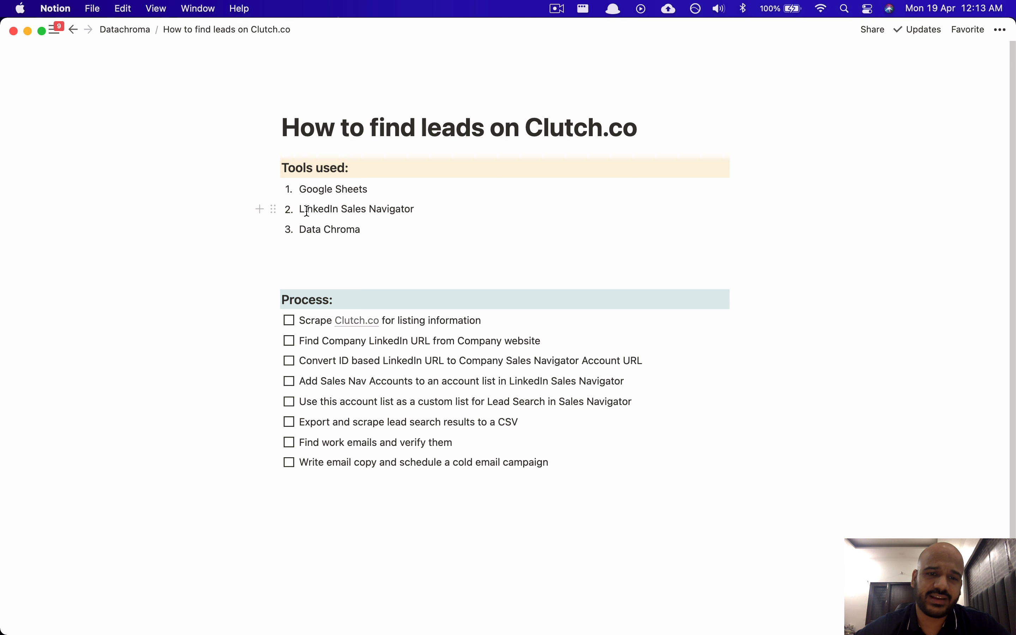
Step: Add 'Email Extractor: Snov.io / Hunter.io / Findthatlead' as a new numbered tool after Data Chroma
click(363, 230)
key(Return)
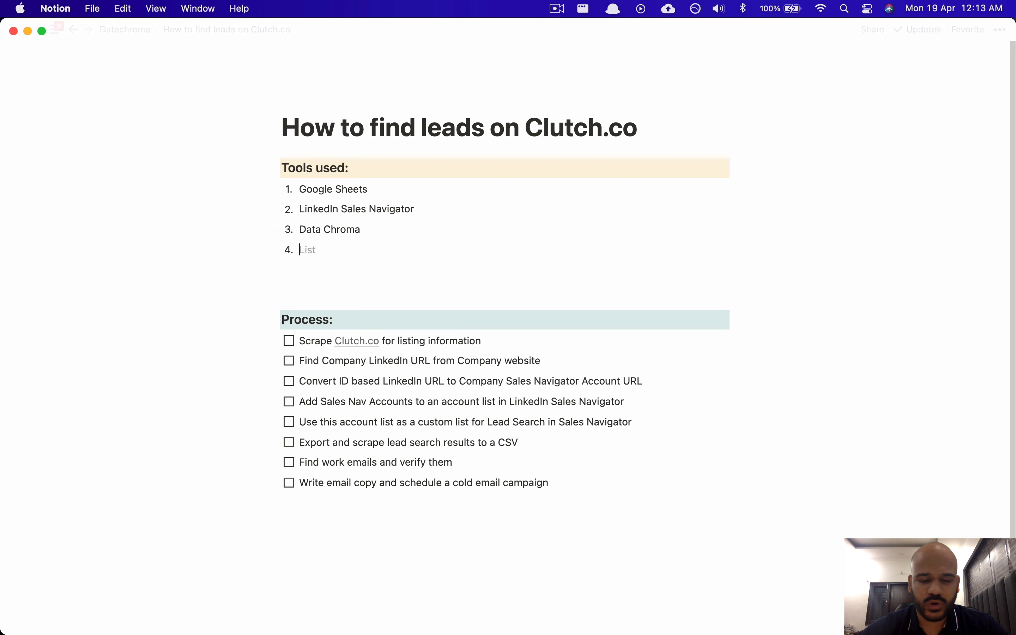
text(Email )
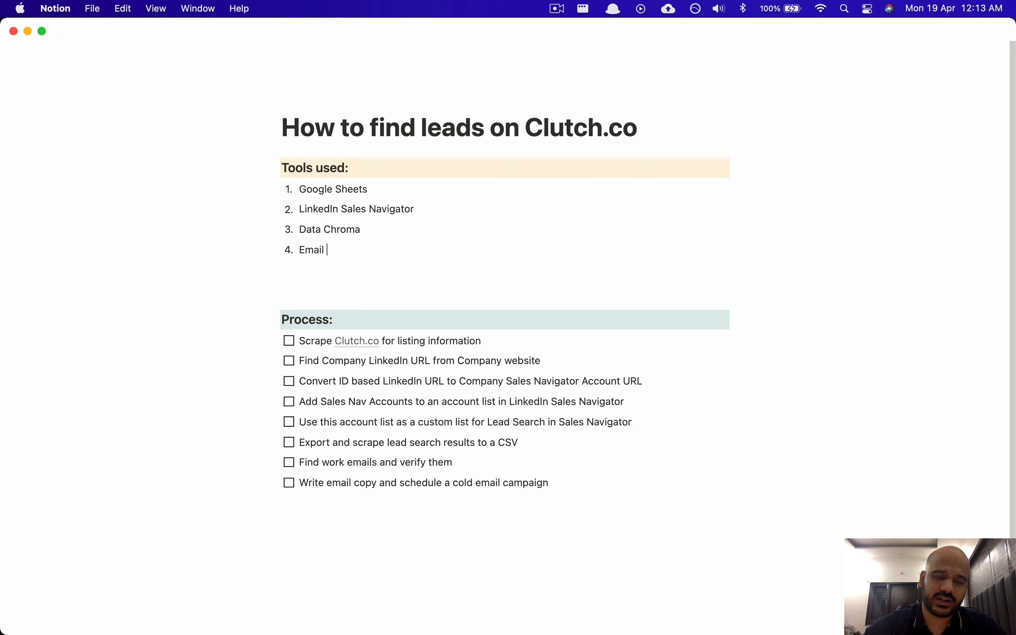
text(Extractor)
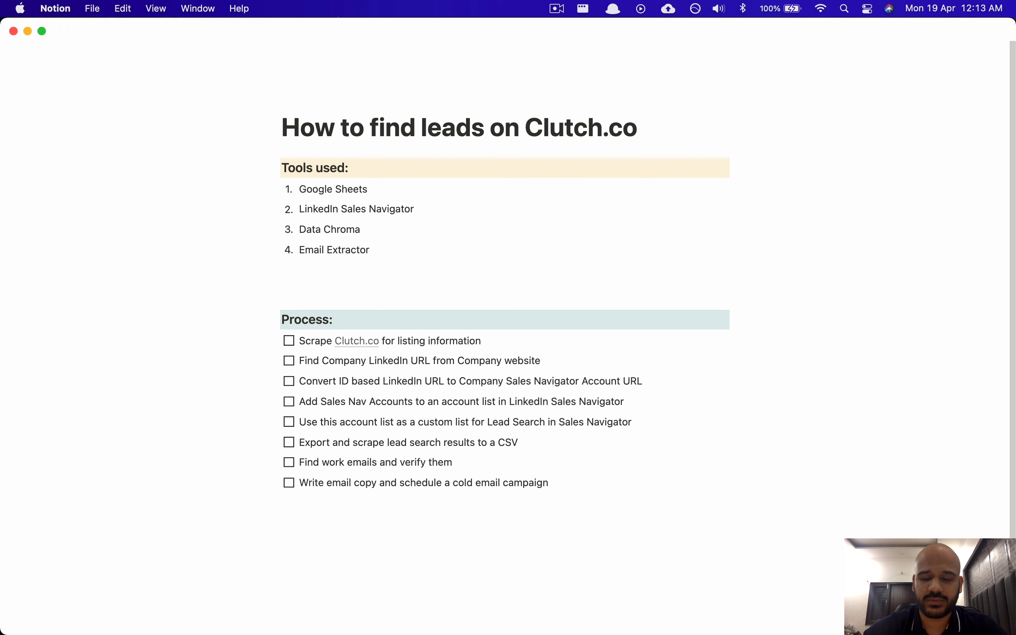
text(: Snov)
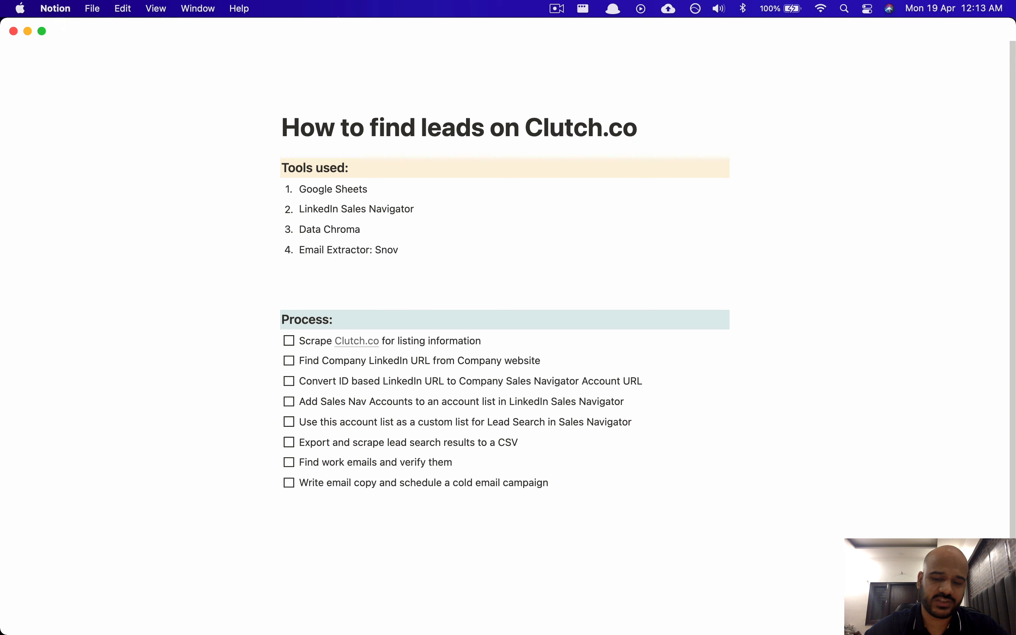
text(.io /H)
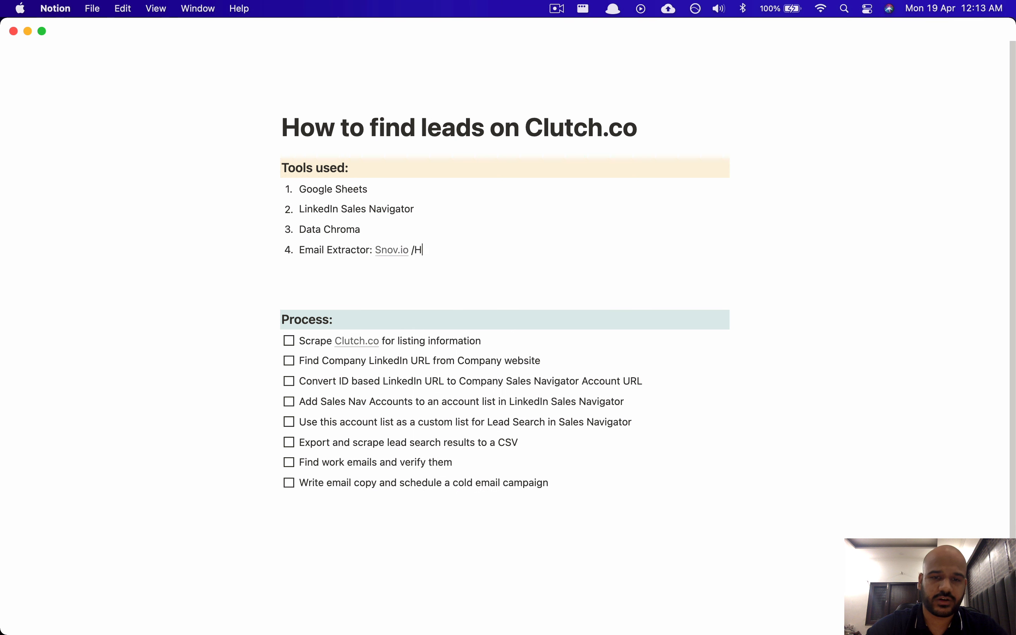
key(BackSpace)
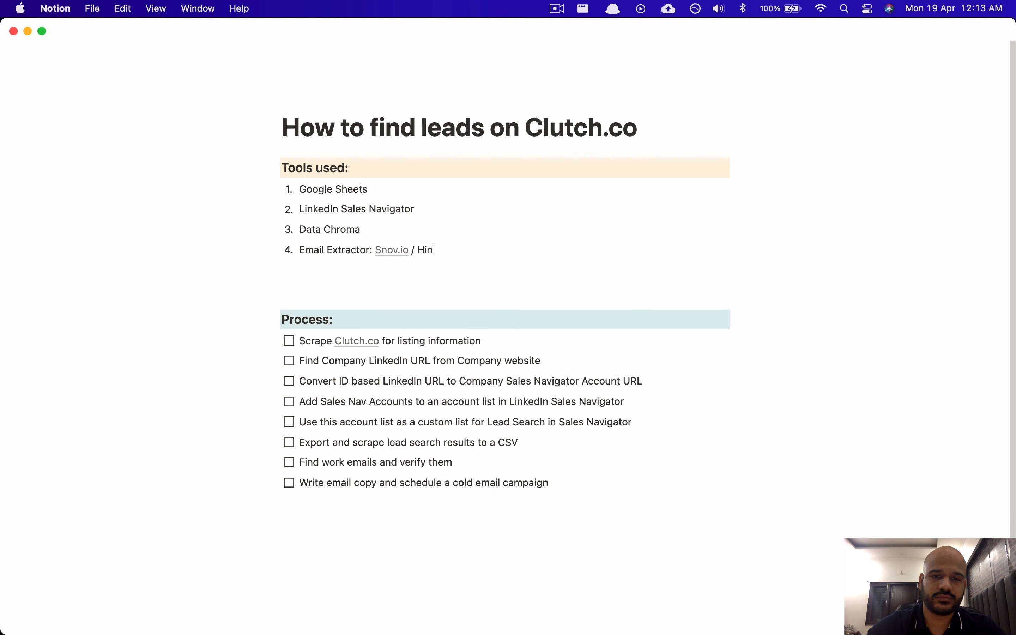
key(BackSpace)
key(BackSpace)
key(BackSpace)
key(BackSpace)
text(nter)
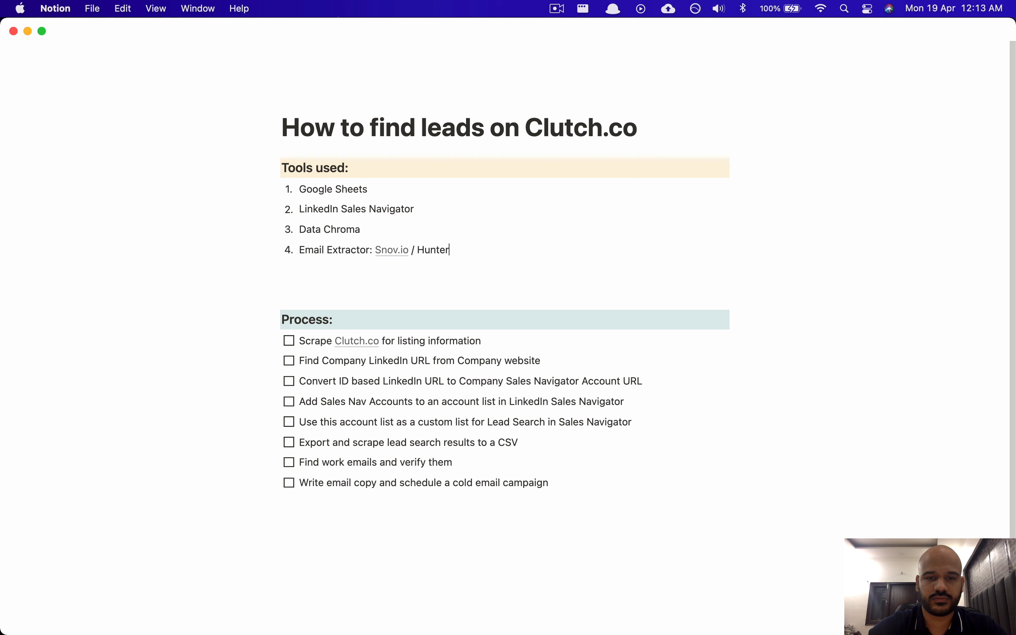
text(.io / Findthatlead)
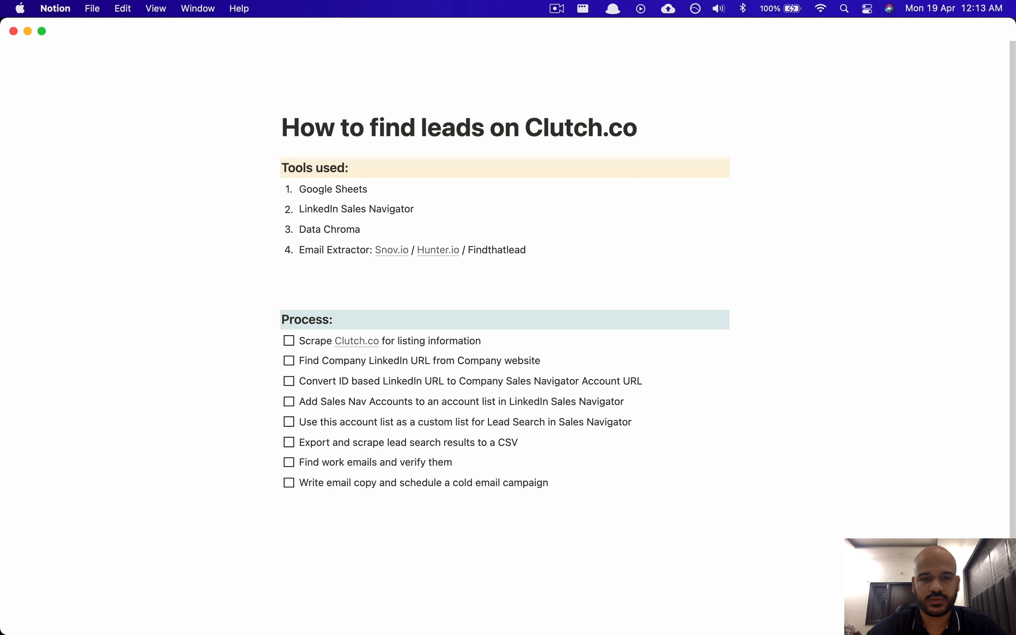
Step: Add 'Email Verifier: Neverbounce' as the fifth tool and remove the empty line below it
key(Return)
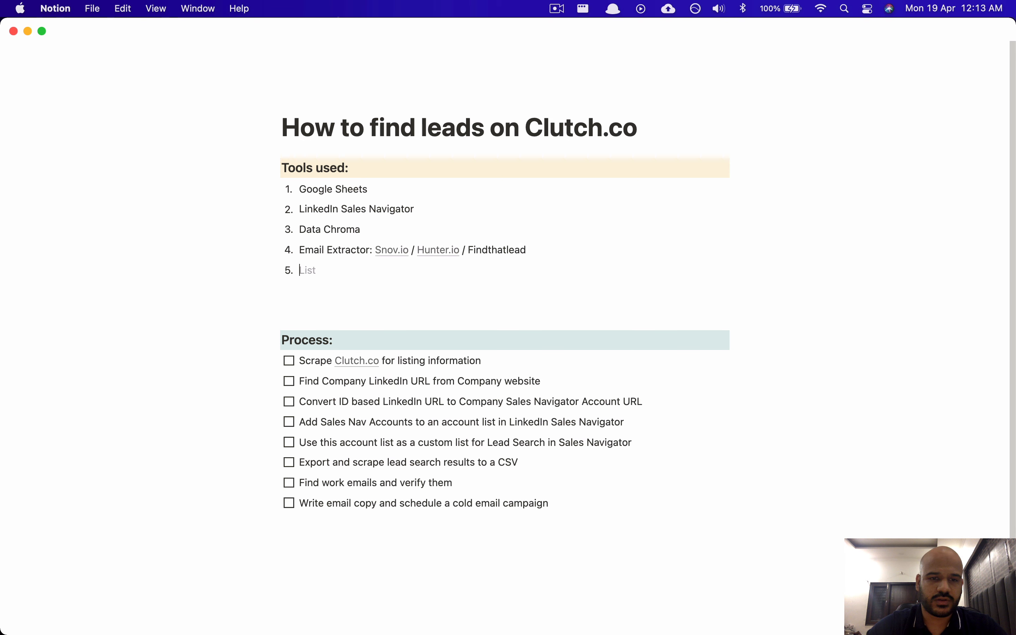
text(Email Verifier:)
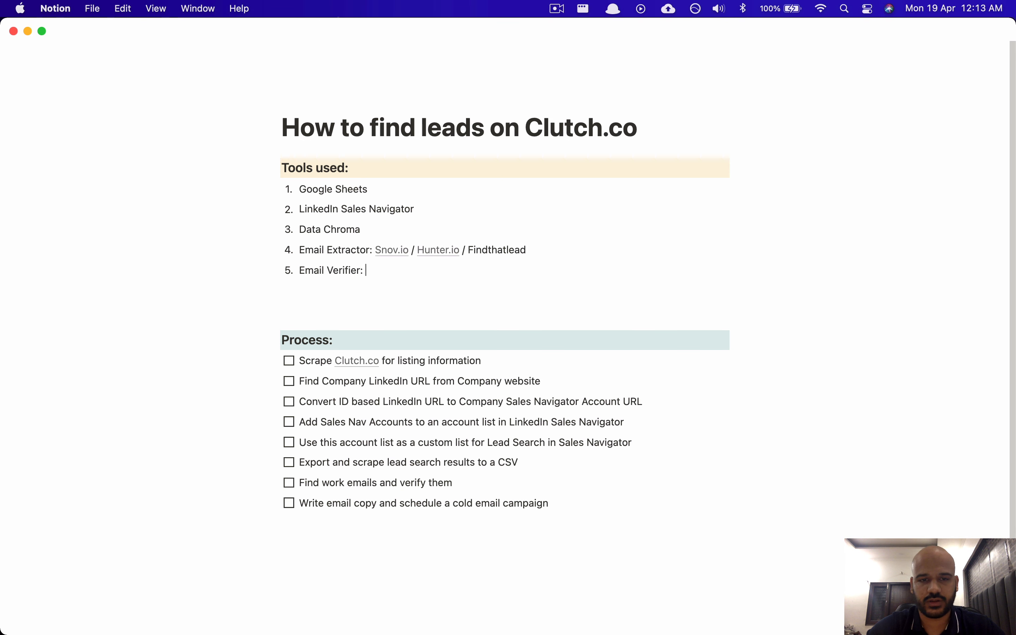
key(Down)
key(BackSpace)
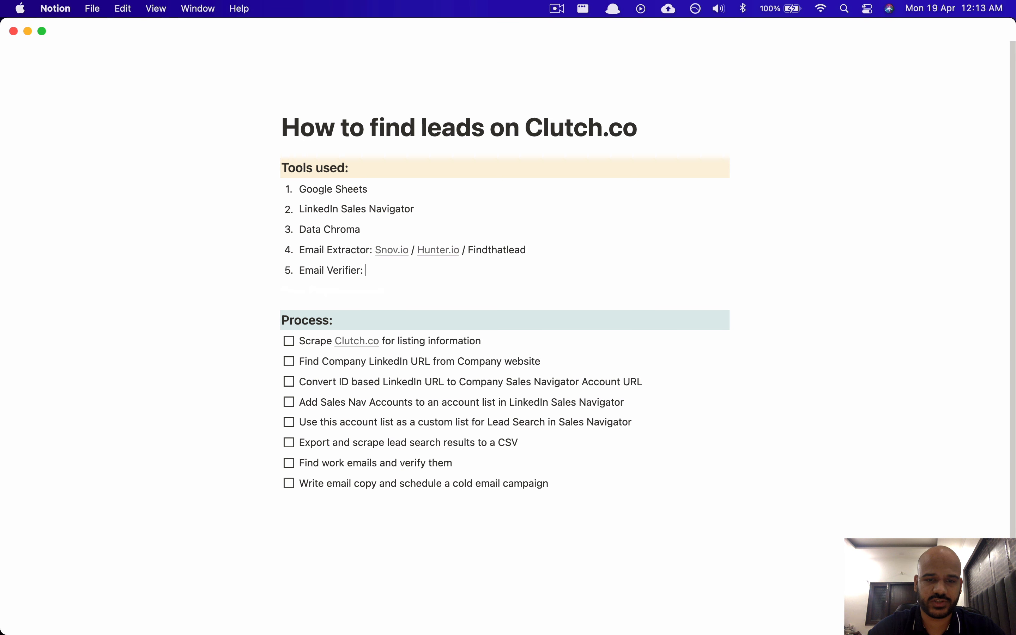
text(r: Neverbounce)
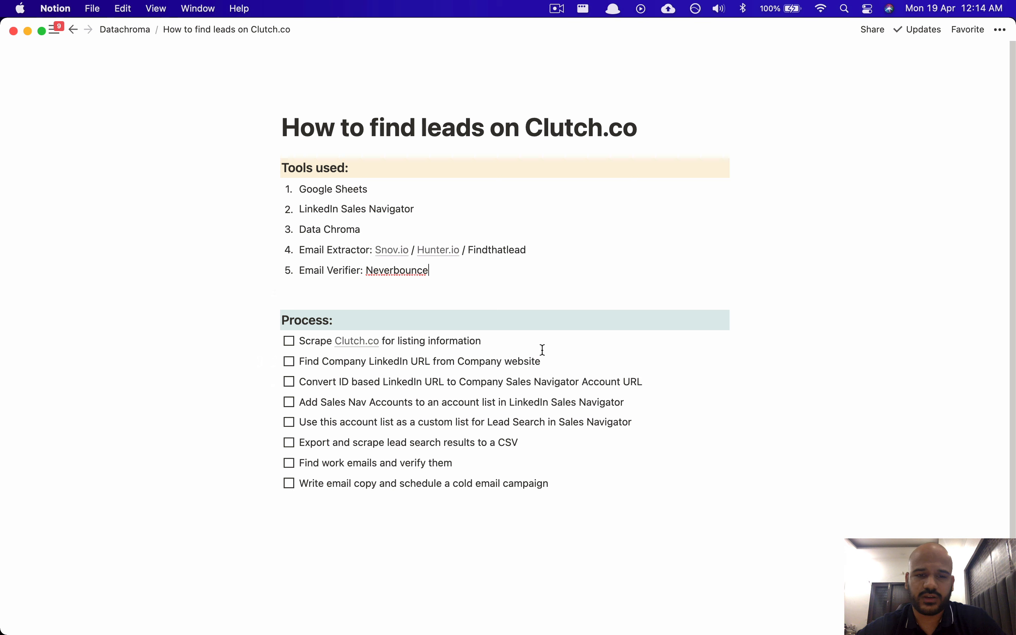
key(super+shift+2)
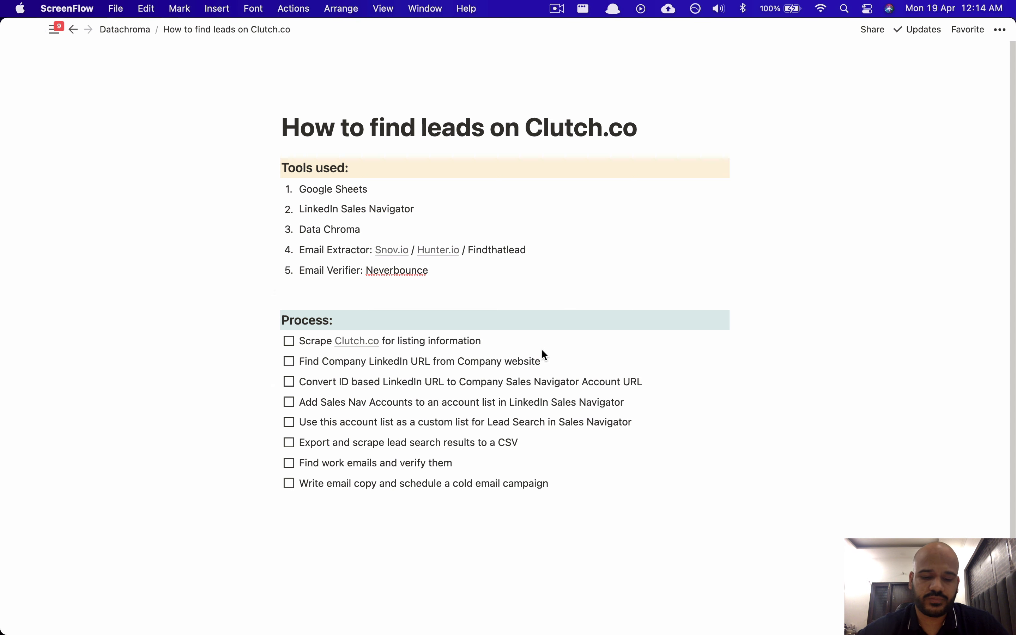
Step: Bring the Brave browser to the front using the app launcher
key(alt+space)
text(br)
key(Return)
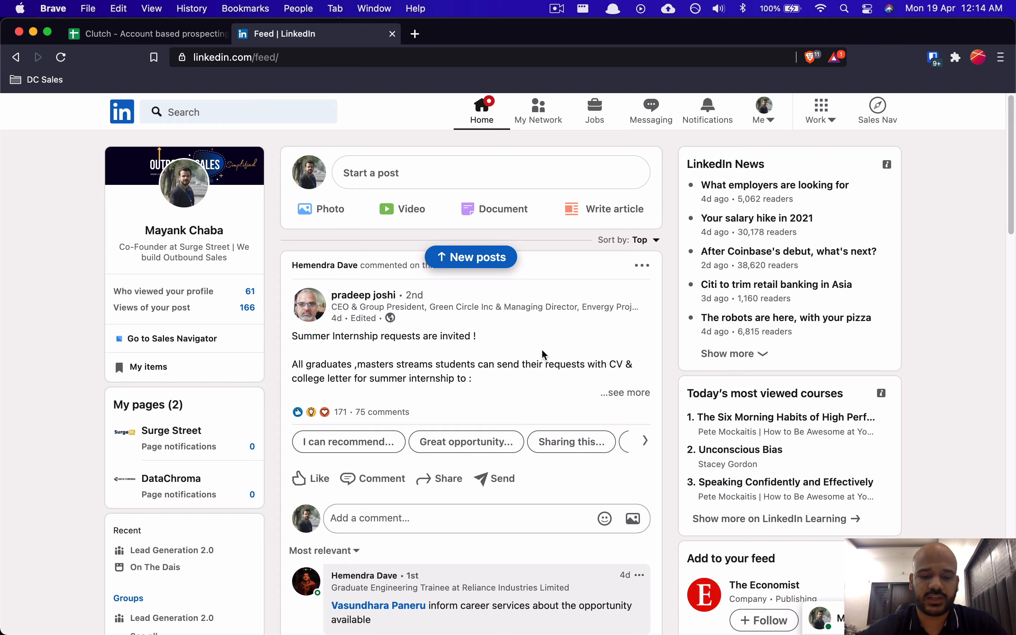
Step: Load clutch.co in a new tab and scroll down to its agency categories
key(super+t)
text(clit)
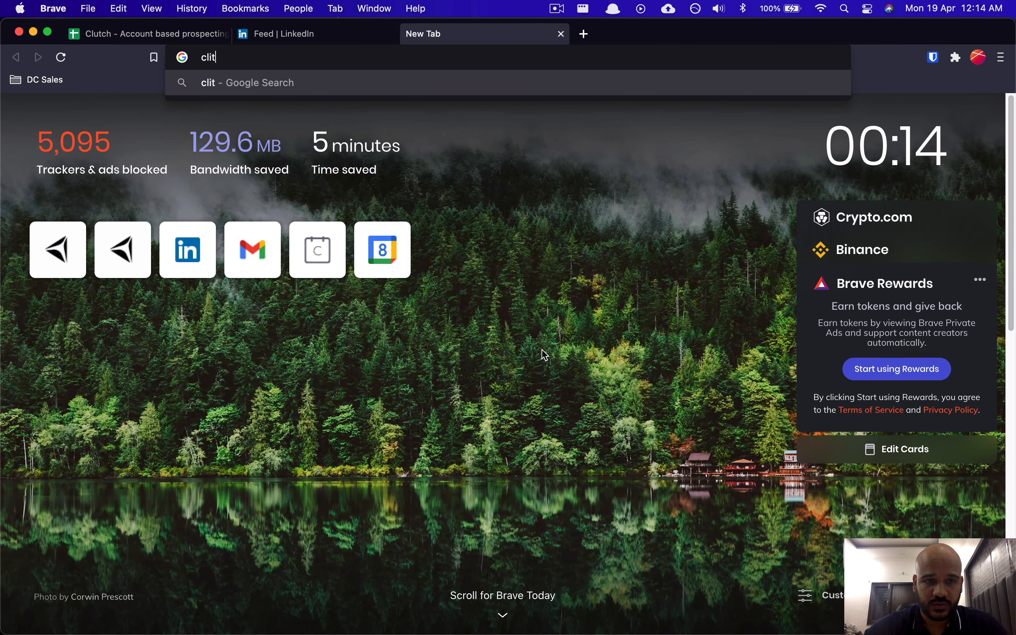
key(BackSpace)
key(BackSpace)
text(tu)
key(BackSpace)
key(BackSpace)
text(utc)
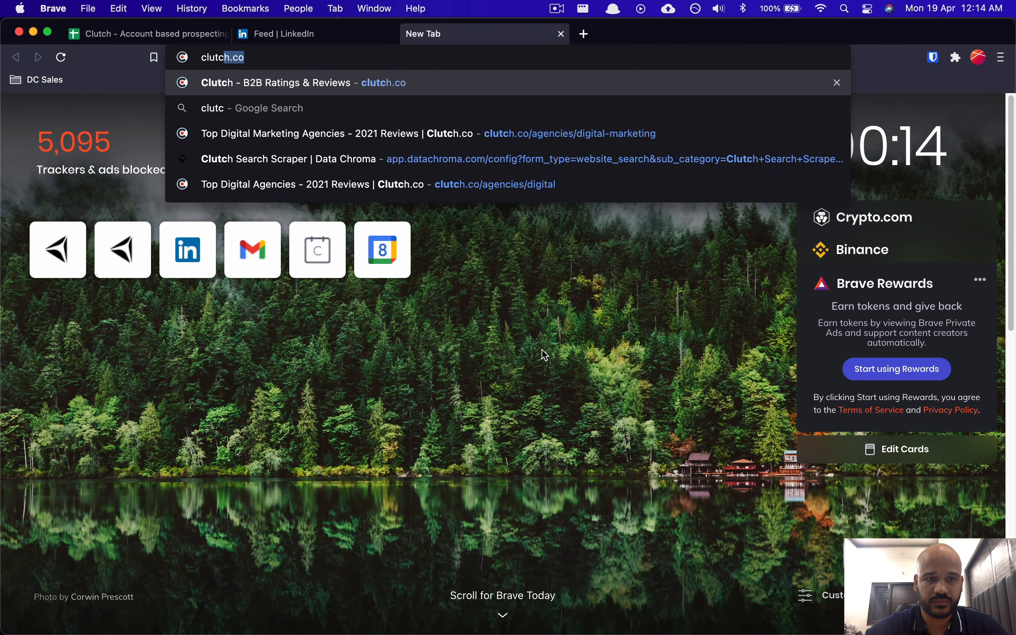
key(Return)
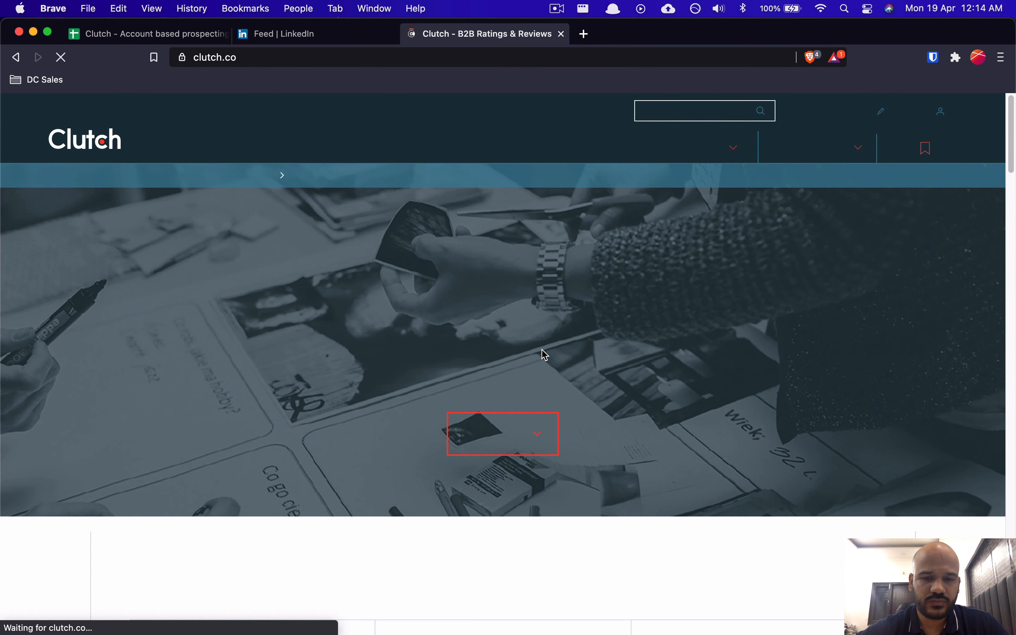
key(XF86MonBrightnessUp)
scroll(644, 336, down, 2)
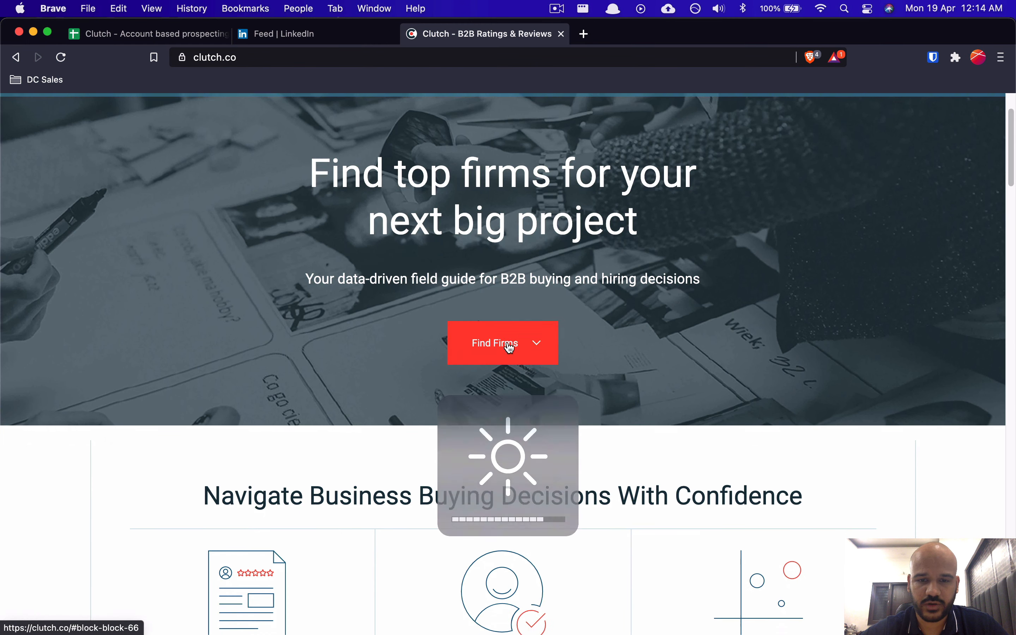
scroll(509, 346, down, 10)
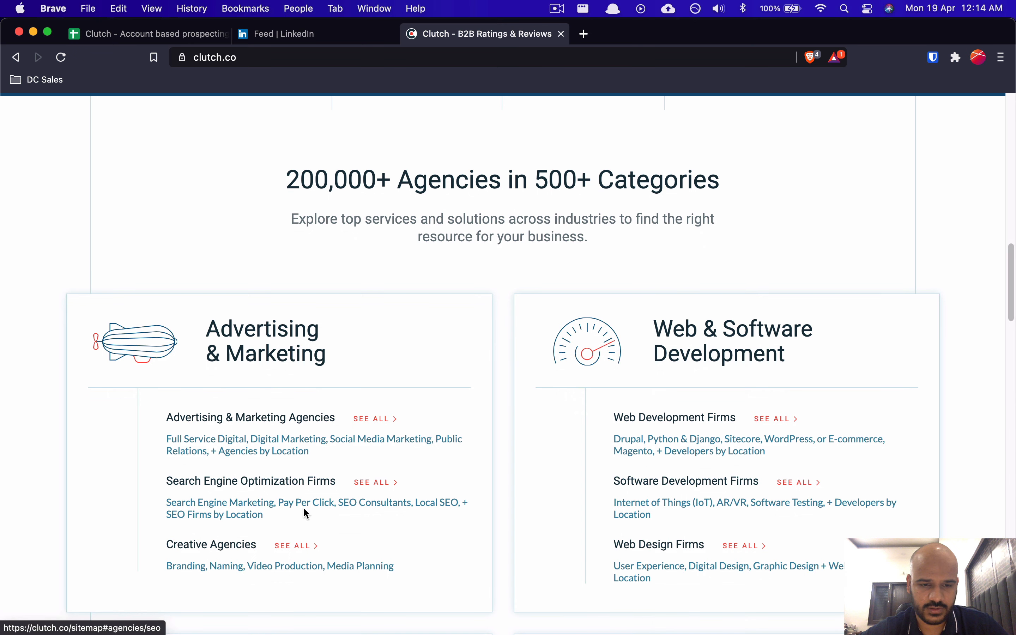
Step: From SEO Firms by Location, keep only the California SEO companies page, closing the Albany and sitemap tabs
click(239, 514)
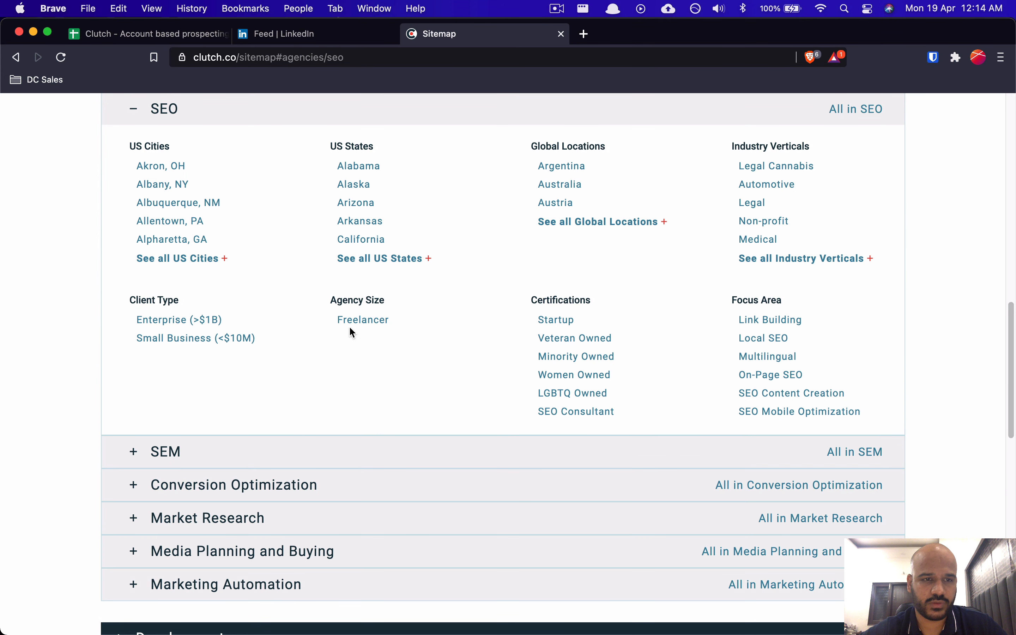
click(177, 185)
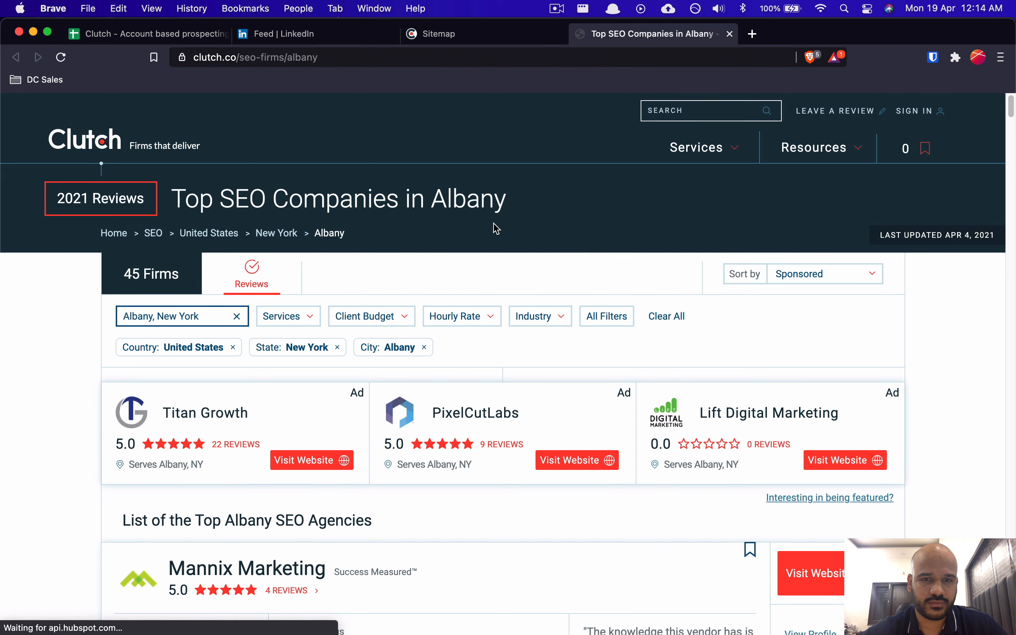
key(super+w)
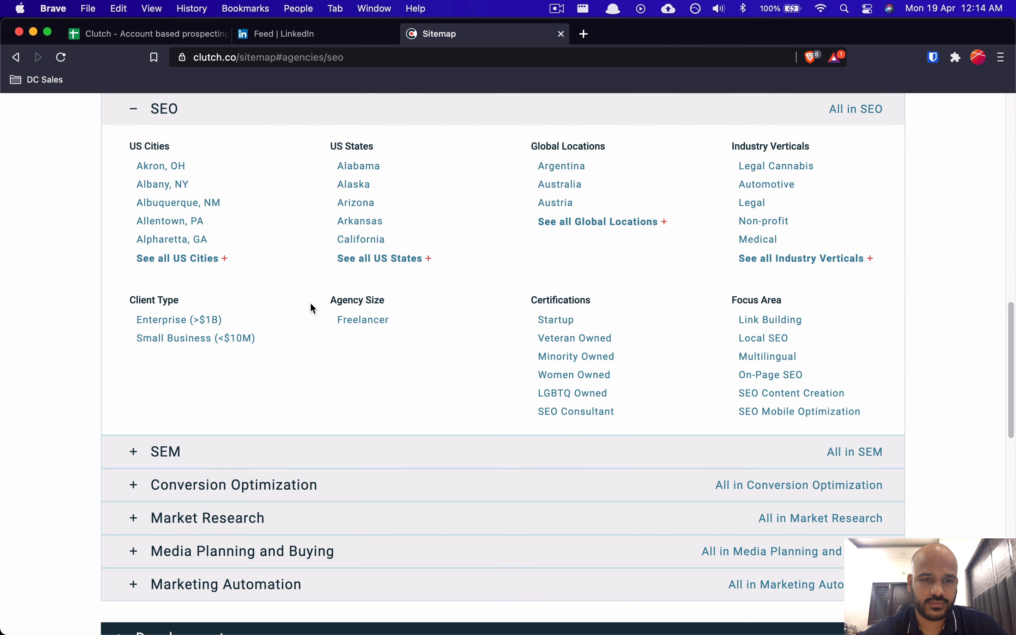
click(355, 239)
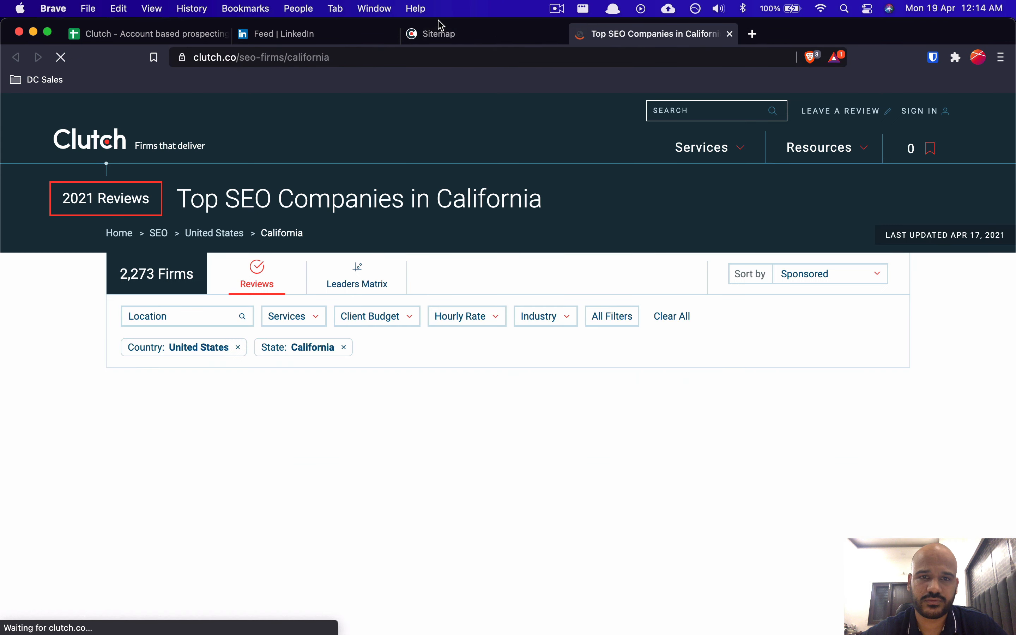
click(431, 34)
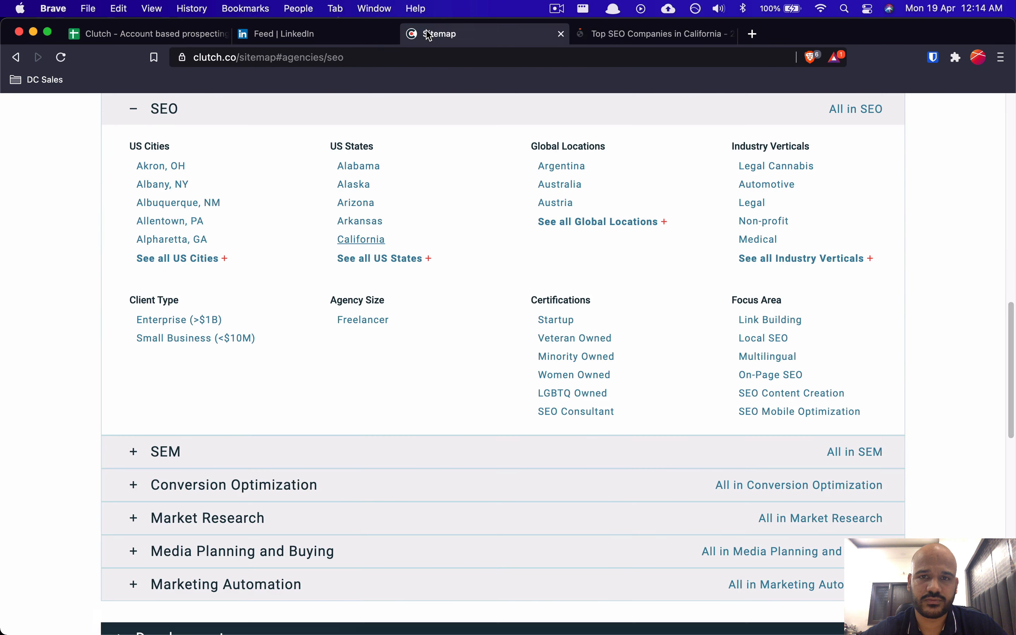
key(super+w)
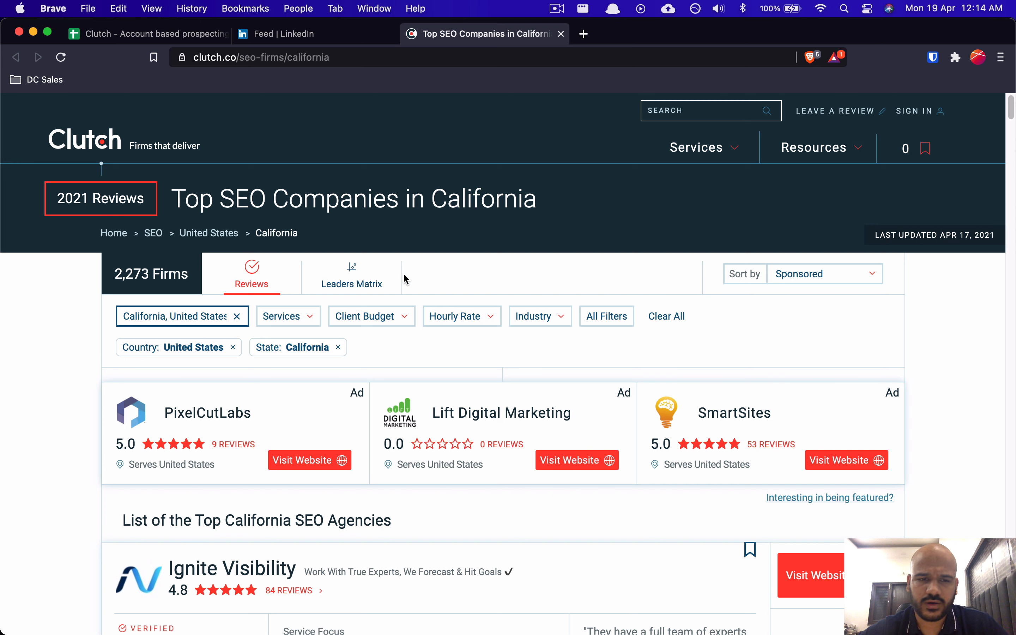
Step: Filter the California SEO listing to Client Budget: Under $5,000 (490 firms) and scroll the results
click(377, 321)
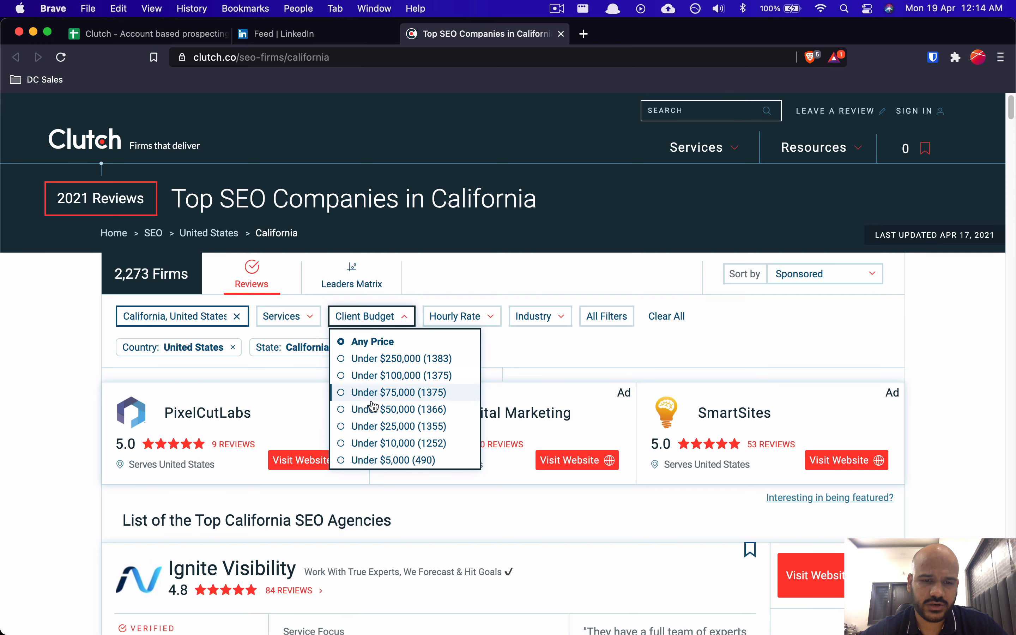
click(363, 460)
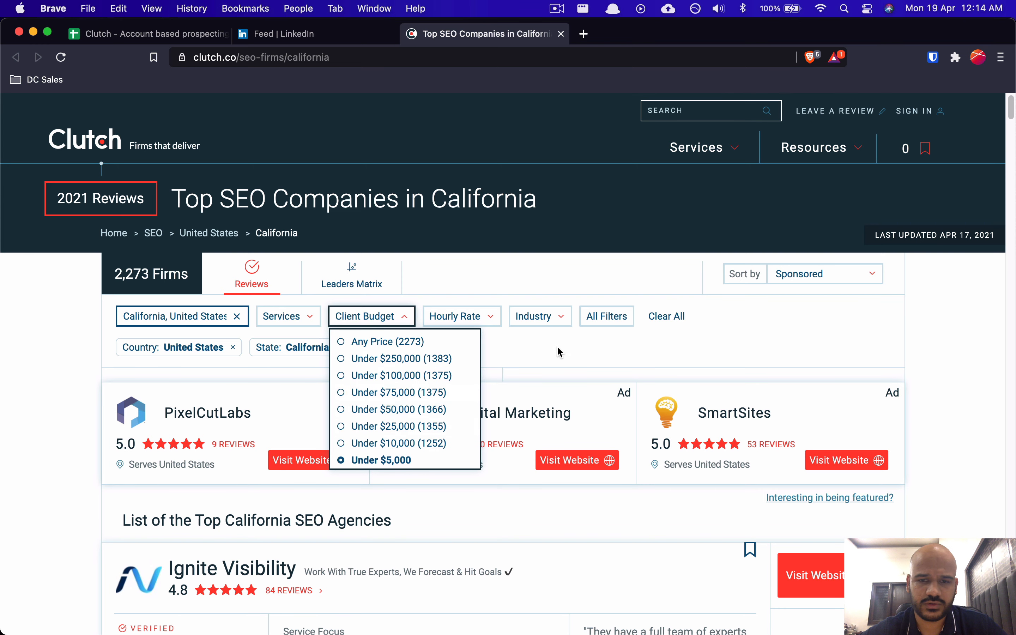
click(622, 348)
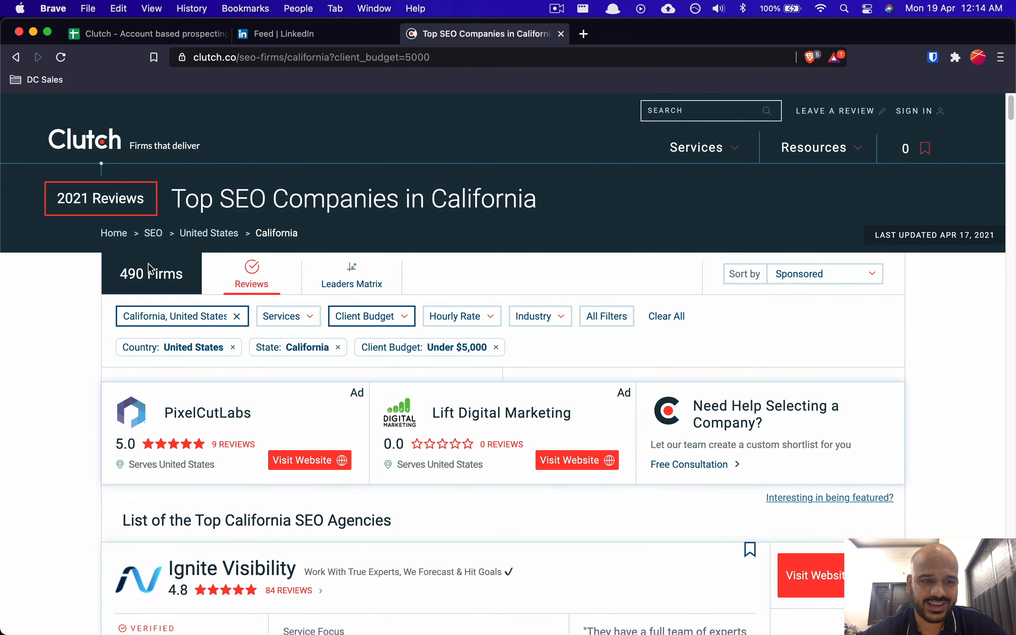
scroll(504, 432, down, 3)
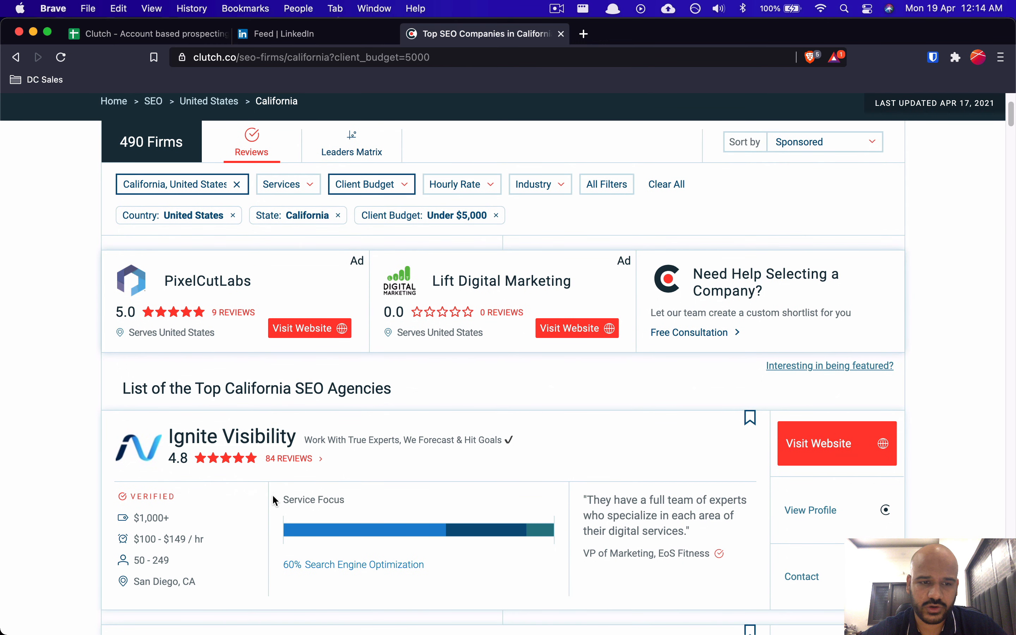
scroll(279, 504, down, 2)
scroll(291, 497, down, 3)
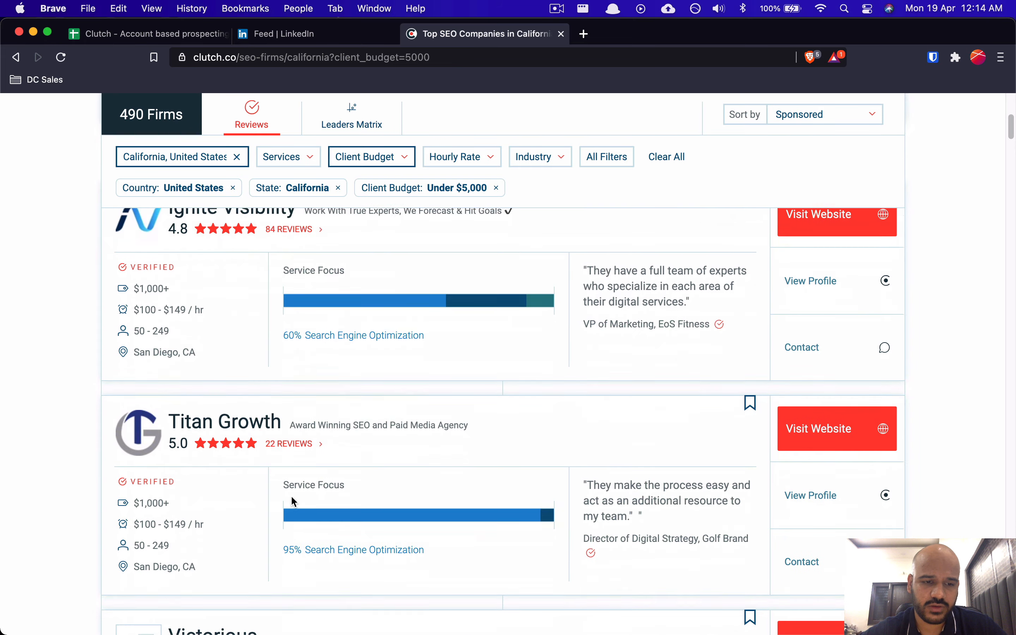
scroll(291, 498, up, 8)
scroll(290, 497, down, 3)
scroll(292, 497, down, 2)
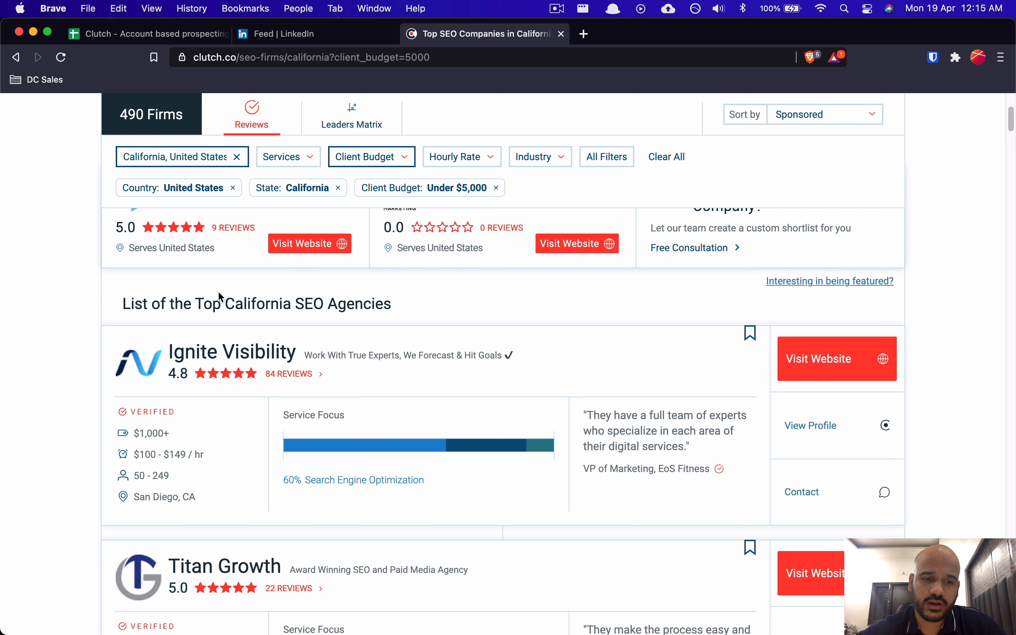
Step: Open the Ignite Visibility profile and look at its hourly rate range
super+click(235, 352)
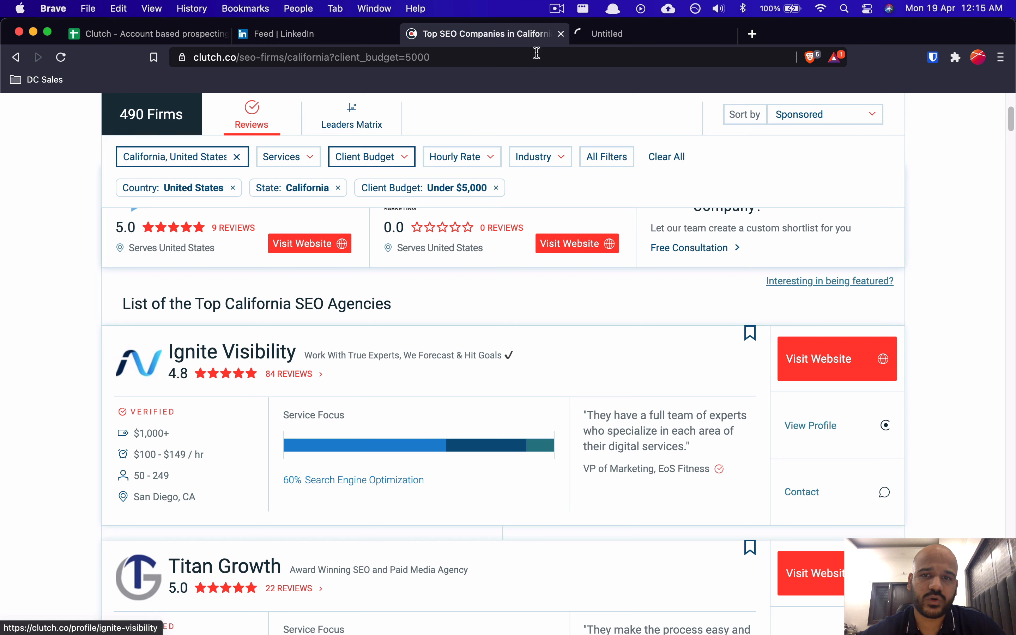
click(612, 38)
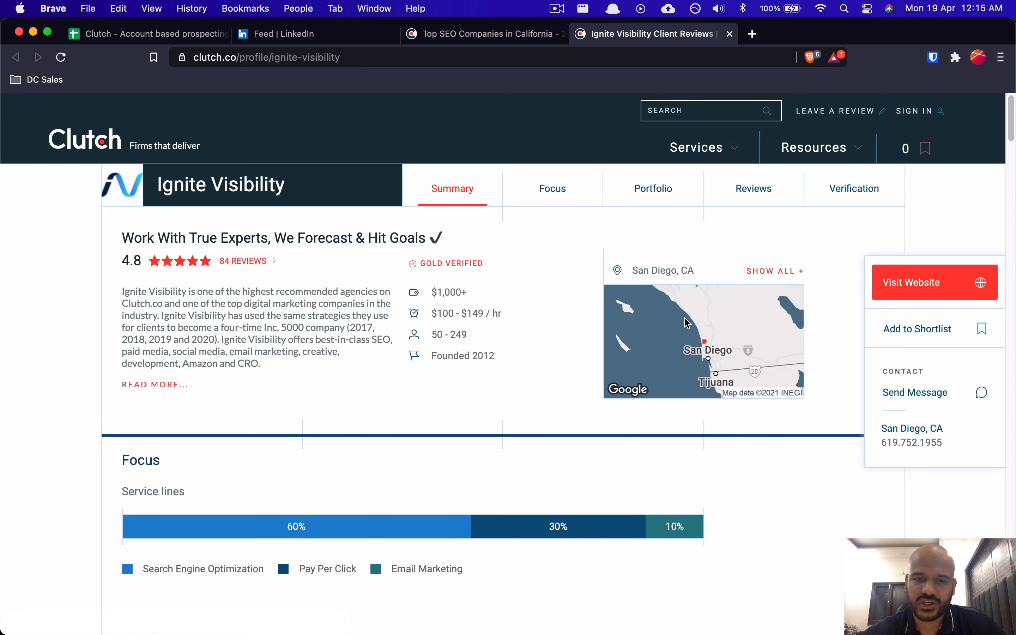
drag(435, 313, 467, 313)
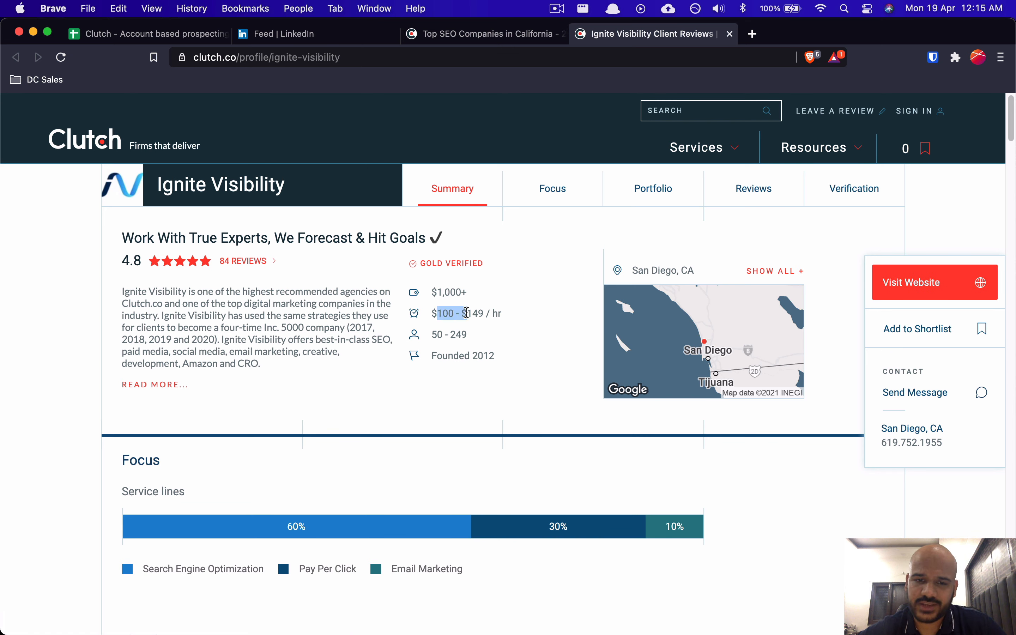
click(467, 313)
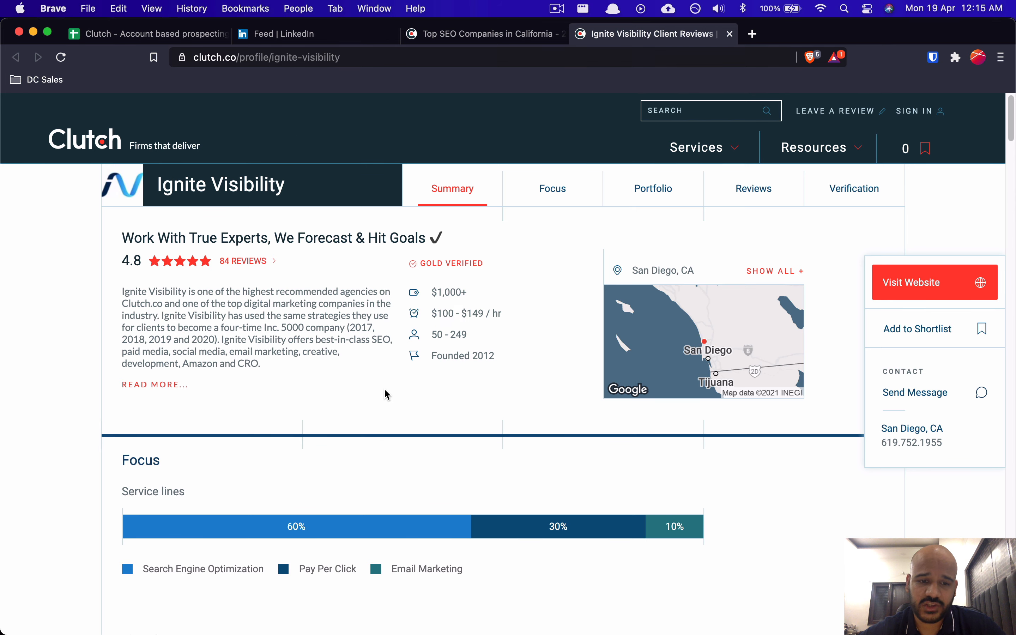
Step: Scroll through the profile's Summary, Focus and Reviews, then close the profile tab
scroll(385, 392, down, 8)
scroll(387, 395, down, 6)
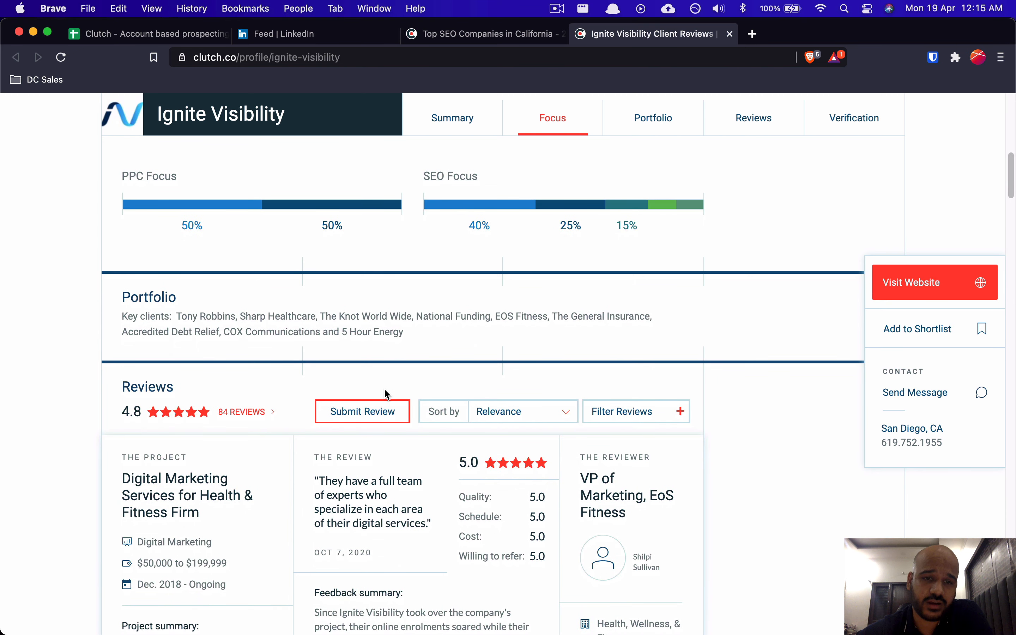
scroll(387, 395, down, 2)
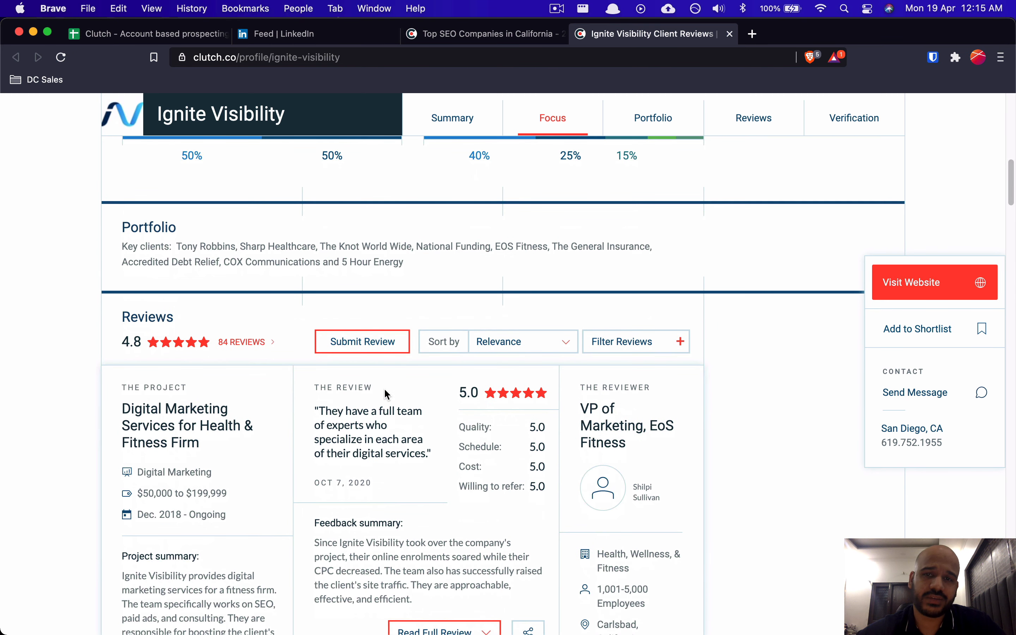
scroll(387, 394, up, 18)
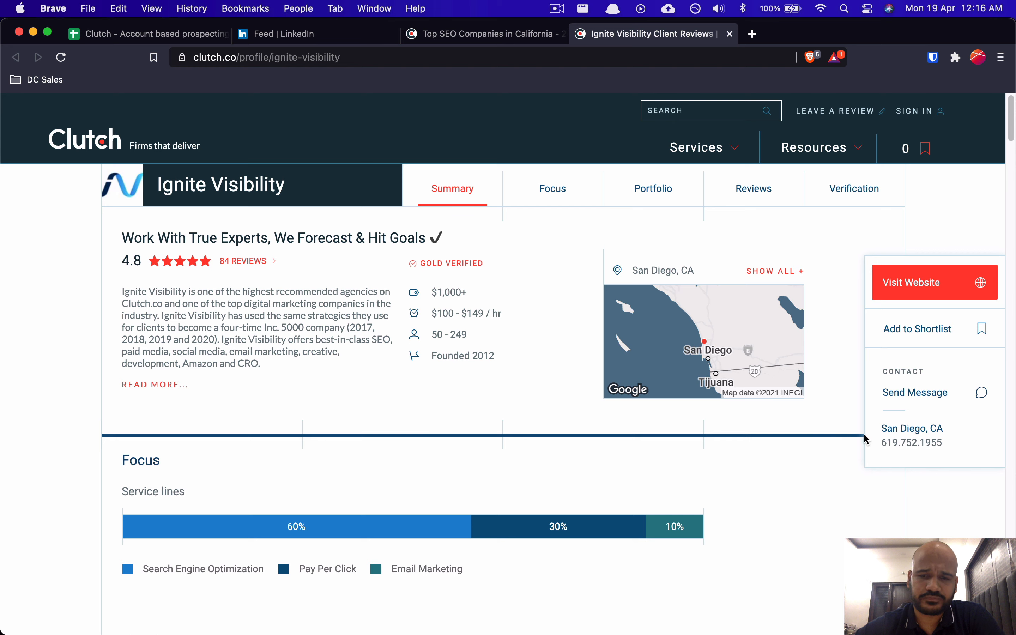
key(super+w)
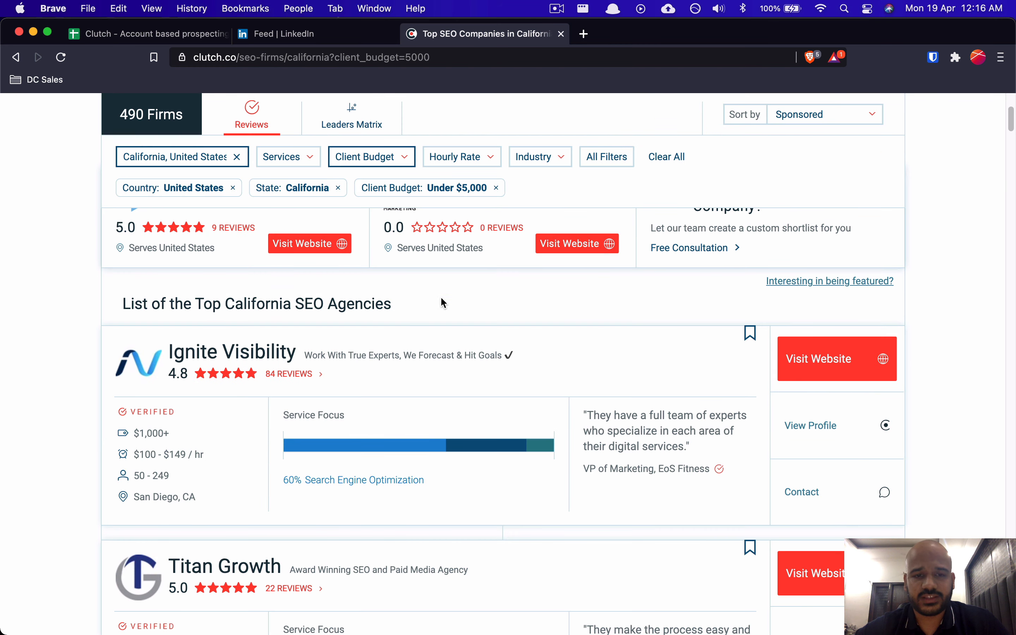
Step: Open the Ignite Visibility profile in a new tab, glance at it, and close it again
scroll(441, 306, up, 4)
scroll(441, 330, down, 4)
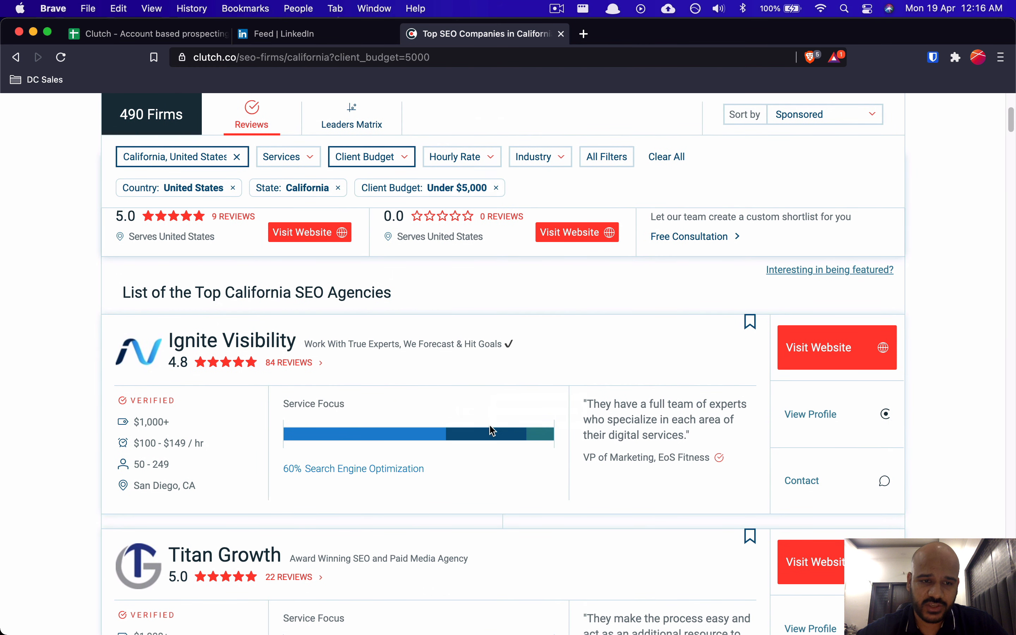
scroll(491, 416, down, 2)
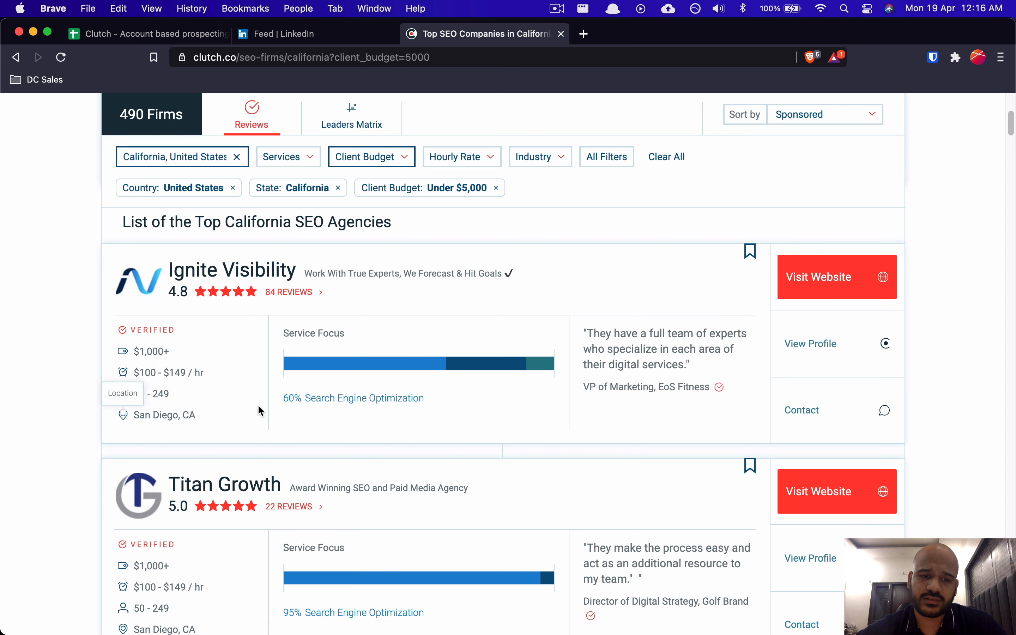
super+click(206, 272)
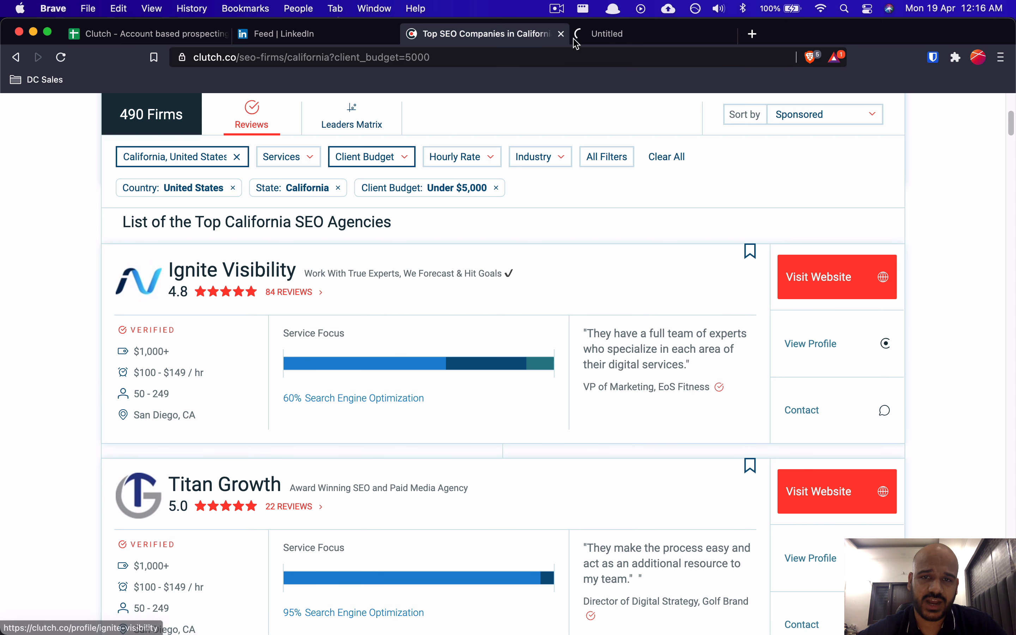
key(ctrl+Tab)
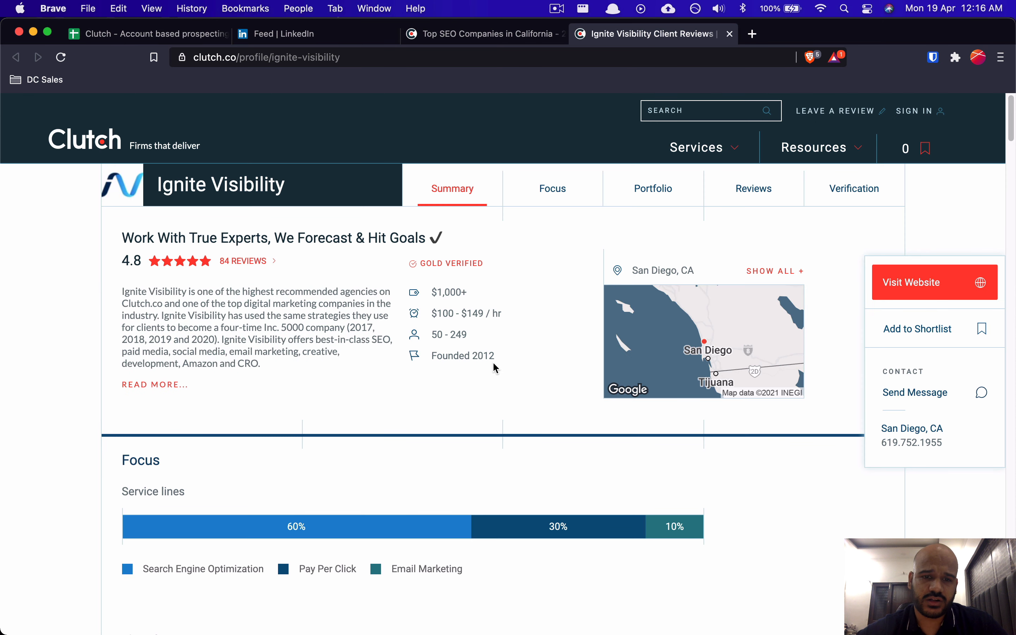
key(super+w)
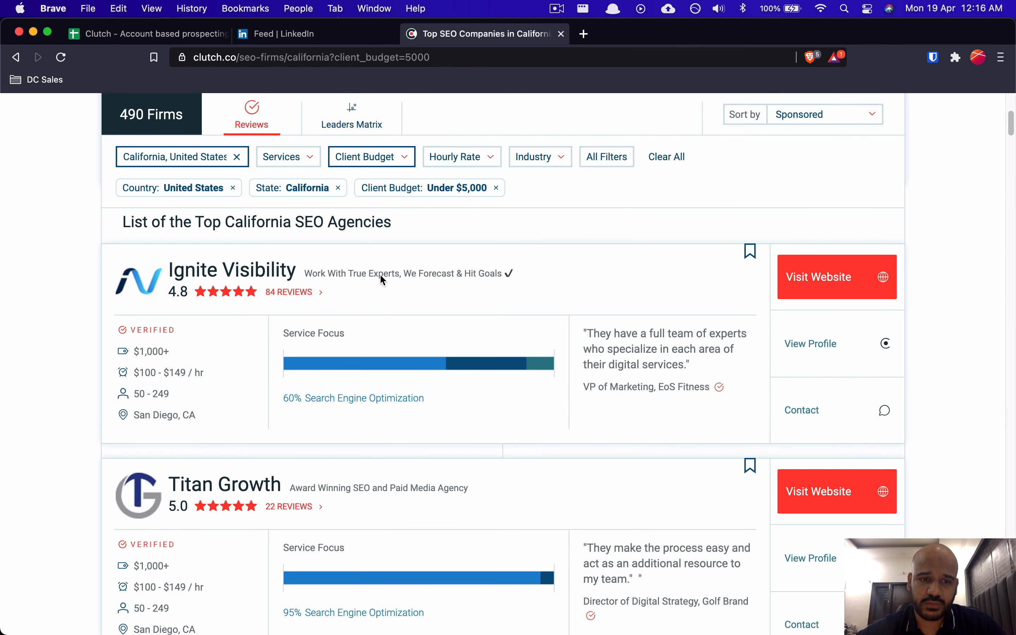
Step: Scroll the 490-firm California SEO results down to the pagination and back up
scroll(390, 410, up, 5)
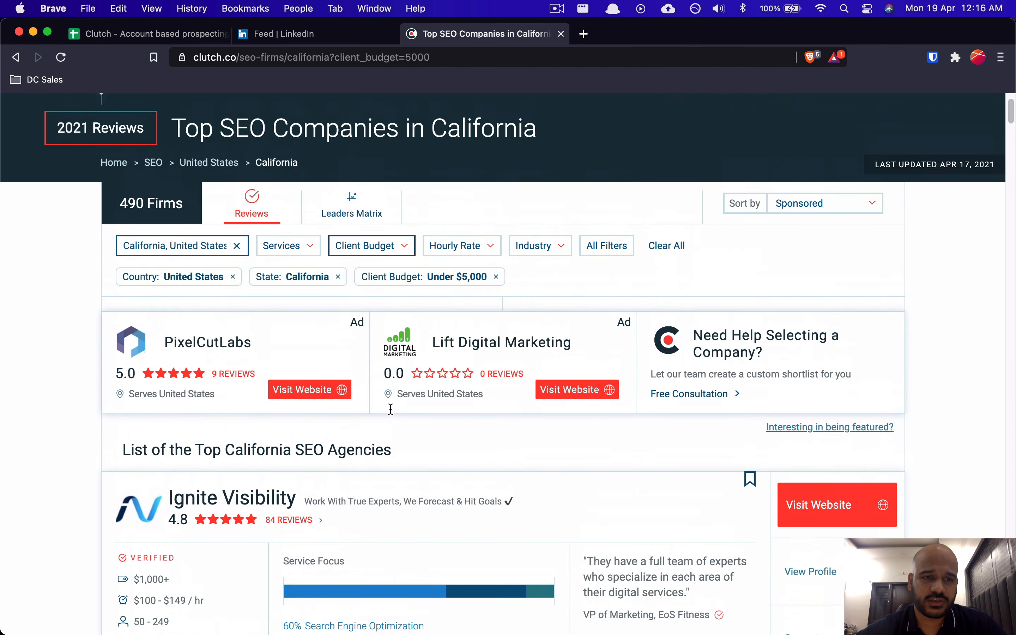
scroll(372, 512, down, 10)
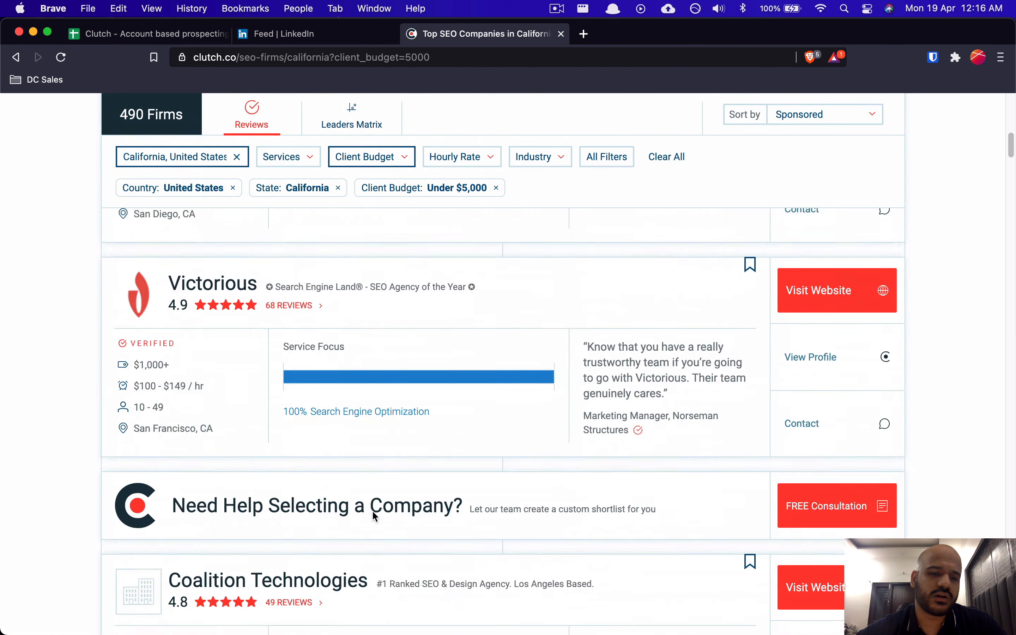
scroll(375, 516, down, 15)
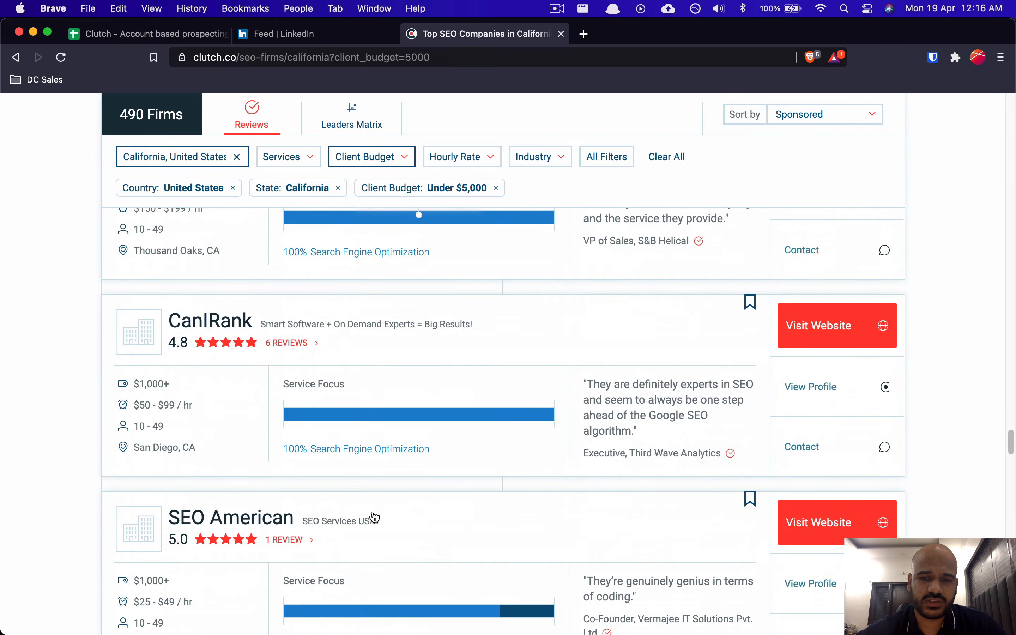
scroll(375, 516, down, 15)
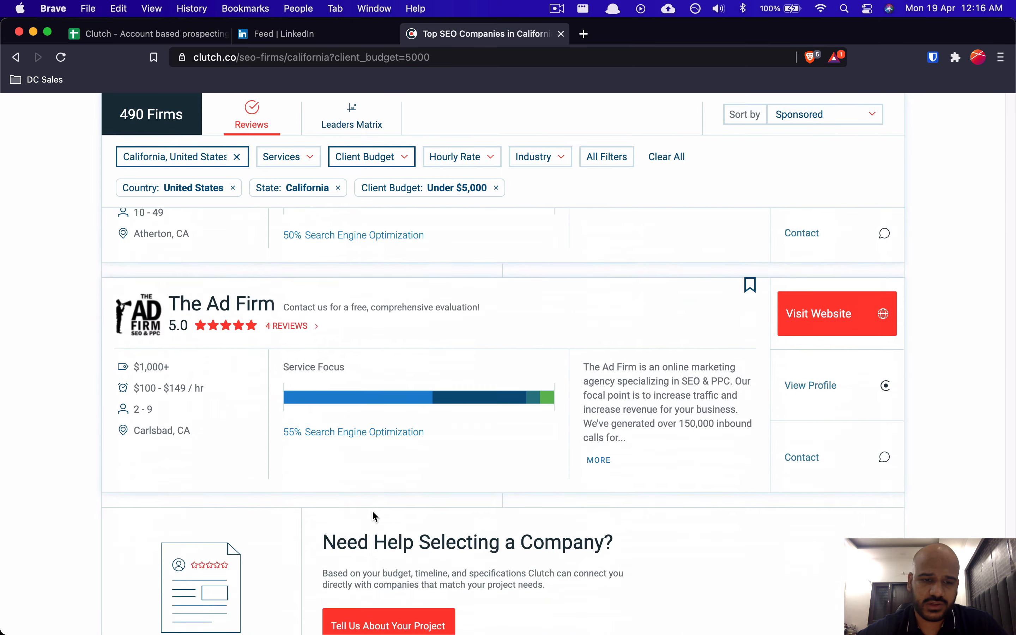
scroll(372, 510, up, 5)
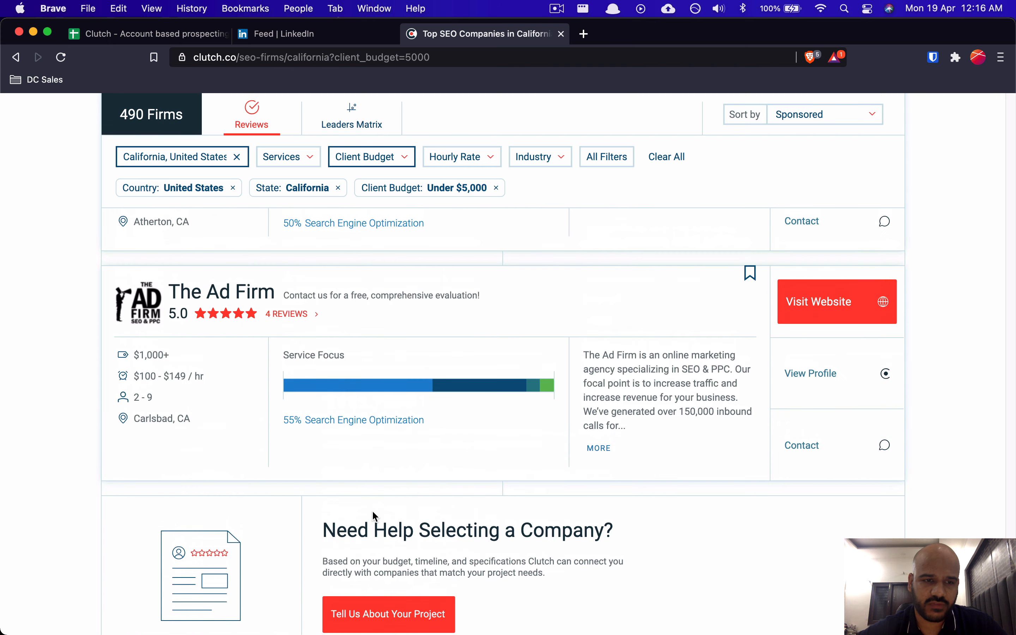
scroll(316, 282, down, 1)
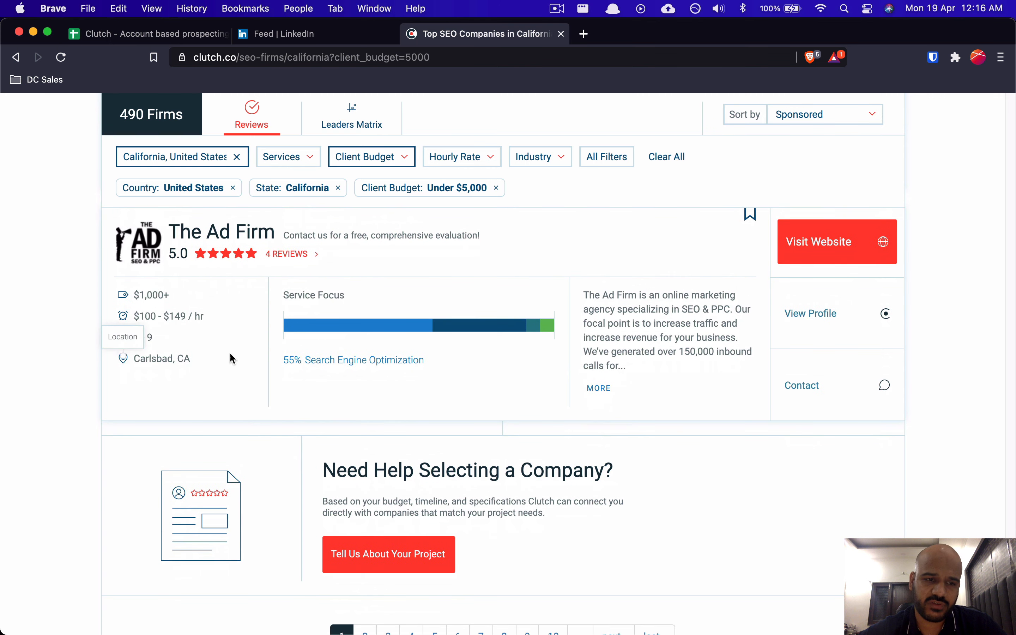
scroll(333, 460, down, 5)
scroll(333, 460, up, 4)
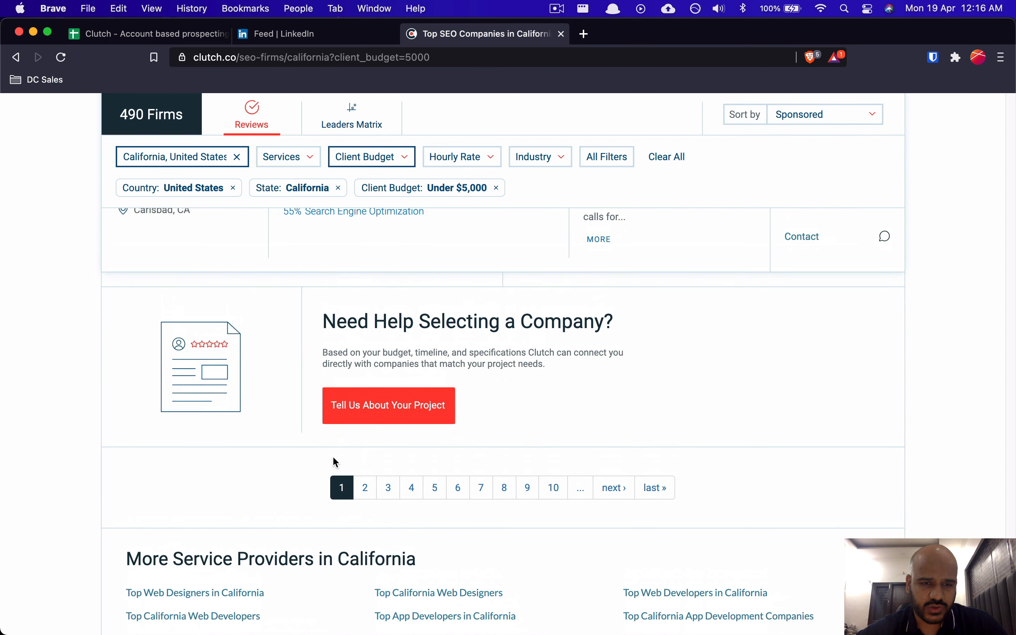
scroll(405, 369, up, 15)
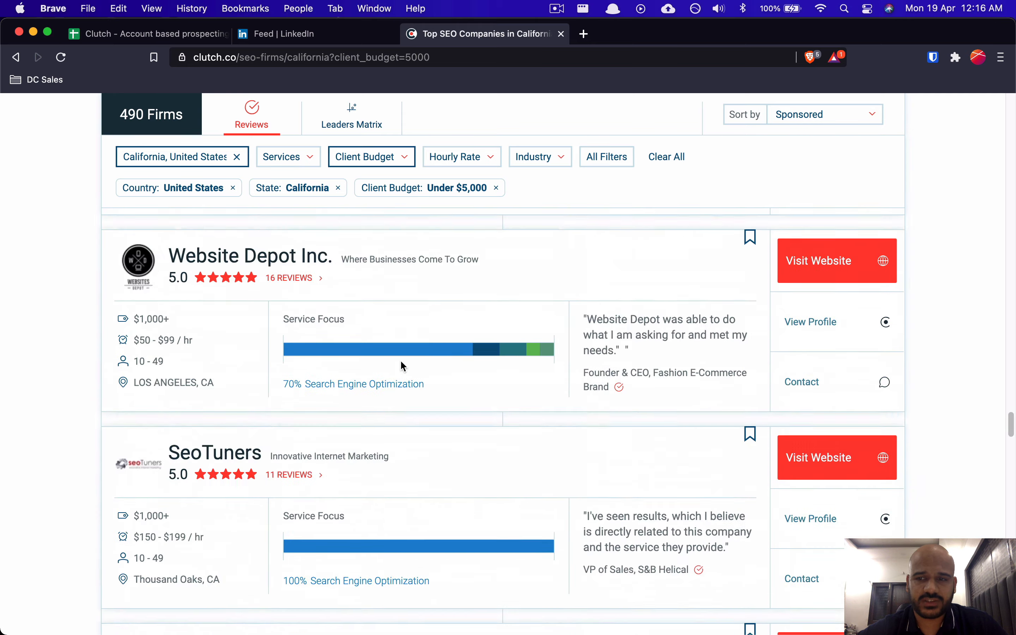
scroll(401, 361, up, 10)
scroll(372, 336, up, 6)
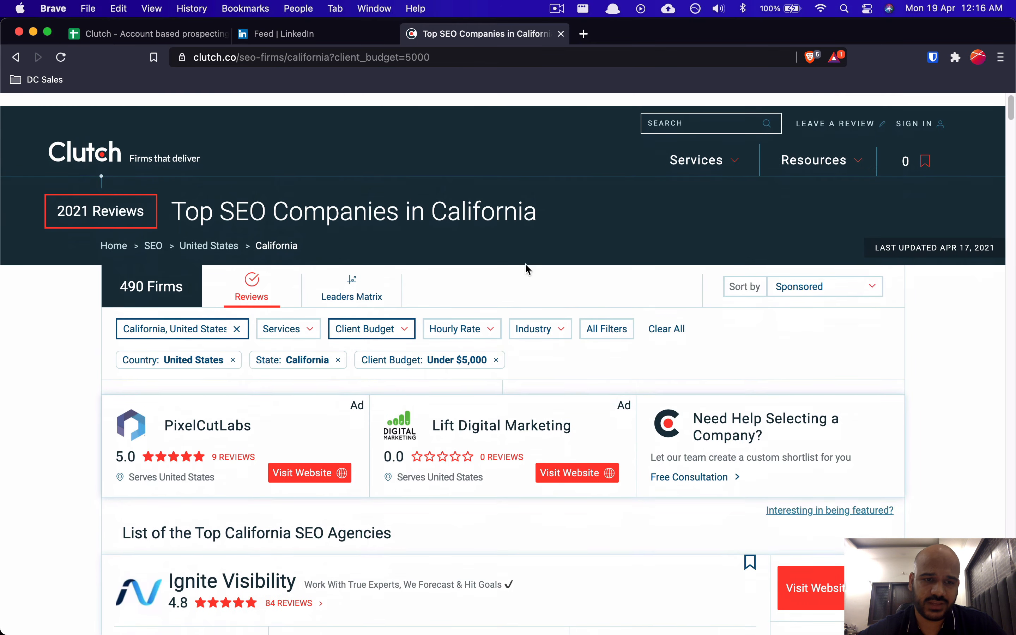
scroll(459, 414, down, 1)
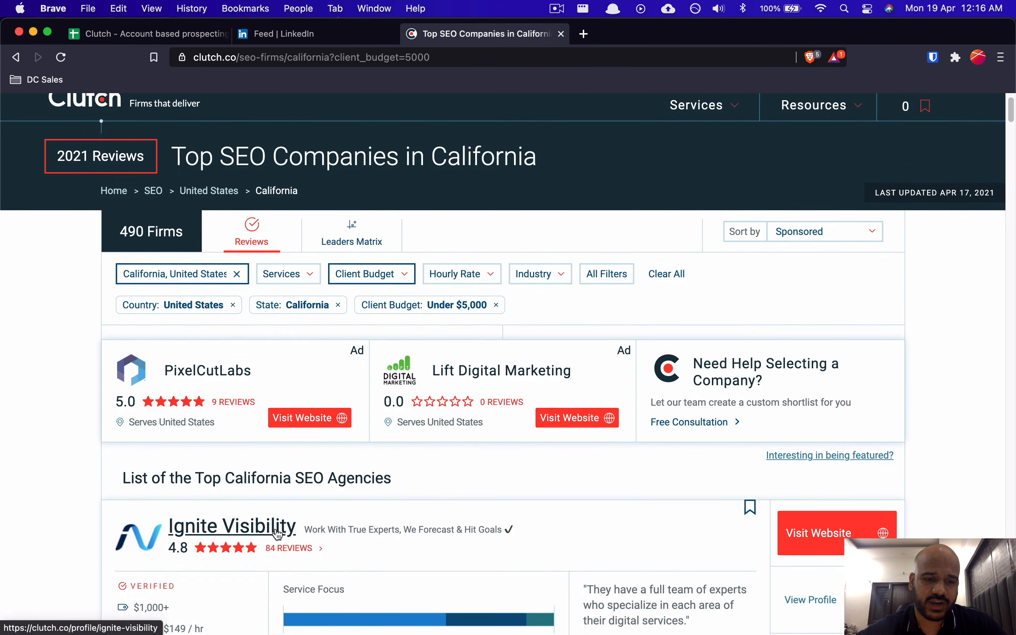
scroll(350, 514, down, 1)
scroll(273, 475, down, 3)
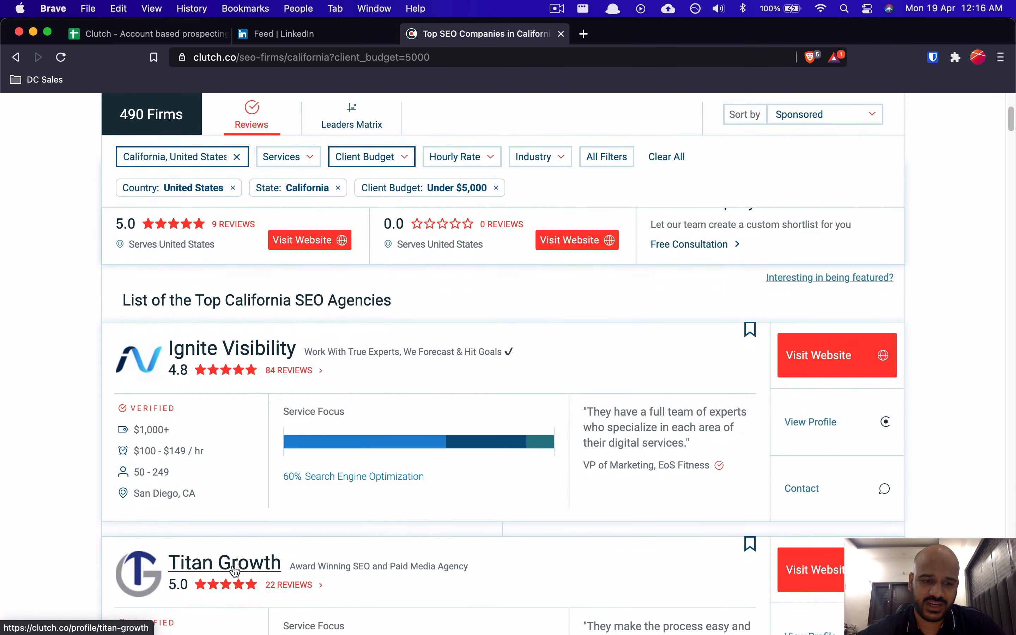
scroll(295, 542, up, 5)
Step: Load datachroma.com in a new browser tab
key(super+t)
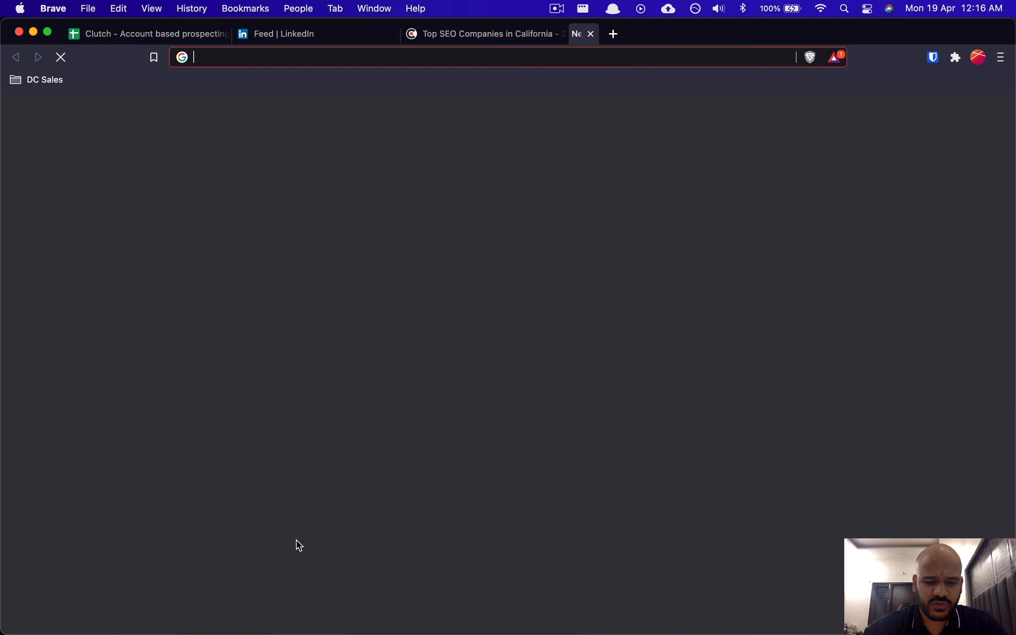
text(datachroma.com)
key(Return)
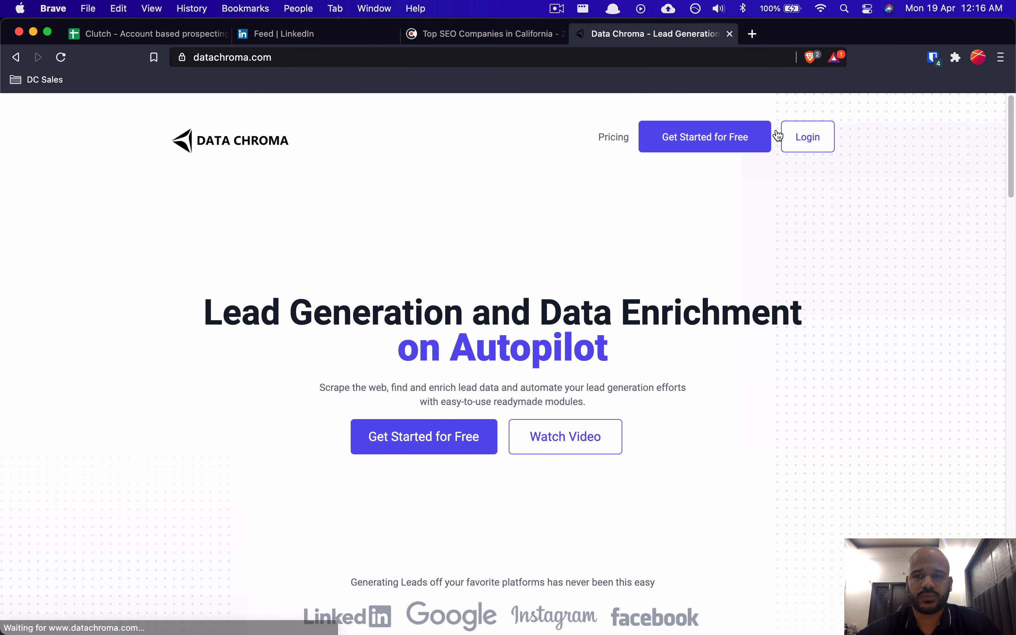
Step: Sign in to Data Chroma with the saved login and open the Clutch platform modules
click(816, 150)
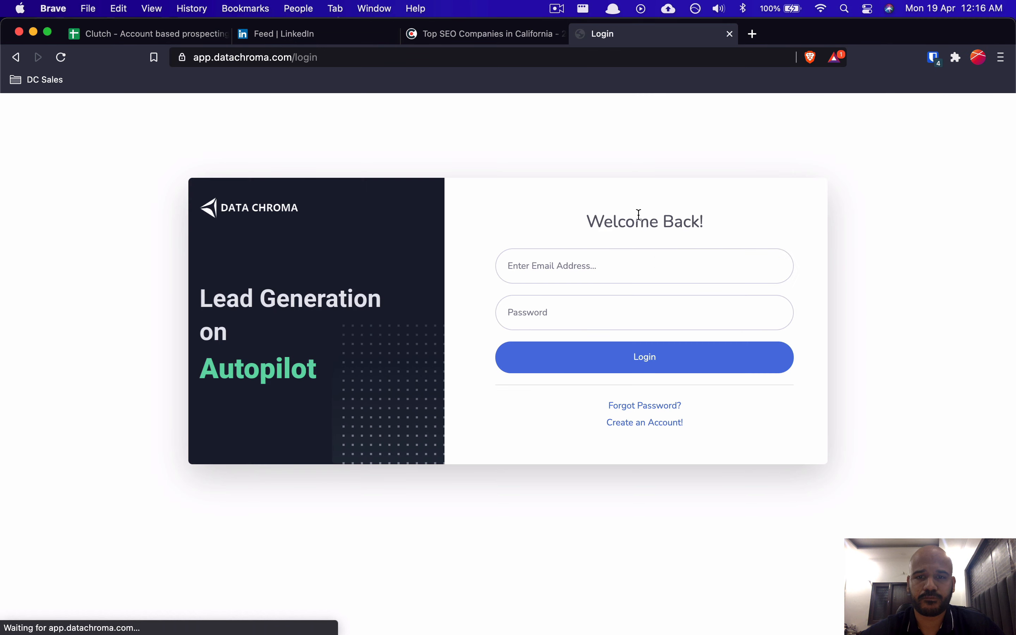
key(super+shift+l)
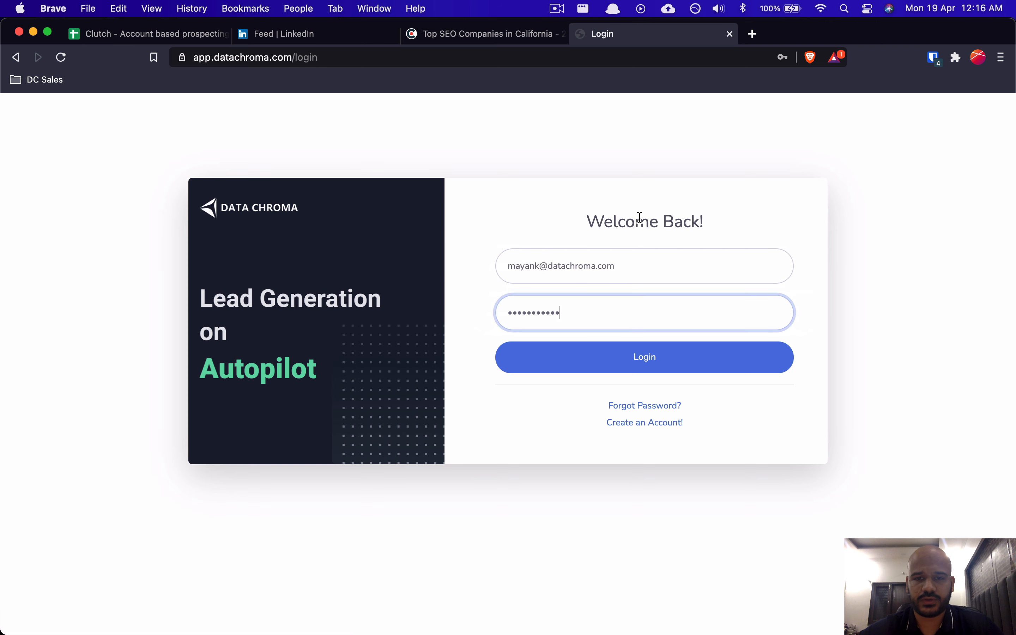
click(574, 357)
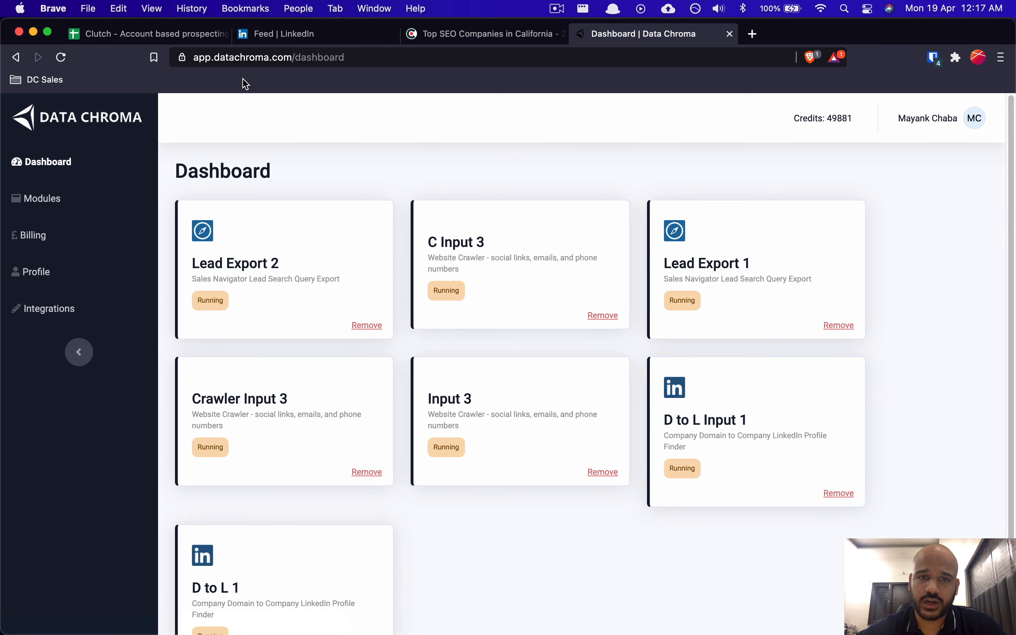
click(73, 206)
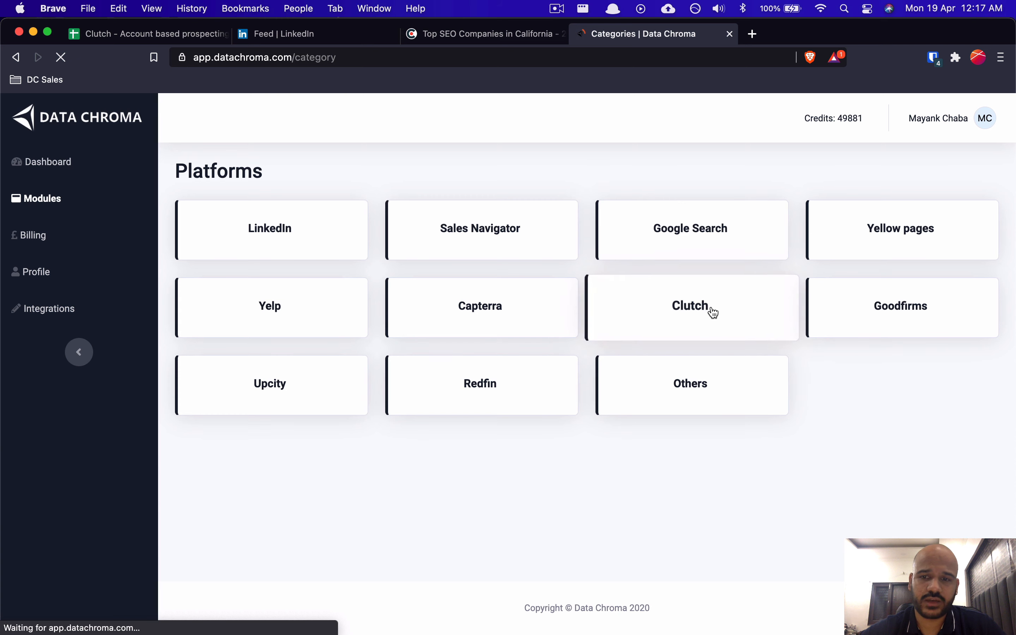
click(715, 312)
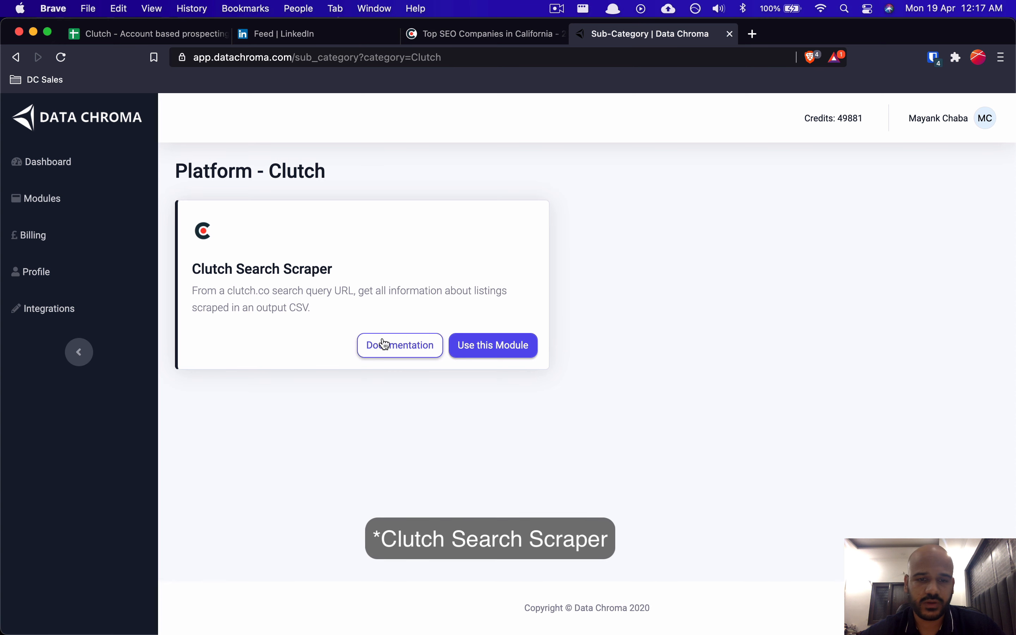
Step: Read through the Clutch Search Scraper documentation
click(376, 347)
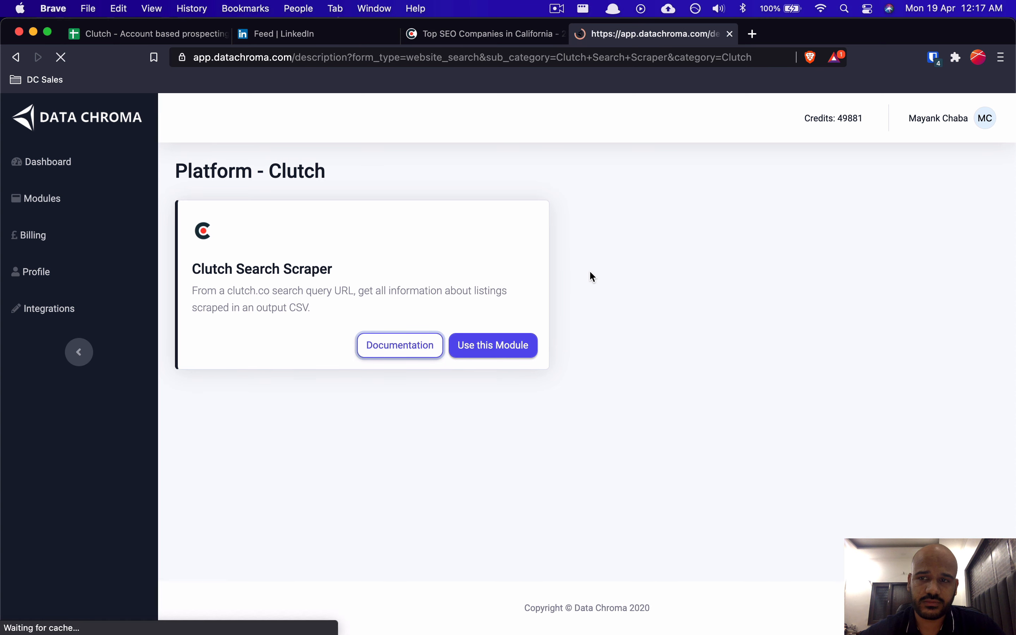
scroll(517, 290, down, 3)
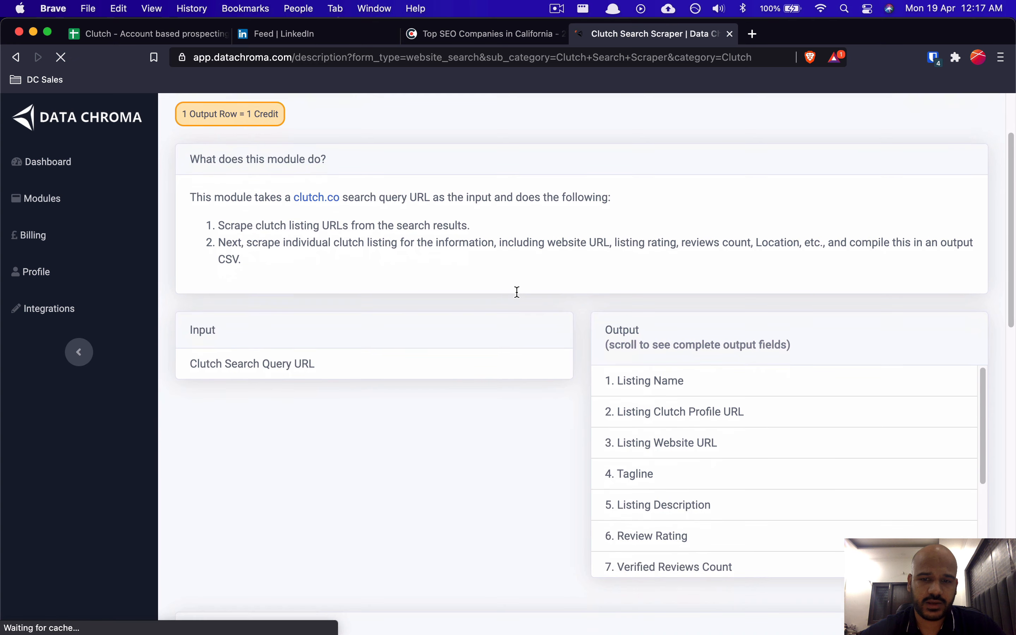
scroll(519, 297, down, 12)
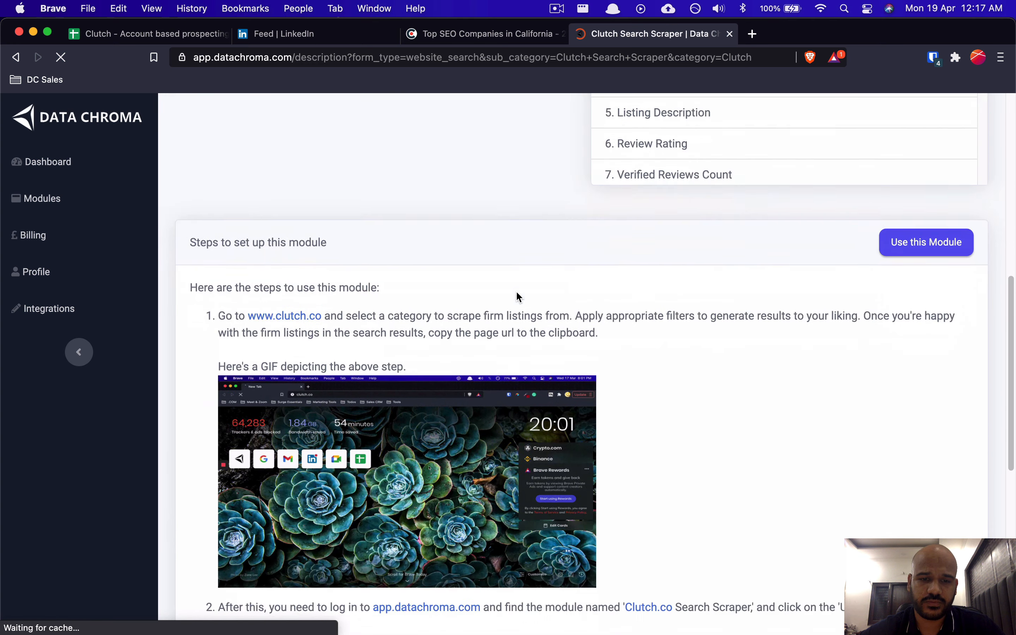
scroll(678, 390, down, 7)
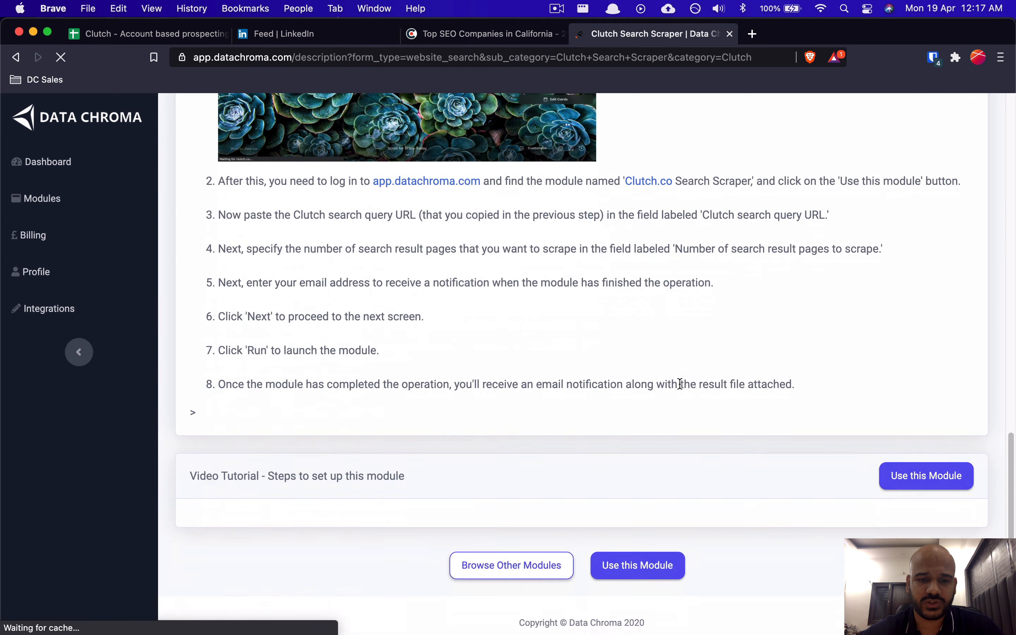
scroll(680, 388, up, 7)
scroll(681, 389, up, 15)
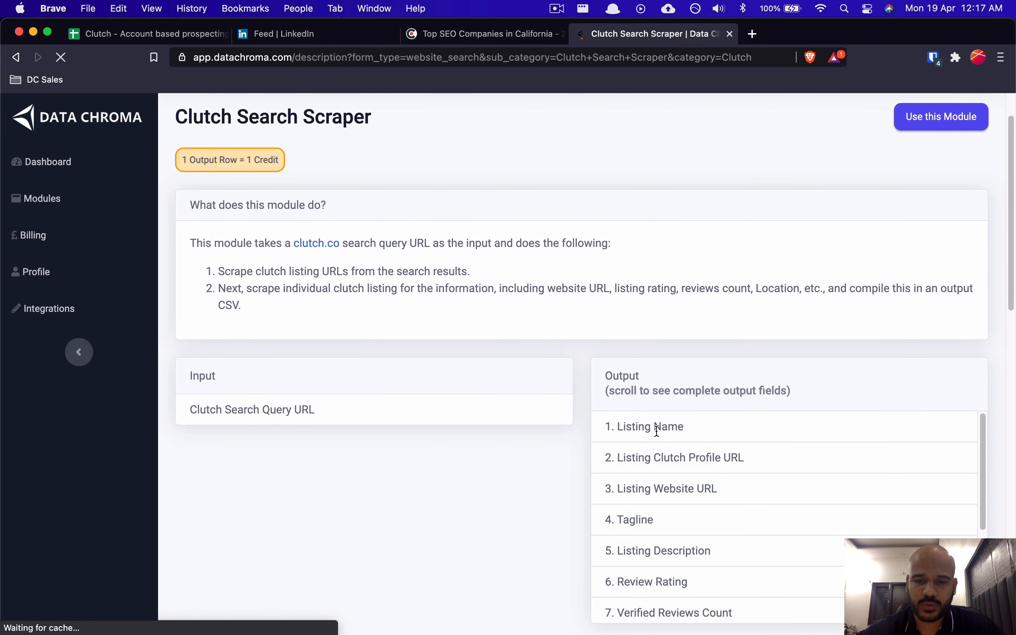
scroll(641, 440, down, 1)
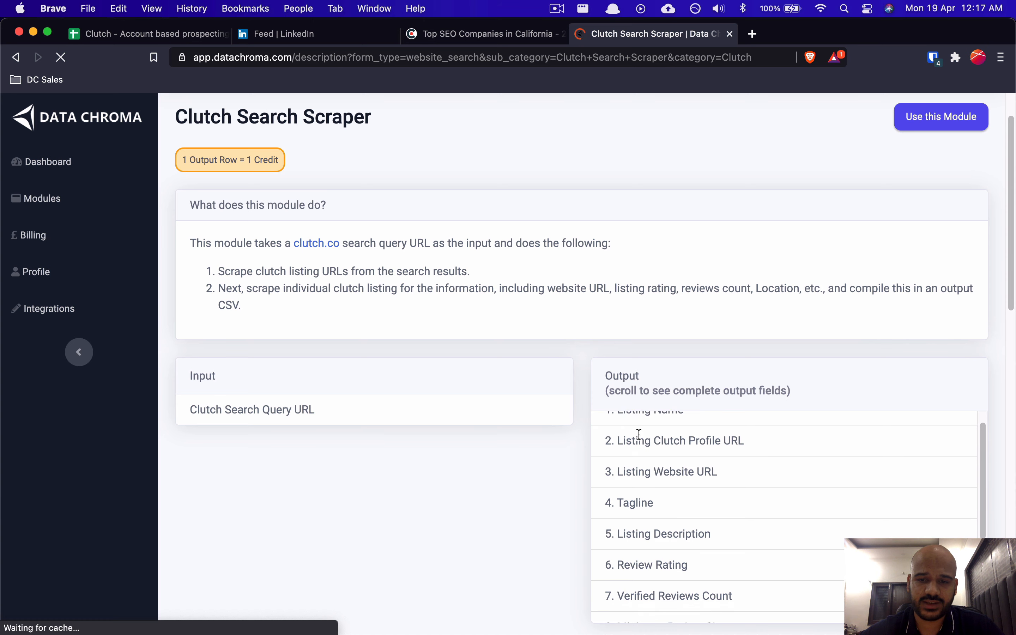
scroll(642, 441, up, 1)
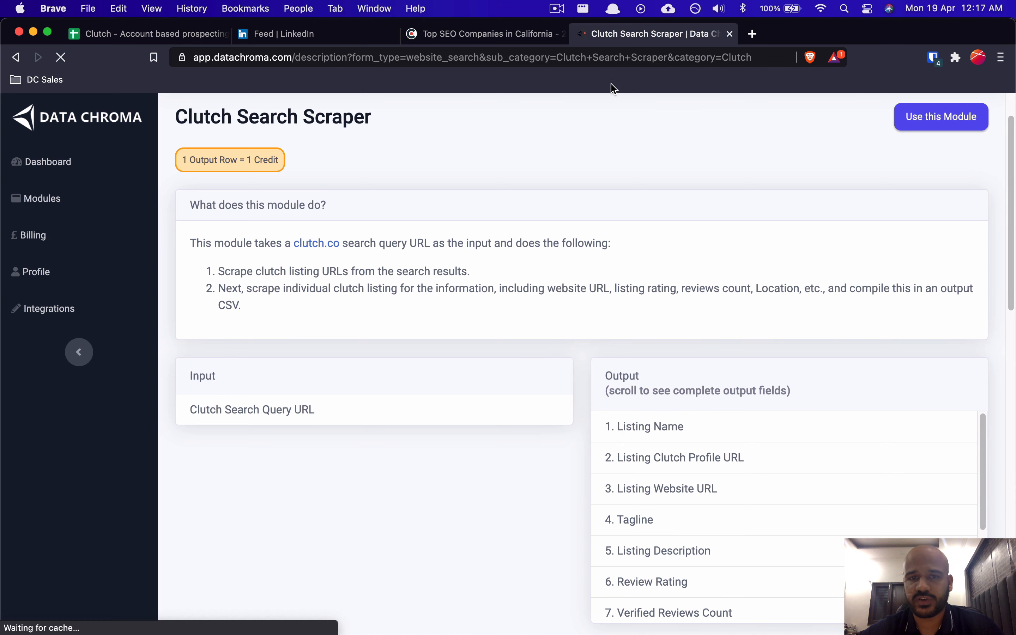
Step: Check the California SEO results and Ignite Visibility profile, then return to the scraper module page
click(516, 33)
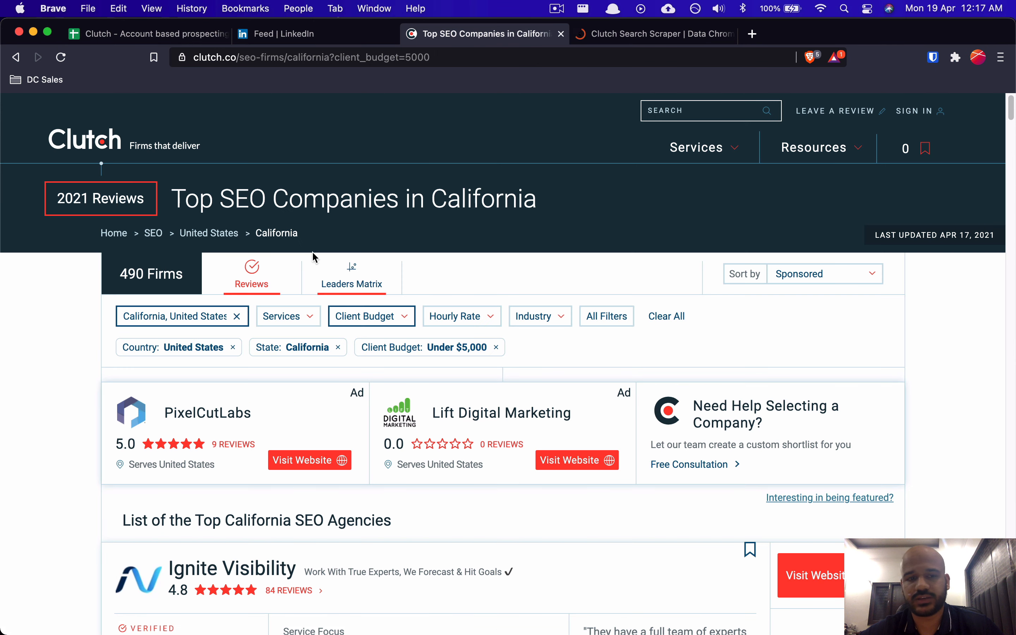
click(241, 576)
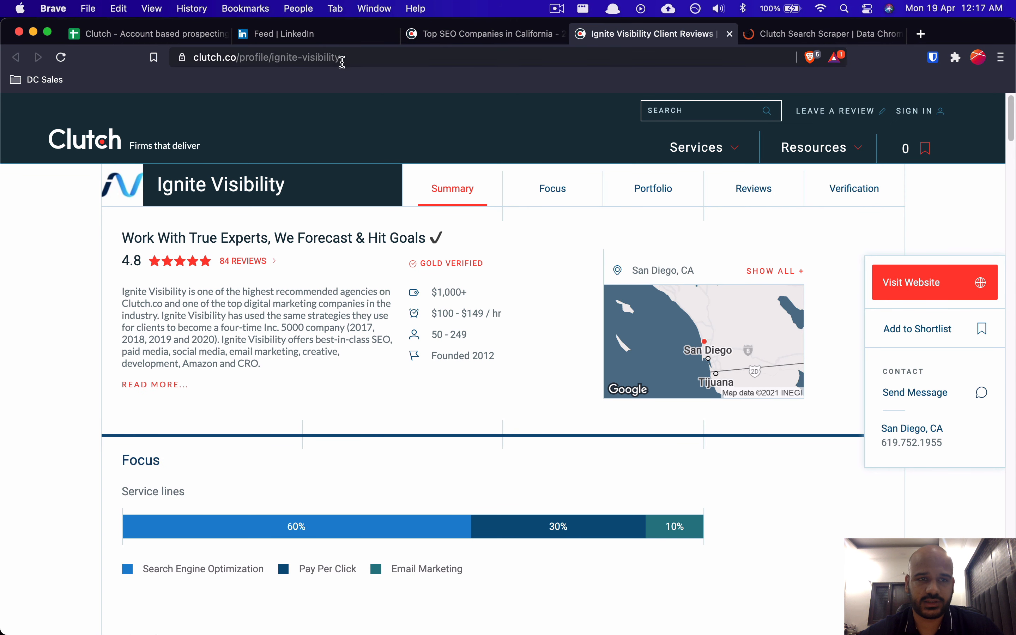
click(766, 39)
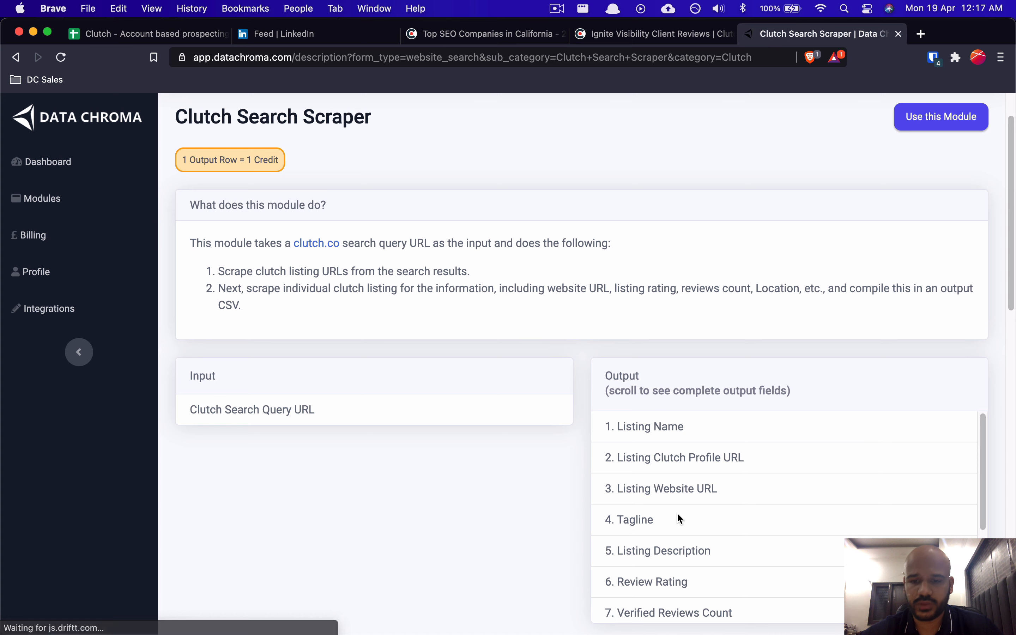
click(725, 42)
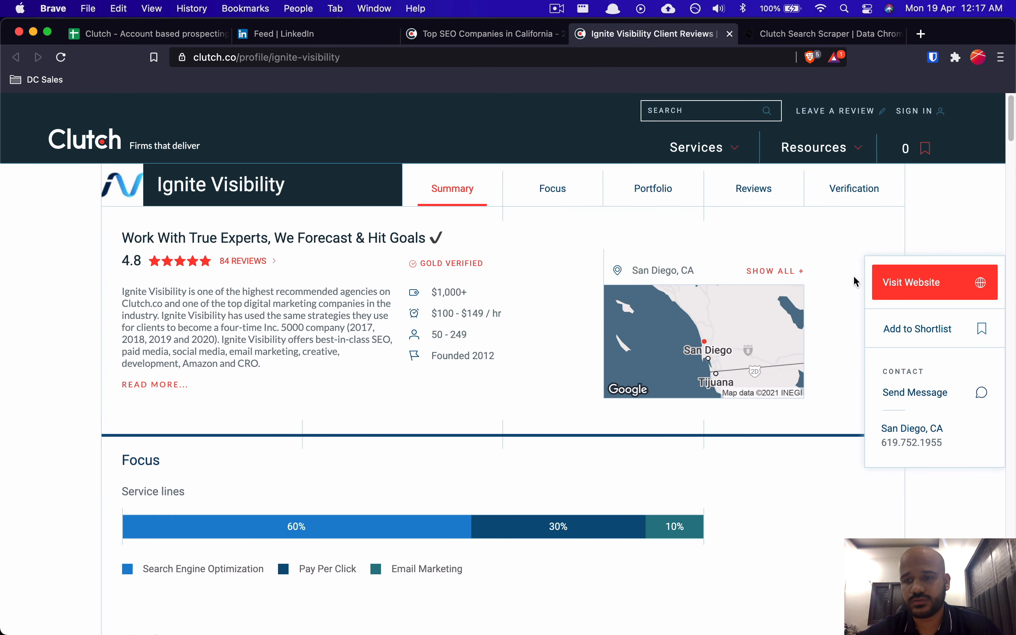
click(786, 30)
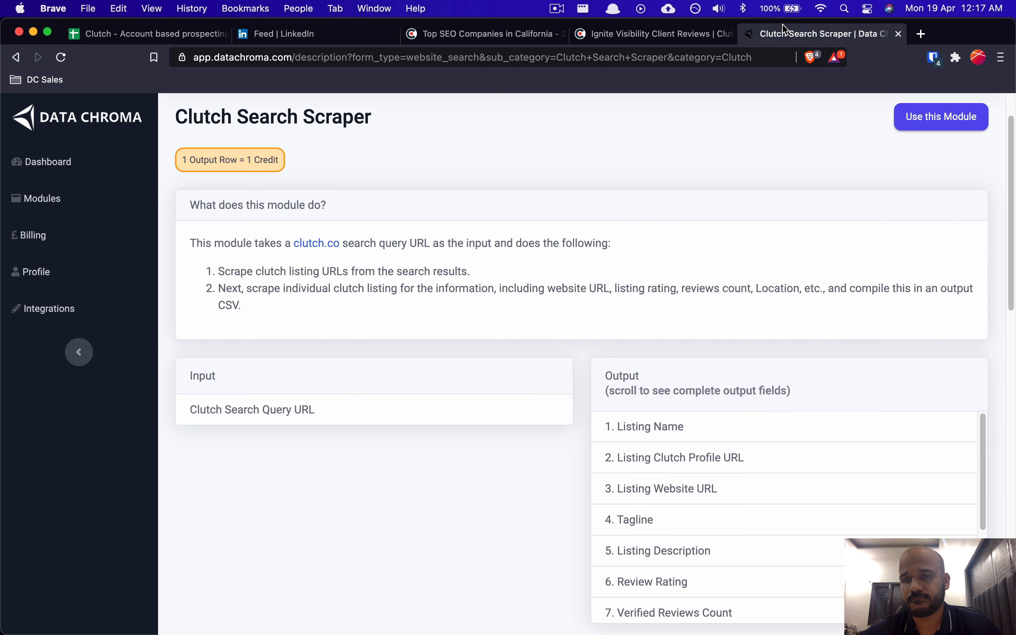
Step: Review the module's output fields and open the Clutch Search Scraper configuration form
scroll(712, 450, down, 1)
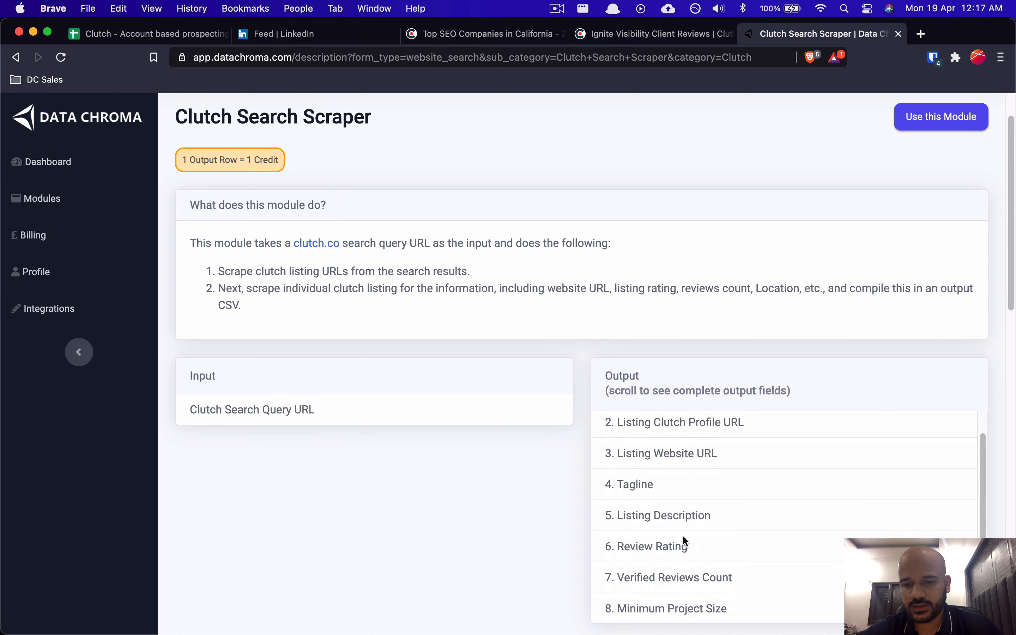
scroll(686, 542, down, 3)
scroll(658, 466, down, 2)
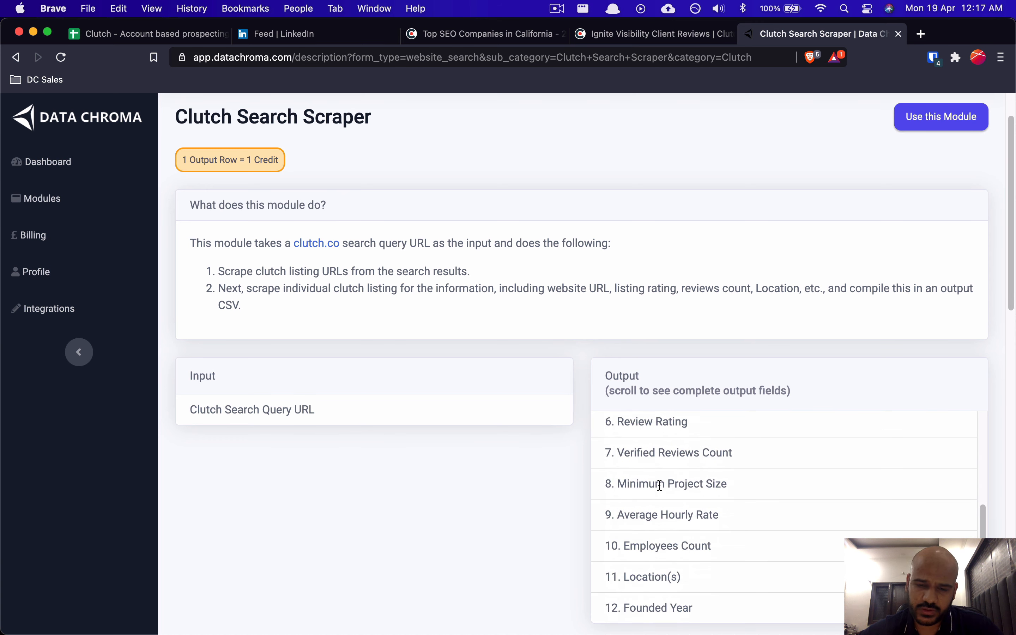
scroll(660, 486, down, 1)
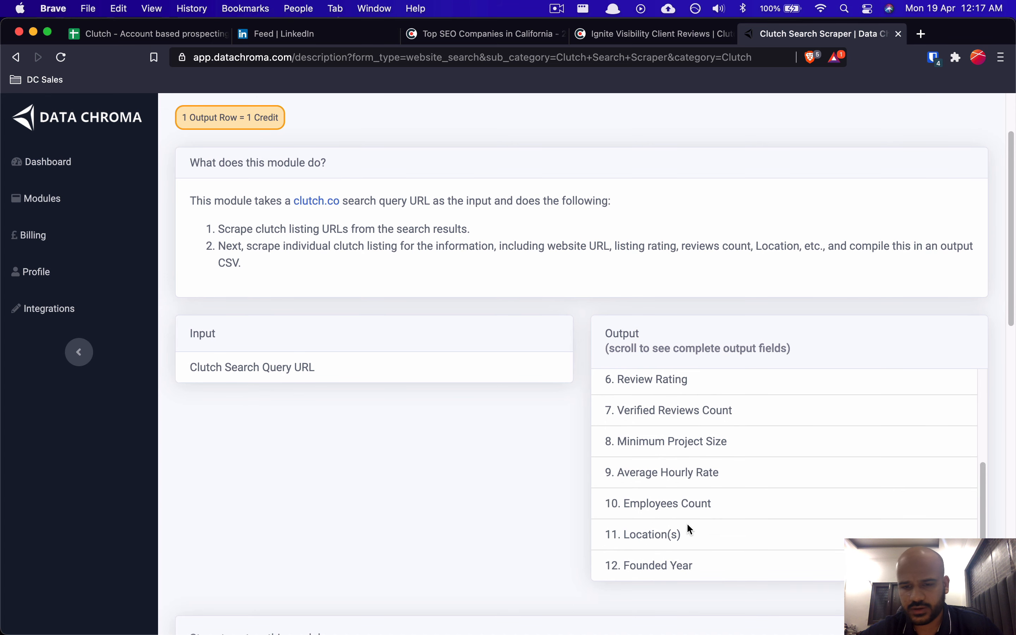
scroll(689, 530, up, 5)
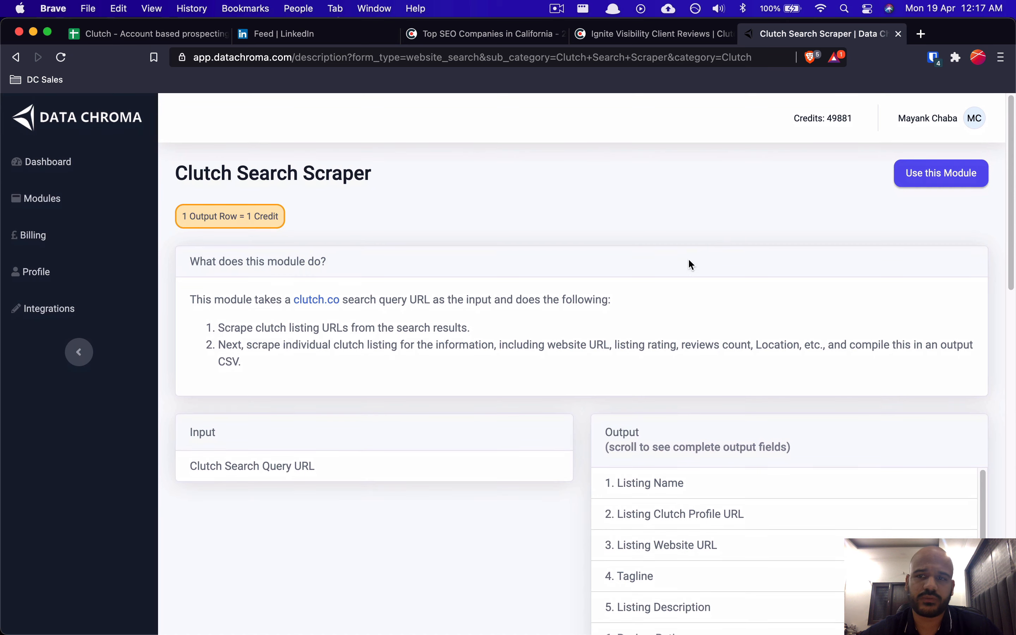
click(926, 185)
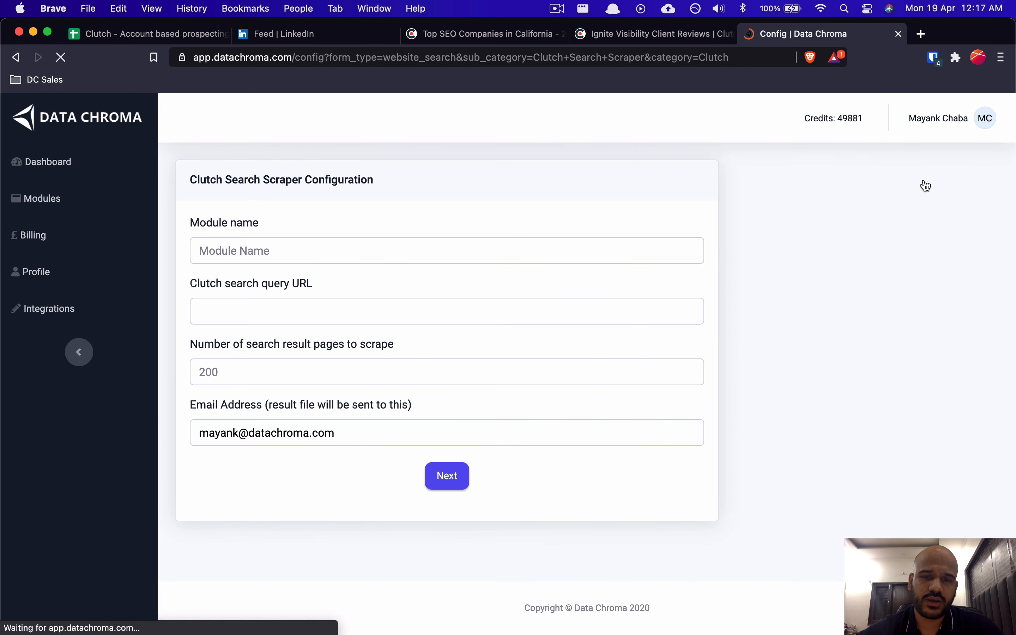
Step: Refer to the 'Scrape Clutch.co' step in the process notes, then return to the form
key(super+Tab)
key(super+Tab)
key(super+Tab)
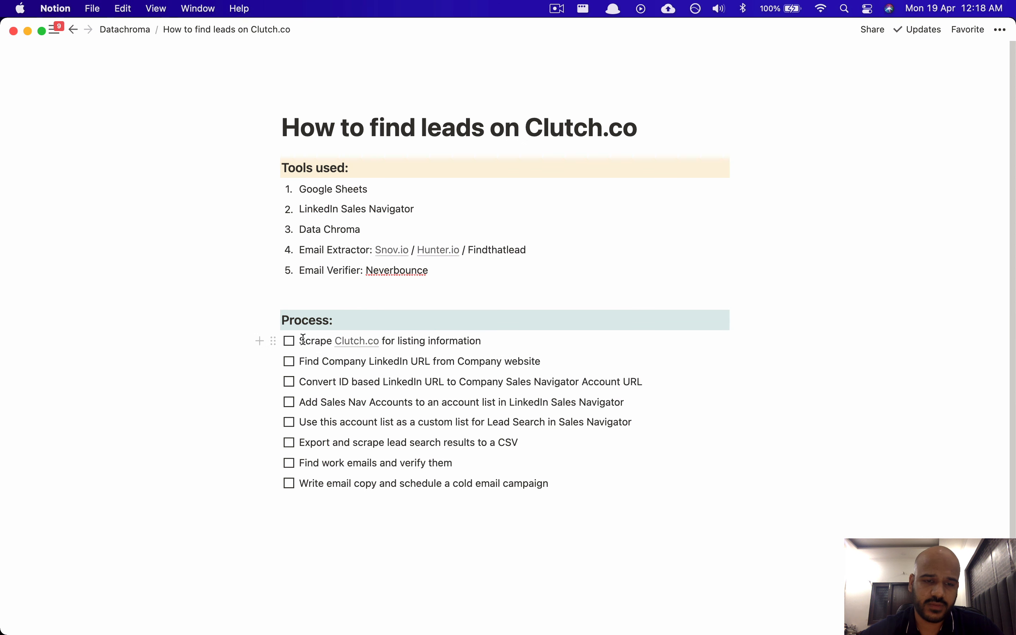
drag(306, 340, 337, 345)
click(443, 340)
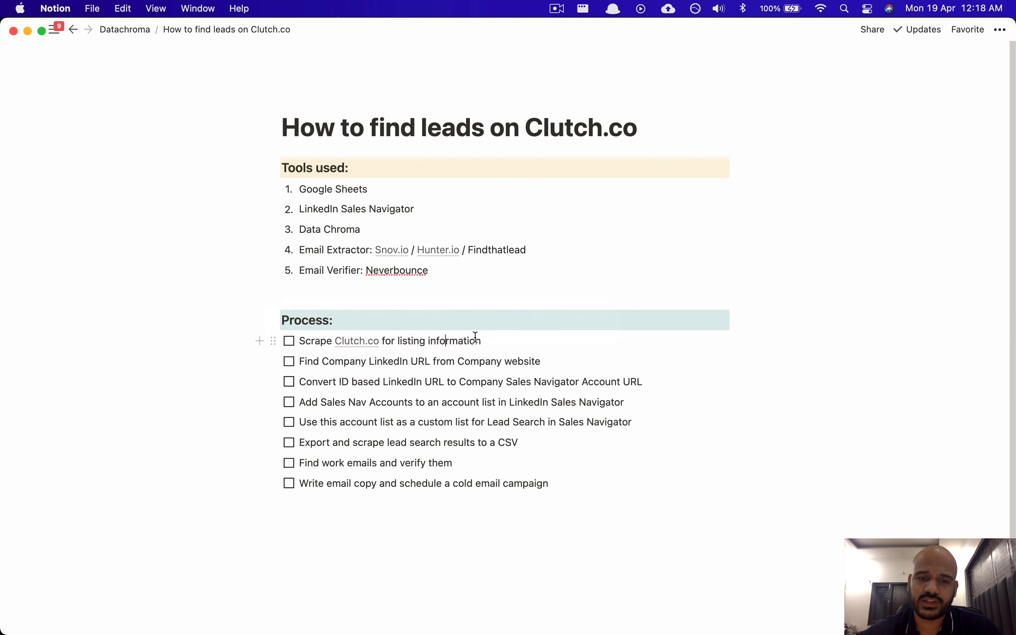
key(super+Tab)
key(super+Tab)
key(super+Tab)
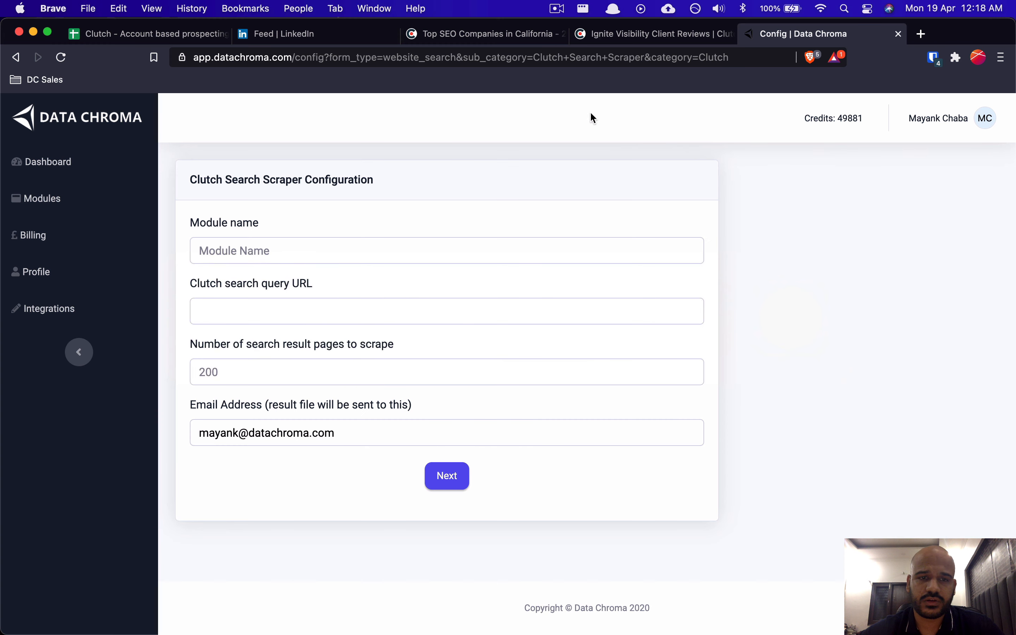
Step: Enter 'SEO Agencies California - Page one' as the module name and switch to the Ignite Visibility tab
click(243, 248)
click(349, 203)
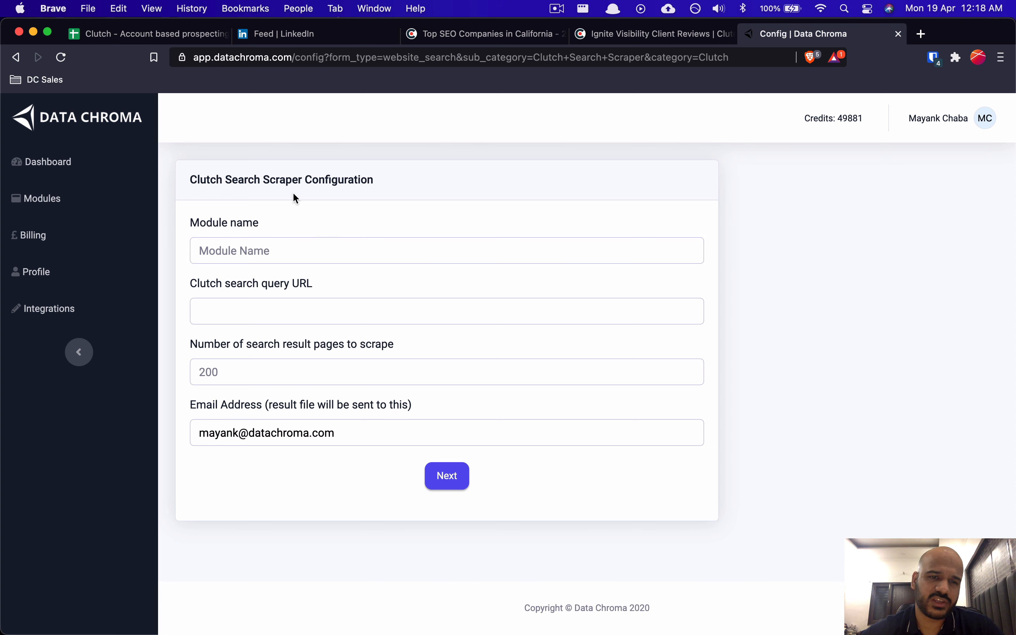
click(256, 255)
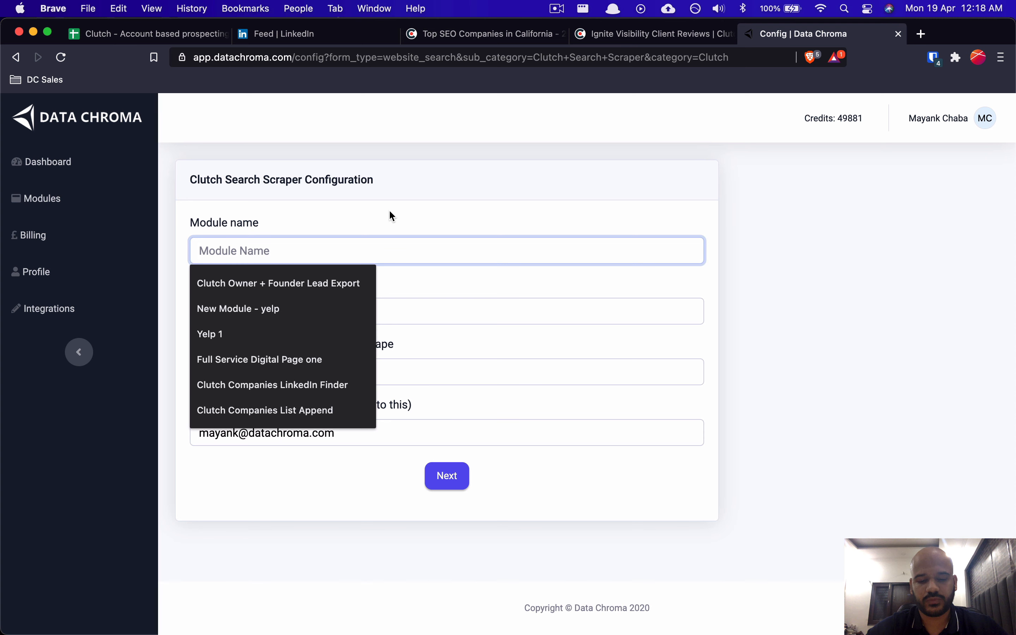
text(SE)
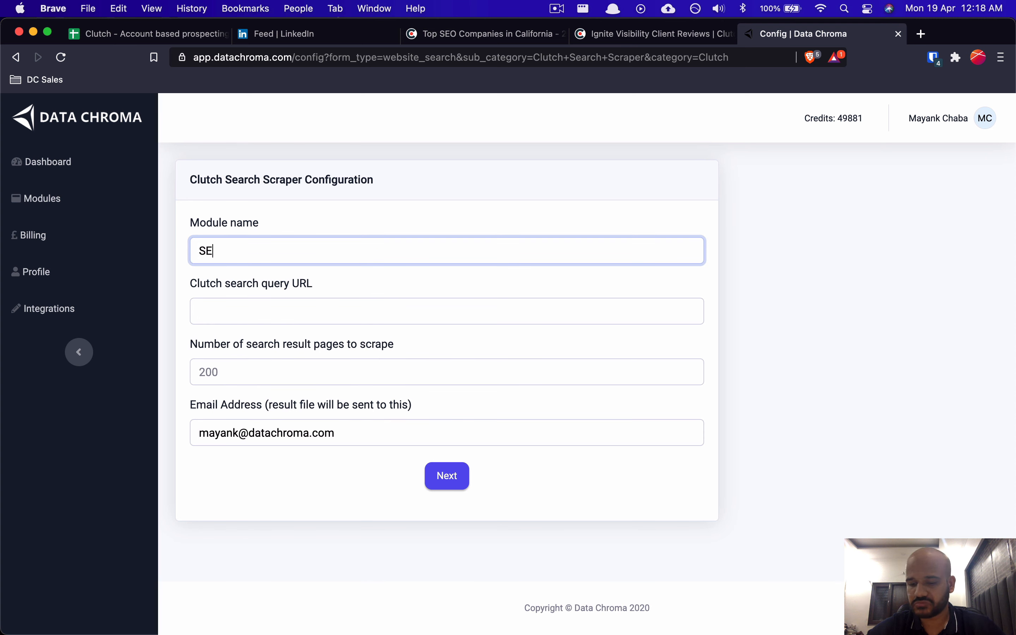
text(O Agencies California)
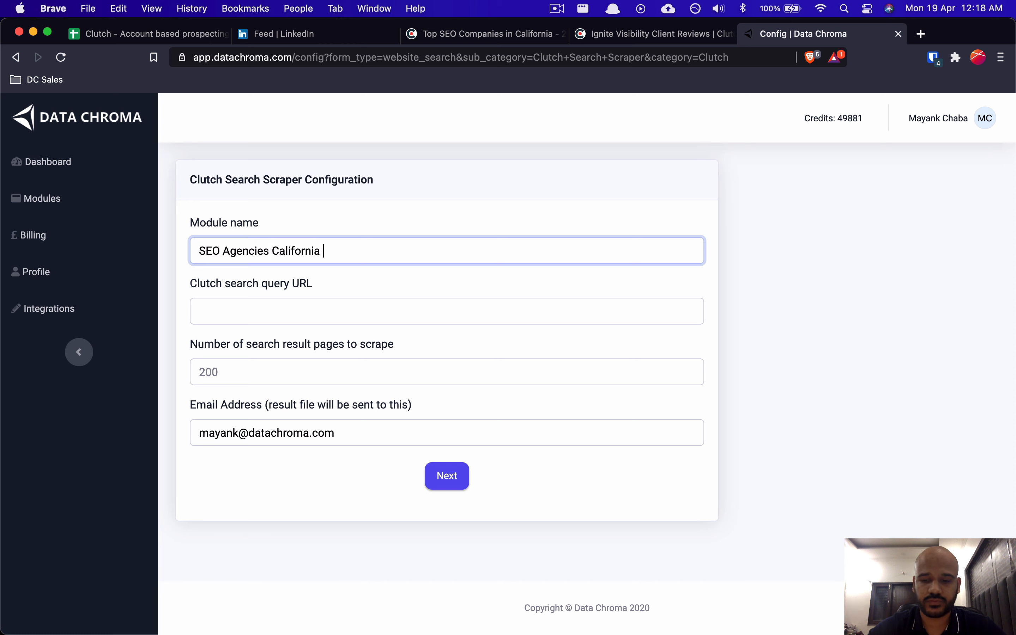
text( - Page one)
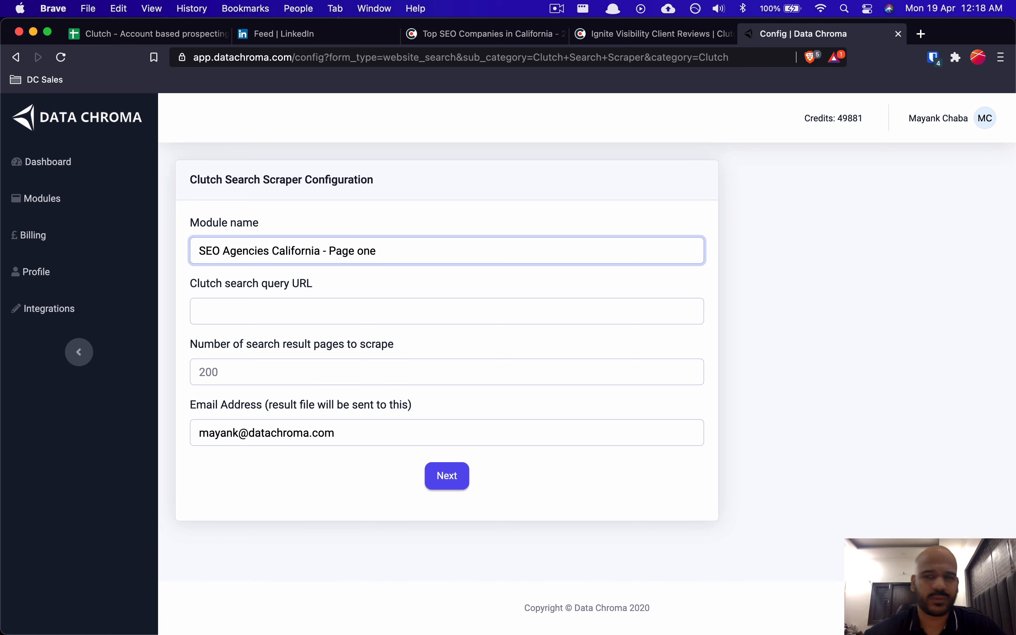
click(629, 47)
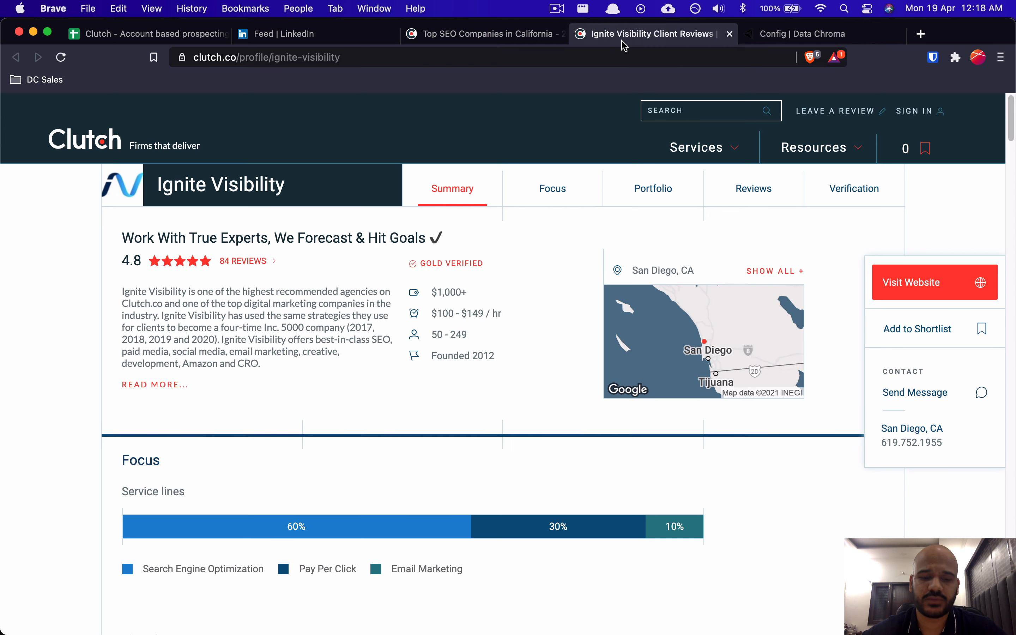
Step: Close the Ignite Visibility profile and scroll through the California SEO results back to the top
key(super+w)
click(517, 38)
scroll(362, 355, up, 2)
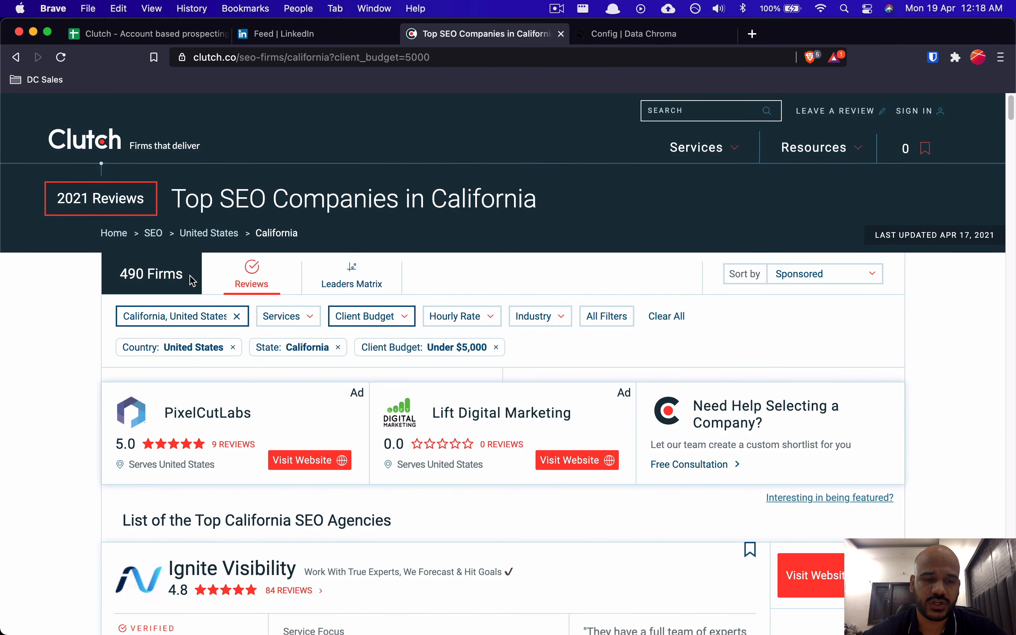
scroll(332, 514, down, 3)
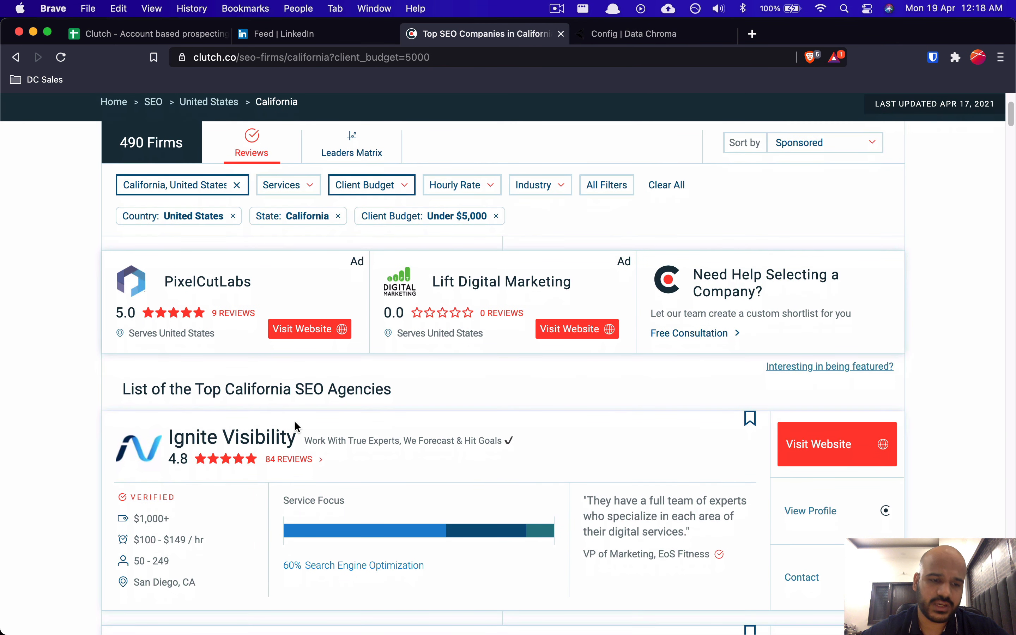
scroll(299, 421, down, 2)
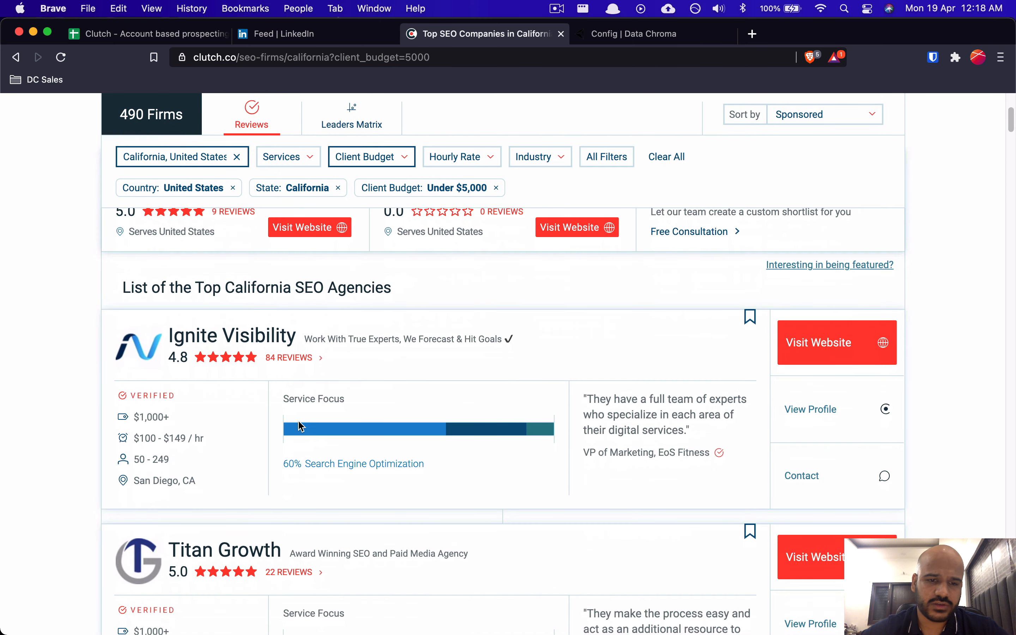
scroll(299, 421, up, 4)
scroll(299, 421, up, 2)
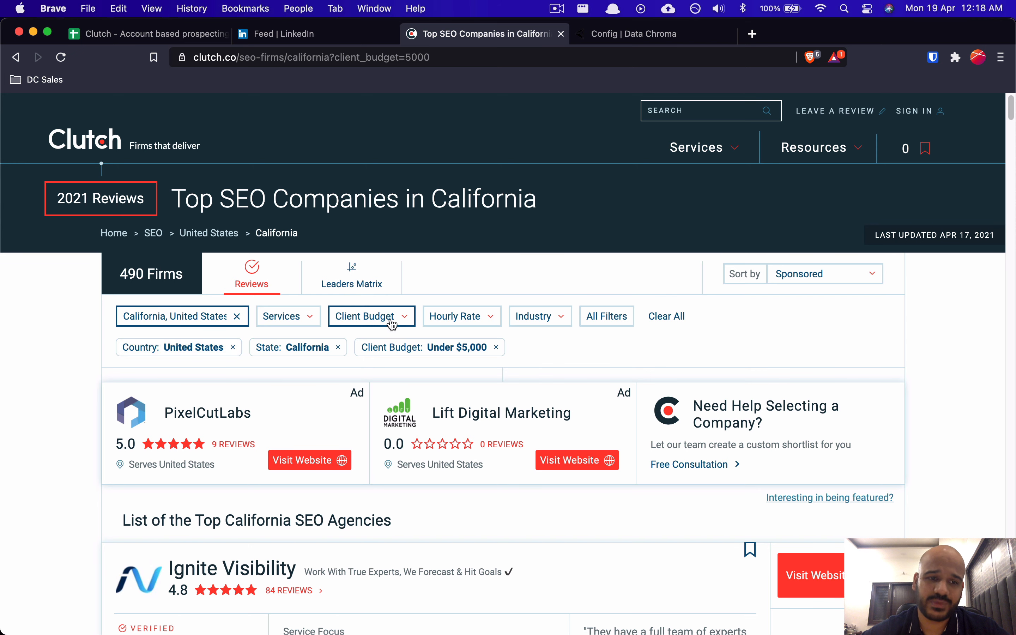
Step: Focus the Clutch search query URL field in the scraper form, then return to the Clutch results
click(668, 42)
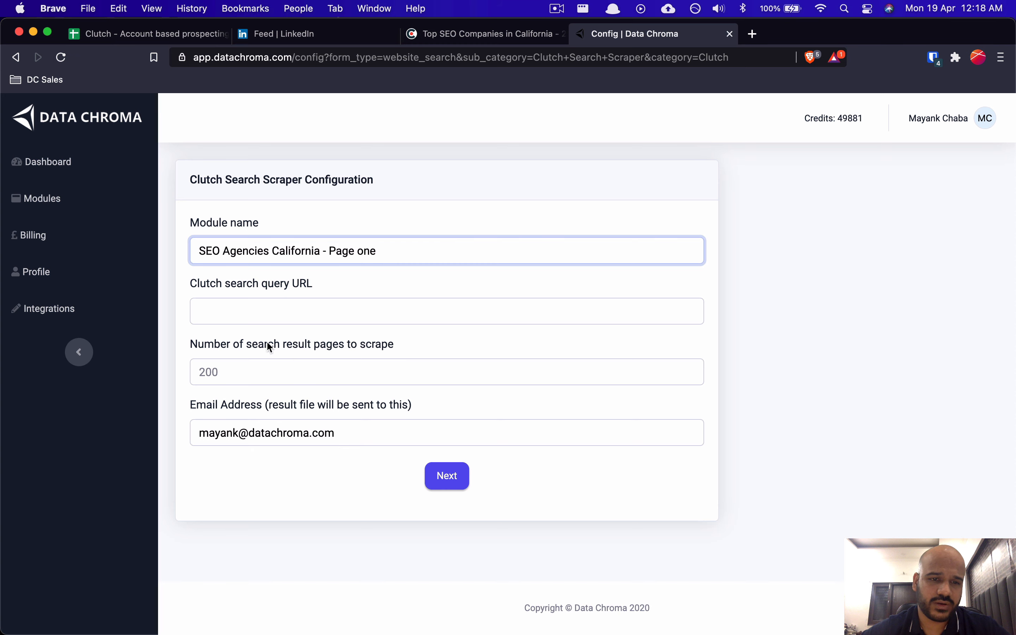
click(250, 324)
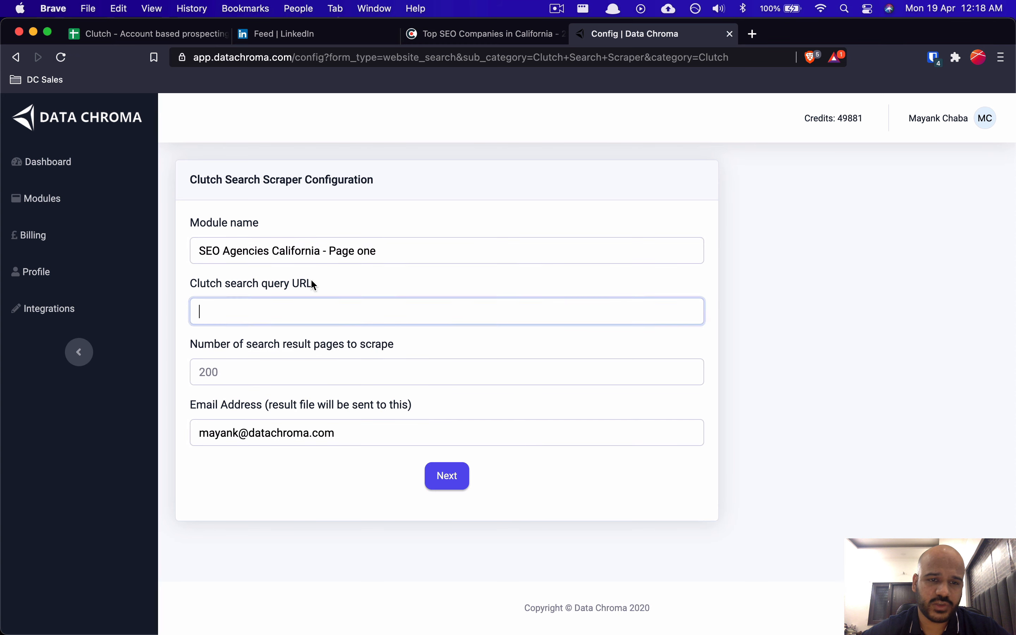
click(463, 35)
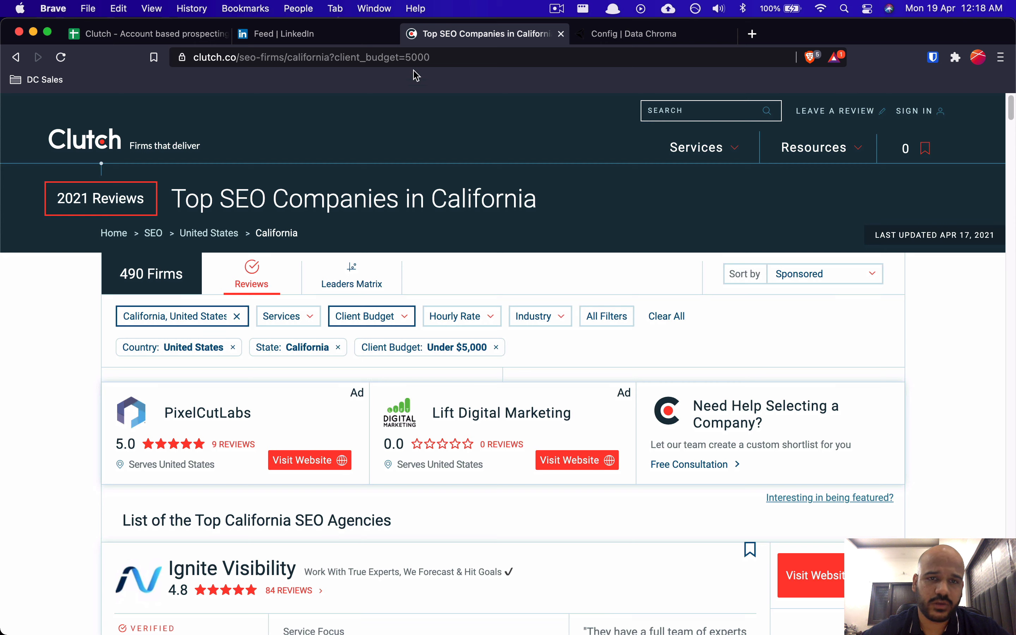
click(436, 58)
right_click(434, 60)
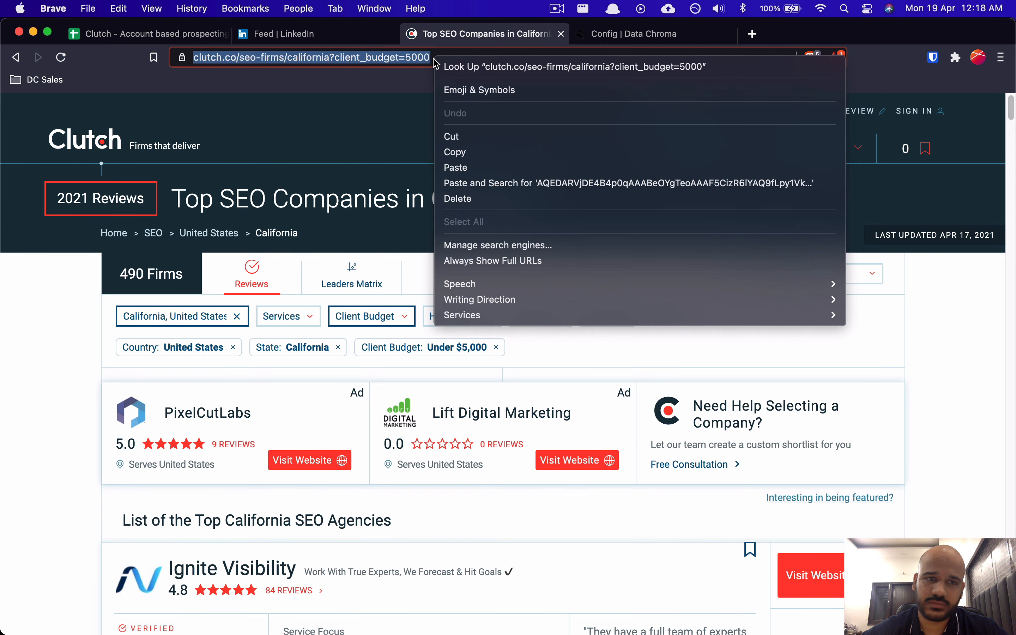
click(503, 152)
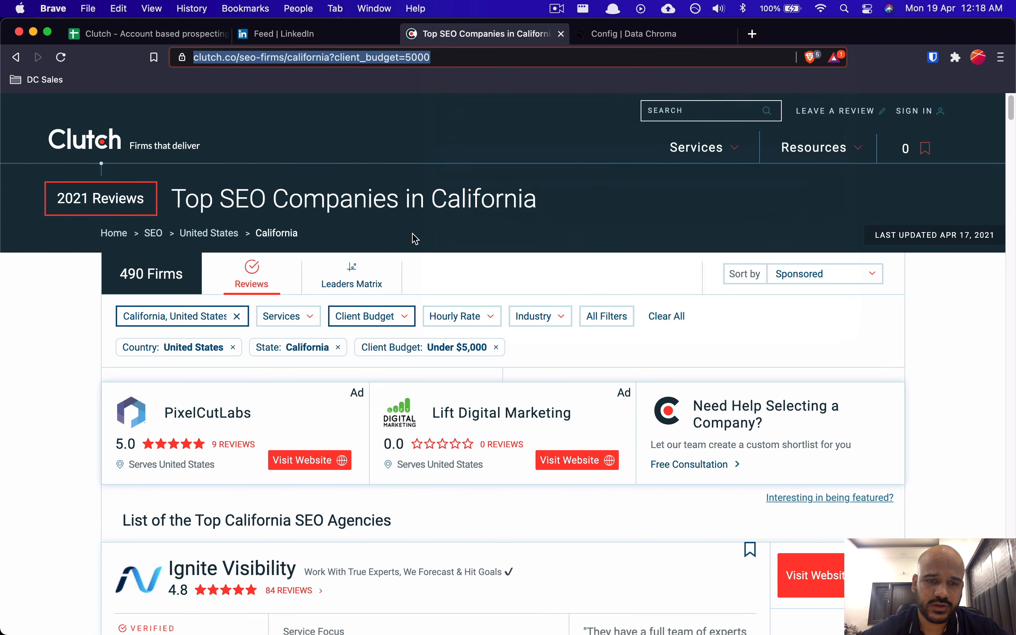
click(144, 296)
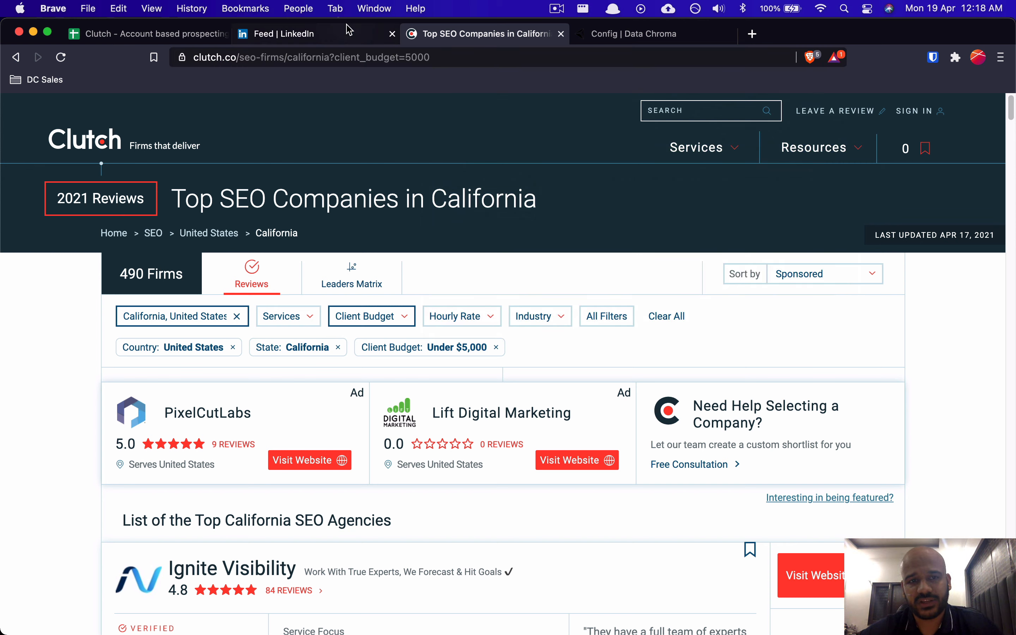
click(344, 59)
key(super+c)
click(590, 40)
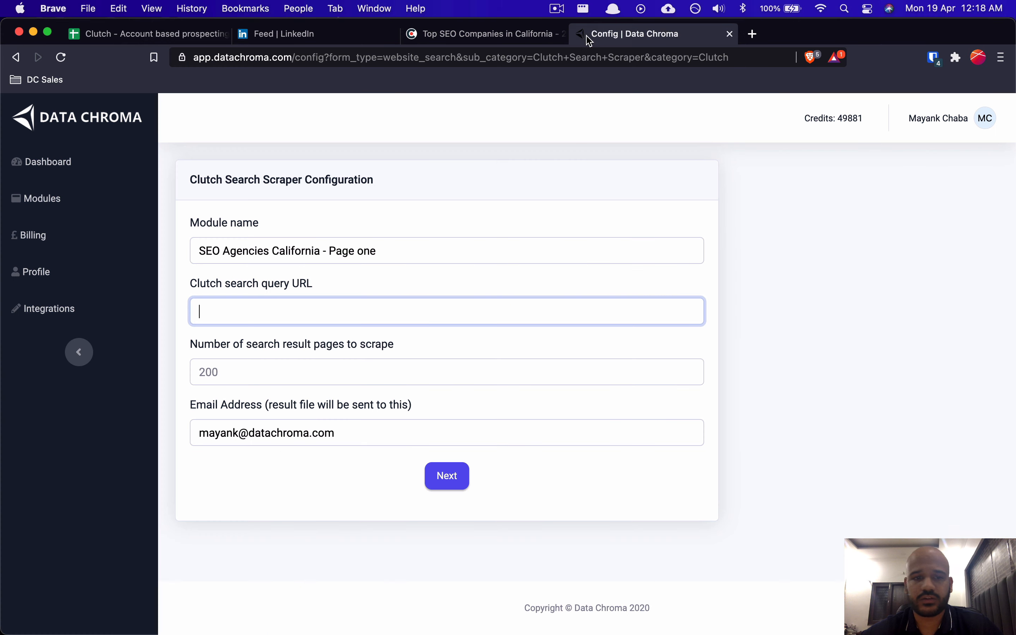
key(super+v)
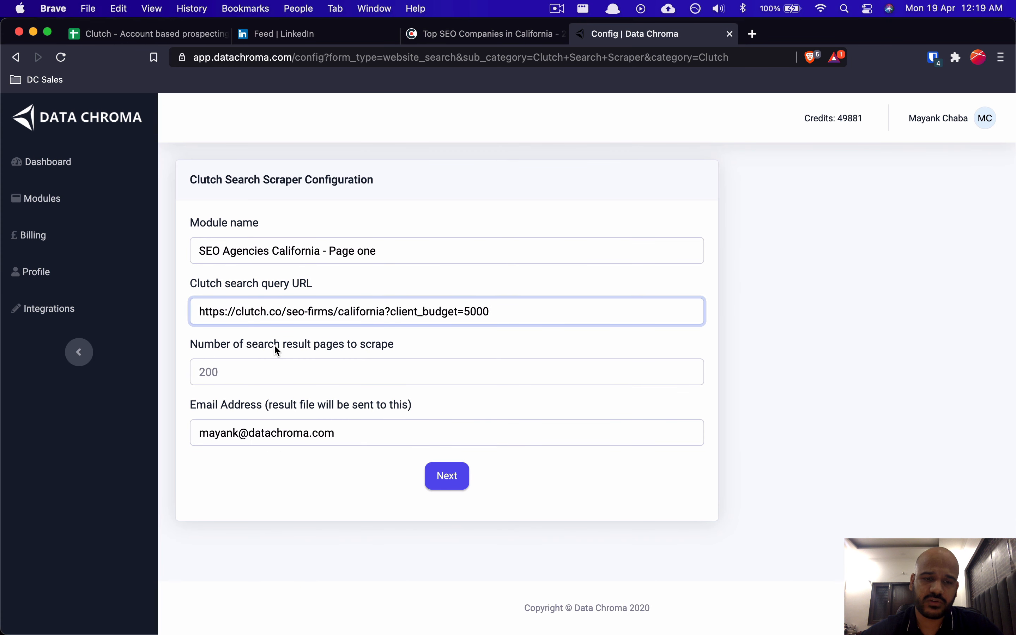
Step: Scroll through the Clutch California SEO listings, then return to the Data Chroma scraper form
click(443, 37)
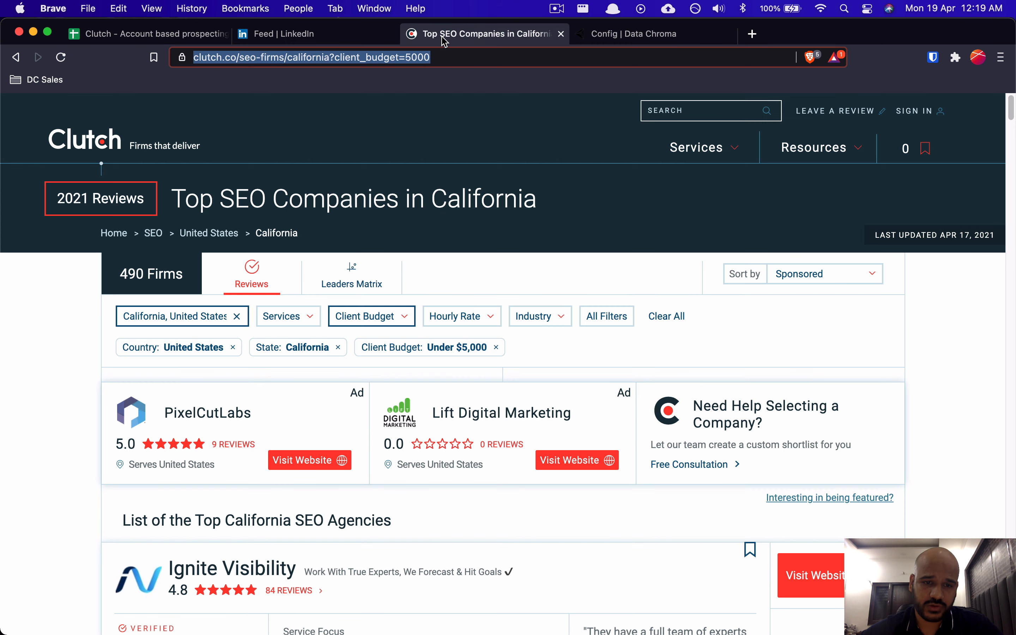
scroll(381, 390, down, 4)
scroll(382, 390, down, 2)
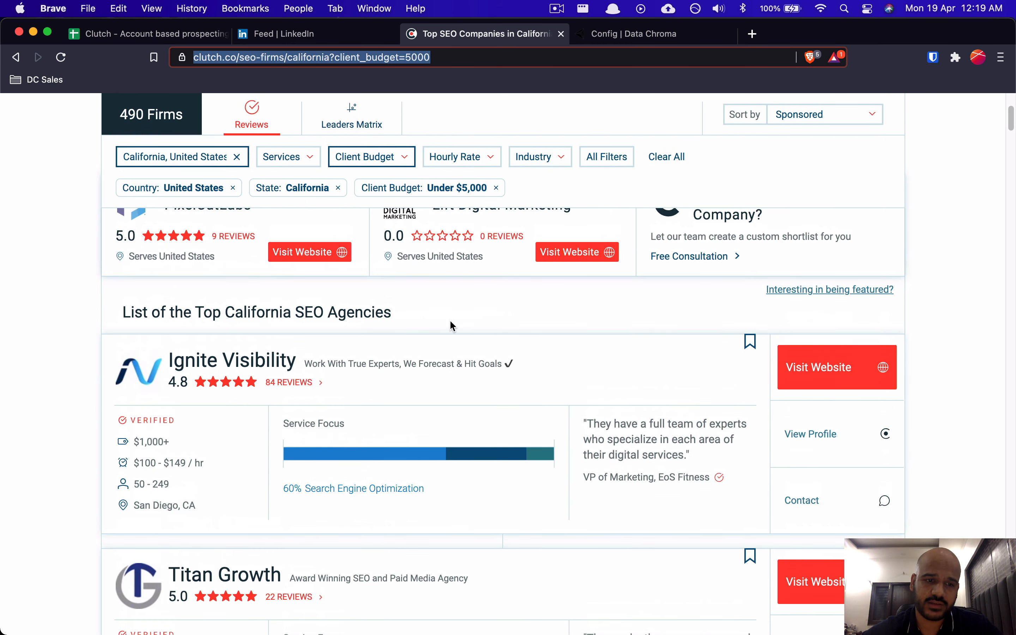
scroll(451, 328, down, 5)
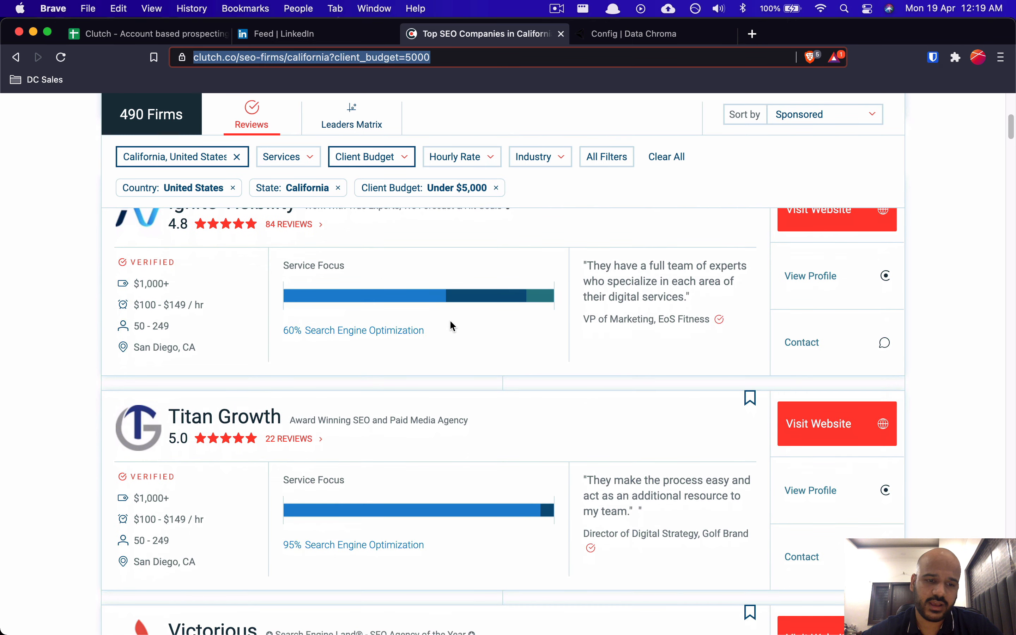
scroll(451, 326, down, 7)
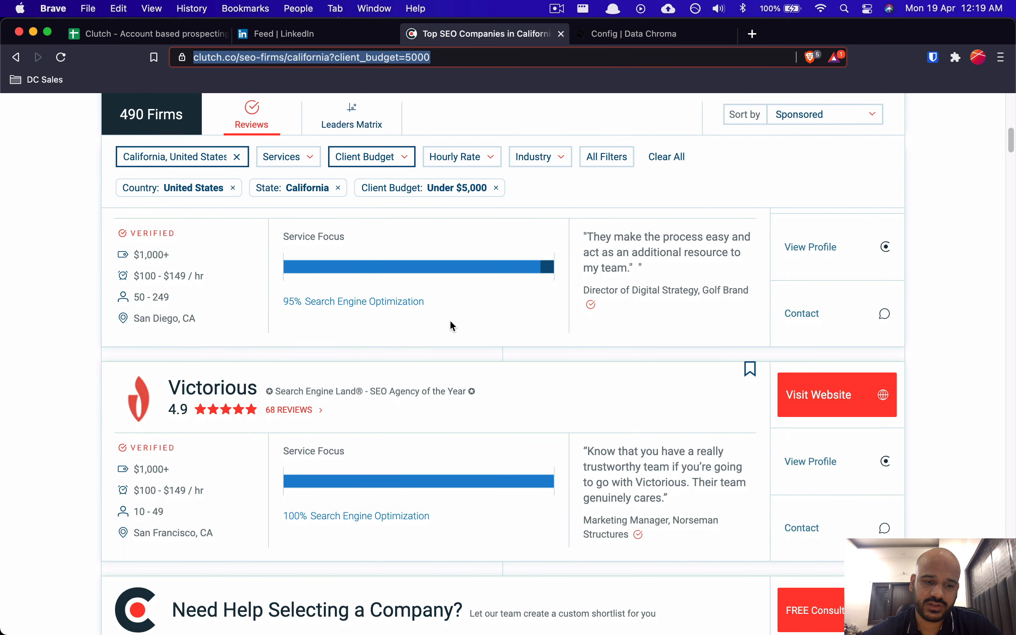
scroll(451, 326, down, 4)
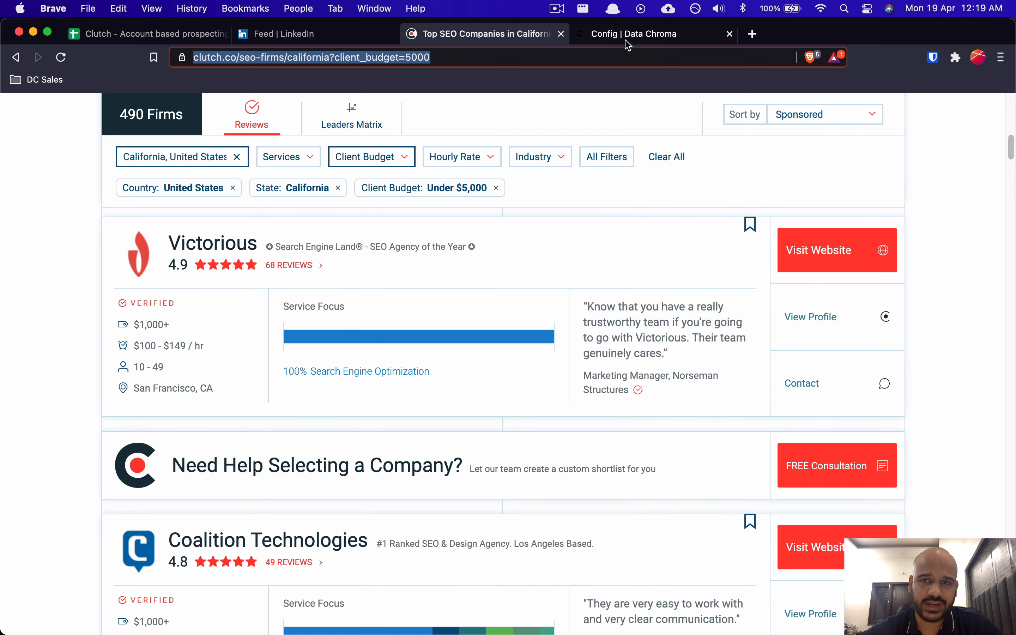
click(634, 34)
Step: Enter 1 page to scrape, save the SEO Agencies California - Page one module, and run it
click(272, 370)
text(1)
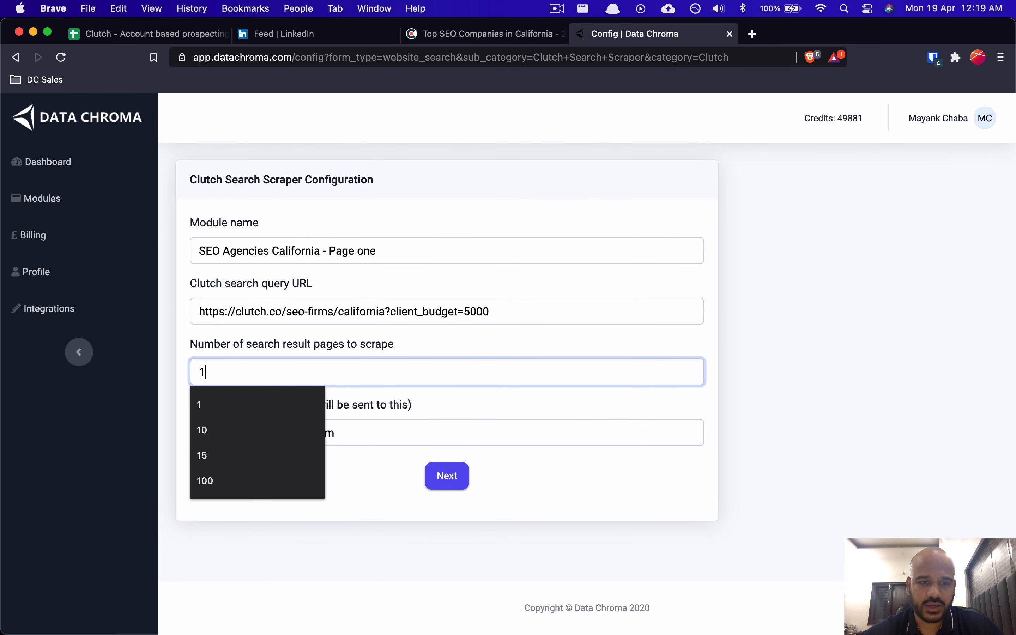
click(744, 343)
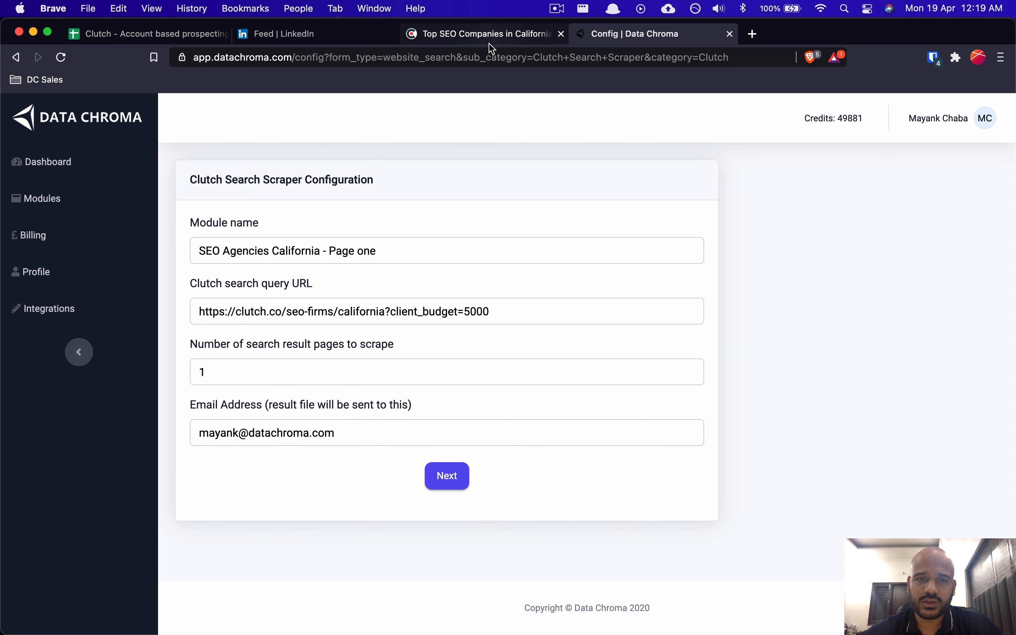
click(214, 379)
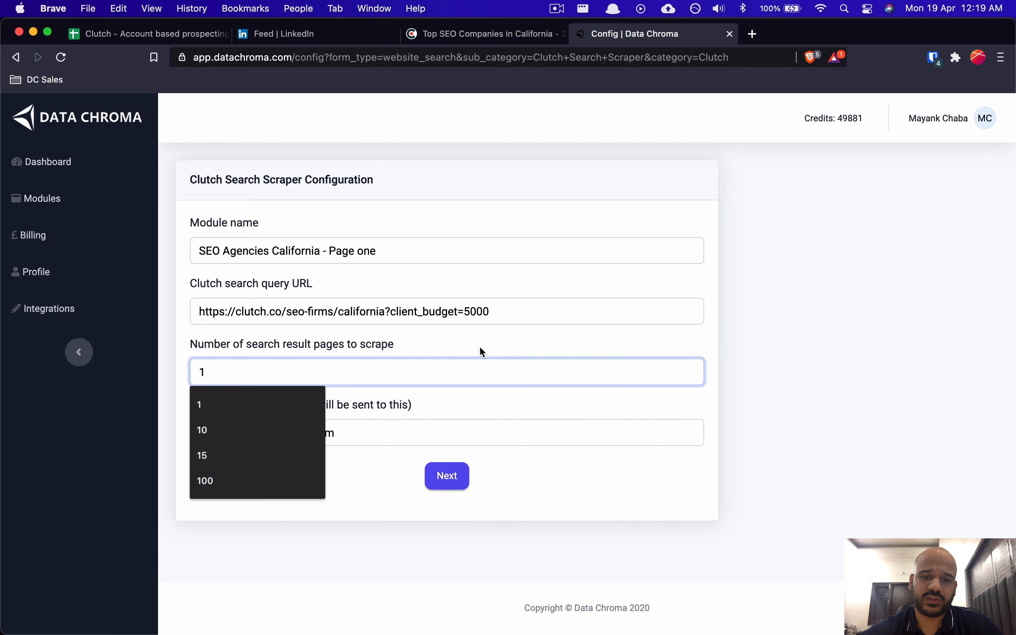
click(786, 357)
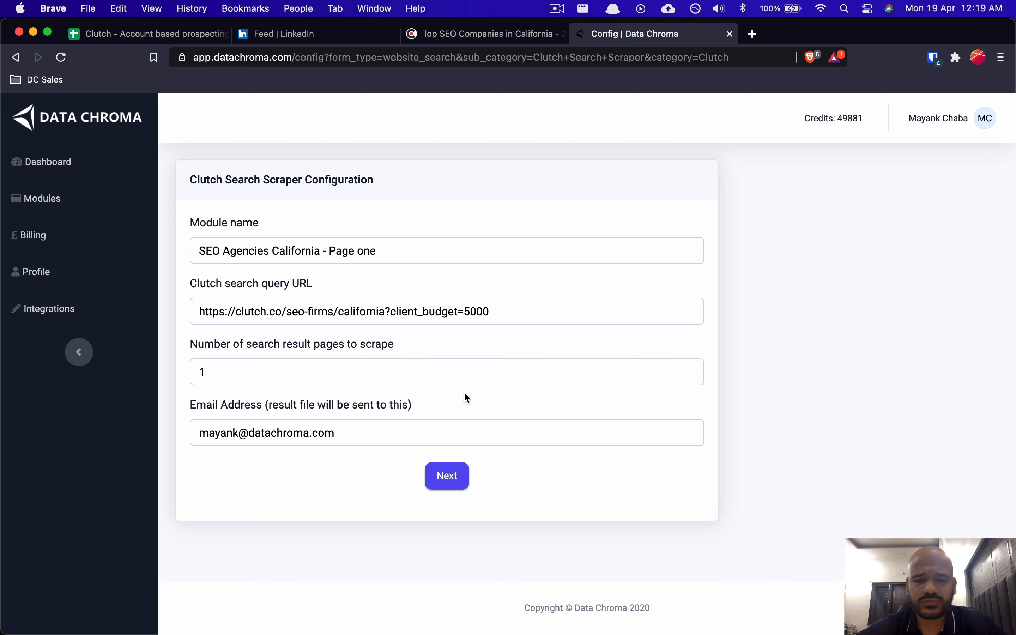
click(446, 476)
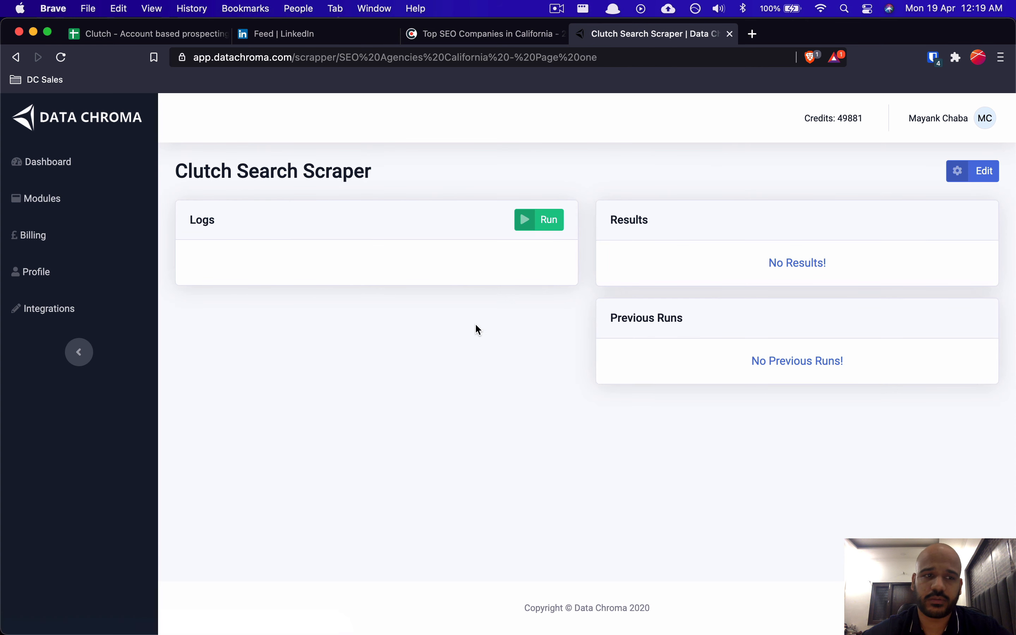
click(561, 228)
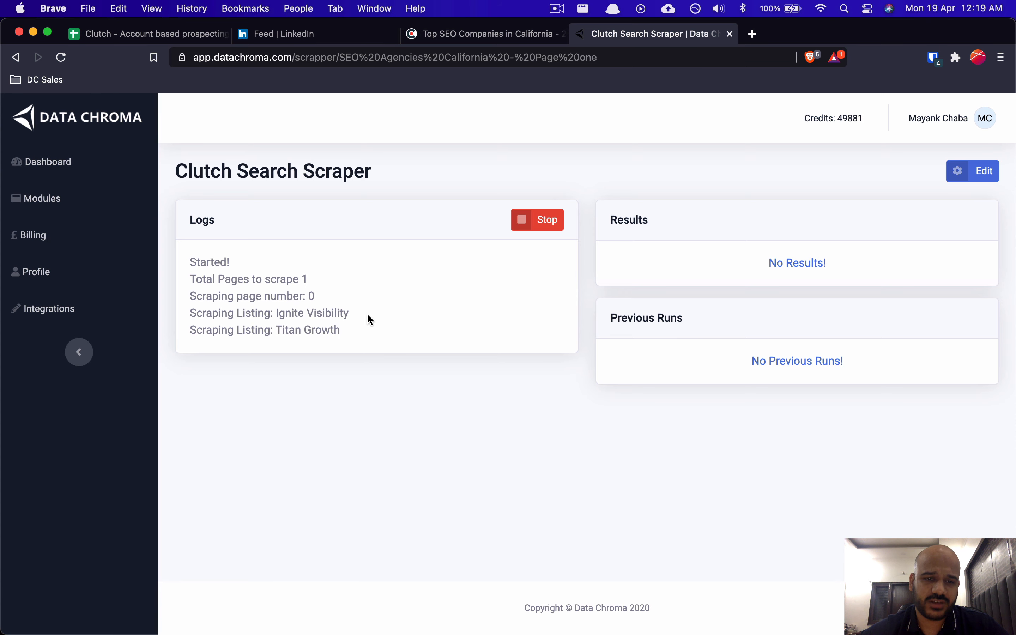
Step: Under Scrape Clutch.co in Notion, add an indented sub-item 'Module Used: Clutch Search Scraper'
key(super+Tab)
key(super+Tab)
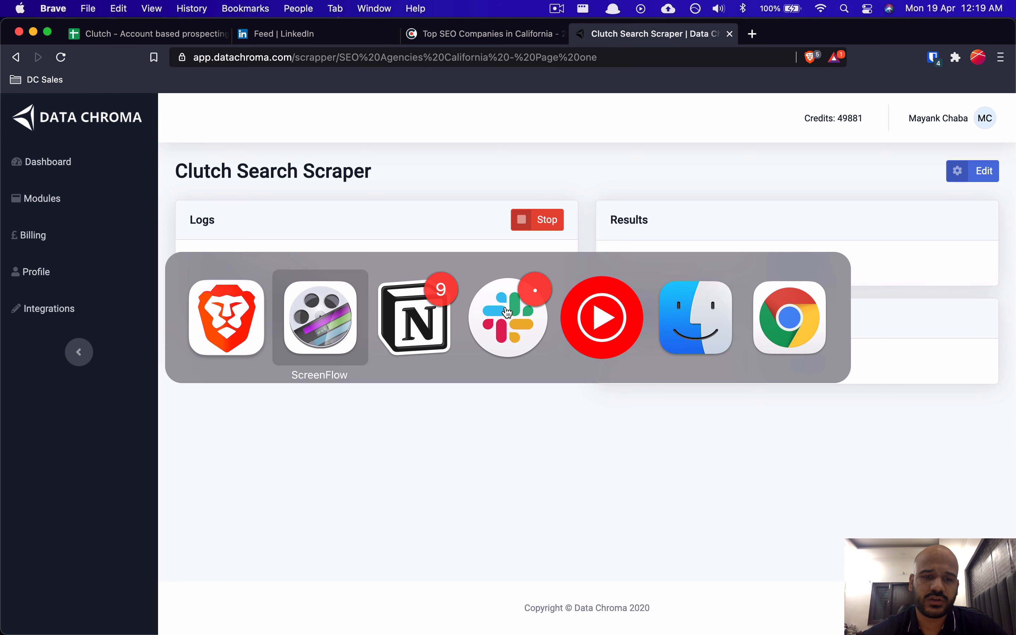
click(490, 347)
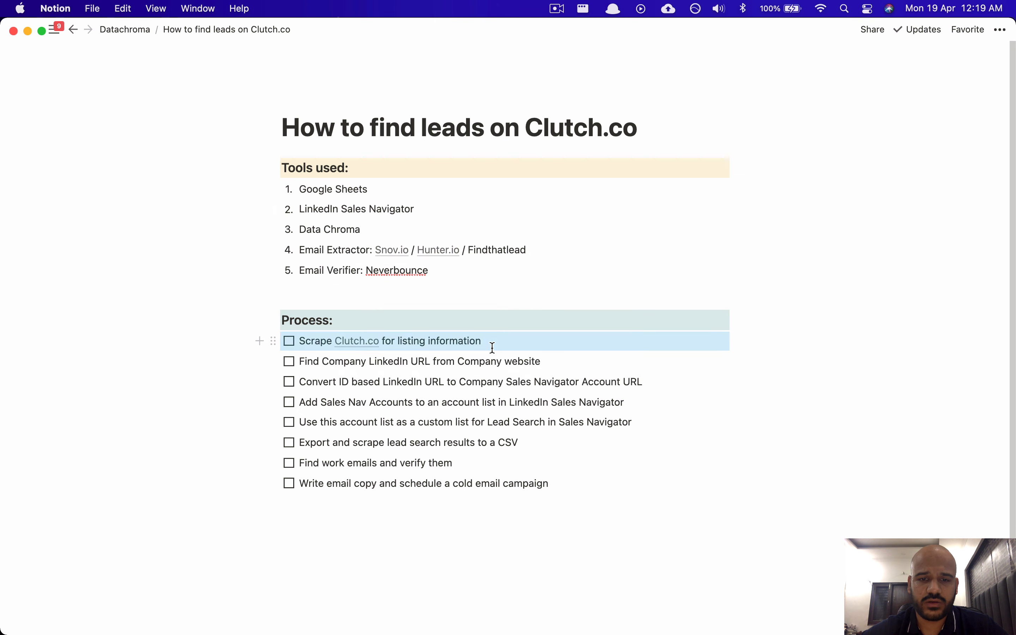
key(Return)
key(Tab)
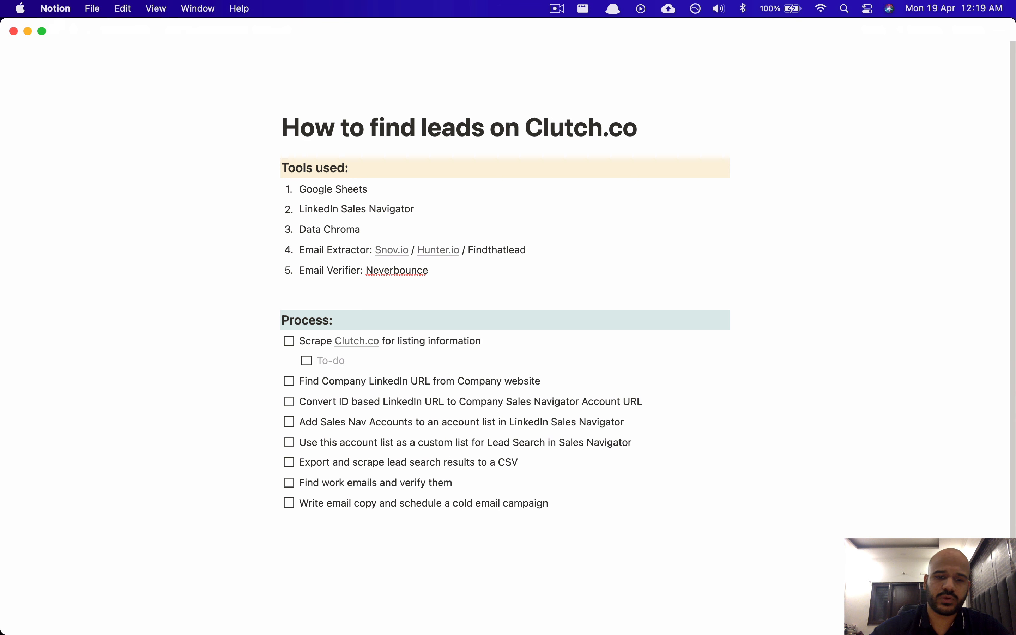
text(Module Used: G)
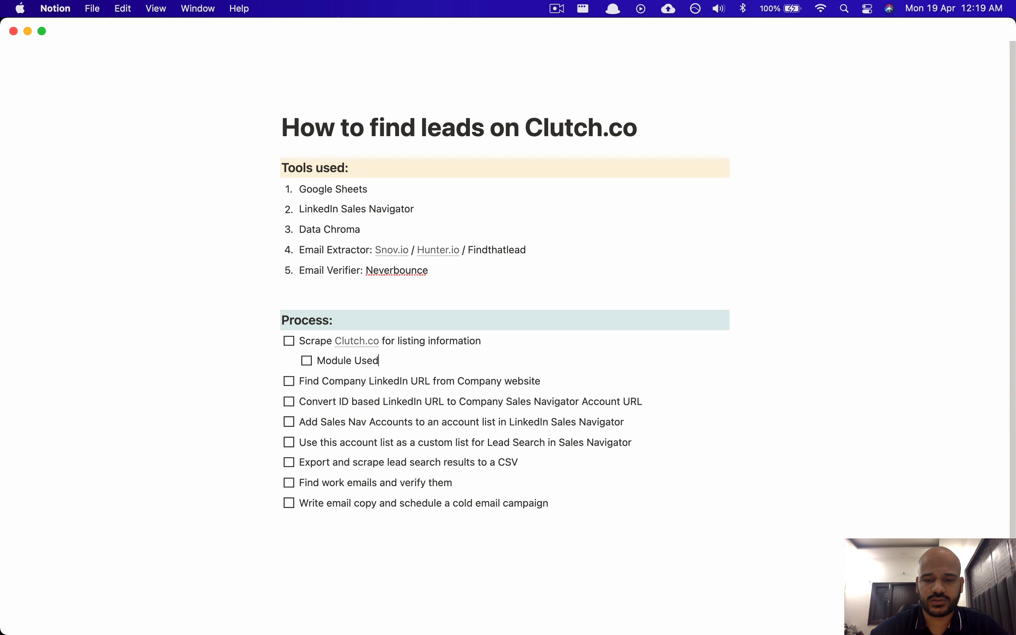
key(BackSpace)
text(CLU)
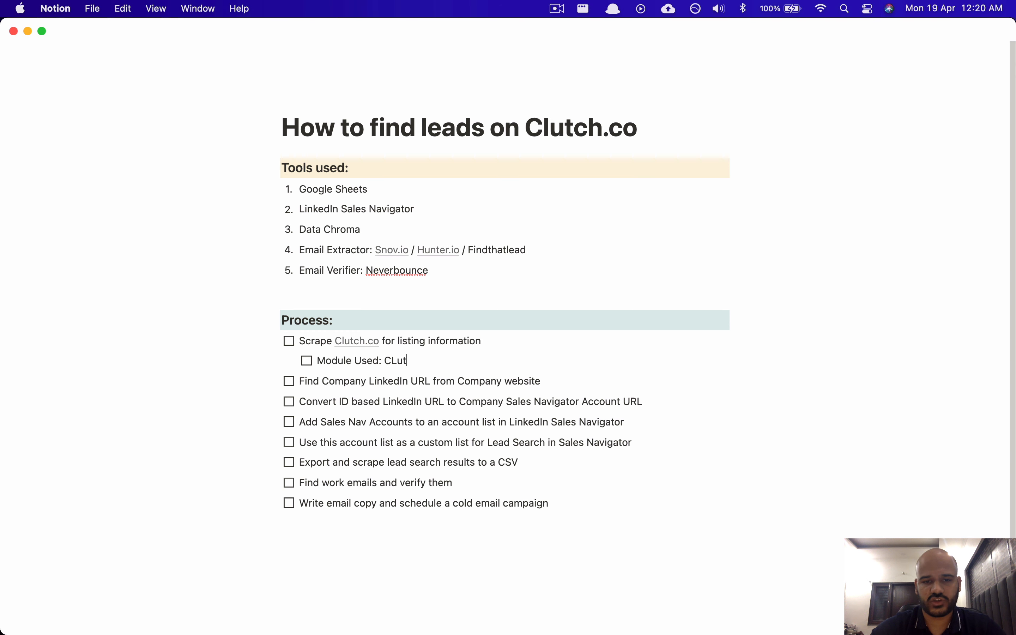
key(BackSpace)
key(BackSpace)
text(lutch S)
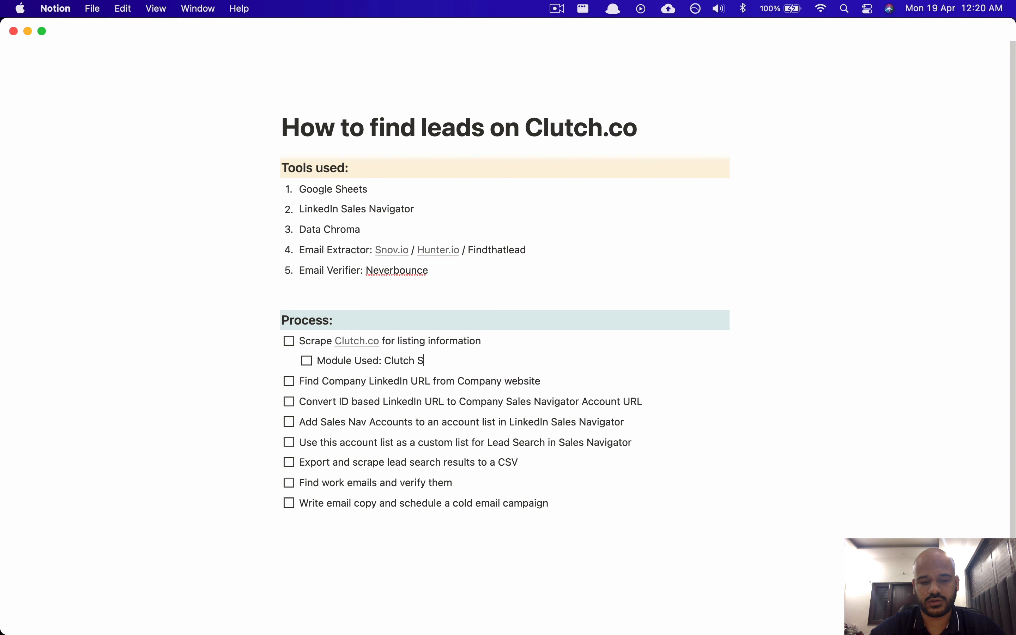
text(earch Scraper)
Step: Add a second sub-item 'Output: Company Domain', then place the cursor below the checklist
key(Return)
text(Output)
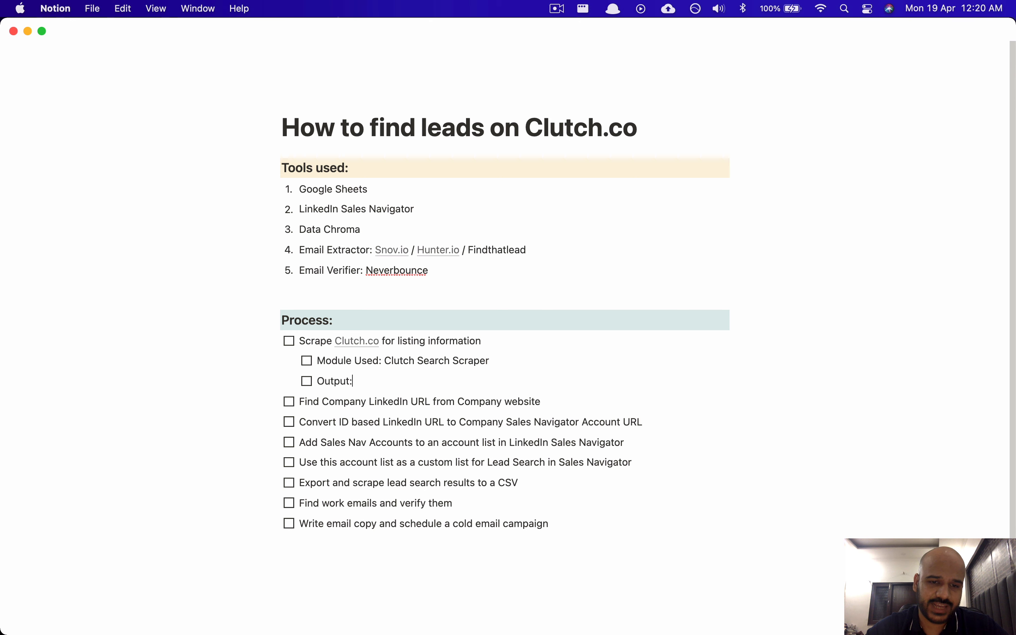
text(:)
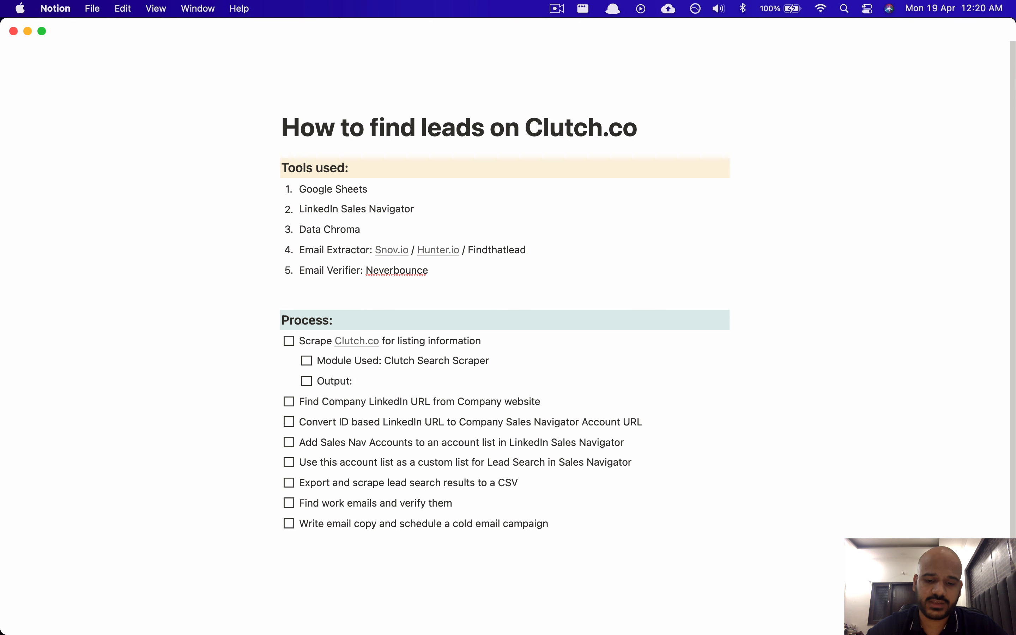
text( Company Domain)
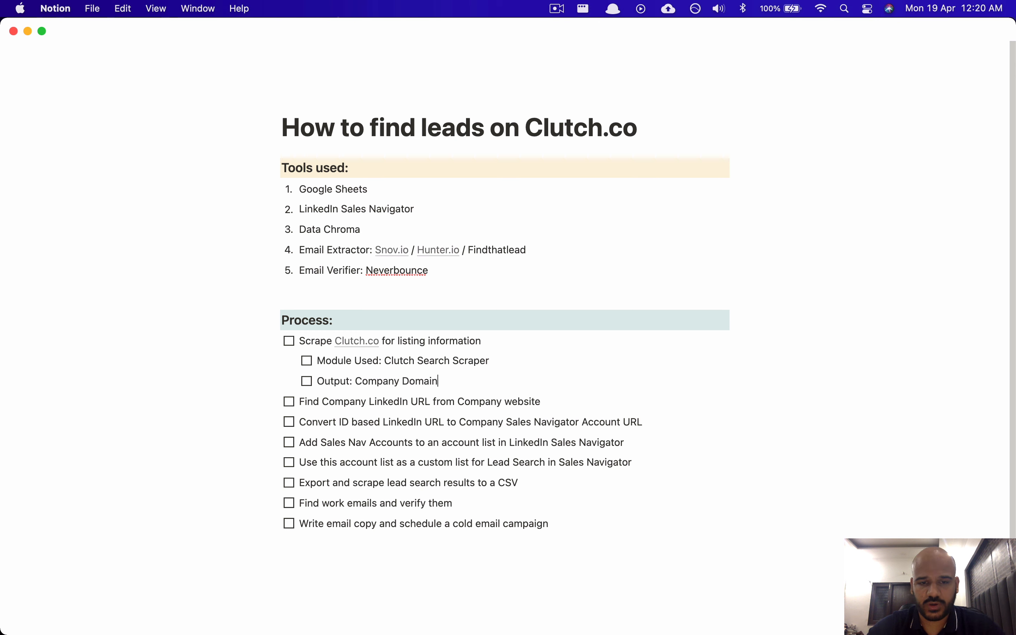
key(shift+alt+Left)
key(shift+alt+Left)
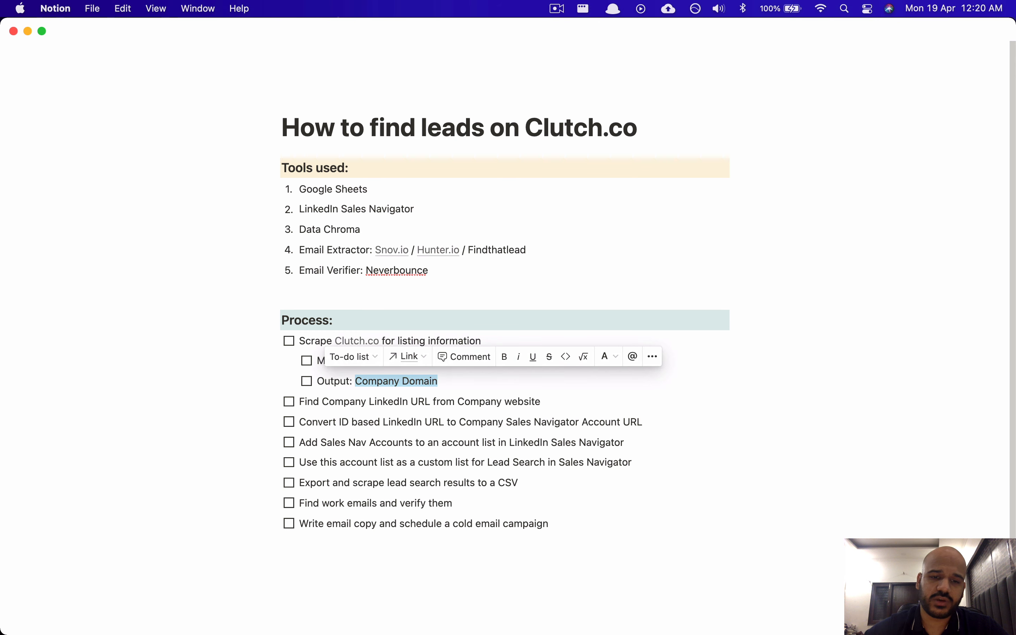
drag(437, 381, 375, 380)
click(440, 381)
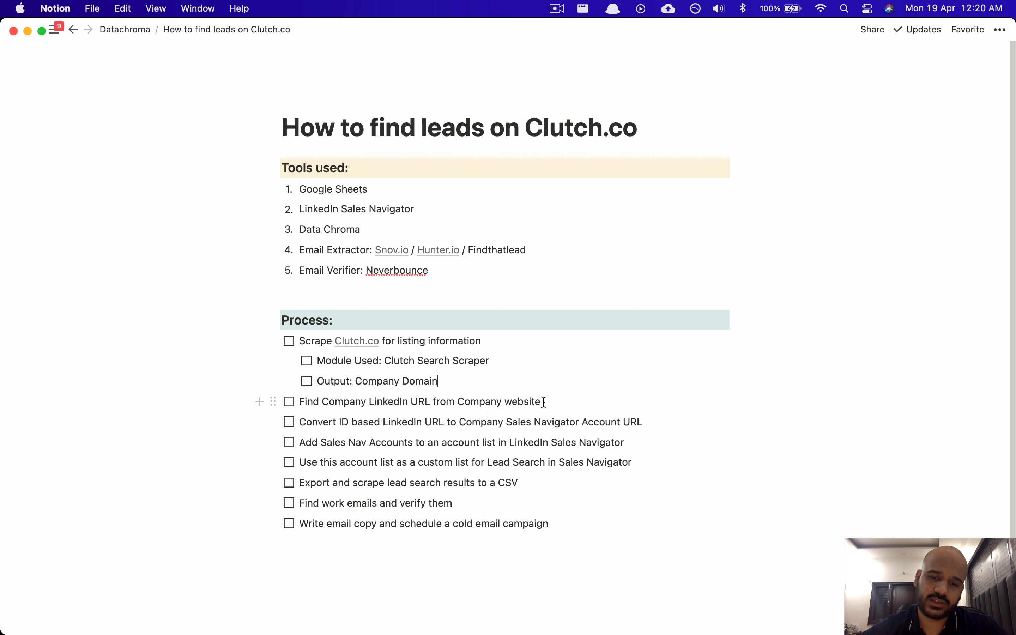
scroll(437, 451, down, 5)
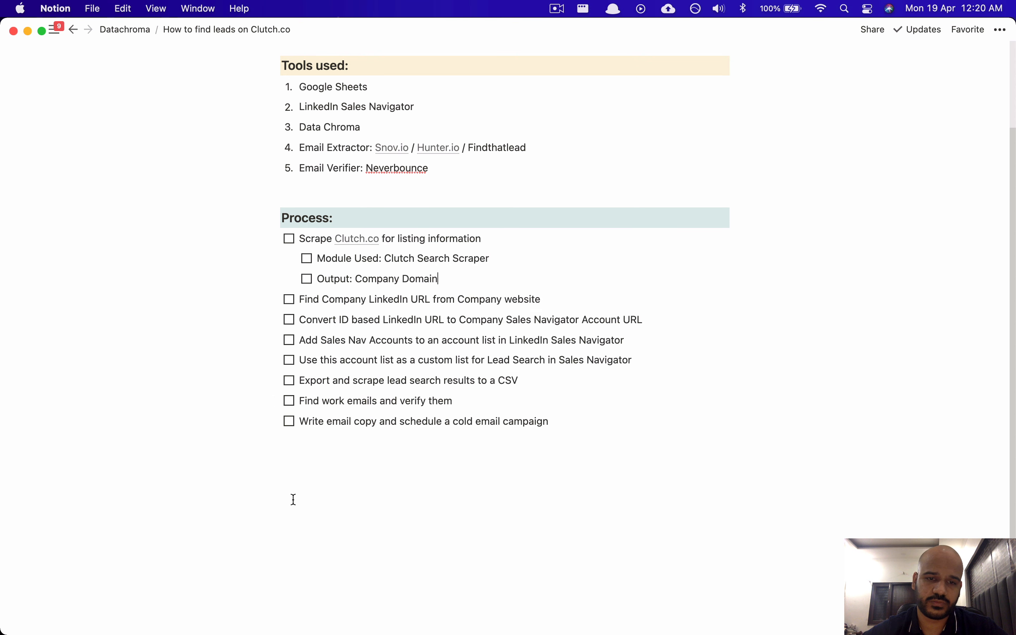
scroll(466, 368, up, 4)
click(359, 545)
Step: Add a 'Steps' heading with 'Scraping Clutch.co -> Find Company LinkedIn URL from Company Website ->'
key(Return)
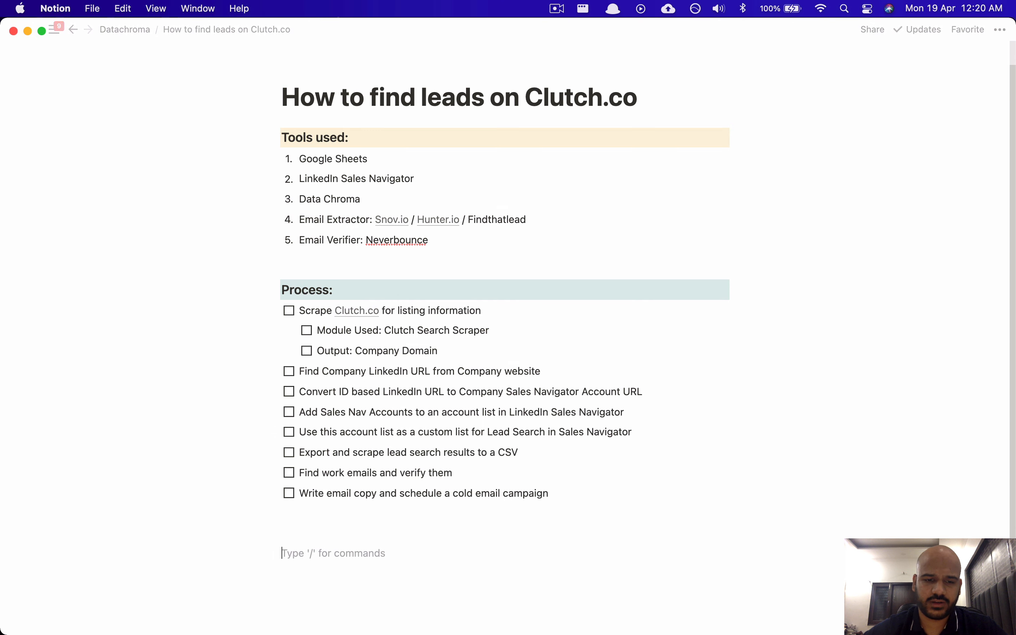
text(Steps:)
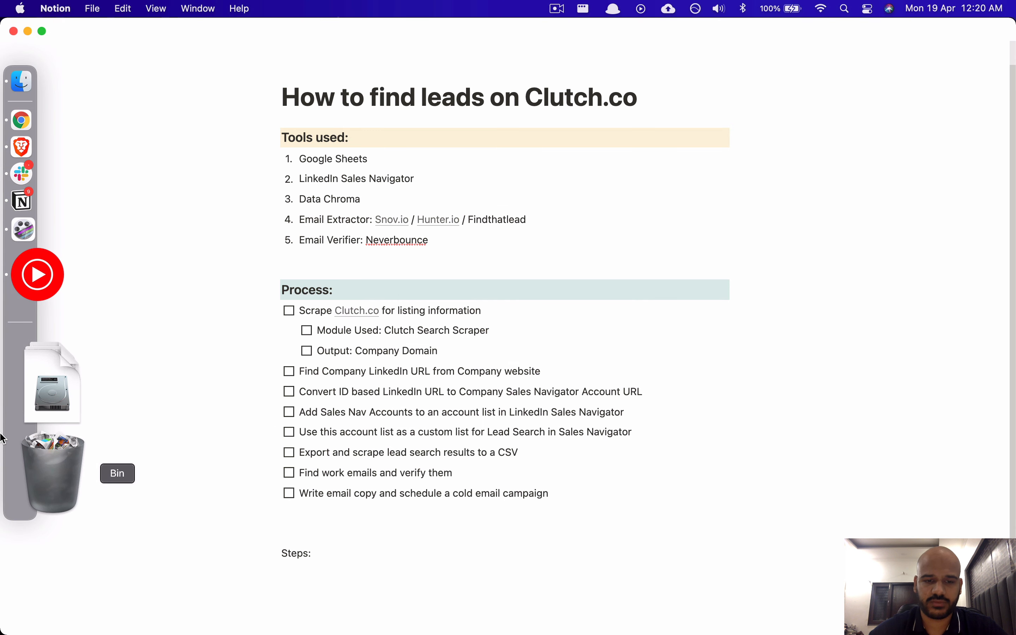
key(Return)
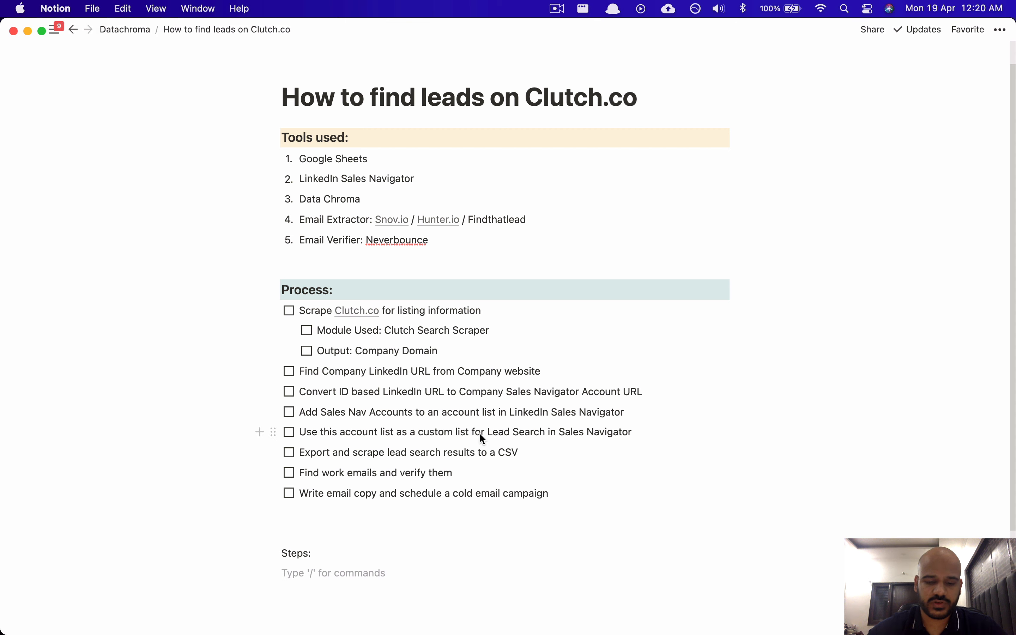
text(Scraping )
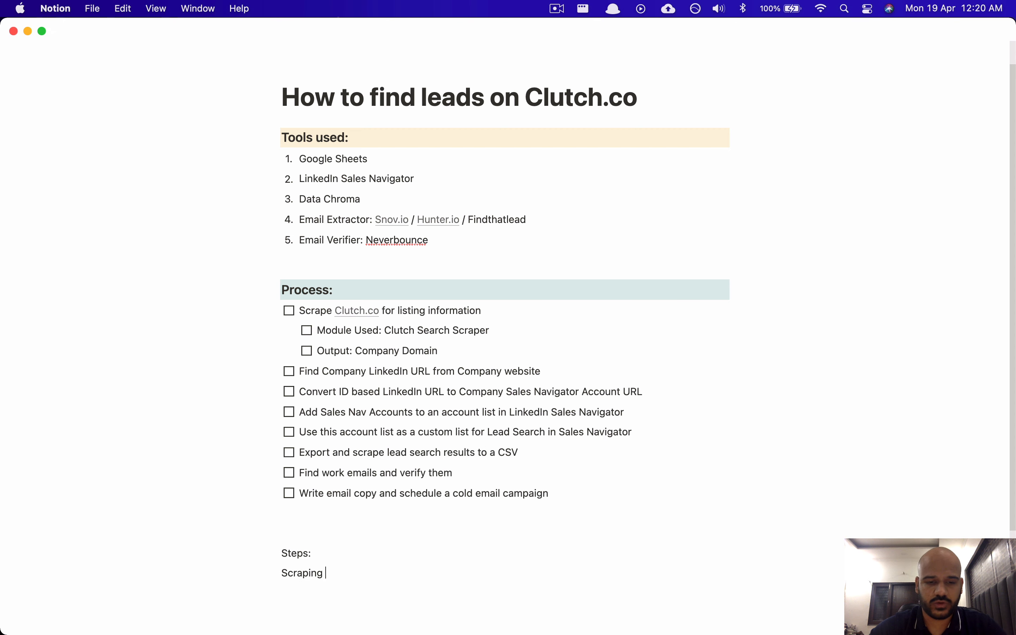
text(Clutch.cpo)
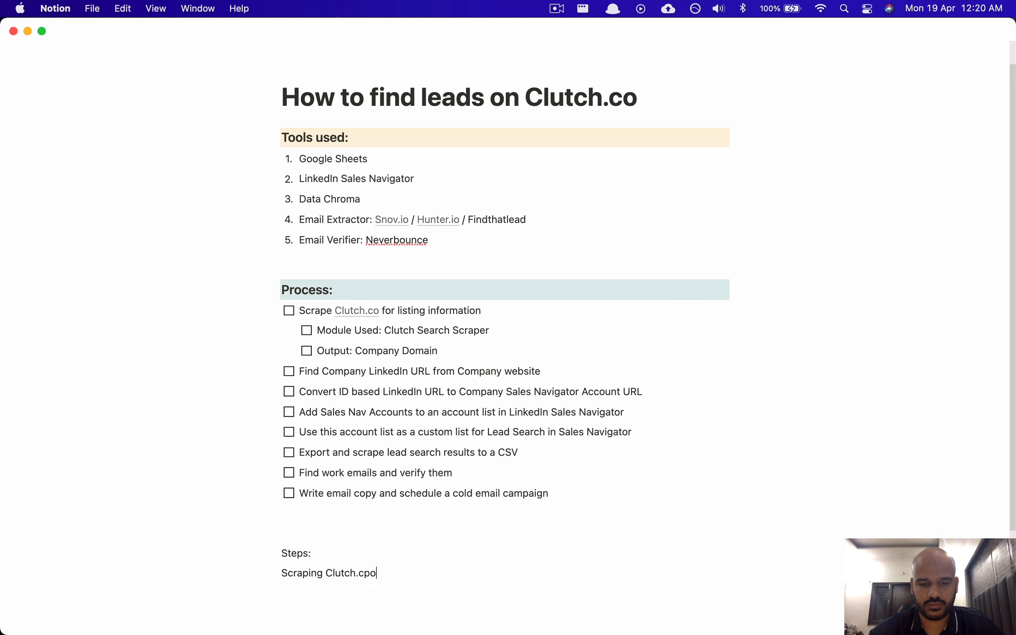
key(BackSpace)
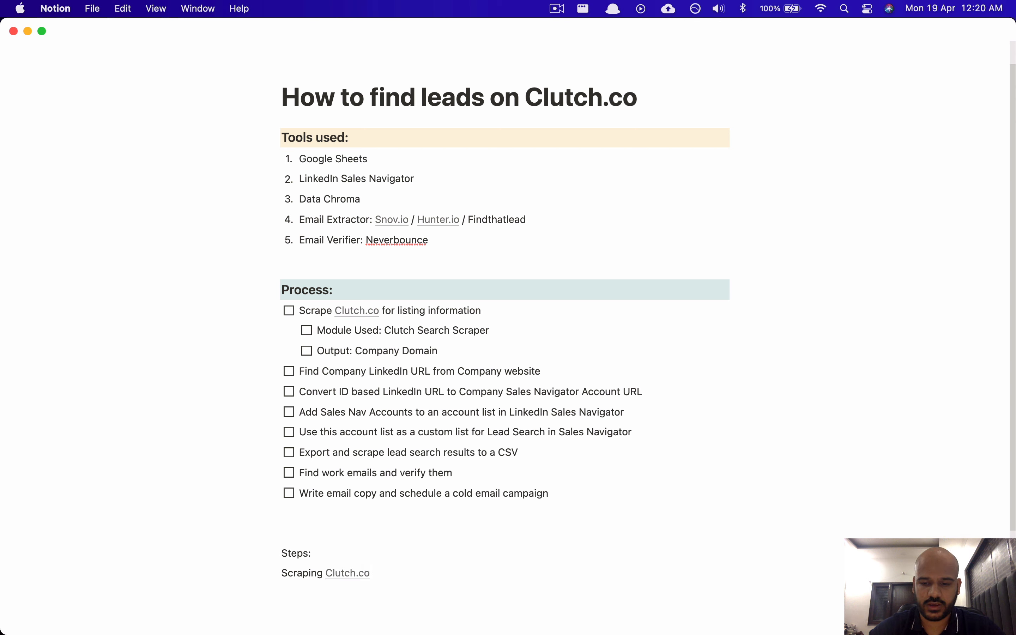
text(-> Find)
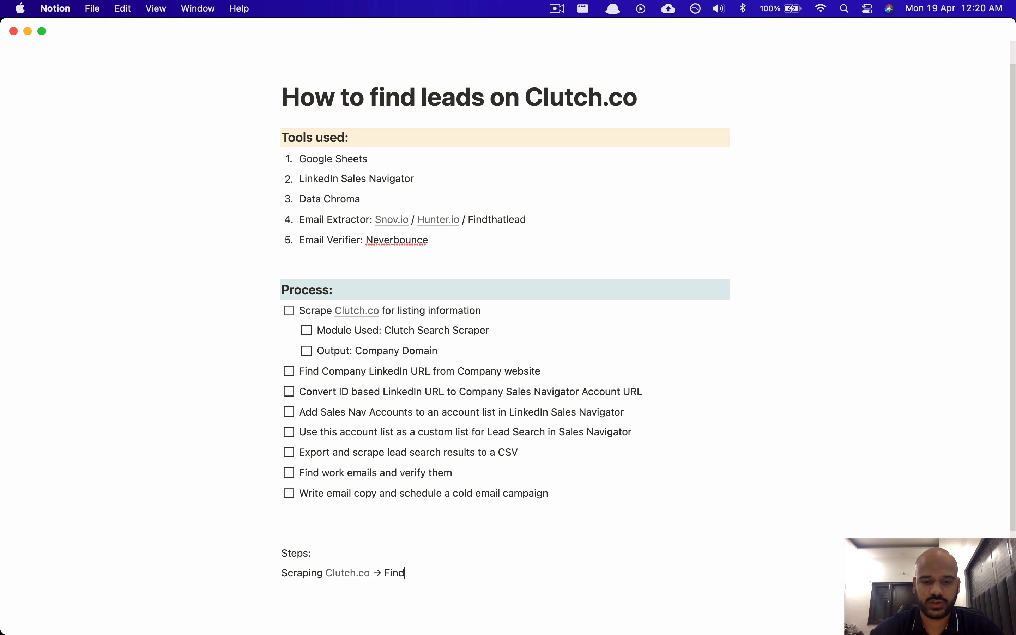
text( Company Li)
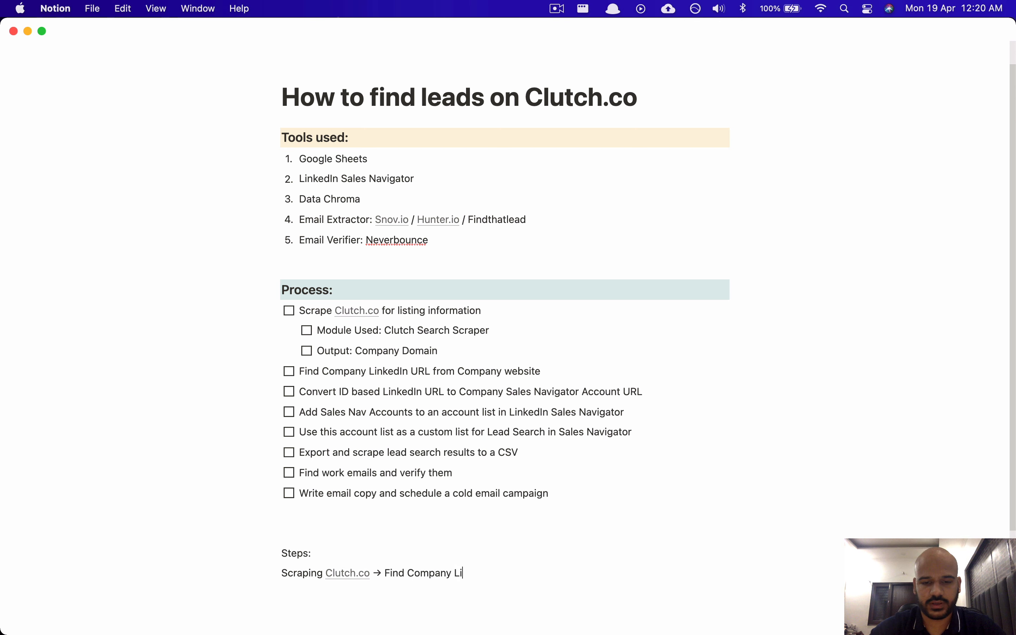
text(nkedIN U)
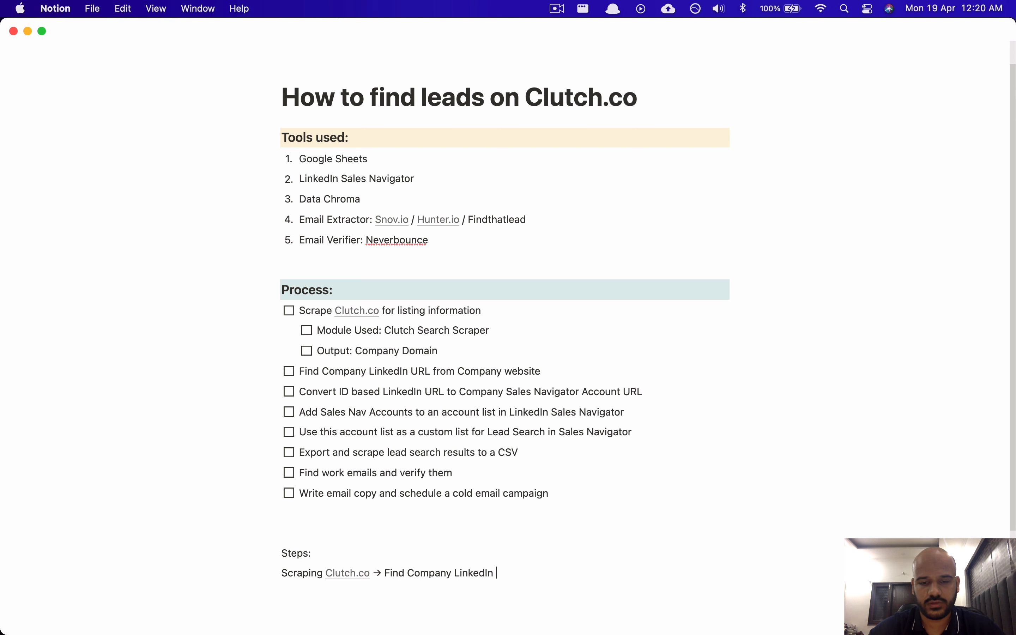
text(URL)
key(BackSpace)
text(L)
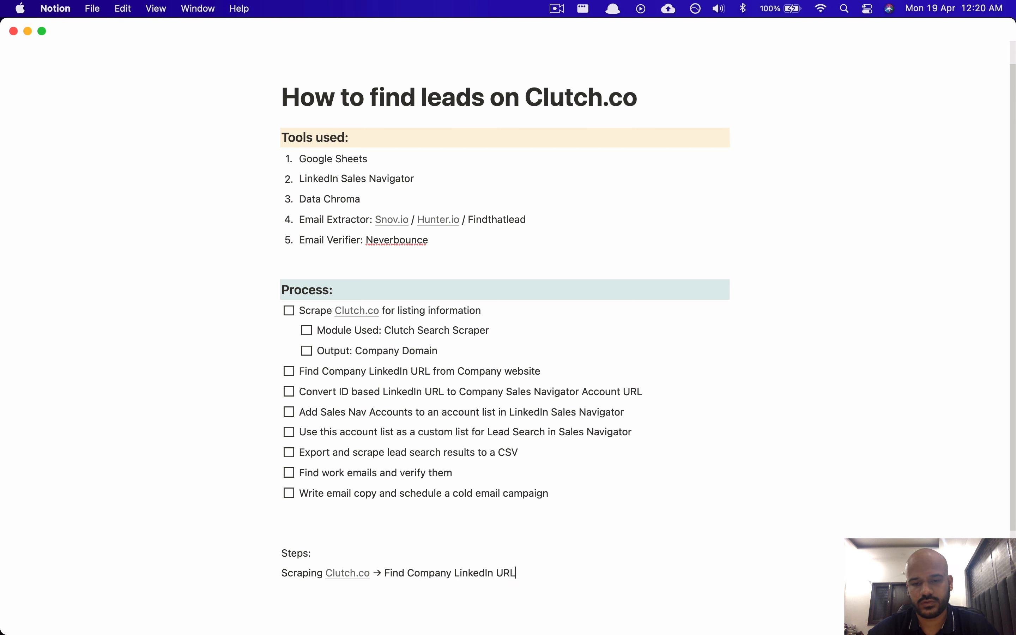
text(from Comapny)
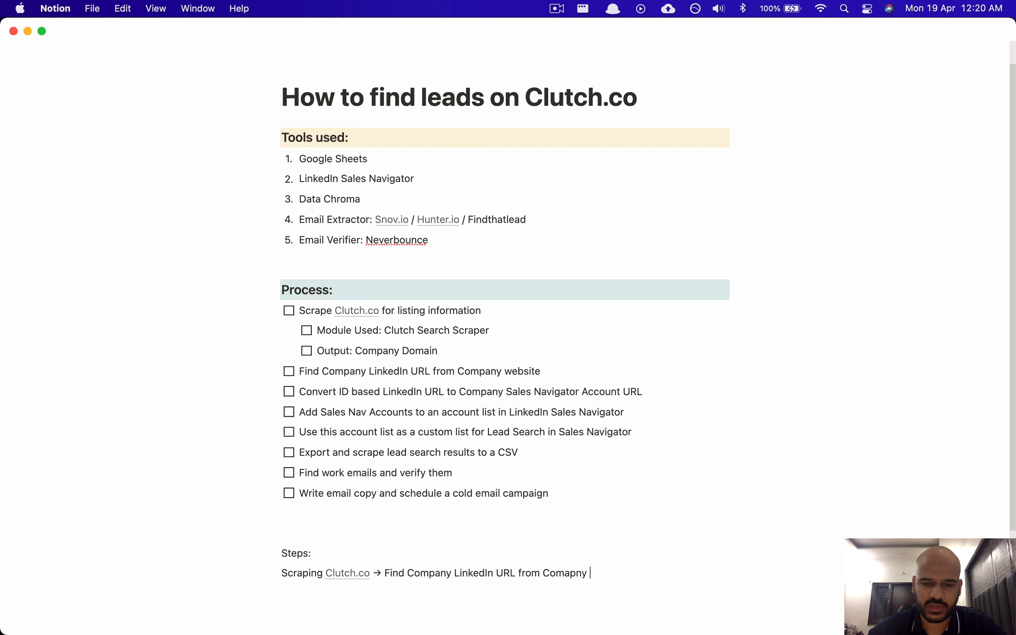
key(alt+BackSpace)
text(Company Website)
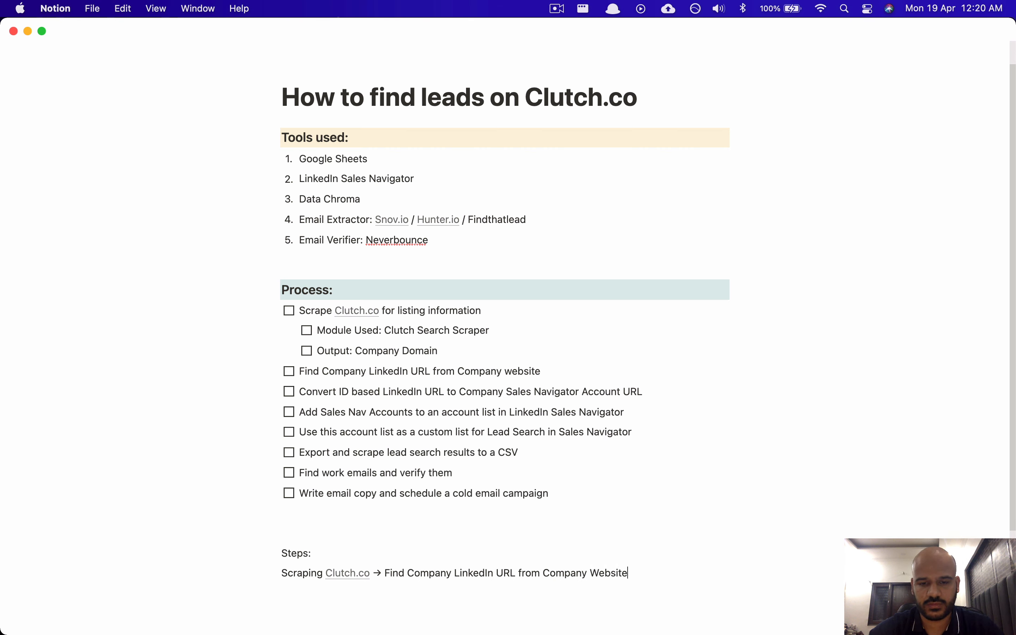
text( -)
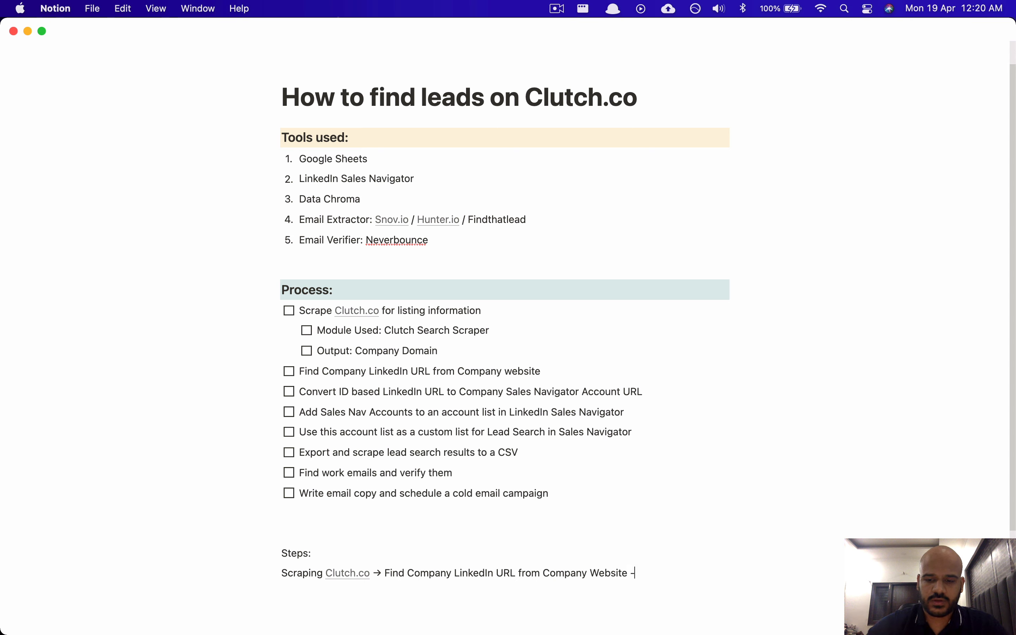
text(>)
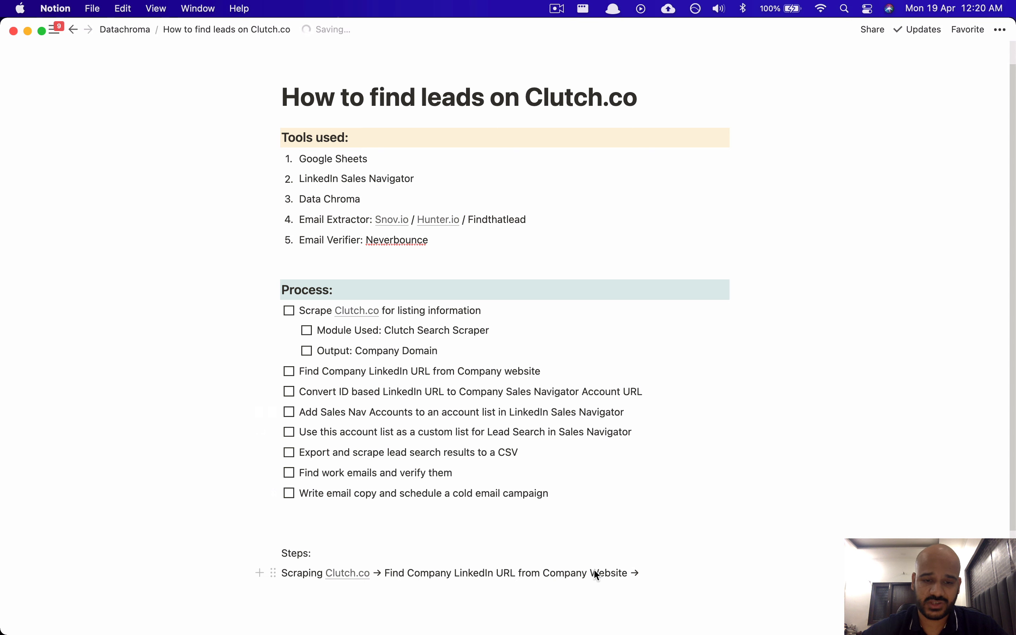
Step: Check the progress of the running Clutch Search Scraper log in Data Chroma
key(super+Tab)
scroll(489, 380, down, 6)
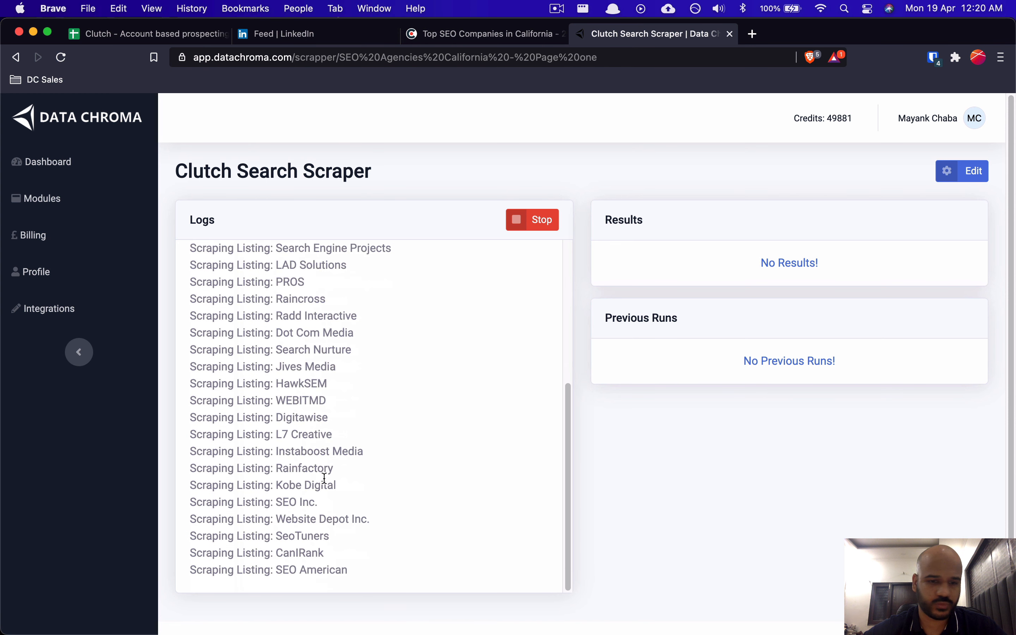
scroll(273, 502, up, 8)
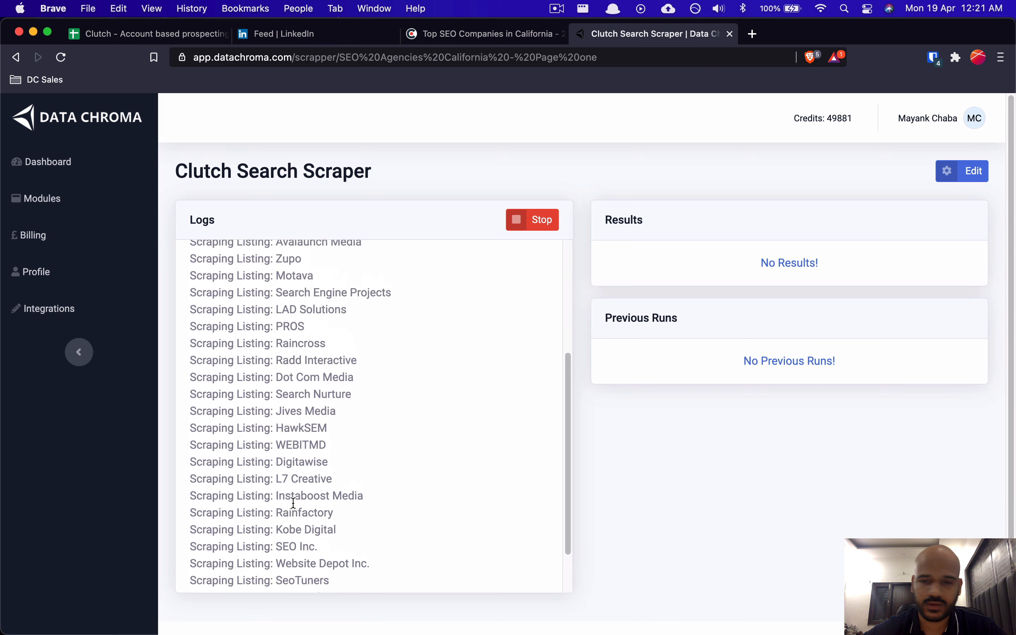
scroll(319, 489, down, 6)
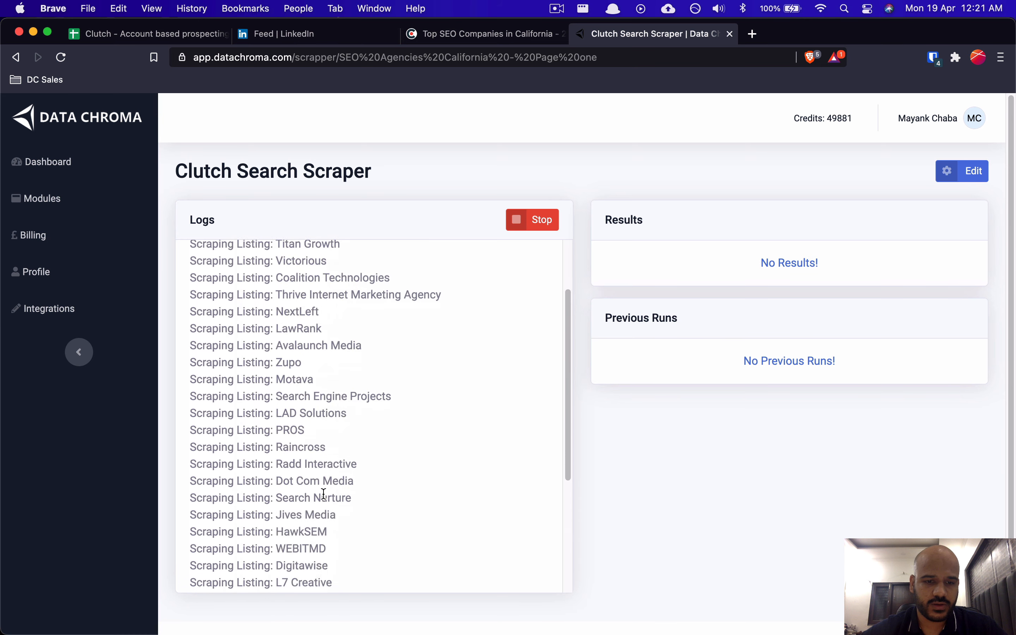
Step: Back in Notion, start the next step after the arrow with 'Convert Lnk'
key(super+Tab)
scroll(482, 393, down, 3)
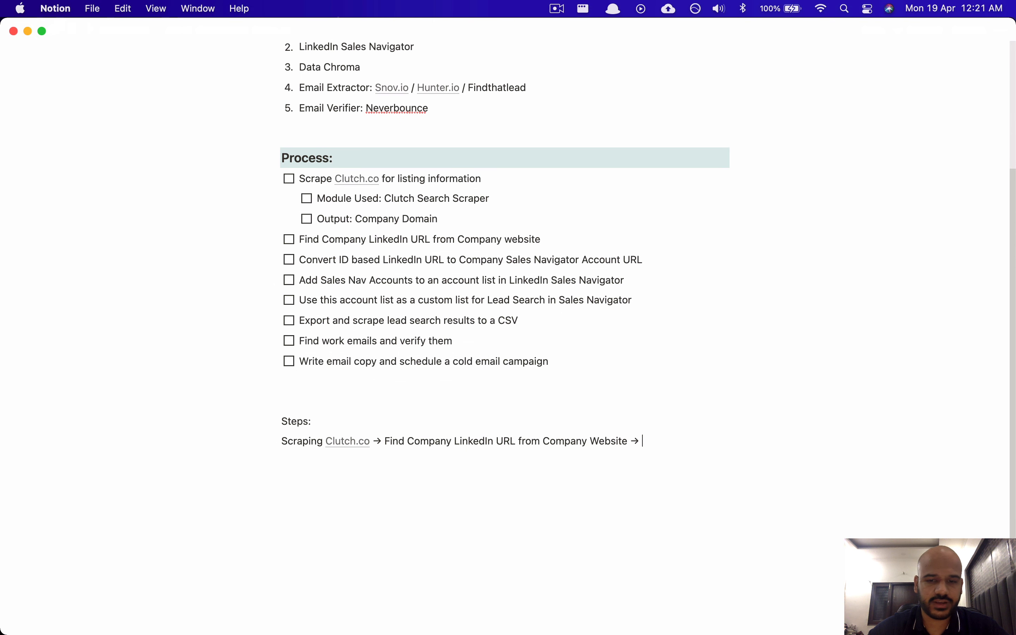
text(Conver)
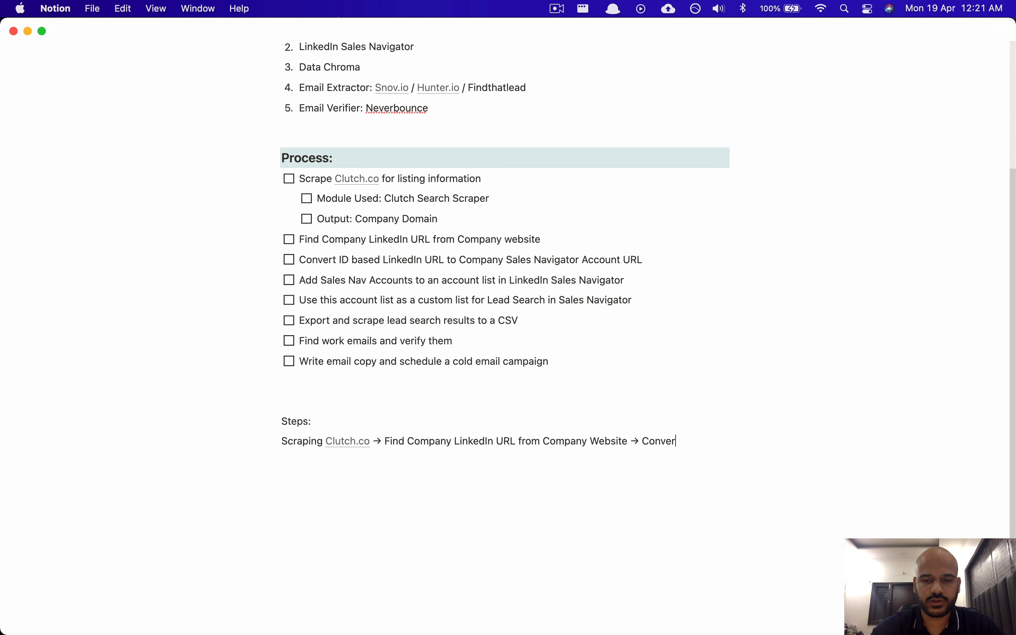
text(t Lnk)
Step: Correct the typos so the step reads 'Convert LinkedIn URL to Sales Navigator Account'
key(BackSpace)
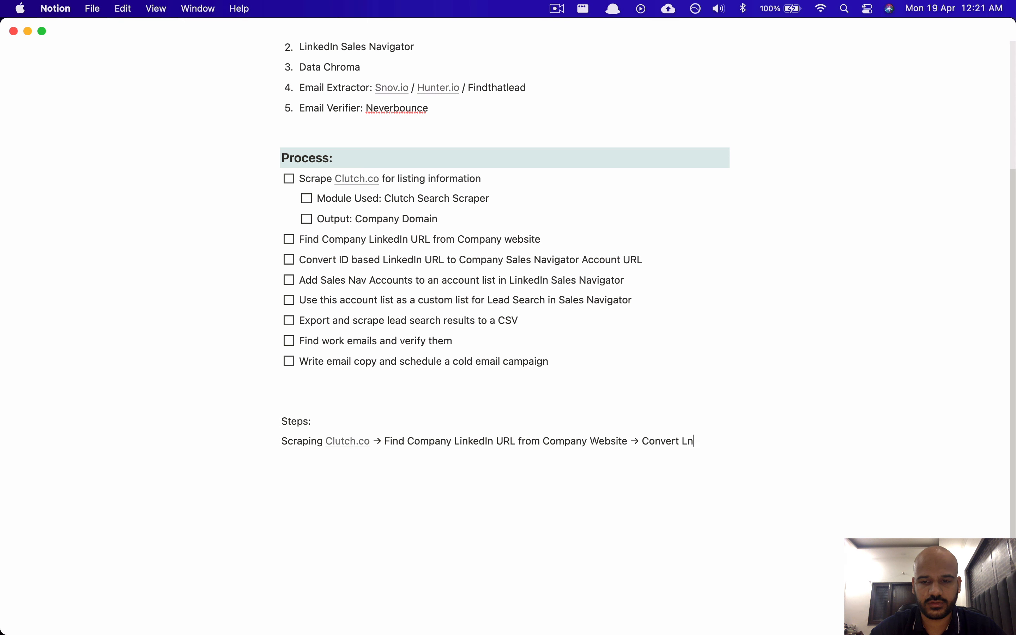
text(i)
key(BackSpace)
key(BackSpace)
text(inkde)
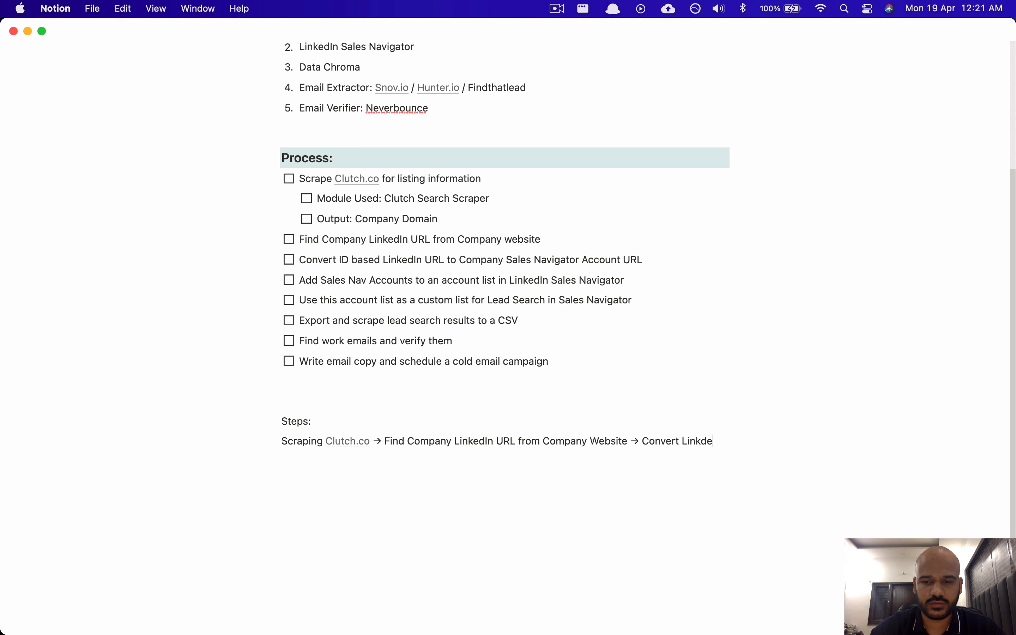
key(BackSpace)
key(BackSpace)
text(edIn URL)
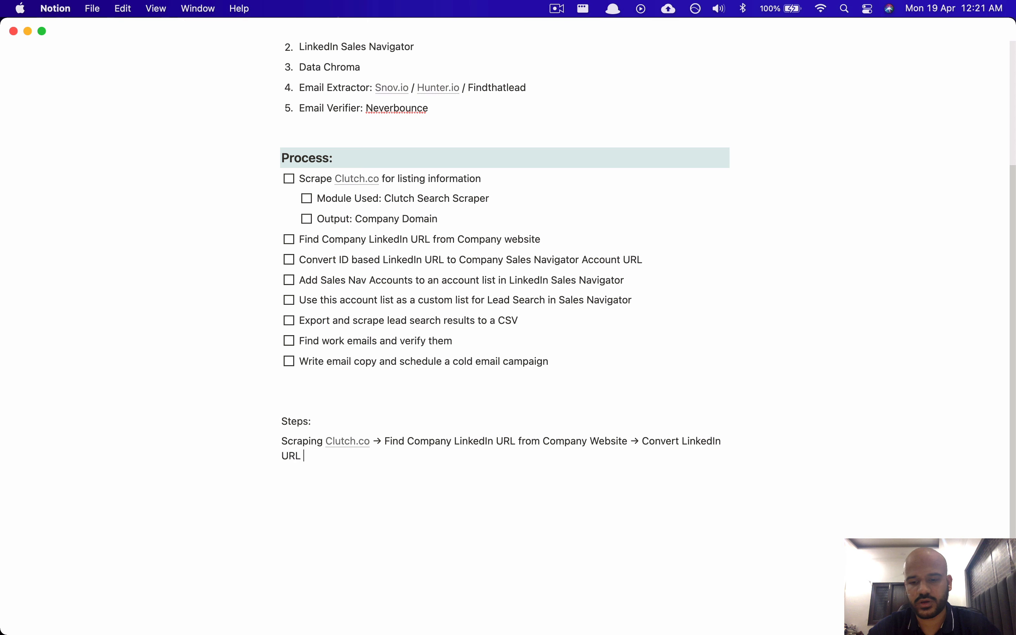
text( to )
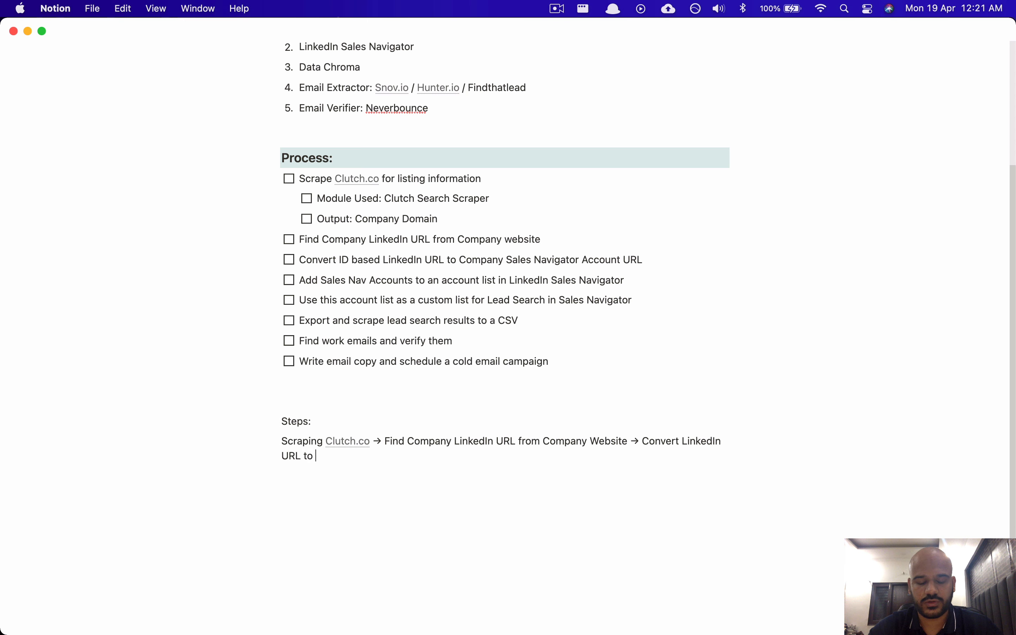
text(Sales Navig)
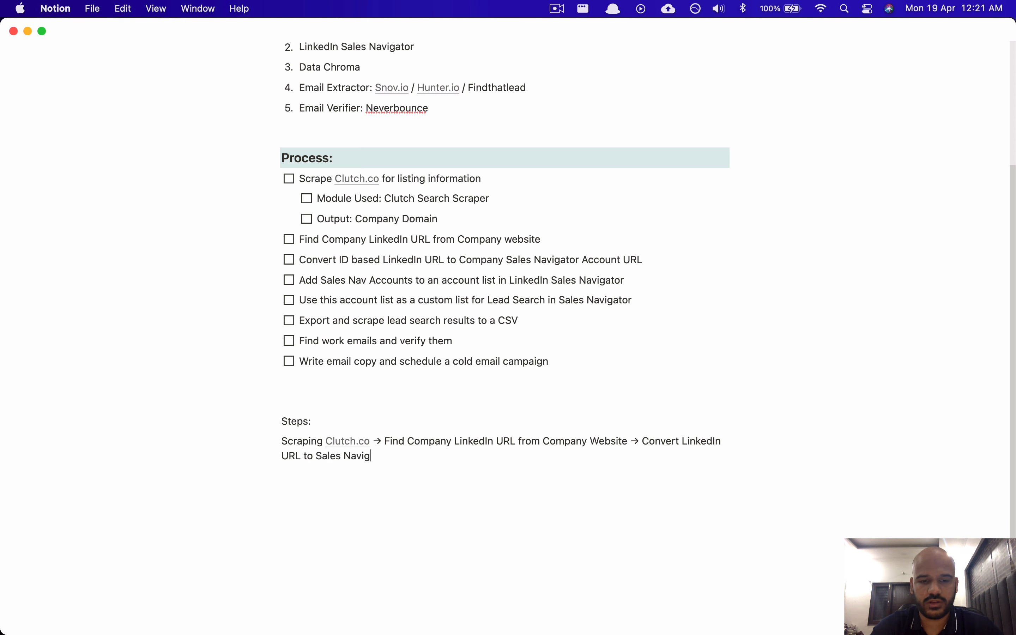
text(ator Account URL)
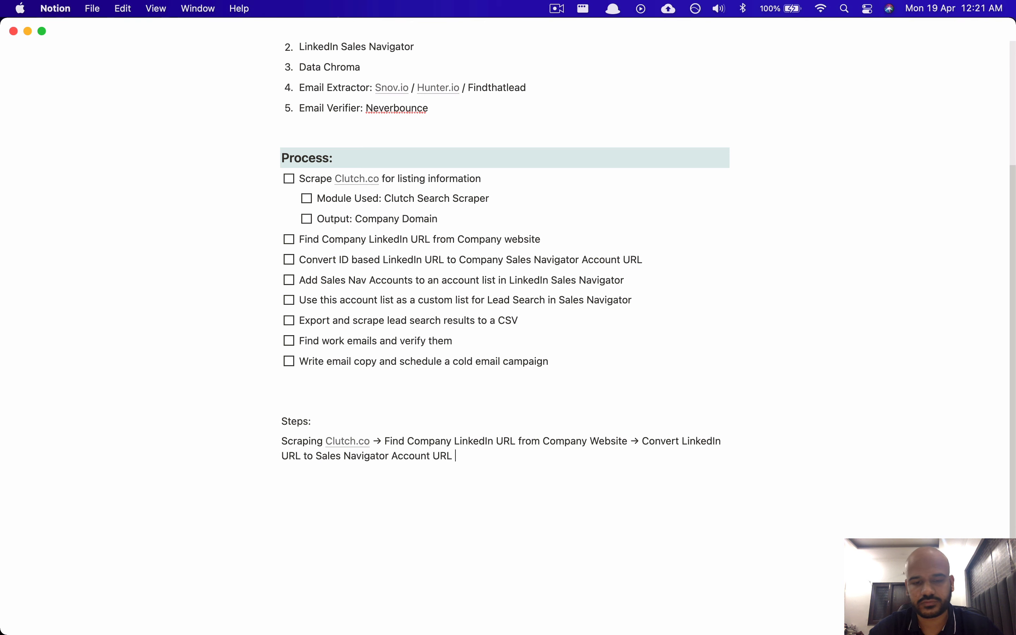
Step: Return to Data Chroma and confirm the log shows 'Scraping Completed!'
key(super+Tab)
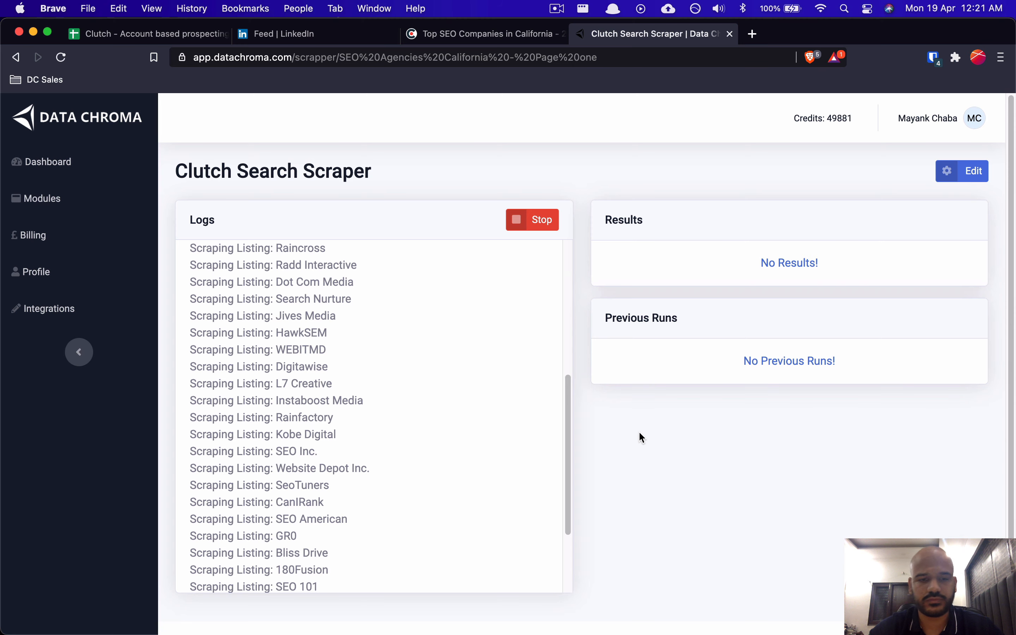
key(super+Tab)
key(super+Tab)
scroll(408, 415, down, 5)
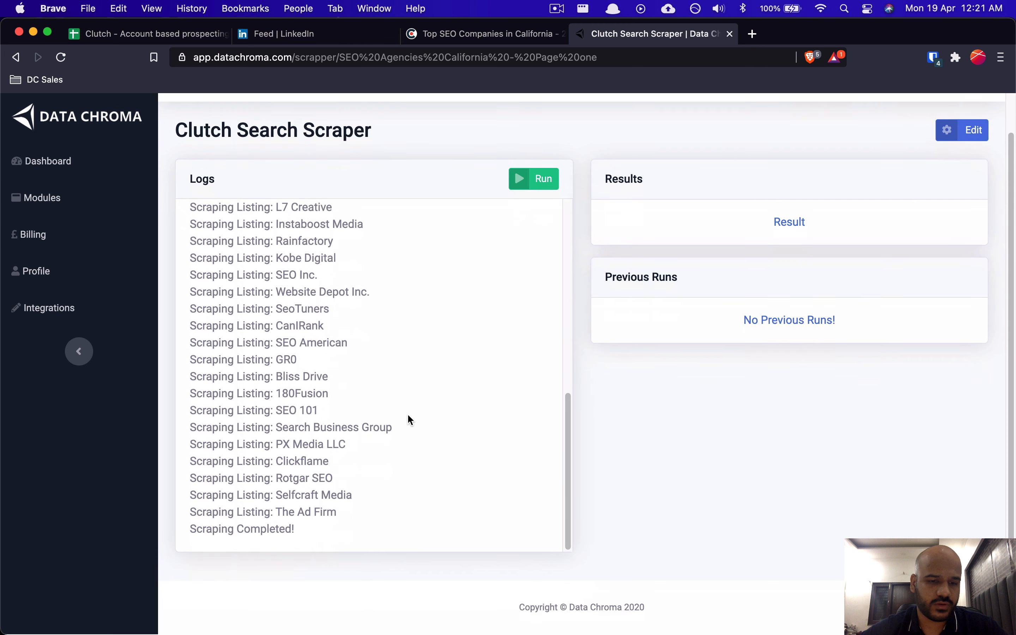
scroll(408, 415, up, 15)
scroll(410, 420, down, 10)
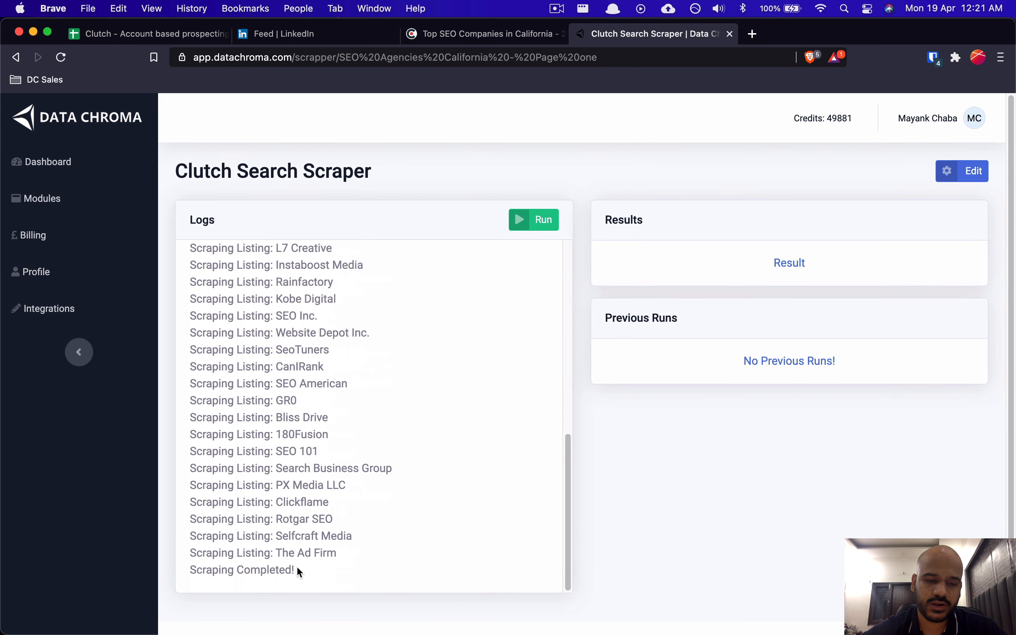
drag(190, 571, 299, 570)
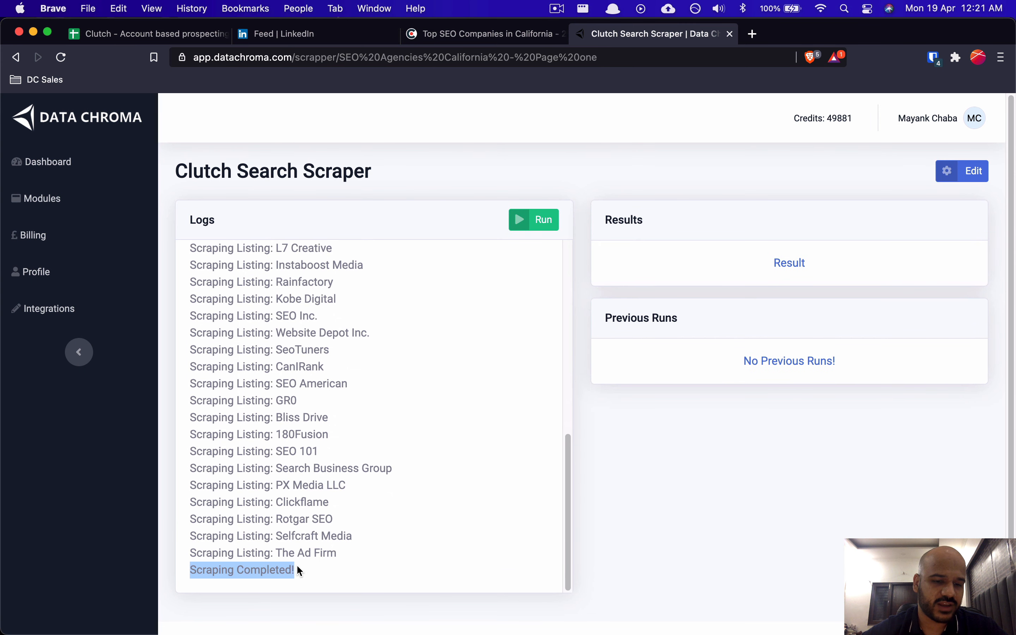
click(339, 535)
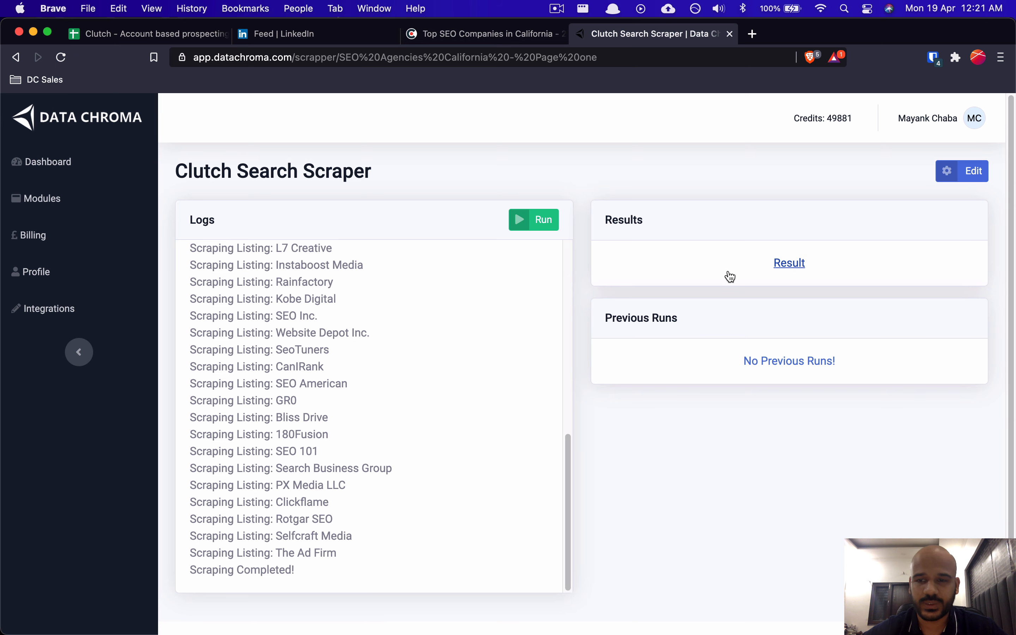
Step: Download the results as a CSV named 'Clutch Seo agencie scrape results'
click(786, 258)
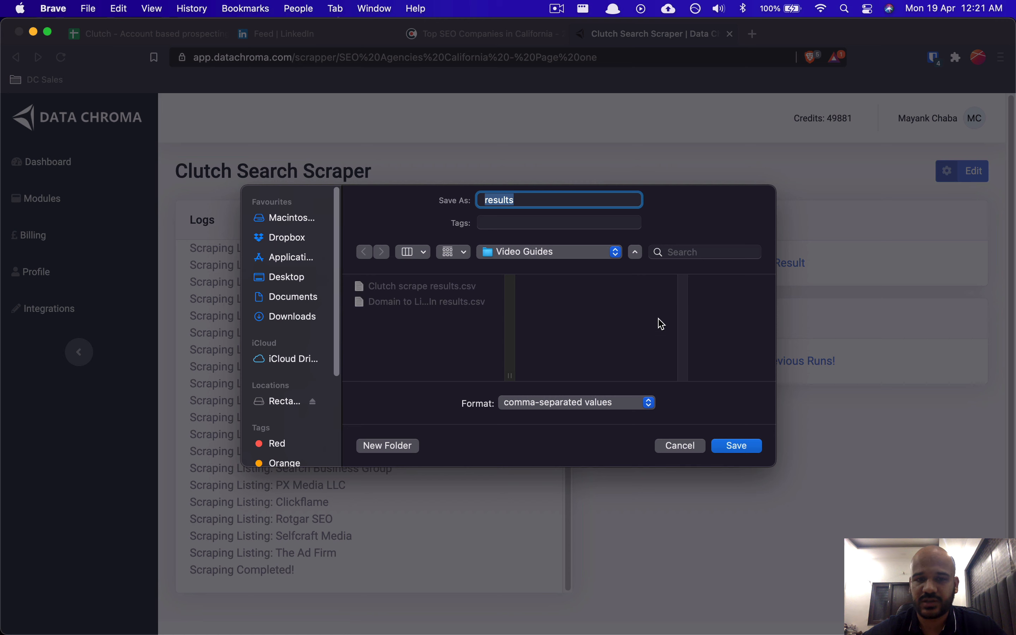
text(Clutch)
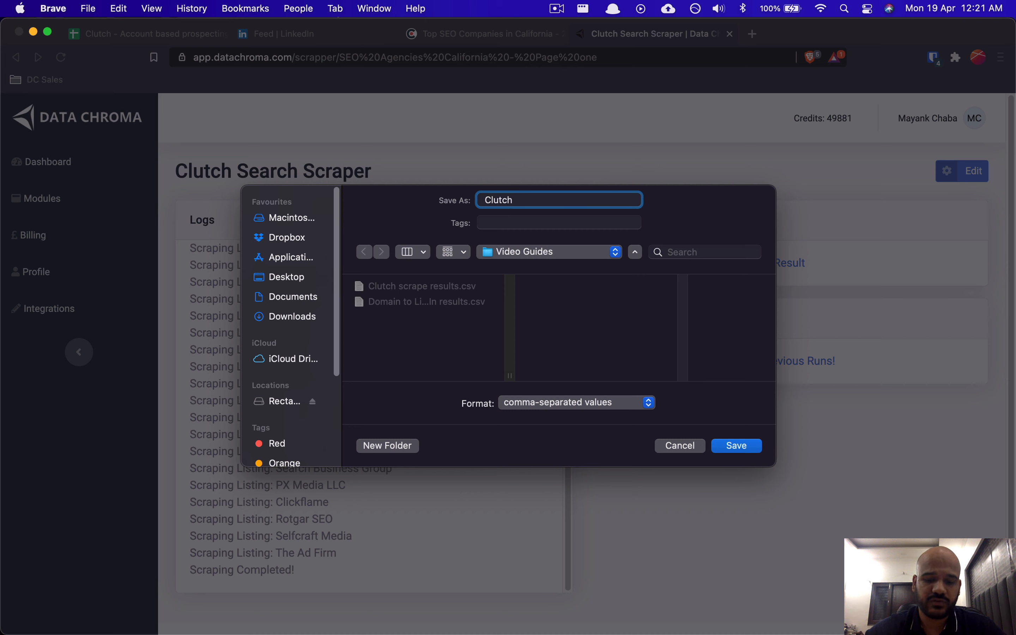
text(new scraper)
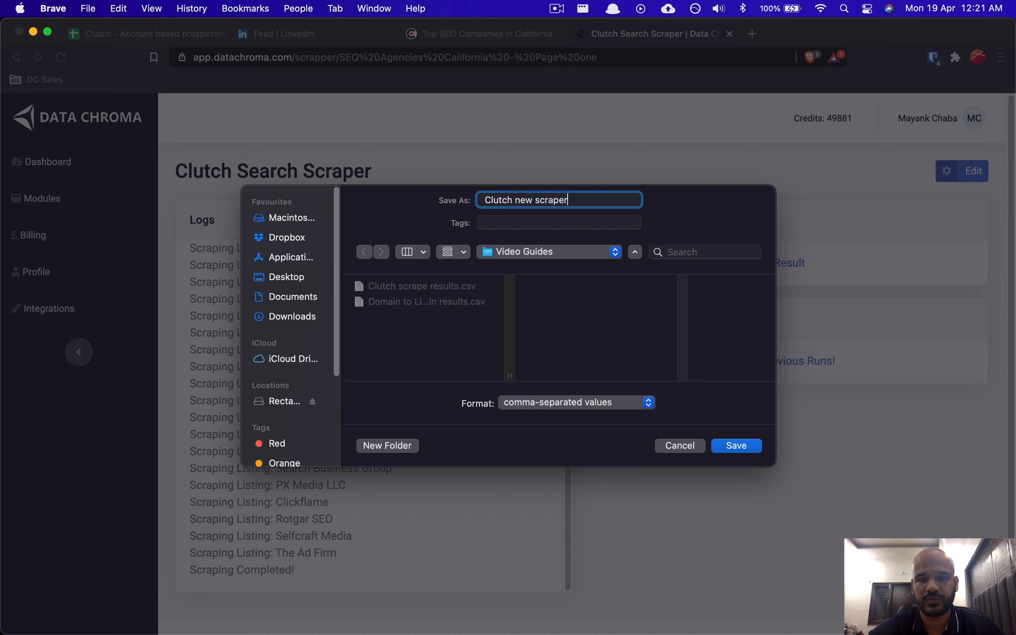
key(alt+BackSpace)
key(alt+BackSpace)
text(Seo agen)
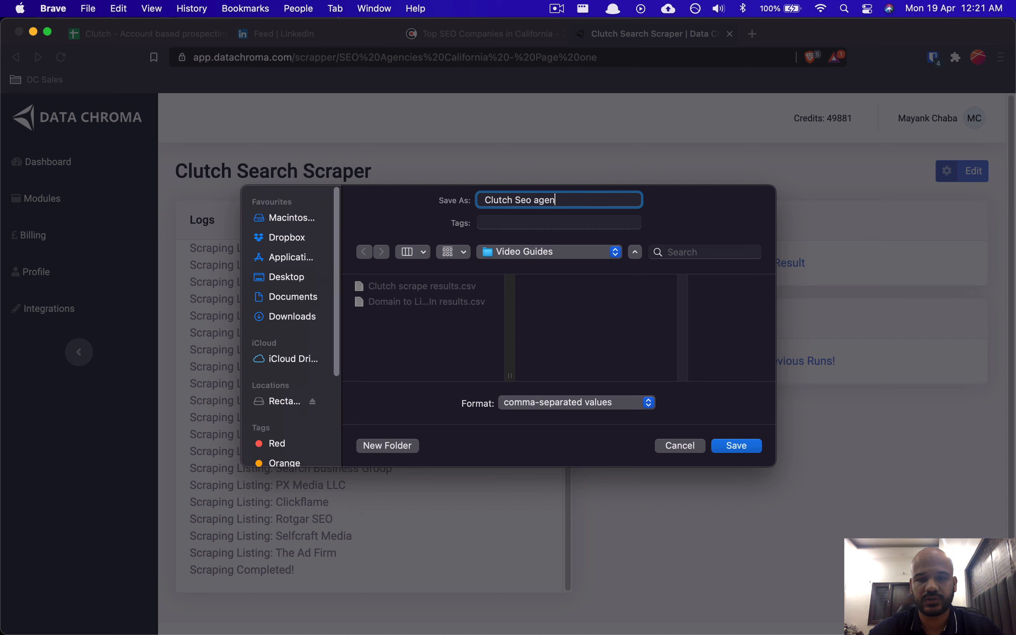
text(cie scrape results)
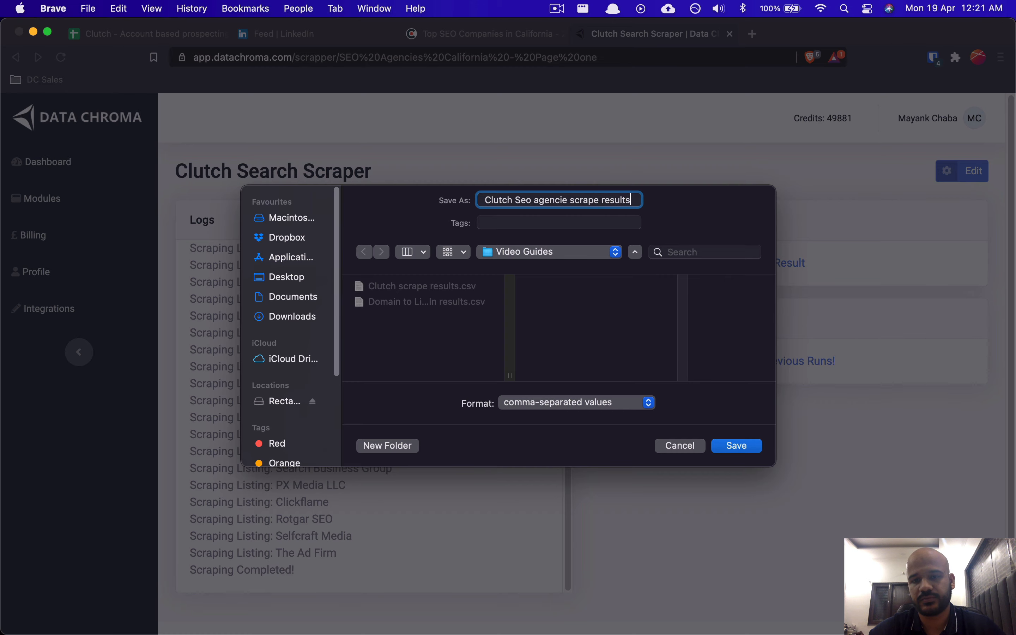
key(Return)
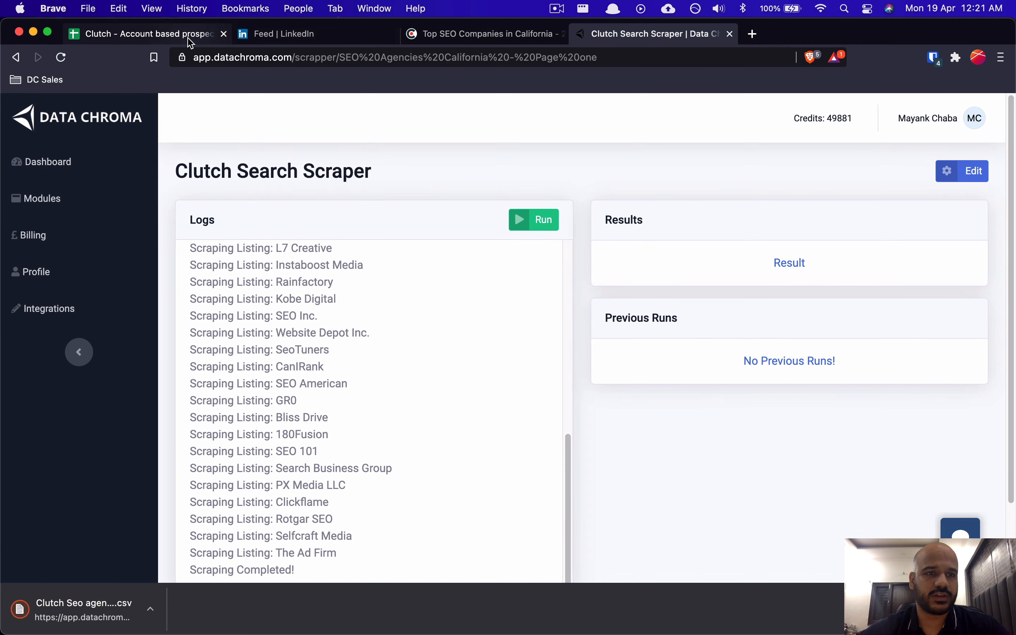
Step: Upload the 'Clutch Seo agencie scrape results' CSV and append it to the Clutch Crawler Results sheet
click(147, 34)
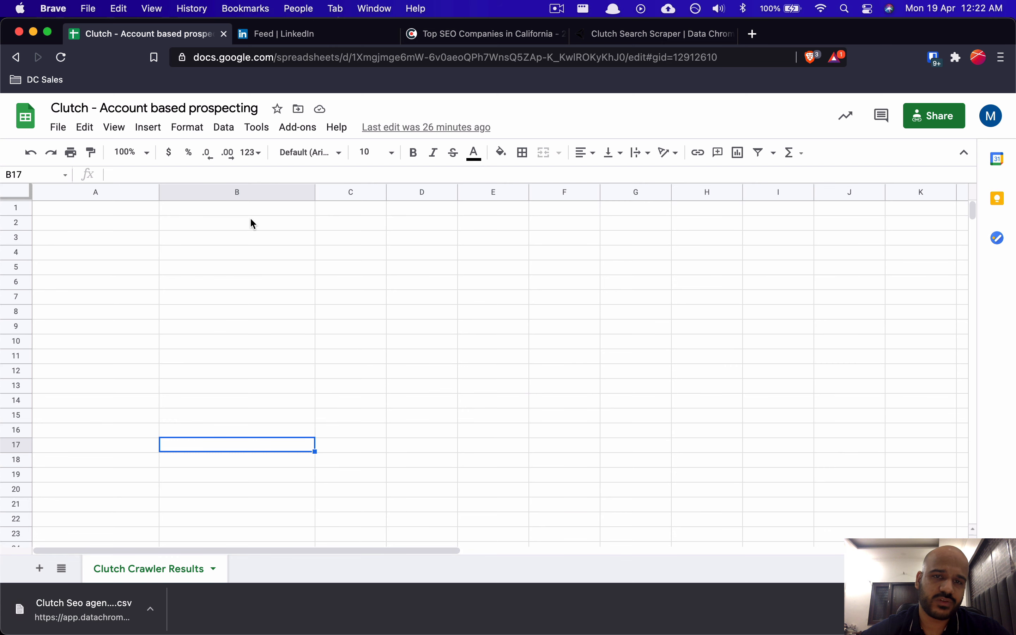
click(137, 220)
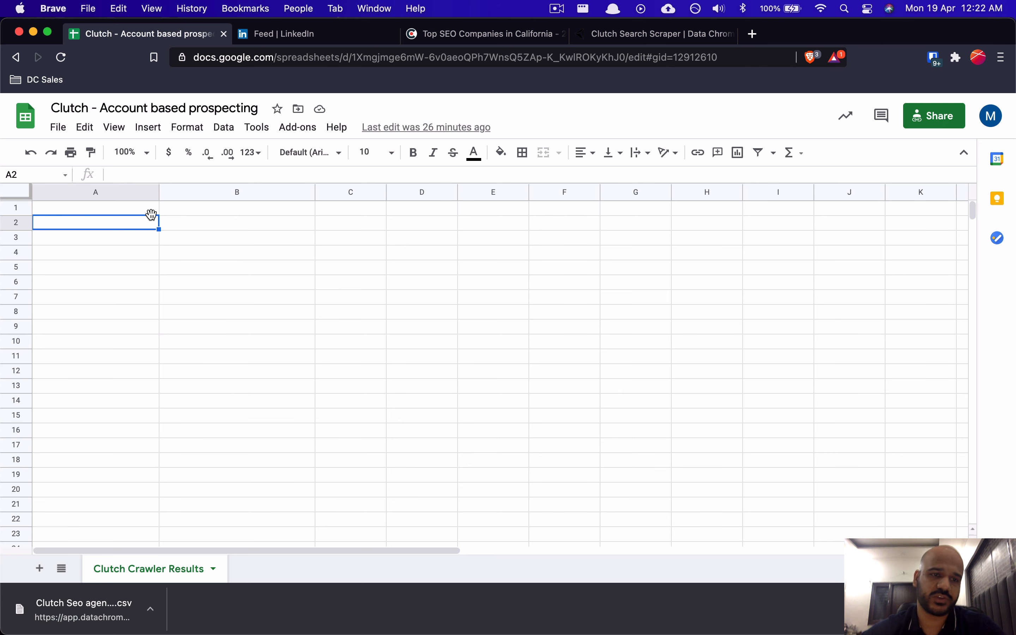
click(60, 129)
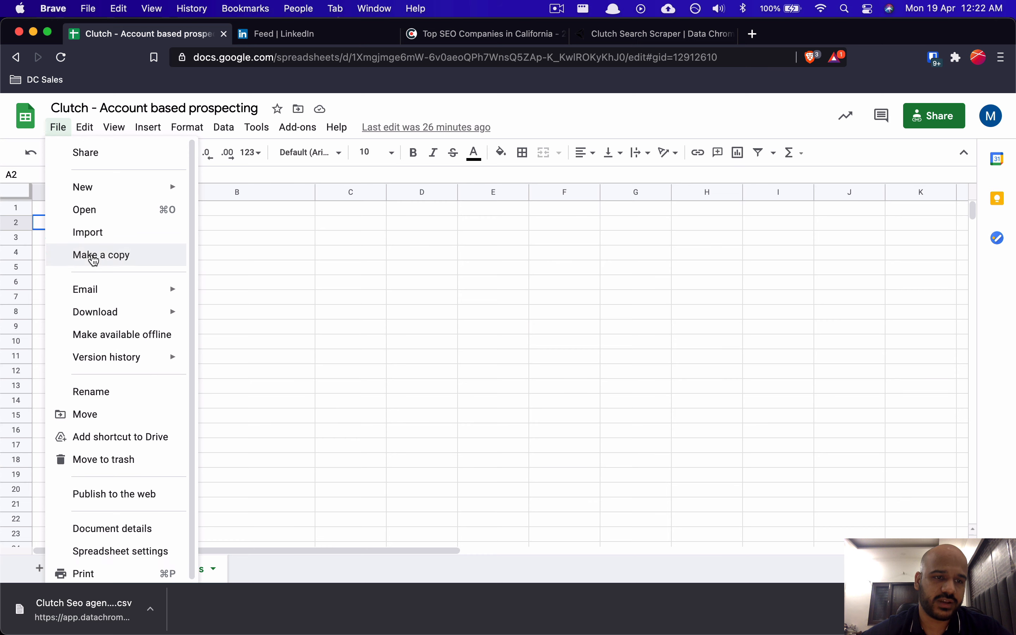
click(123, 232)
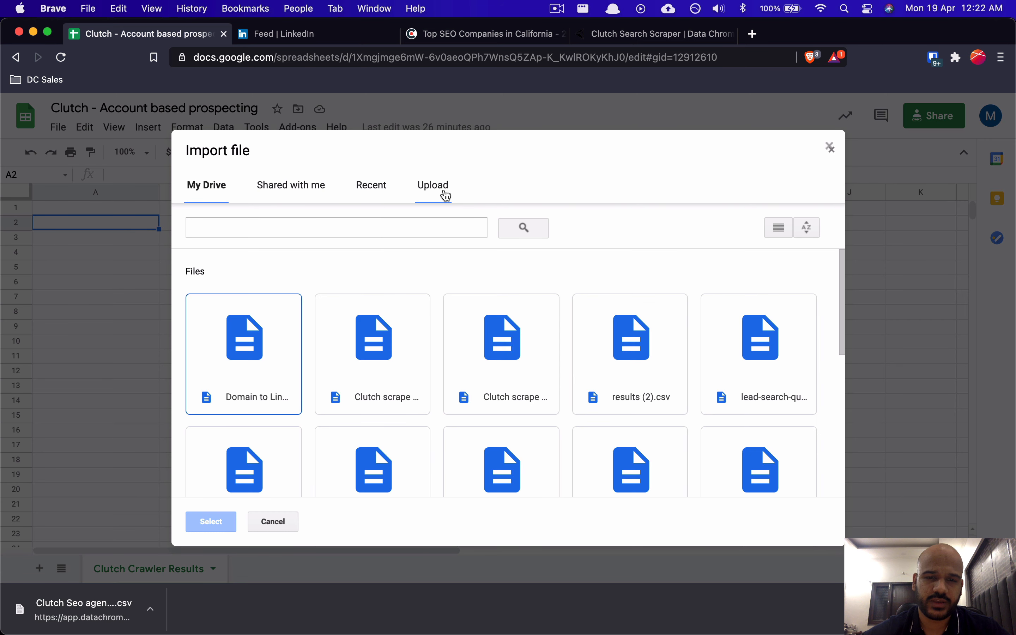
click(443, 193)
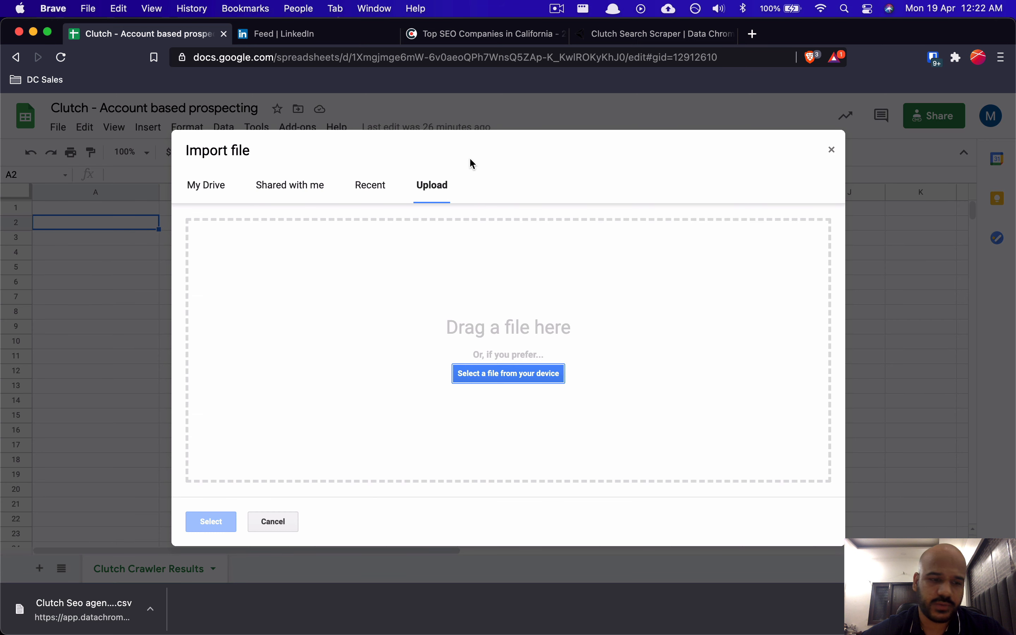
drag(79, 609, 352, 386)
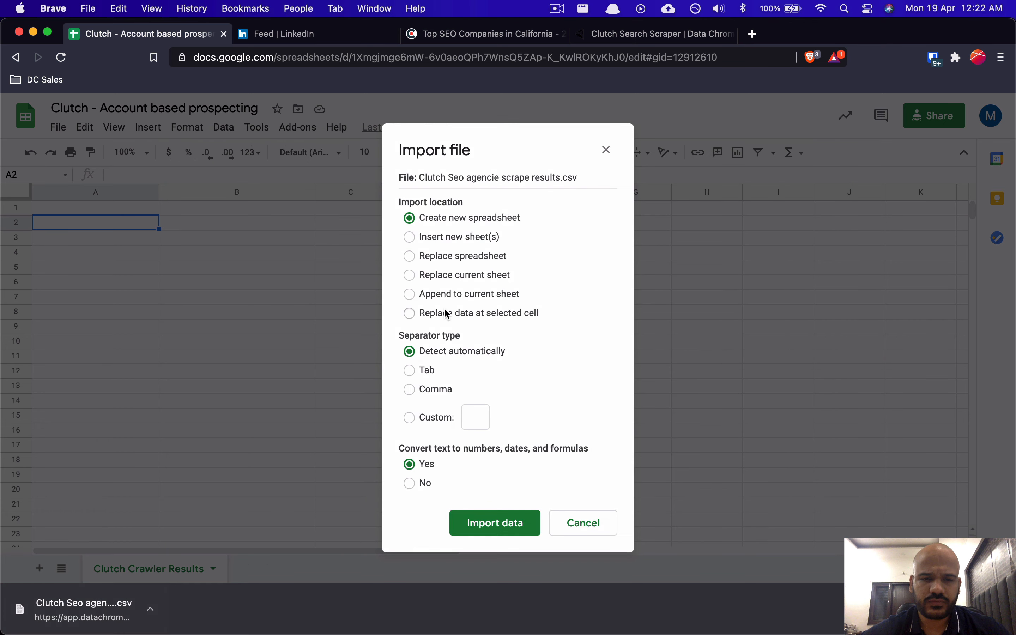
click(475, 294)
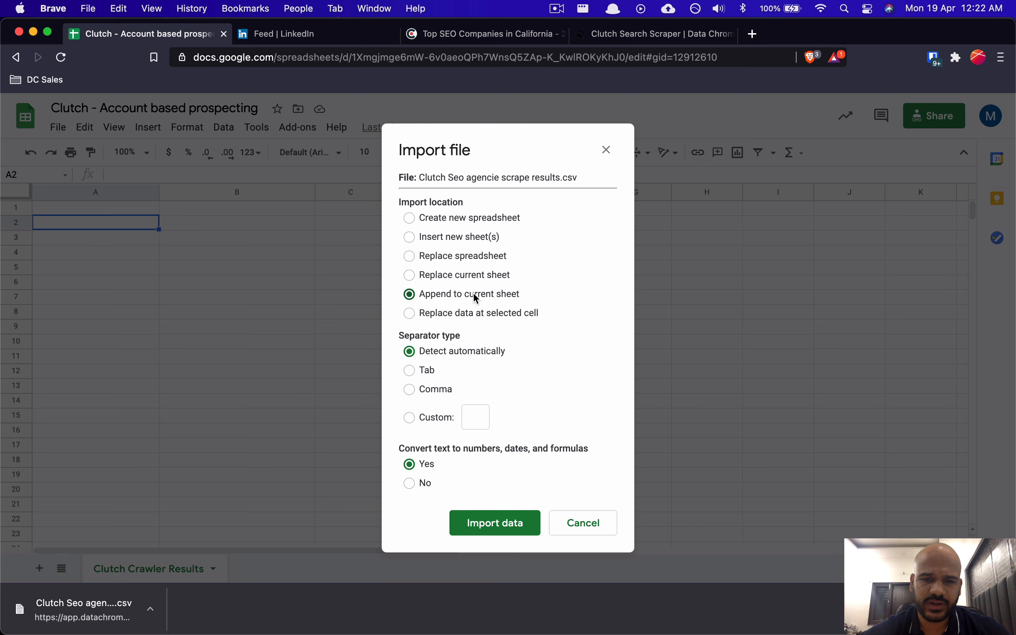
click(478, 525)
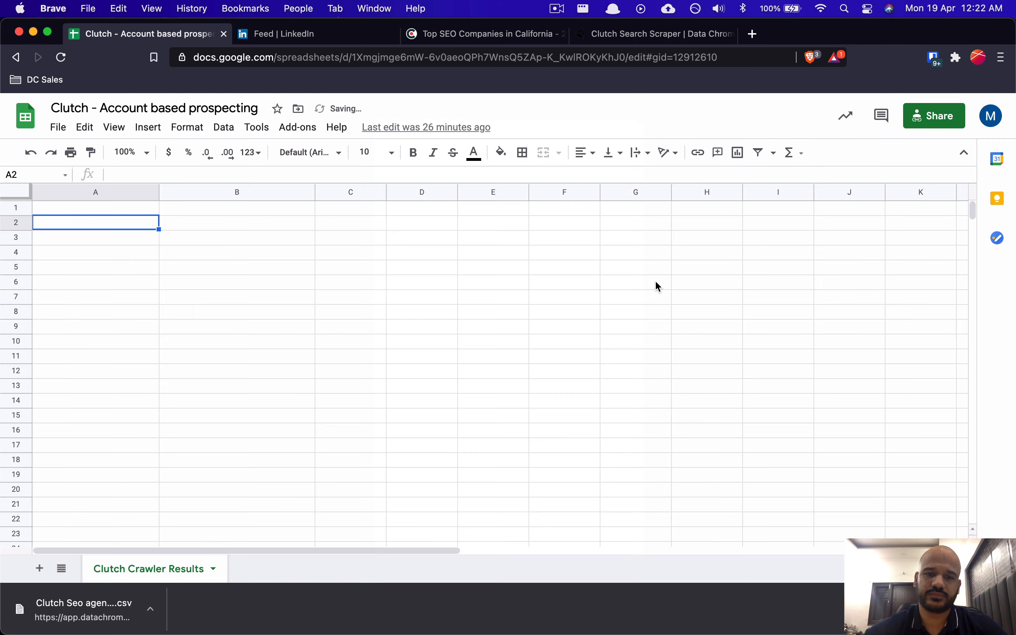
Step: Make header row 1 bold and freeze it at the top of the sheet
click(23, 207)
key(super+b)
click(92, 254)
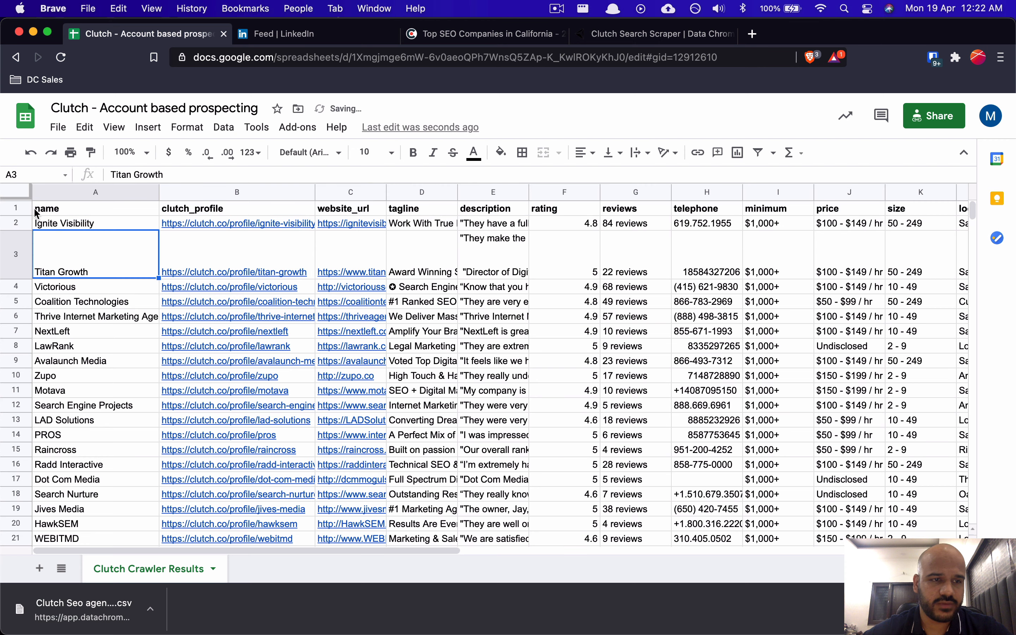
click(19, 193)
click(81, 239)
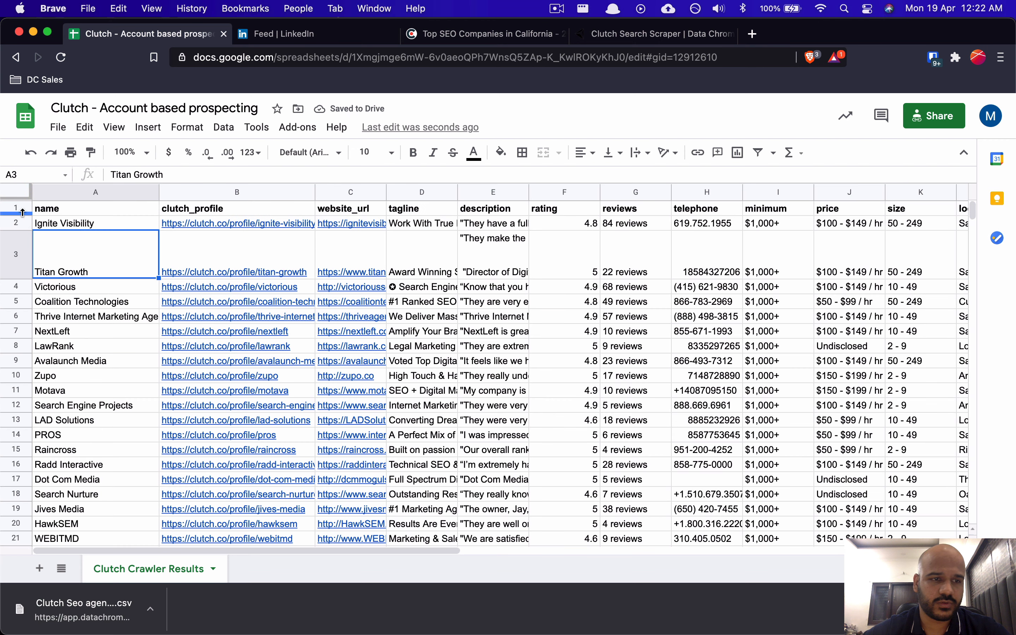
click(19, 195)
click(80, 237)
drag(22, 200, 22, 217)
Step: Open Ignite Visibility's Clutch profile link from B2, then close that tab
key(Up)
key(Right)
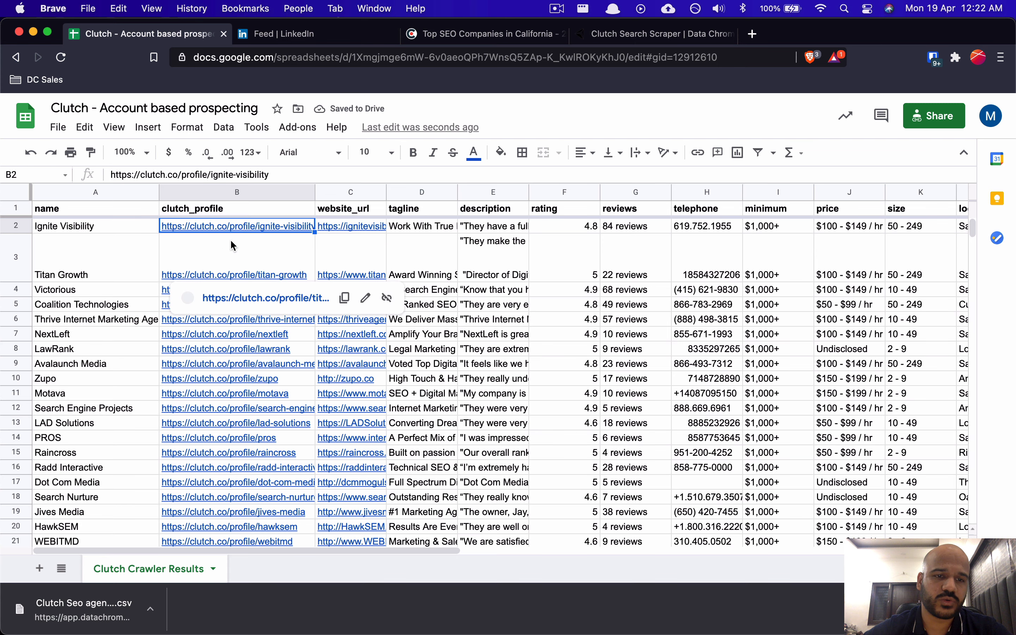
click(257, 248)
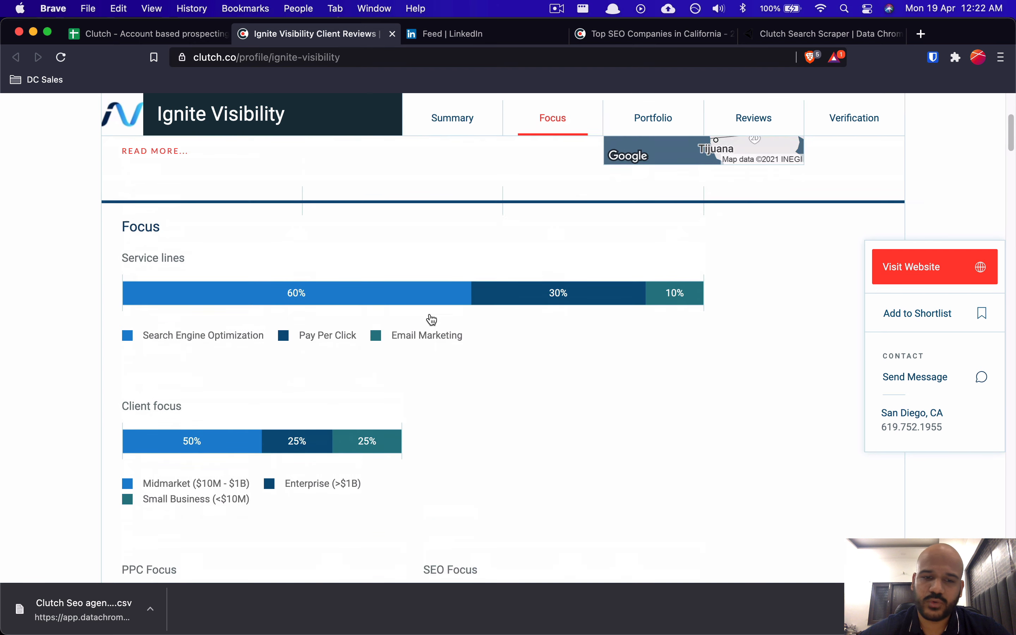
key(super+w)
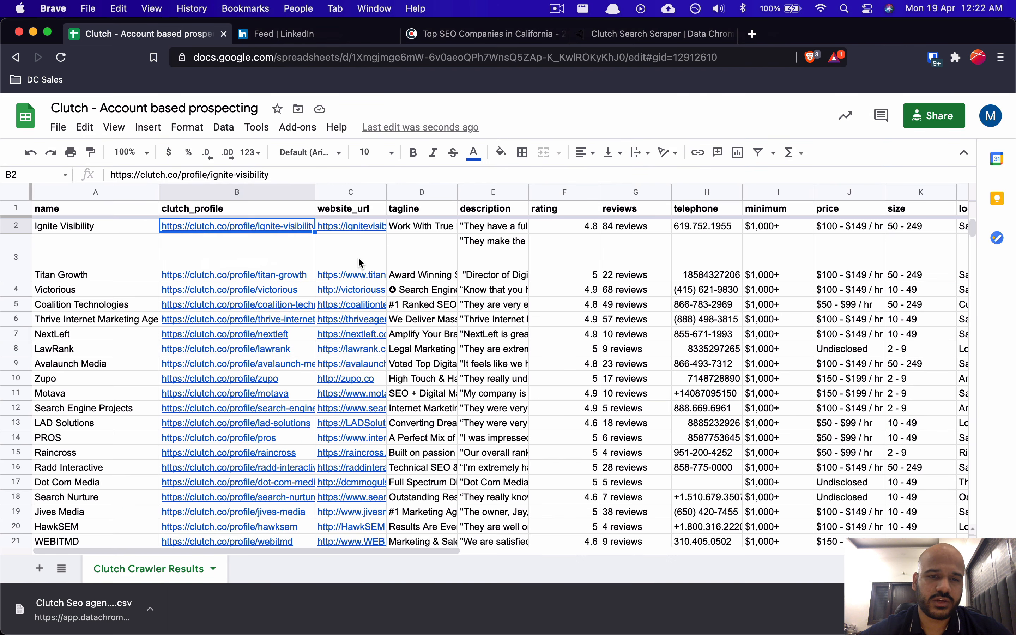
Step: Inspect Ignite Visibility's website URL, tagline and description cells in row 2
click(360, 262)
key(Up)
key(Right)
key(Left)
key(Return)
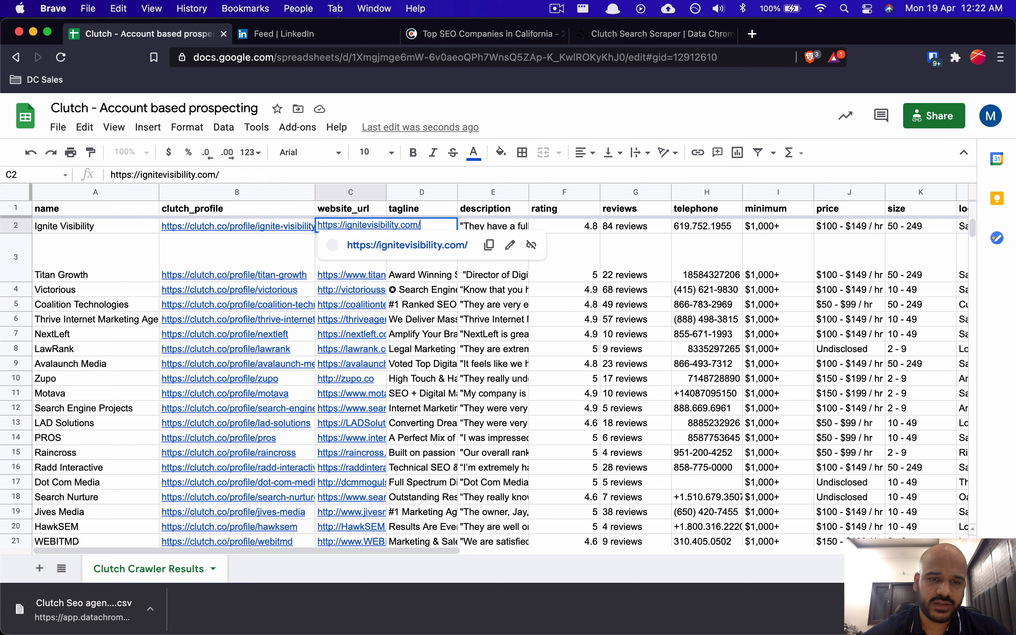
key(Return)
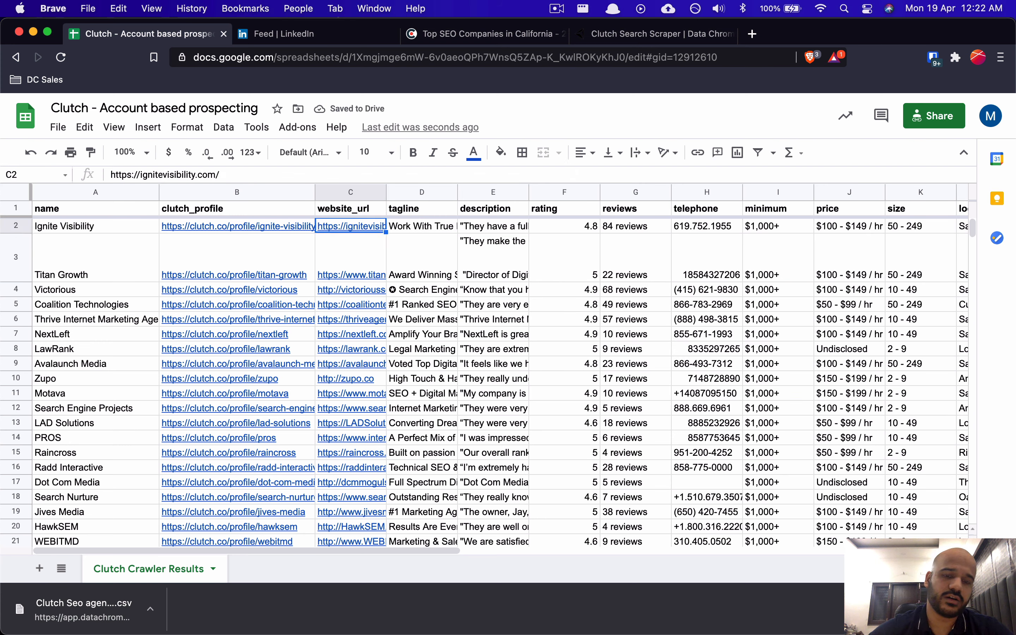
key(Right)
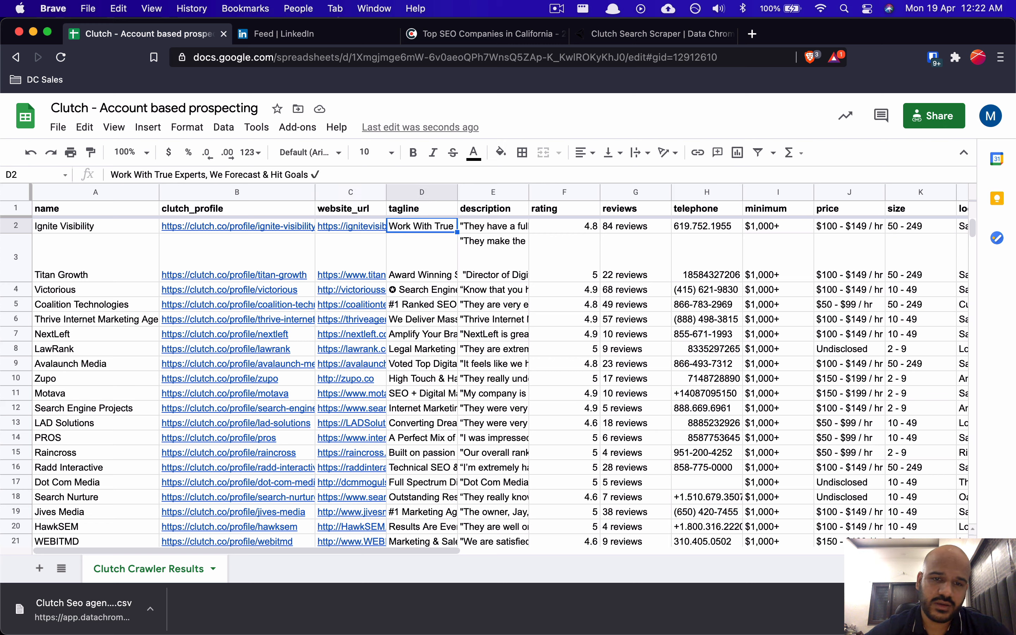
key(Return)
key(Return)
key(Up)
key(Right)
key(Up)
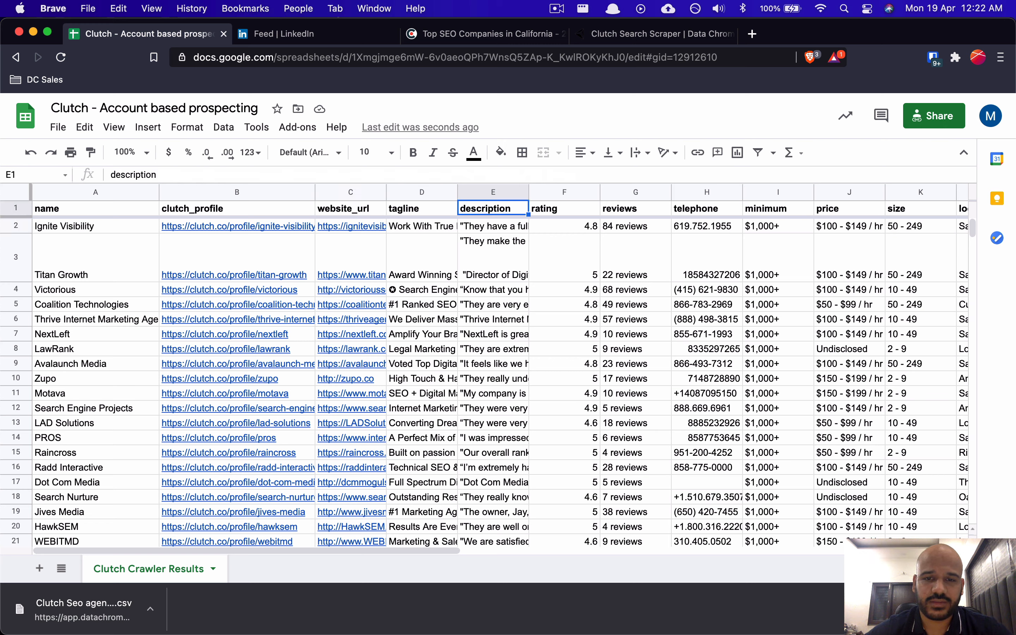
key(Down)
key(Return)
key(Return)
key(Up)
key(Right)
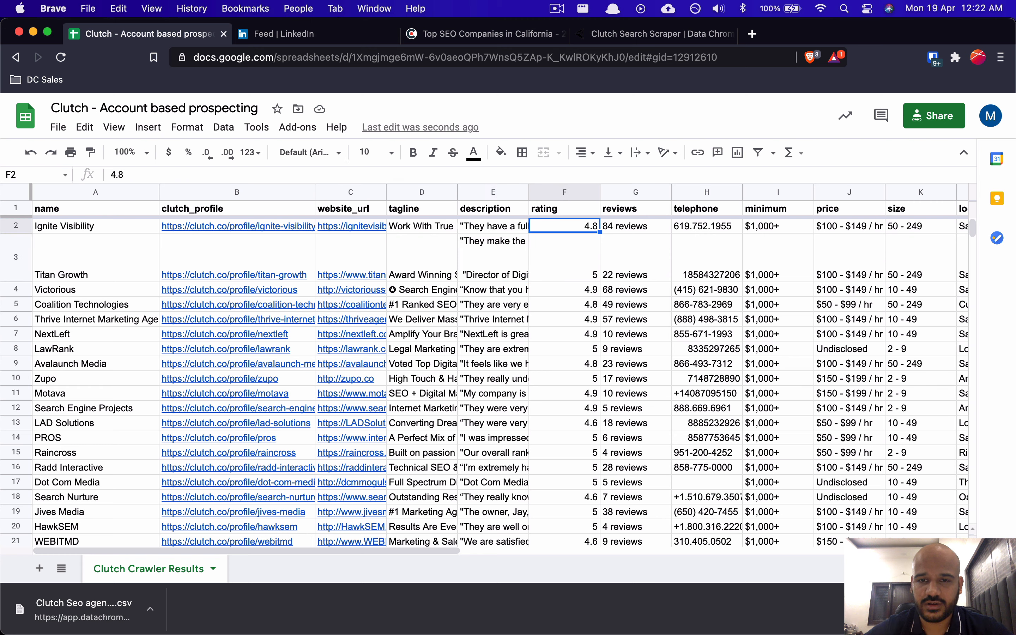
key(Right)
Step: Review the rest of row 2: reviews, telephone, minimum budget, price, company size and location
key(Return)
key(Return)
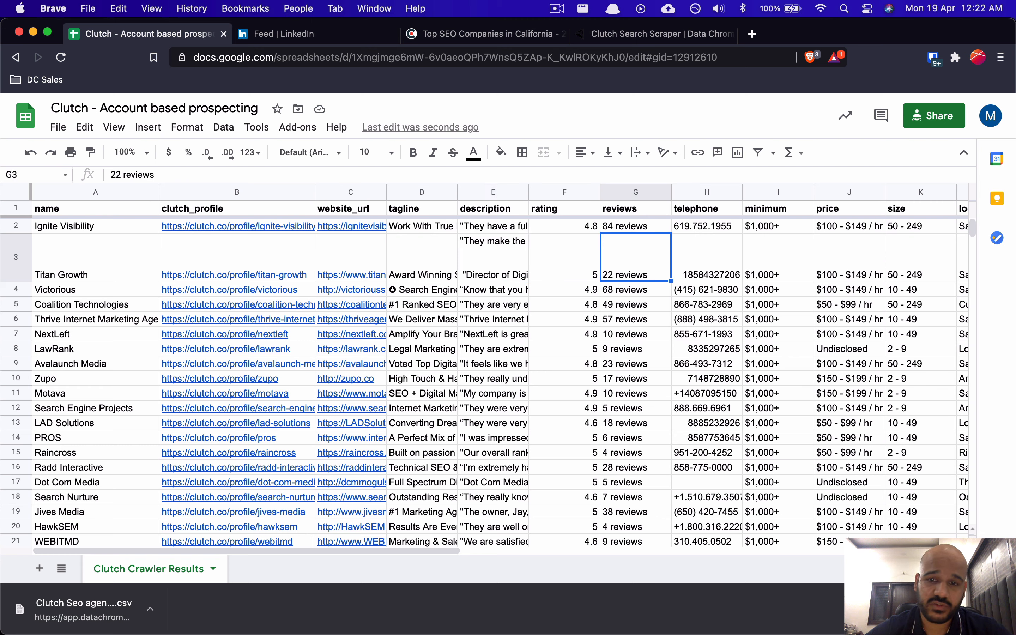
key(Up)
key(Right)
key(Right)
key(Right)
key(Left)
key(Left)
key(Return)
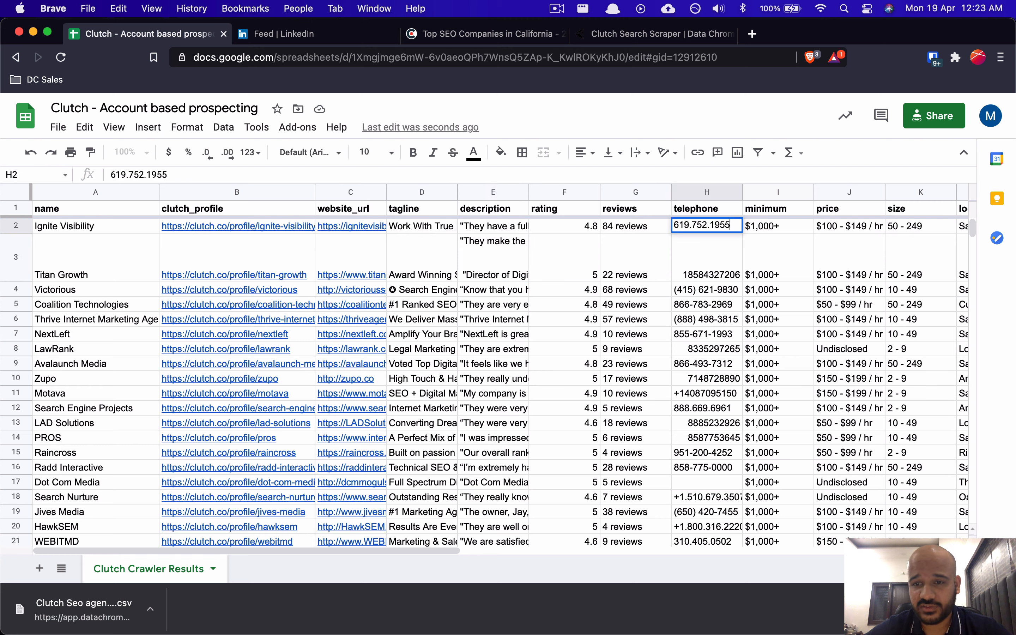
key(Return)
key(Up)
key(Right)
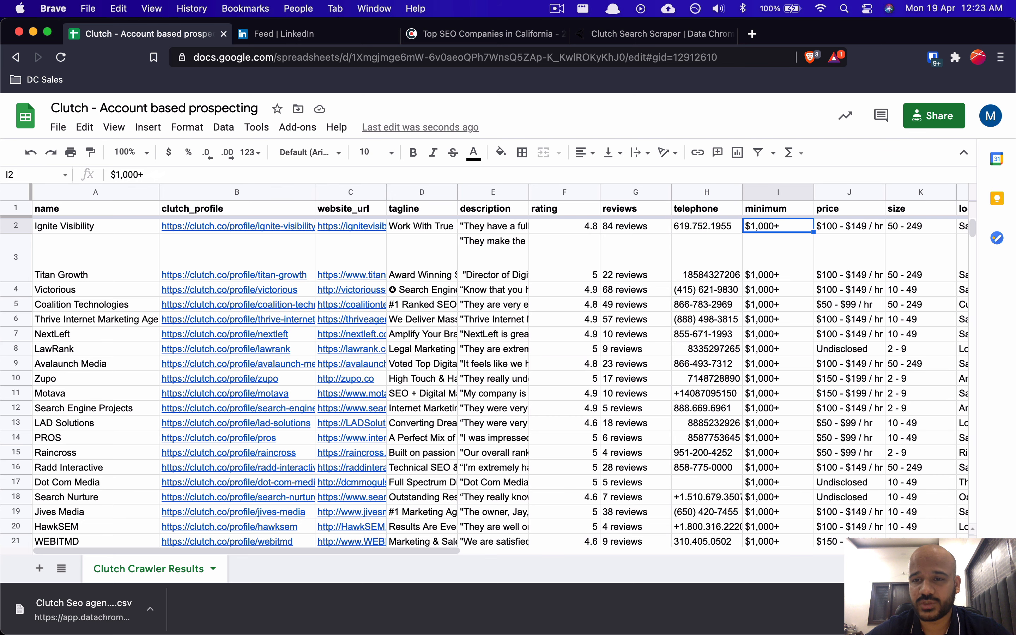
key(Right)
key(Right)
key(Right)
key(Left)
key(Left)
key(Left)
key(Down)
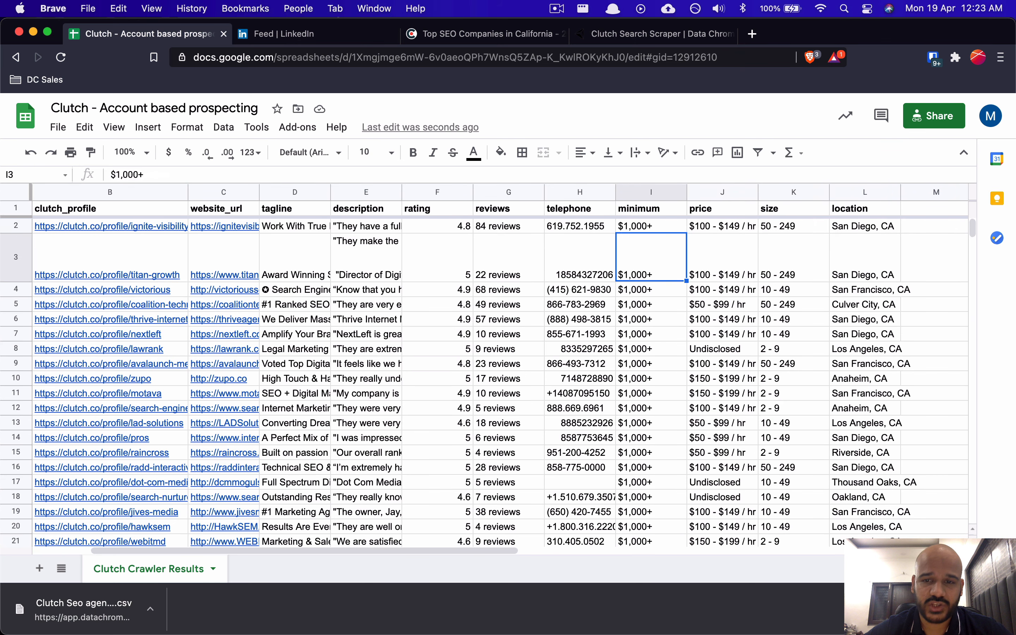
key(Down)
key(Up)
key(Up)
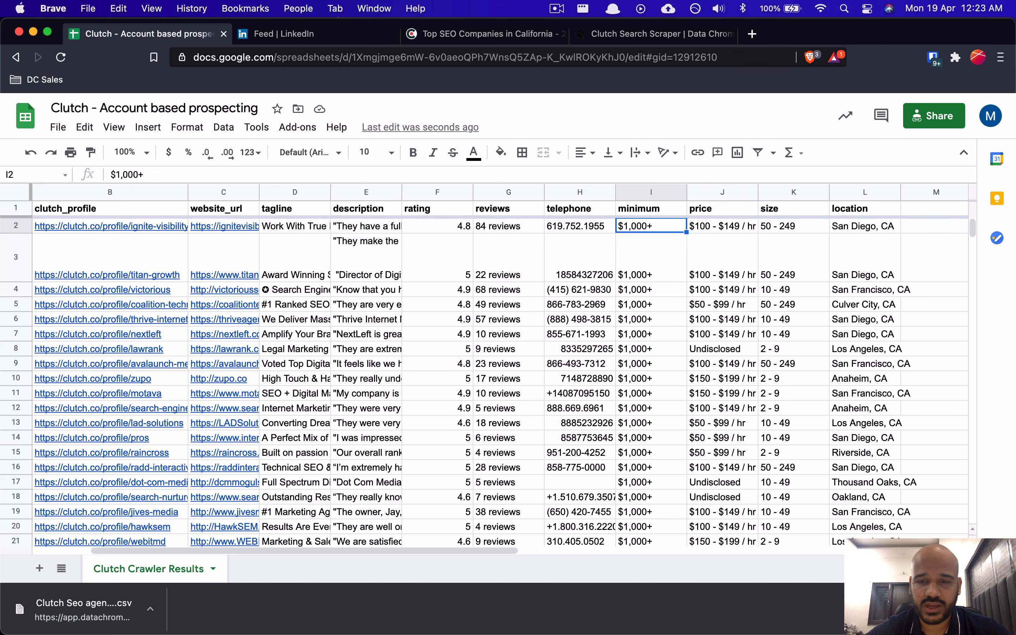
key(Right)
key(Down)
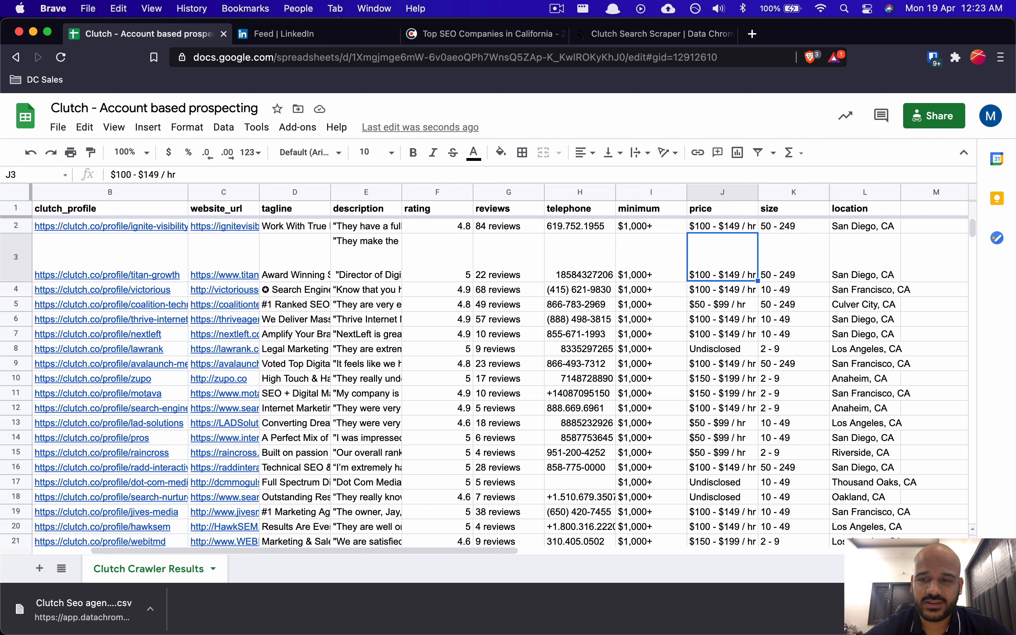
key(Up)
key(Right)
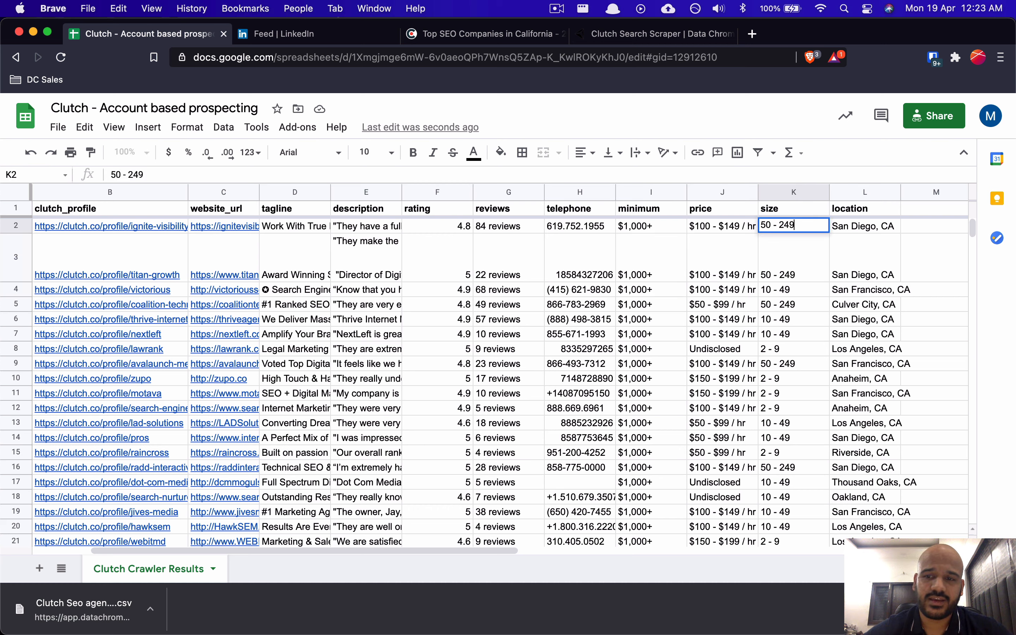
key(Down)
key(Up)
key(Right)
key(Return)
key(Escape)
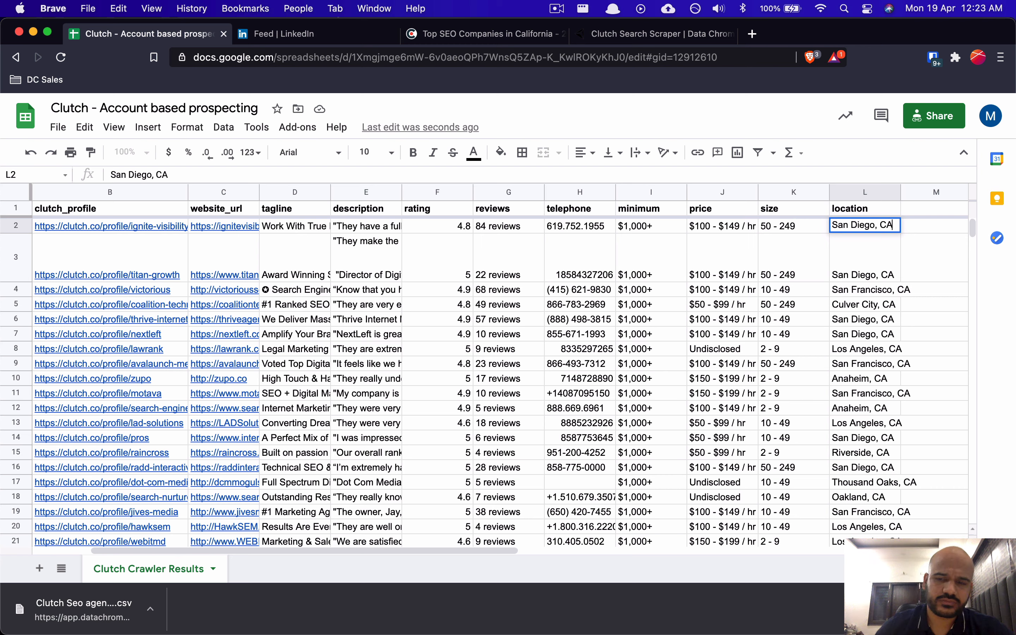
key(Up)
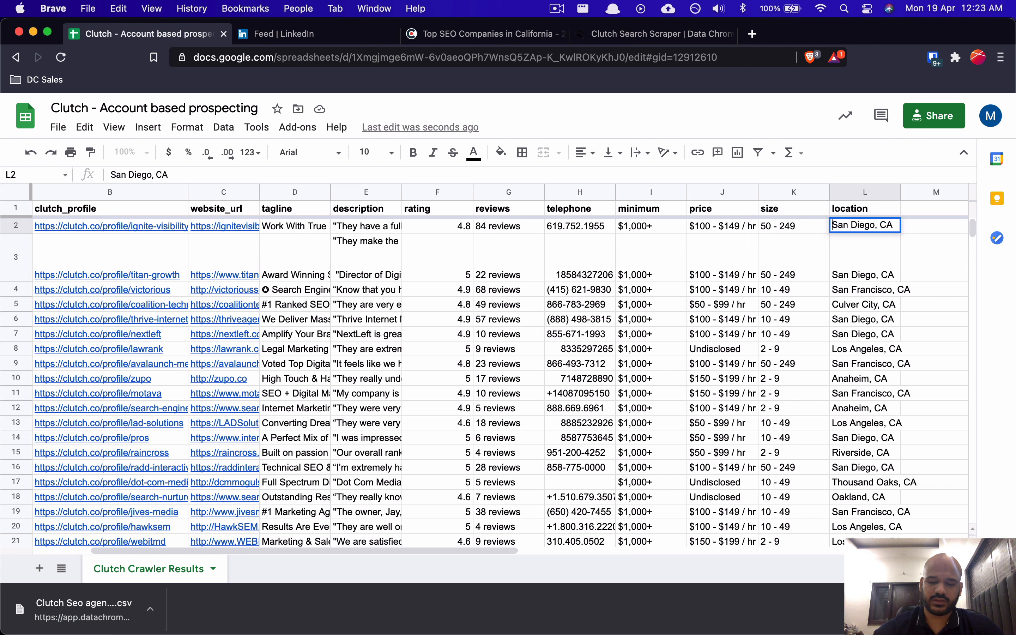
Step: Select the website_url column C1:C41 and copy it
click(354, 281)
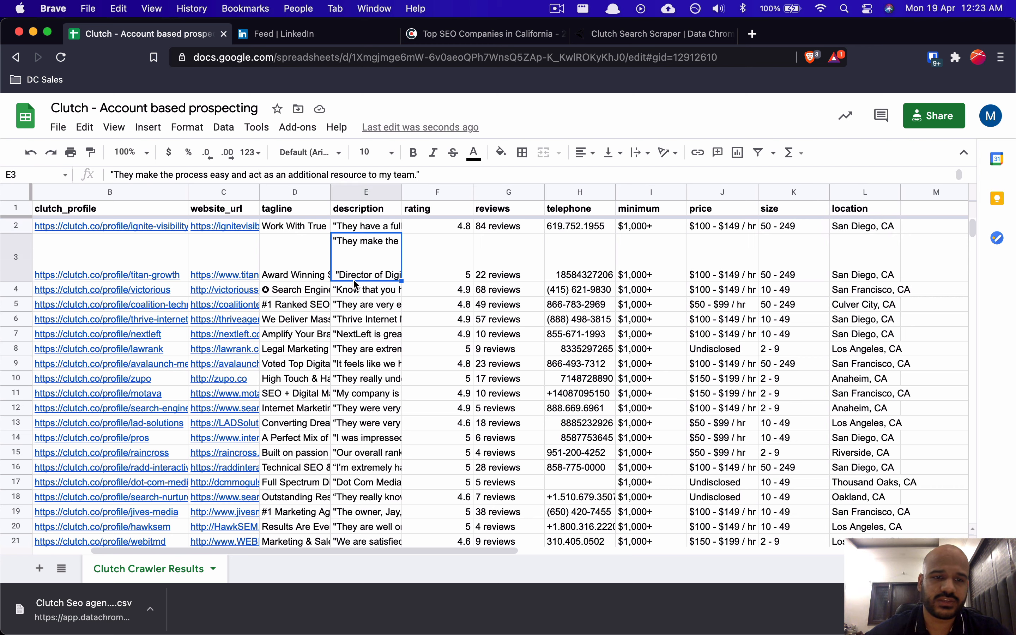
click(225, 245)
key(super+Up)
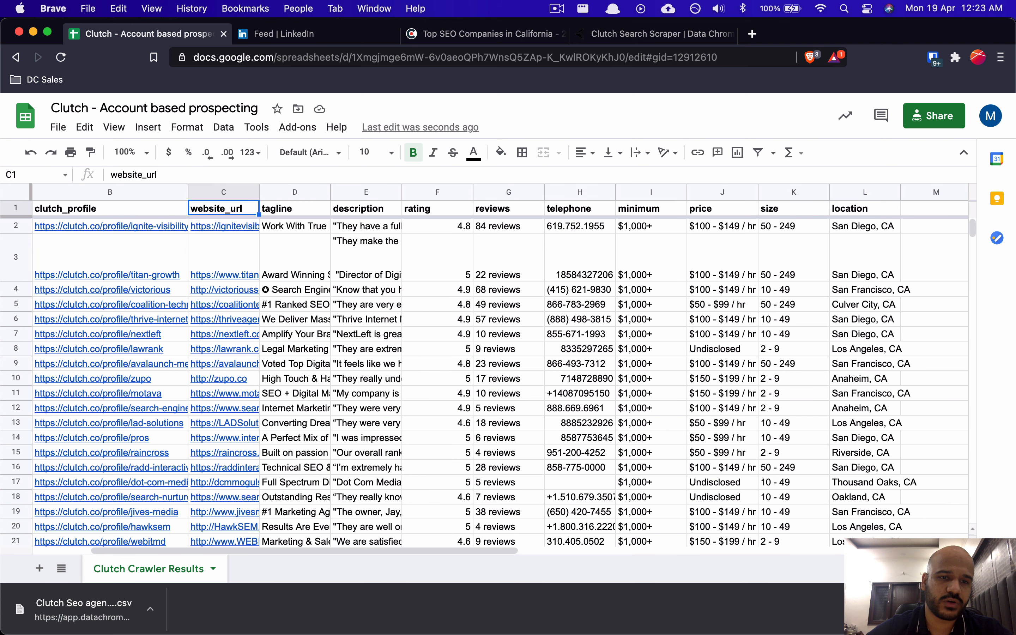
key(super+shift+Down)
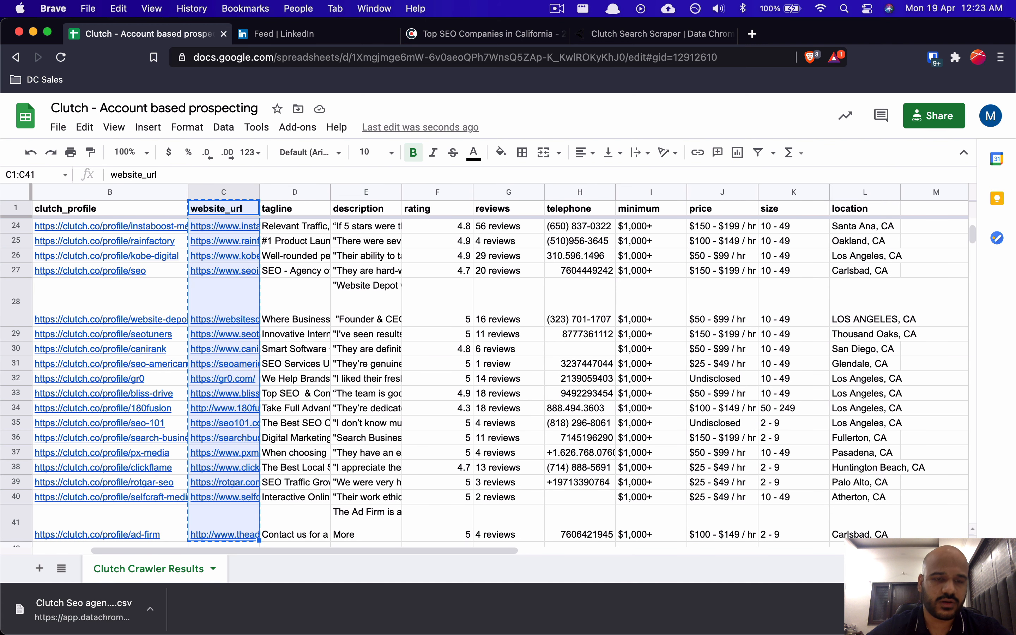
Step: Add a new sheet, paste the website URL list, and bold the website_url header
click(38, 569)
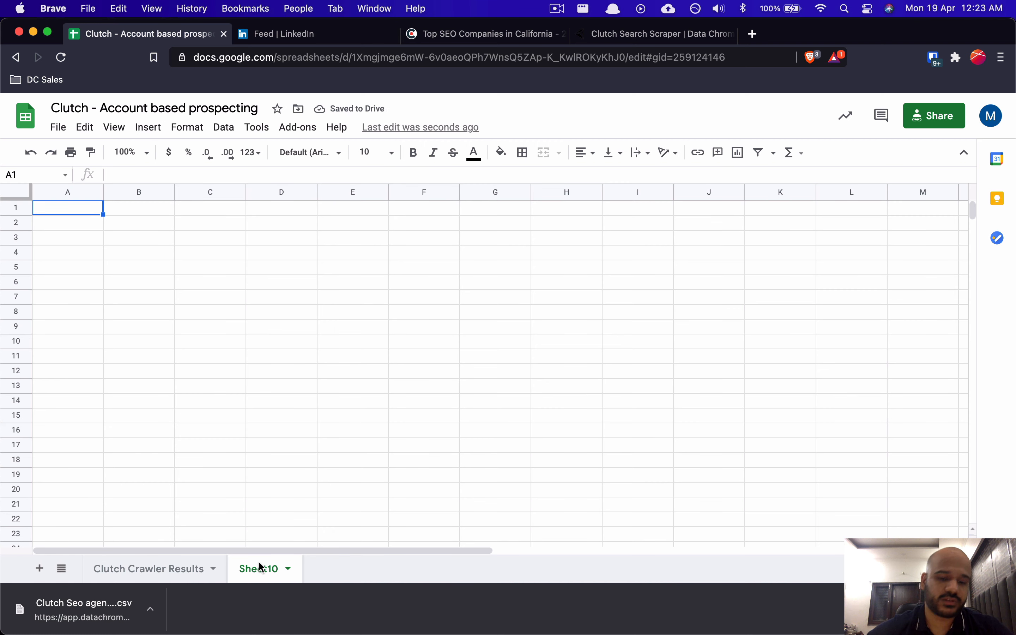
key(super+v)
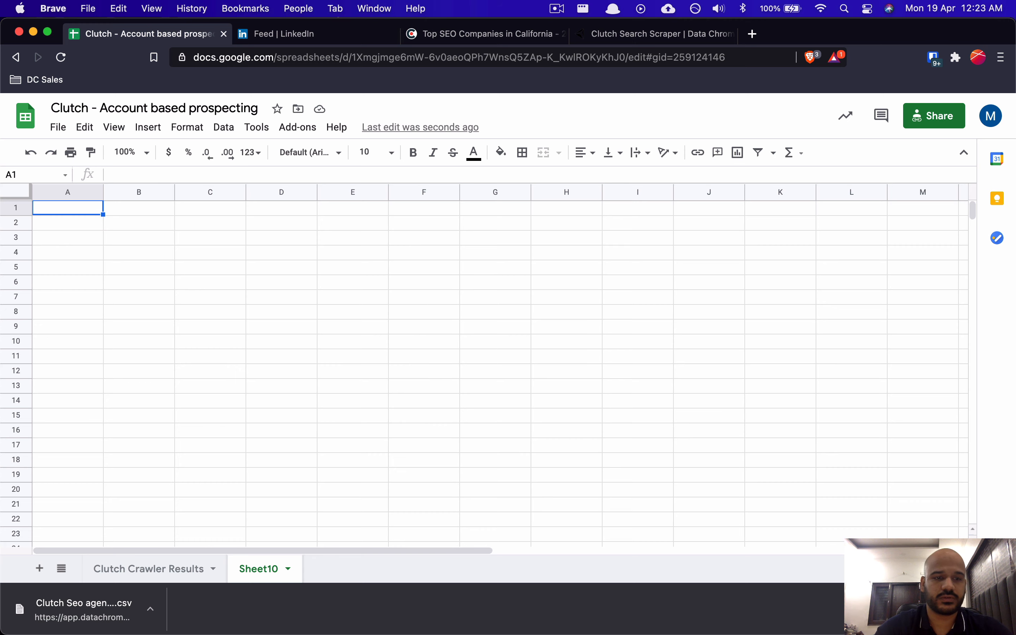
key(Down)
key(Up)
key(super+b)
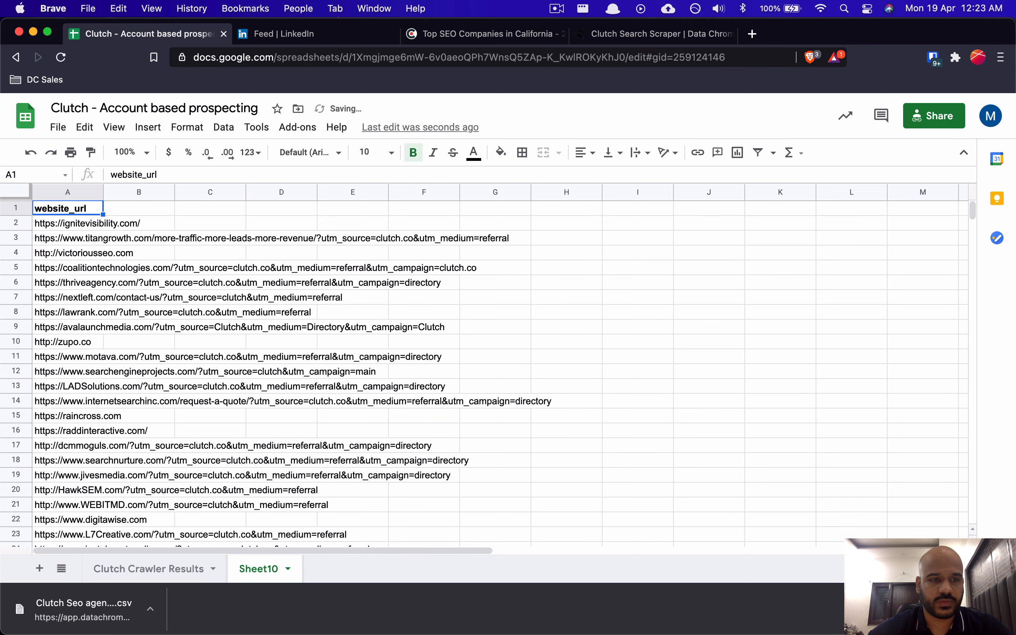
key(Down)
Step: Freeze the header row and widen column A so the URLs fit
drag(24, 197, 22, 215)
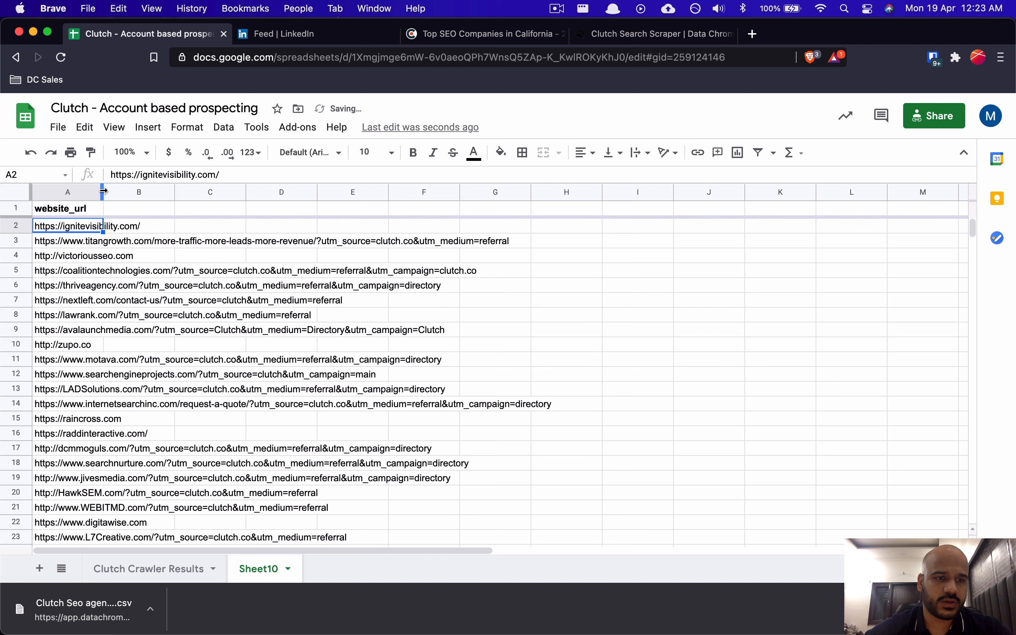
drag(103, 191, 293, 192)
click(420, 257)
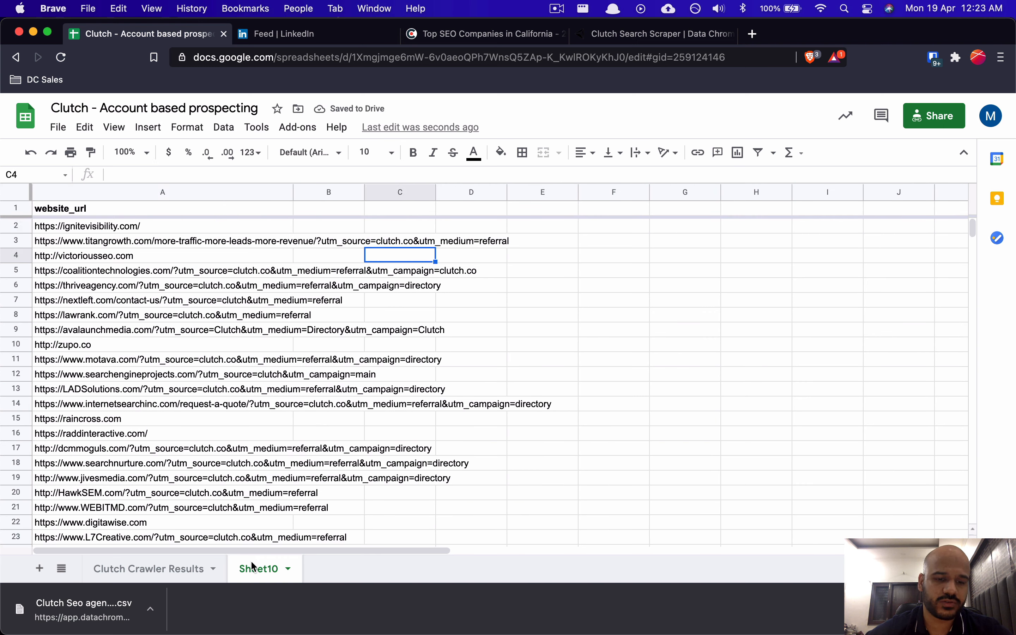
Step: Rename the new sheet to 'Company LinkedIn Finder Input'
double_click(253, 567)
text(Comp)
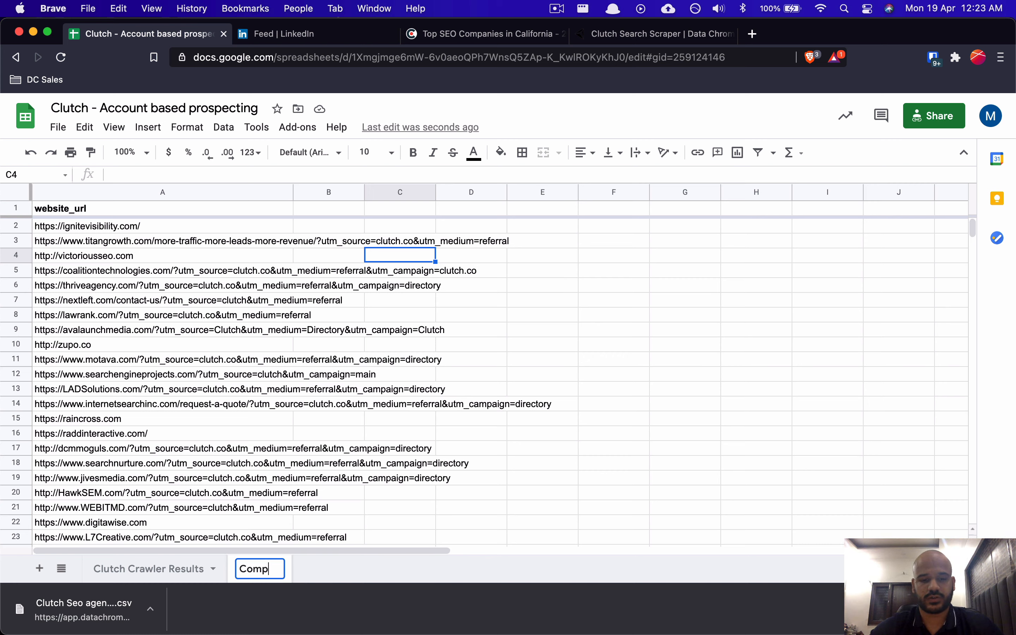
text(any Linked)
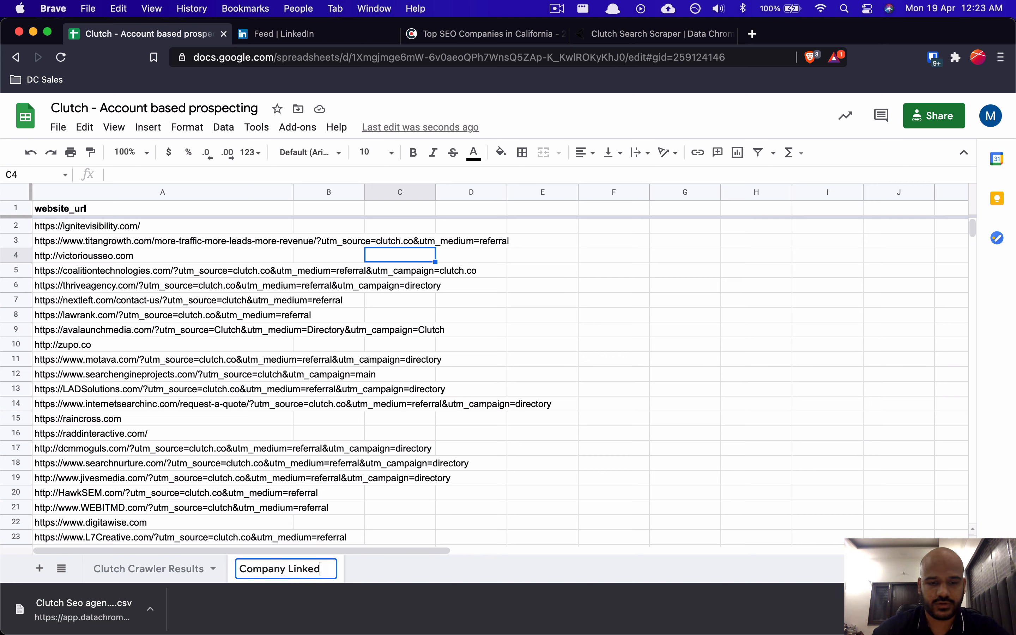
text(In Finder U)
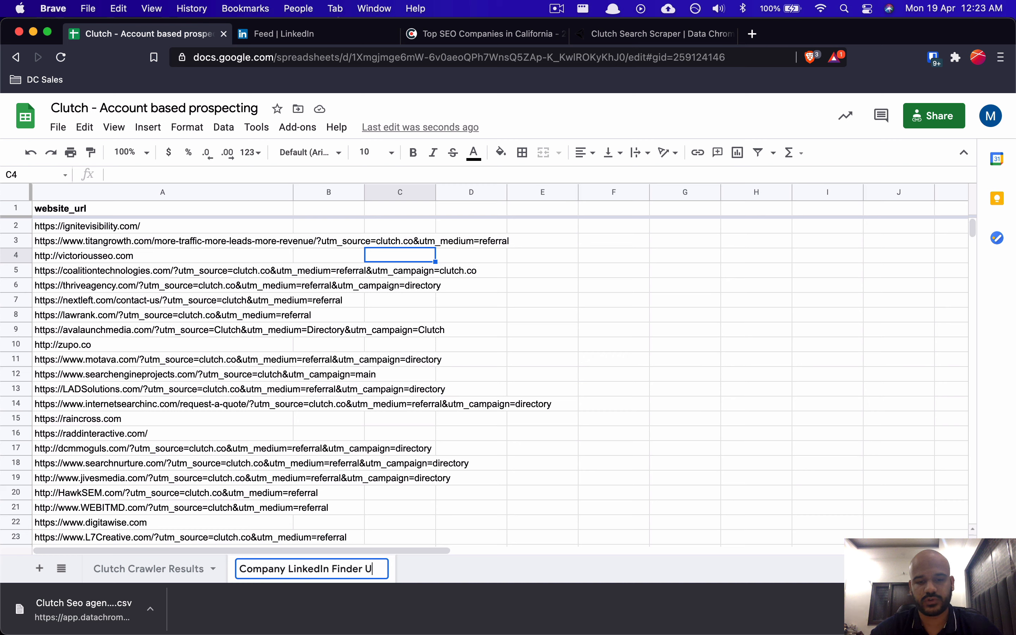
key(BackSpace)
text(Input)
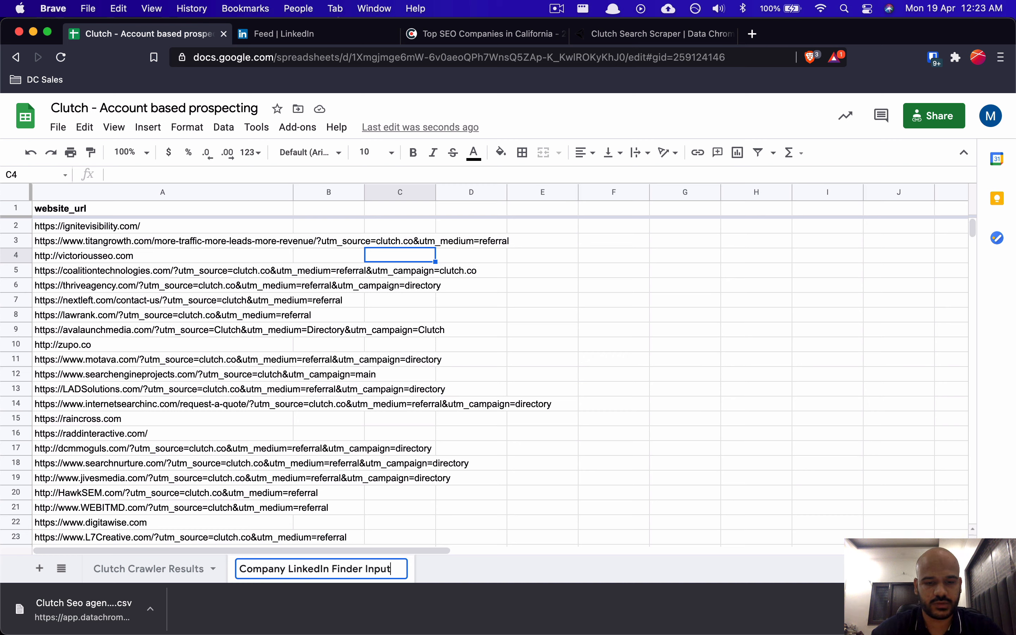
key(Return)
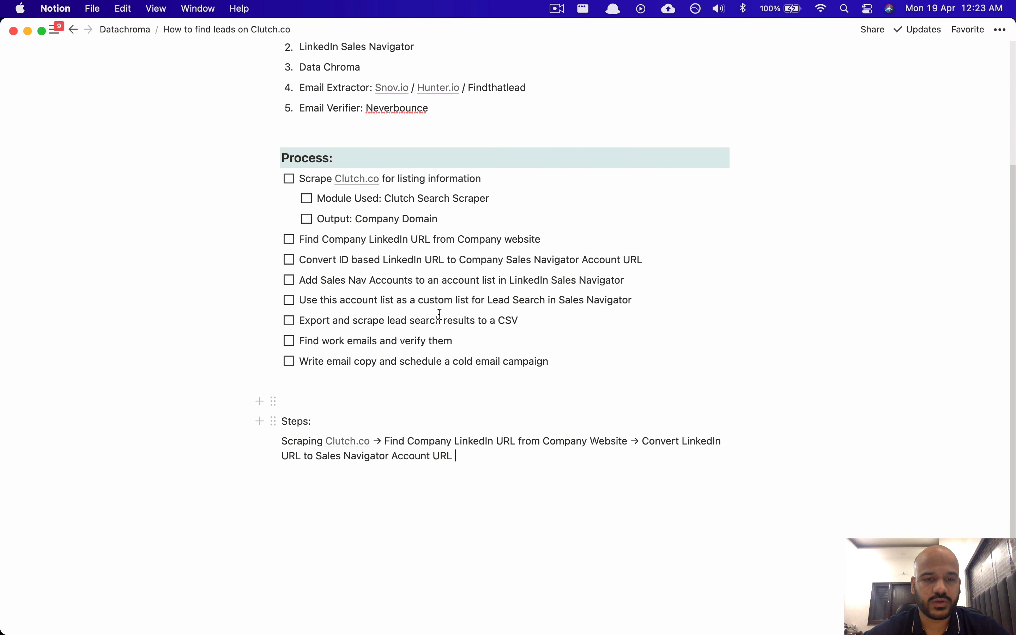
Step: Mark the Scrape Clutch.co to-do as done in the Notion notes
click(289, 179)
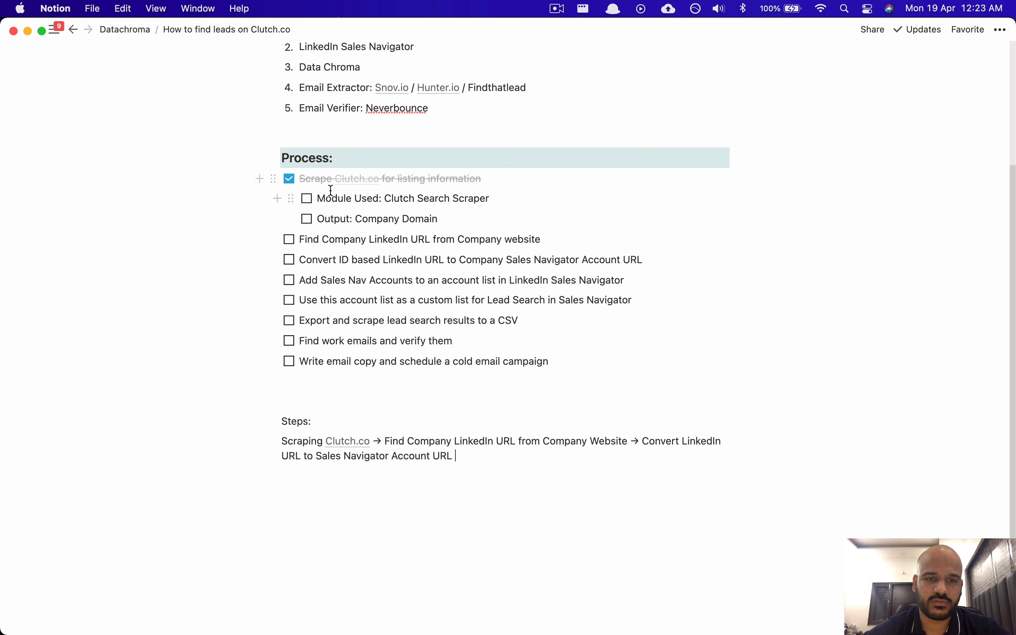
drag(415, 191, 444, 198)
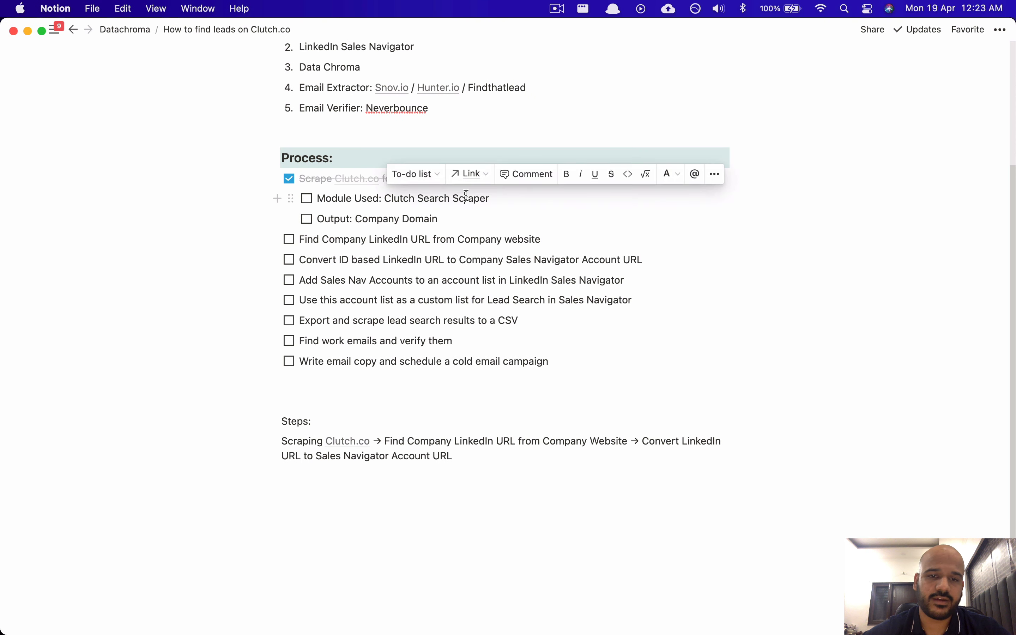
drag(334, 219, 382, 221)
Step: Nest 'Module: Company Domain to Company LinkedIn Finder' under the Find Company LinkedIn URL step
click(300, 242)
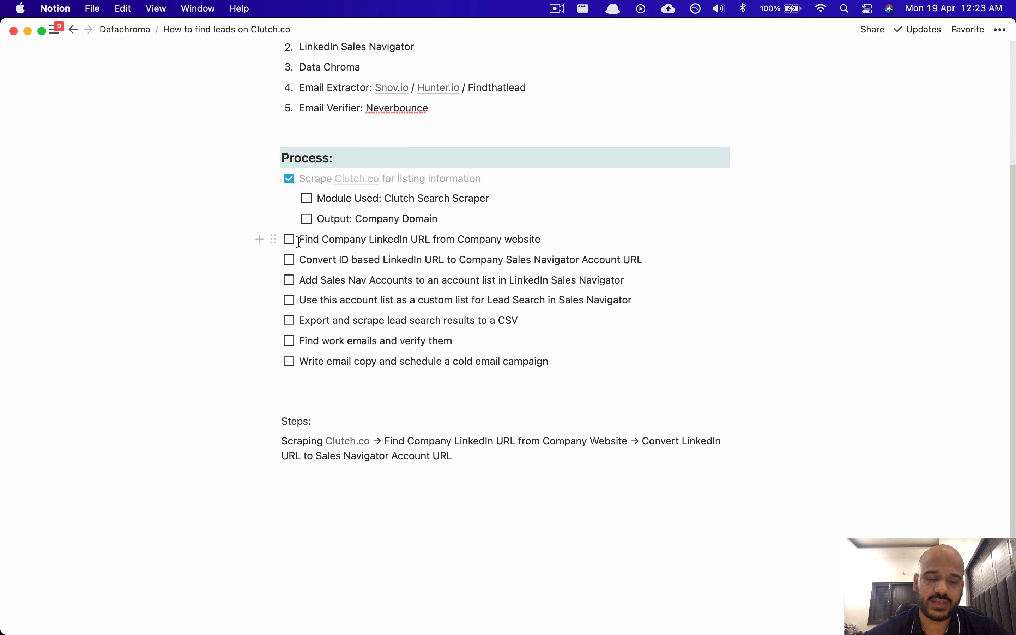
drag(298, 242, 359, 242)
click(390, 241)
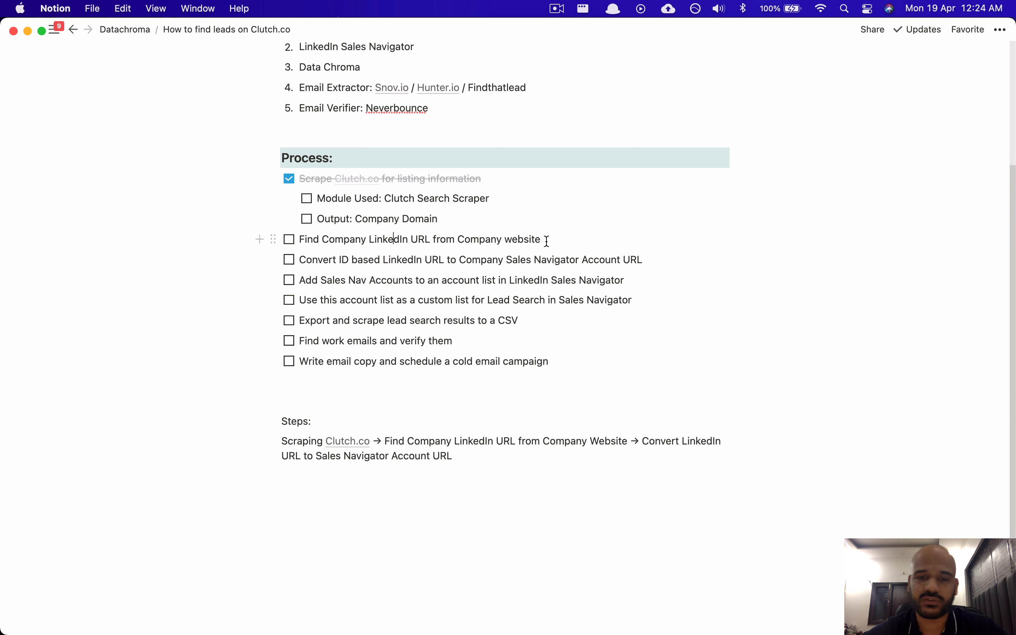
key(Return)
key(Tab)
text(M)
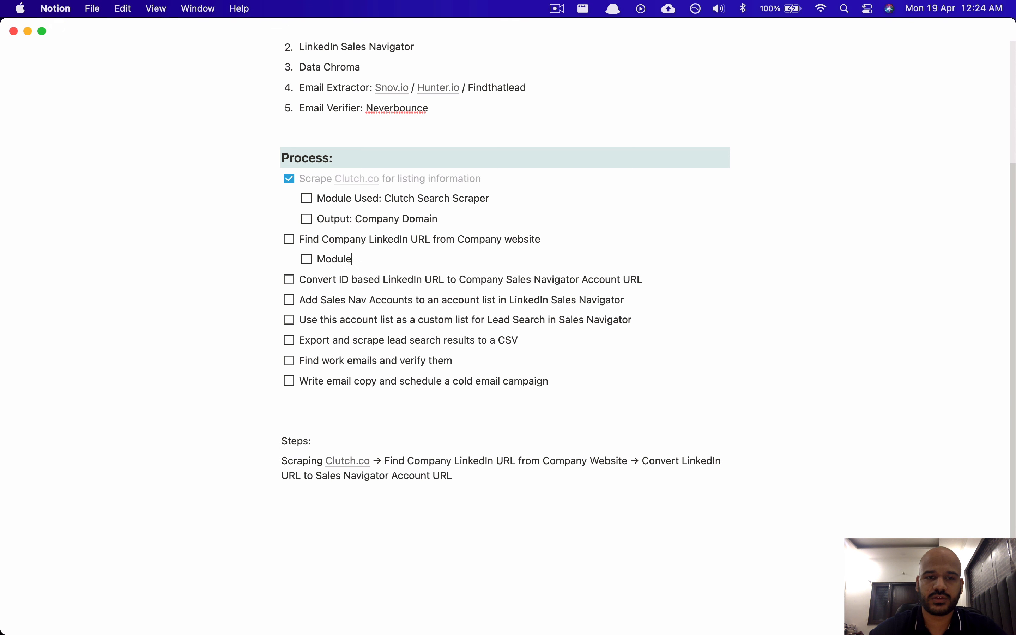
text(odule: Company)
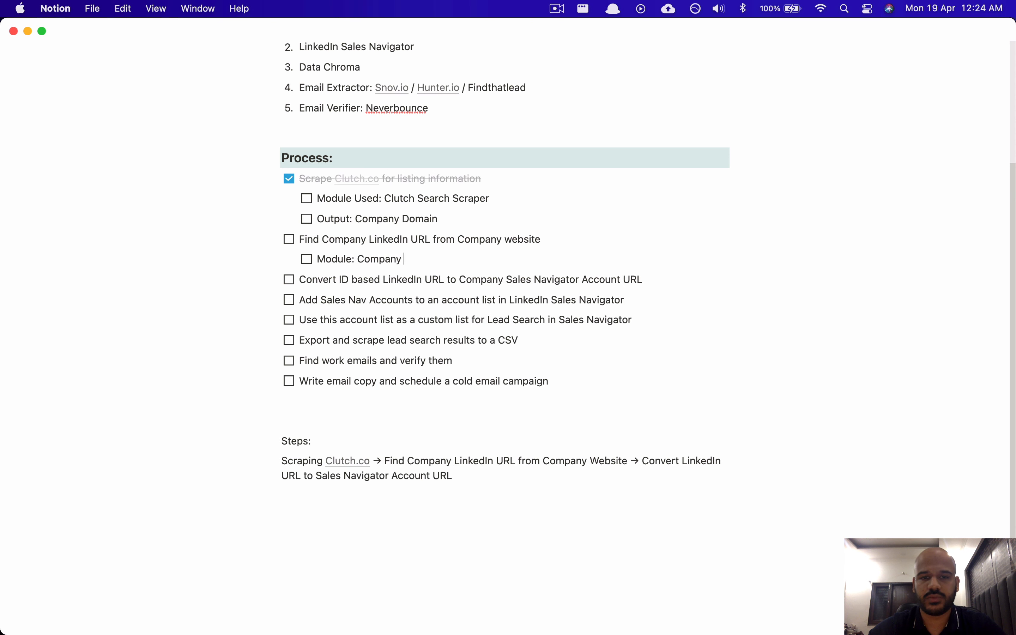
text( Domain to Com)
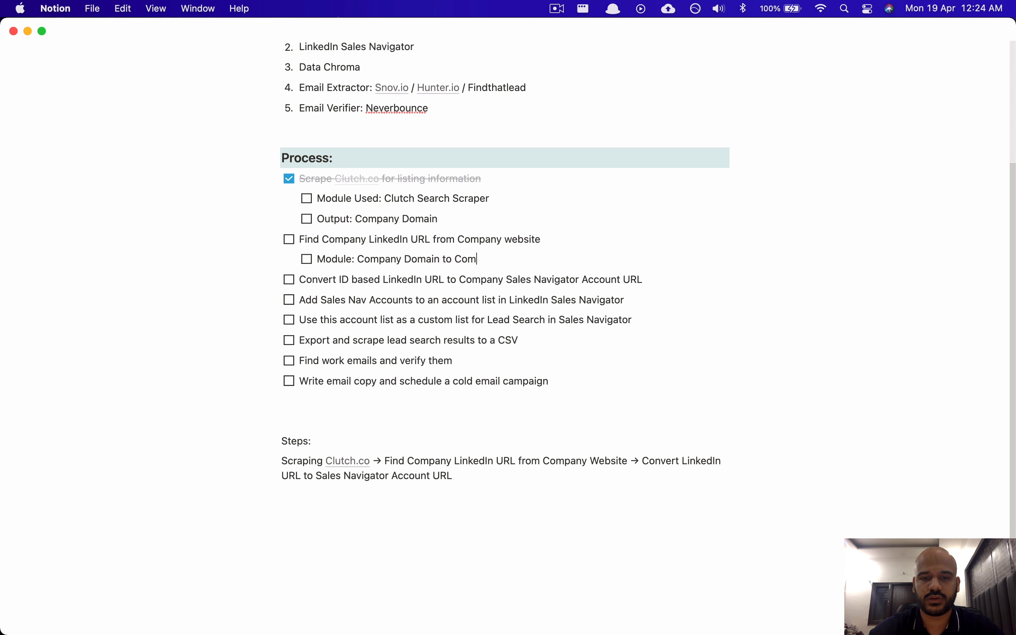
text(pany LinkedIn )
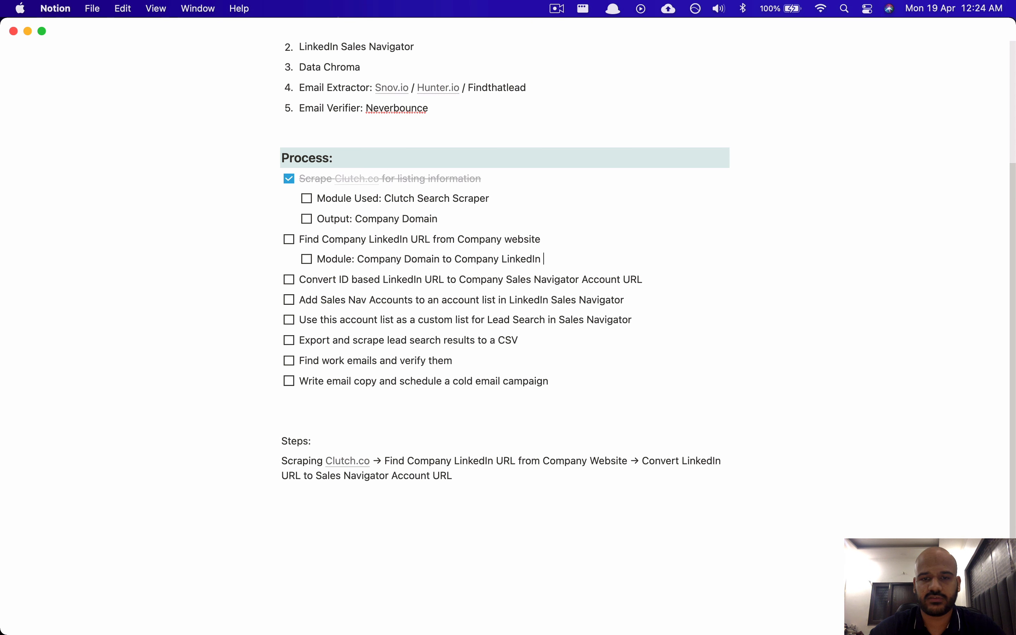
text(Finder)
key(super+Tab)
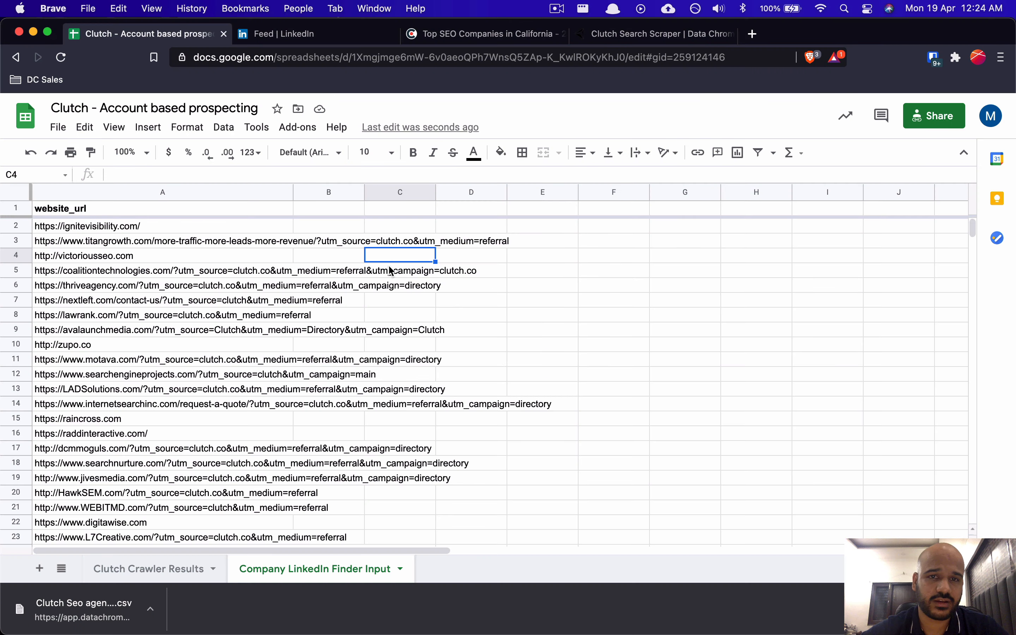
Step: Find Company Domain to Company LinkedIn Profile Finder among Data Chroma modules and open its details
click(654, 34)
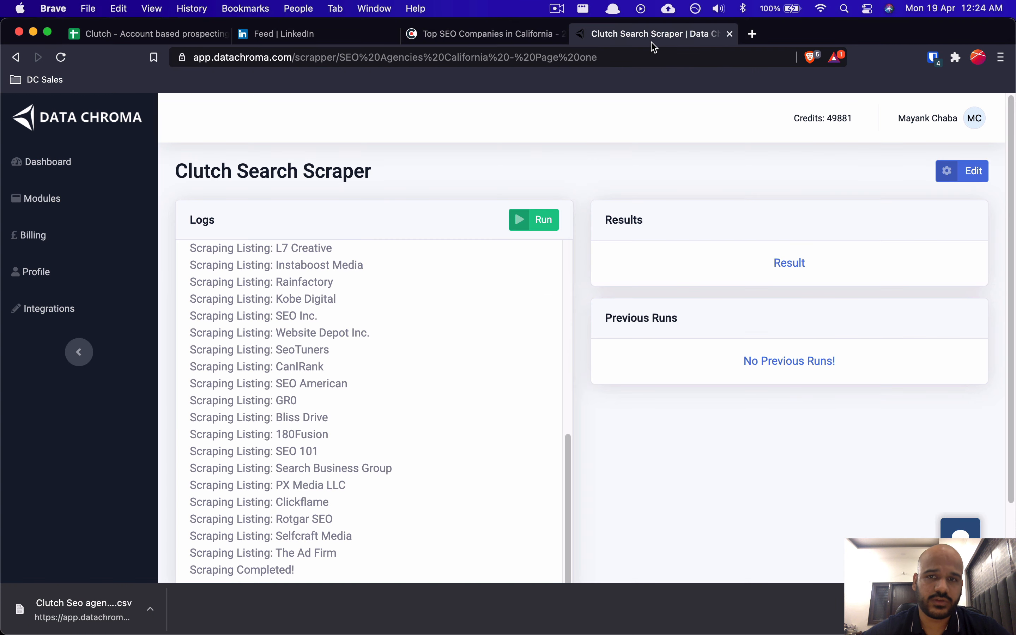
click(51, 201)
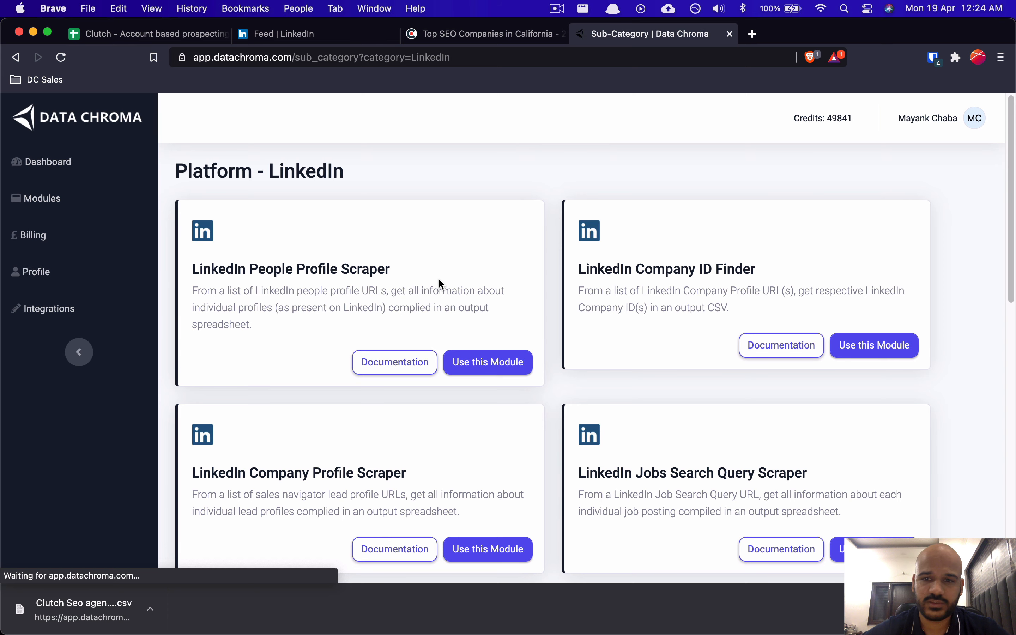
scroll(439, 277, down, 10)
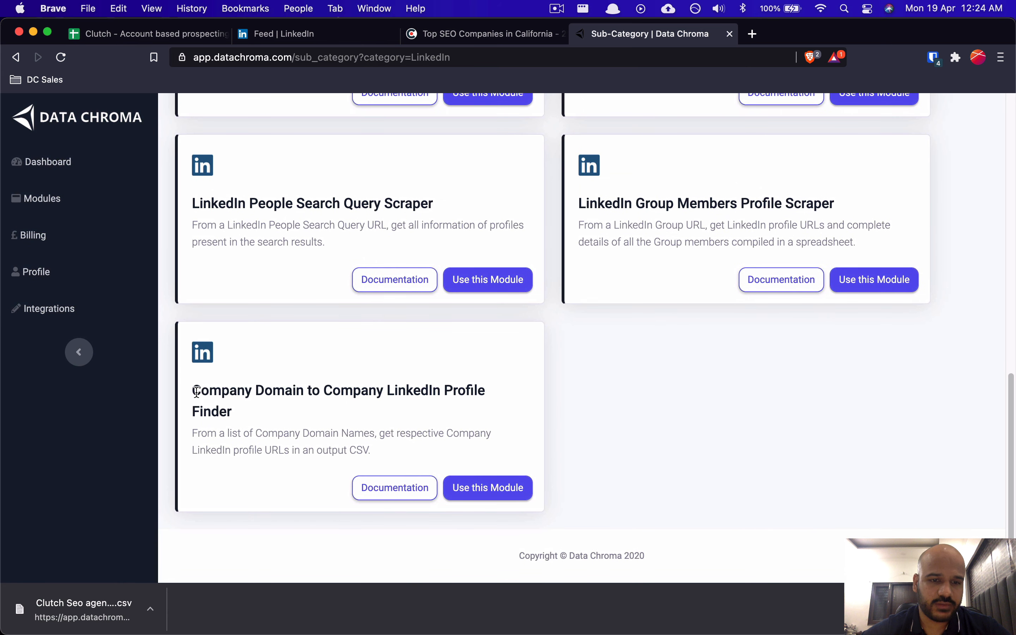
drag(193, 391, 245, 406)
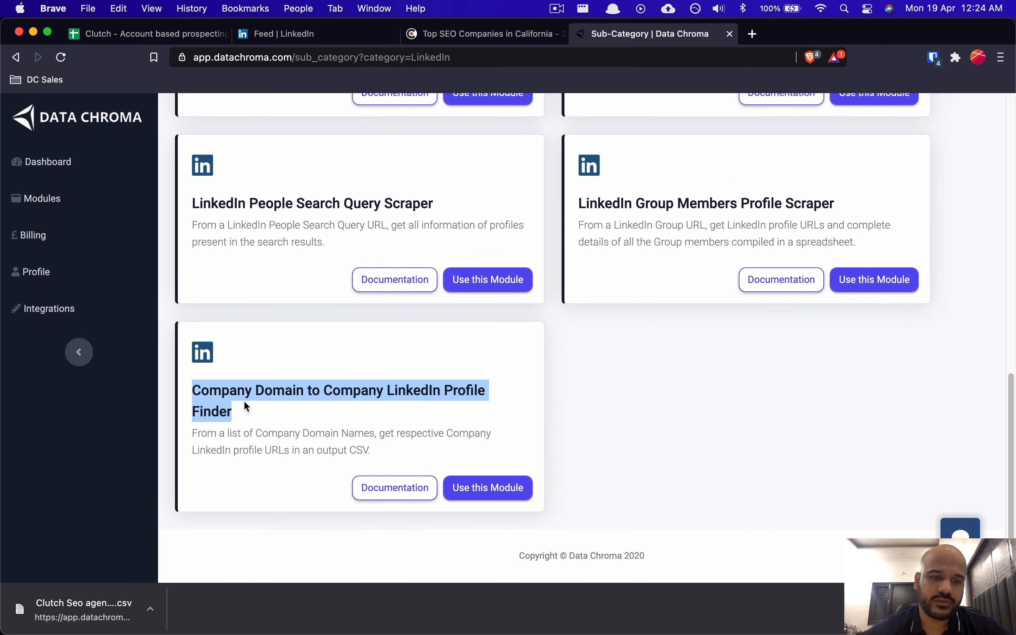
click(654, 430)
click(375, 485)
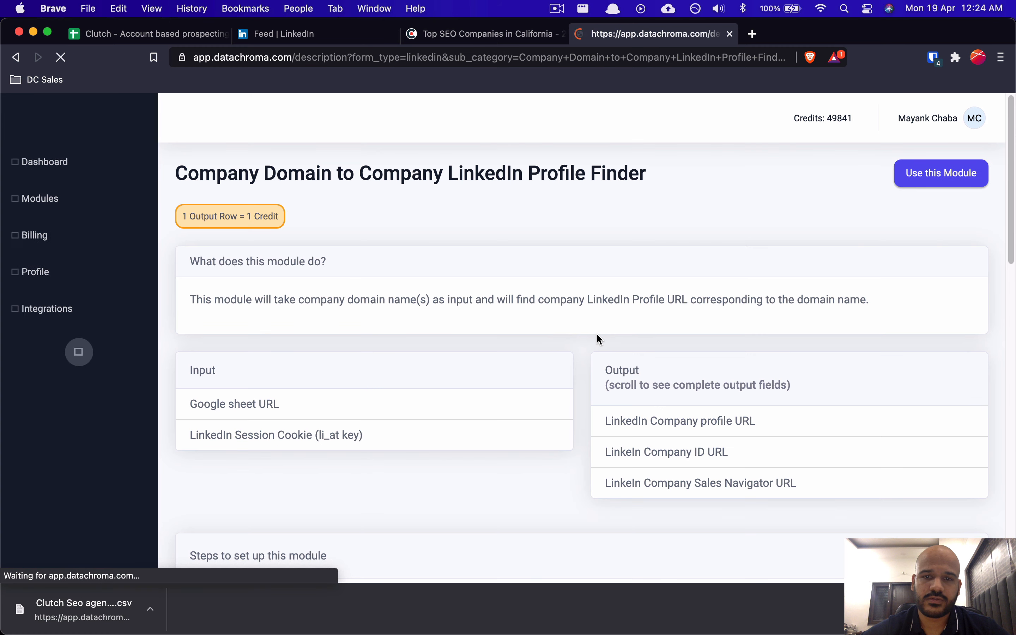
Step: Review the module's documentation, especially its three output URL fields
scroll(462, 326, down, 2)
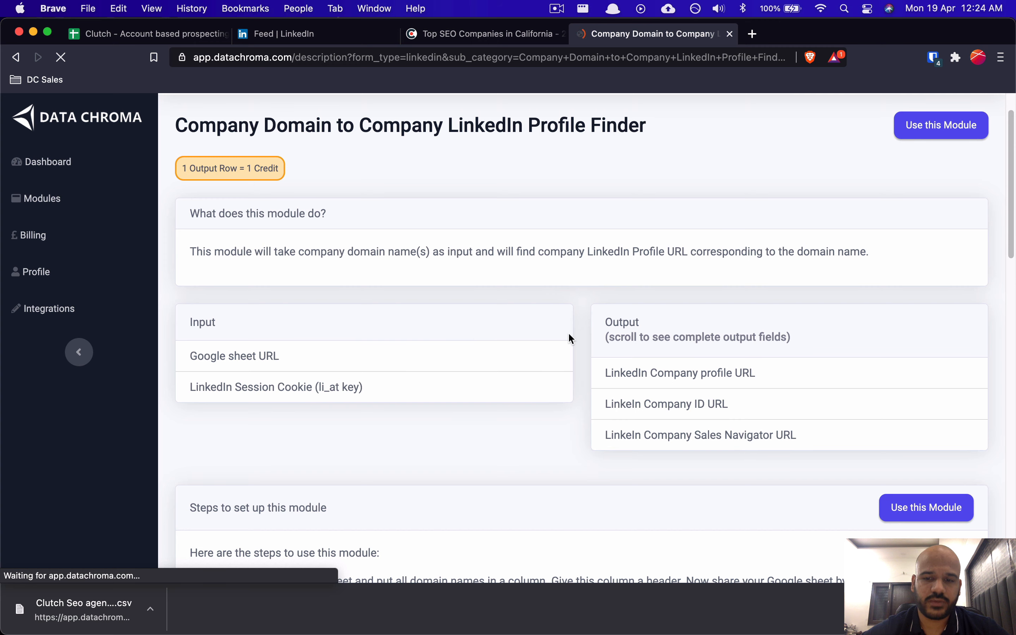
drag(793, 442, 604, 369)
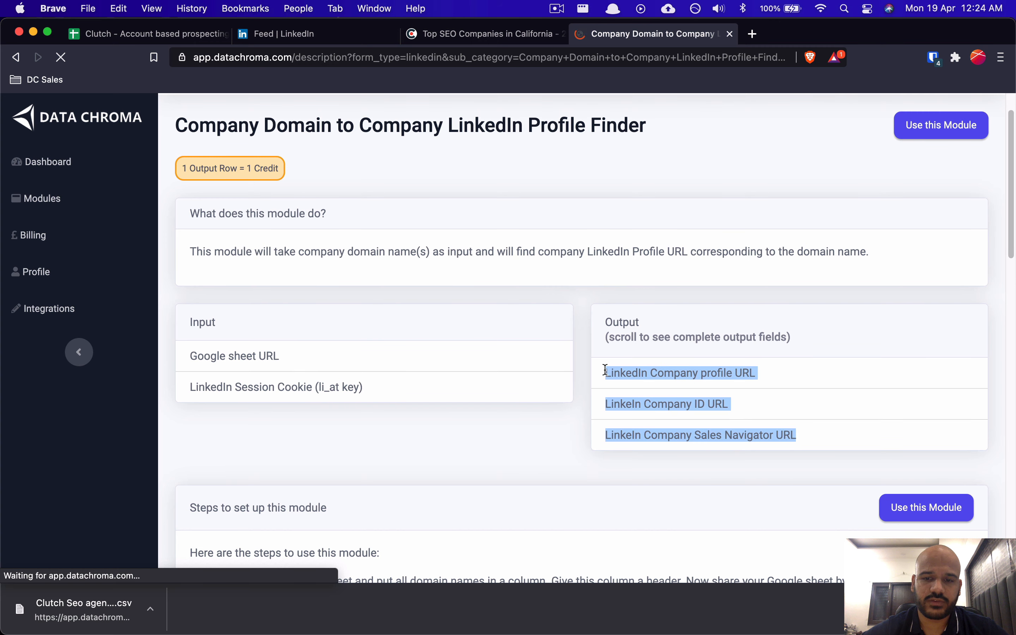
click(546, 355)
scroll(546, 355, up, 2)
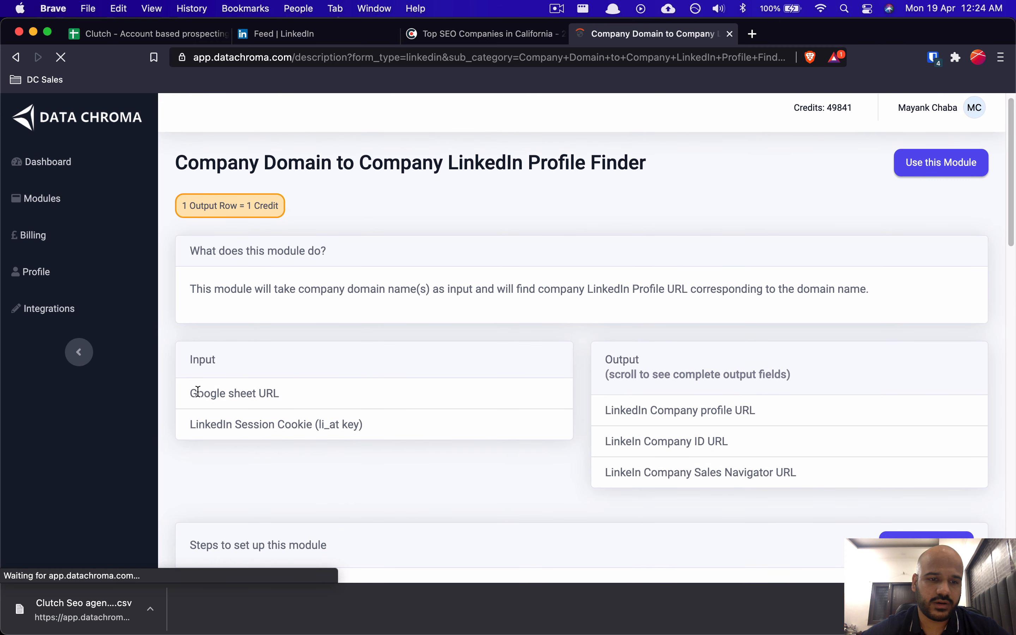
drag(606, 410, 795, 472)
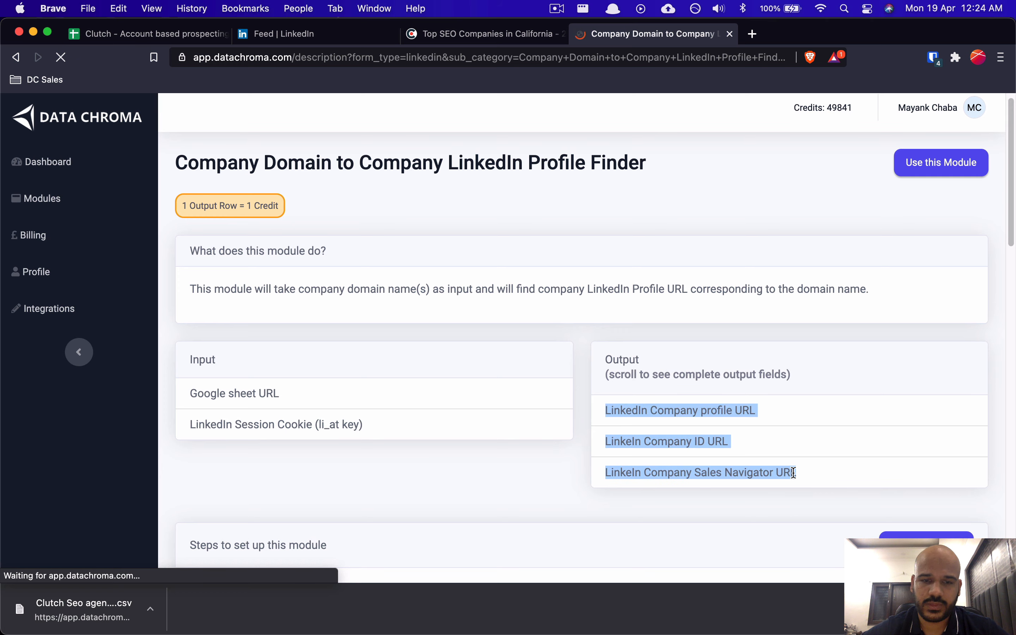
click(720, 454)
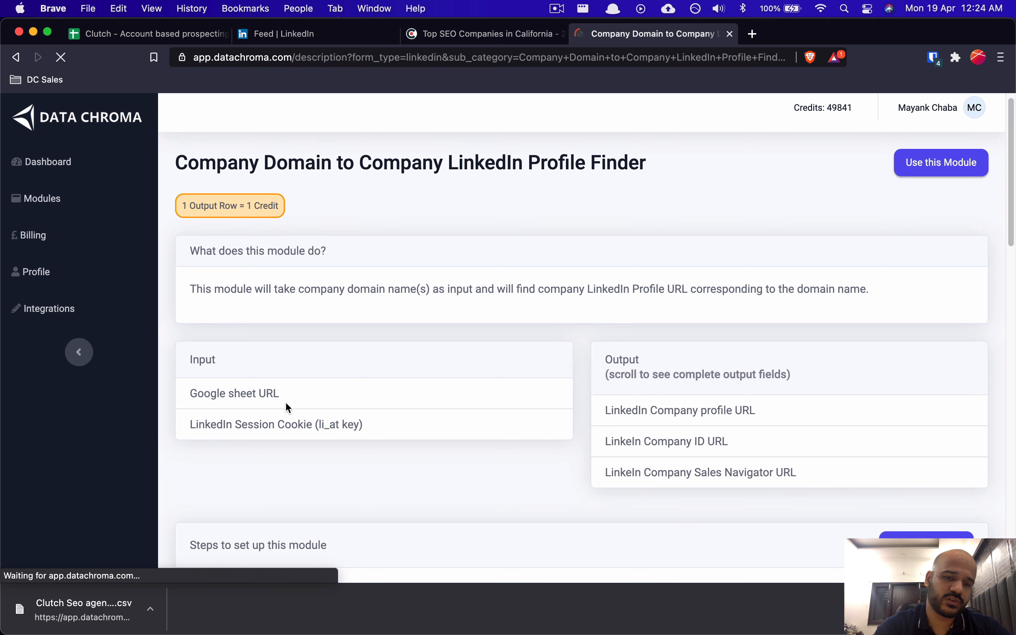
scroll(285, 401, down, 9)
scroll(285, 401, up, 10)
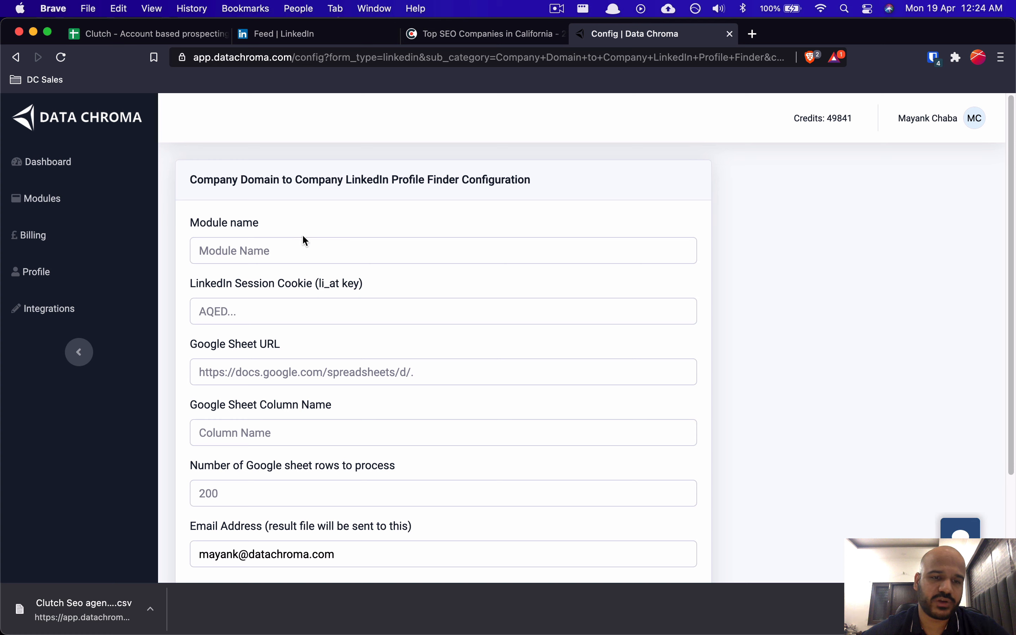
Step: Enter 'SEO Agencies Clutch - Company LinkedIn Finder' as the module name, then move to the LinkedIn Session Cookie field
click(281, 241)
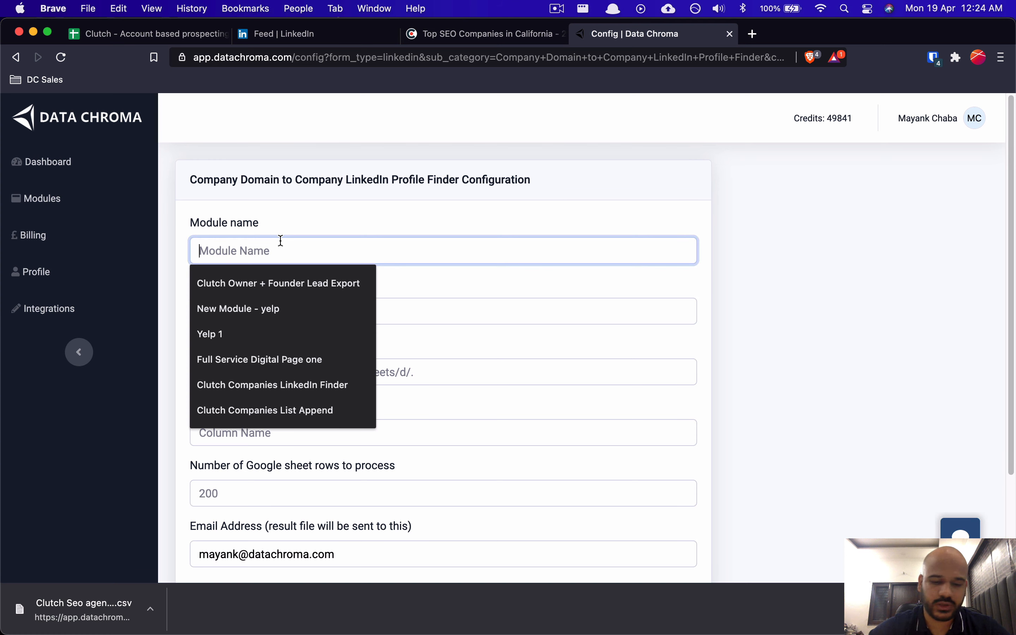
text(SEO)
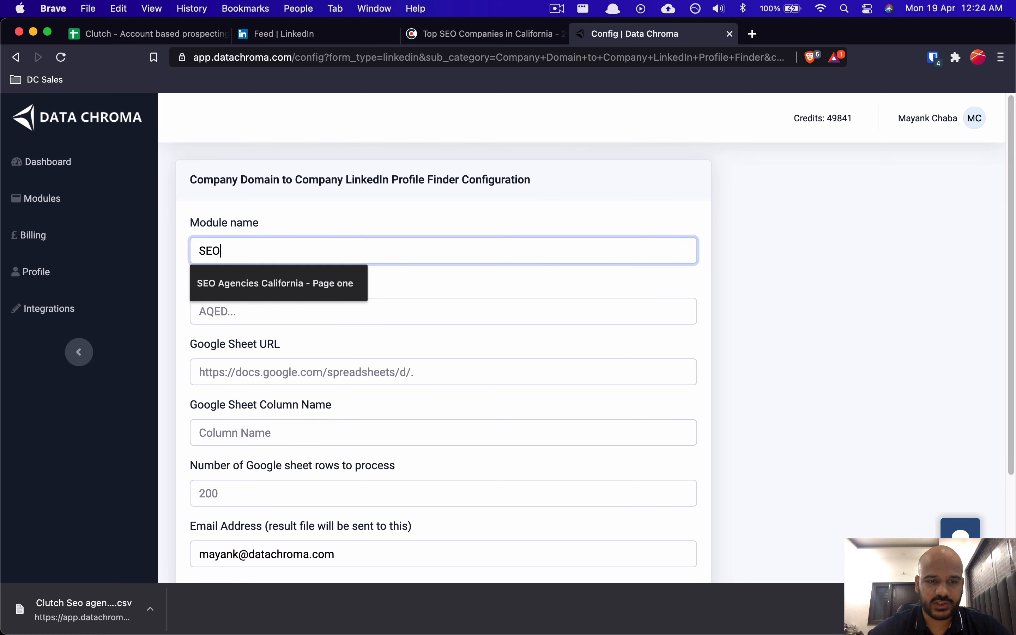
text( Agencies)
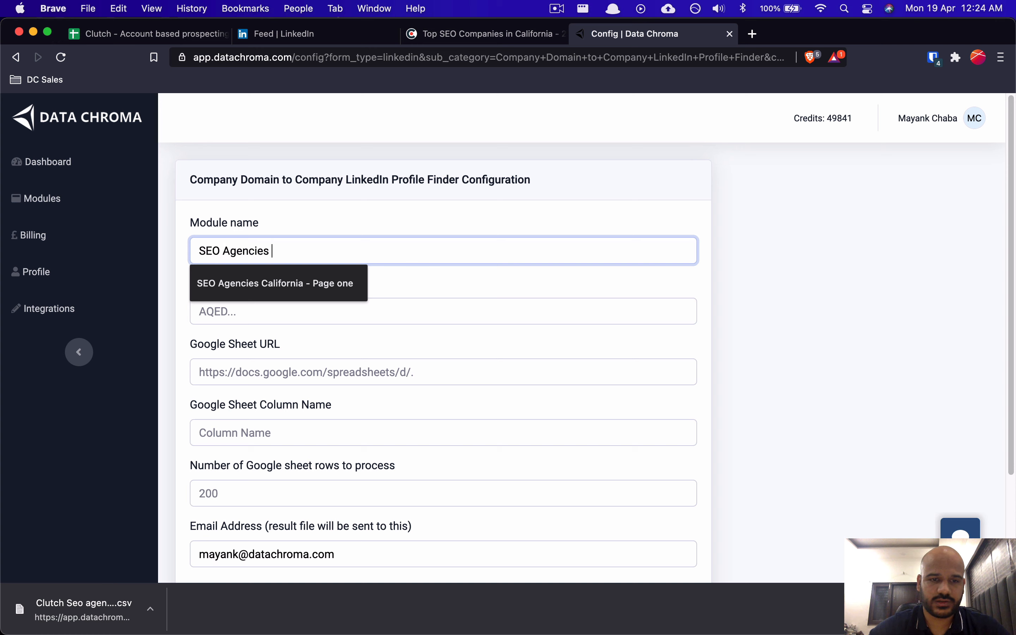
text( Clutch - )
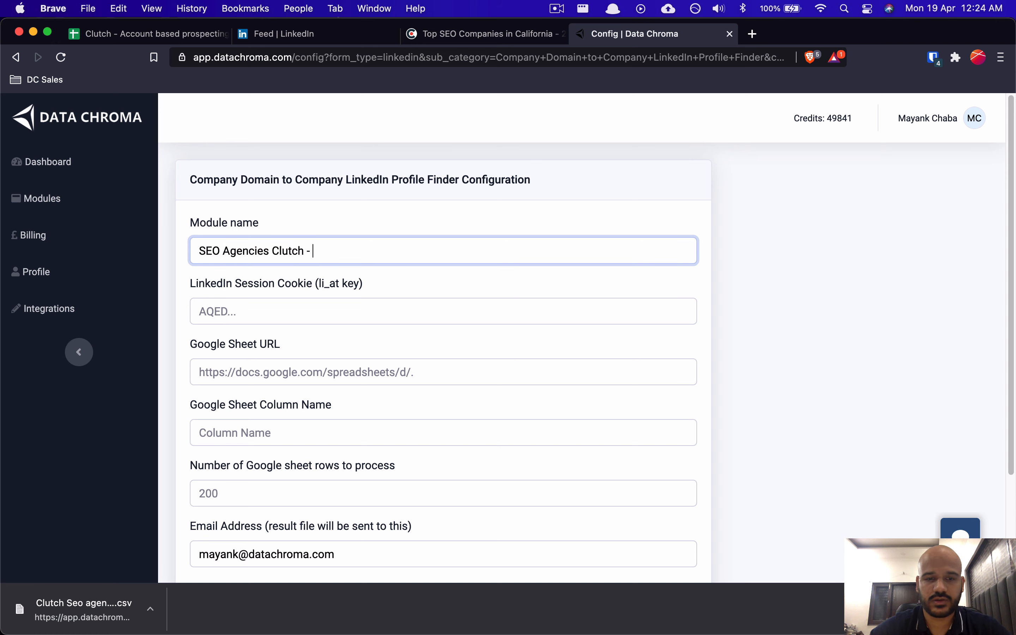
text(Do)
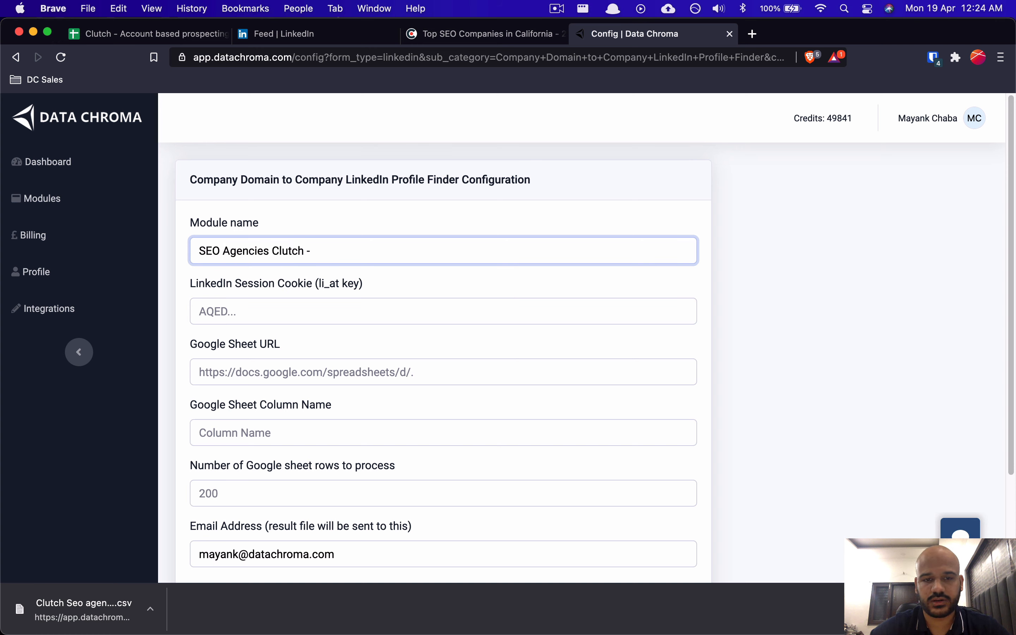
text(Company Linked)
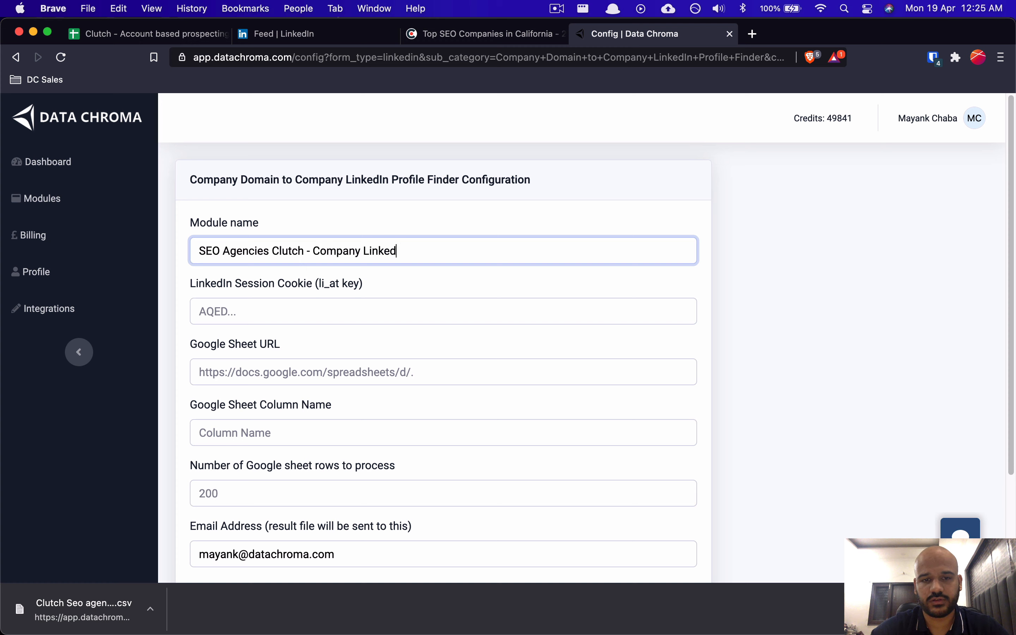
text(In Finder)
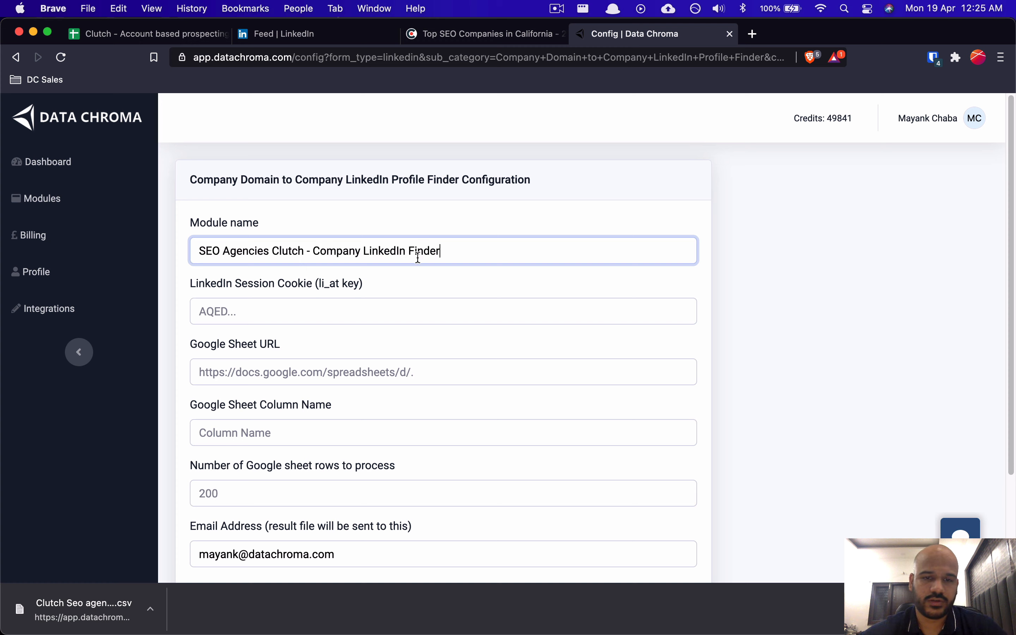
click(384, 316)
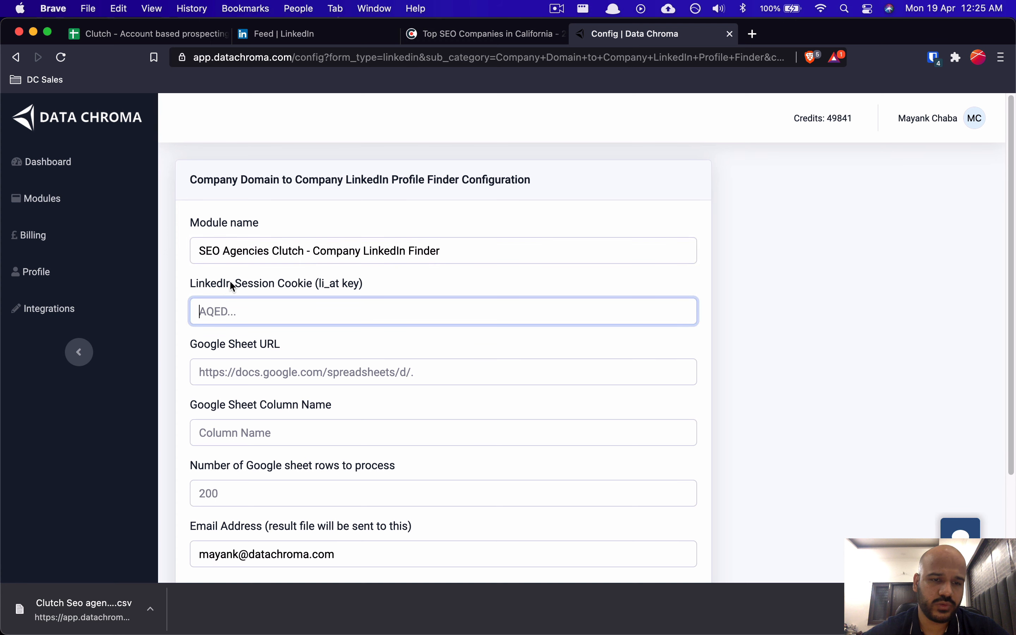
drag(190, 279, 365, 284)
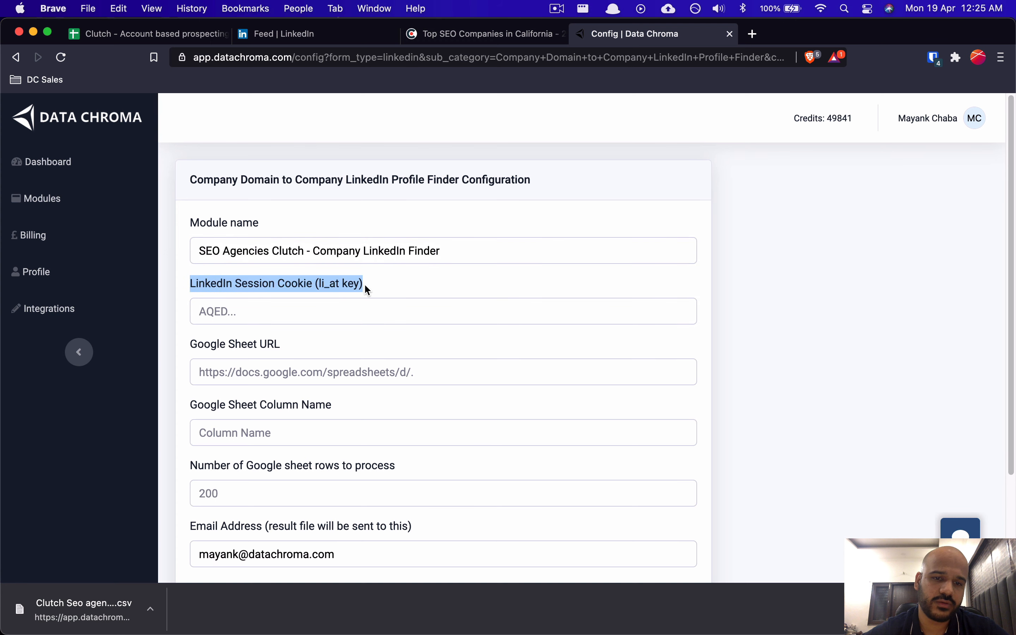
click(365, 286)
Step: Load linkedin.com in a new tab and close the old LinkedIn feed tab
key(super+t)
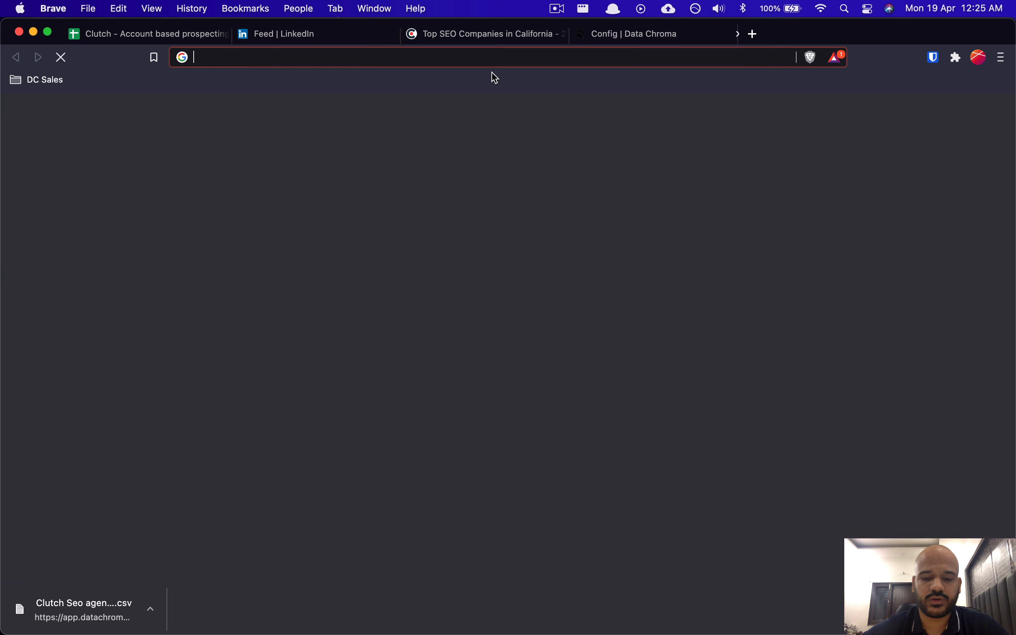
text(linkedin.)
key(Return)
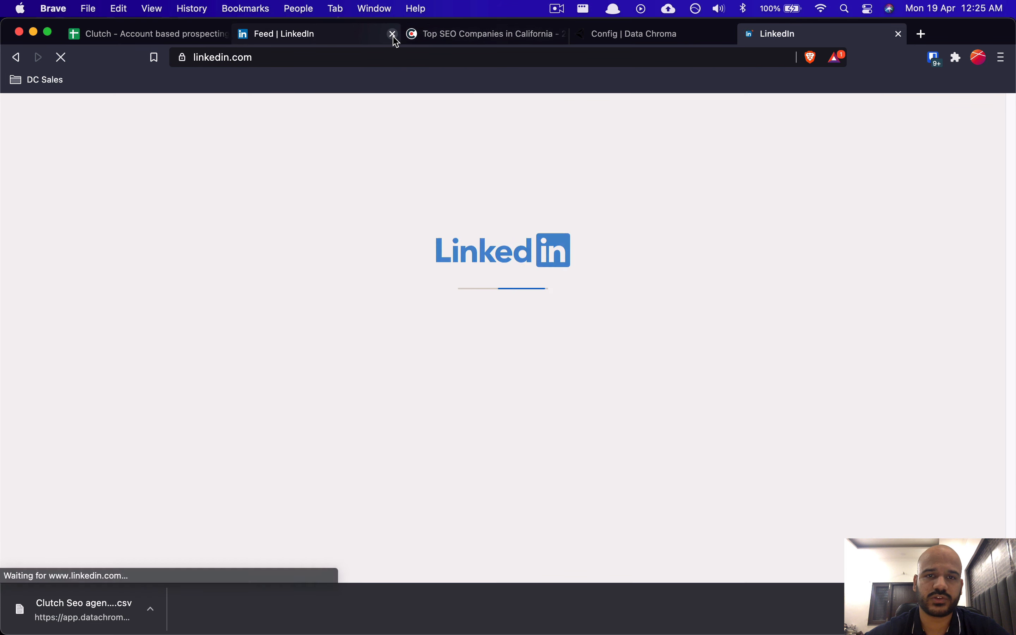
click(394, 36)
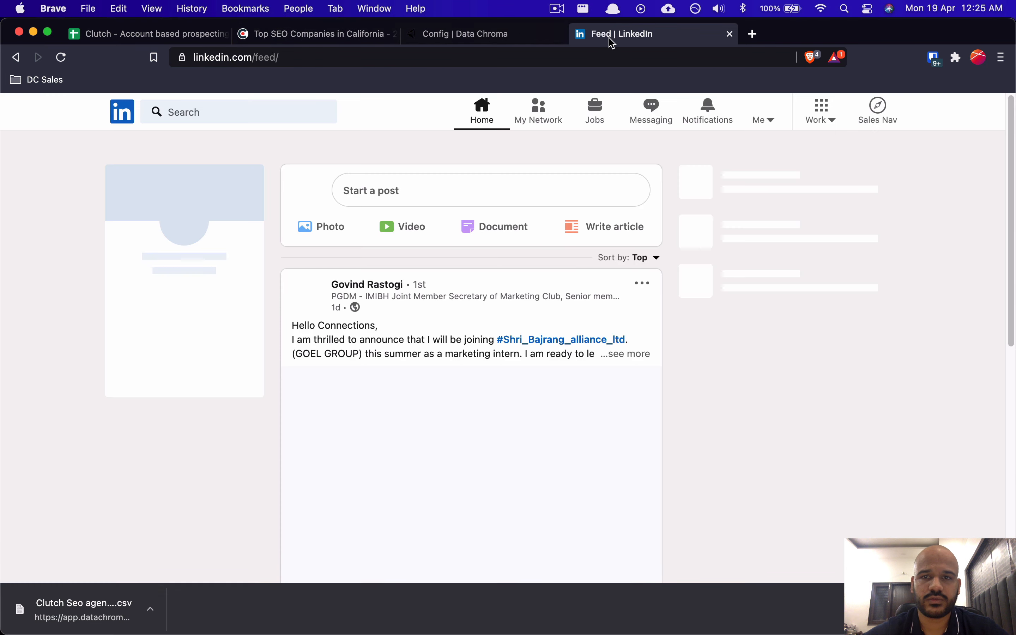
Step: In developer tools, show linkedin.com's cookies under Application and select li_at to reveal its value
right_click(53, 326)
click(70, 483)
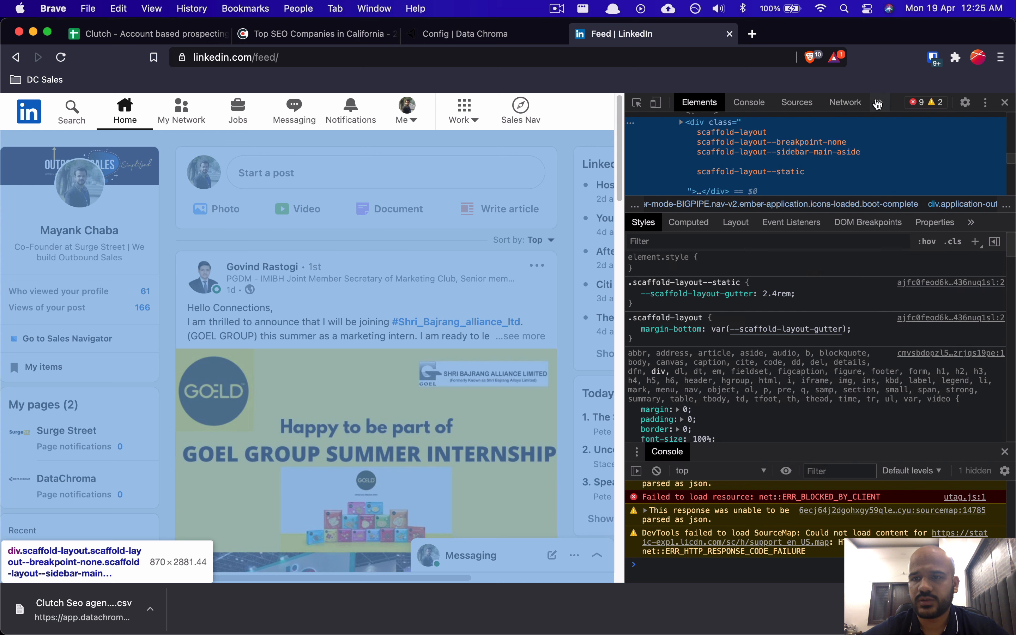
click(879, 103)
click(902, 151)
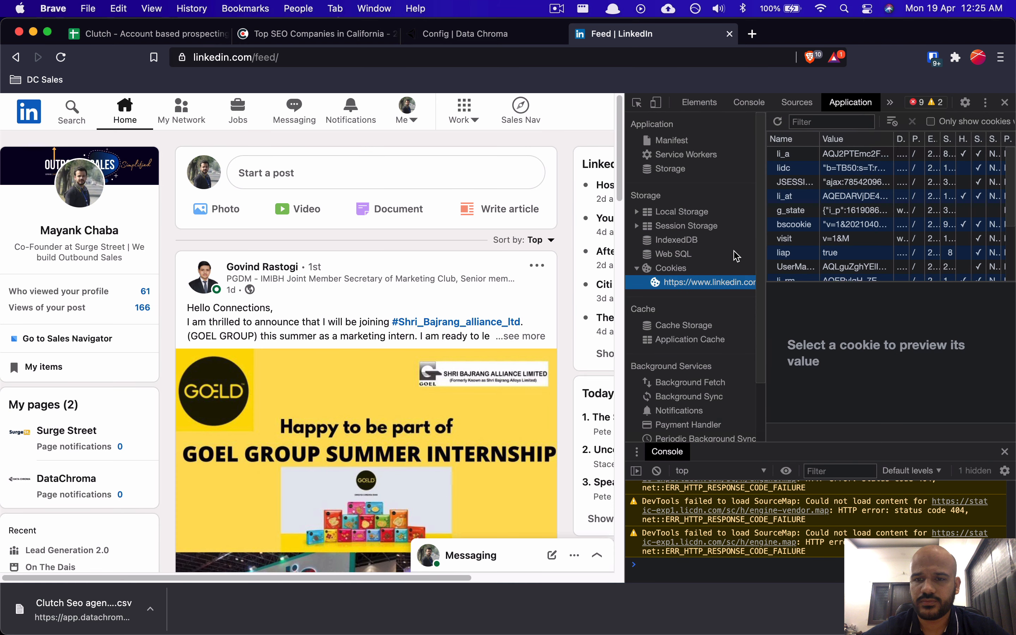
click(680, 271)
click(682, 282)
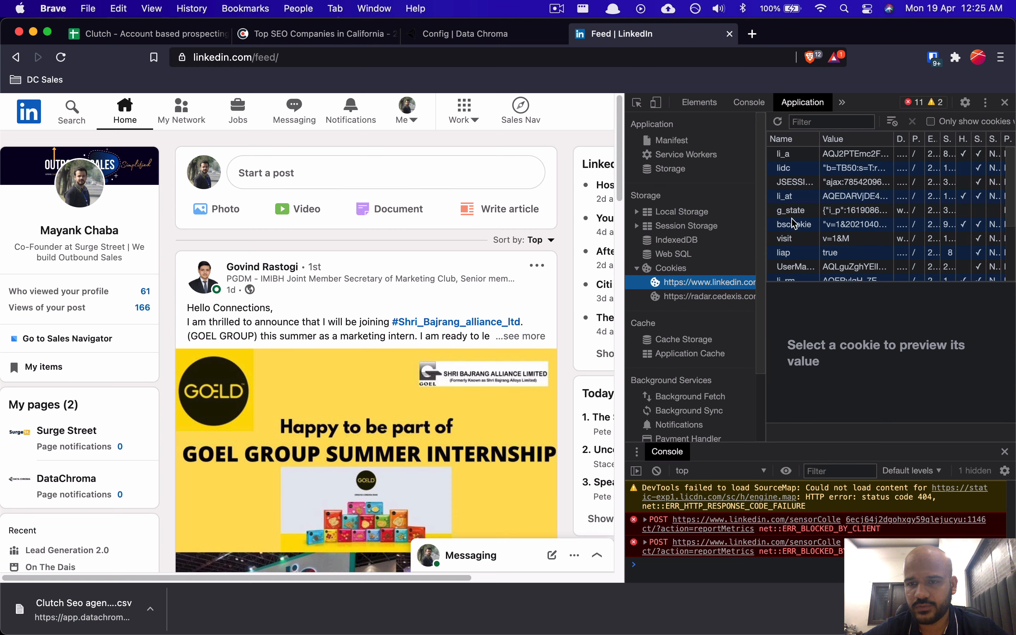
click(798, 197)
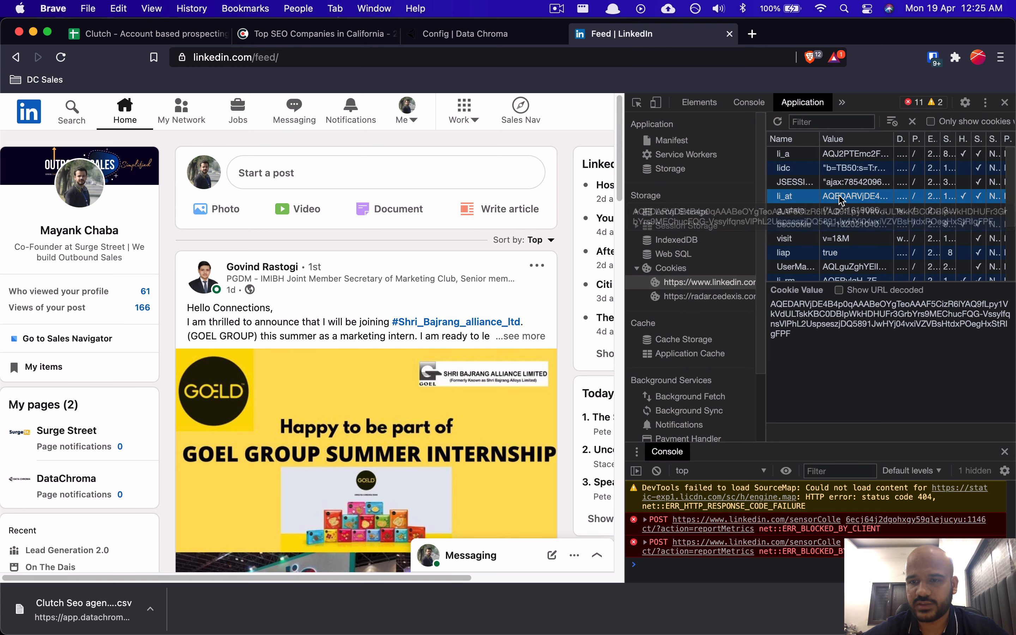
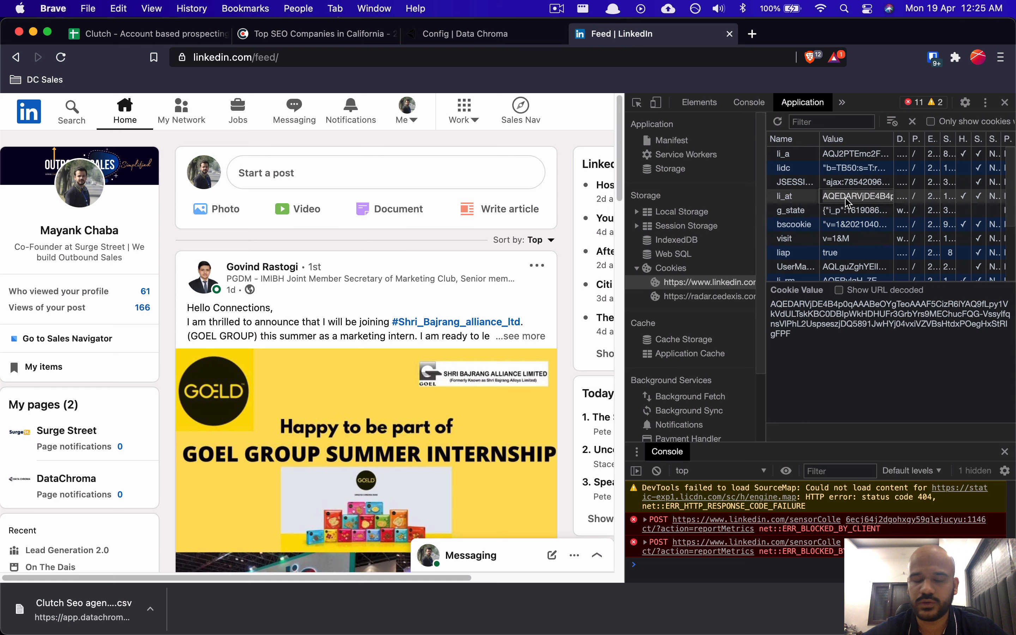
Step: Switch to the Notion Clutch lead-finding notes and bring the Process checklist into view
key(super+Tab)
scroll(329, 363, down, 1)
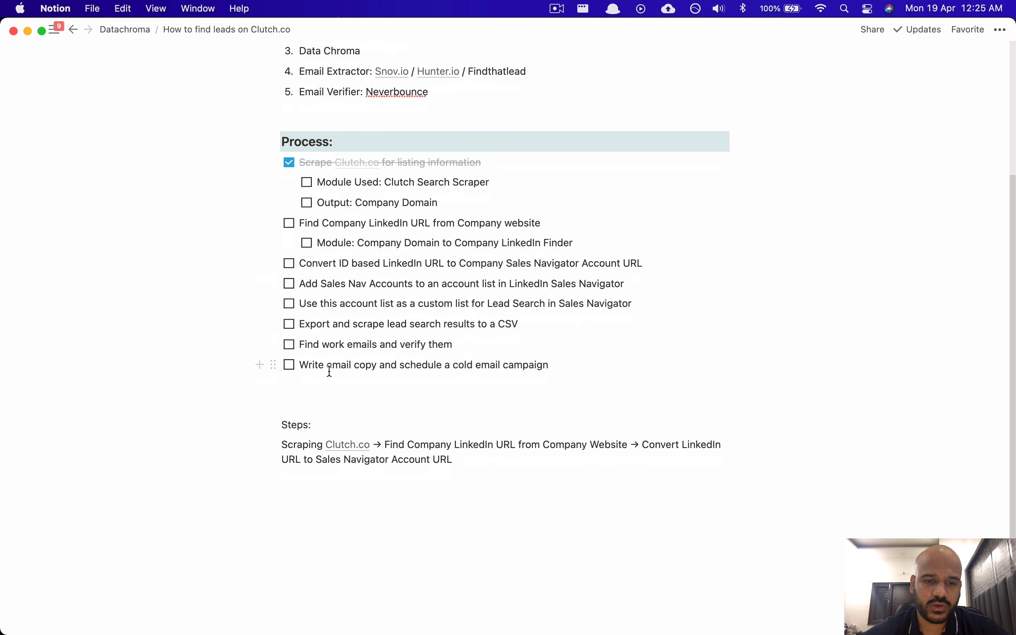
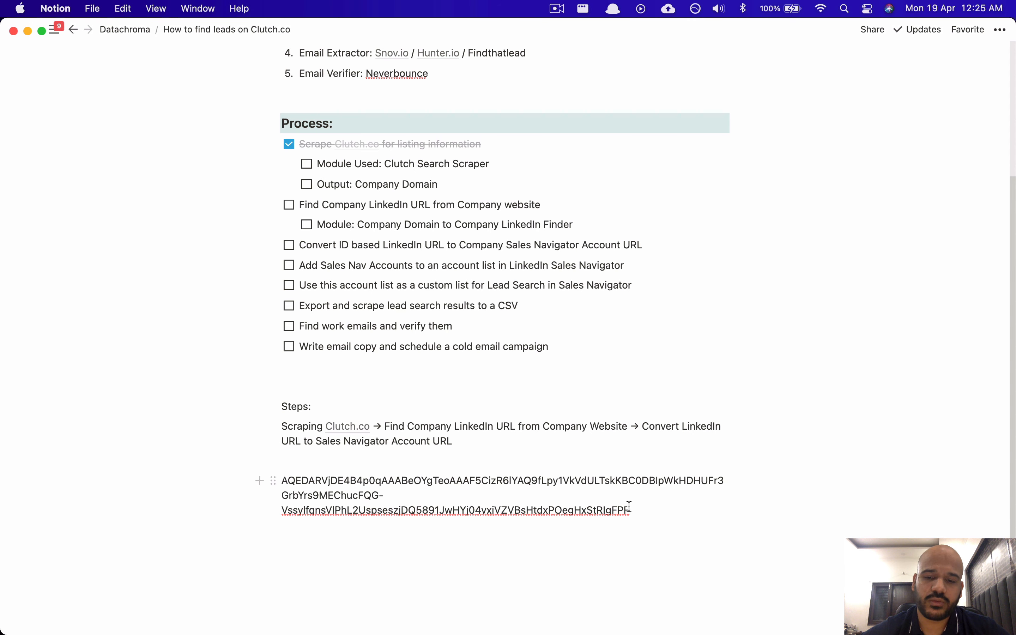
Step: Leave the pasted LinkedIn session token in the Notion page and switch to the browser
drag(630, 507, 574, 481)
click(460, 488)
scroll(351, 492, up, 1)
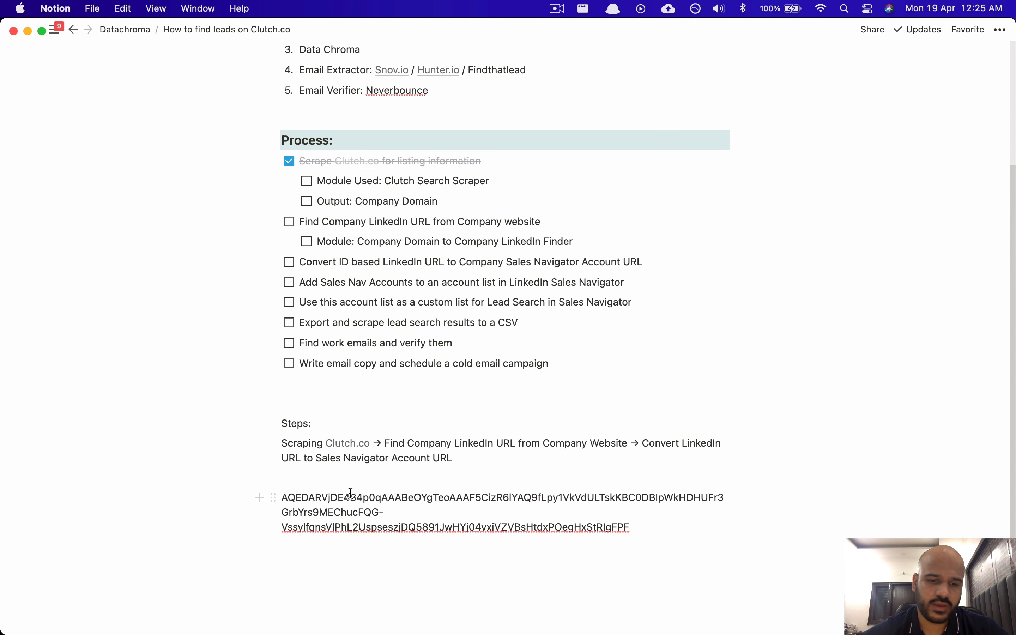
key(super+Tab)
Step: Paste the saved li_at session cookie into Data Chroma's LinkedIn Session Cookie field
click(483, 34)
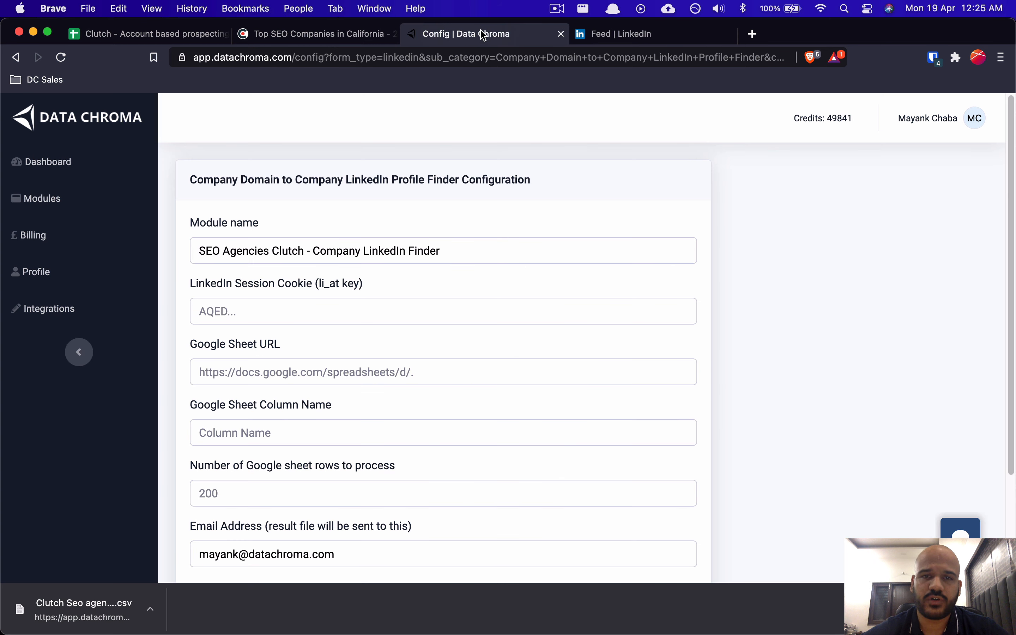
click(255, 311)
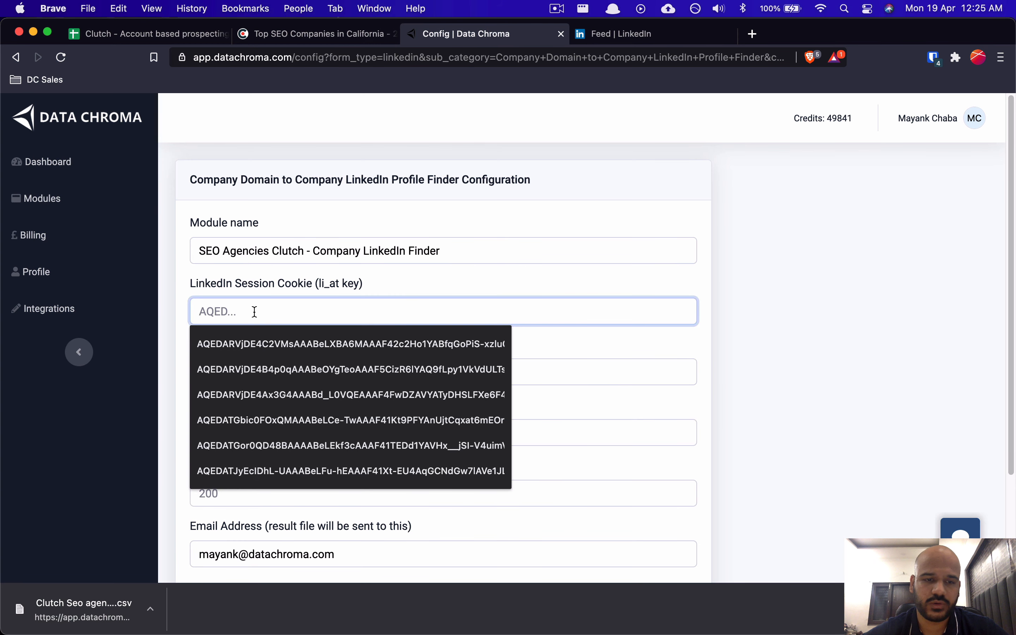
key(super+v)
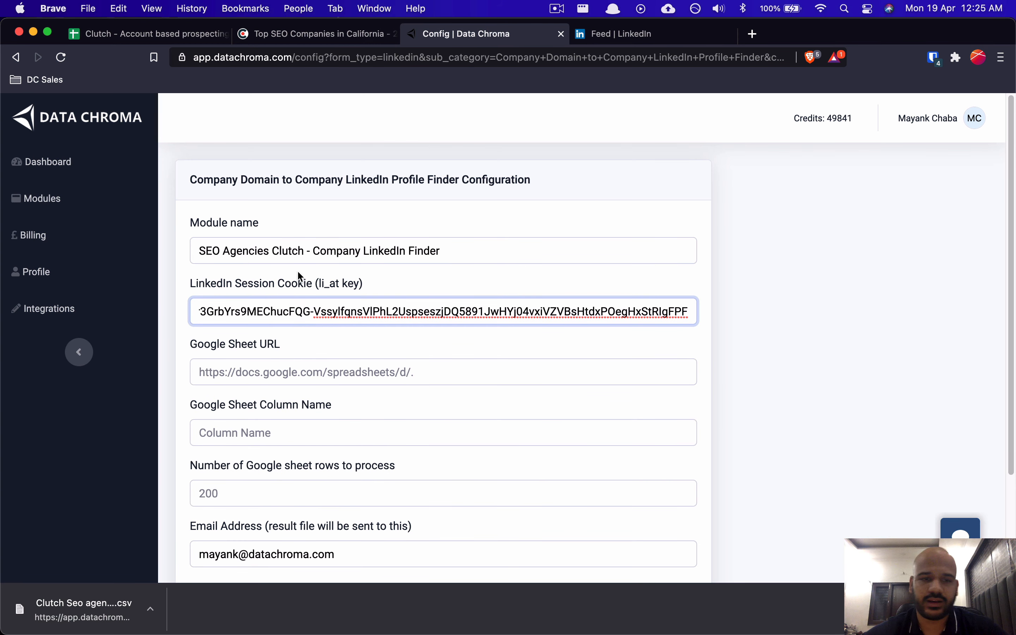
Step: Look over the still-empty Google Sheet URL field, then go to the Clutch spreadsheet
click(269, 372)
click(280, 357)
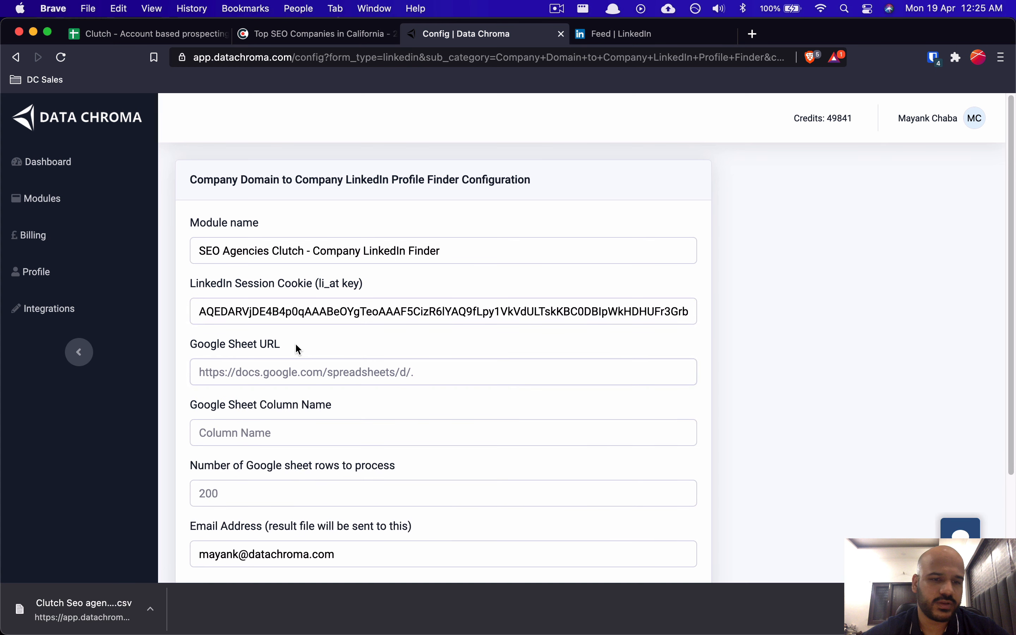
drag(194, 345, 283, 346)
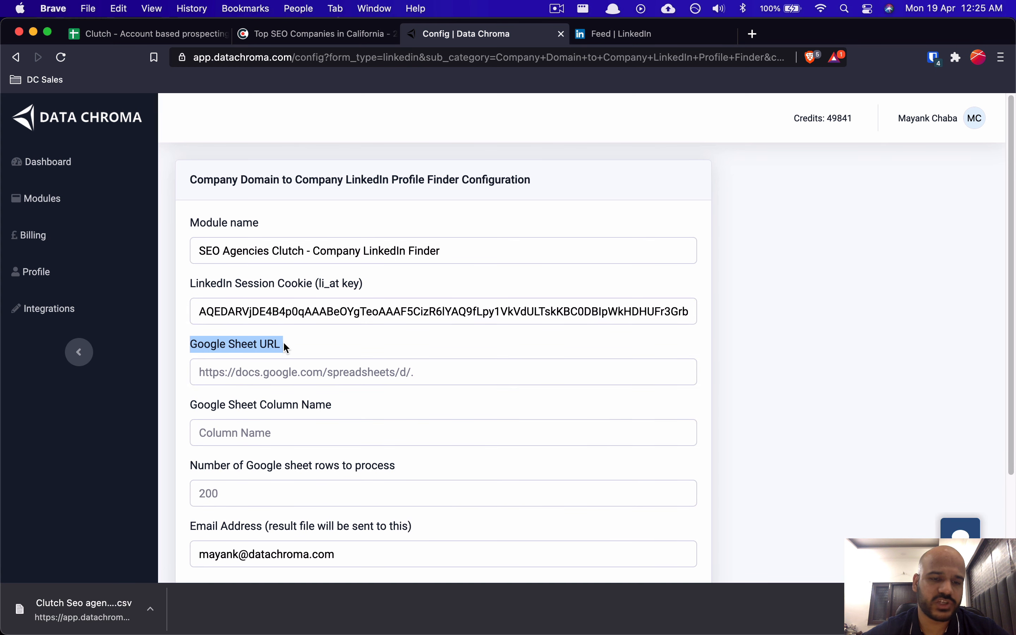
click(292, 349)
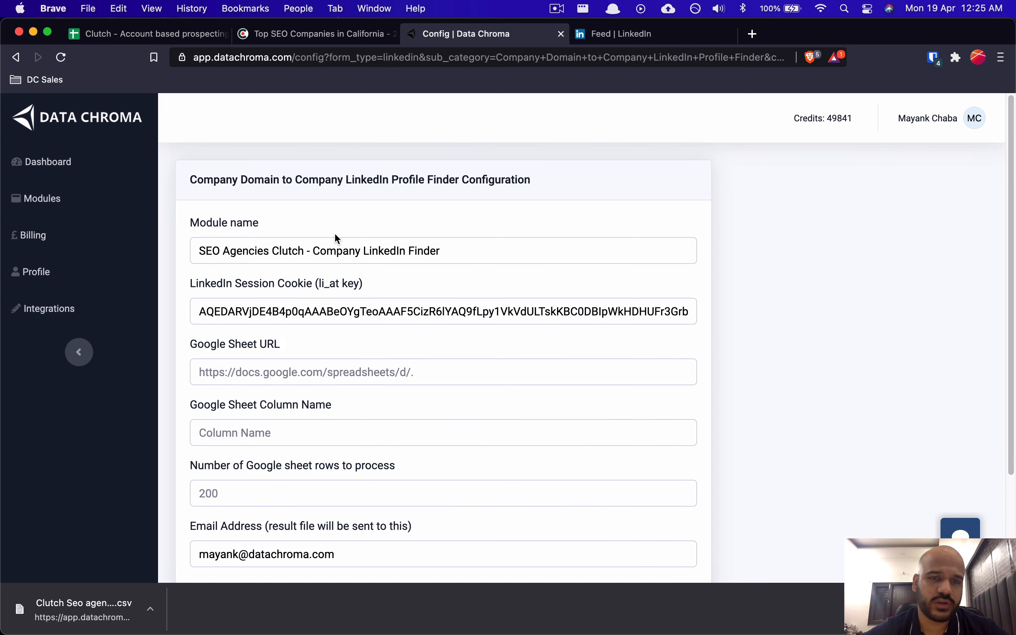
click(113, 39)
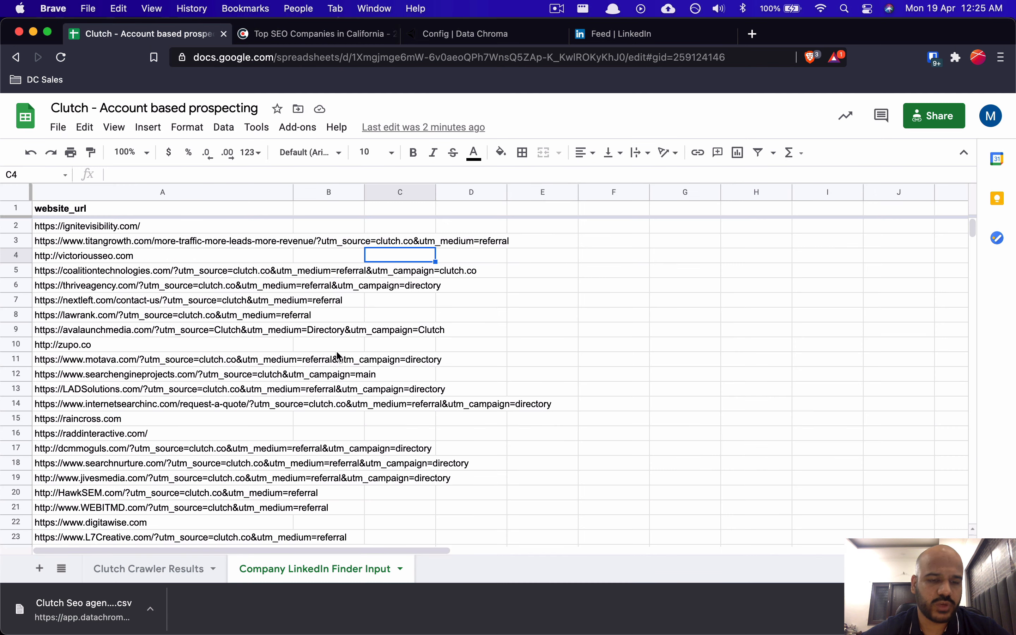
Step: Review the website URLs in column A, cells A2 through A41
click(189, 300)
key(Up)
key(Up)
key(Up)
key(Up)
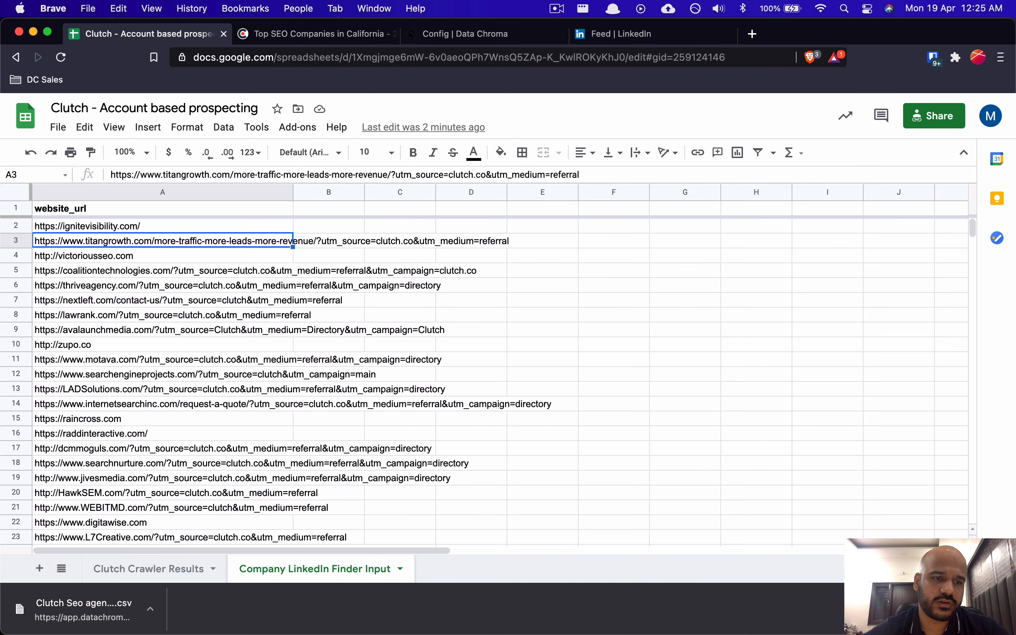
key(Up)
key(super+shift+Down)
key(Up)
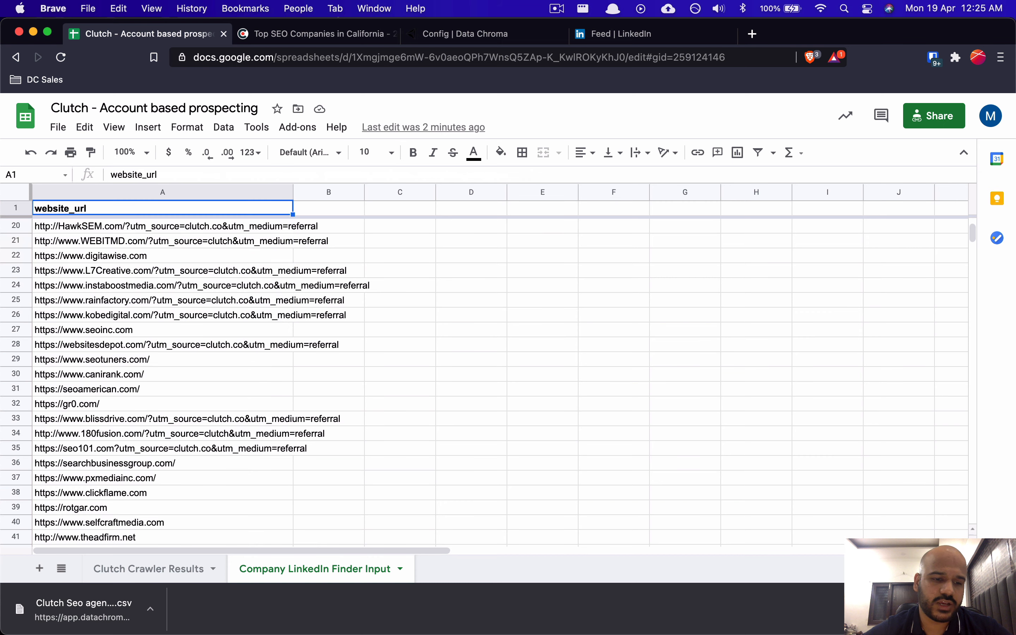
key(Down)
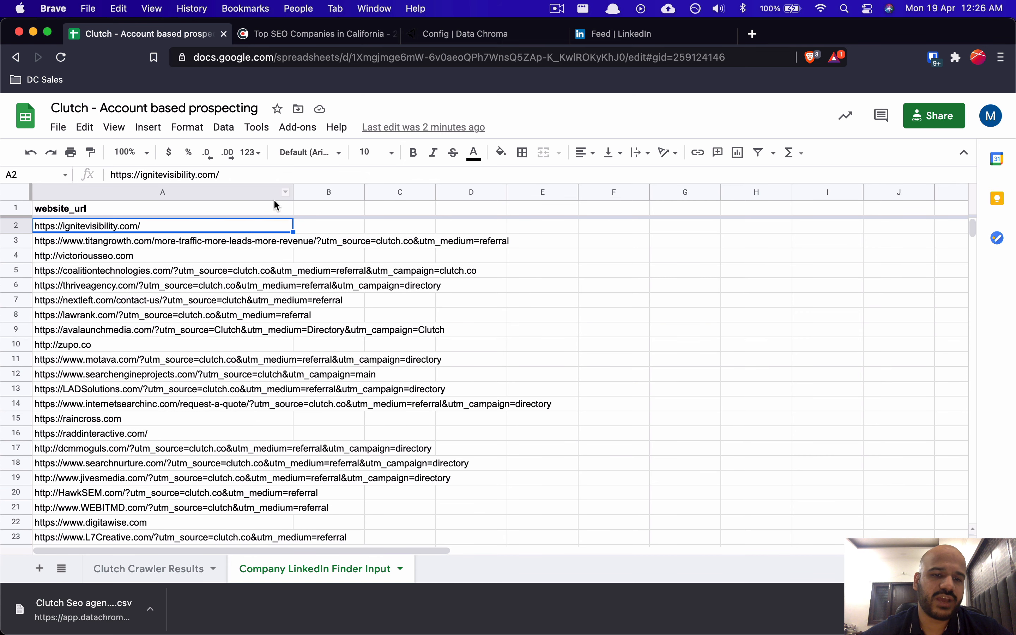
Step: Compare Clutch Crawler Results' website_url column C, then drag Company LinkedIn Finder Input to first position
click(172, 569)
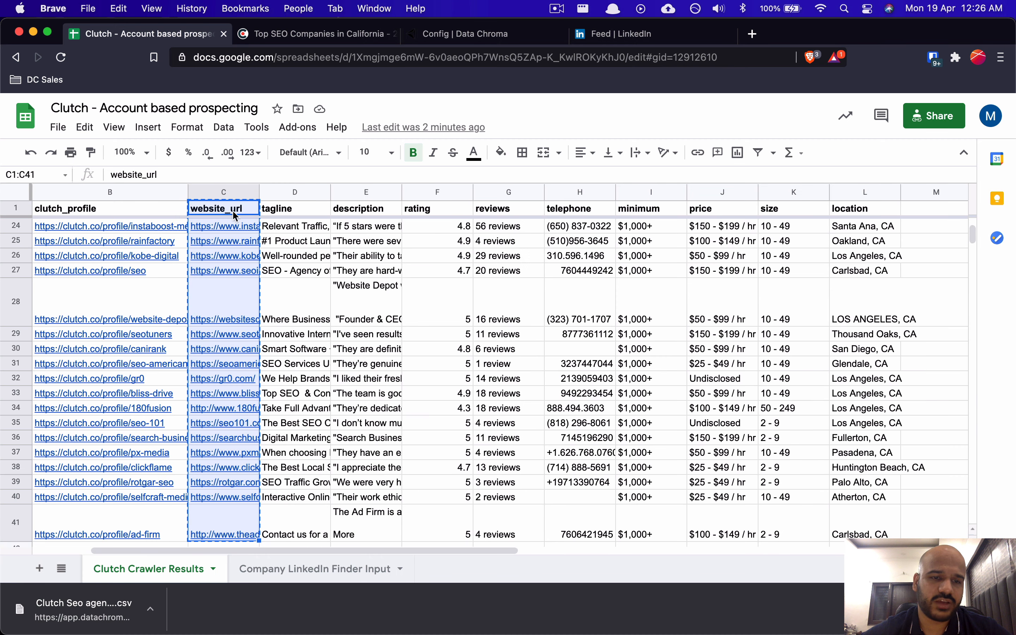
click(137, 229)
key(Right)
key(ctrl+Up)
key(Down)
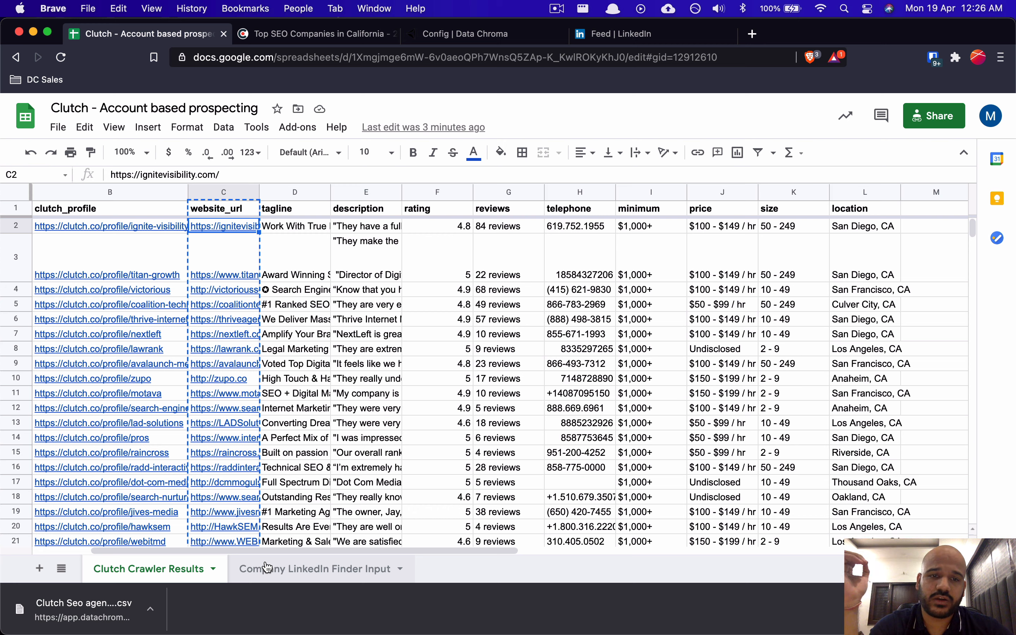
click(318, 571)
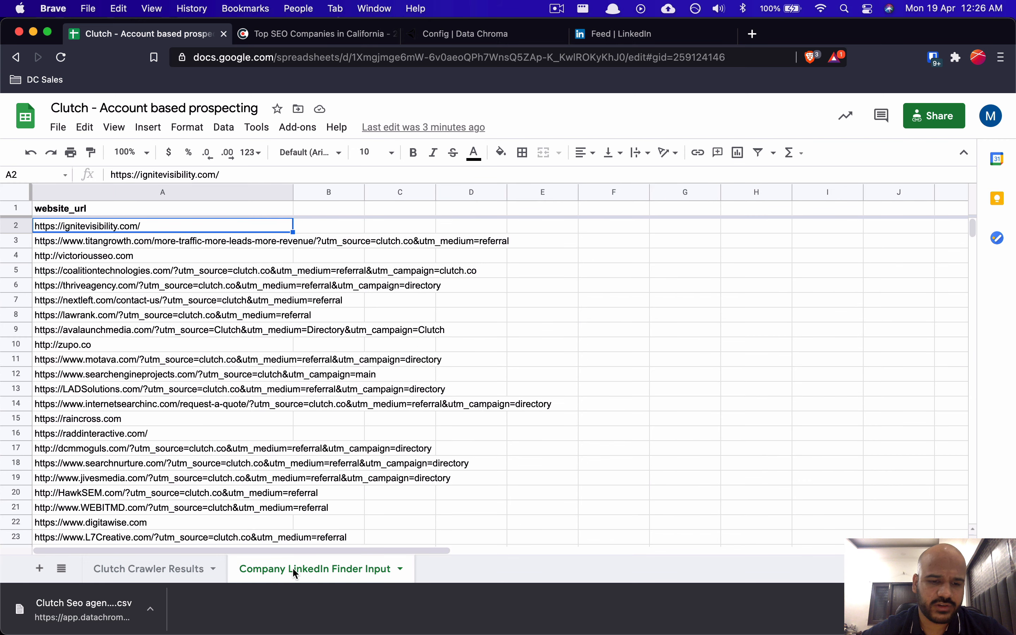
drag(295, 572, 180, 569)
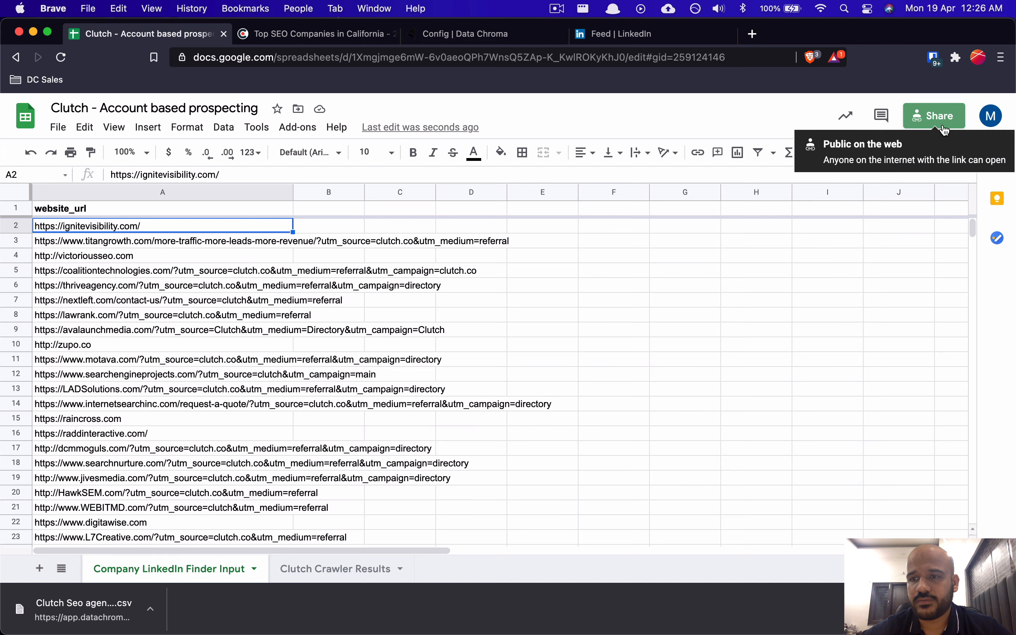
Step: Copy the spreadsheet's anyone-can-view link from the Share dialog and return to Data Chroma
click(934, 116)
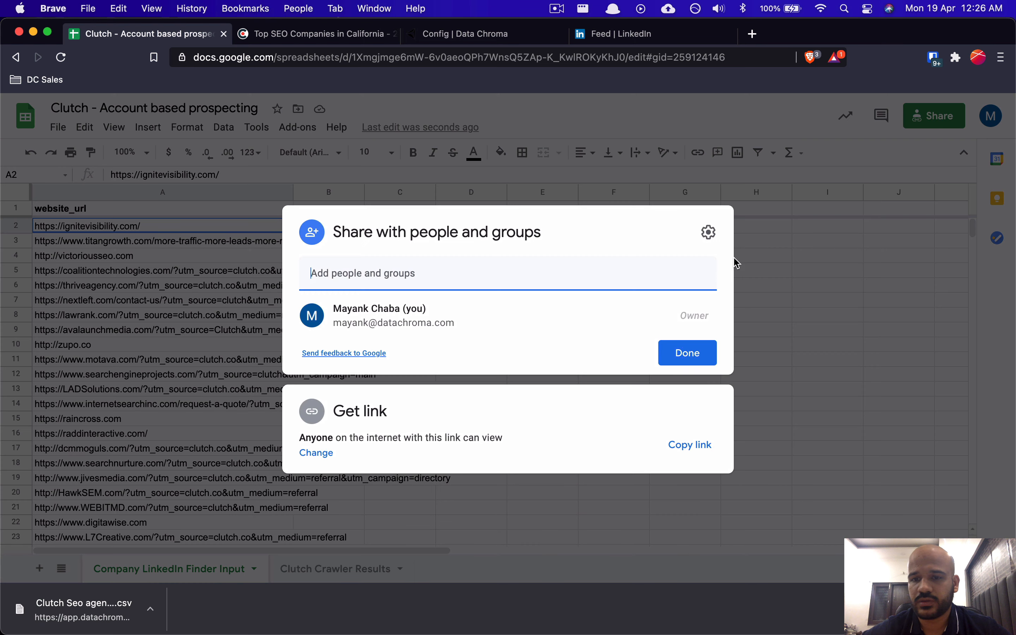
click(682, 444)
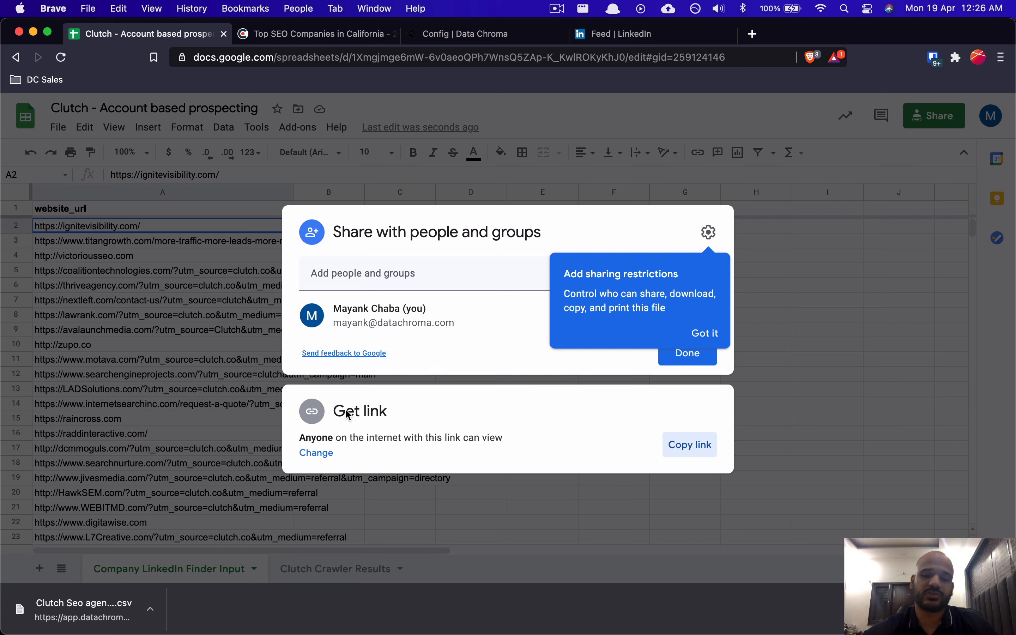
click(715, 336)
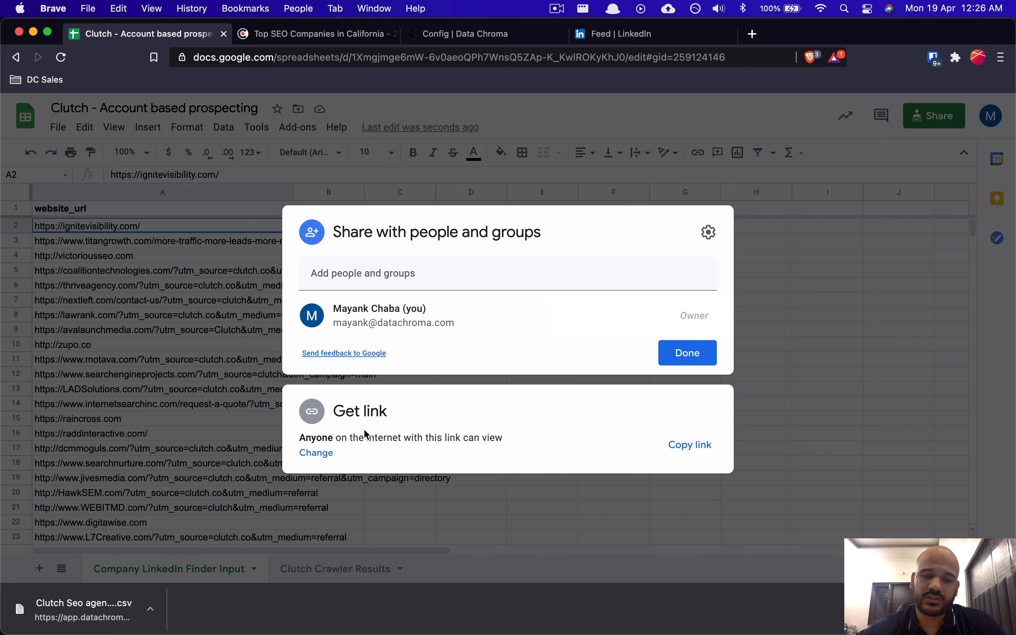
click(698, 446)
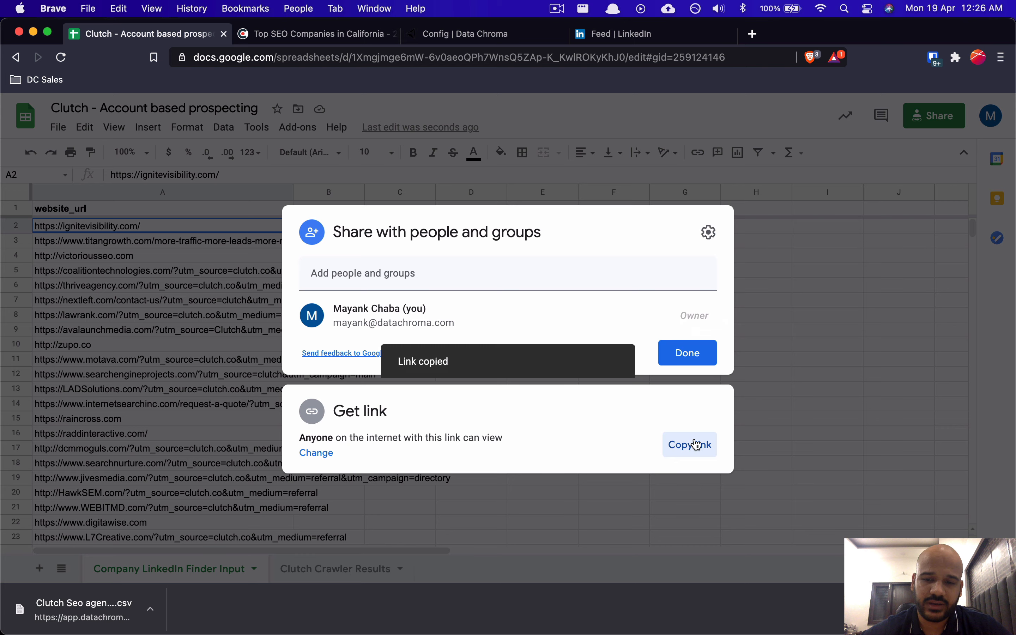
click(782, 370)
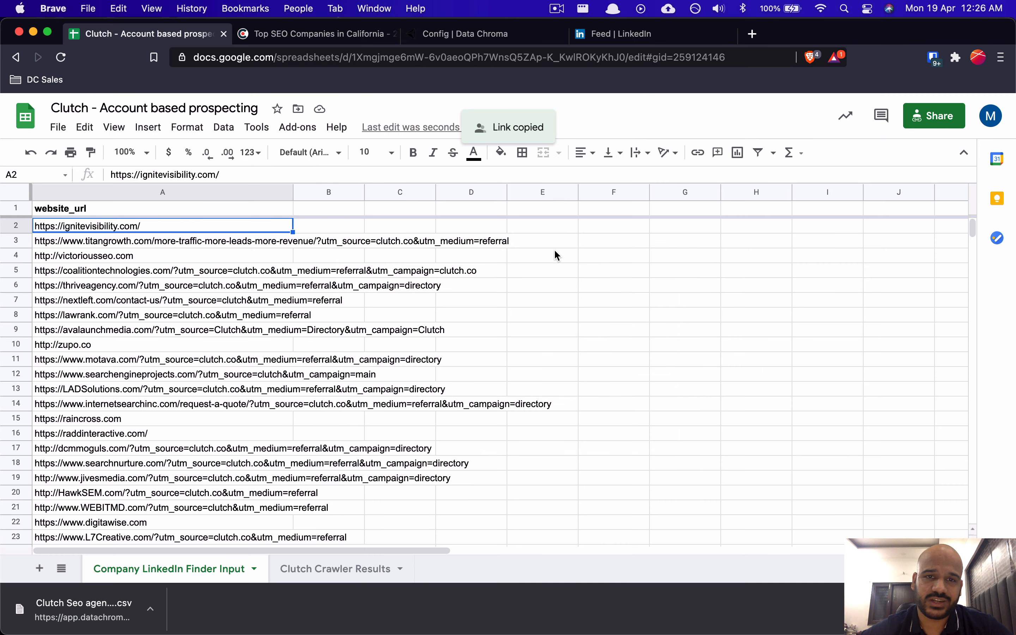
click(477, 42)
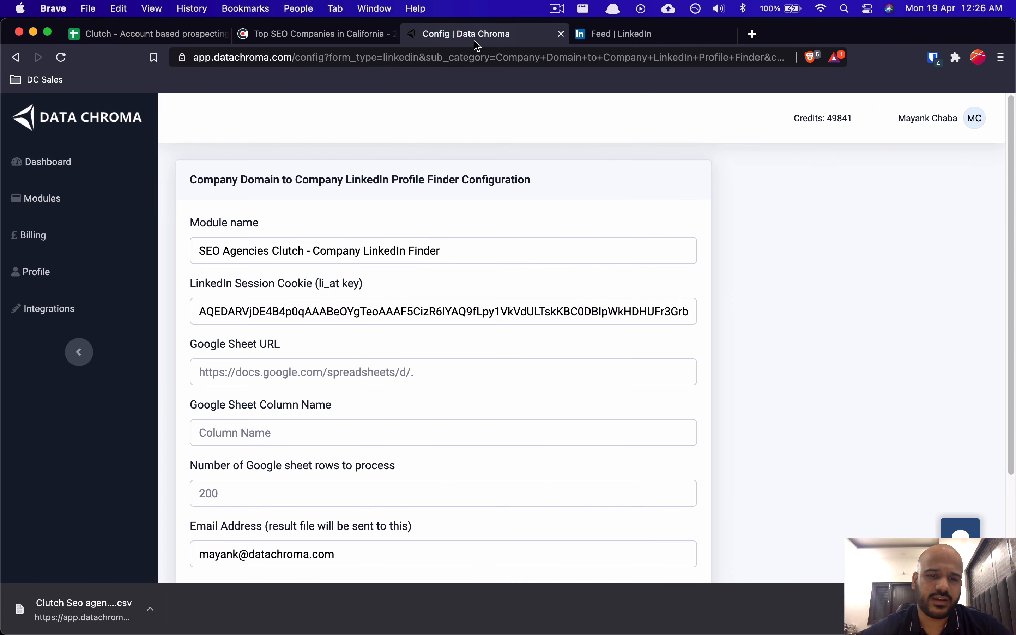
Step: Paste the spreadsheet link as Google Sheet URL and website_url as the column name
click(264, 366)
key(super+v)
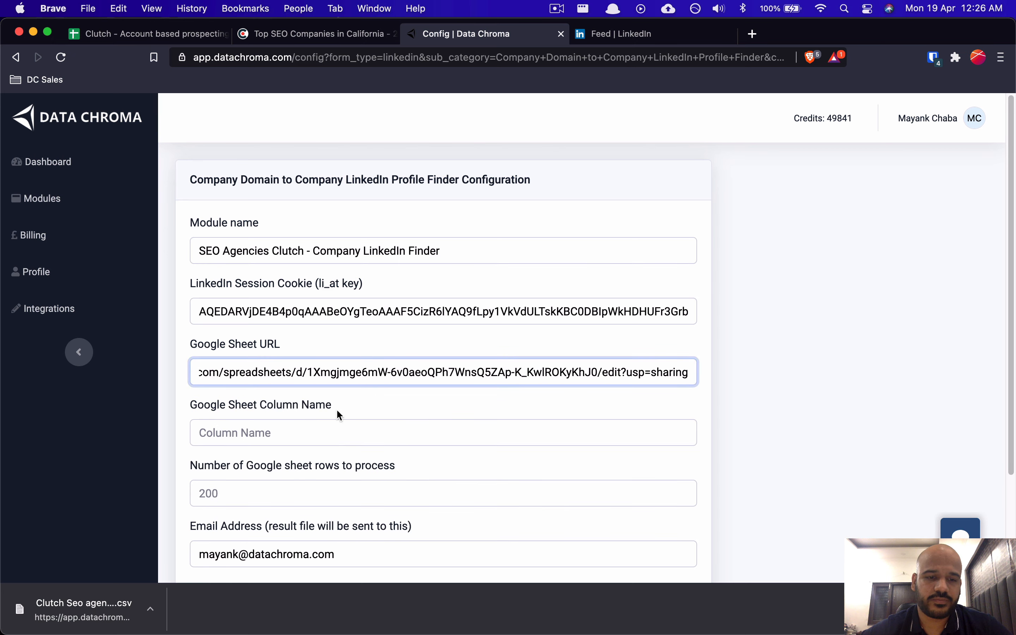
click(290, 421)
drag(196, 406, 220, 406)
click(301, 404)
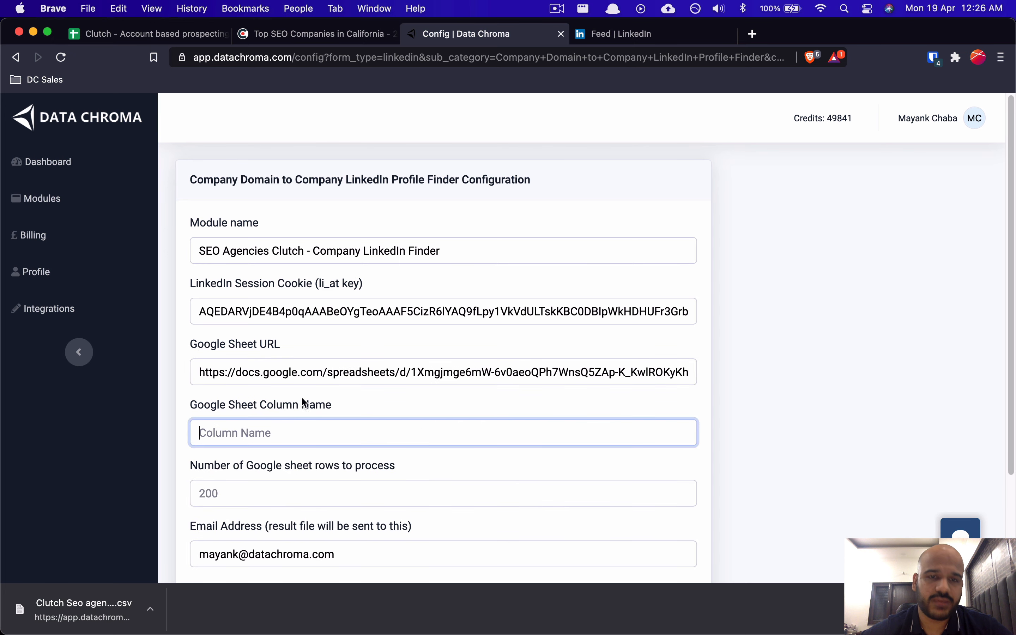
click(157, 33)
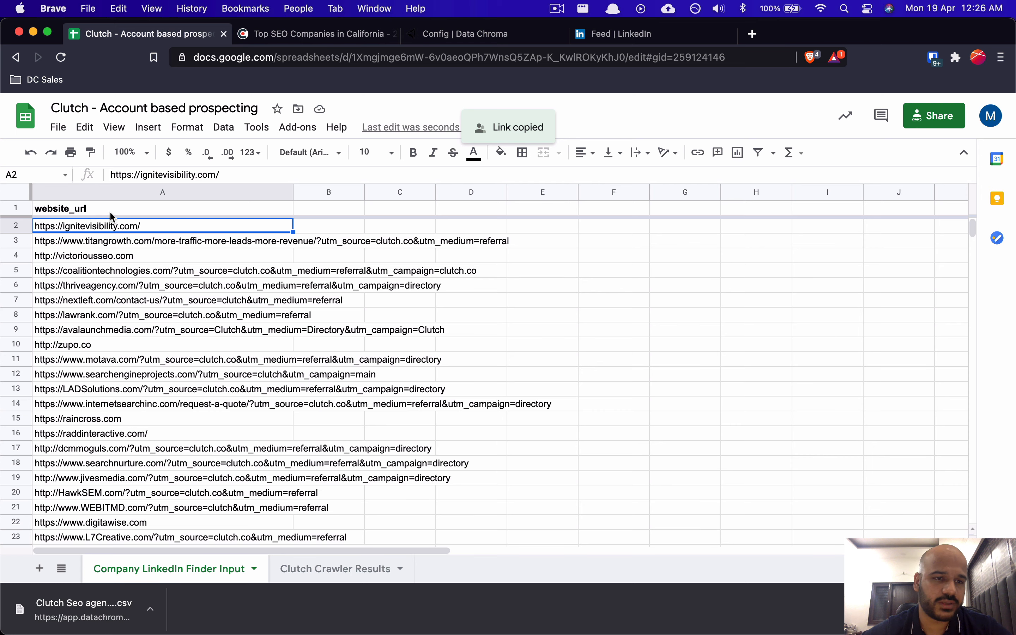
click(424, 33)
key(super+v)
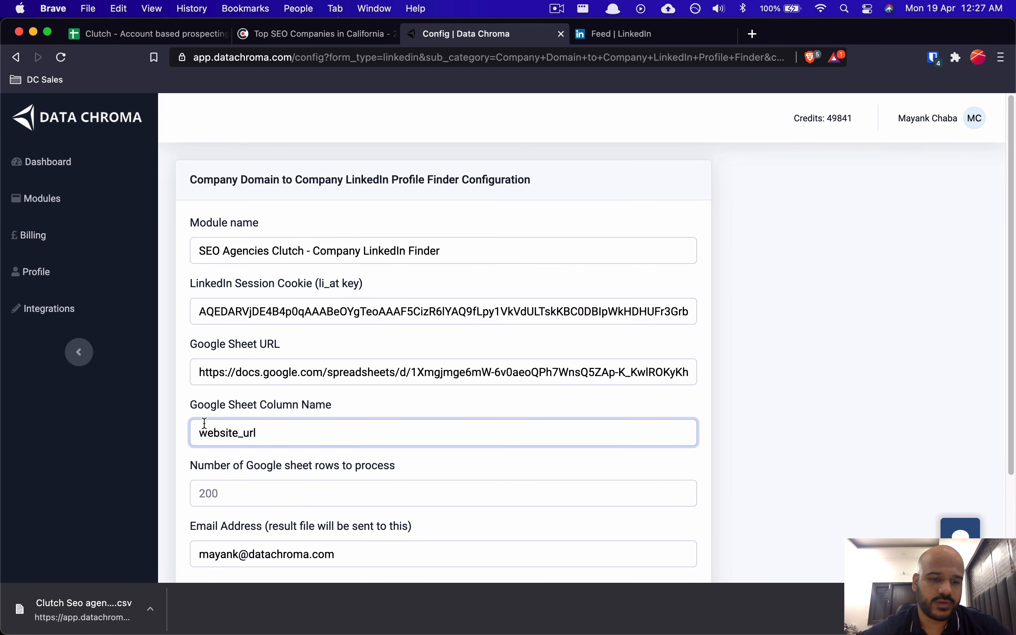
Step: Confirm in the spreadsheet how many URLs to process, rows A2 through A41
drag(246, 465, 400, 463)
click(410, 463)
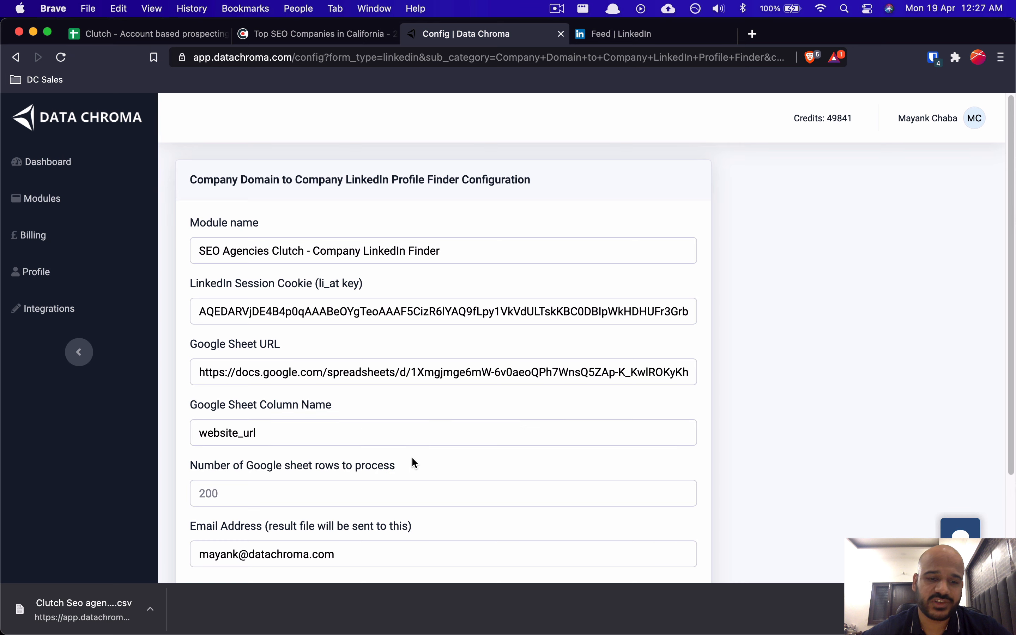
click(178, 40)
click(181, 226)
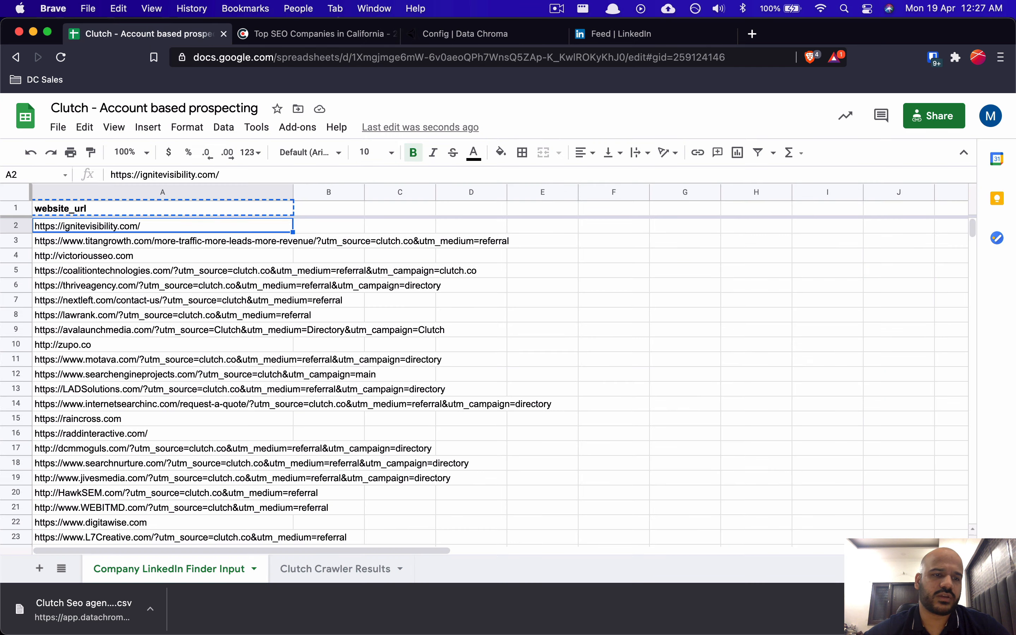
key(super+shift+Down)
key(Up)
key(Down)
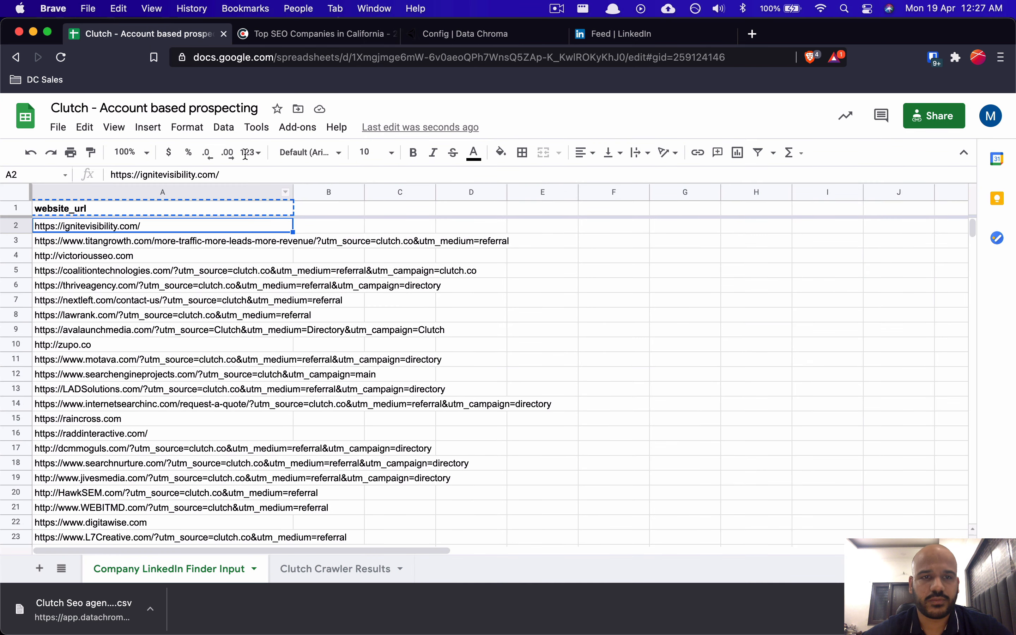
click(446, 34)
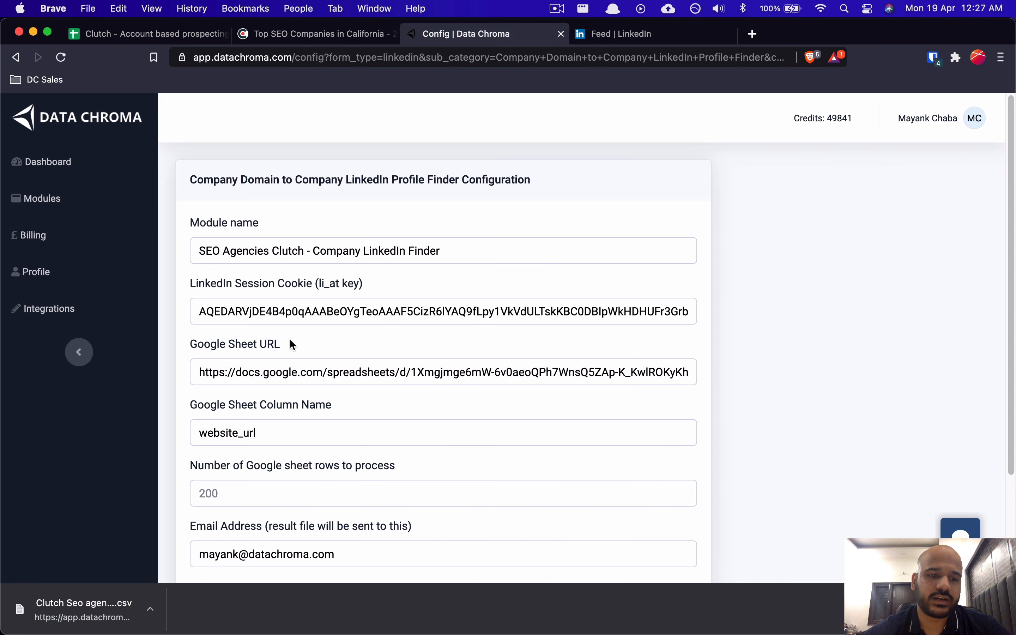
Step: Fill in the rows-to-process field, check the results e-mail setting, and save with Next
click(223, 495)
click(400, 465)
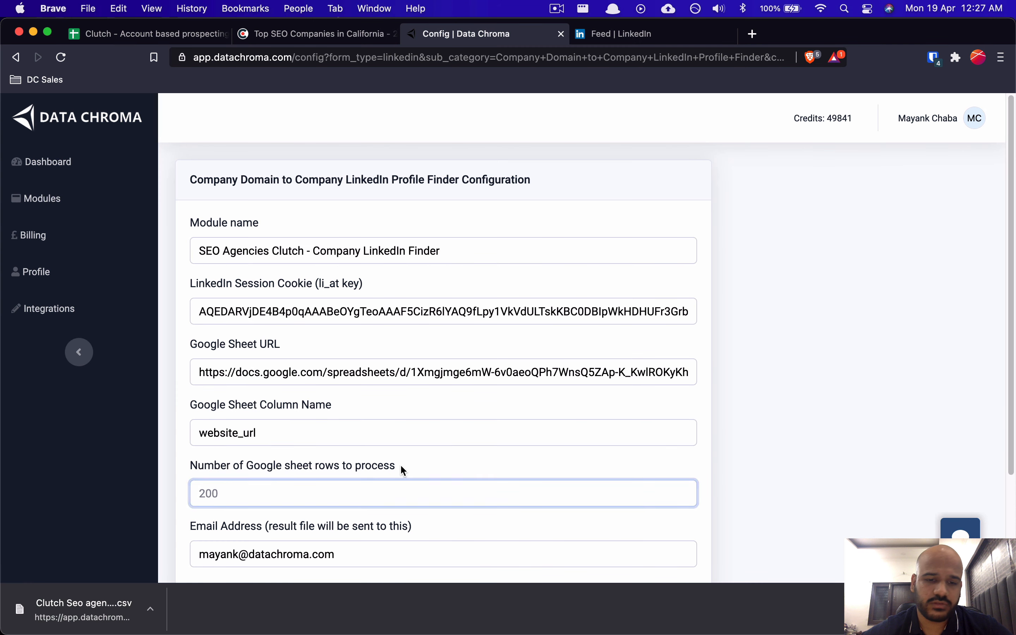
scroll(400, 463, down, 3)
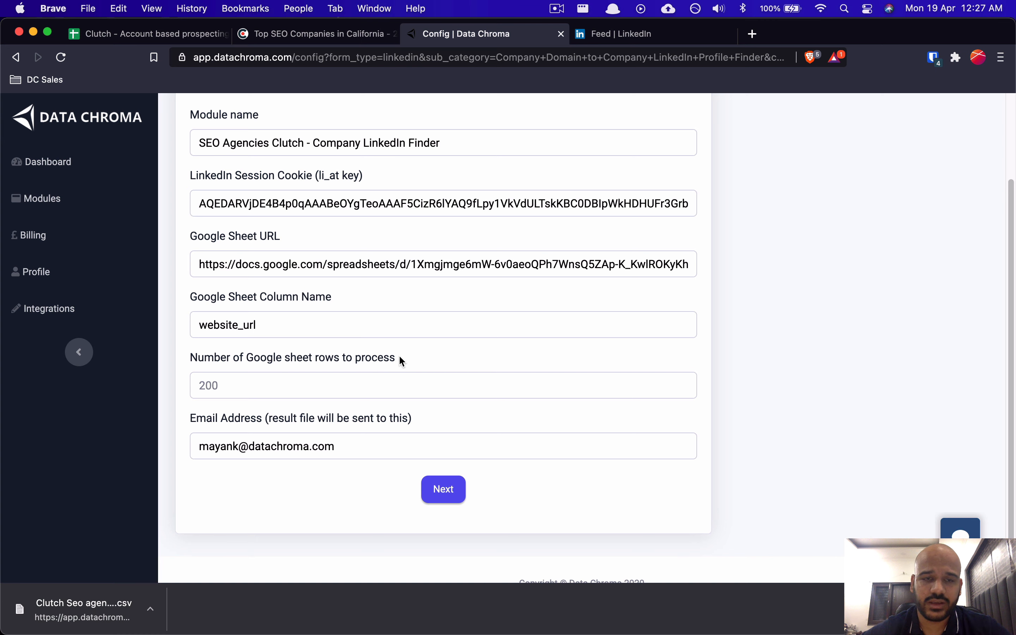
scroll(385, 269, up, 2)
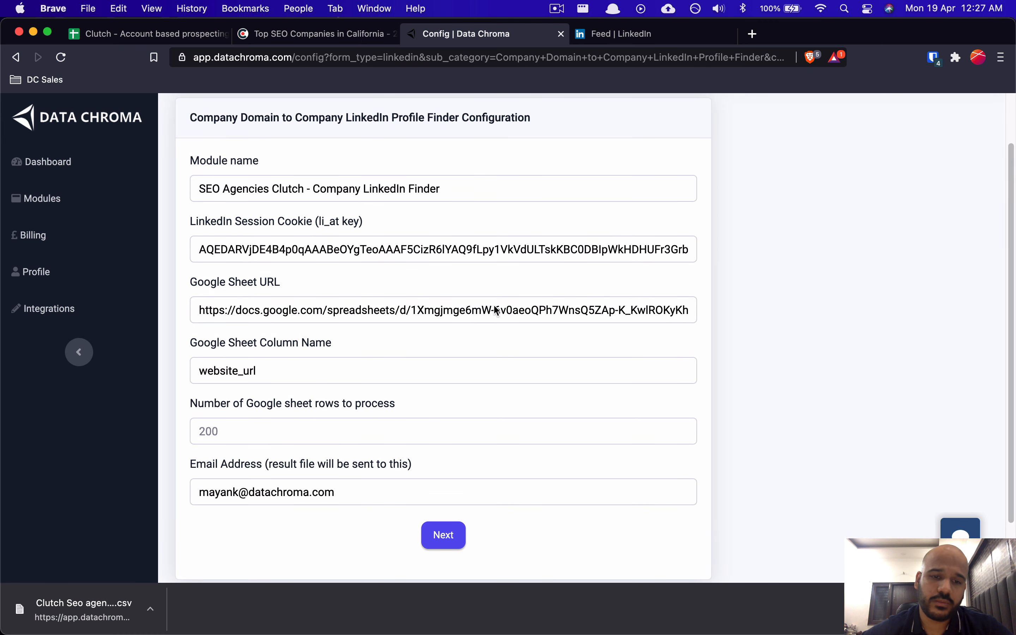
drag(202, 464, 290, 465)
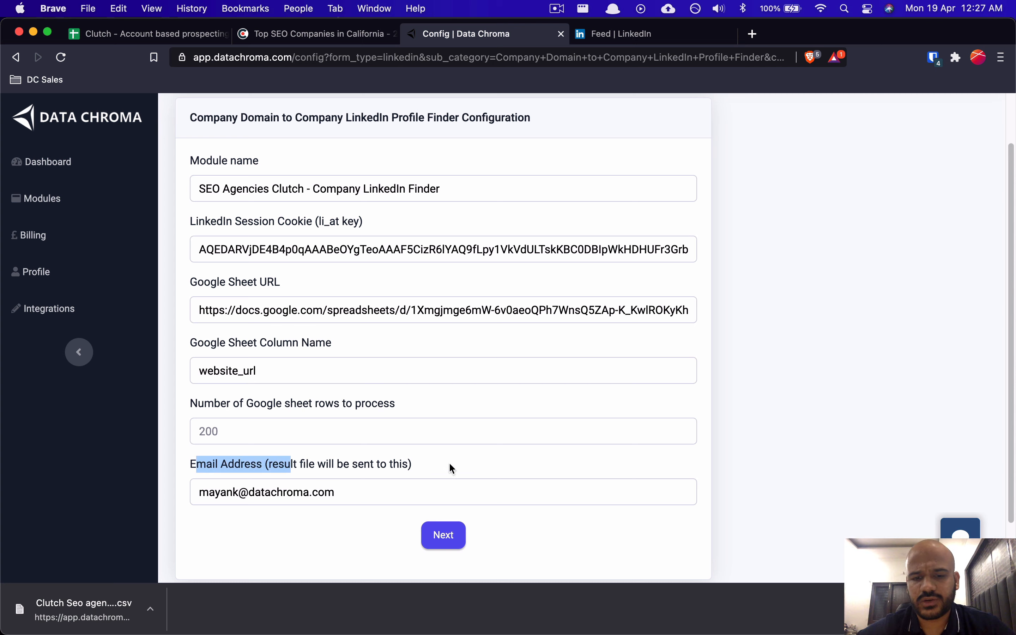
click(438, 534)
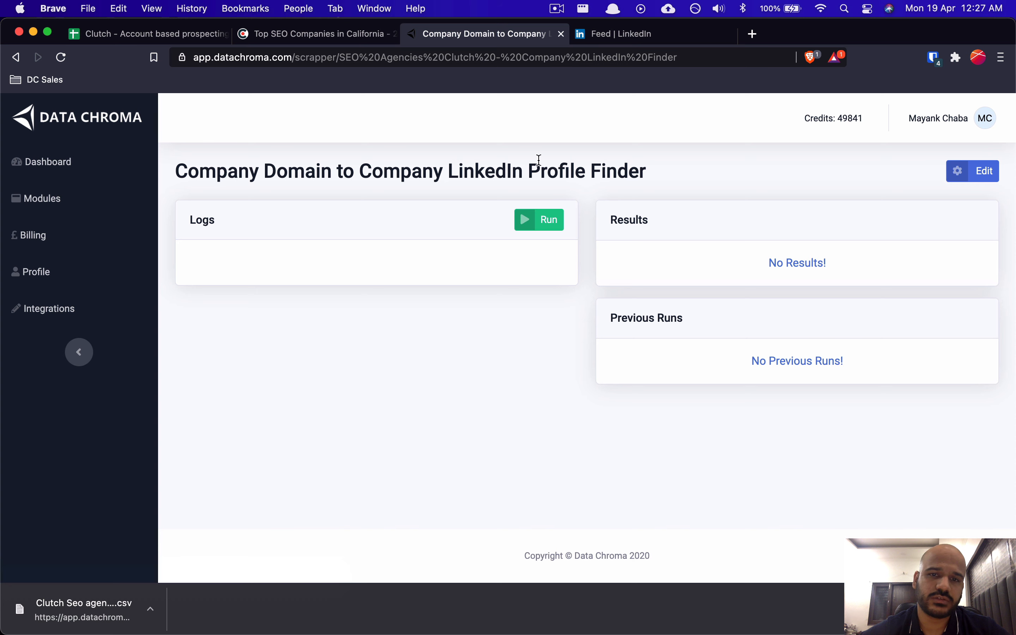
Step: Run the LinkedIn Profile Finder from the Logs panel, then view the Clutch listing
click(552, 212)
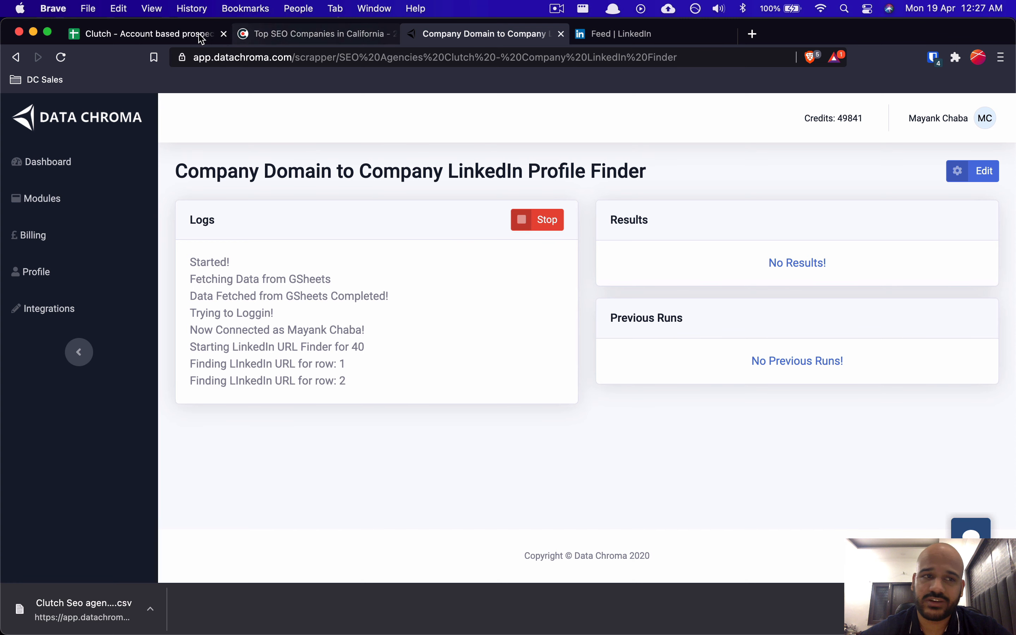
click(284, 42)
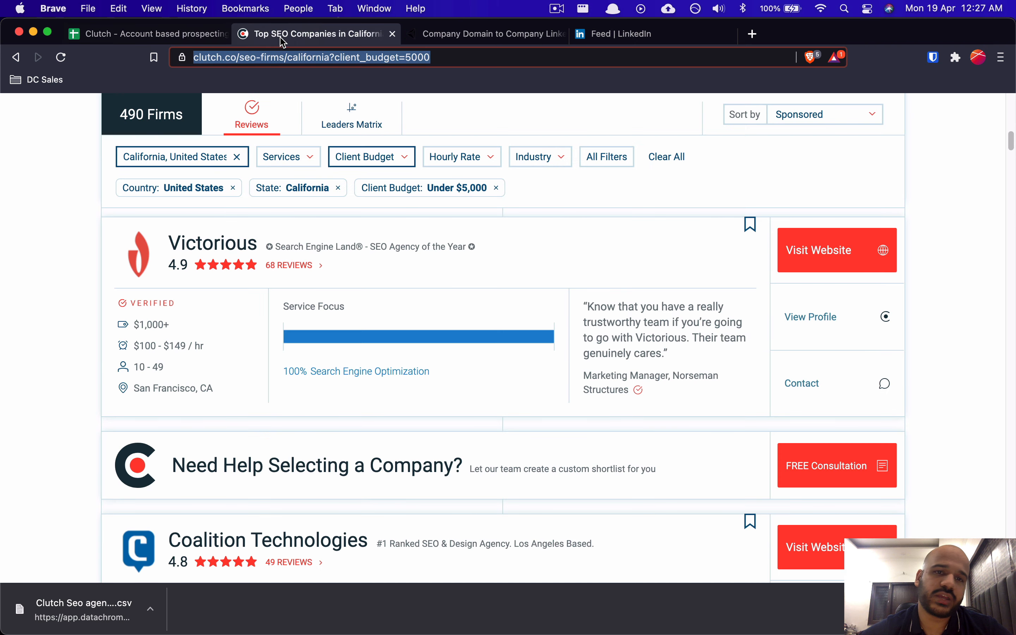
Step: Check the full website URLs in cells A2 and A3, then return to the Notion notes
click(200, 36)
click(120, 243)
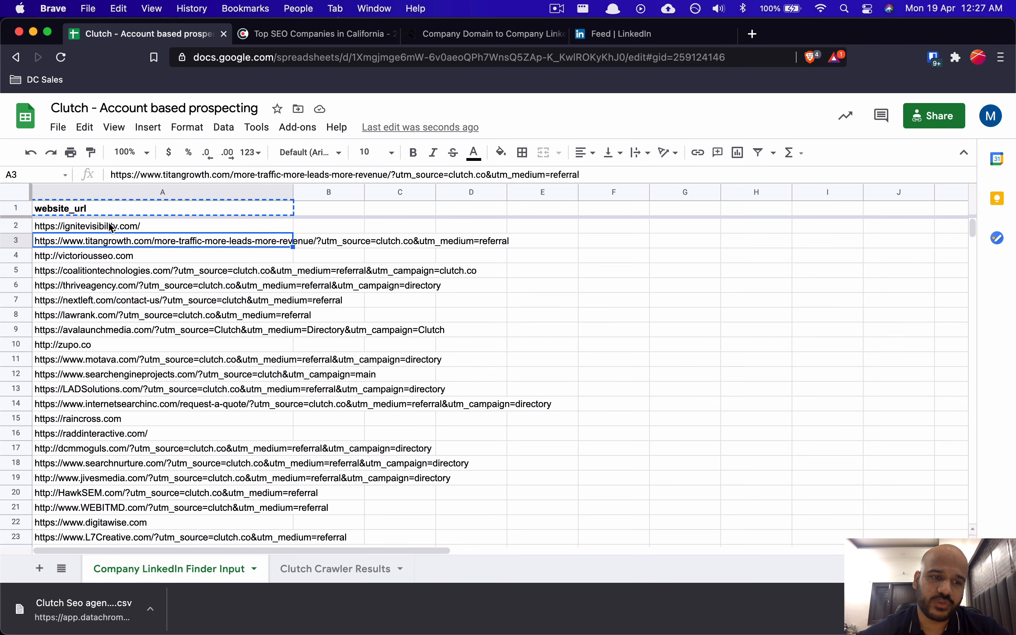
click(110, 227)
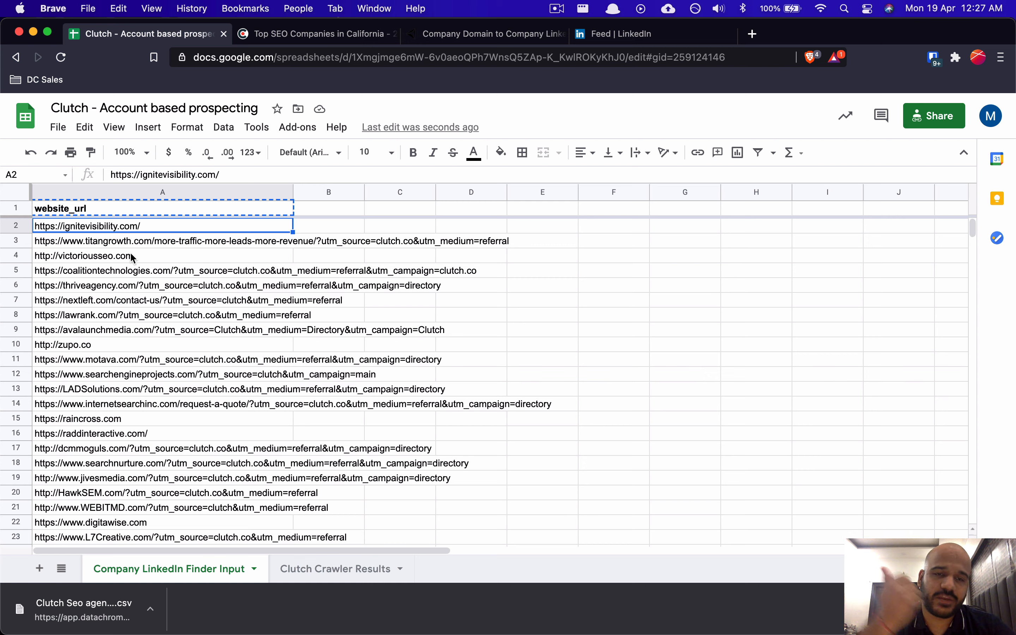
scroll(132, 257, down, 3)
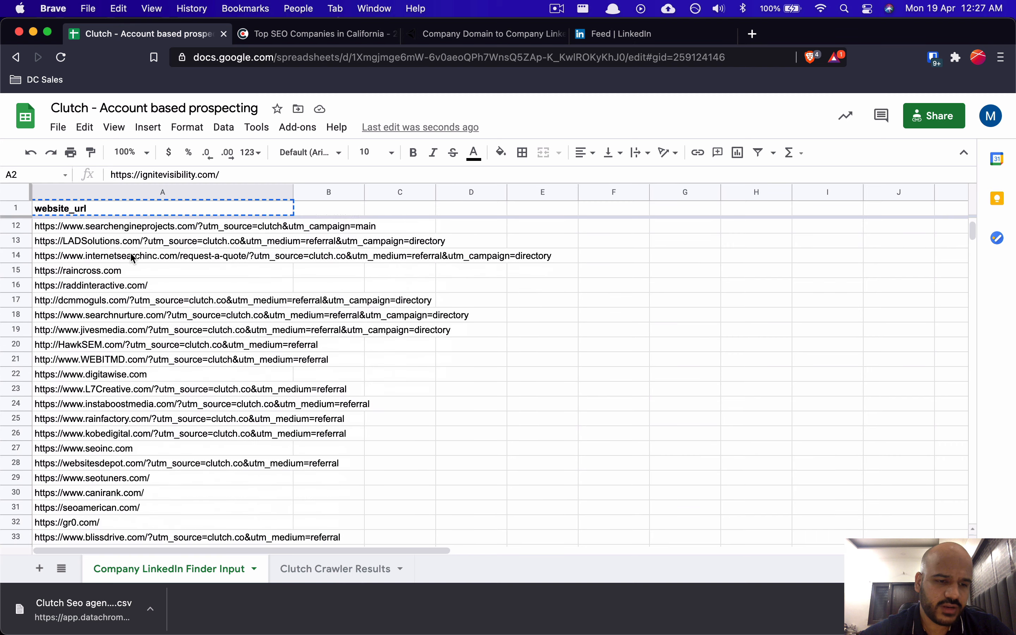
scroll(132, 257, up, 3)
key(super+Tab)
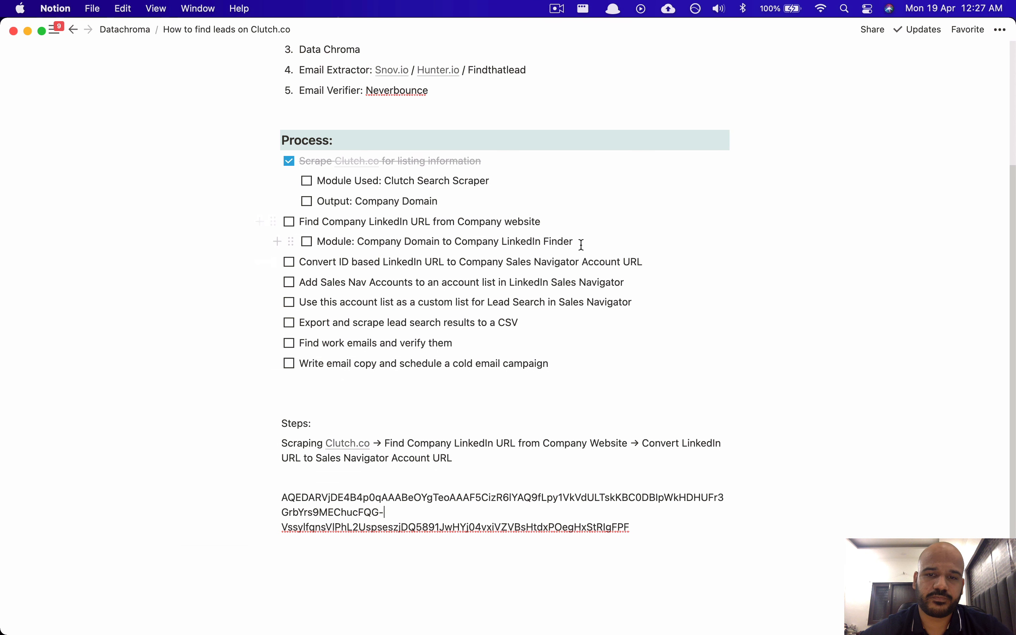
Step: Type the to-do 'Output: Company LinkedIn Profile URL (ID based)' below the Module line
key(Return)
text(Outpu)
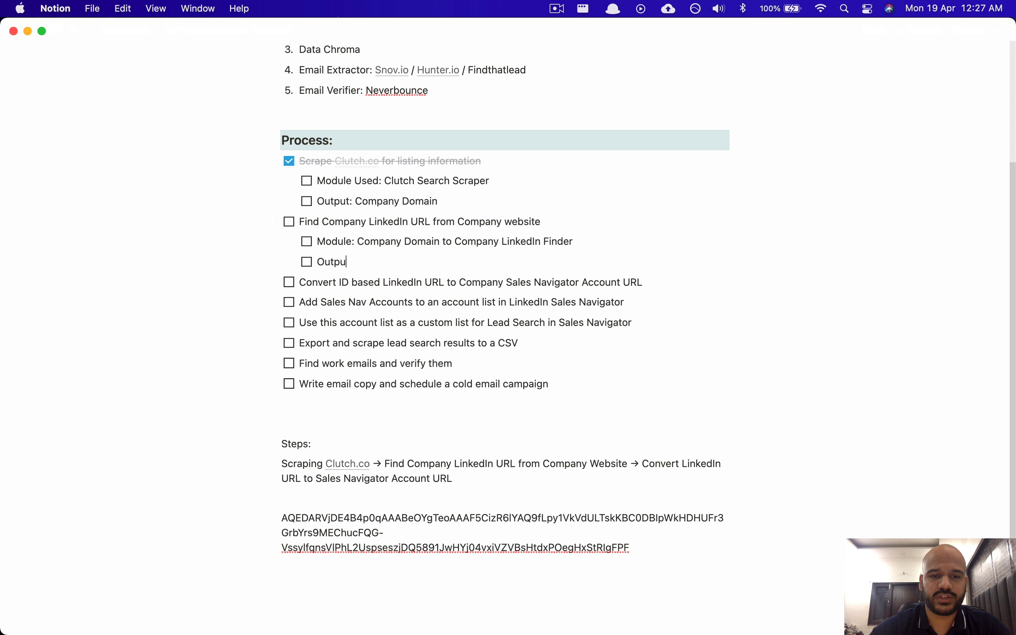
text(t: Linked)
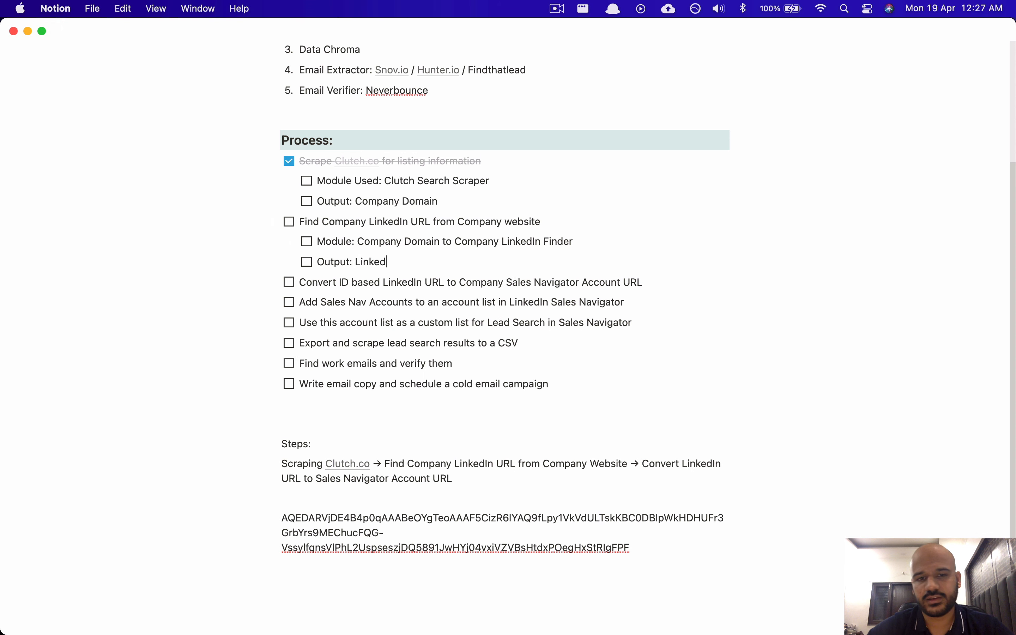
key(alt+BackSpace)
text(Company)
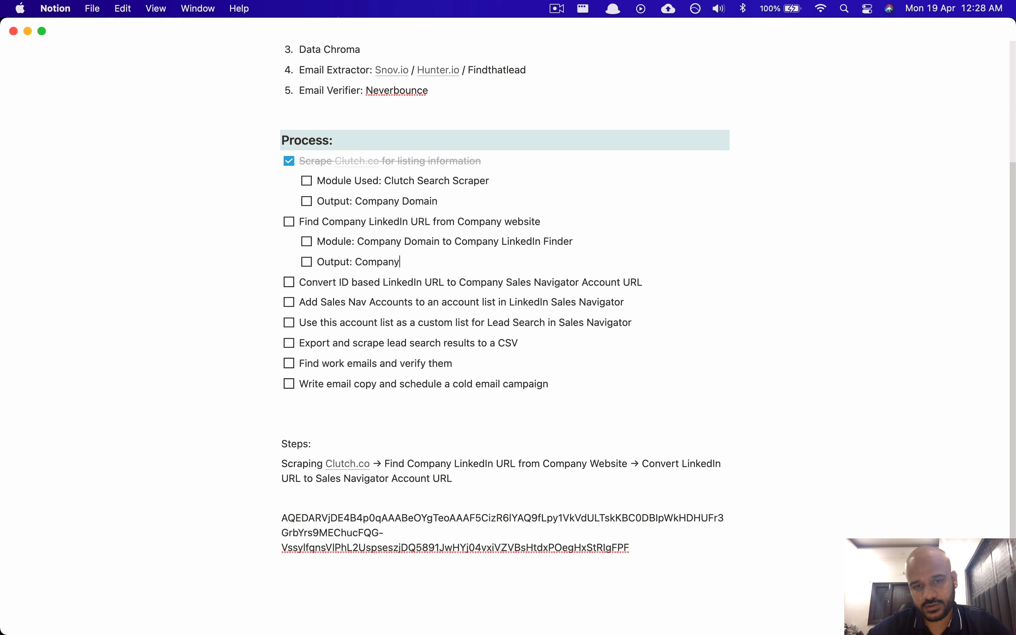
text( Linked)
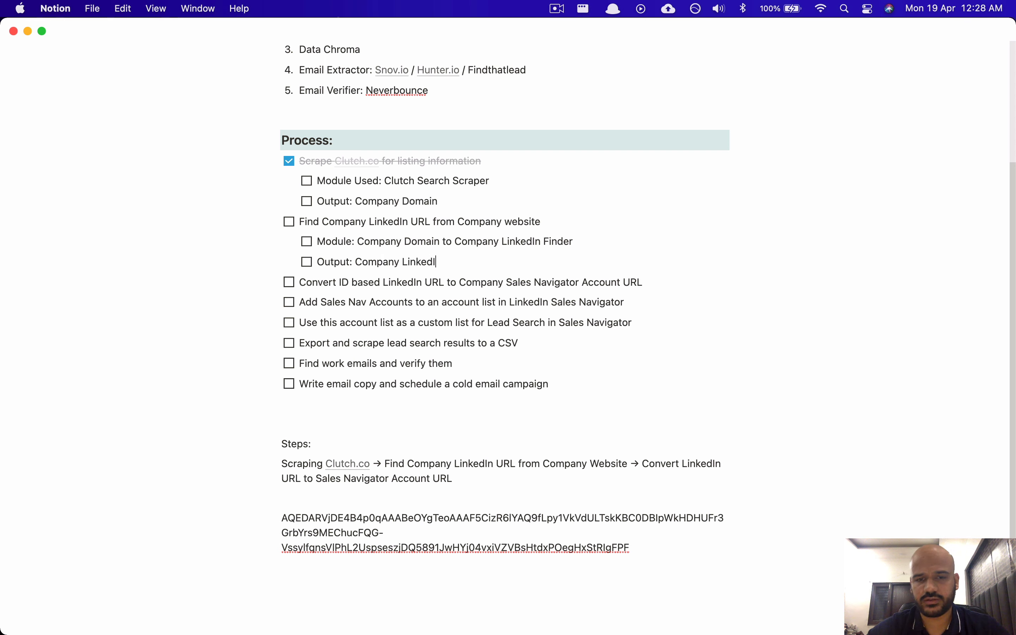
text(In Profile UR)
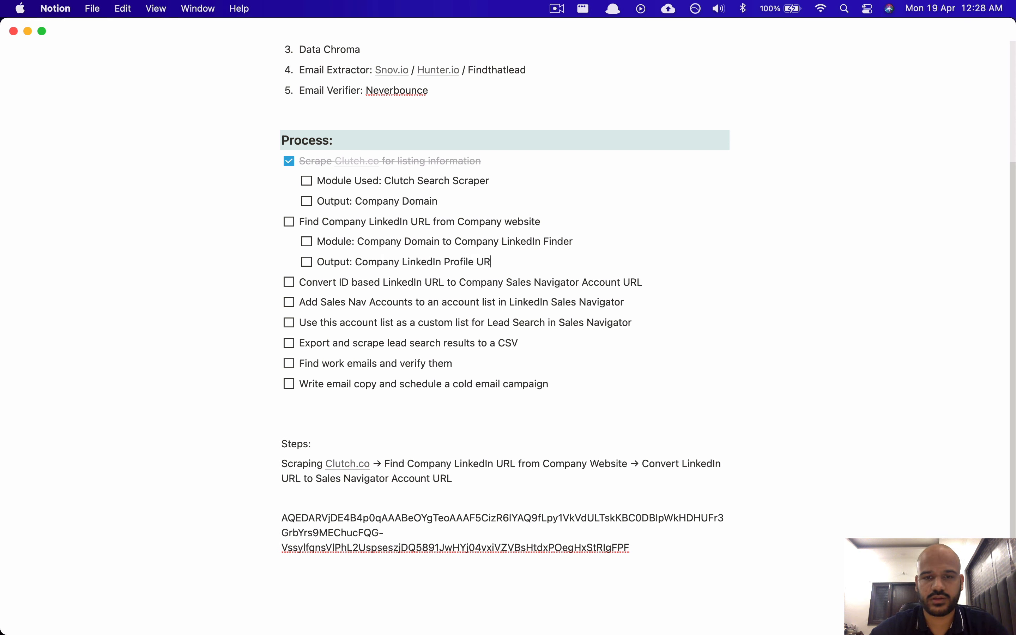
text(L (ID based)
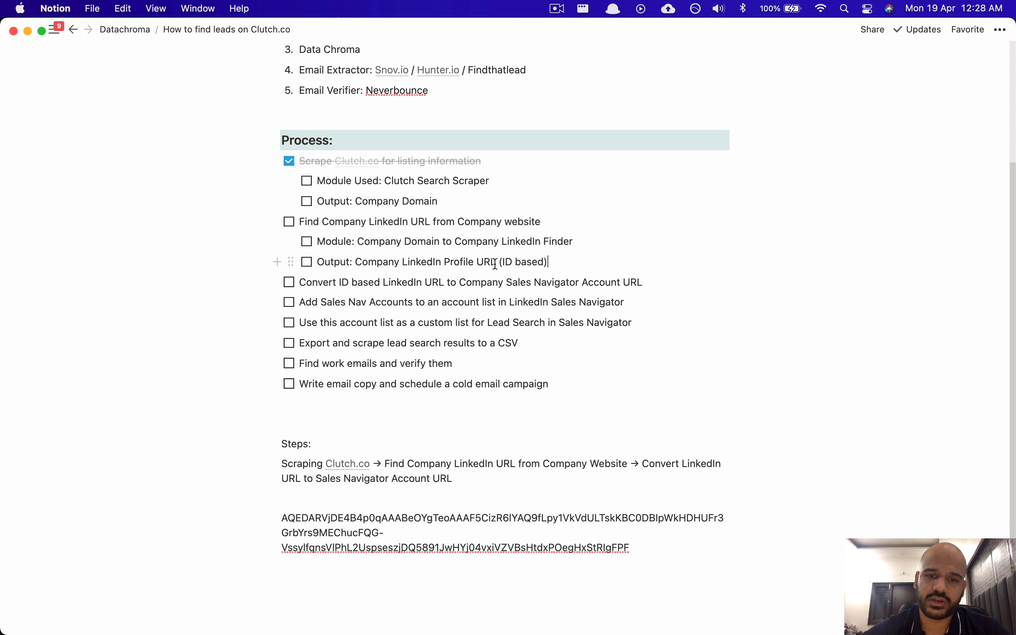
mouse_move(497, 262)
mouse_down()
mouse_move(405, 262)
mouse_move(497, 262)
mouse_up()
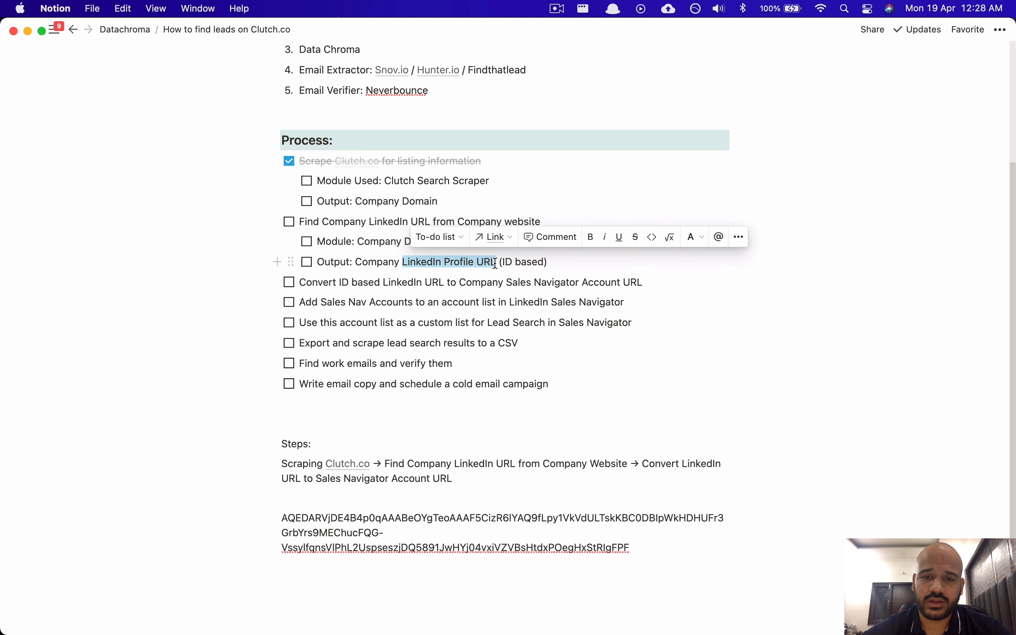
click(521, 262)
key(super+Tab)
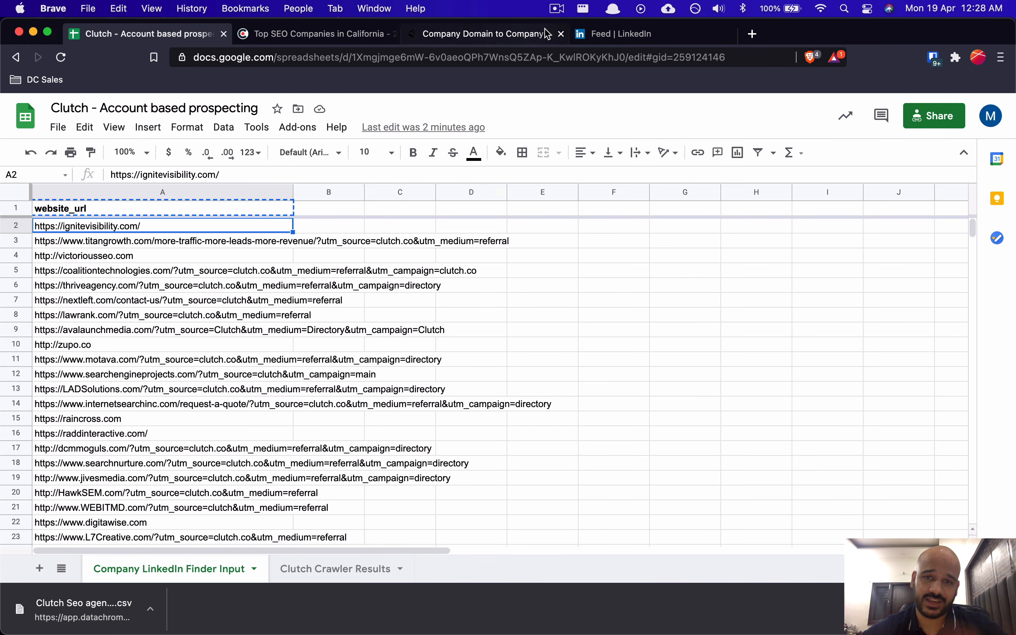
Step: Scroll the finder's logs, now past row 29 with no results, then go back to Notion
click(589, 34)
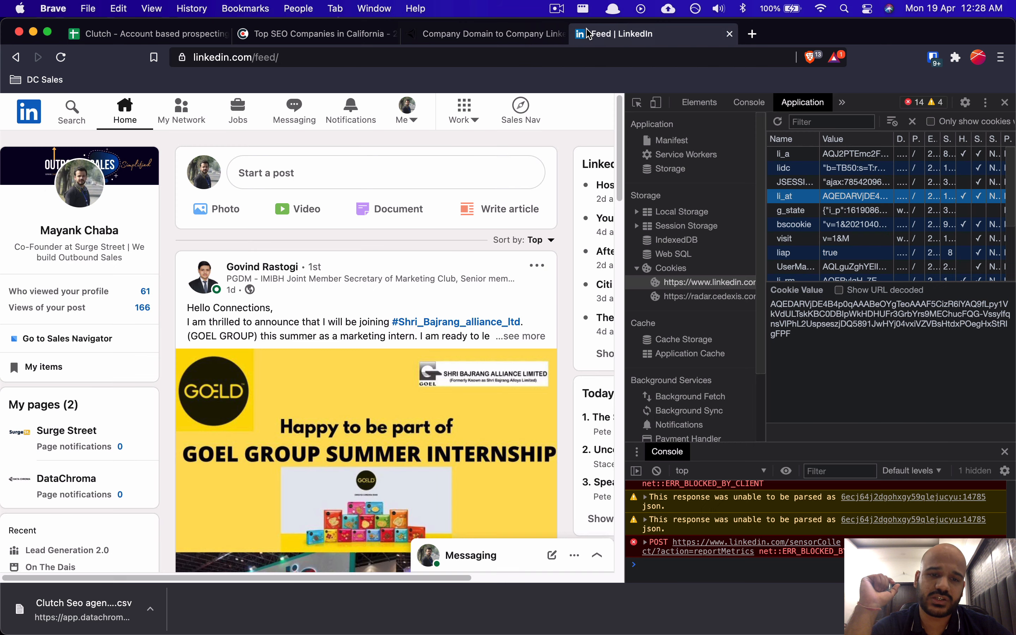
click(419, 35)
scroll(359, 433, down, 4)
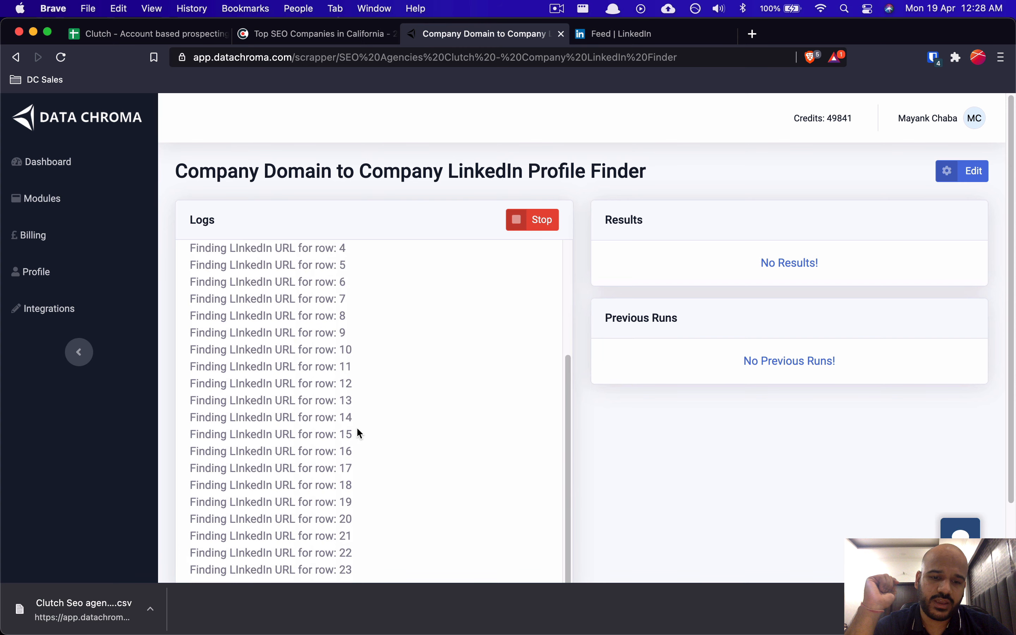
scroll(358, 429, down, 3)
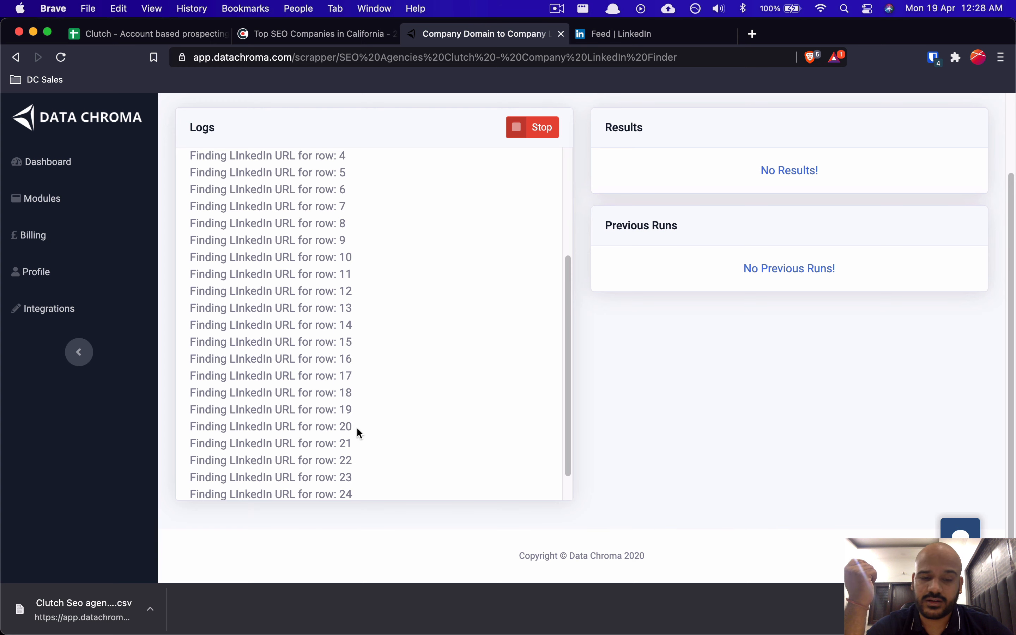
scroll(359, 432, up, 5)
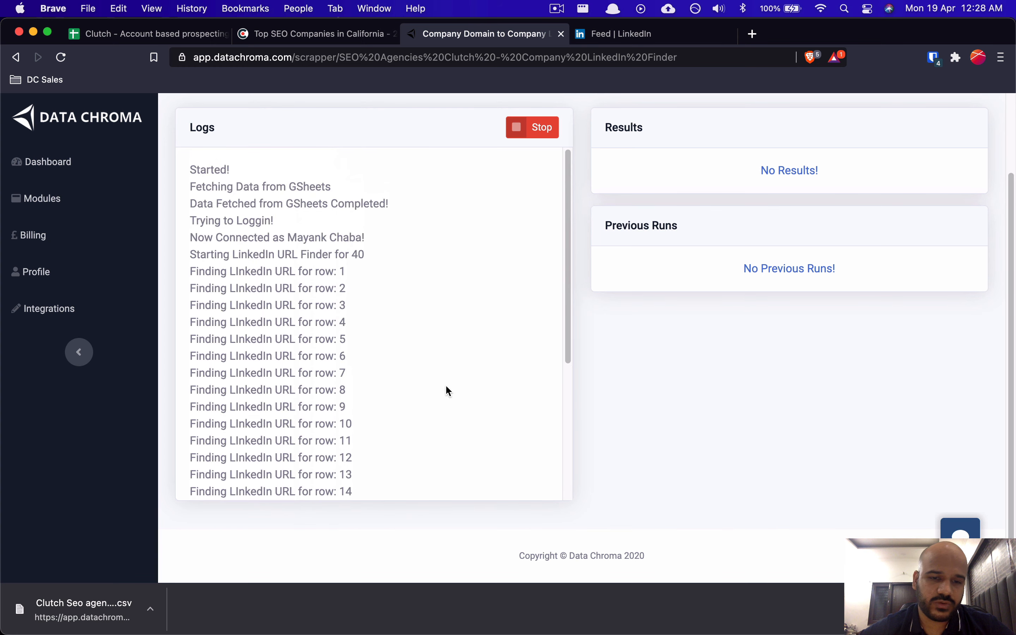
scroll(445, 386, up, 3)
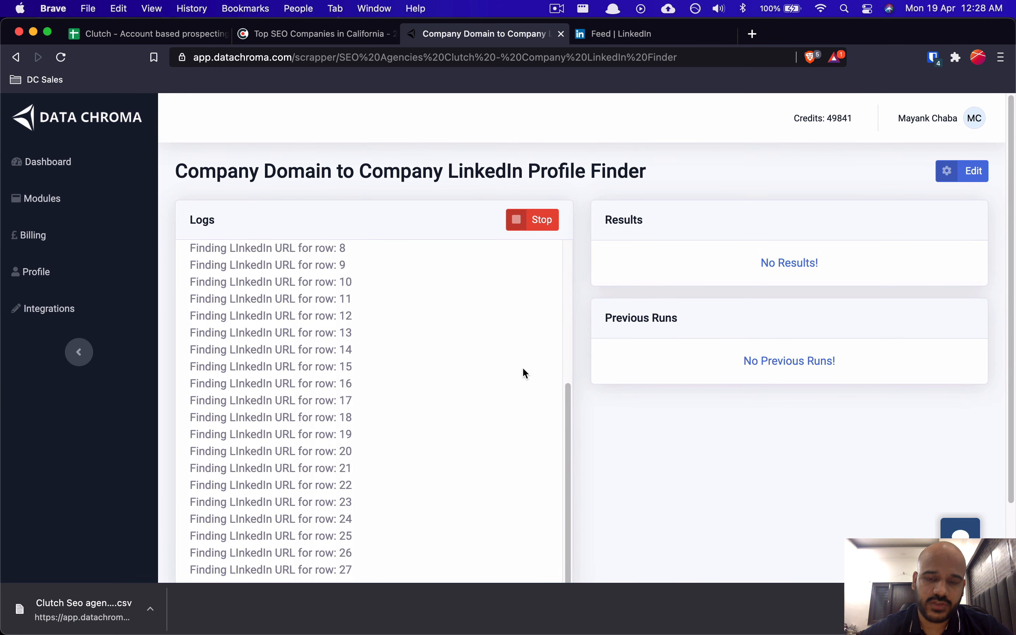
scroll(487, 428, down, 3)
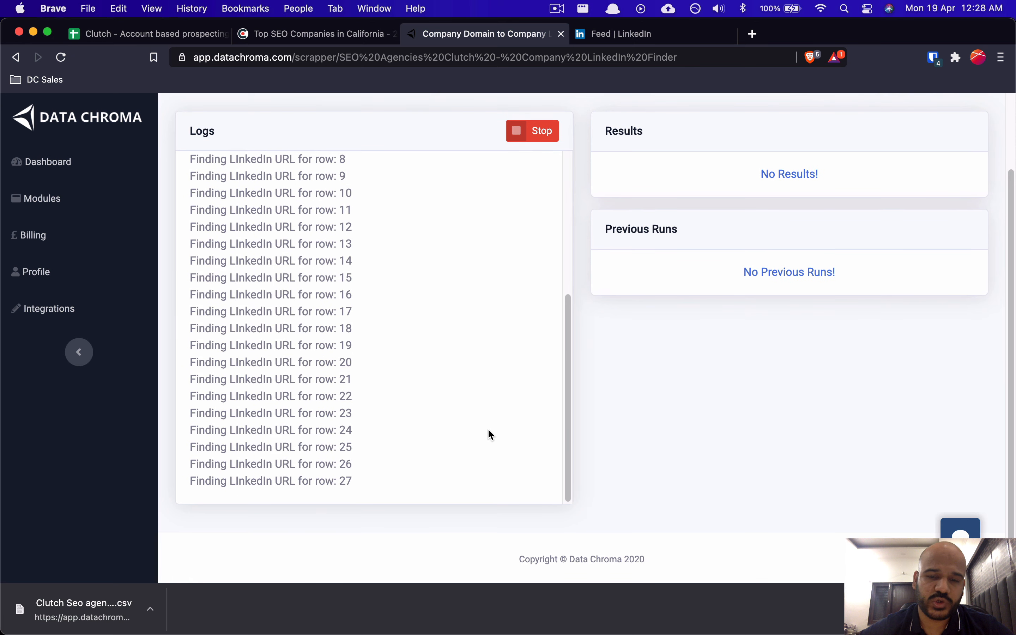
scroll(448, 362, down, 1)
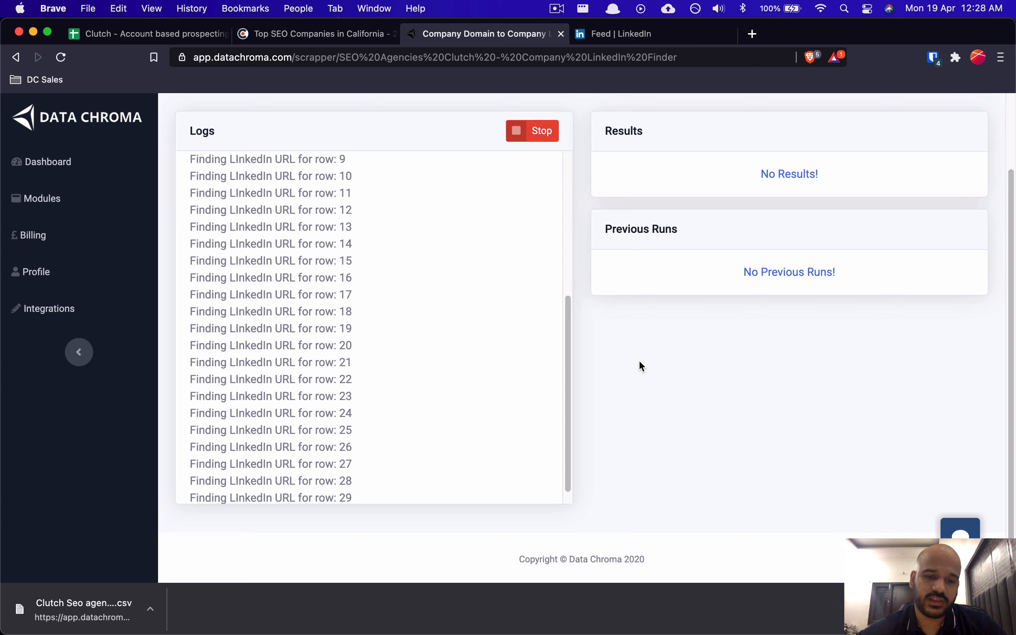
key(super+Tab)
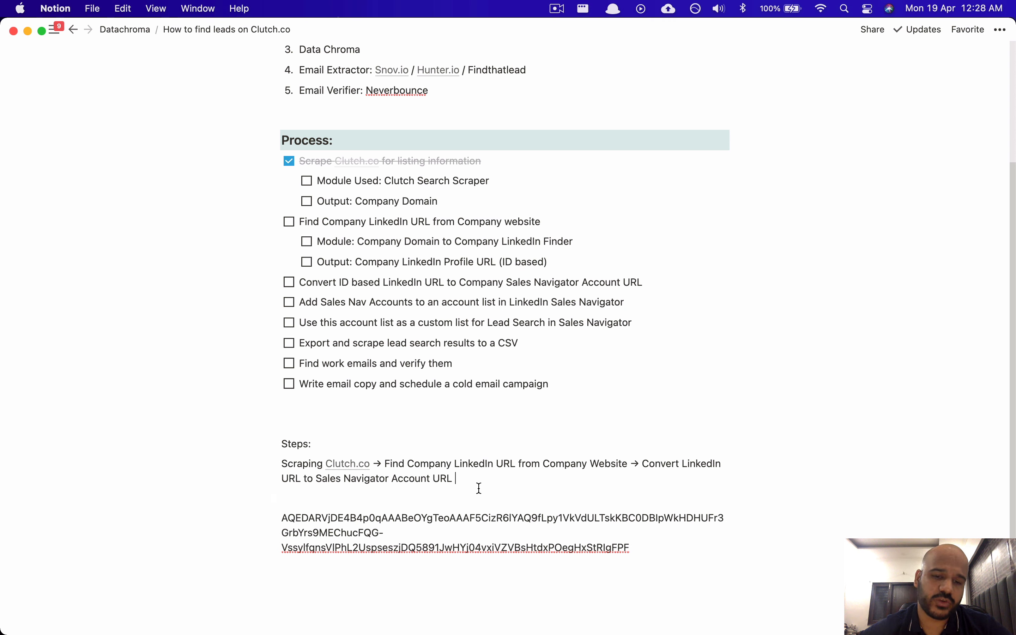
scroll(714, 394, up, 3)
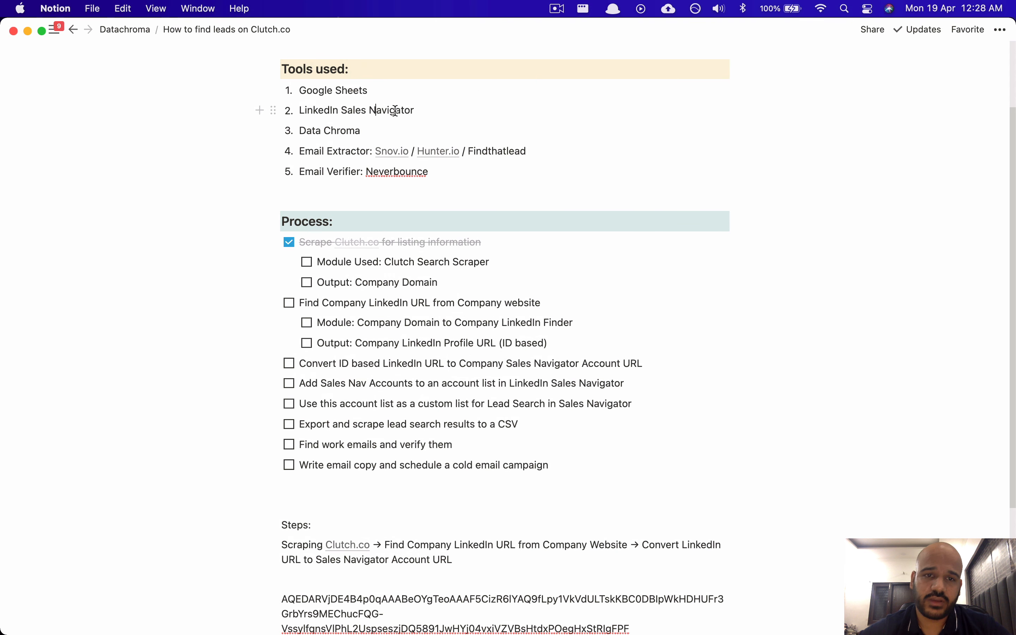
drag(401, 110, 355, 111)
click(409, 115)
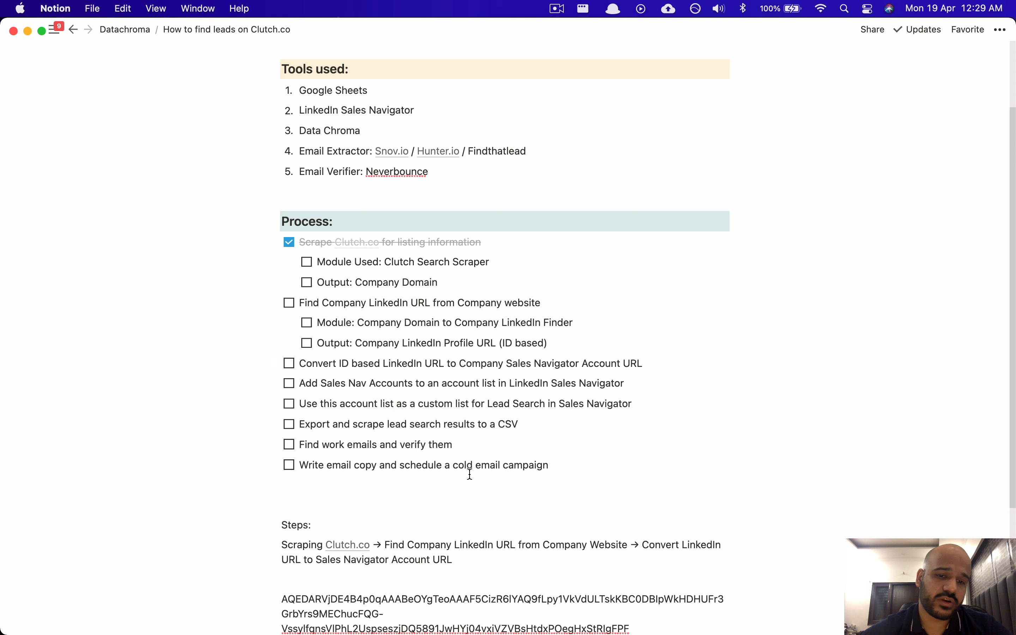
scroll(540, 447, down, 3)
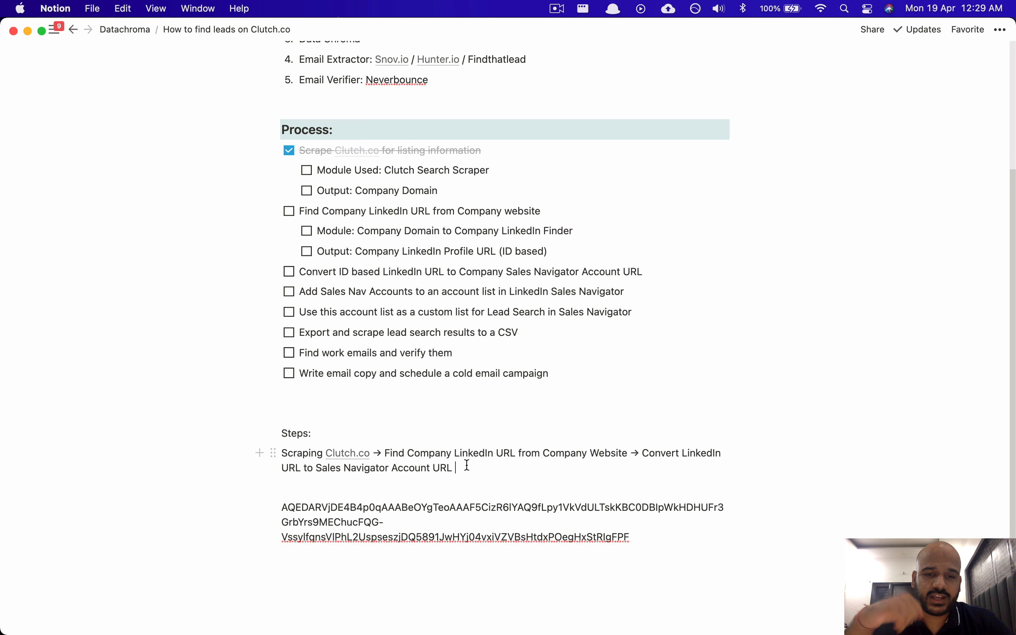
key(super+Tab)
Step: Download the finished results as CSV 'company linkedin urls seo agencies' and return to the spreadsheet
scroll(469, 469, down, 5)
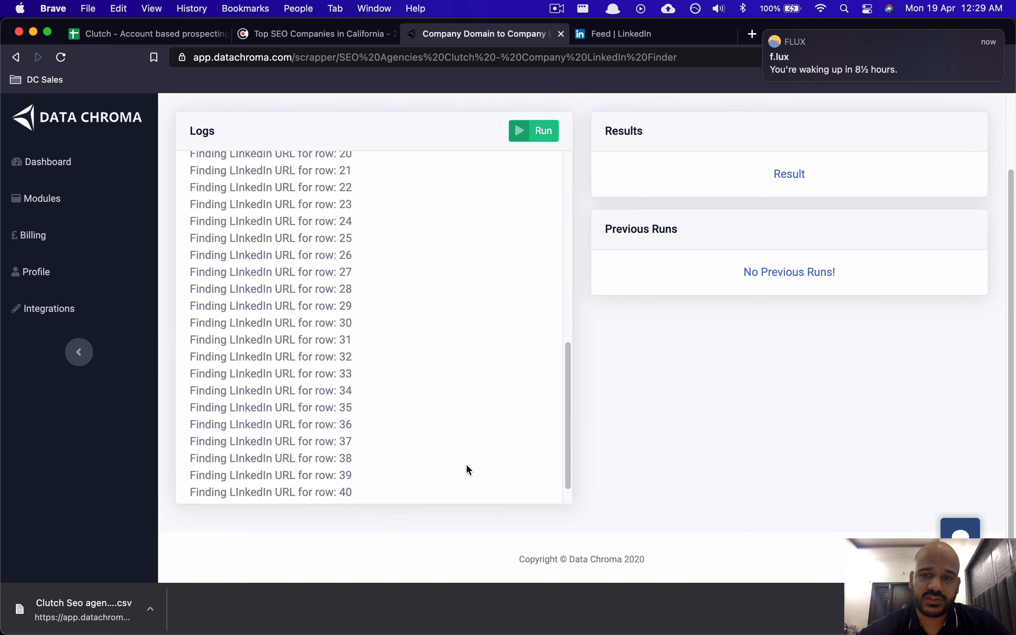
scroll(650, 393, up, 3)
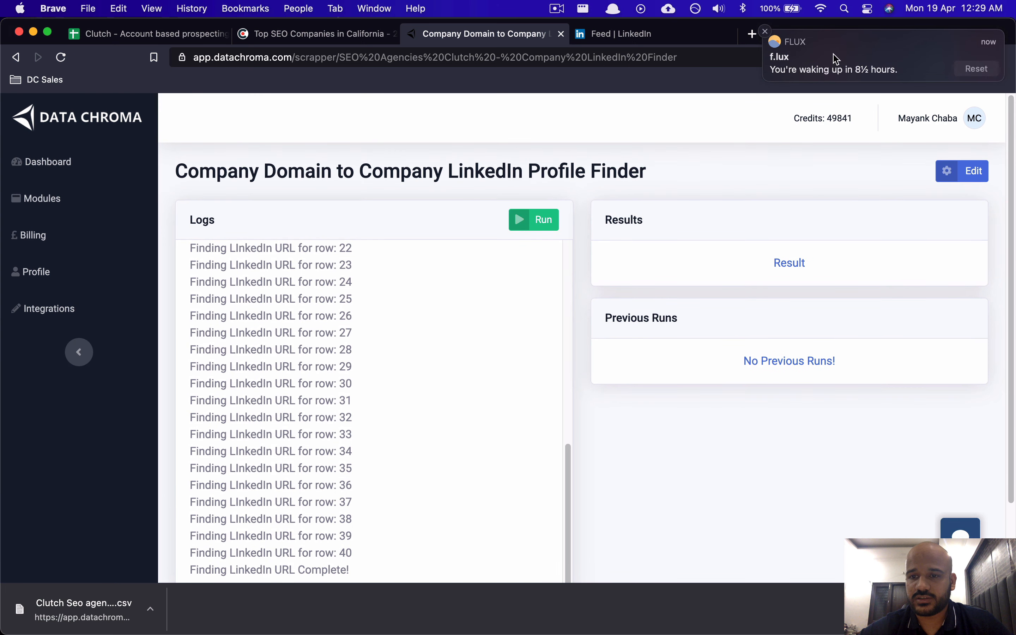
scroll(418, 360, up, 10)
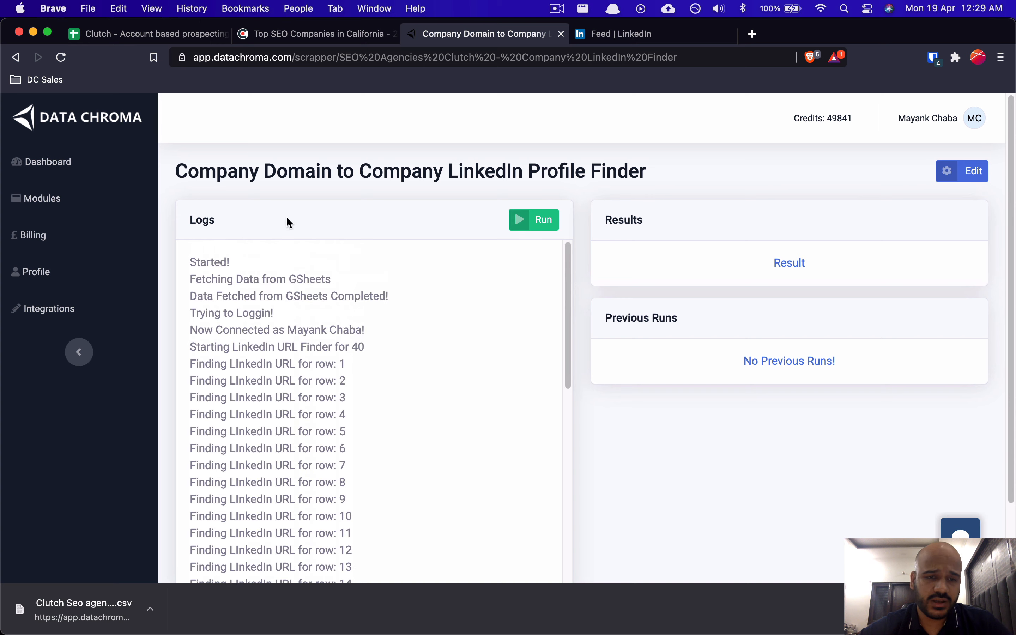
scroll(387, 393, down, 2)
scroll(386, 393, up, 2)
scroll(386, 393, down, 5)
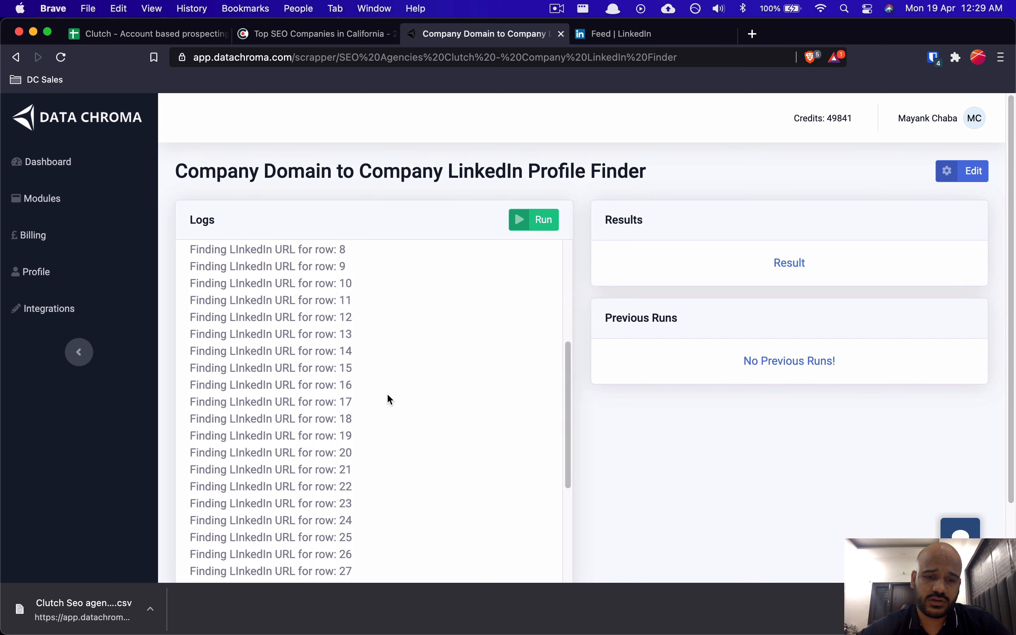
scroll(386, 399, down, 5)
click(773, 262)
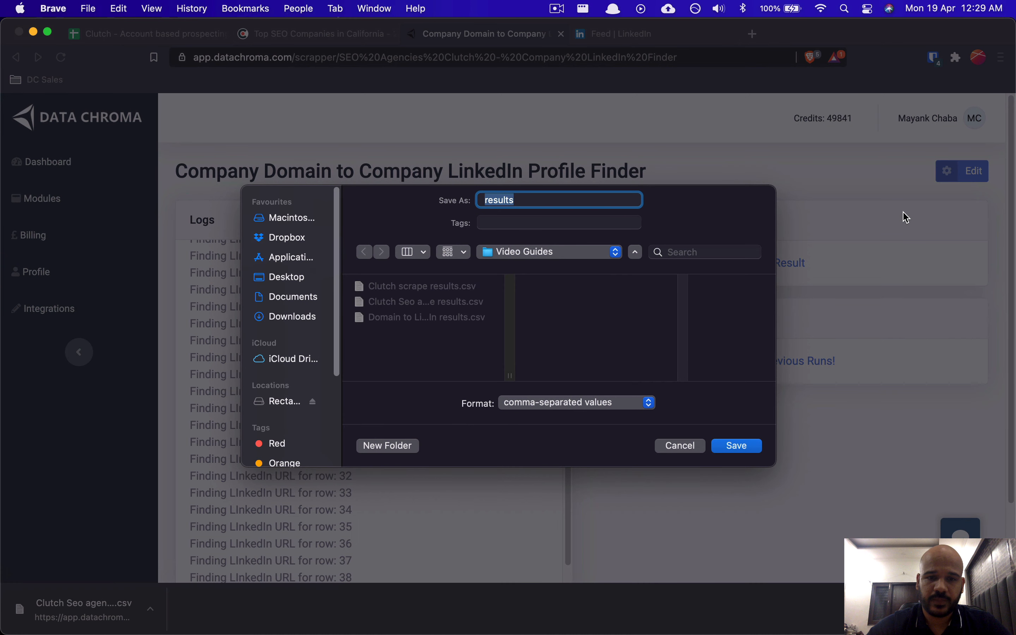
text(o)
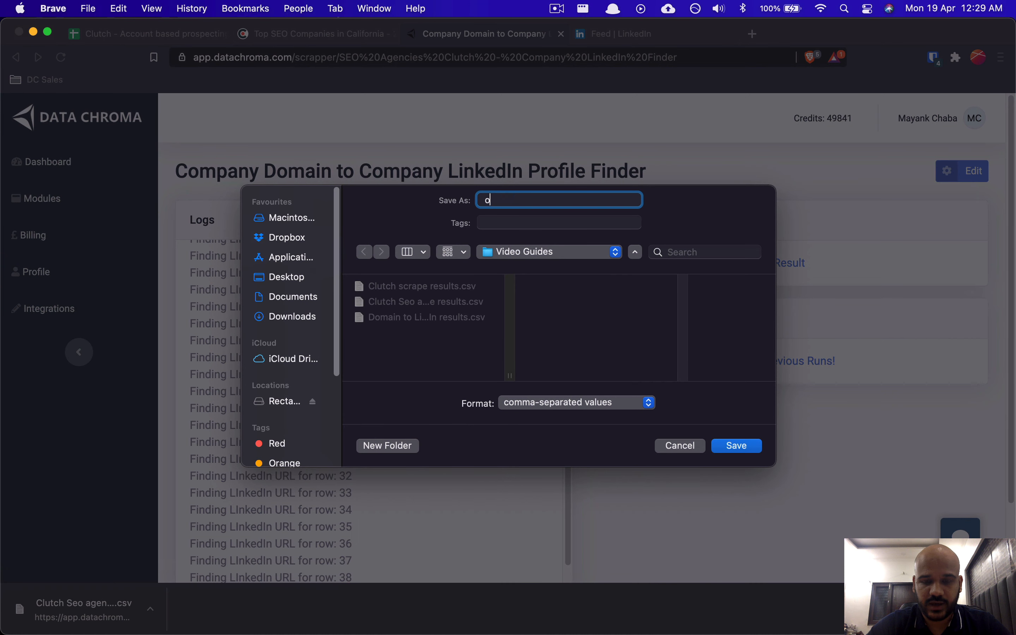
text(ompany linkedin urls)
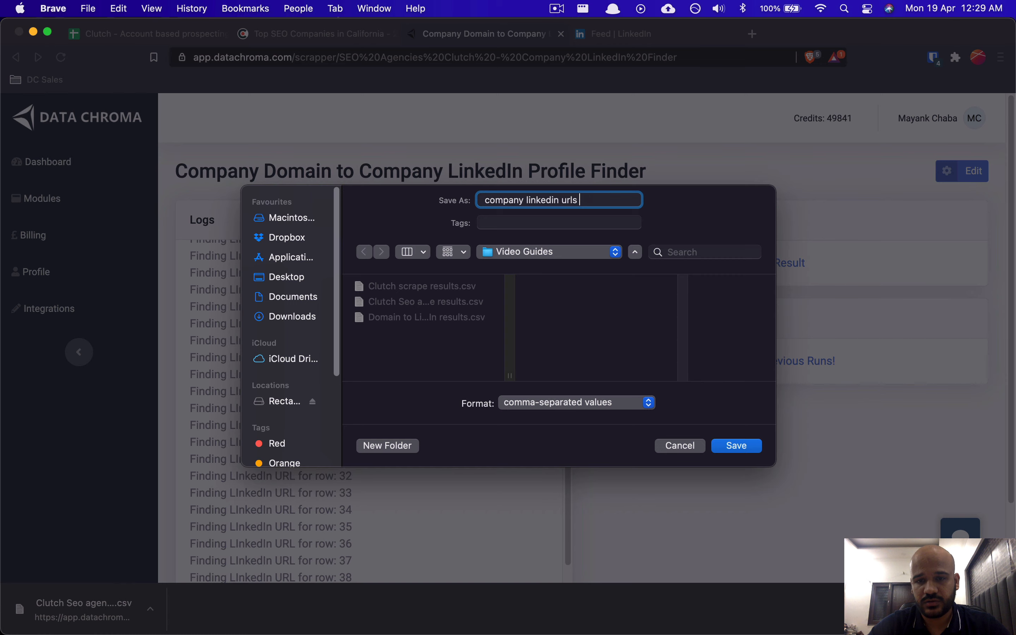
text( seo agencies)
key(Return)
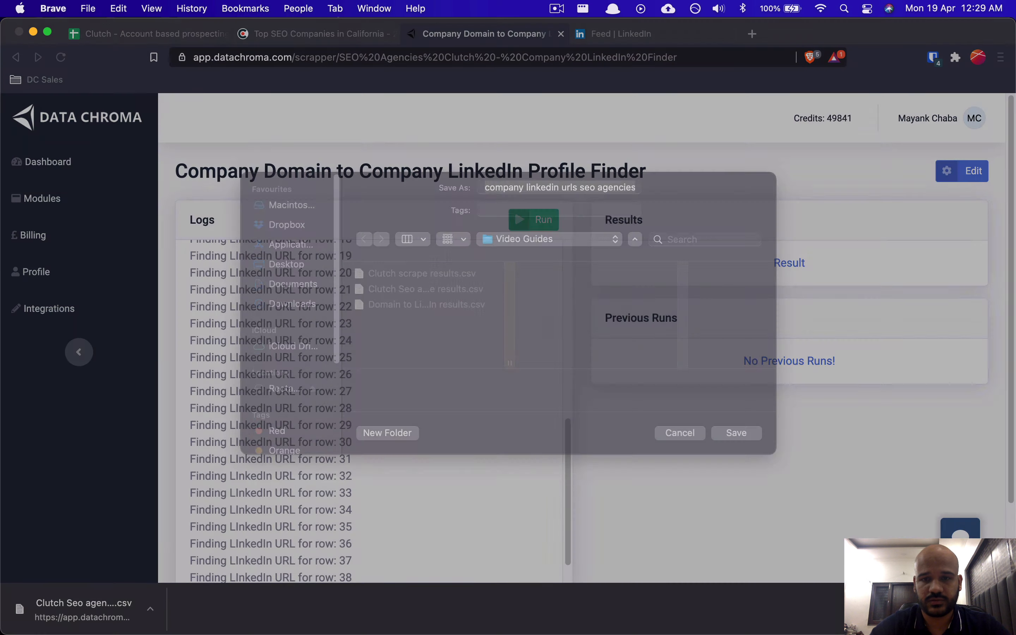
key(super+1)
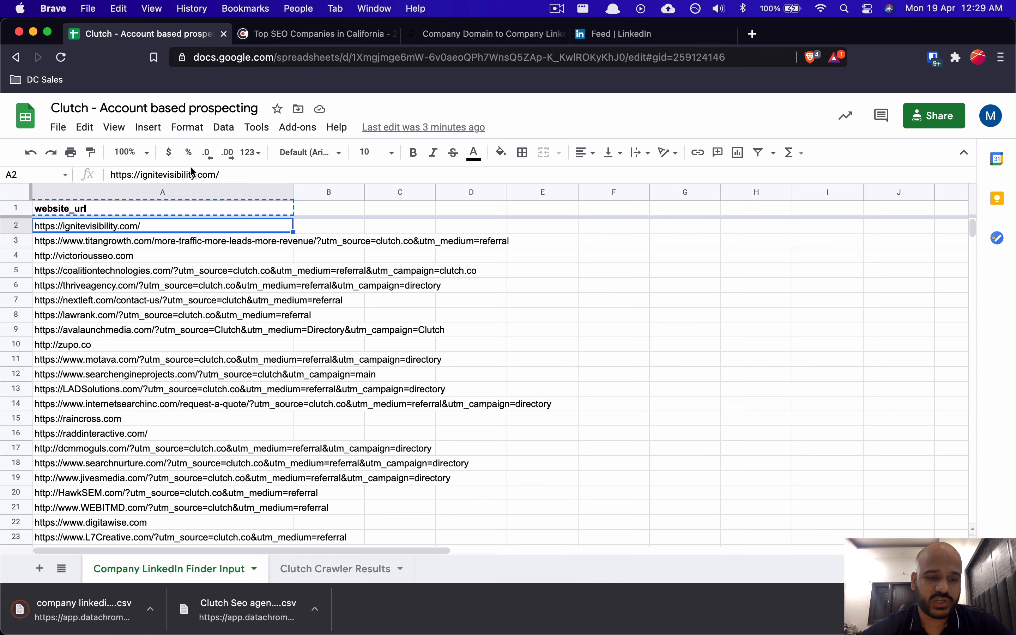
Step: Add a new sheet and append the uploaded company linkedin urls seo agencies CSV to it
click(40, 568)
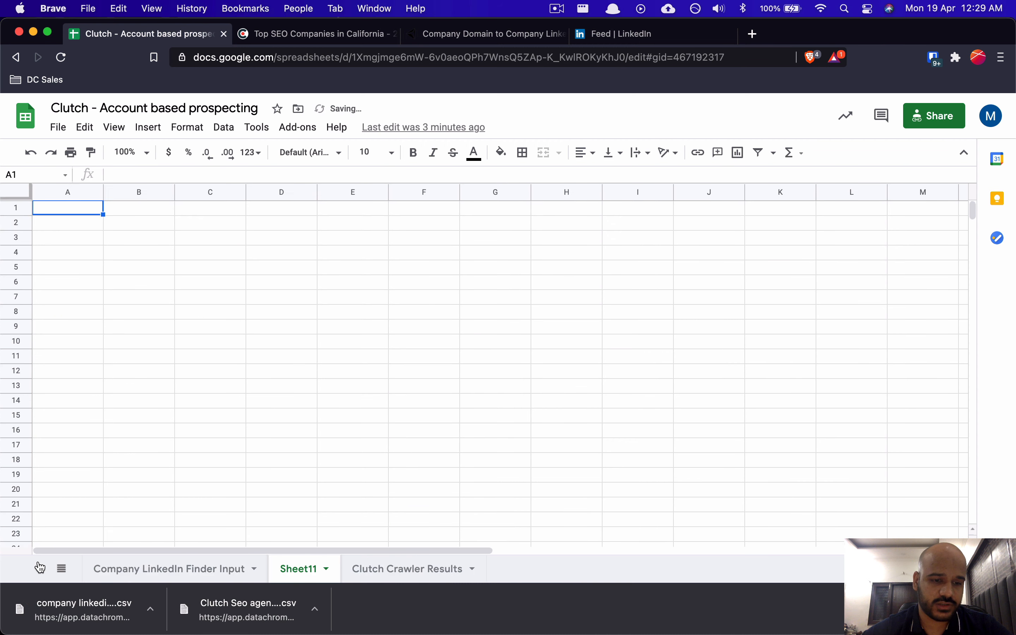
click(64, 127)
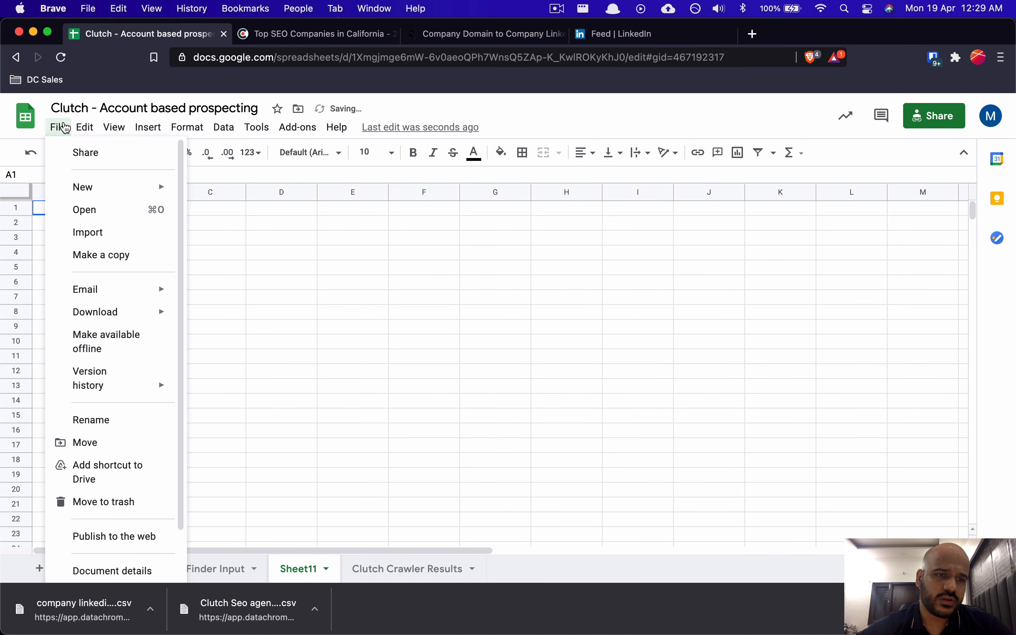
click(84, 229)
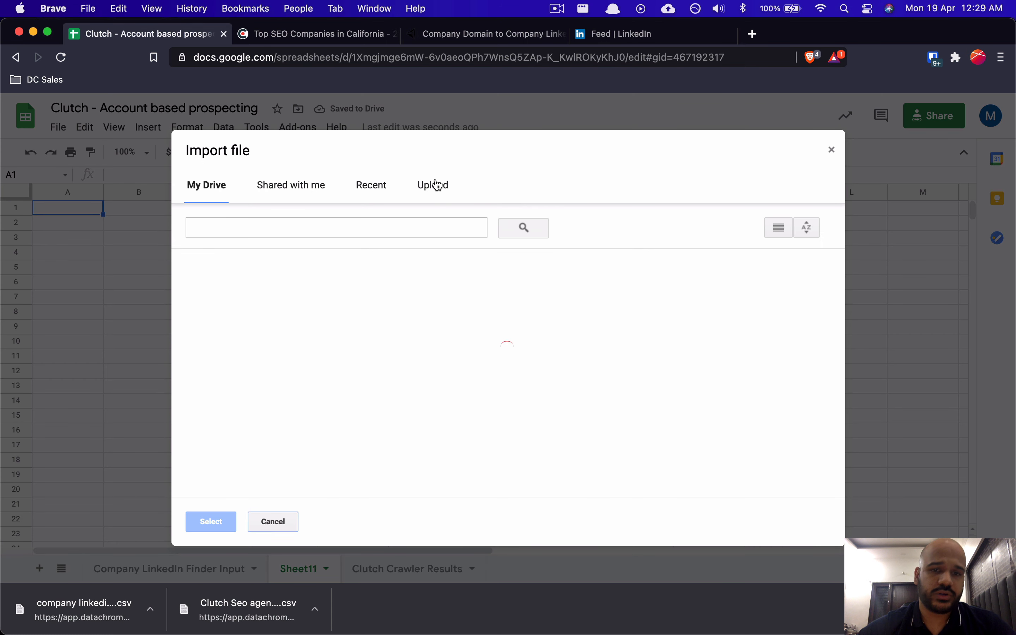
click(435, 184)
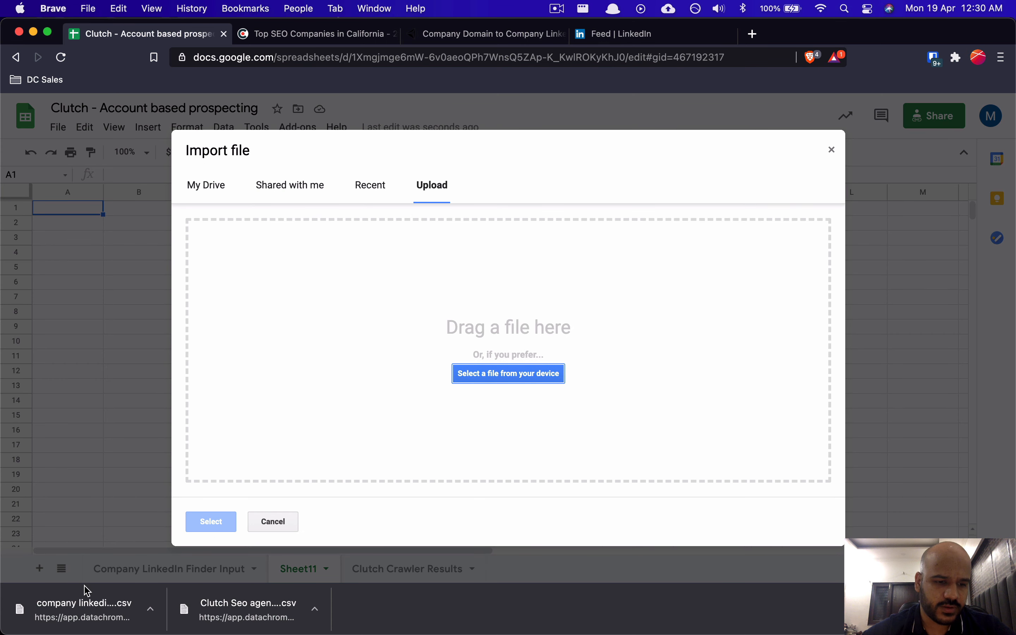
drag(87, 591, 376, 320)
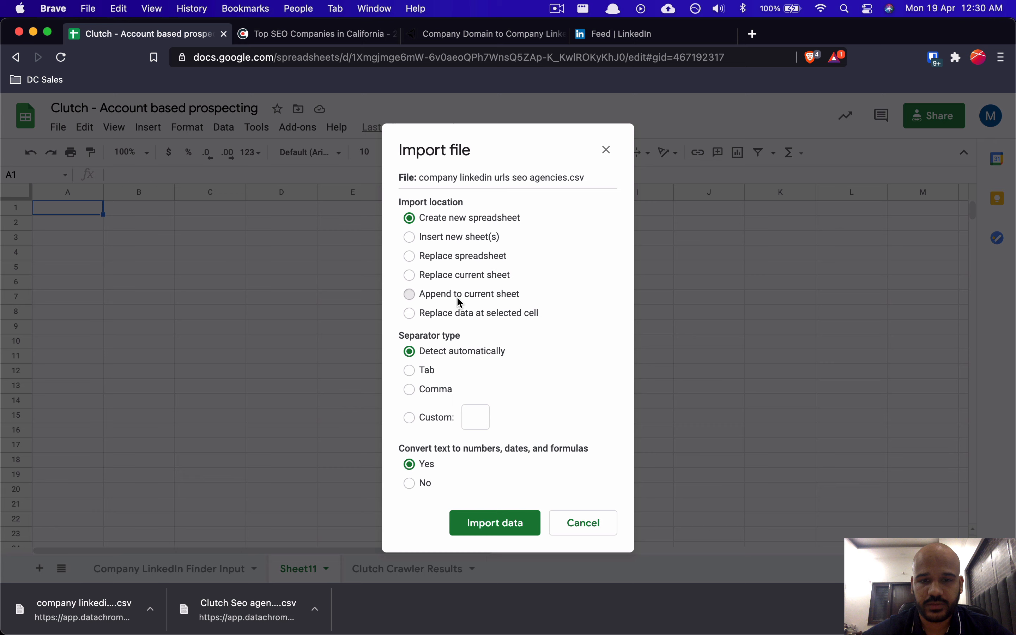
click(460, 301)
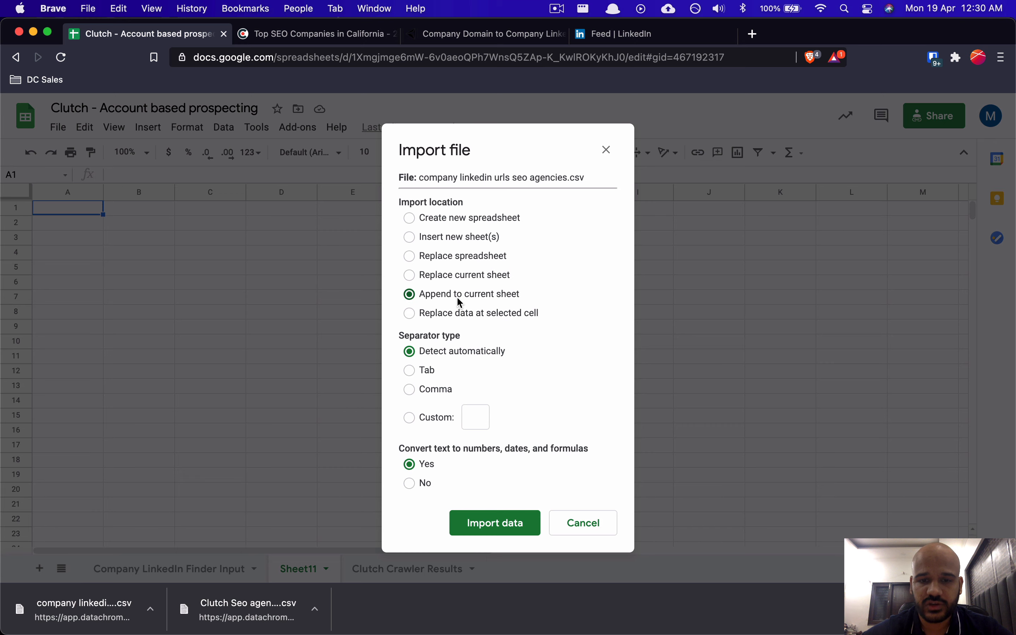
click(479, 522)
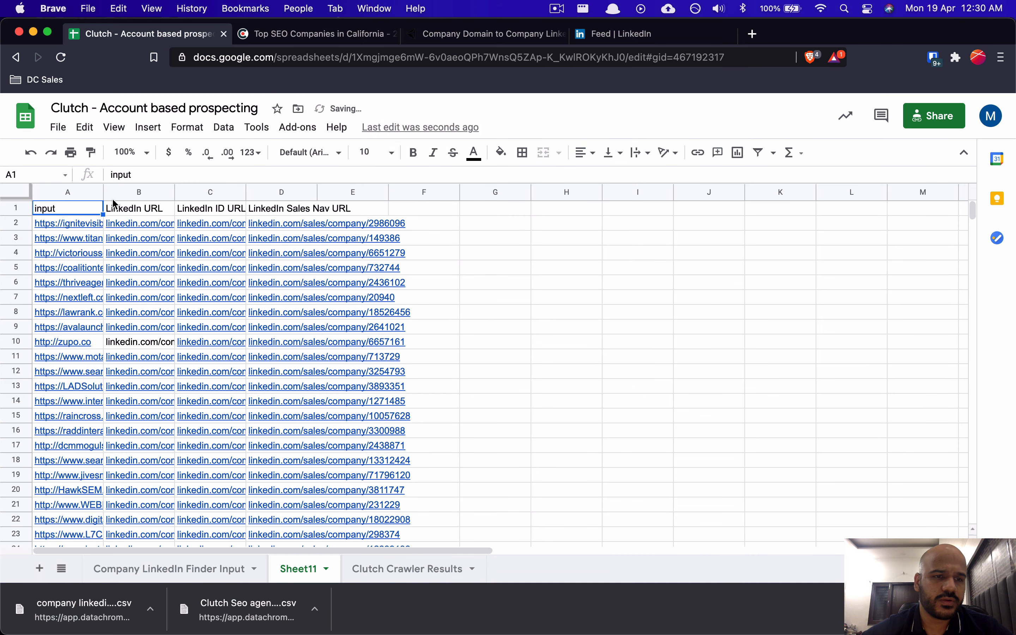
Step: Bold the header row and freeze it at the top of Sheet11
click(16, 208)
key(super+b)
click(638, 297)
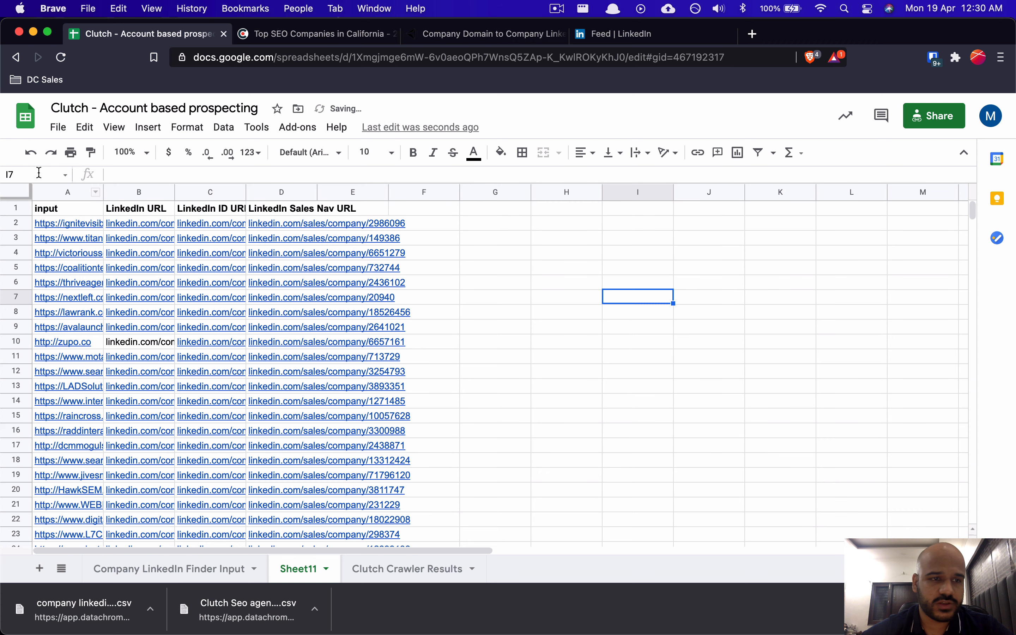
drag(19, 202, 20, 217)
Step: Widen columns A through D so the full input, LinkedIn, ID and Sales Nav URLs show
drag(104, 192, 171, 193)
click(122, 241)
click(126, 227)
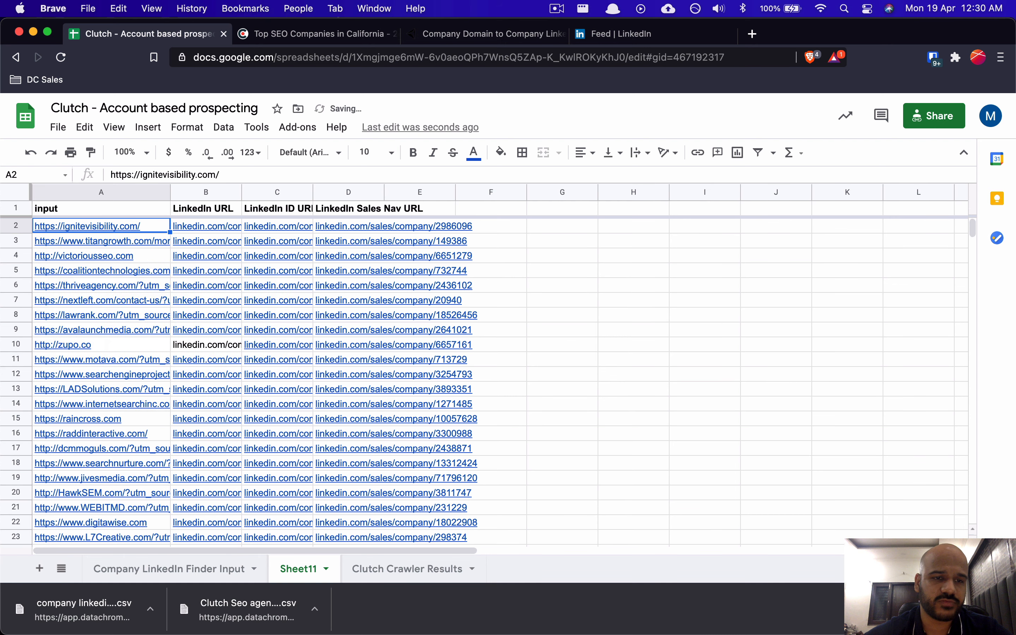
drag(242, 193, 323, 193)
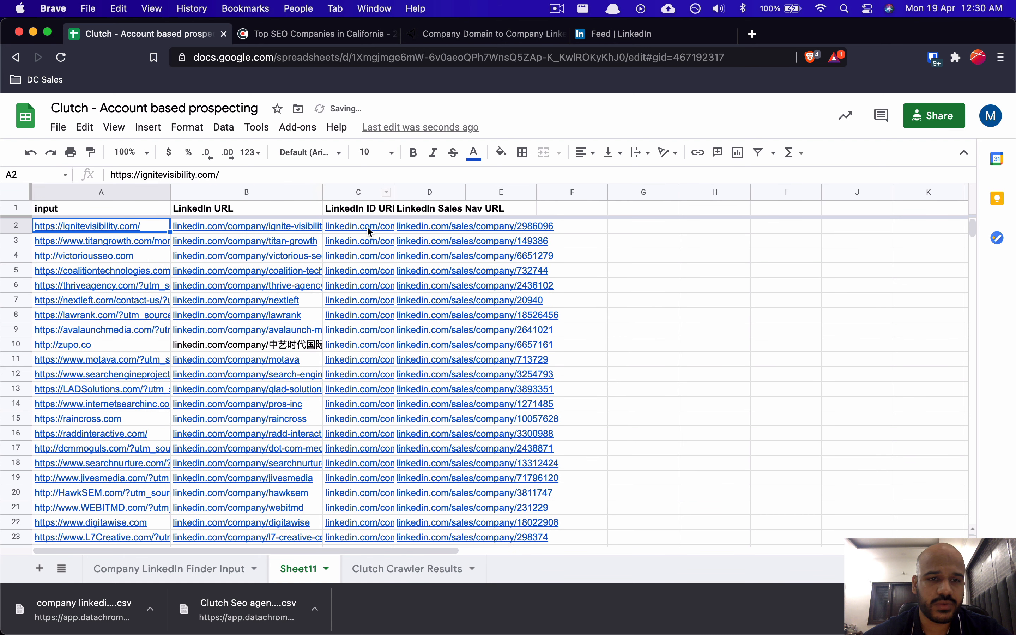
drag(395, 192, 524, 192)
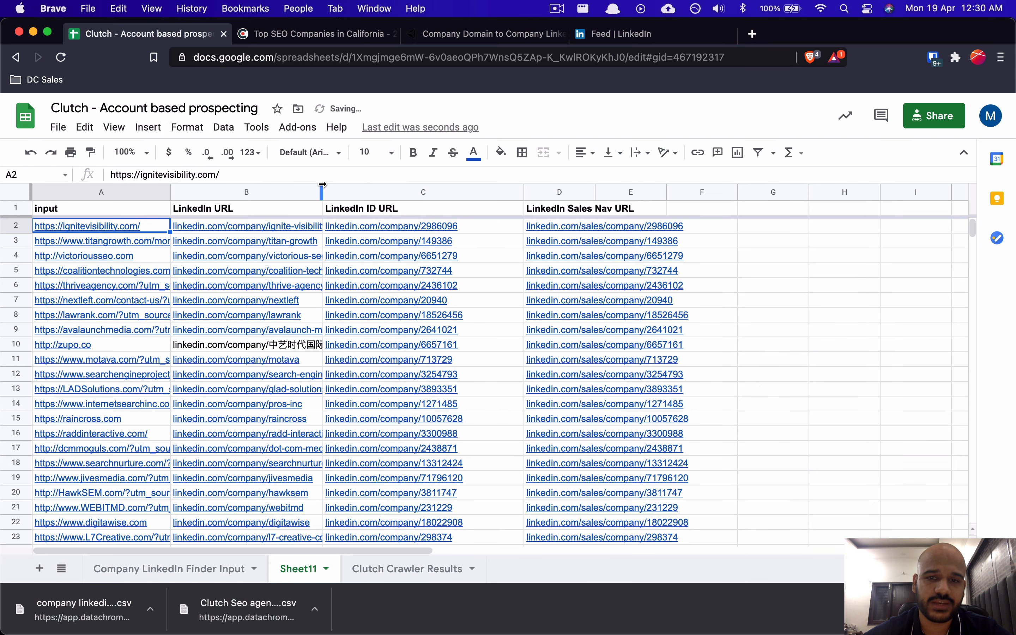
drag(322, 193, 391, 192)
click(651, 192)
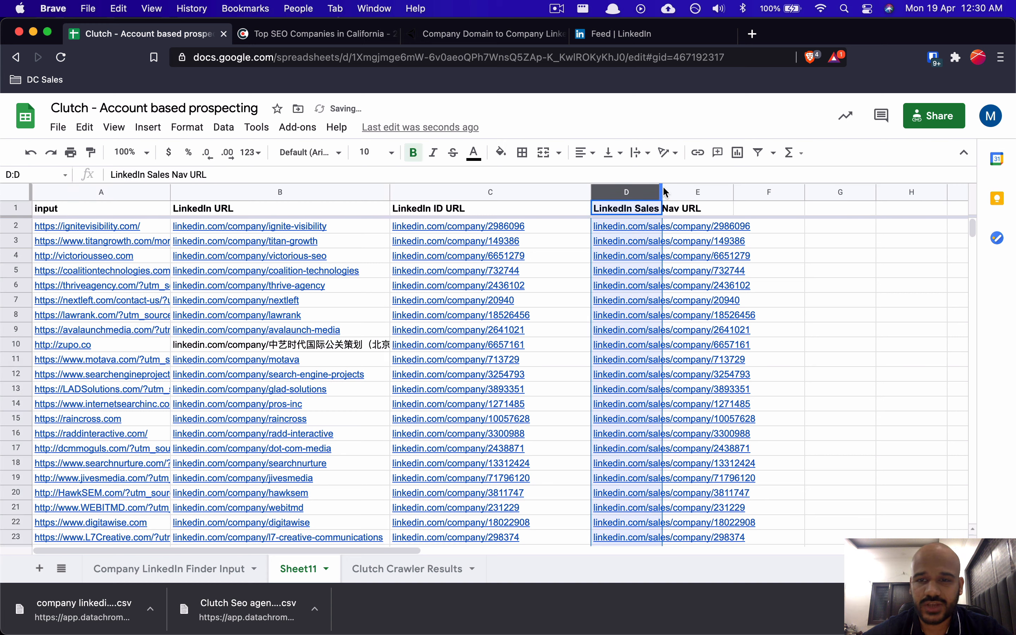
drag(662, 189, 809, 192)
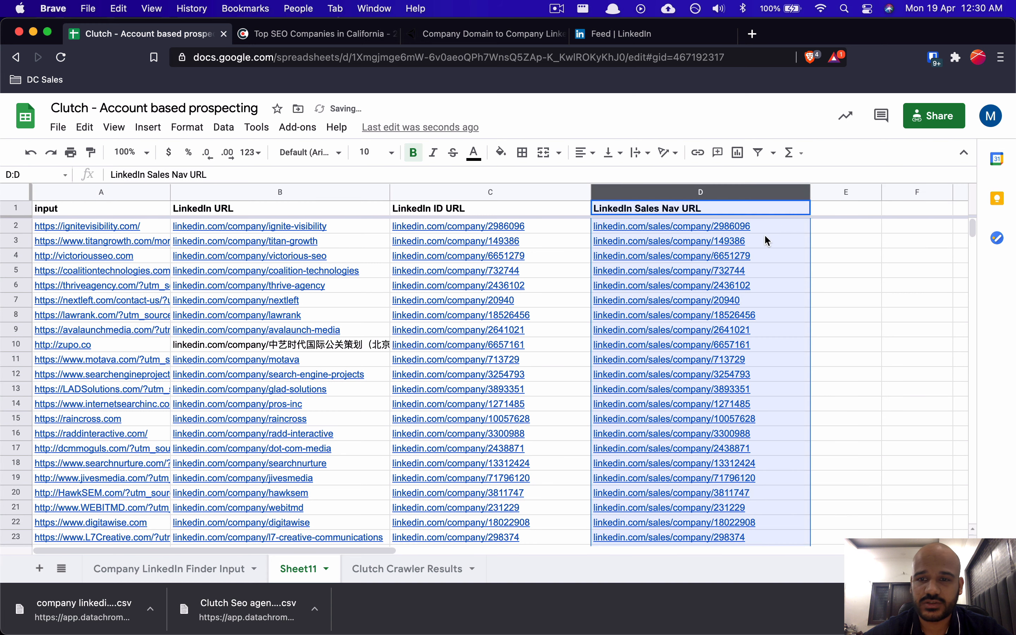
click(622, 245)
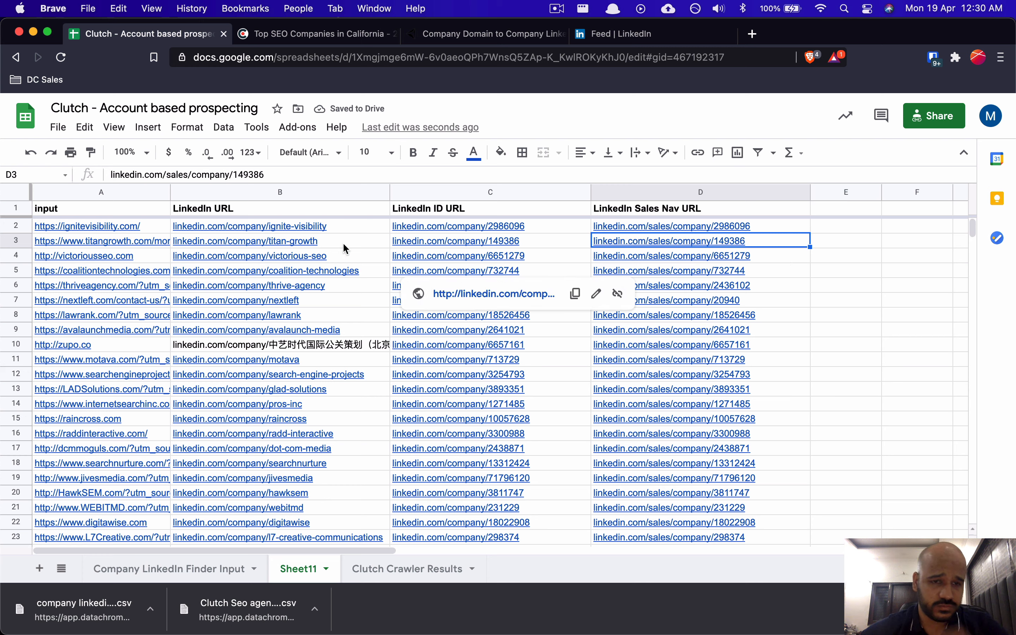
Step: Open the Ignite Visibility LinkedIn URL link in cell B2
click(259, 229)
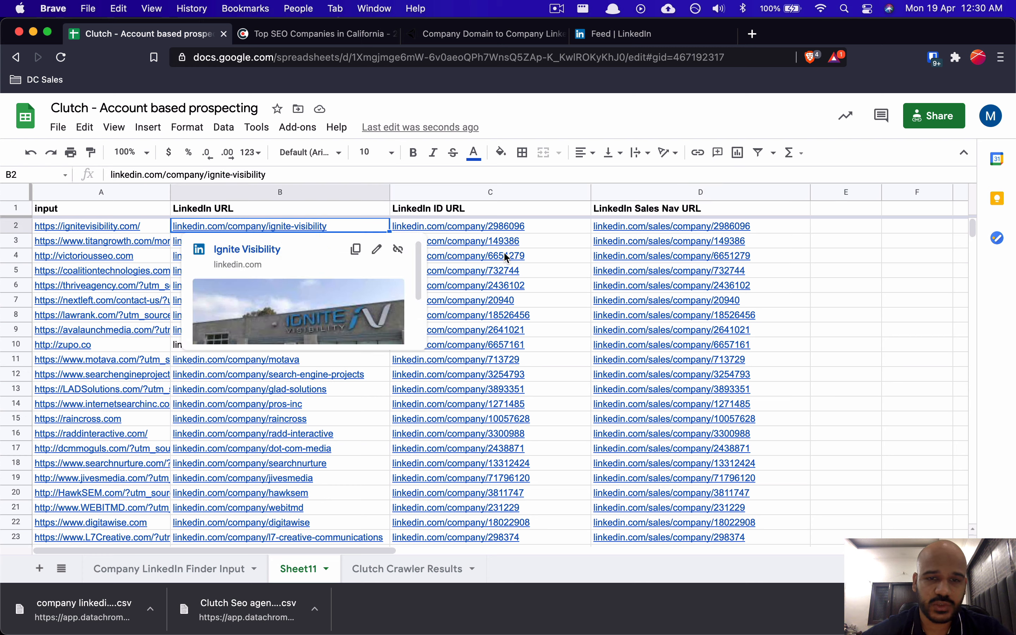
click(527, 230)
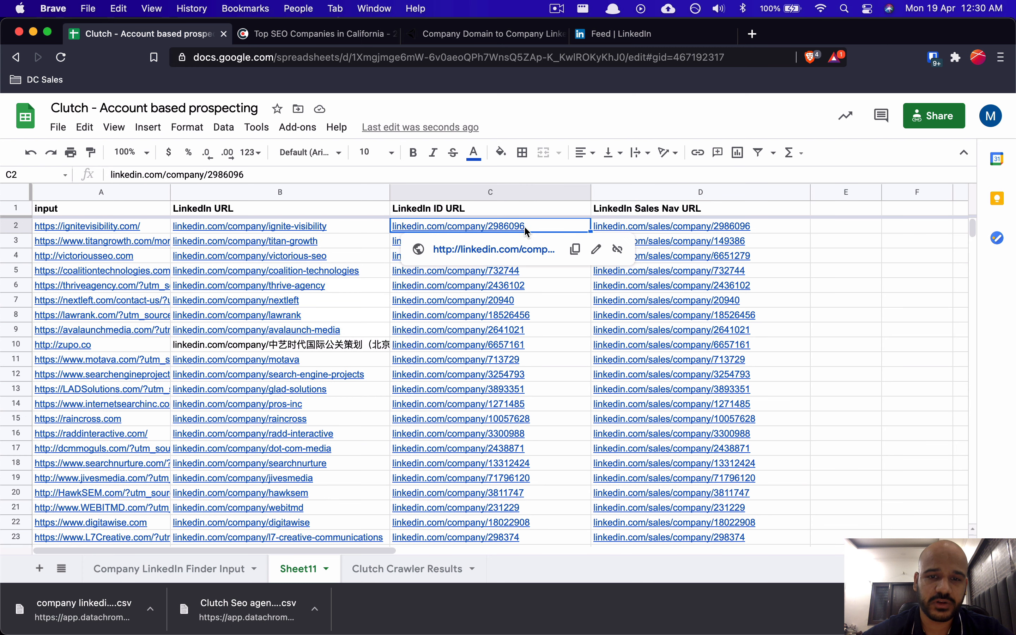
click(315, 225)
Step: Open Ignite Visibility's company page from both the B2 name link and C2 ID link, comparing the slug
click(236, 251)
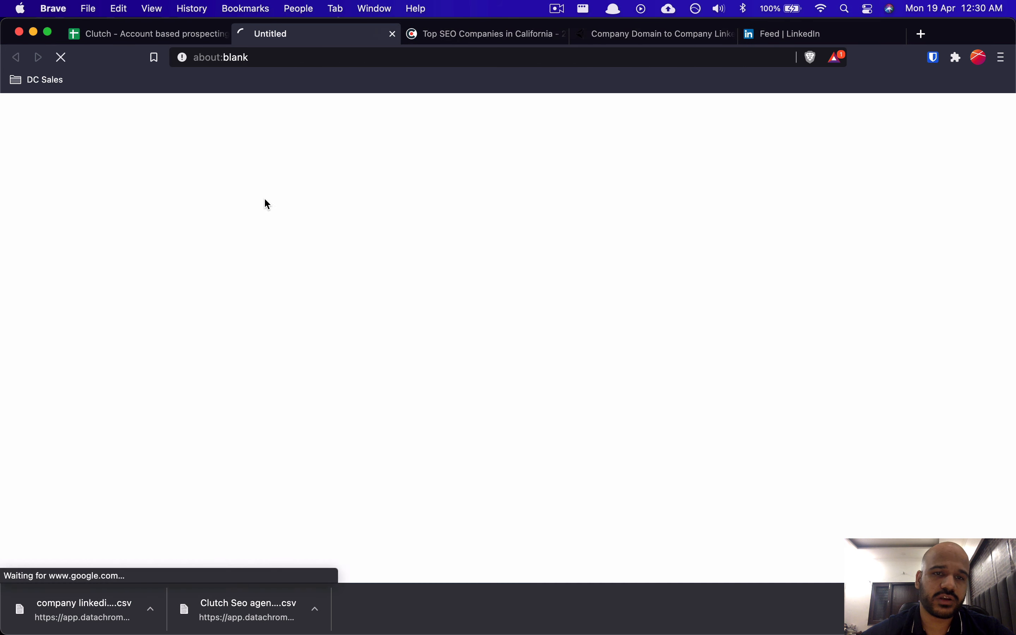
click(170, 29)
click(446, 229)
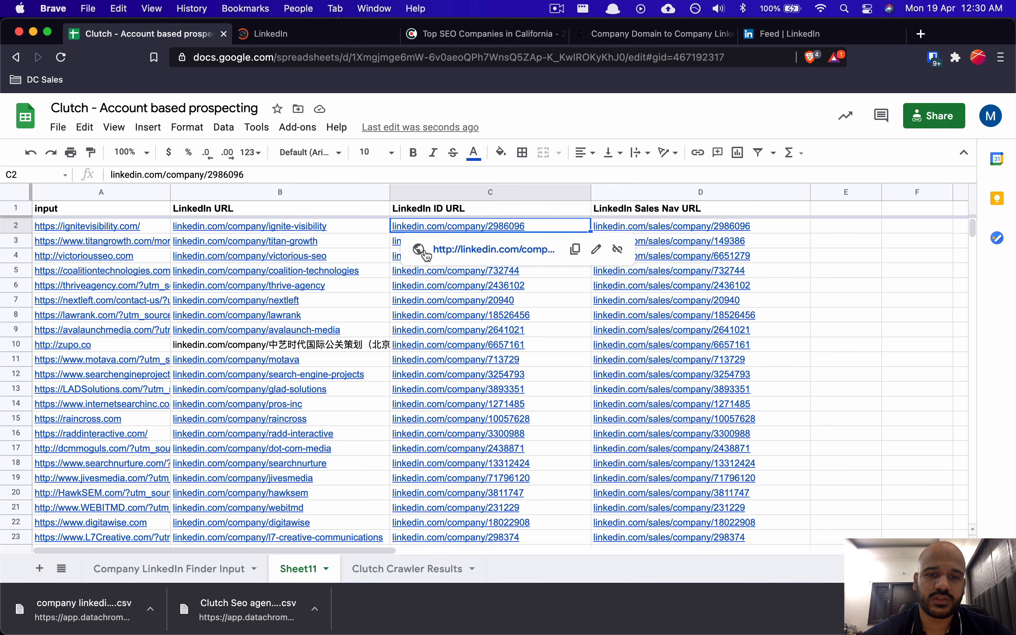
click(450, 252)
click(432, 35)
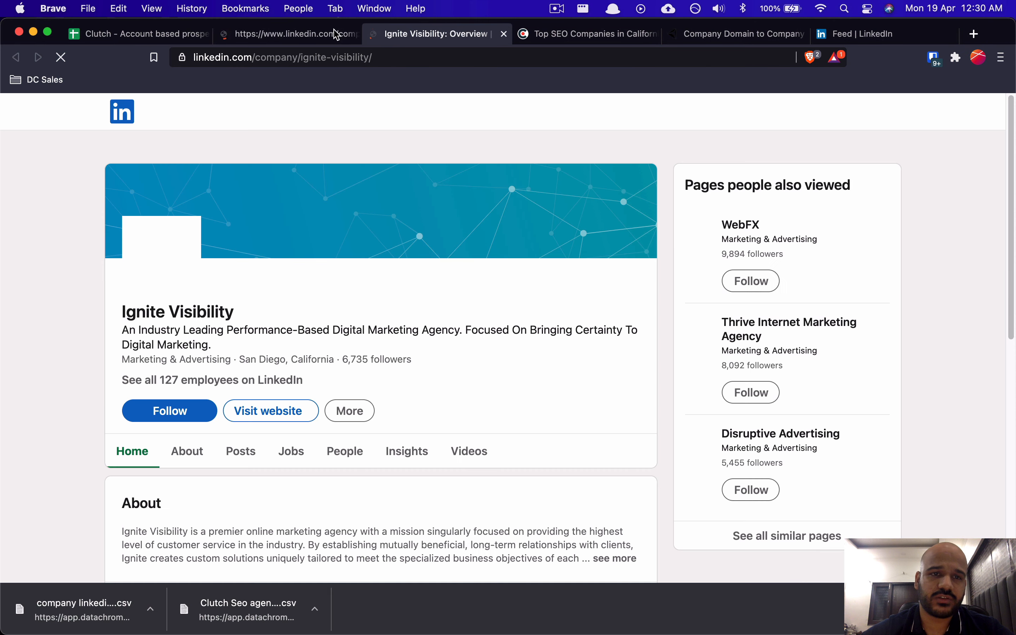
click(306, 34)
click(413, 34)
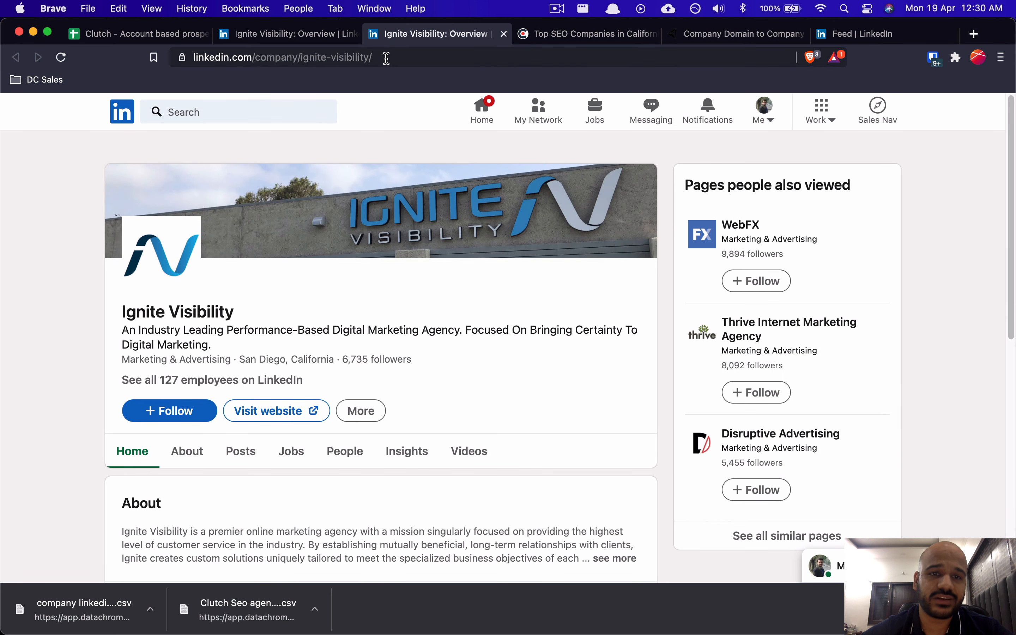
drag(387, 59, 301, 60)
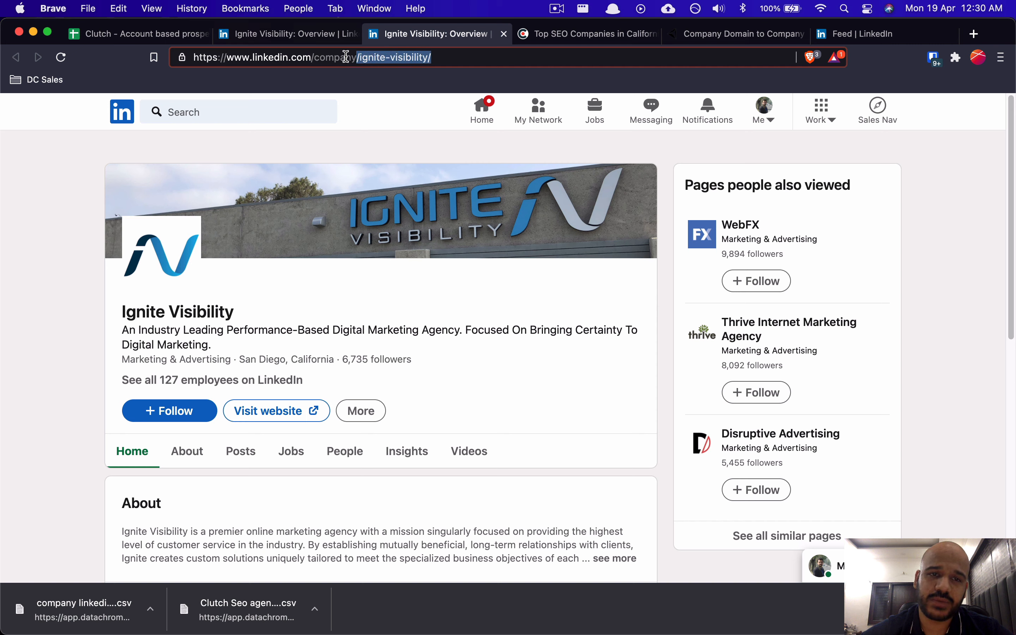
click(315, 36)
Step: Close both Ignite Visibility LinkedIn tabs and compare the C2 ID URL with the D2 Sales Nav URL
key(super+w)
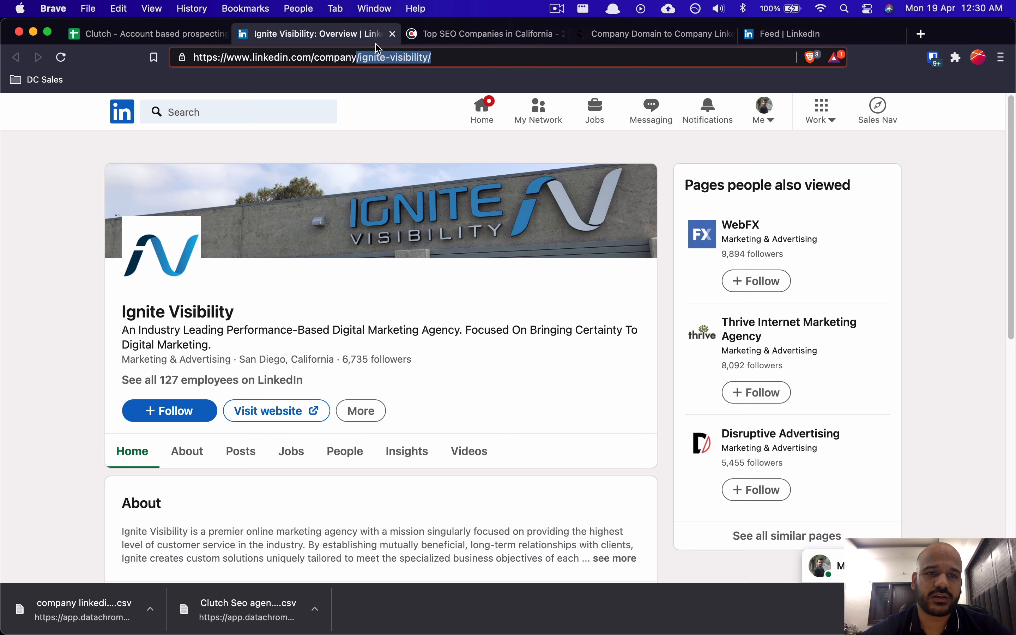
key(super+w)
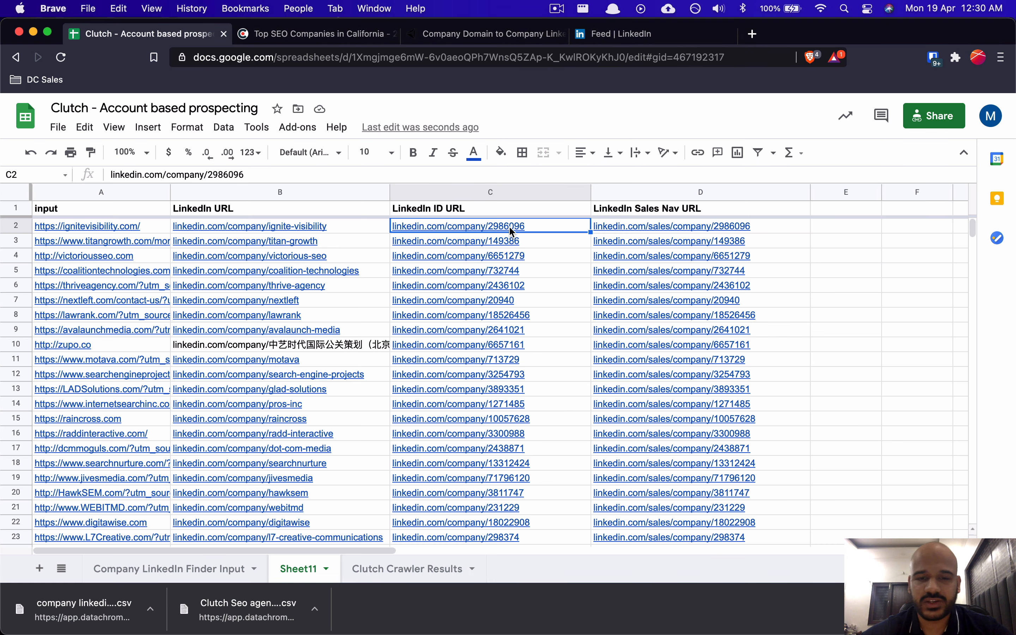
key(Down)
key(Up)
key(Right)
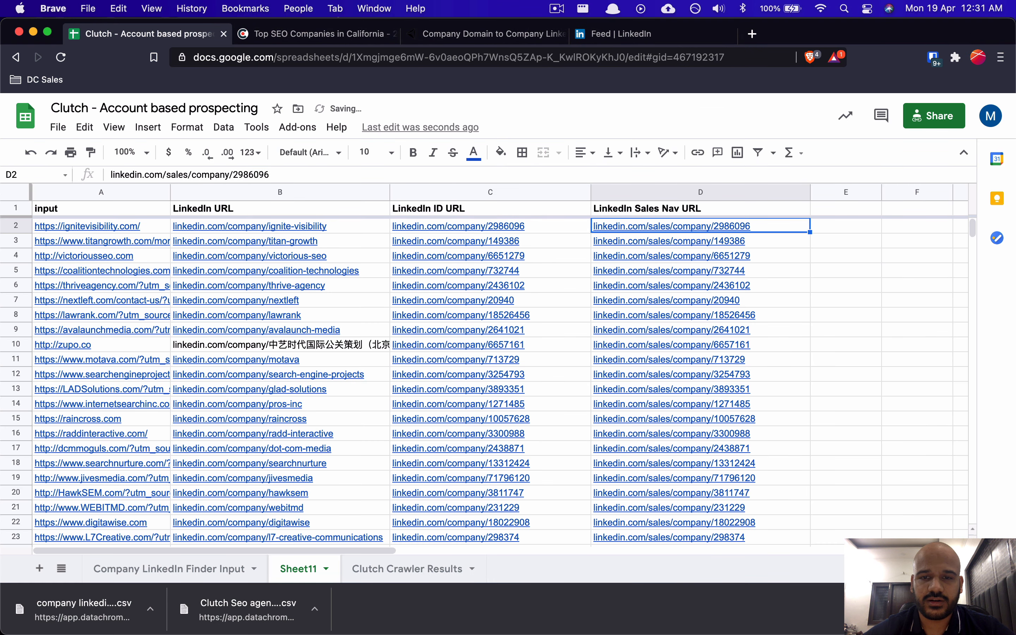
key(Left)
key(Right)
key(Left)
key(shift+Right)
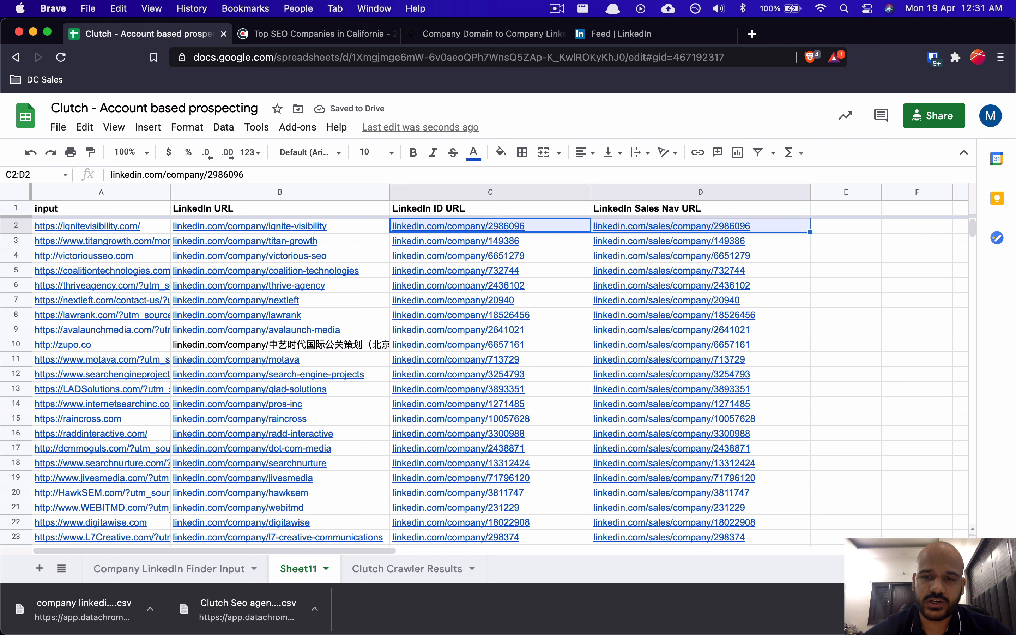
key(Right)
key(Left)
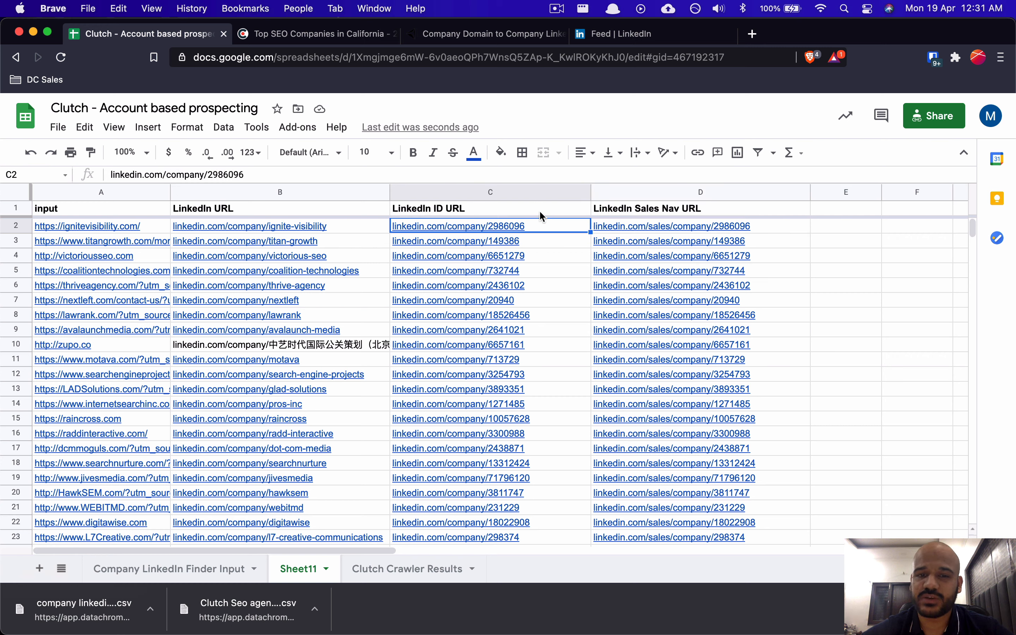
Step: Check the ID URLs in C2–C4 against their Sales Nav URLs in column D
click(539, 210)
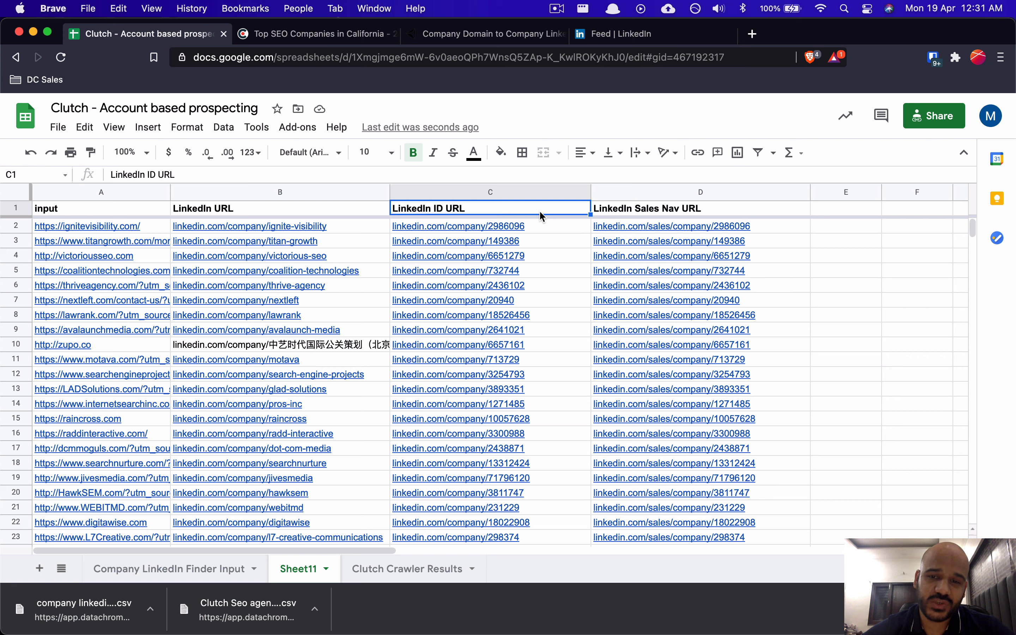
key(Down)
key(shift+Right)
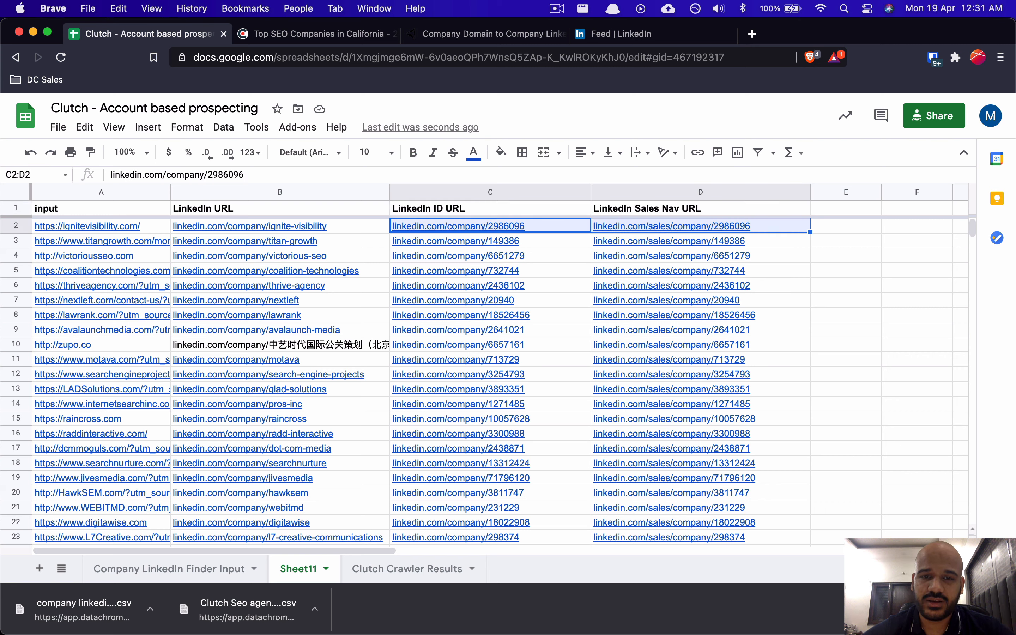
click(666, 237)
click(668, 230)
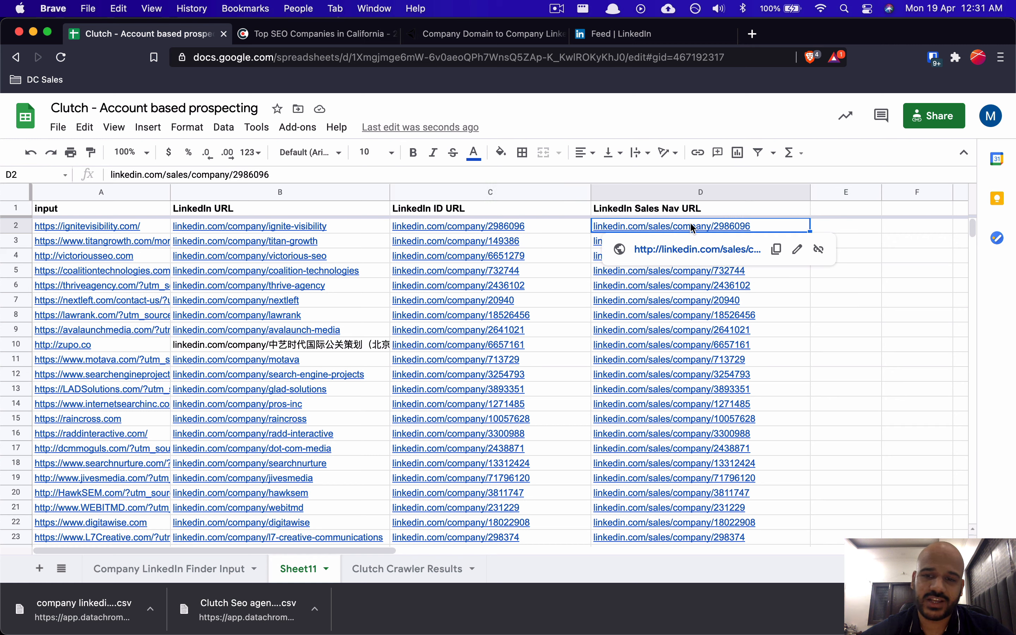
click(543, 223)
click(660, 189)
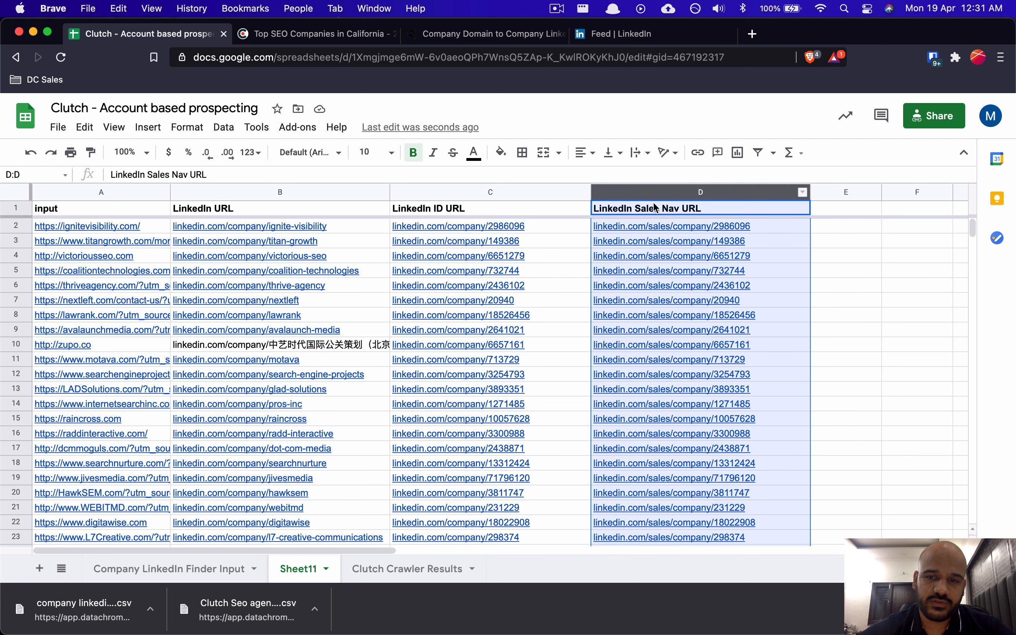
mouse_move(614, 242)
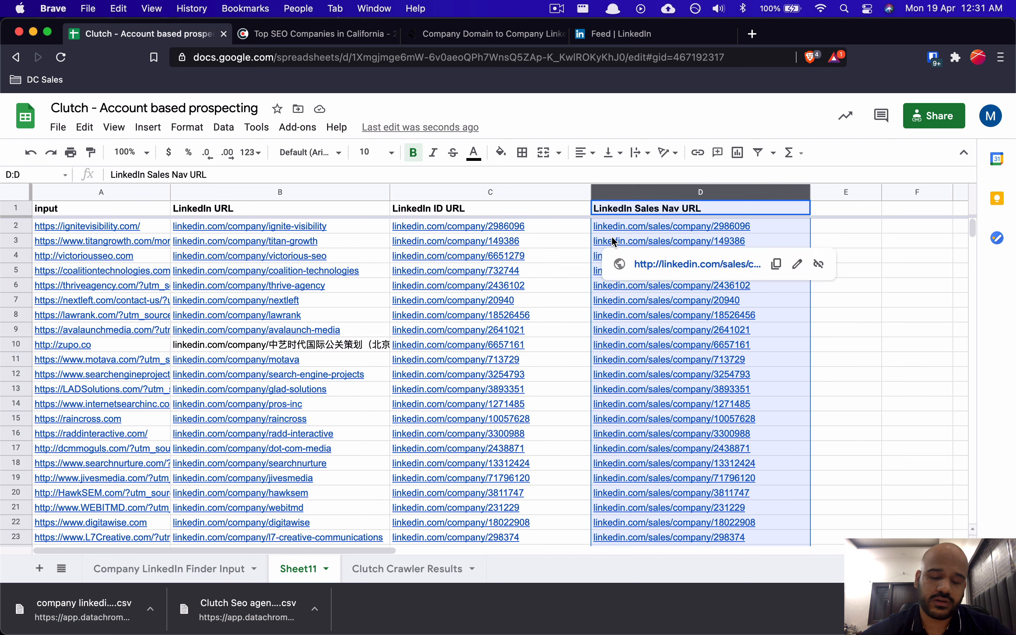
click(490, 257)
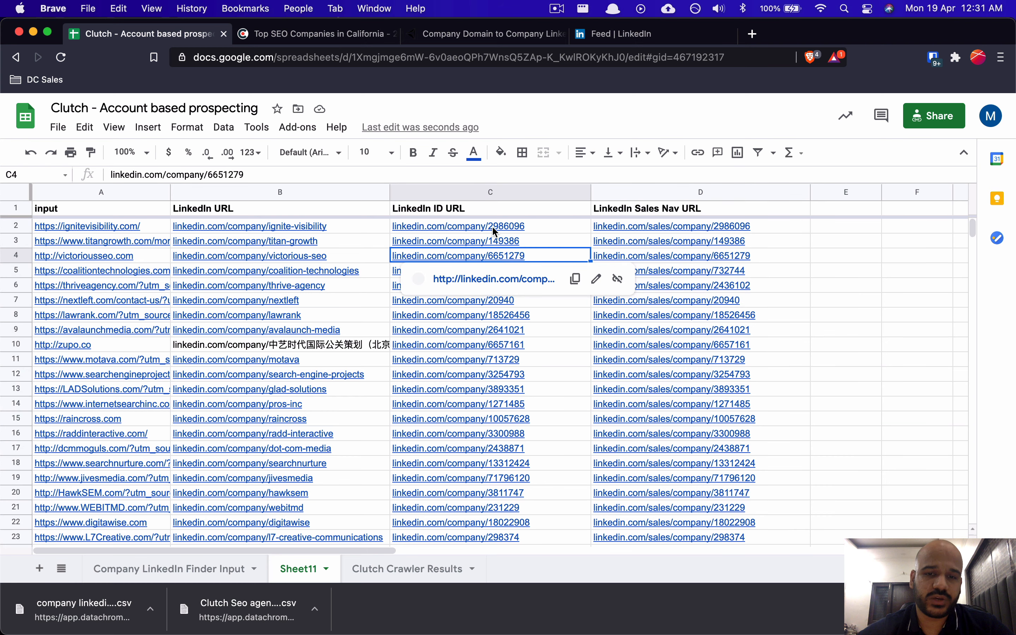
click(492, 225)
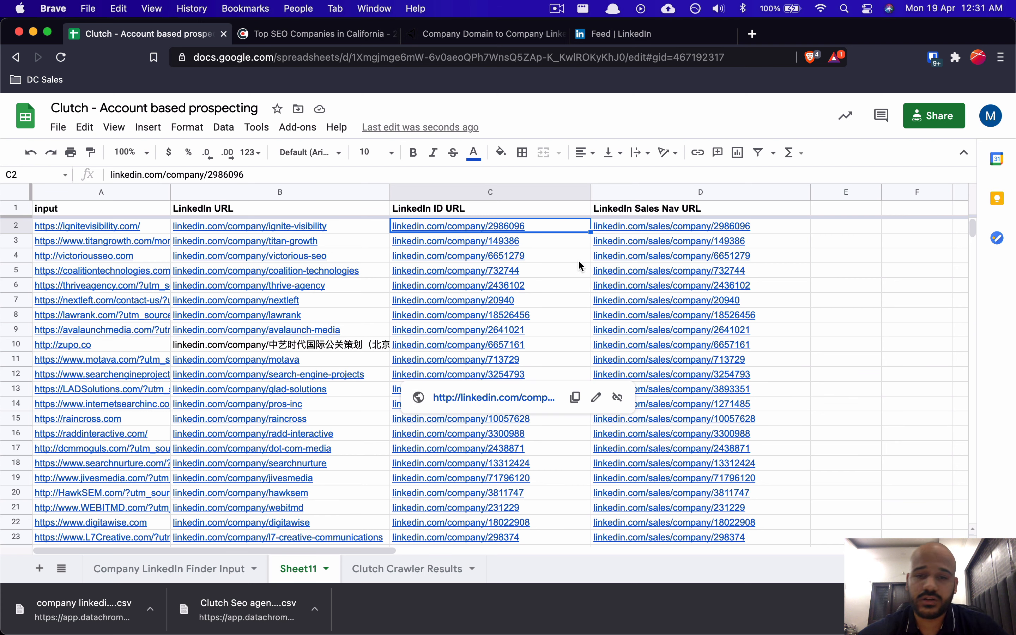
click(577, 260)
click(554, 235)
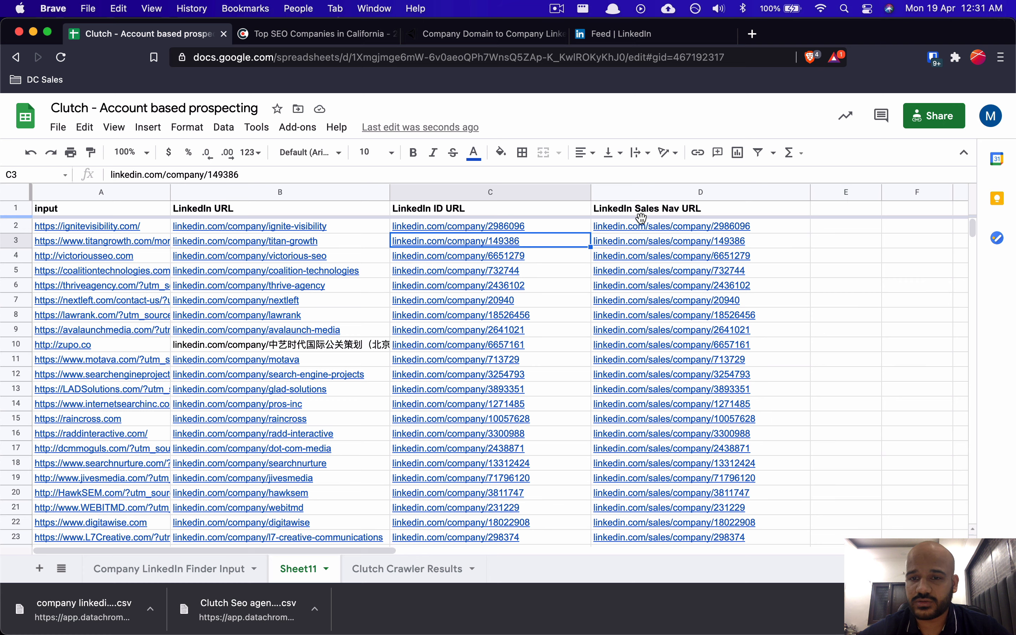
click(523, 221)
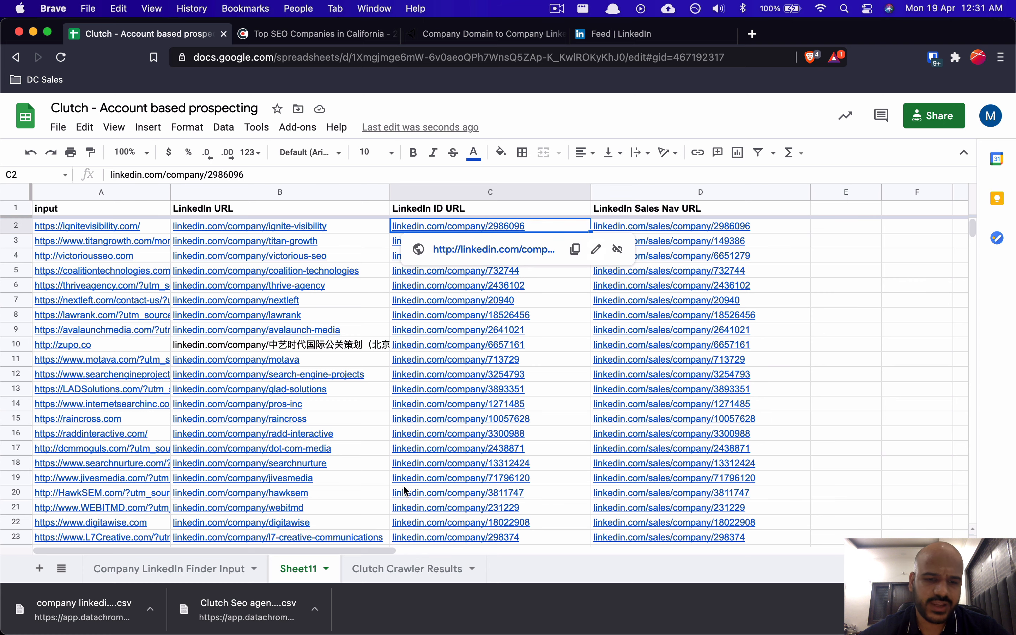
Step: Select the LinkedIn Sales Nav URL column starting from its D1 header
scroll(567, 409, down, 20)
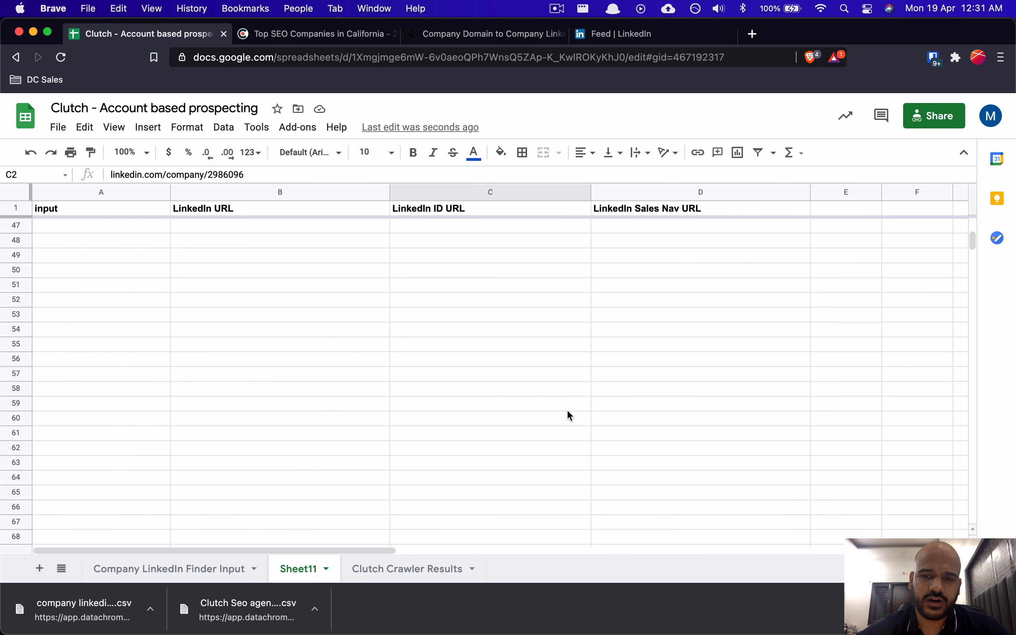
scroll(567, 409, up, 18)
scroll(646, 216, up, 2)
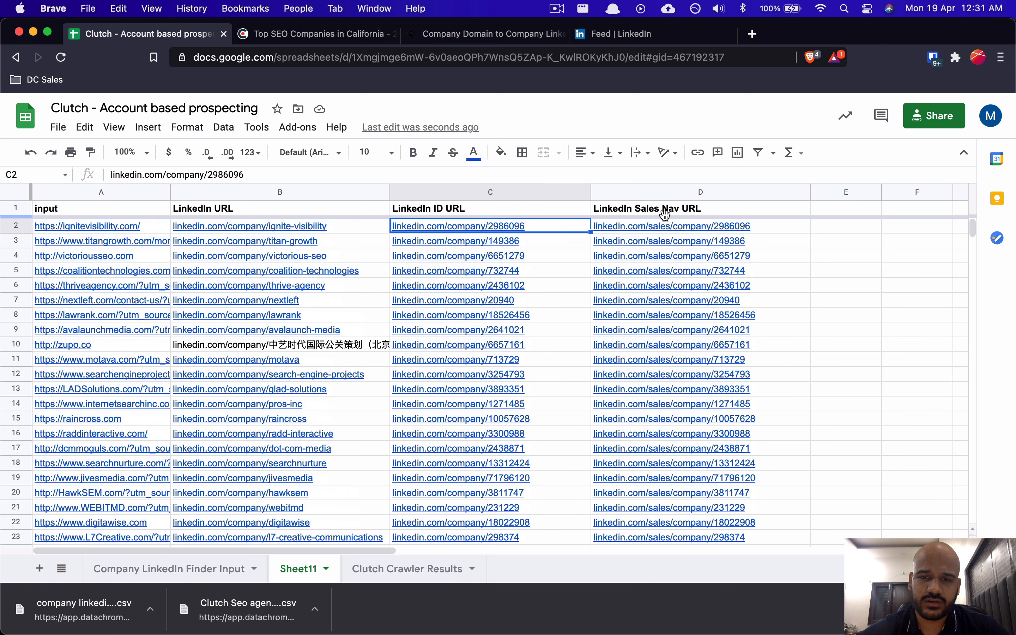
click(692, 192)
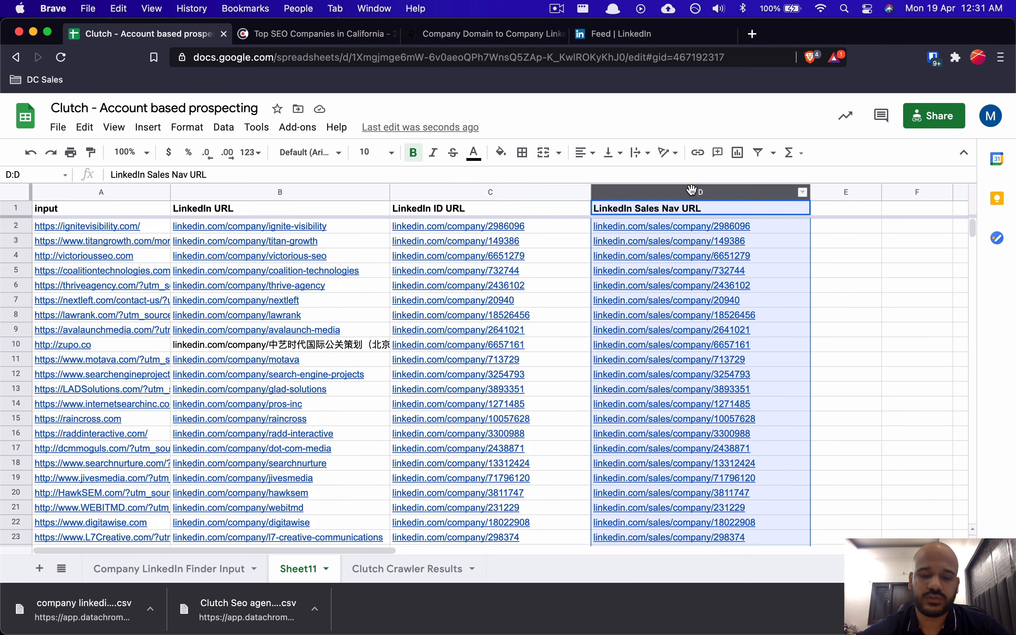
click(667, 240)
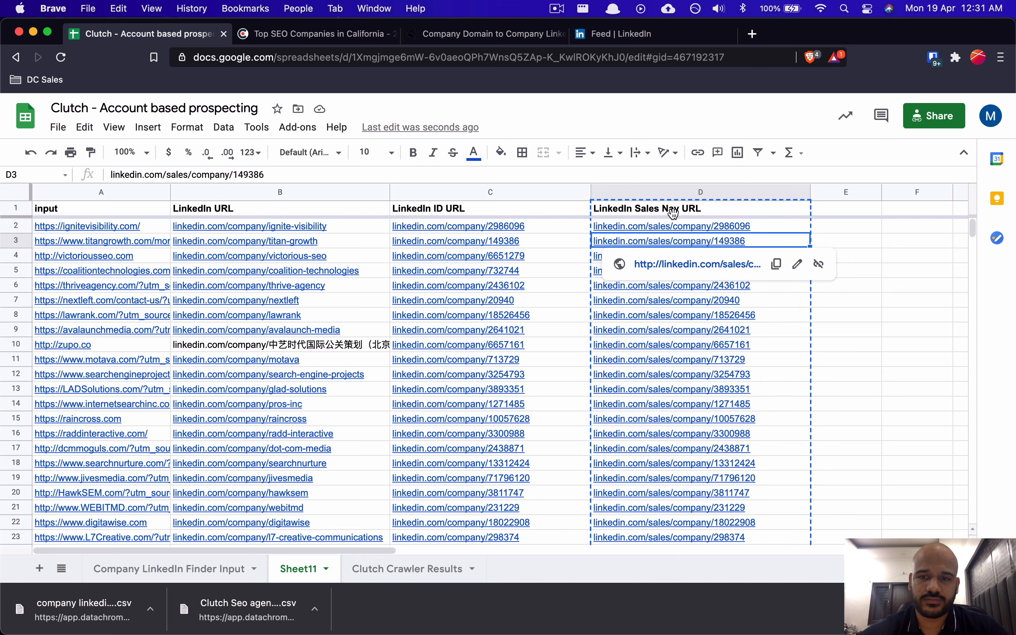
click(679, 209)
Step: Copy Sales Nav URLs D1:D39 and rename Sheet11 to 'Company Linkedin finder results'
key(super+shift+Down)
key(super+c)
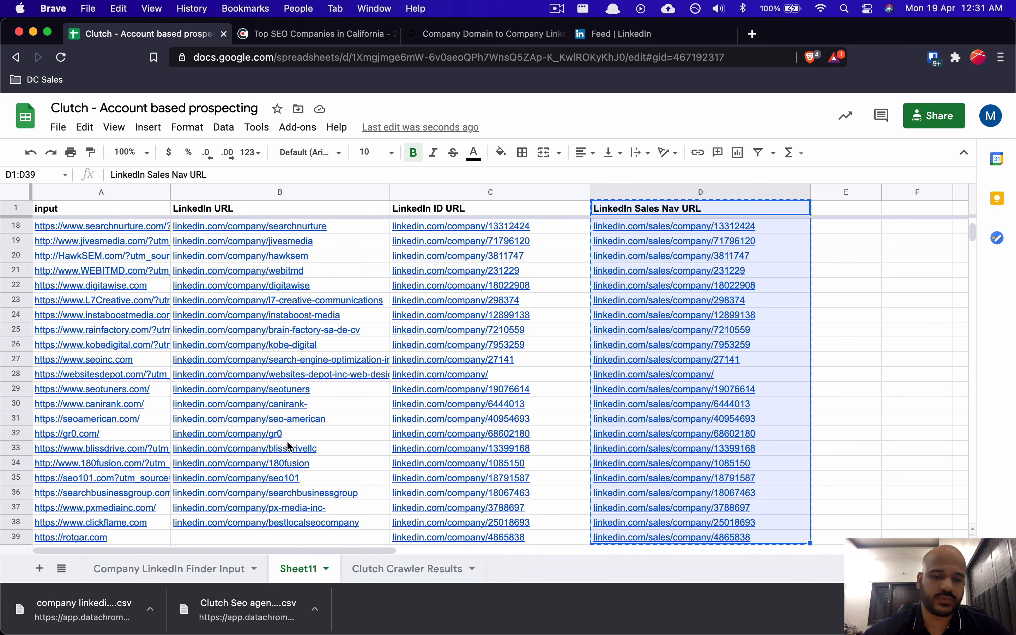
double_click(297, 570)
text(Compa)
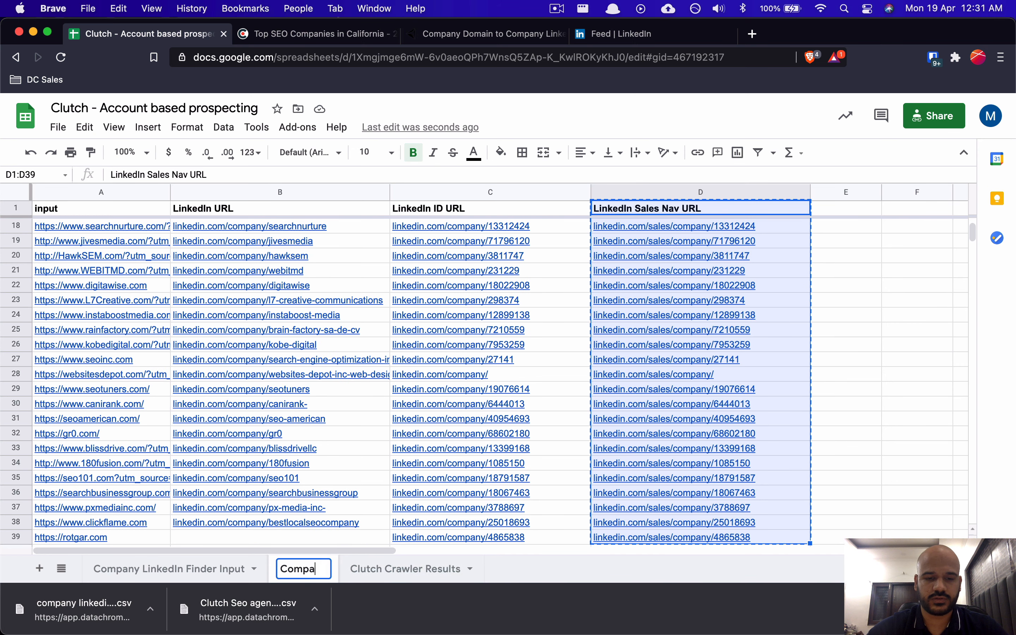
text(ny Li)
key(BackSpace)
key(BackSpace)
key(BackSpace)
key(BackSpace)
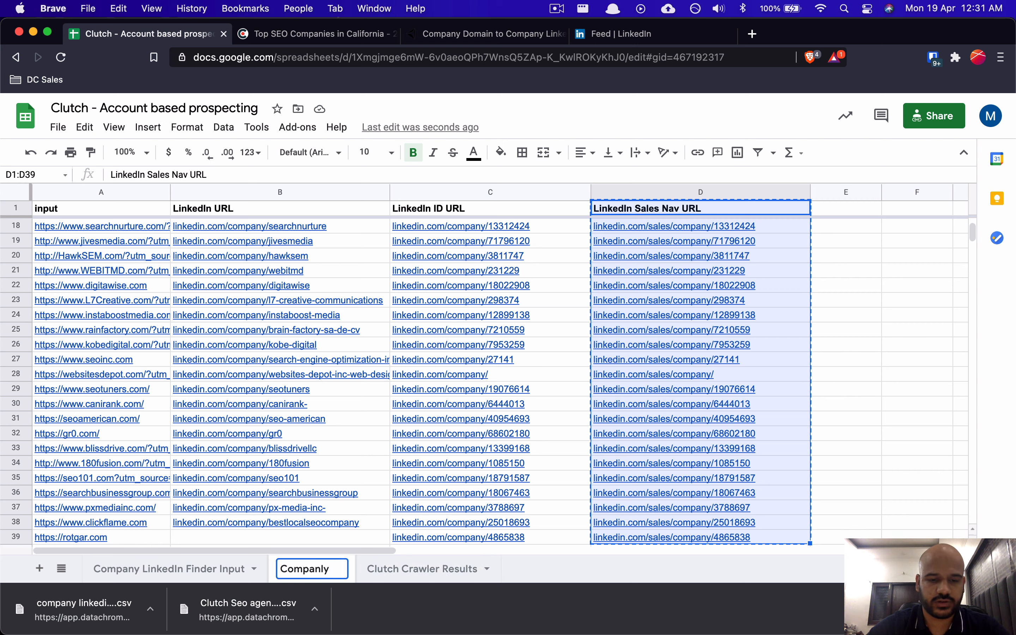
text(y Linkedin )
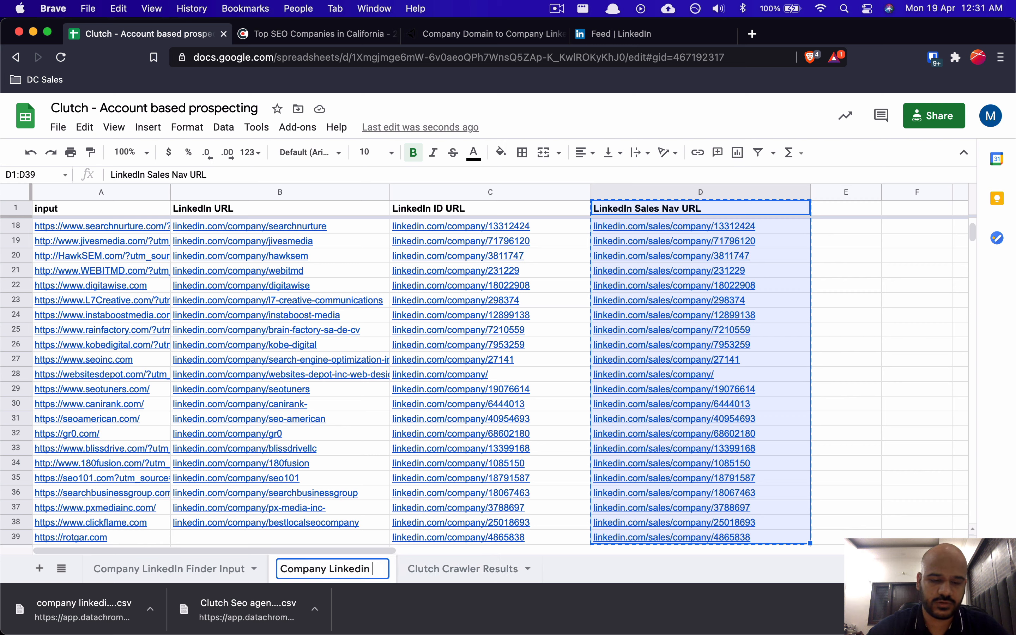
text(finder results)
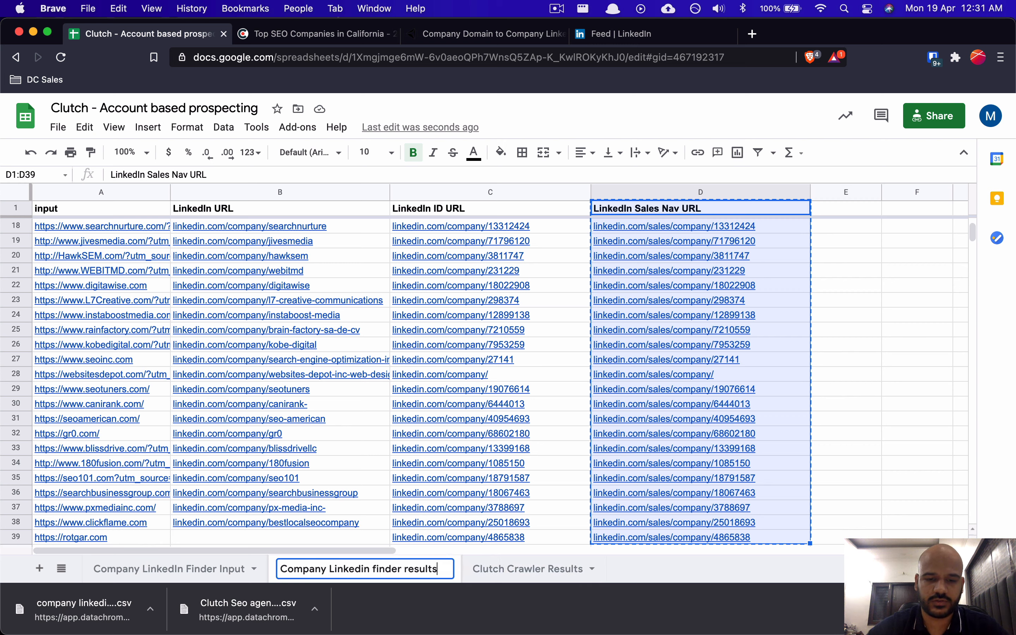
key(Return)
Step: Paste the Sales Nav URLs into column A of a new first sheet, widened, then go to Notion
click(40, 569)
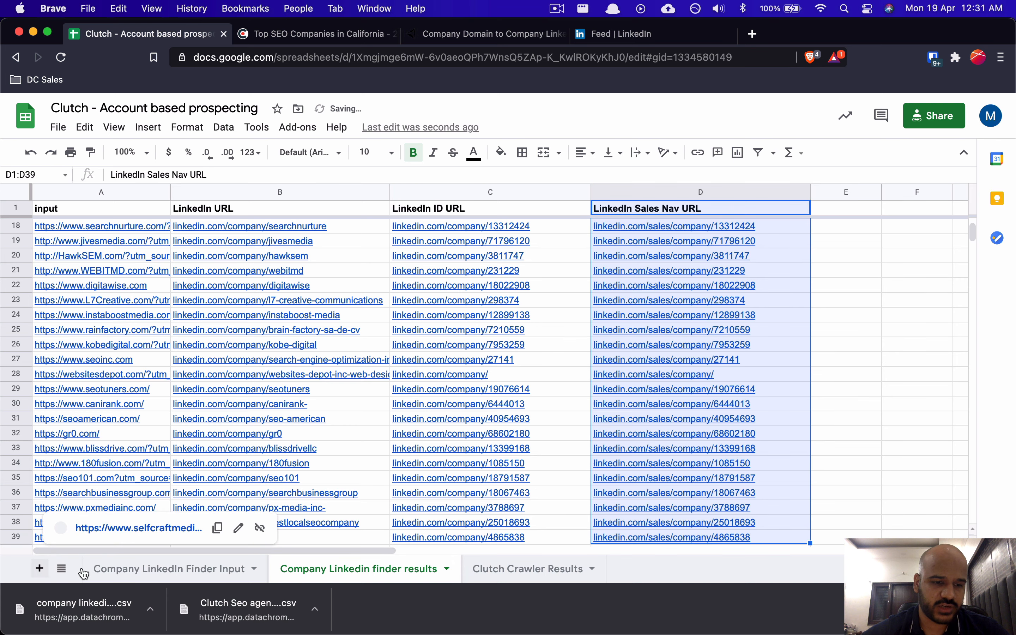
drag(483, 569, 197, 576)
drag(306, 571, 124, 568)
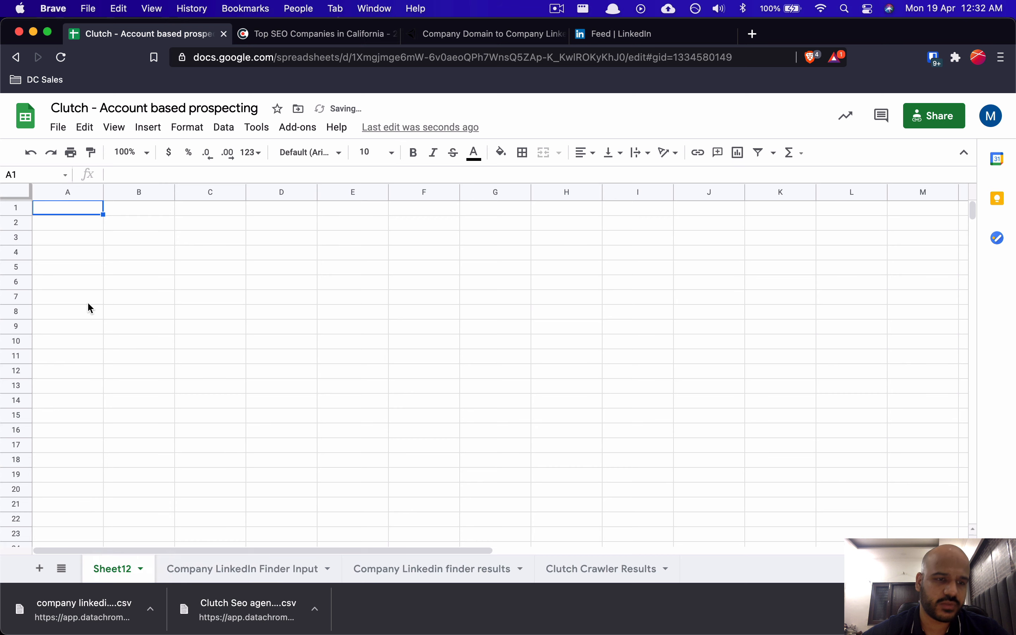
key(super+v)
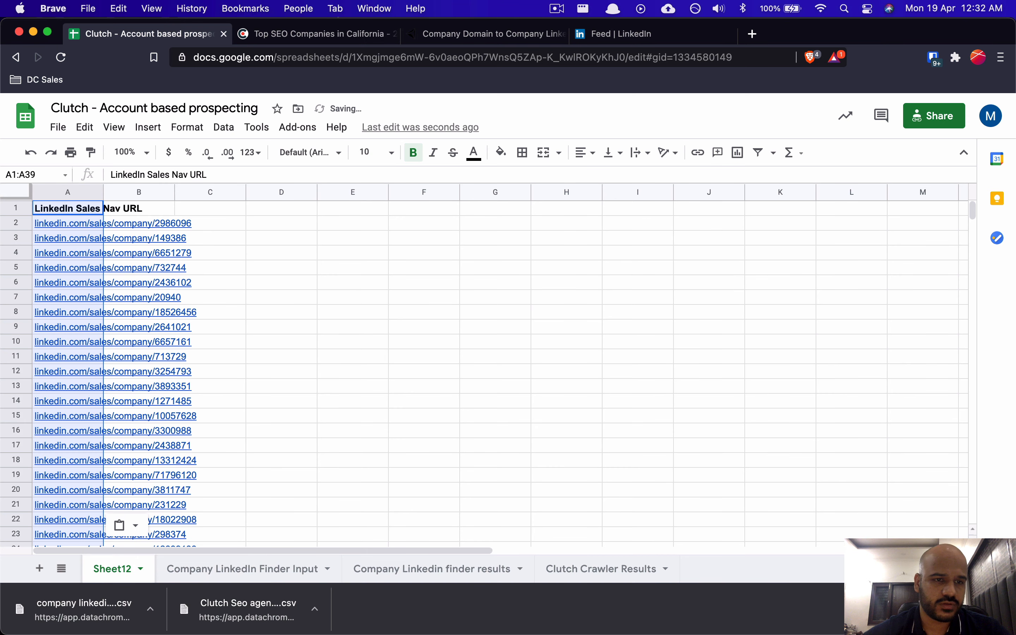
click(291, 223)
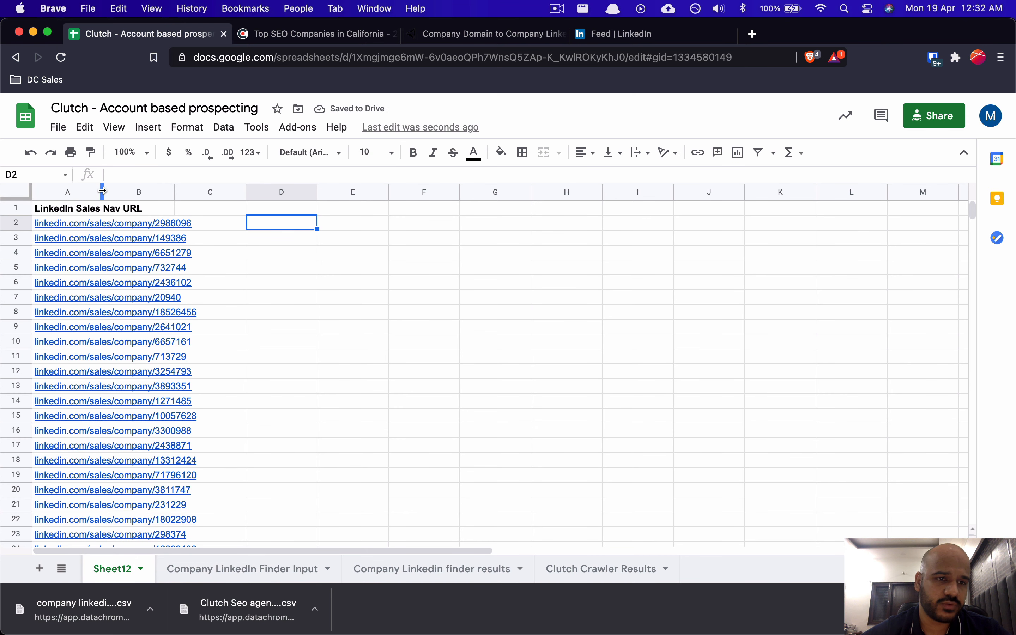
drag(102, 191, 203, 192)
click(199, 229)
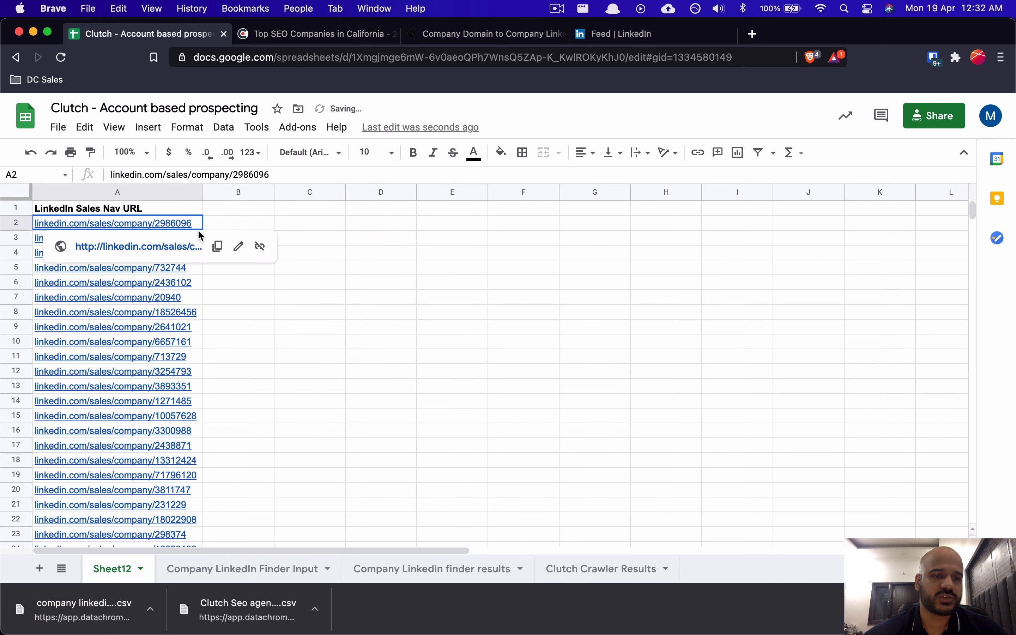
drag(141, 225, 364, 306)
click(254, 343)
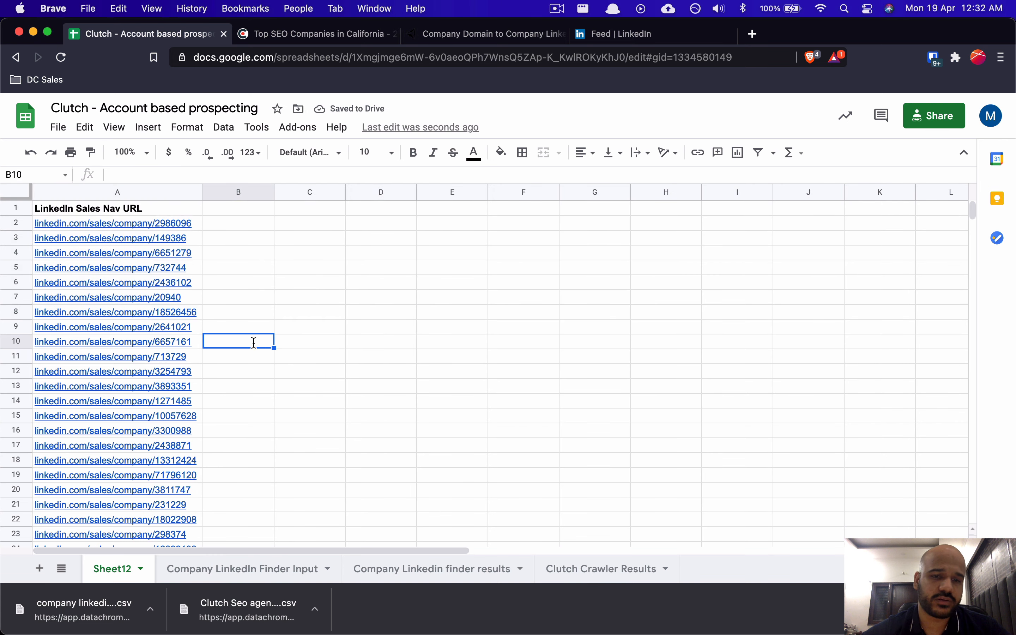
key(super+Tab)
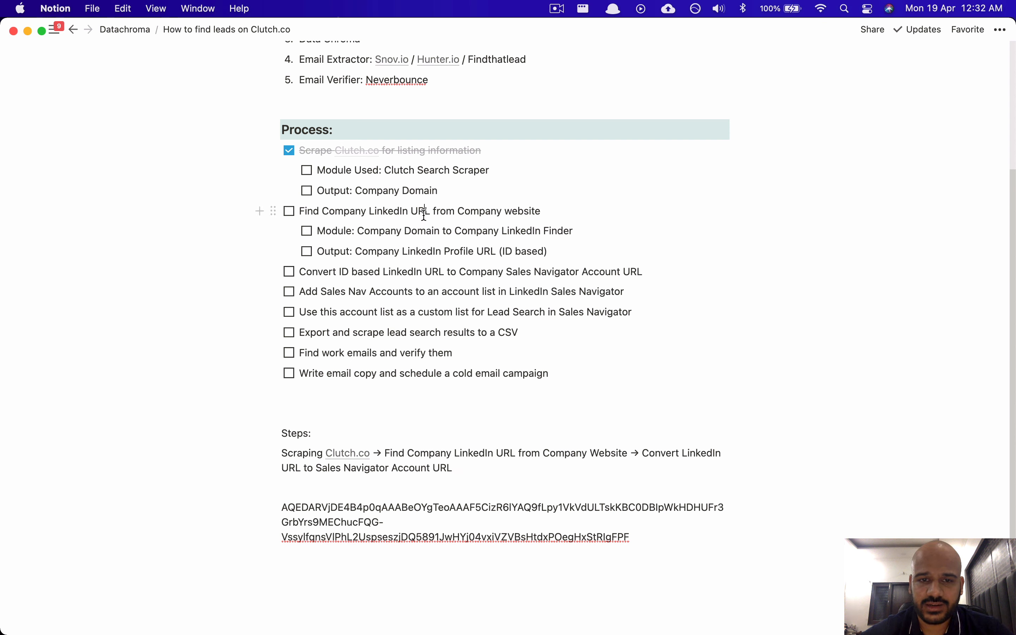
Step: Check off 'Find Company LinkedIn URL from Company website' and highlight the Convert ID based step text
click(289, 211)
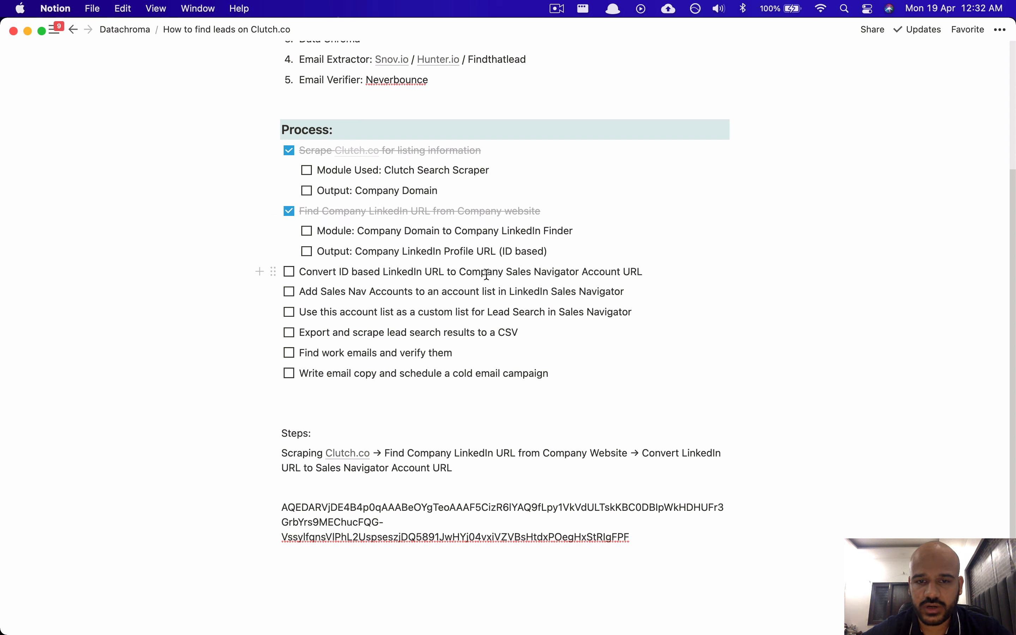
drag(353, 272, 462, 273)
click(333, 277)
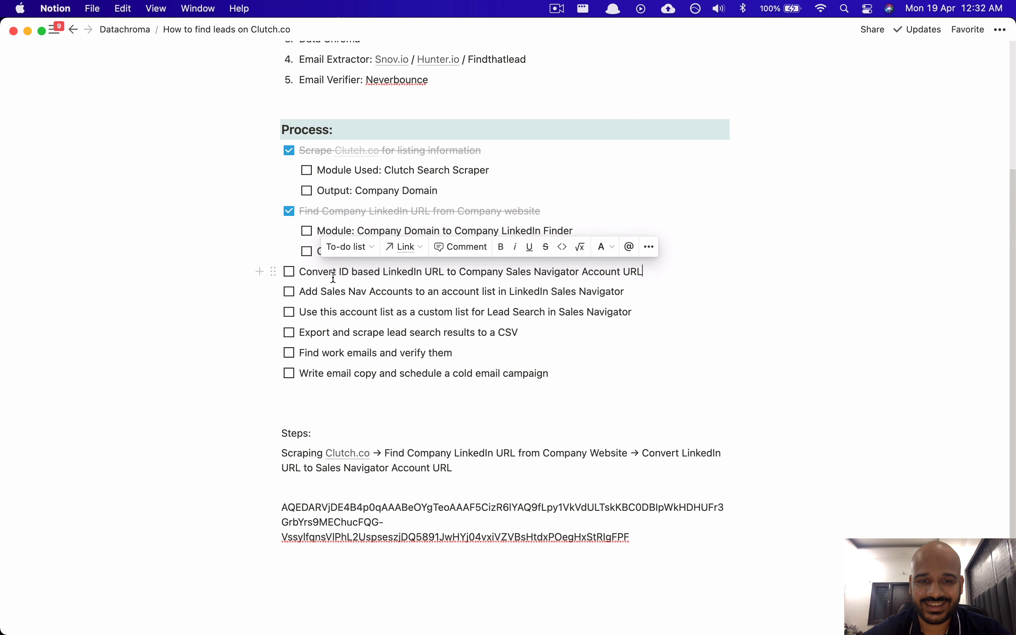
drag(565, 275, 589, 275)
click(606, 276)
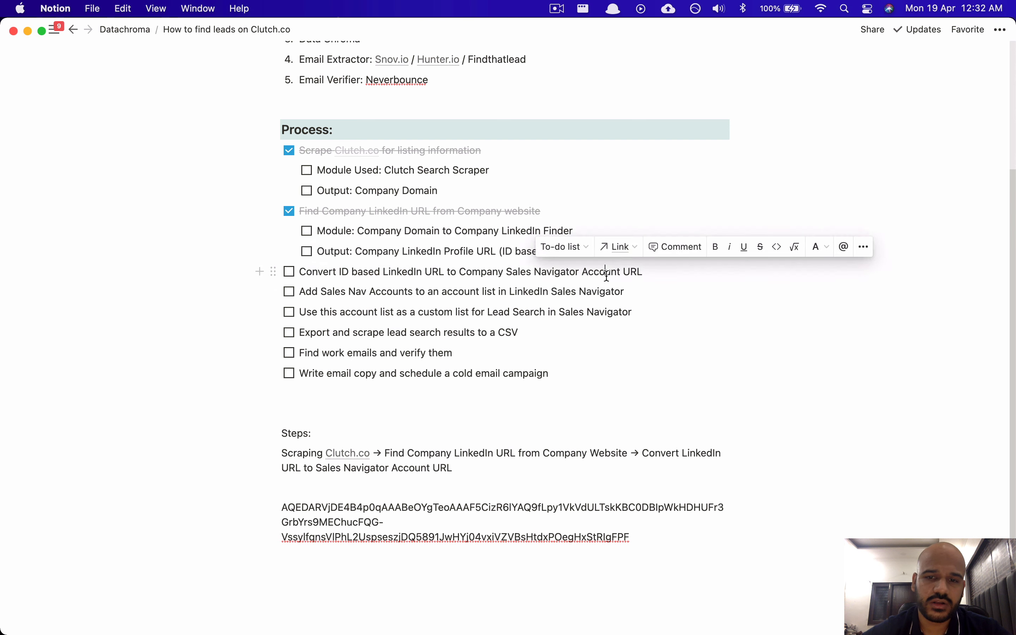
key(super+Tab)
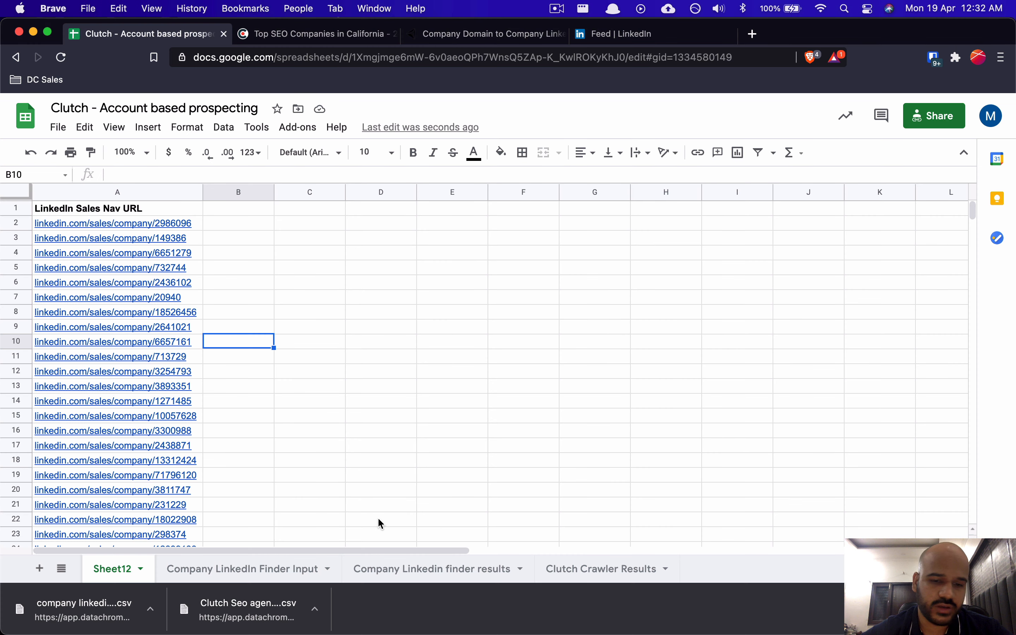
Step: On the Company Linkedin finder results sheet, select the LinkedIn ID URLs C18:C39
click(419, 572)
click(647, 330)
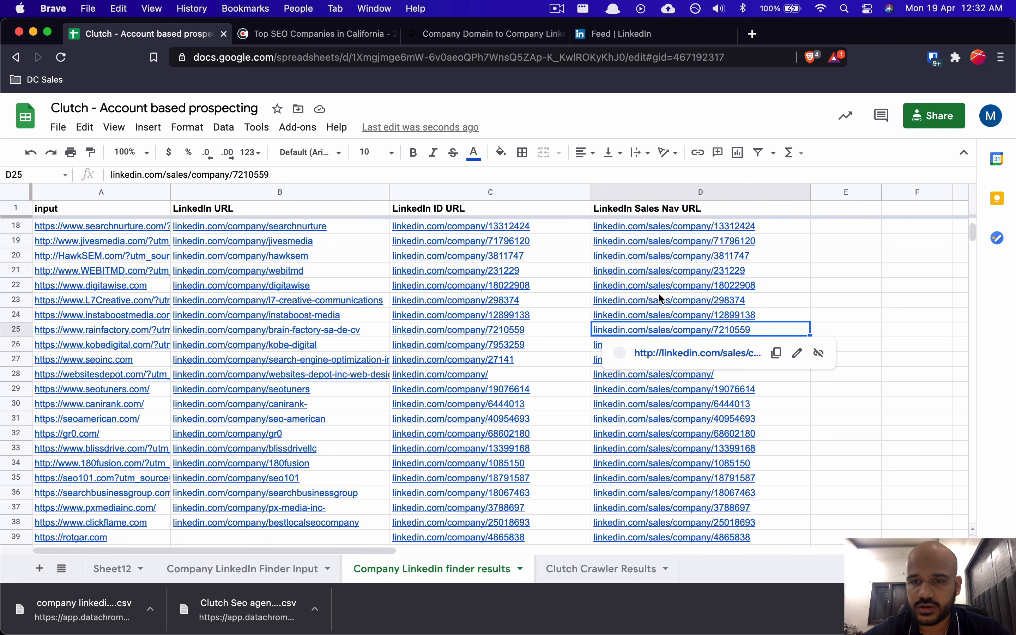
click(655, 225)
click(696, 193)
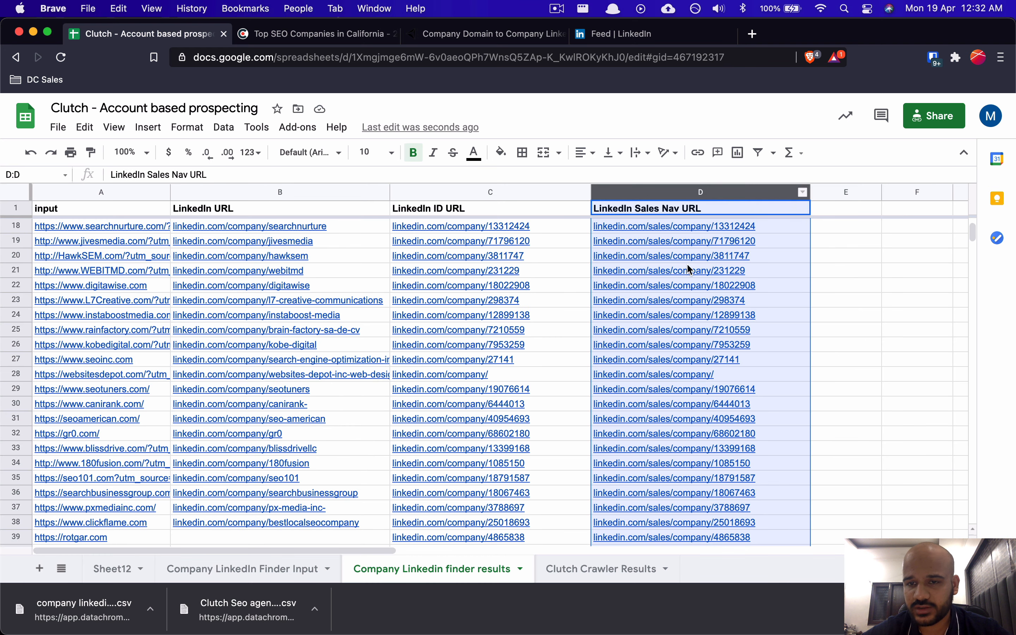
click(504, 254)
click(501, 194)
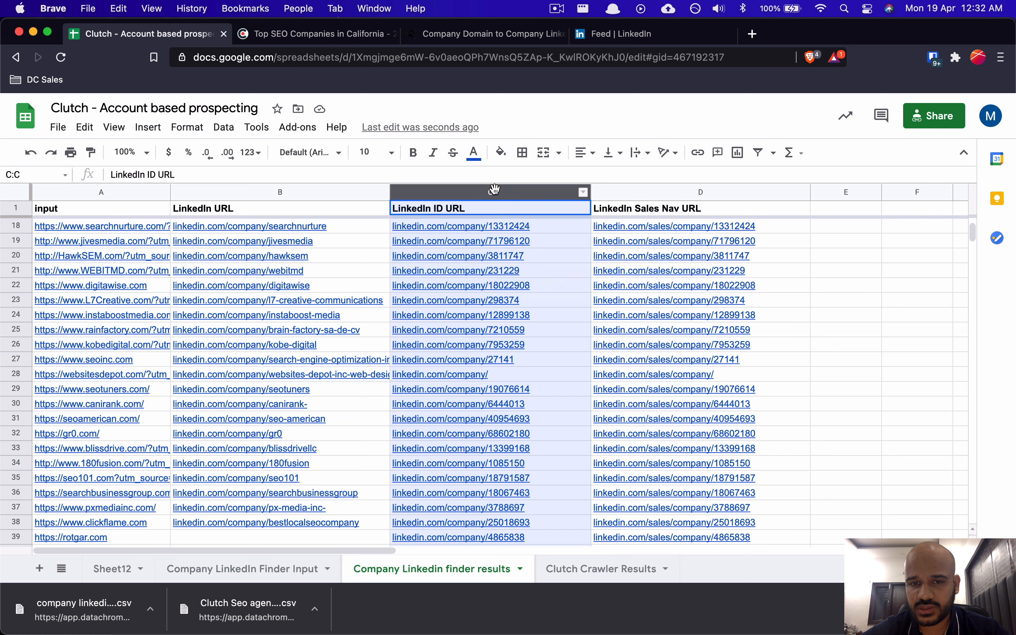
click(488, 245)
click(527, 227)
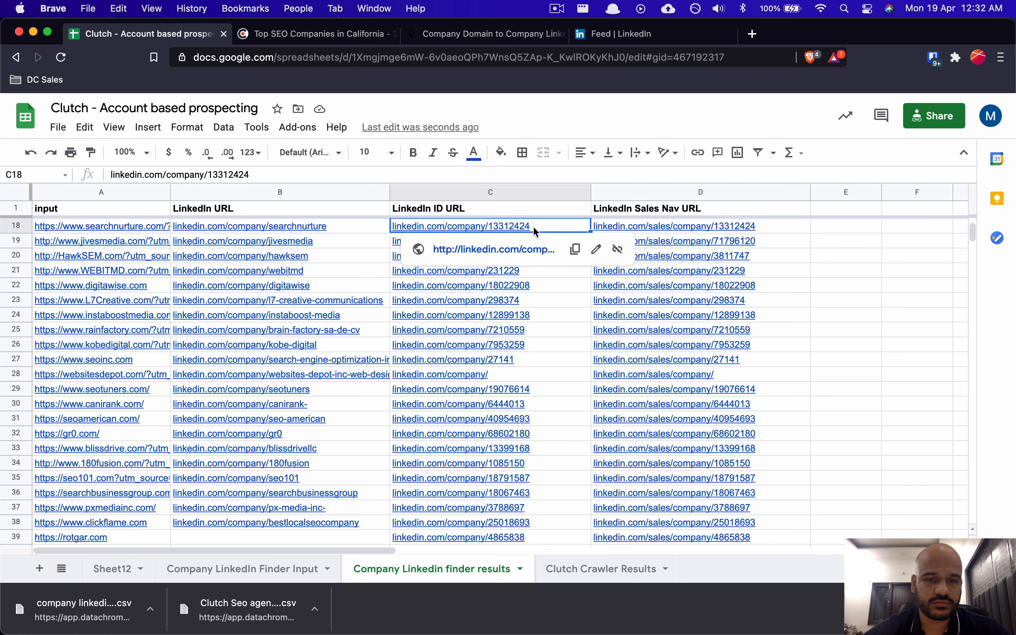
key(super+shift+Down)
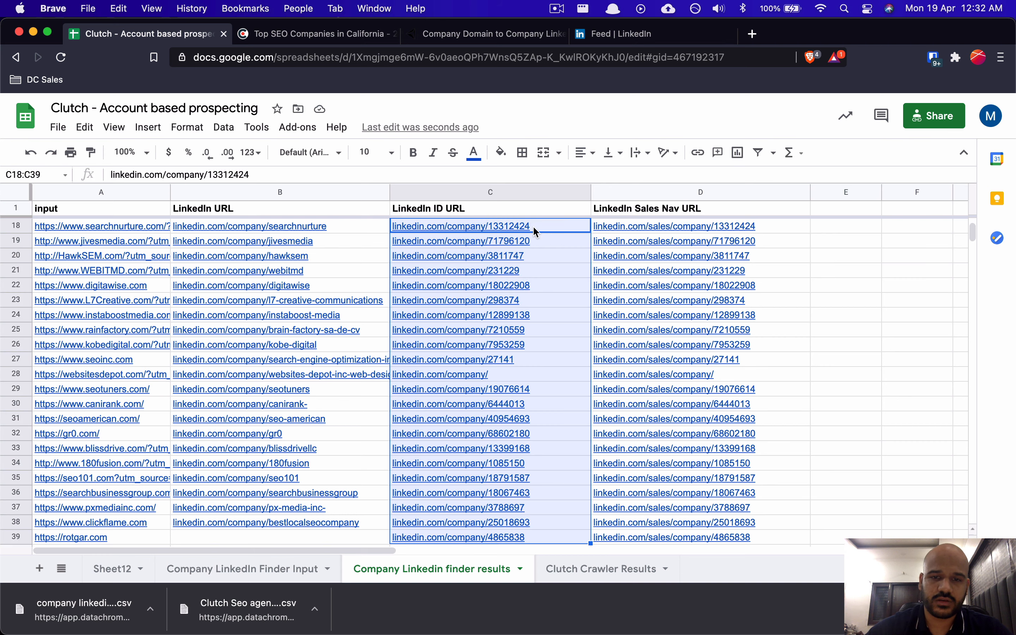
Step: Find and replace /company with /sales/company across C18:C39
key(super+shift+h)
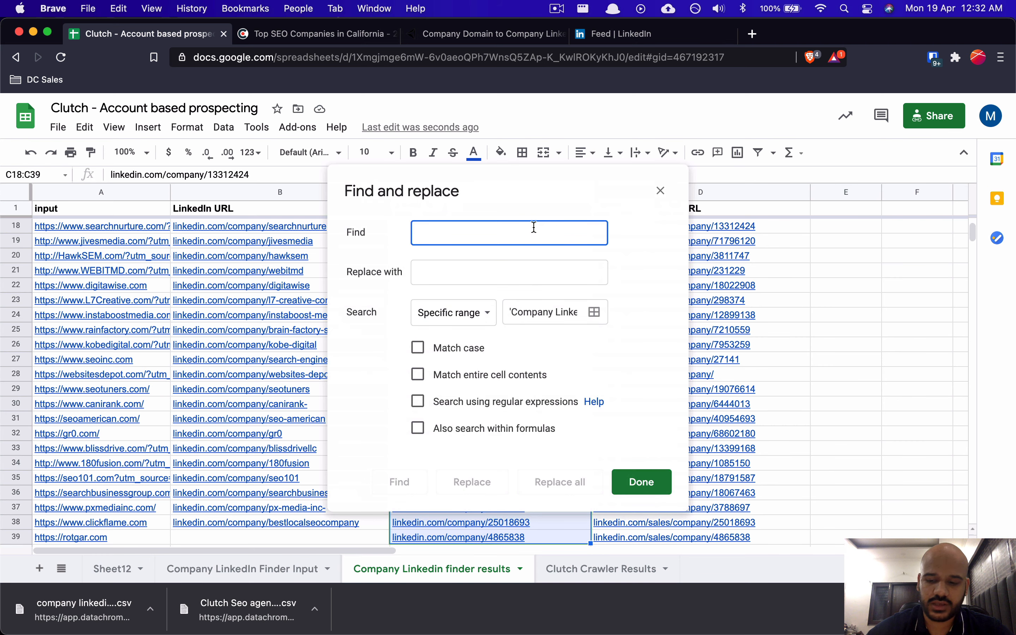
text(/company)
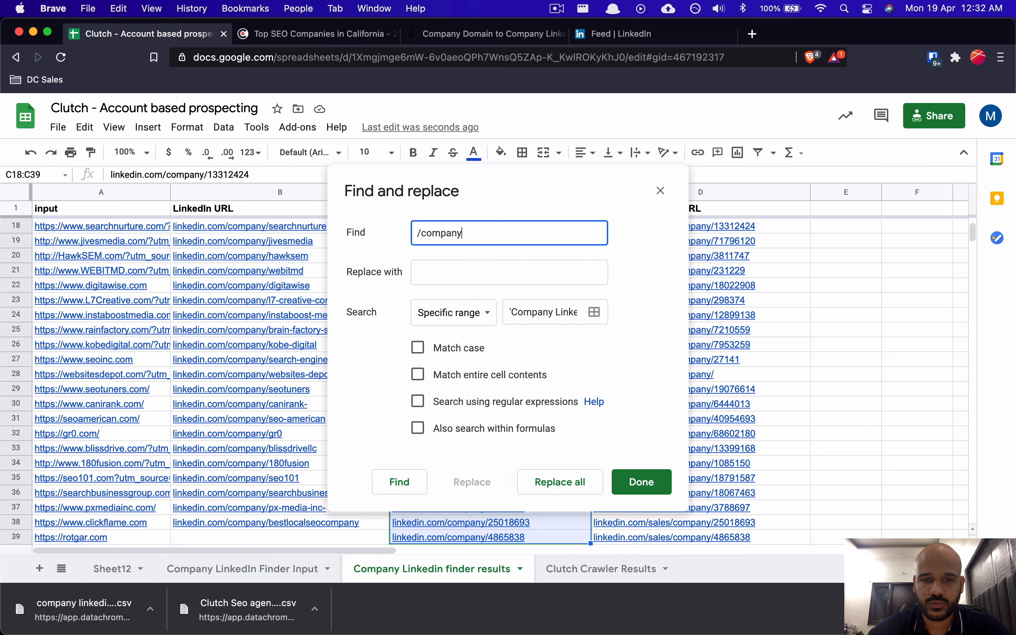
key(Tab)
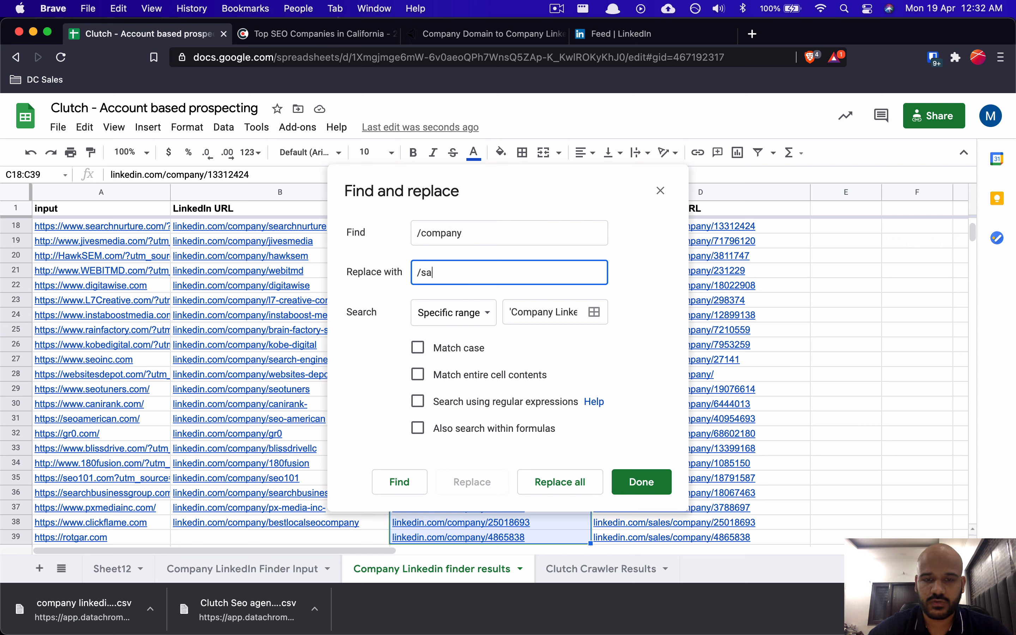
text(/sales/company)
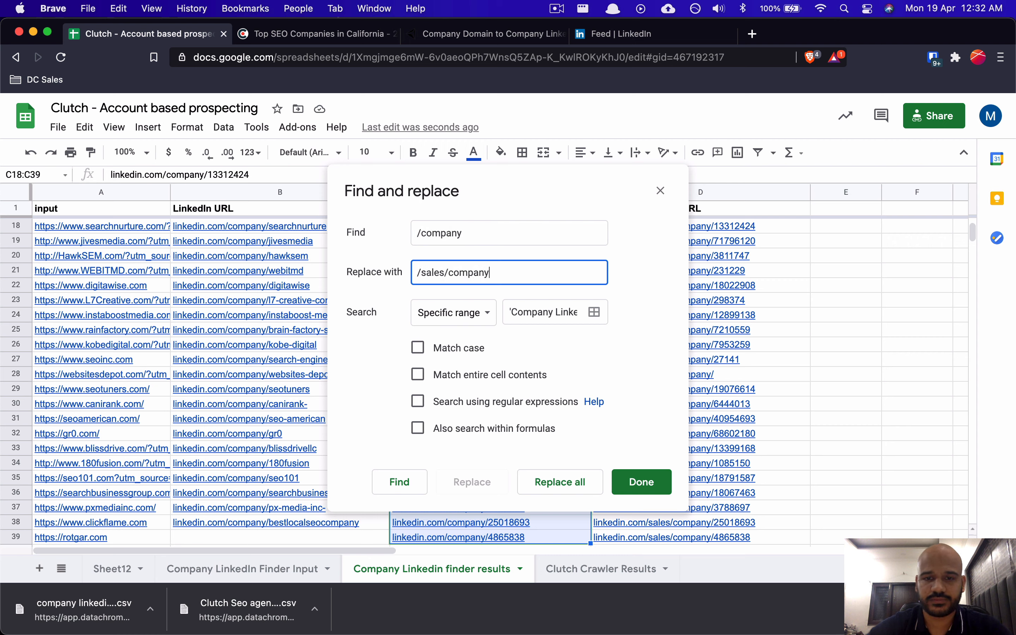
click(614, 484)
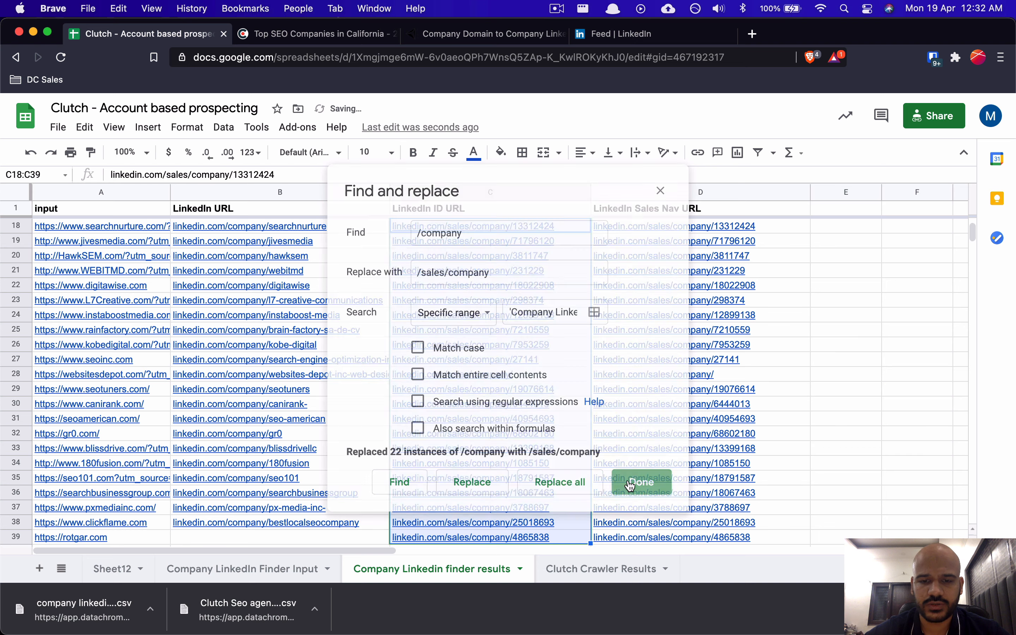
click(480, 254)
Step: Compare converted C18 with D18, undo the replacement, and return to the Notion notes
click(509, 230)
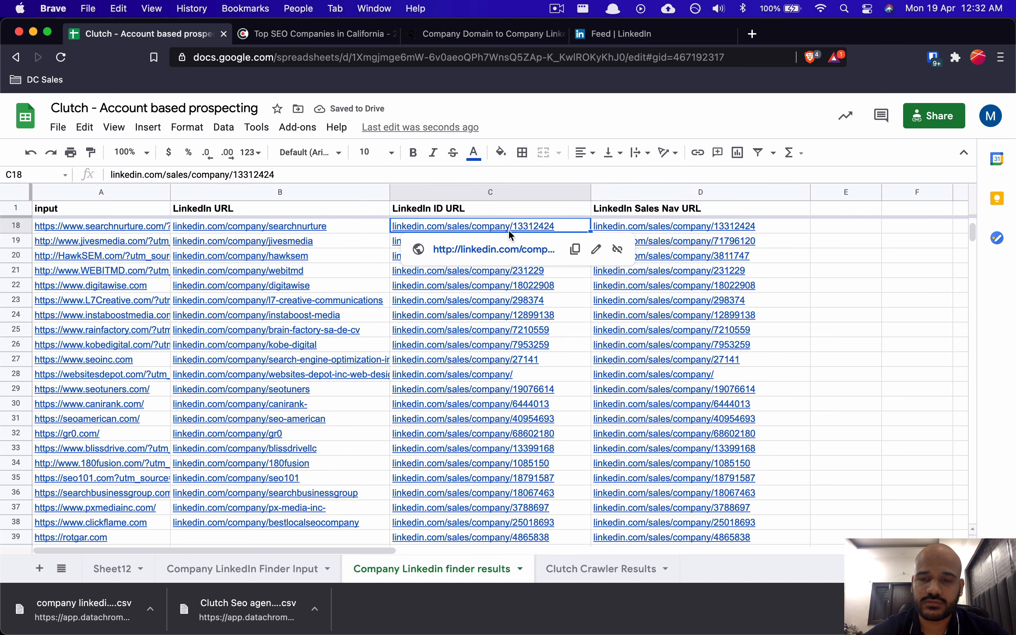
key(Right)
key(Left)
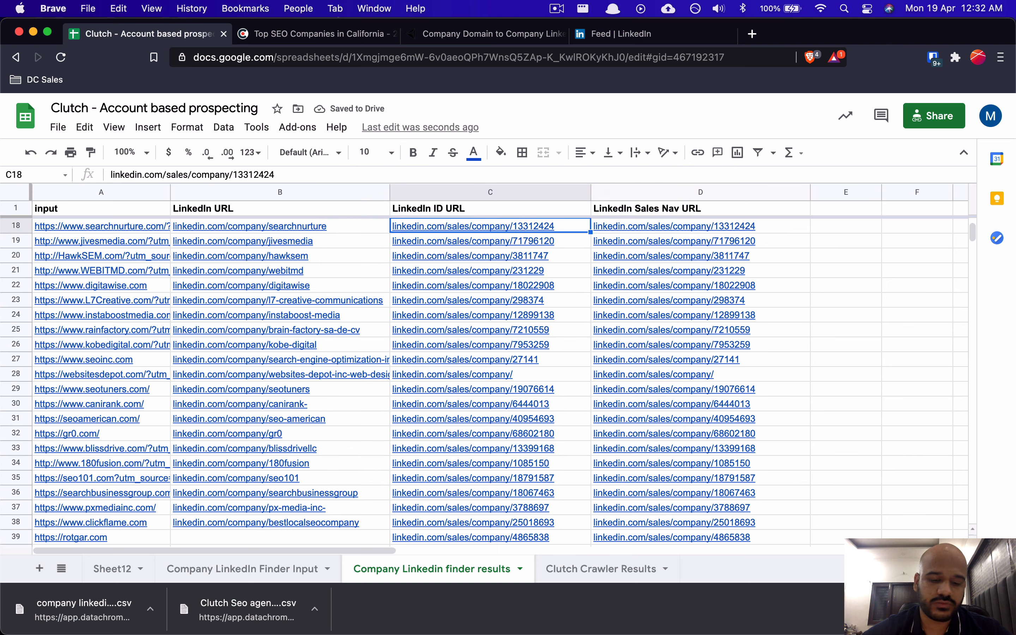
key(super+z)
click(592, 274)
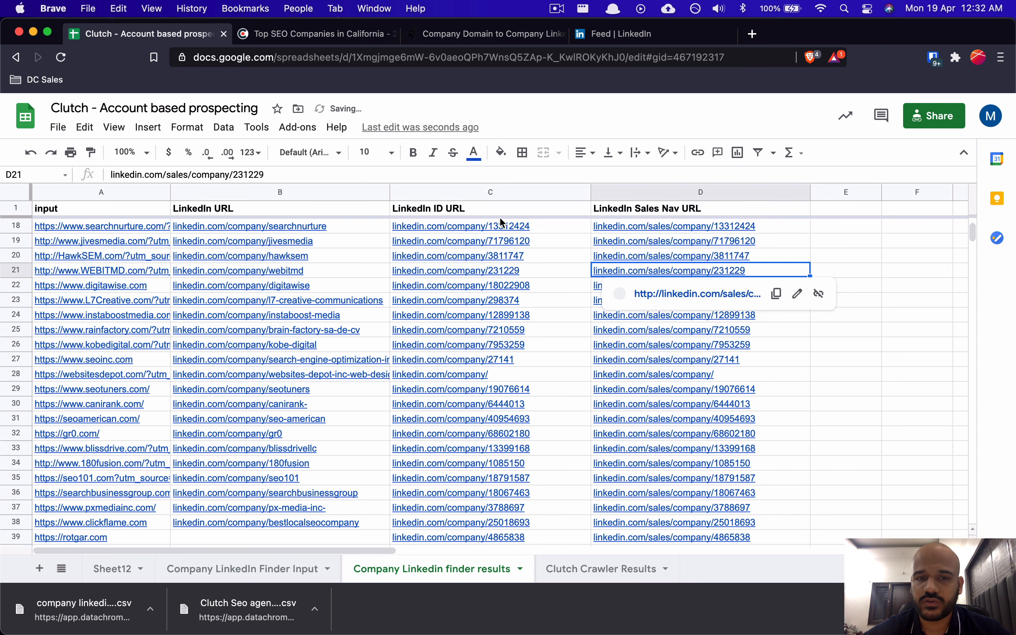
click(454, 259)
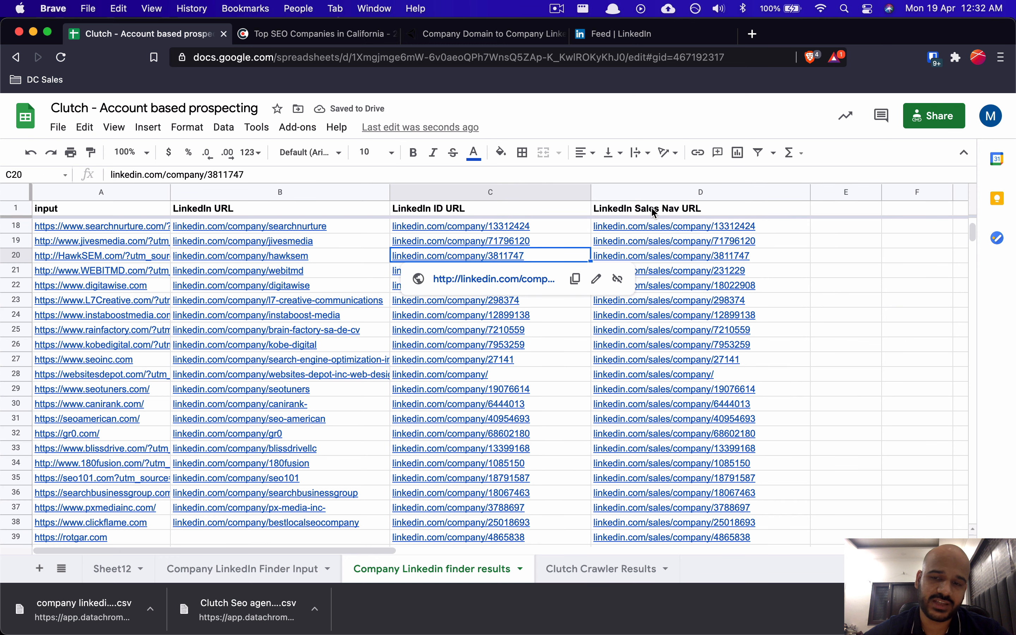
mouse_move(716, 228)
click(680, 268)
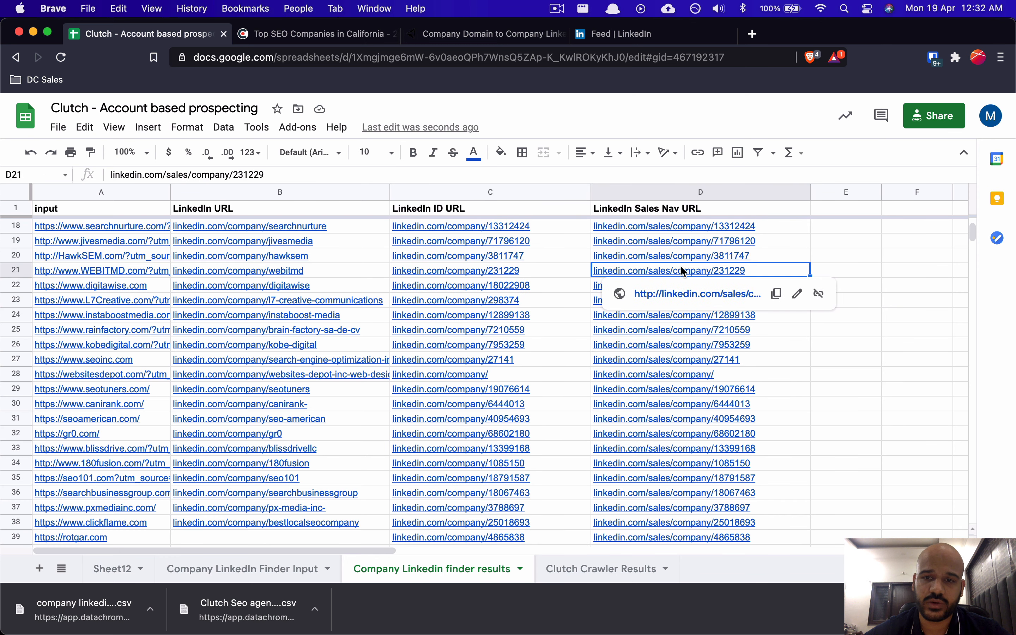
key(super+Tab)
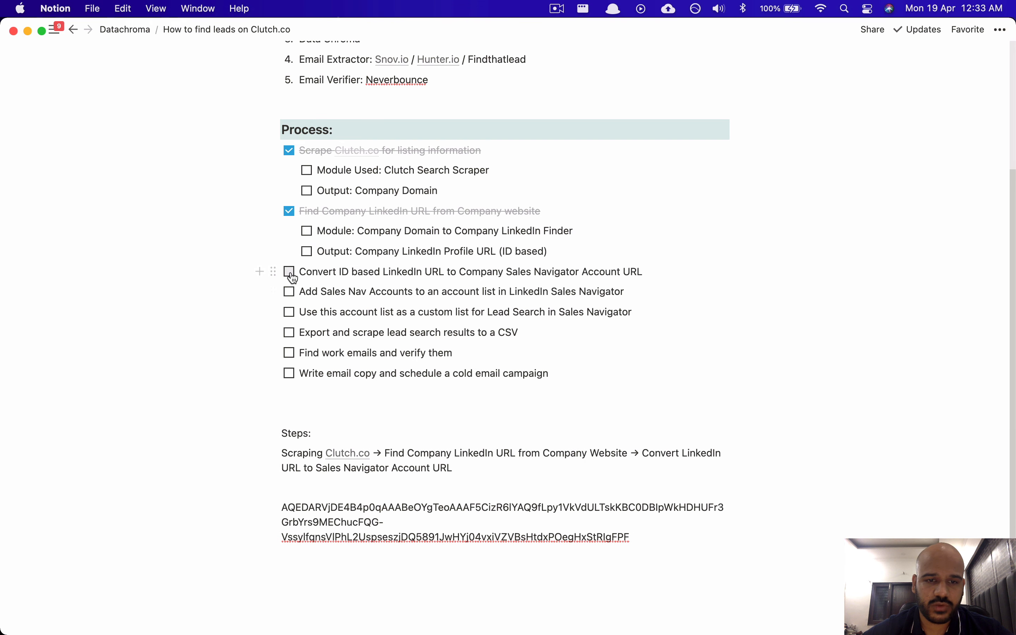
Step: Check off the Convert ID based LinkedIn URL to-do, removing the stray empty to-do line
click(658, 272)
key(Return)
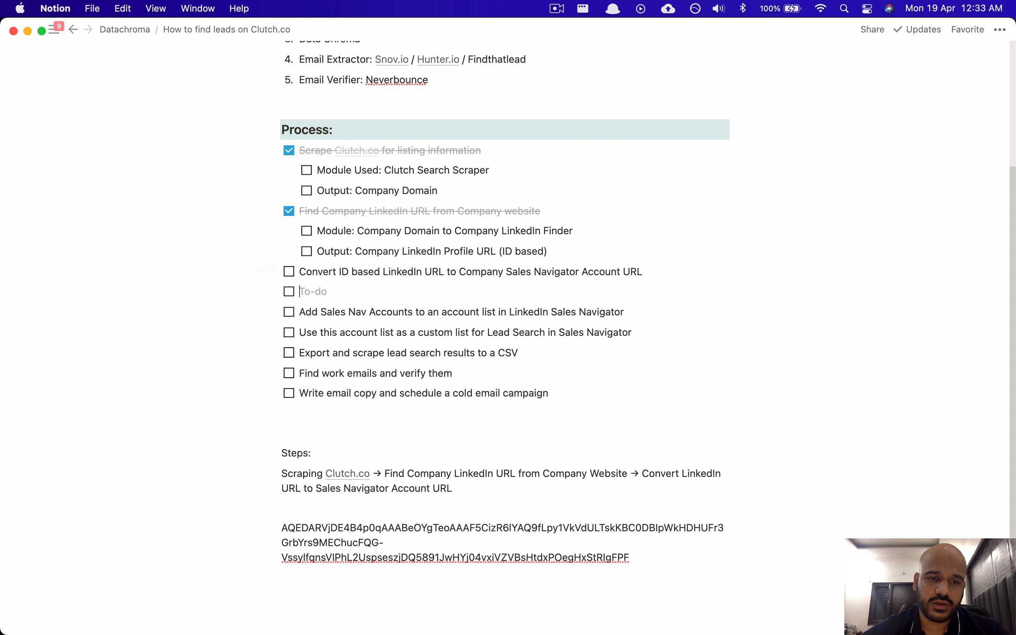
click(289, 272)
key(BackSpace)
key(BackSpace)
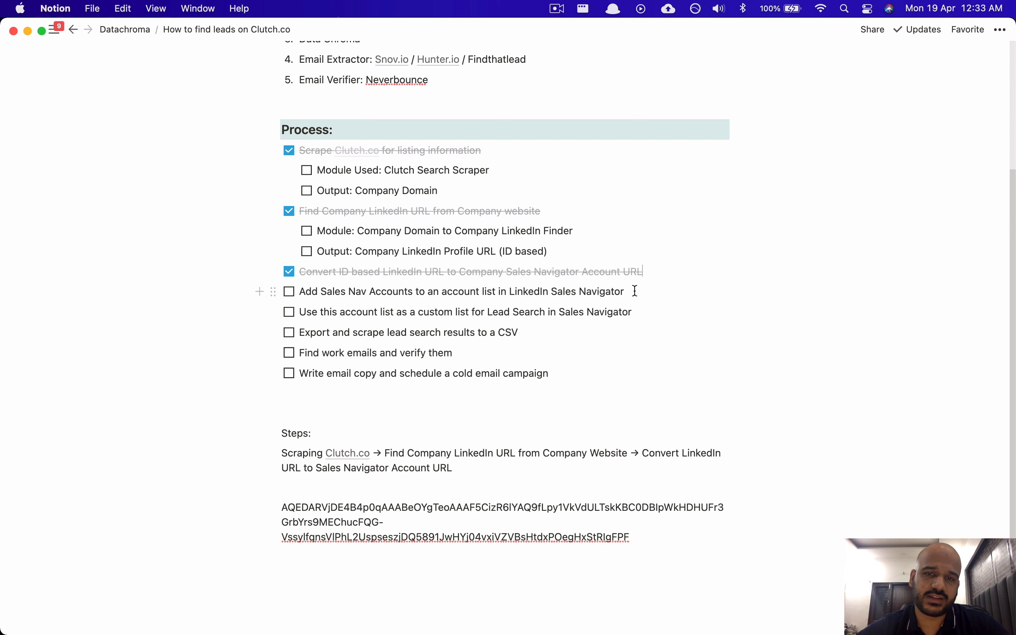
key(super+Tab)
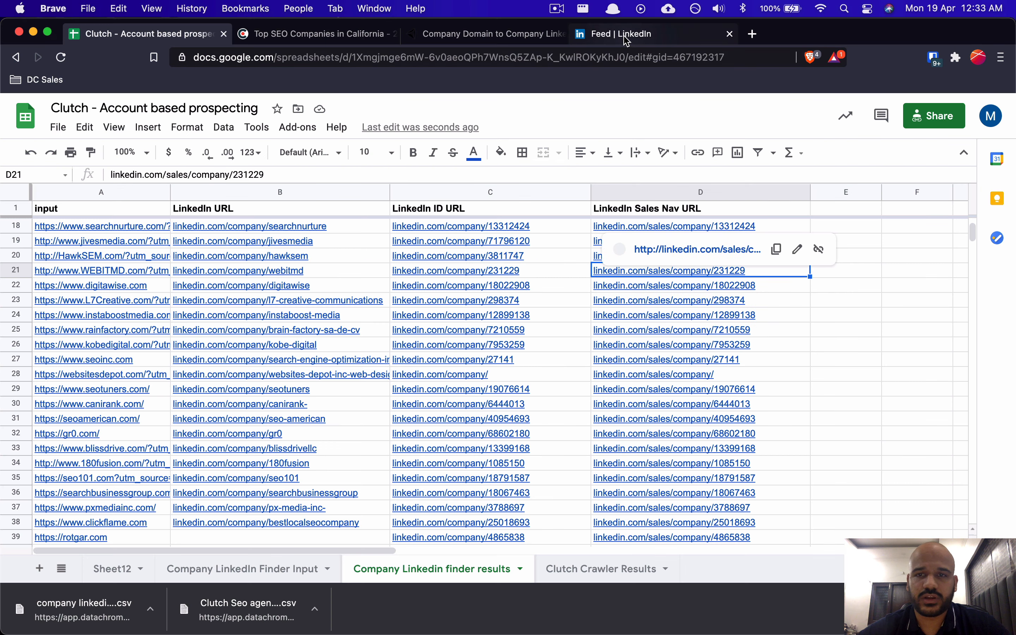
Step: Close DevTools, open Sales Navigator in place of the LinkedIn feed, and show its Account lists
click(625, 37)
click(1004, 102)
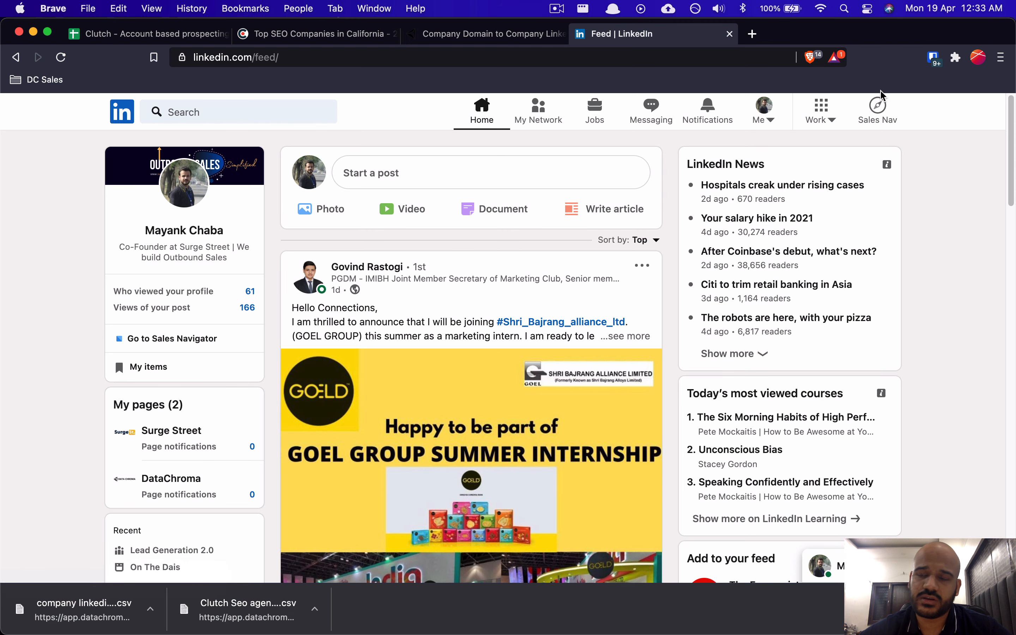
click(877, 113)
click(700, 34)
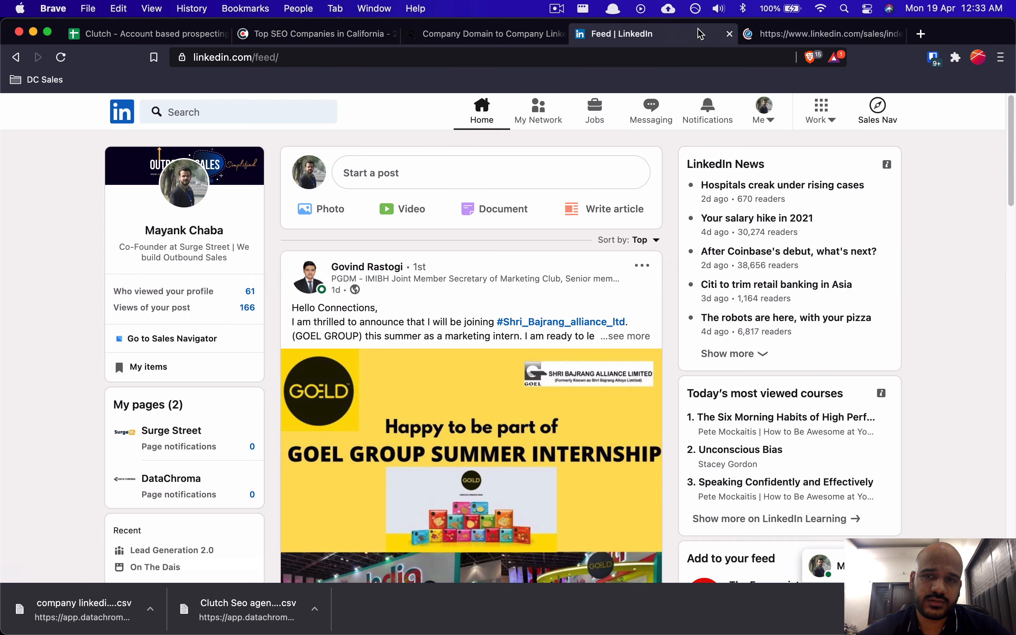
key(super+w)
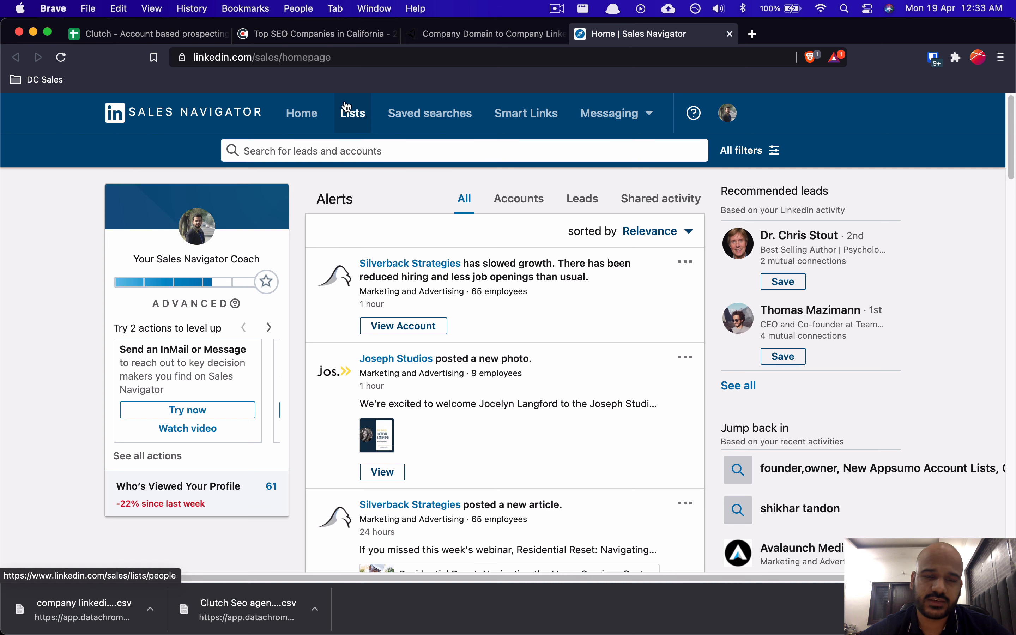
click(360, 123)
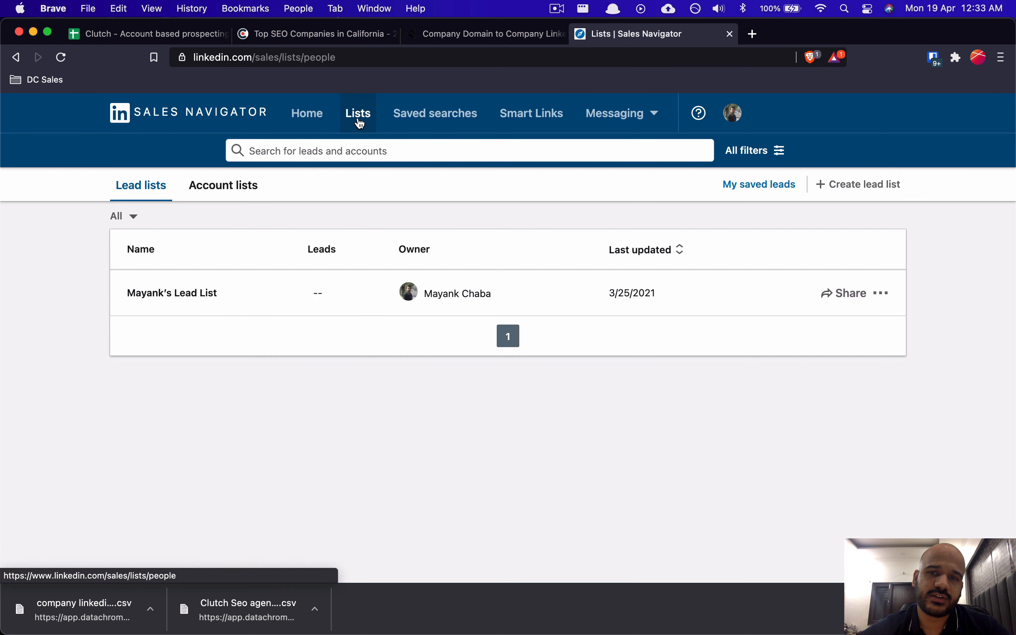
click(244, 192)
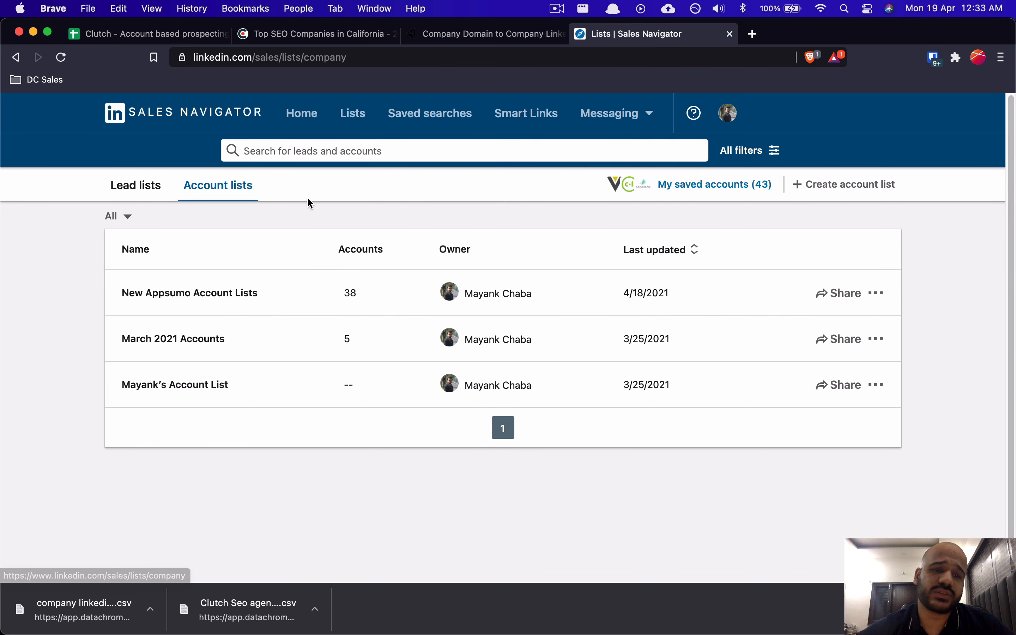
Step: Review Sheet12's Sales Nav URLs and the website_url column in Clutch Crawler Results
click(451, 36)
click(168, 35)
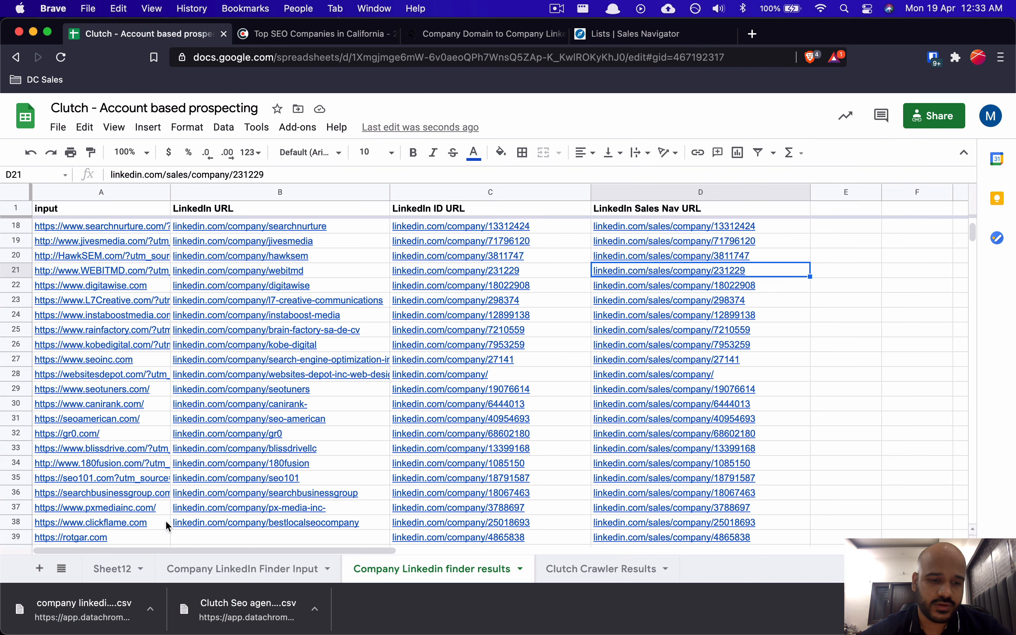
click(113, 568)
click(131, 239)
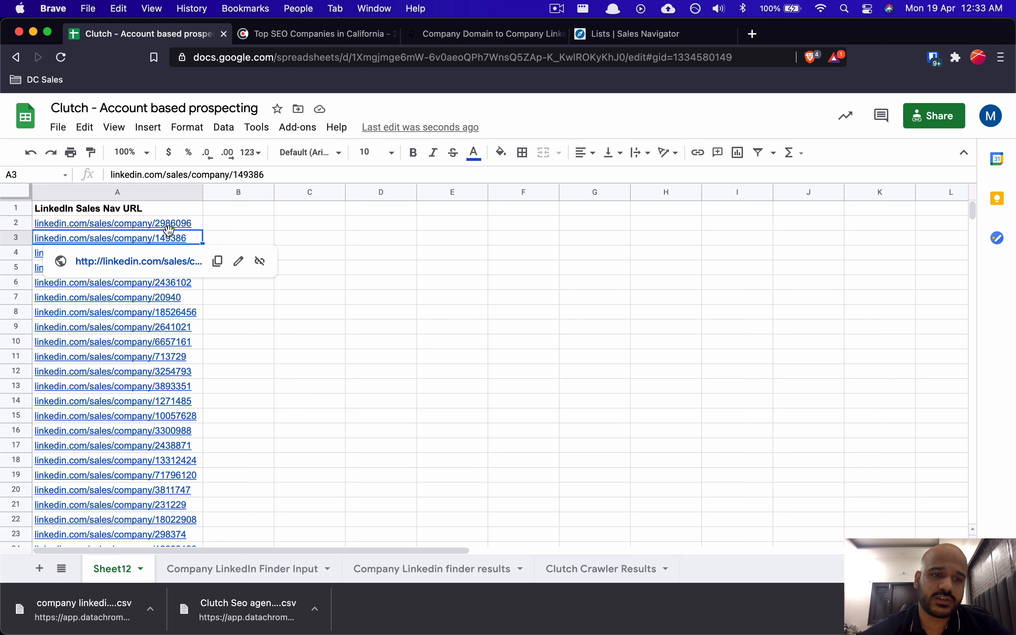
click(176, 224)
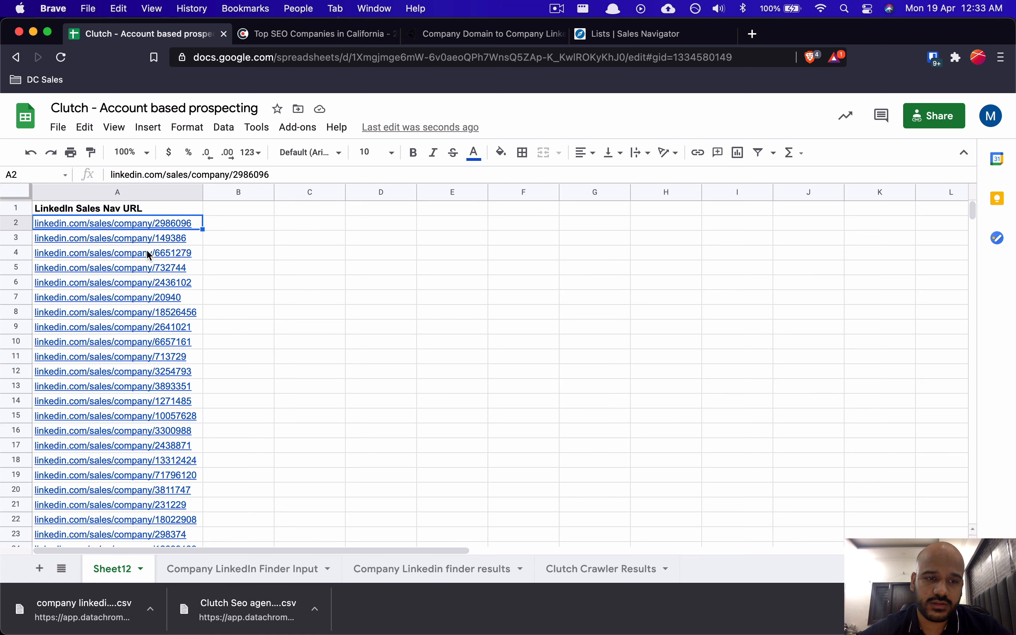
click(214, 567)
click(571, 568)
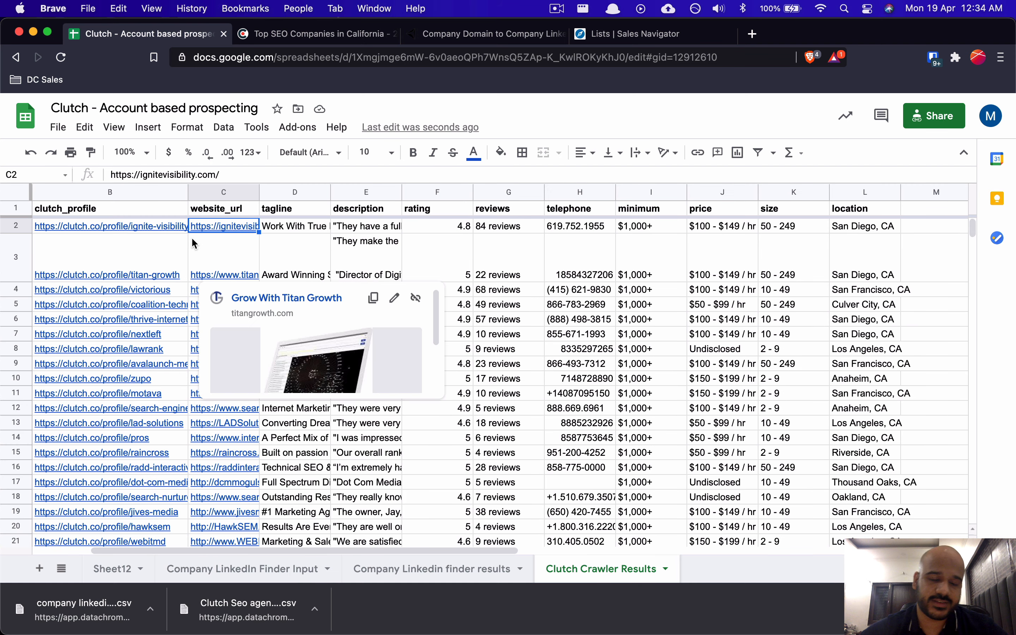
click(240, 210)
click(242, 310)
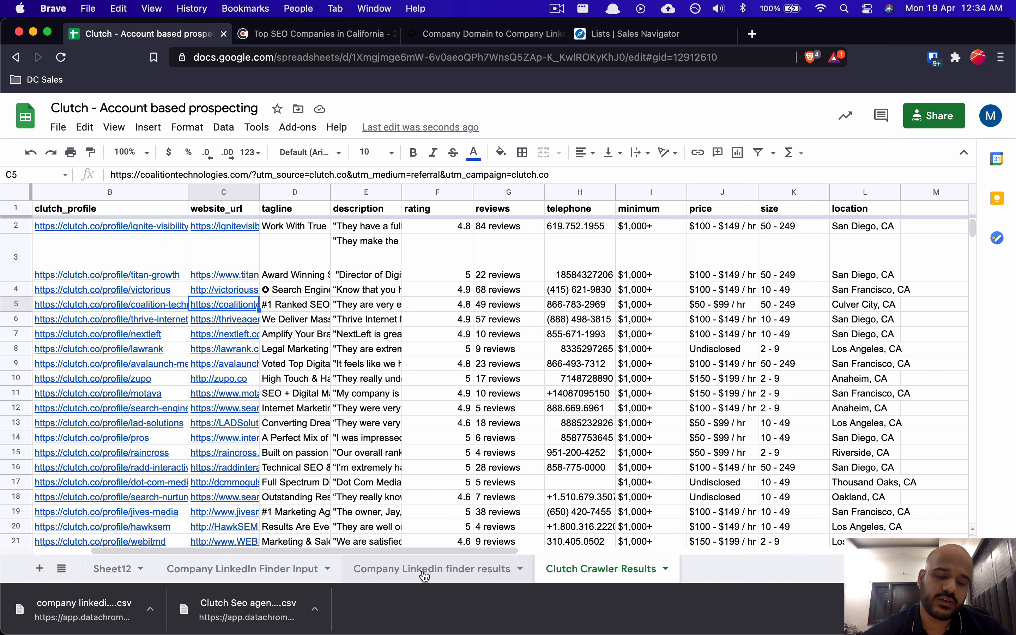
Step: Look over the Finder Input and finder results sheets, then bring up the Sales Navigator lists tab
click(296, 569)
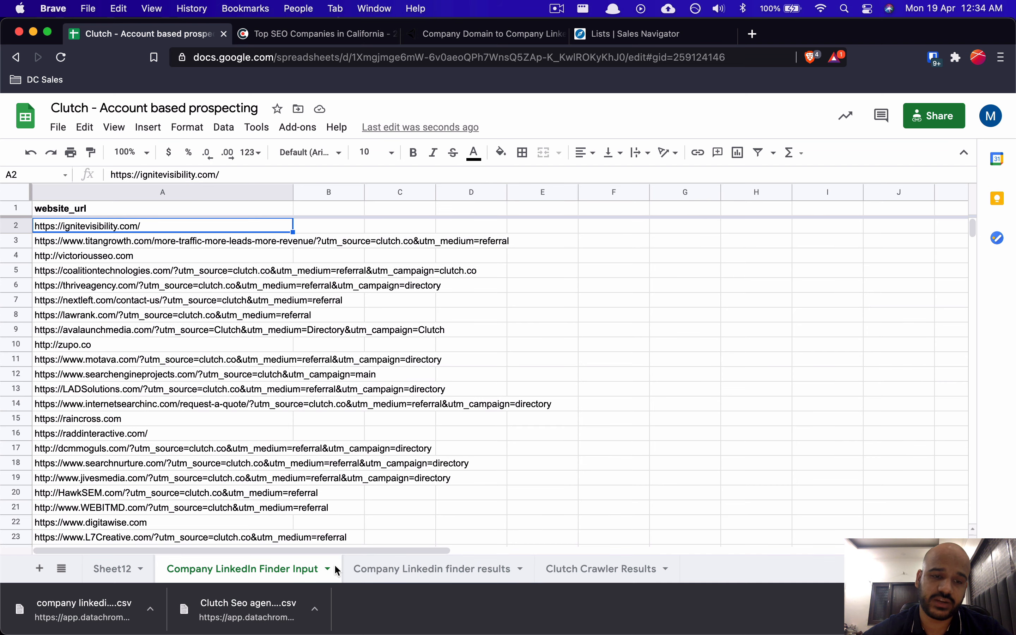
click(384, 569)
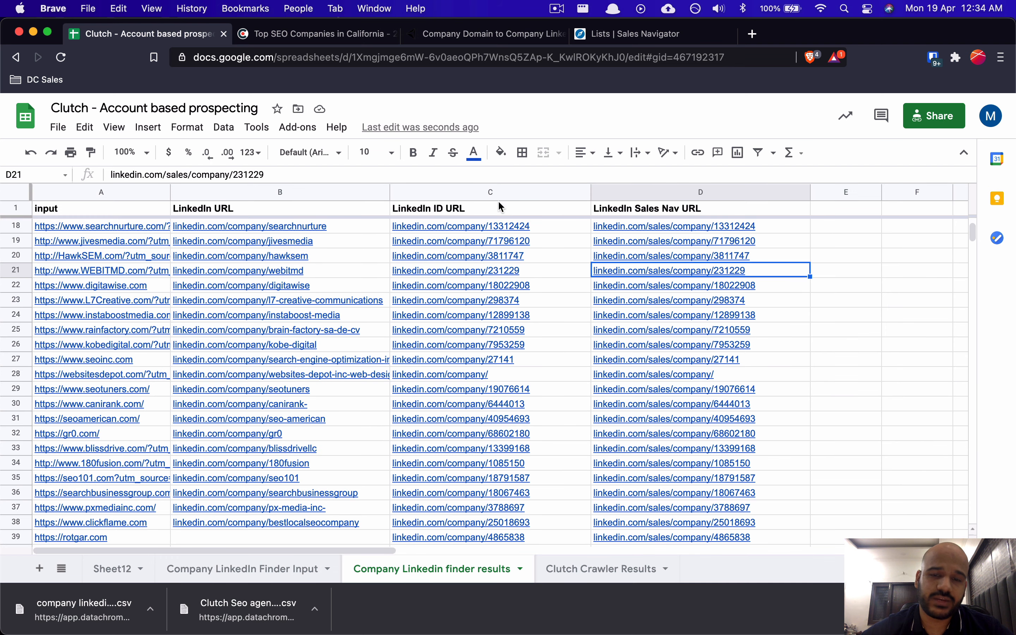
click(692, 194)
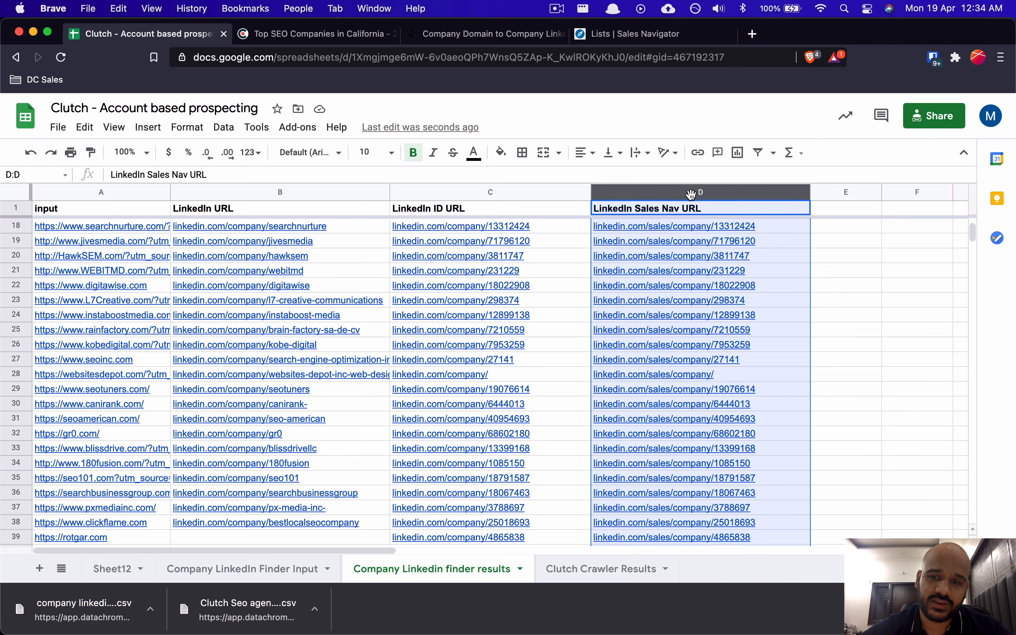
click(107, 569)
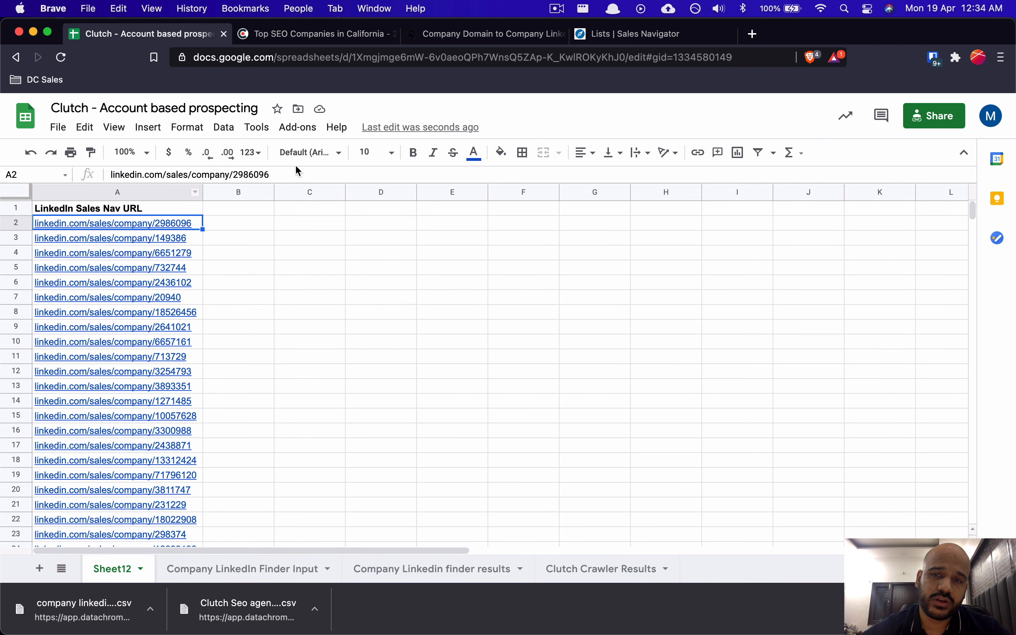
click(579, 33)
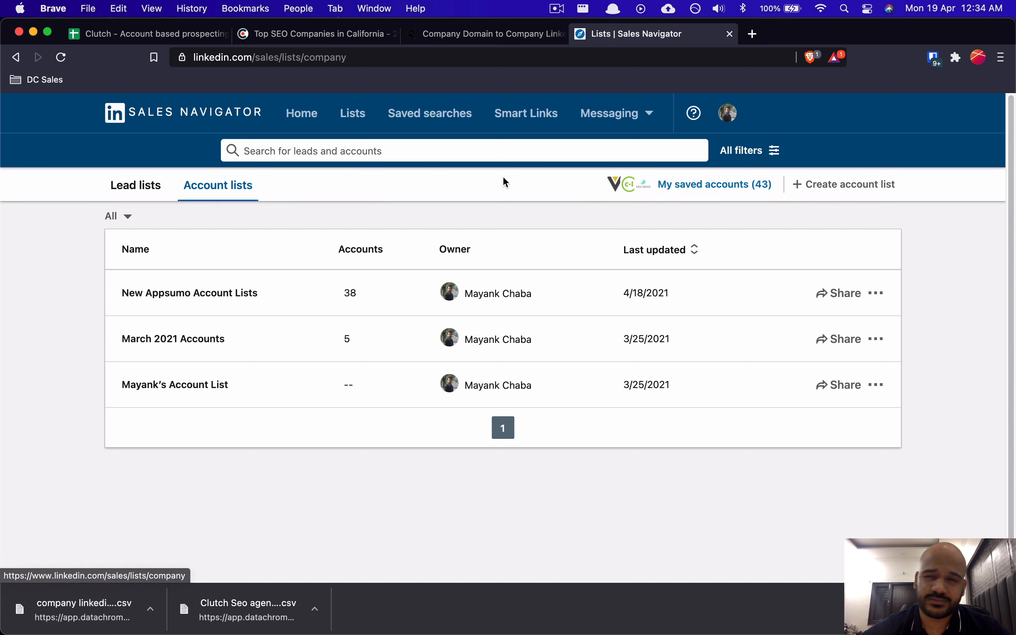
Step: Create a manually built, empty account list named 'SEO Agecnies California' in Sales Navigator
click(871, 185)
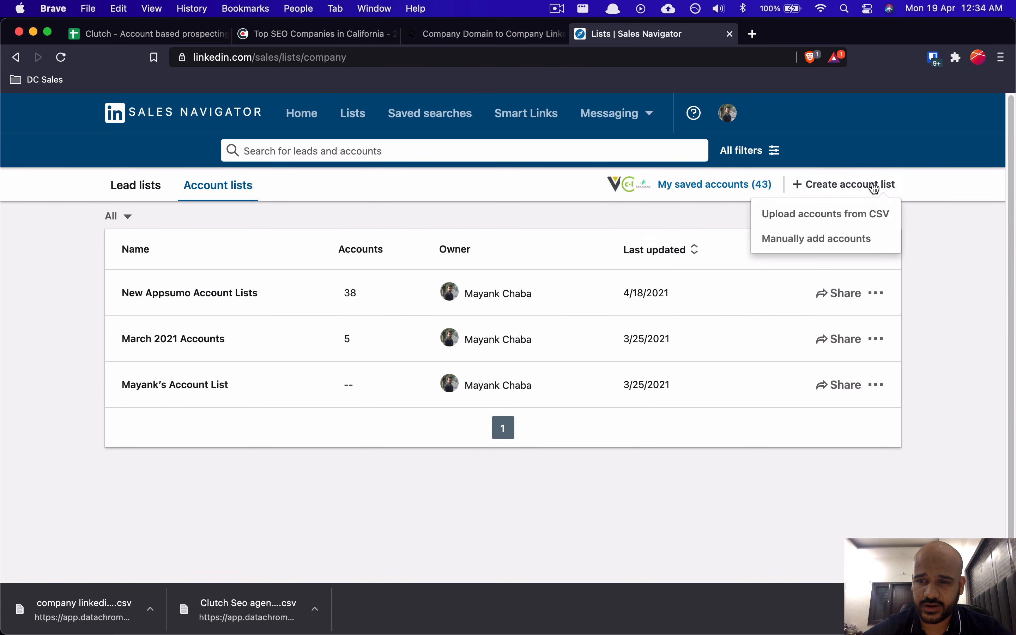
click(786, 244)
click(489, 278)
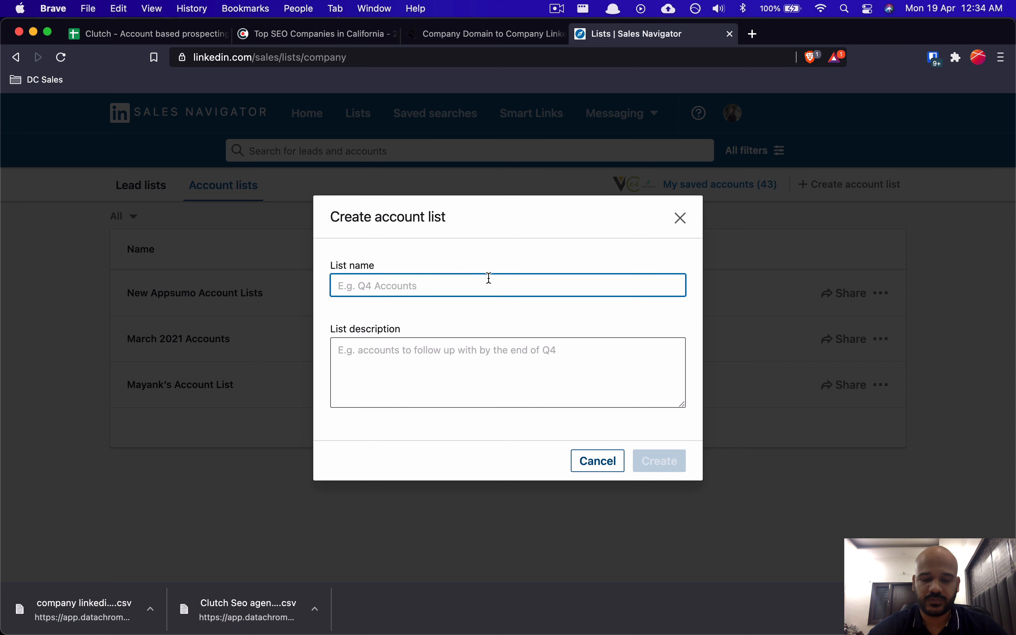
text(SE)
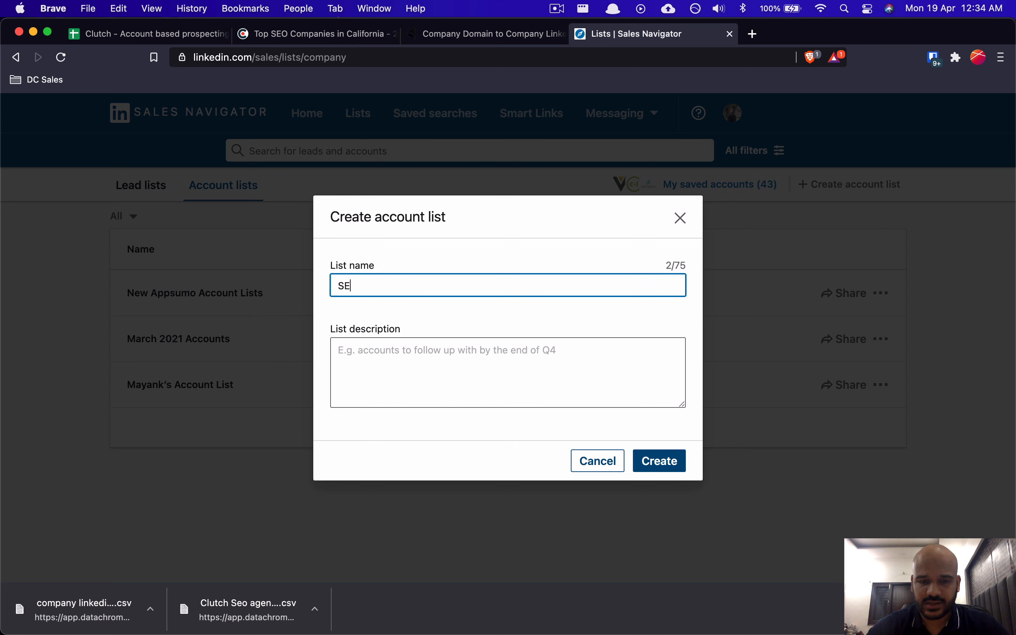
text(O Agecies)
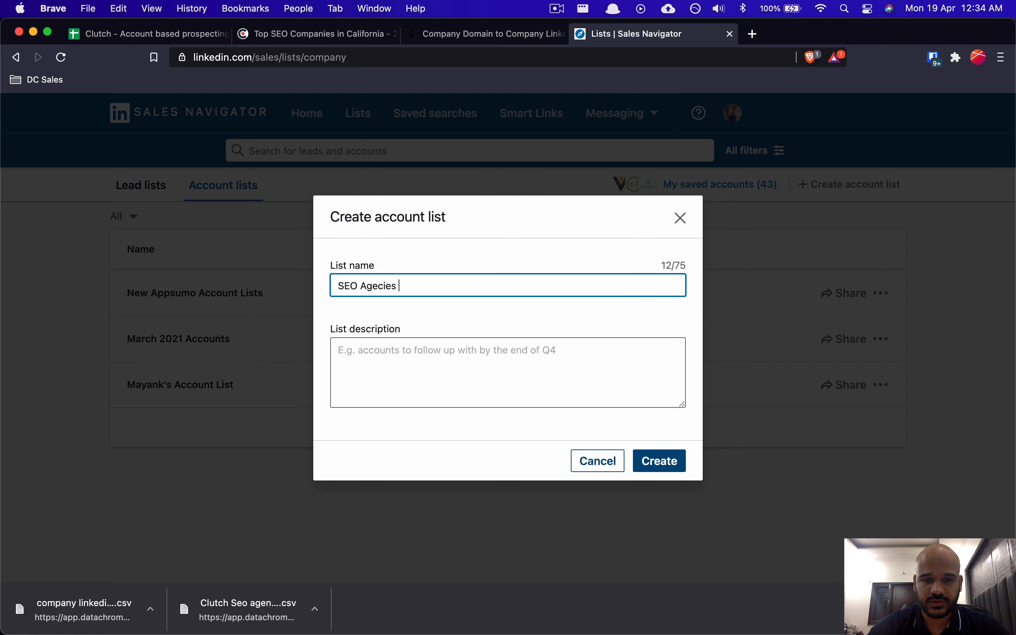
key(BackSpace)
key(BackSpace)
key(BackSpace)
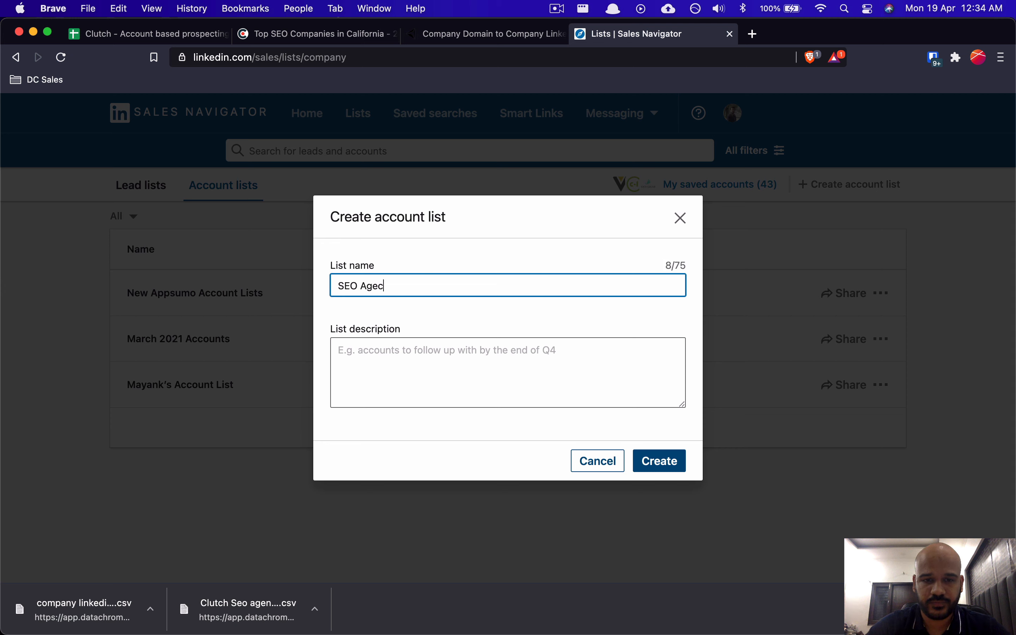
text(nies Calif)
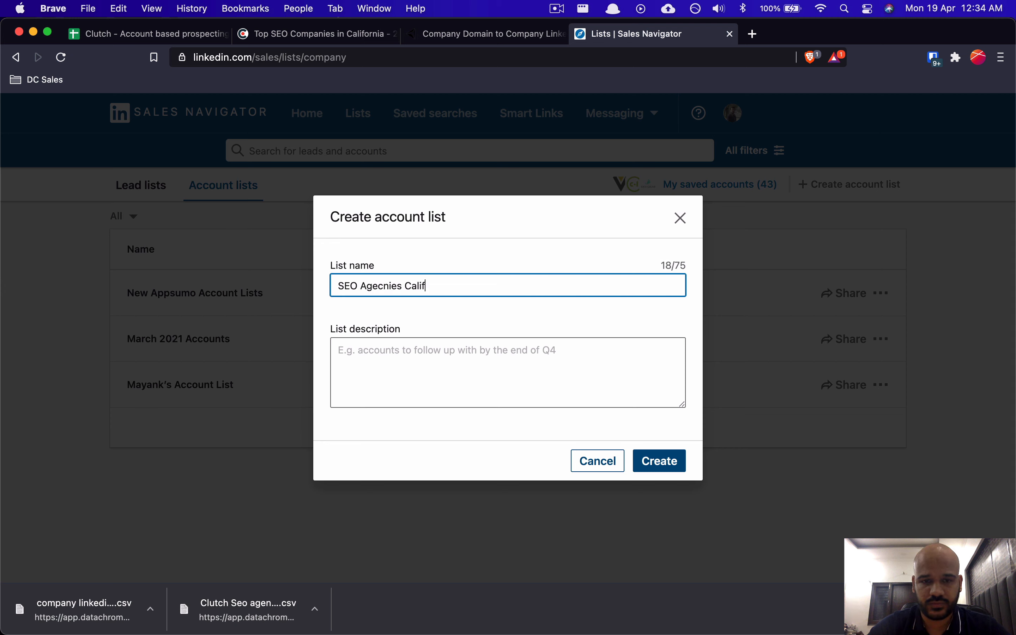
text(ornia)
key(BackSpace)
text(ia)
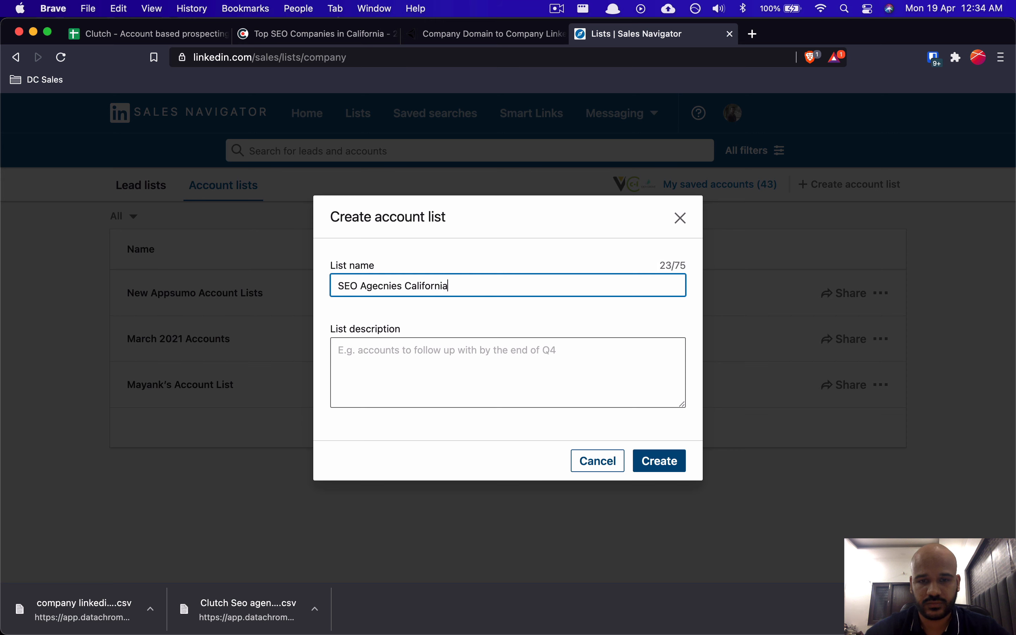
click(660, 461)
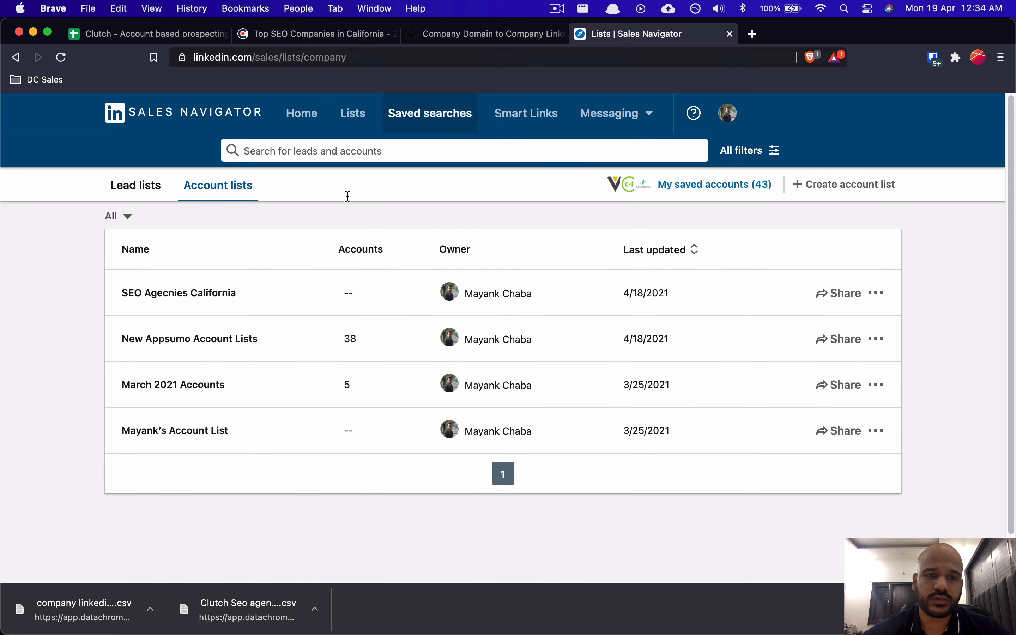
Step: Open cell A2's Sales Navigator company link from the Clutch spreadsheet in a new tab
click(502, 36)
click(197, 33)
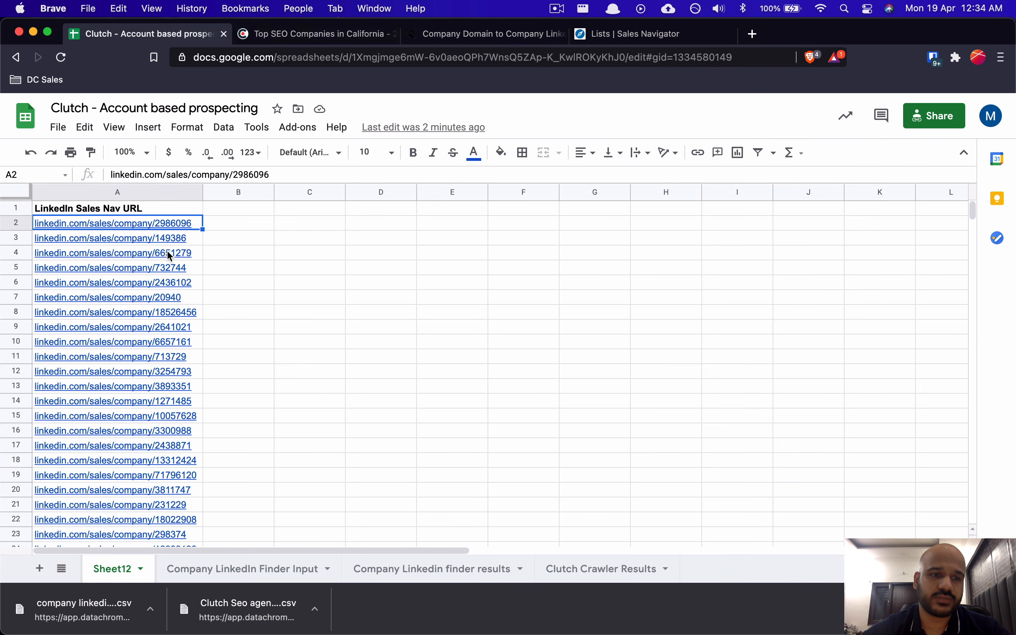
click(638, 34)
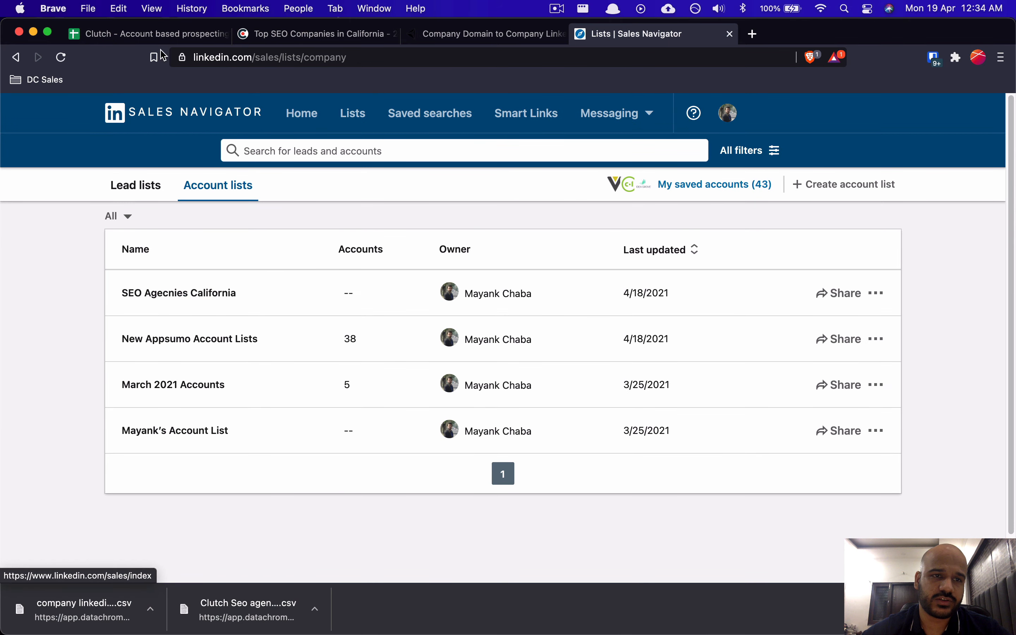
click(160, 34)
click(318, 257)
click(123, 224)
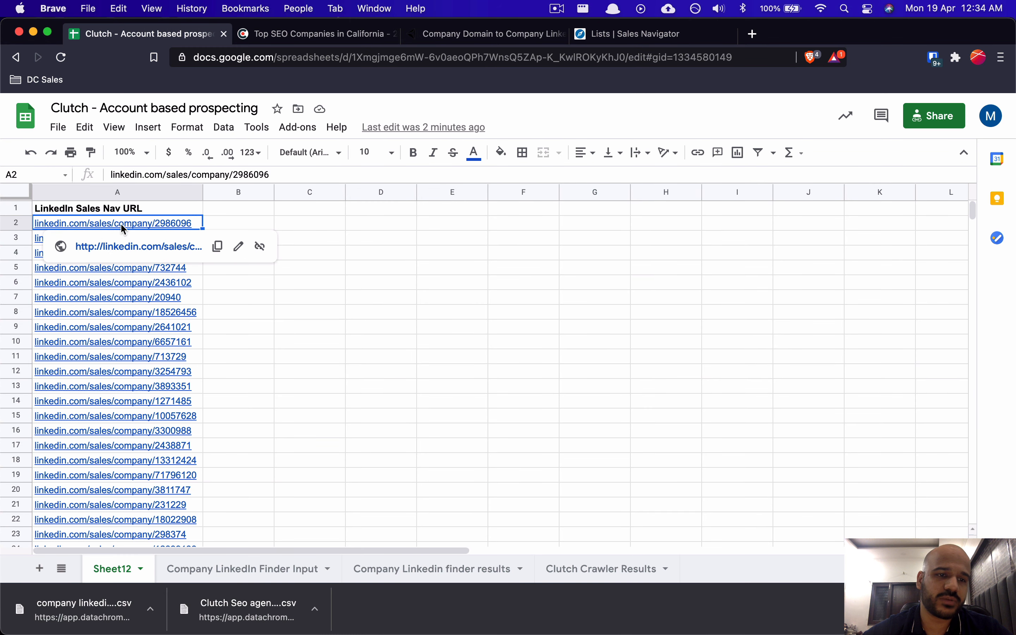
click(101, 247)
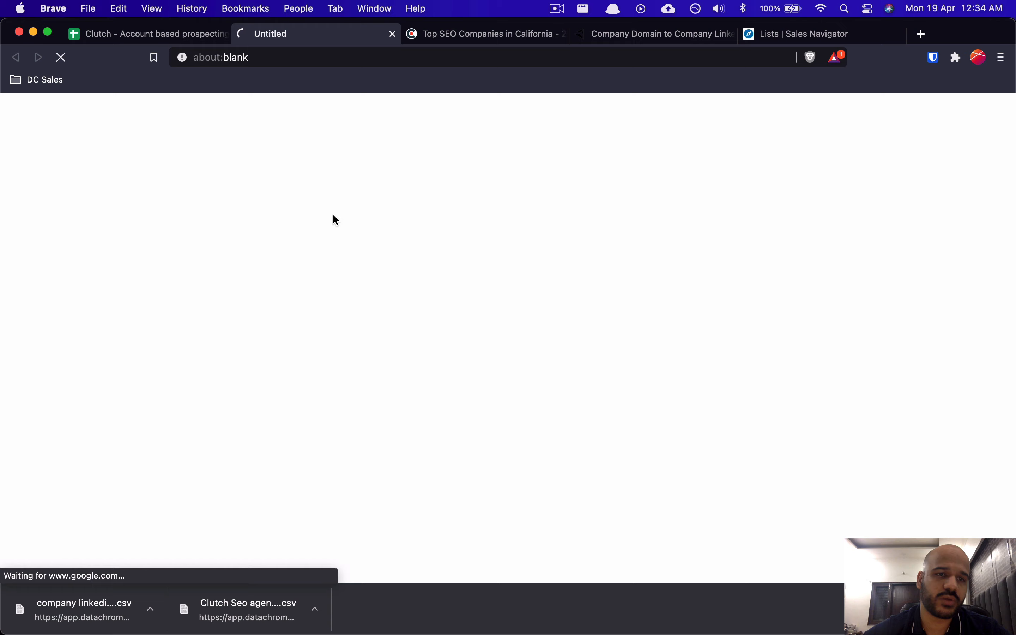
Step: Open cell A3's company link in another new tab
click(149, 37)
click(229, 280)
drag(126, 224, 172, 237)
click(128, 254)
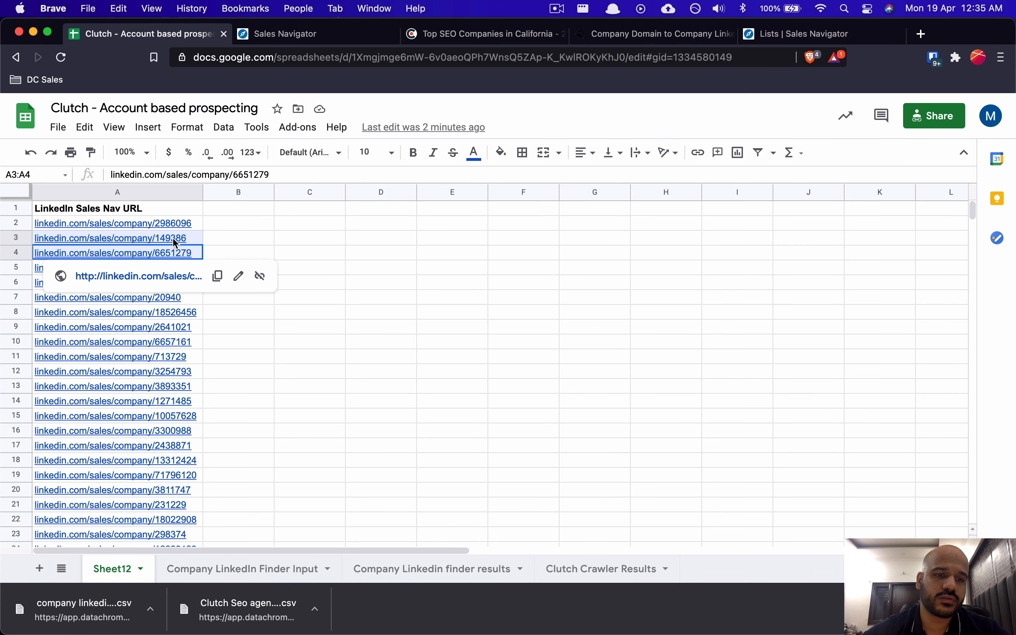
click(303, 272)
click(159, 238)
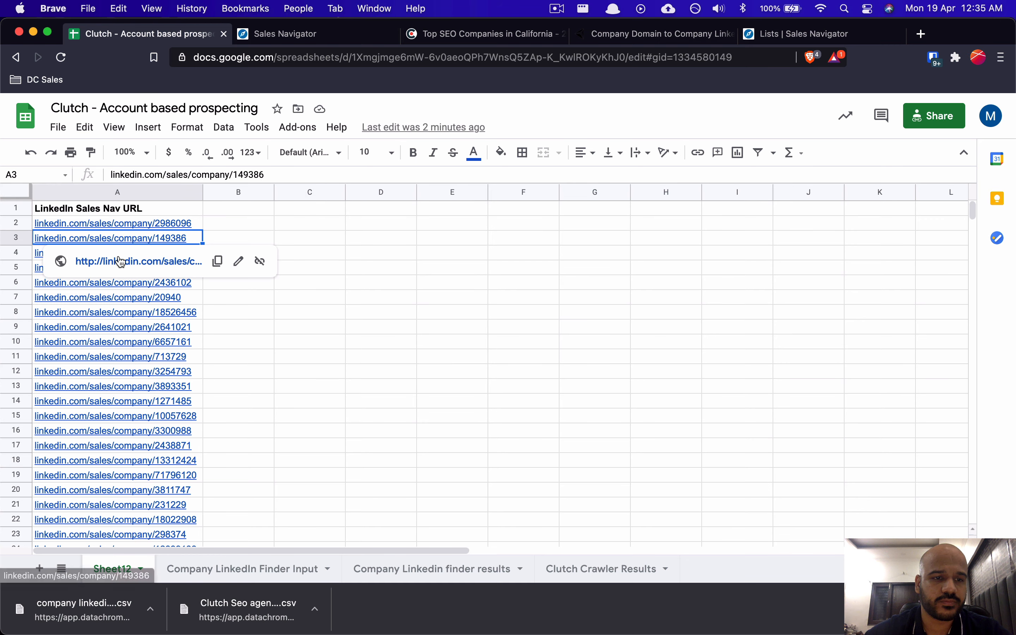
click(141, 261)
Step: Save Ignite Visibility to the SEO Agecnies California list, then unsave it
click(401, 38)
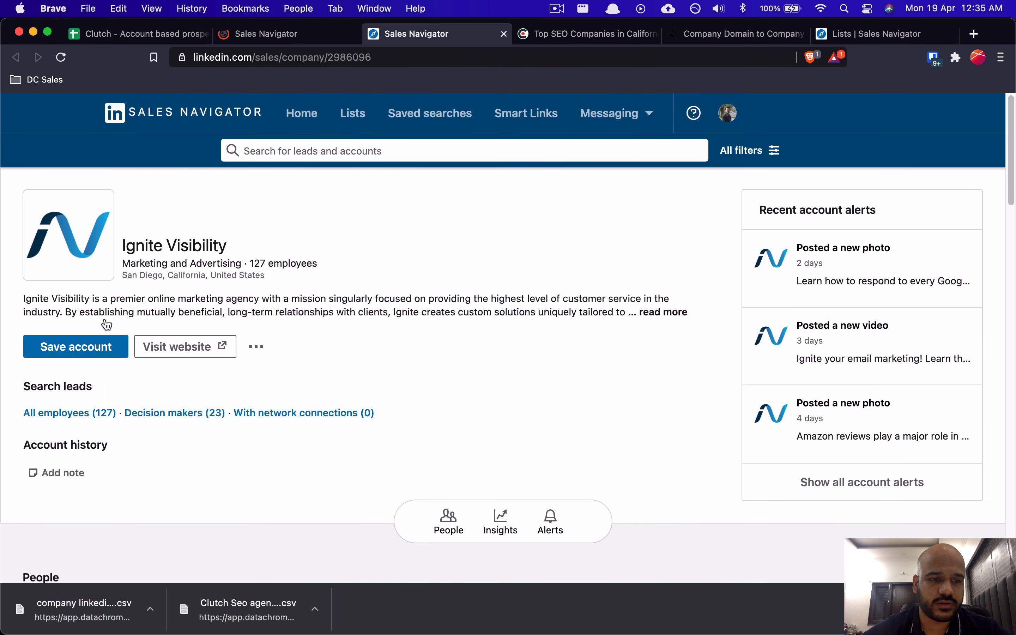
click(94, 352)
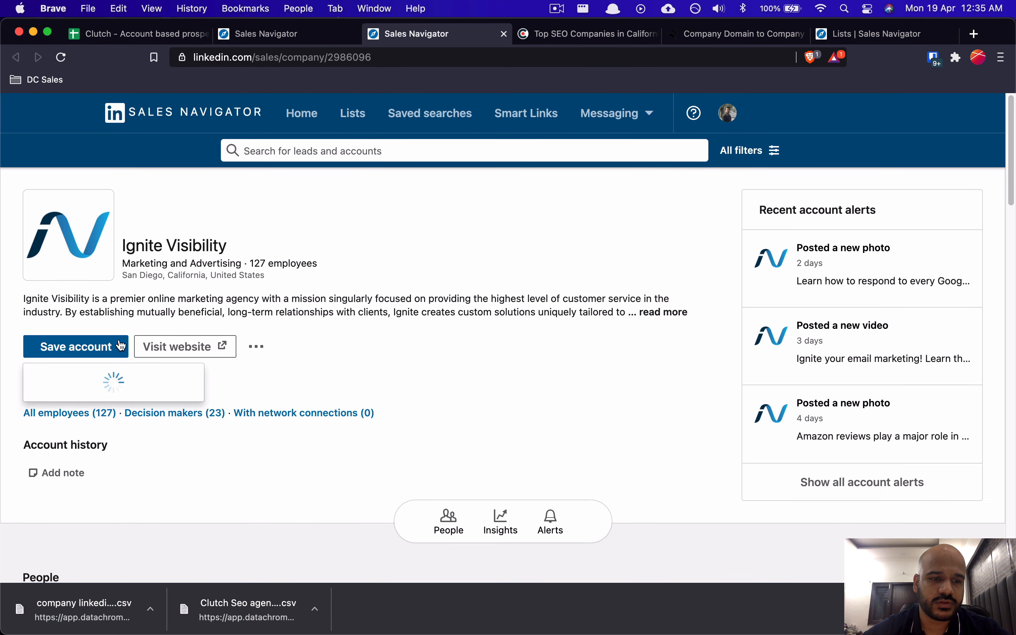
click(97, 448)
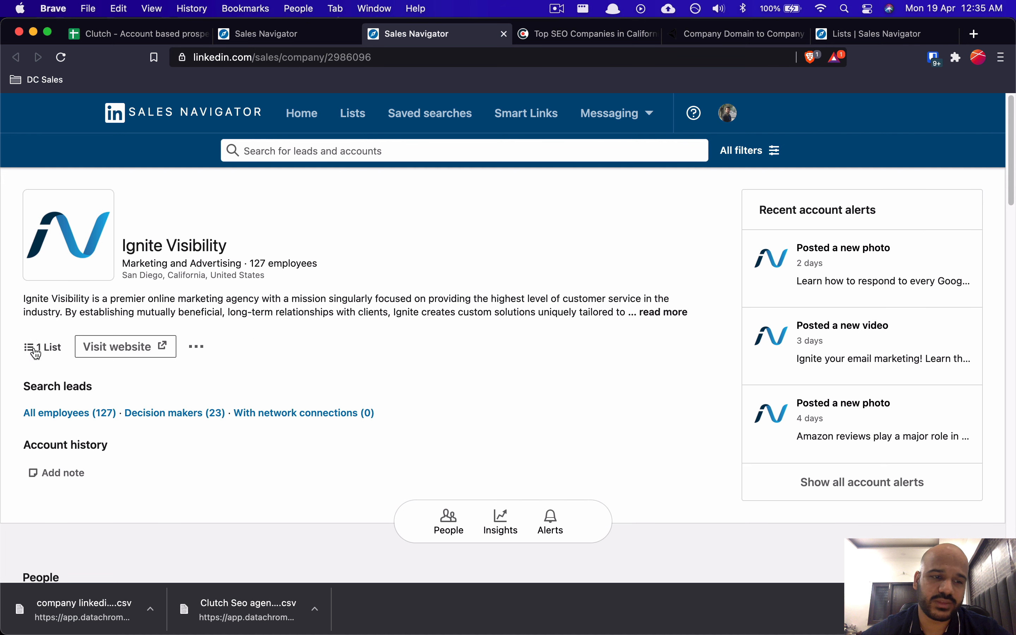
click(197, 348)
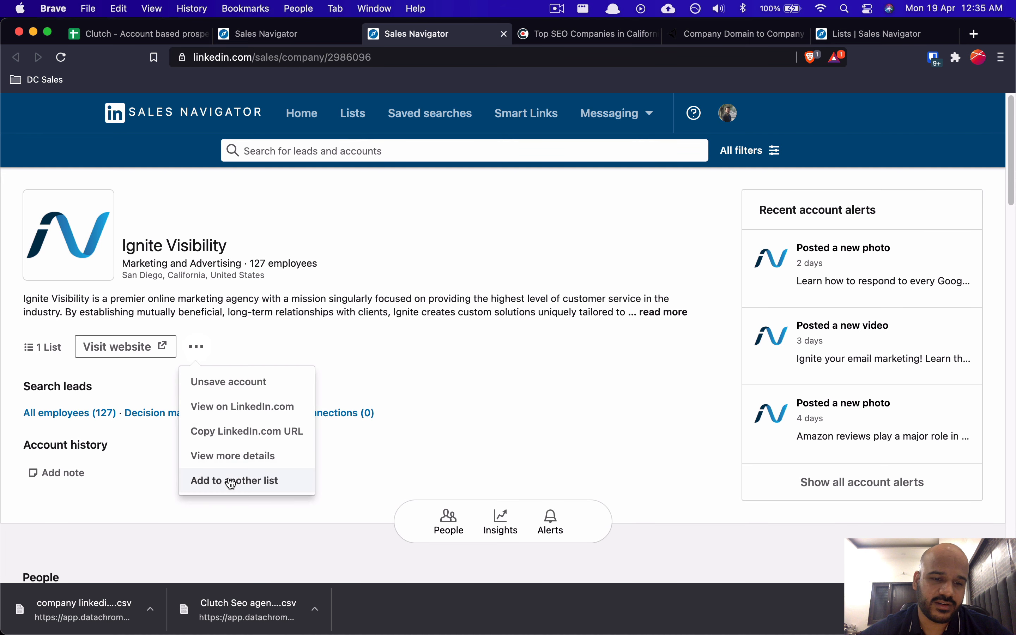
click(277, 385)
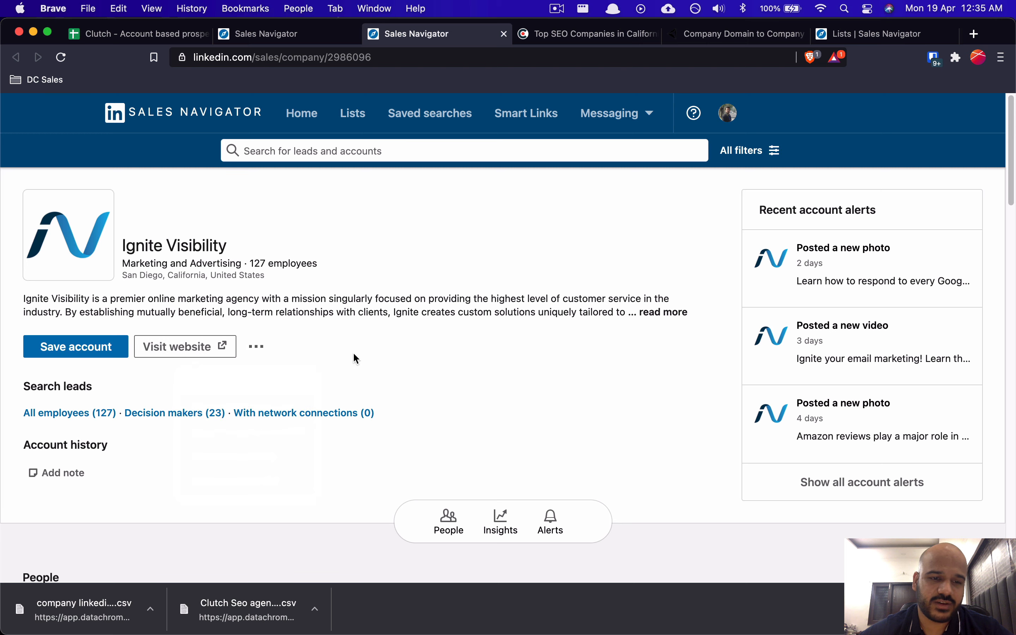
Step: Close the Sales Navigator company pages and open the Data Chroma modules list
click(331, 313)
click(290, 34)
click(322, 38)
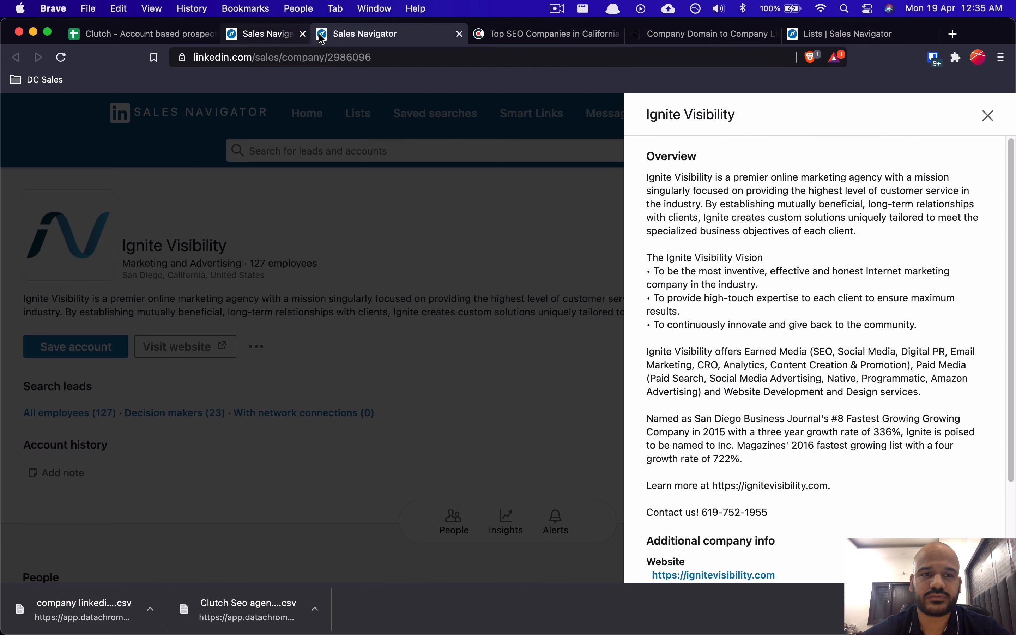
key(super+w)
key(super+w)
click(141, 35)
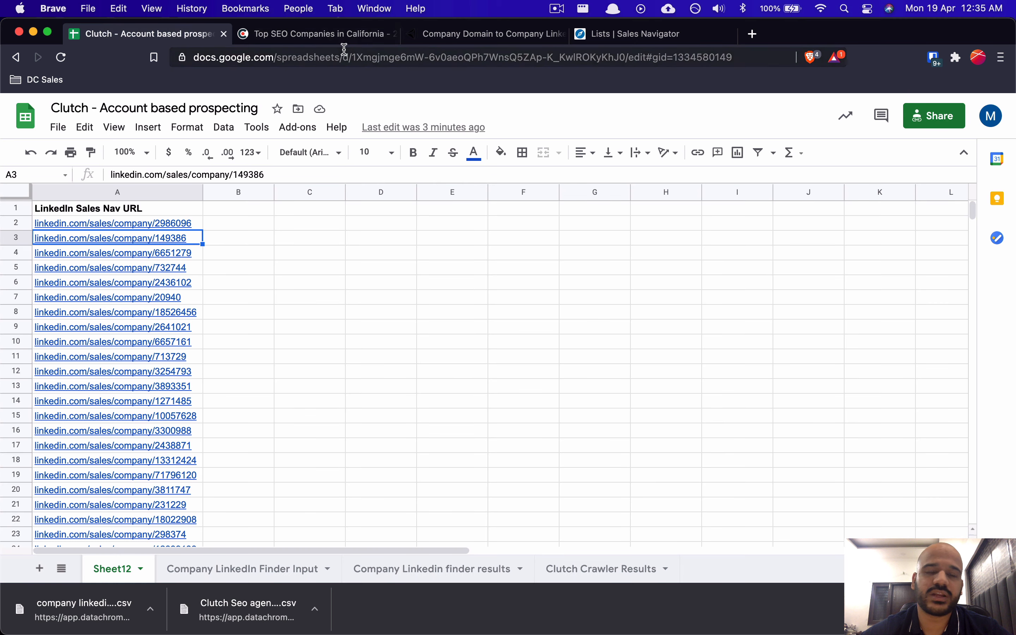
click(521, 35)
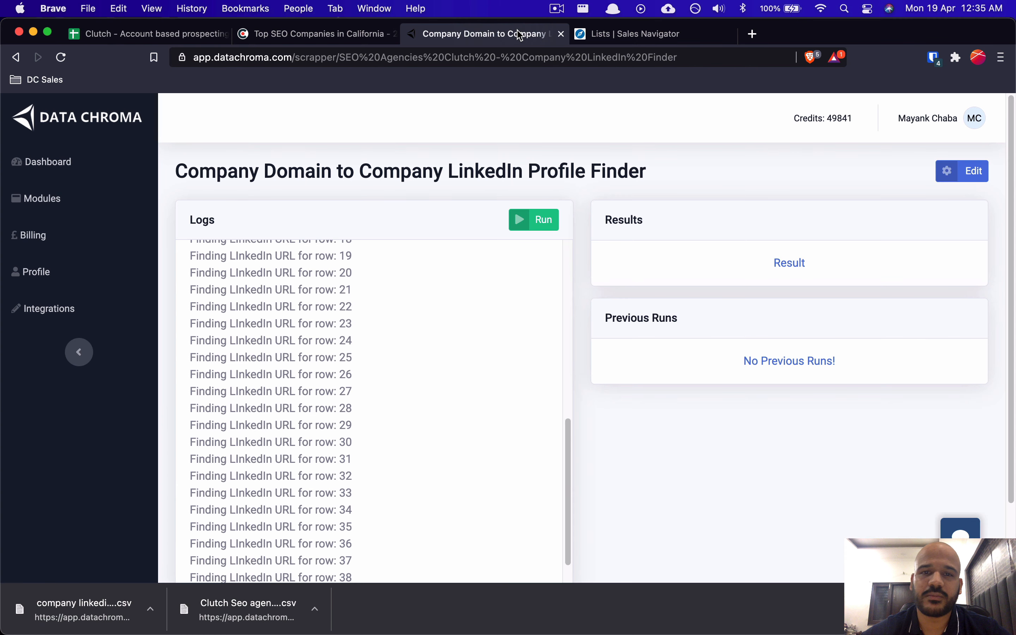
click(64, 199)
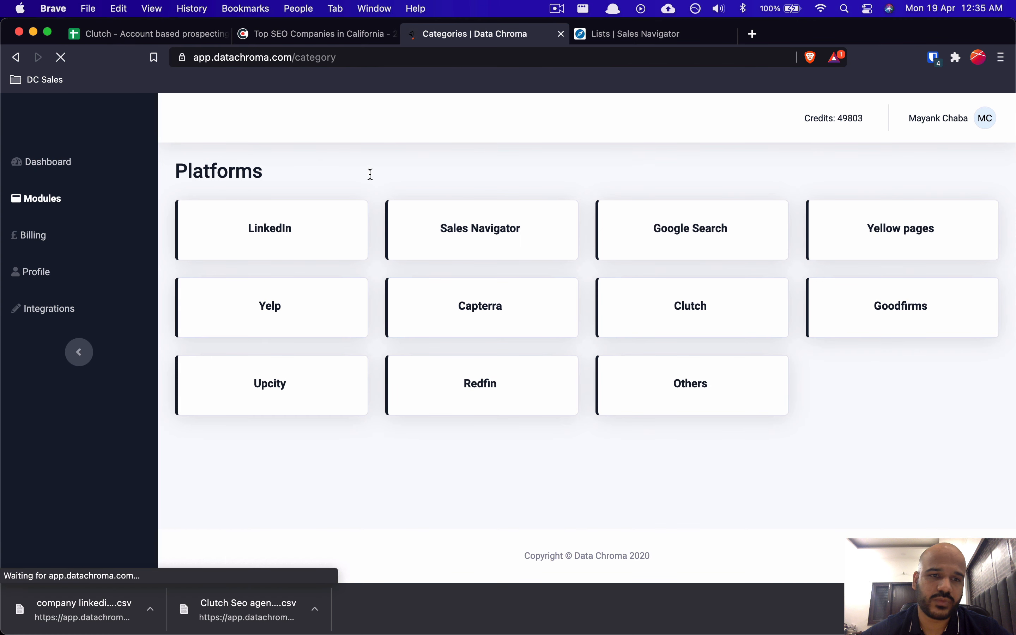
Step: Open the Sales Navigator platform and read the Account List Append module documentation
click(455, 207)
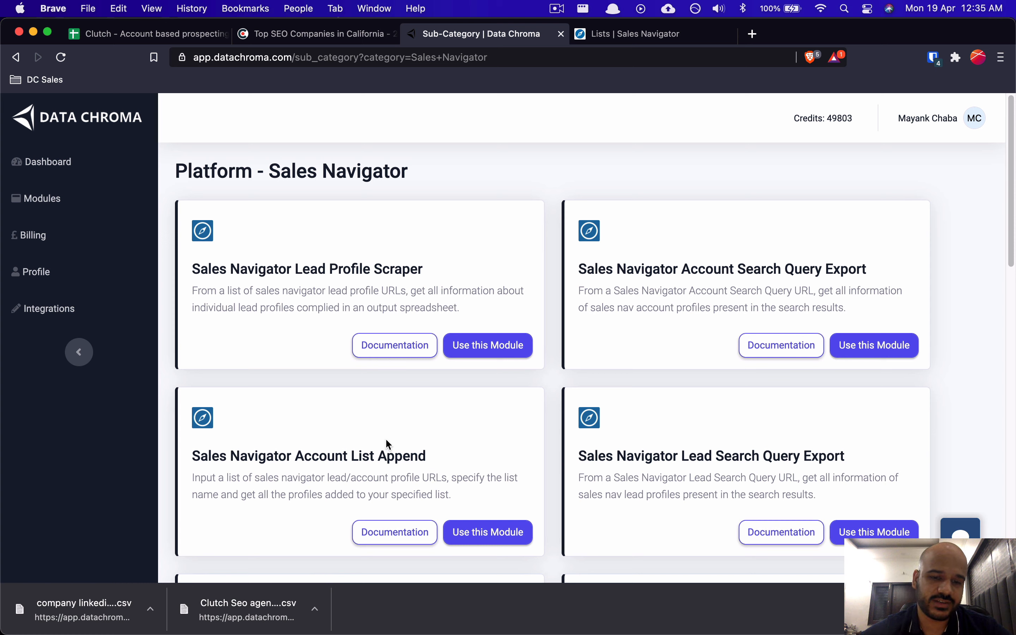
drag(258, 457, 333, 457)
click(349, 456)
scroll(382, 454, down, 2)
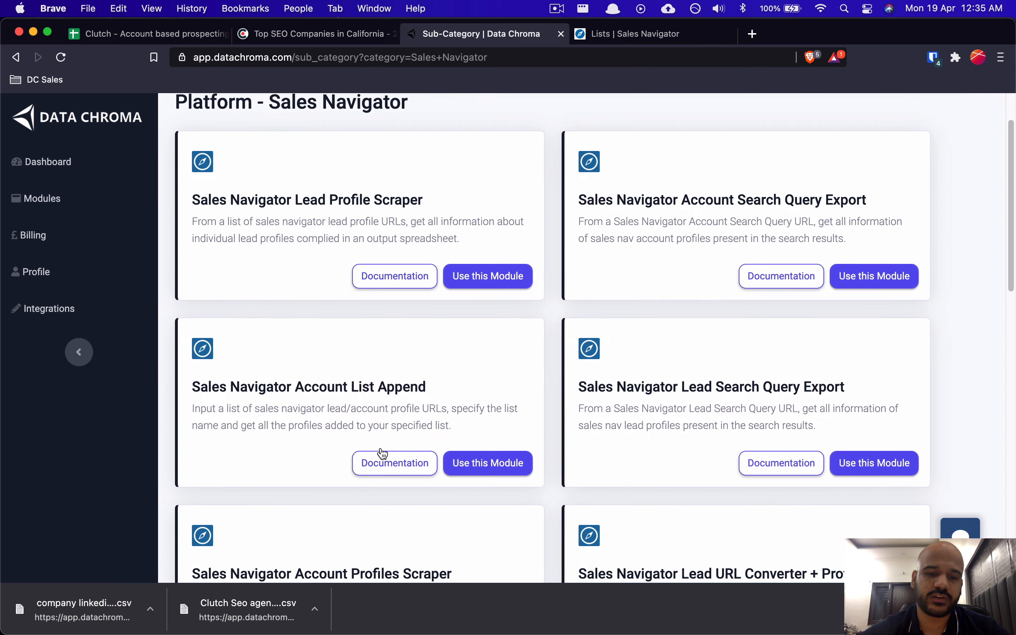
click(401, 469)
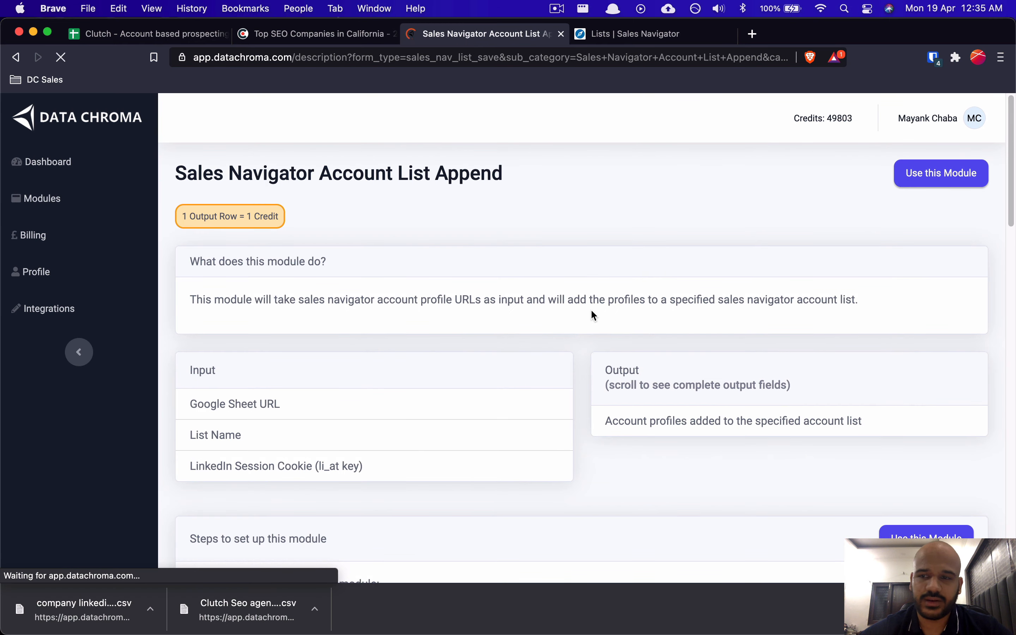
scroll(594, 315, down, 15)
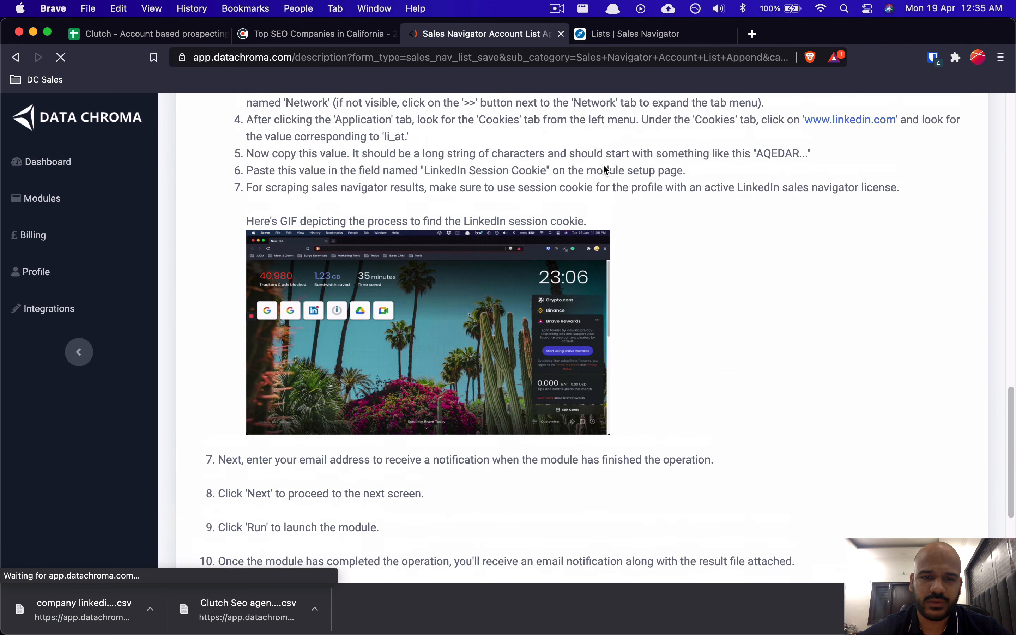
scroll(604, 165, up, 15)
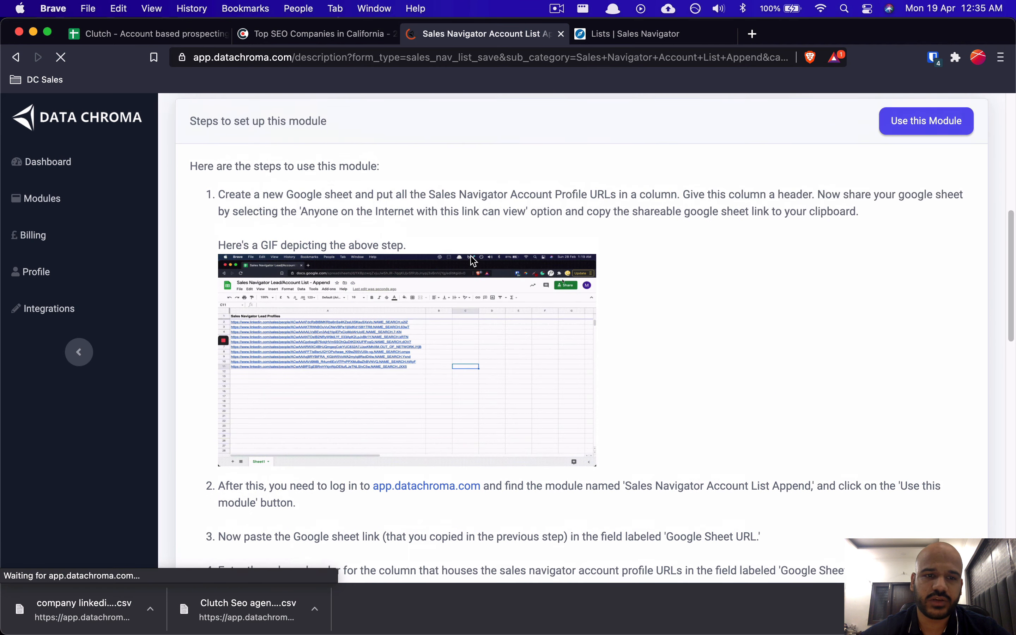
scroll(417, 248, up, 10)
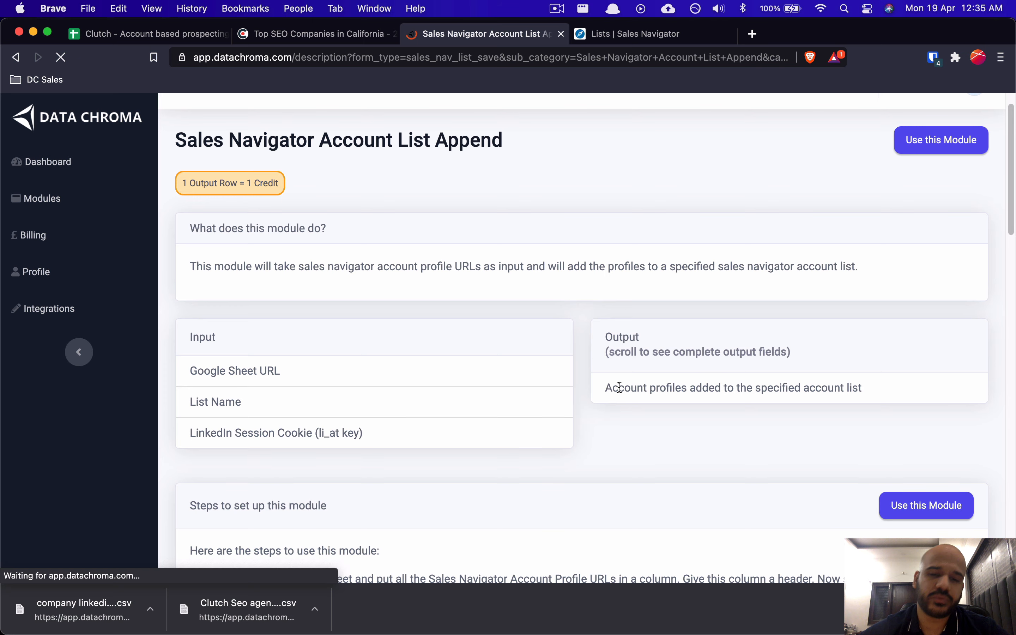
scroll(620, 387, up, 2)
Step: Review the URL sheet and account lists, then launch the Account List Append setup form
click(147, 34)
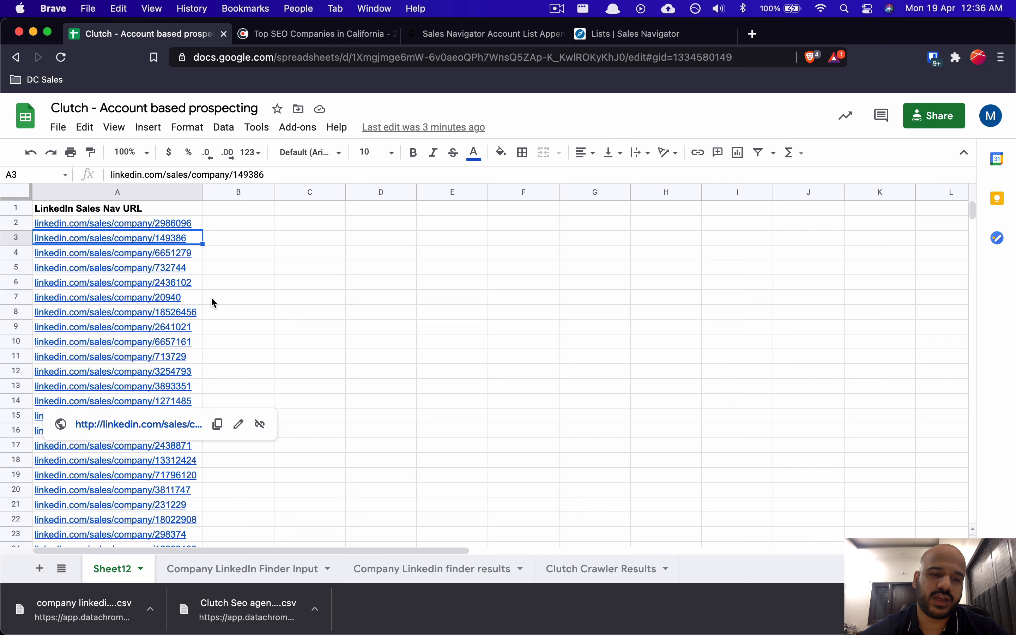
click(625, 34)
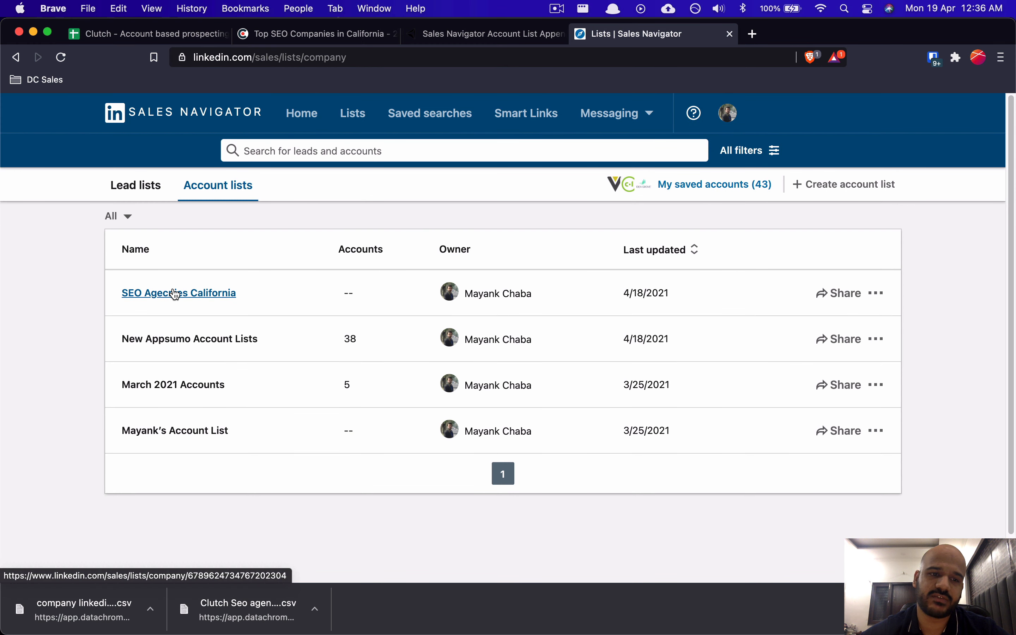
click(435, 37)
click(967, 183)
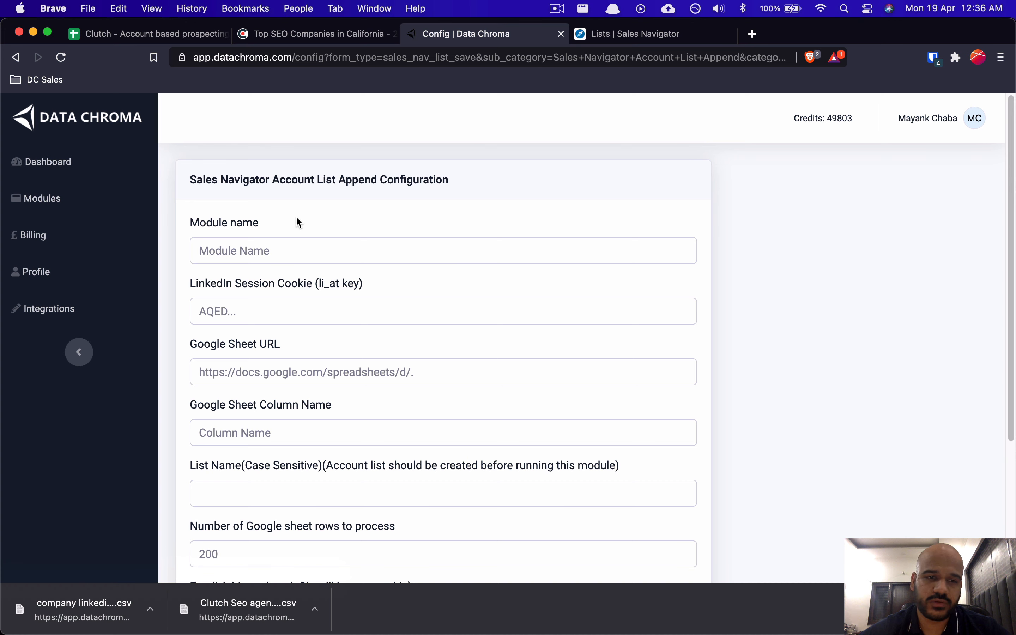
Step: Enter the module name 'SEO Agencies Account California', then switch to the Notion notes
click(259, 257)
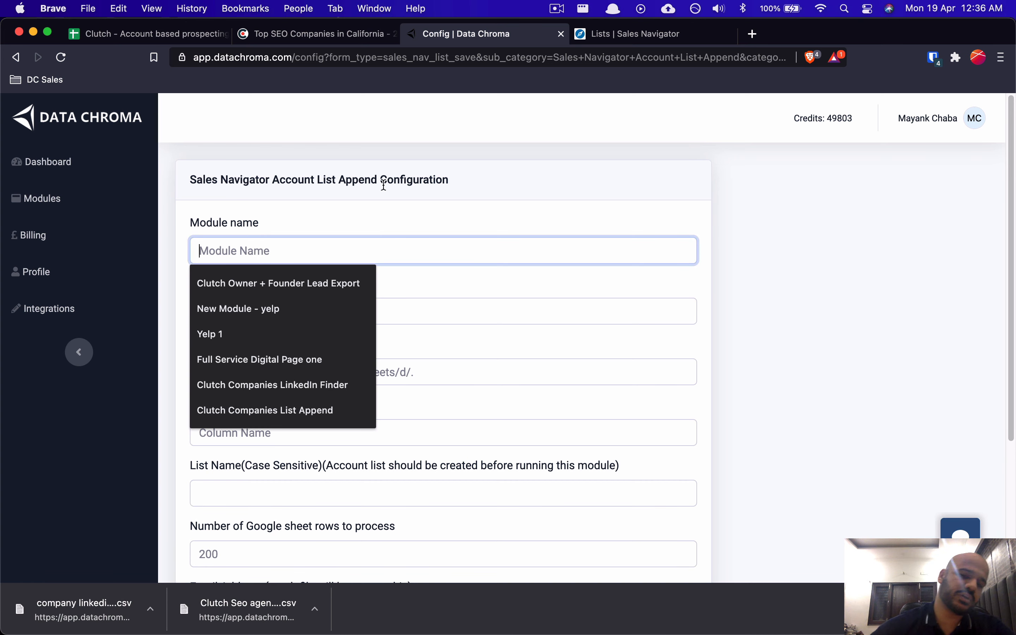
text(SEO Age)
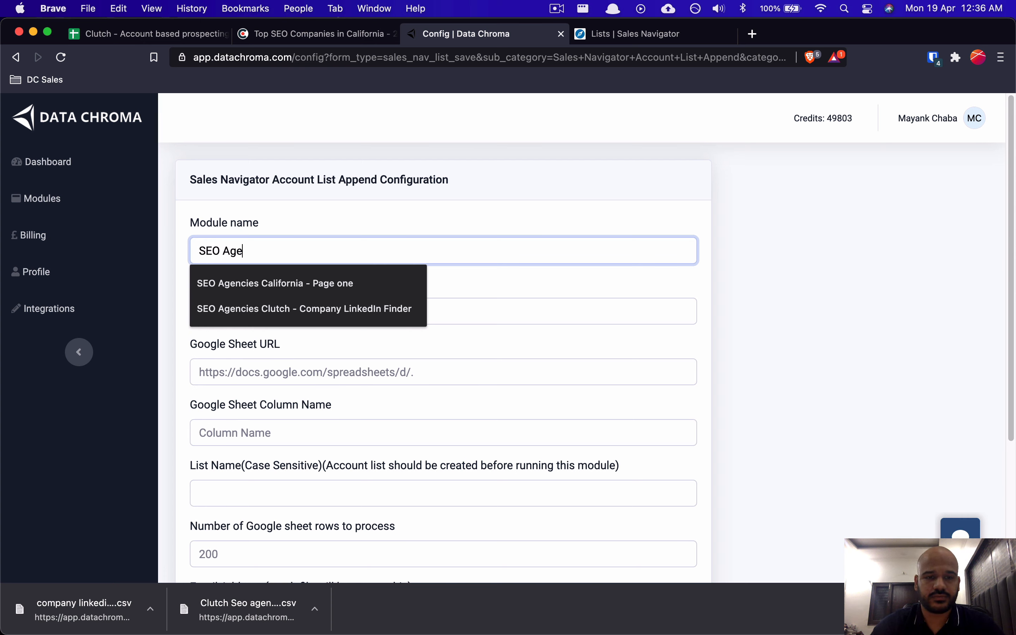
text(ncies A)
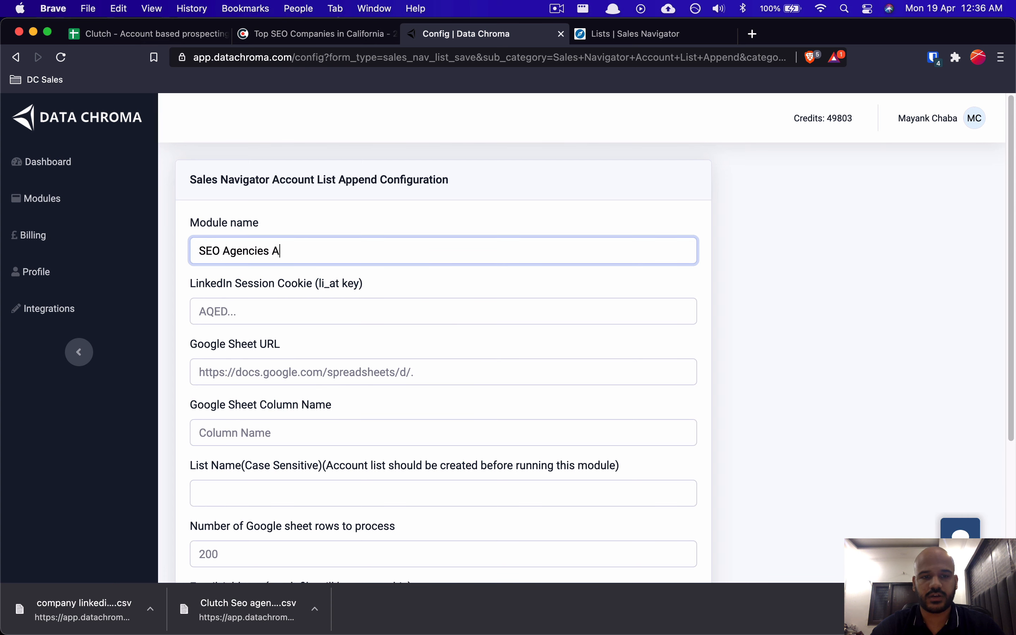
text(ccount List App)
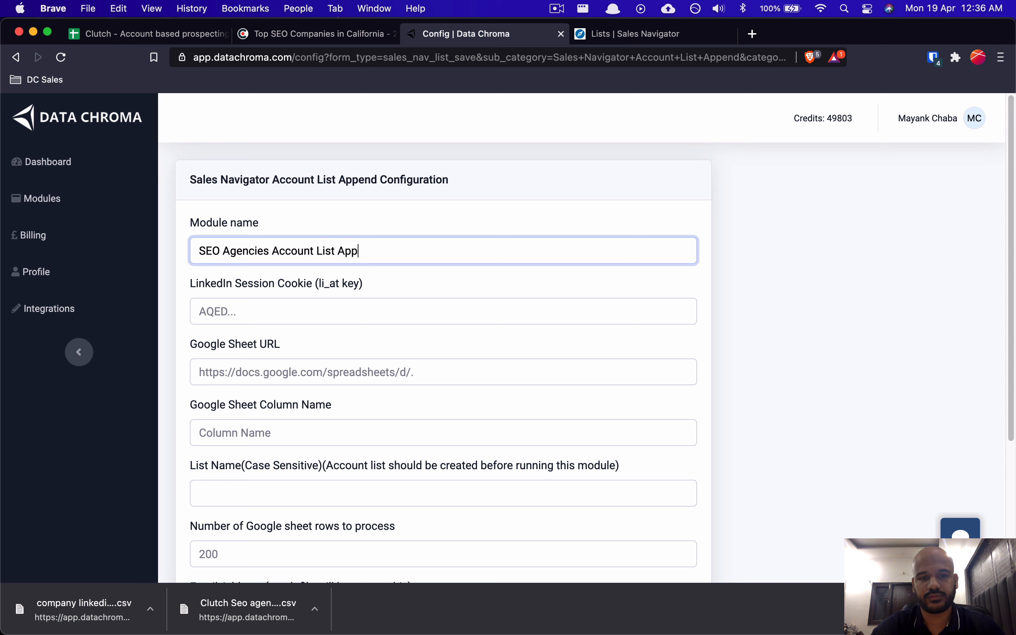
text( California)
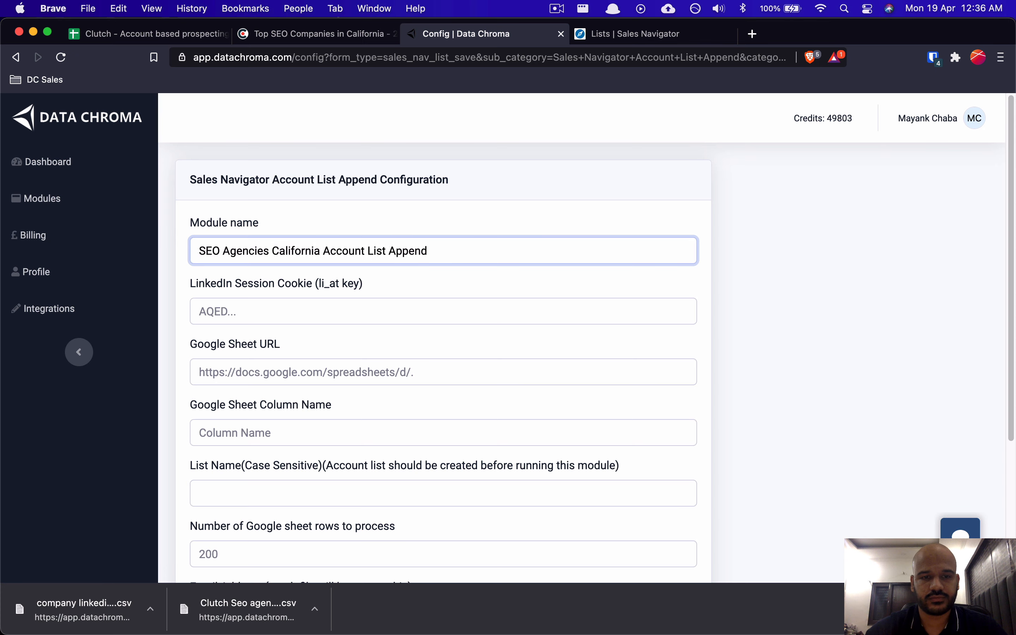
click(341, 320)
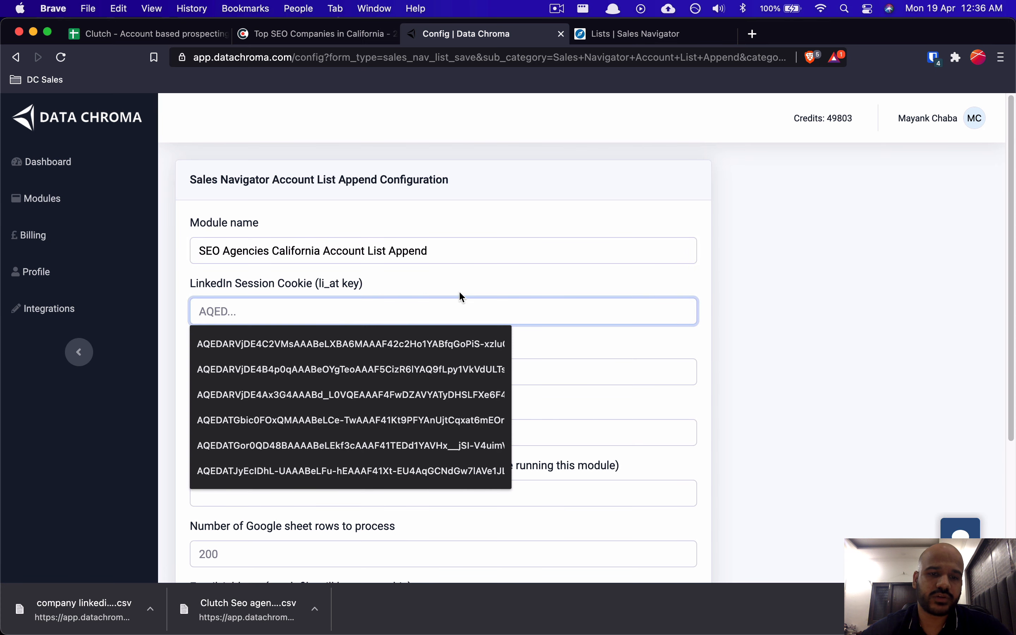
key(Escape)
key(super+Tab)
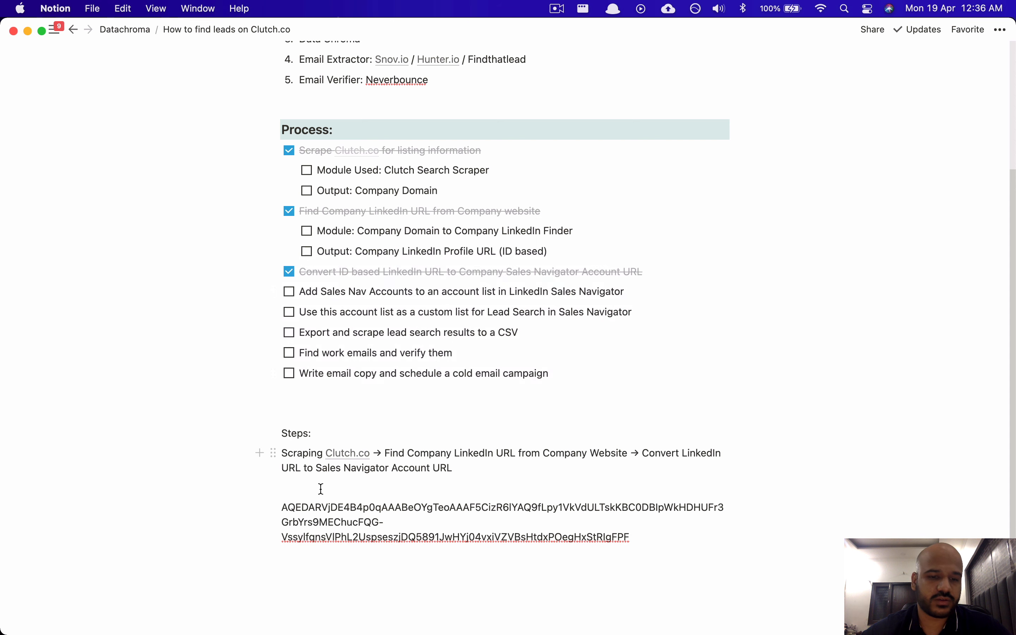
Step: Find the li_at cookie value under linkedin.com in Sales Navigator's developer tools
triple_click(296, 508)
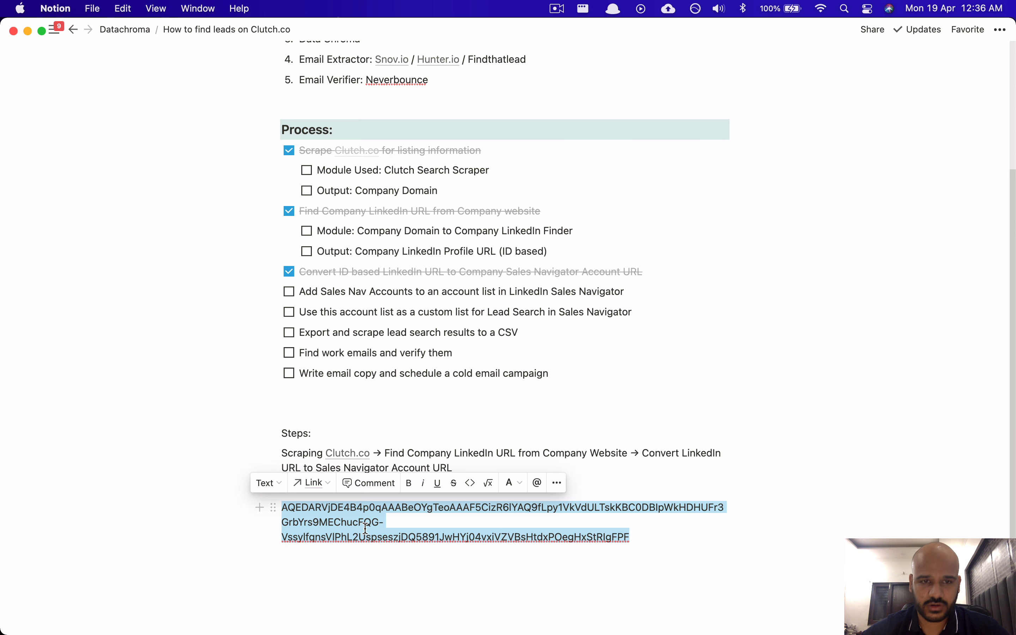
key(super+Tab)
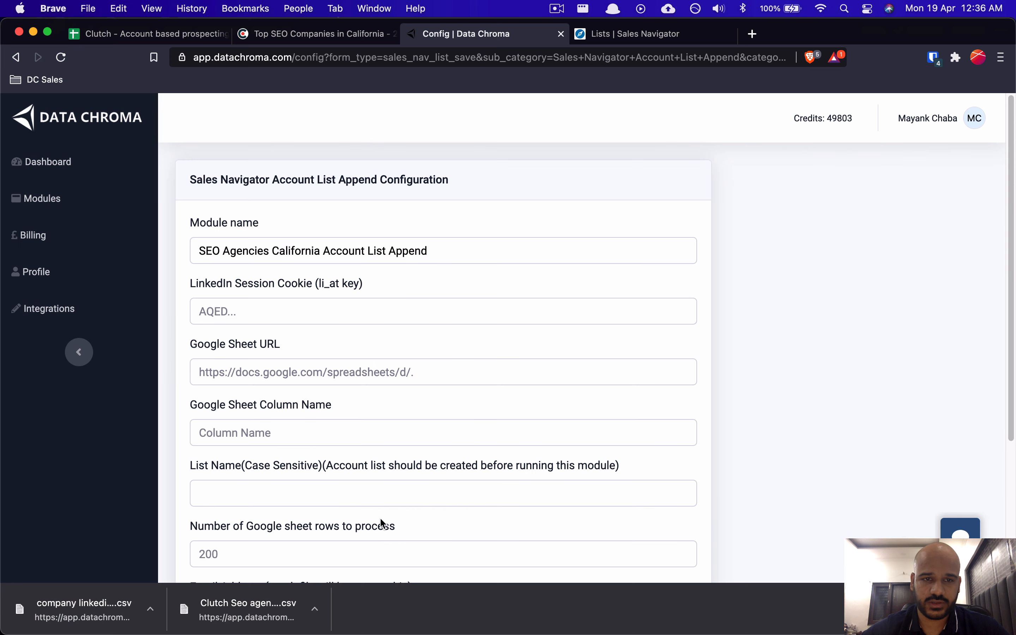
click(642, 35)
right_click(56, 314)
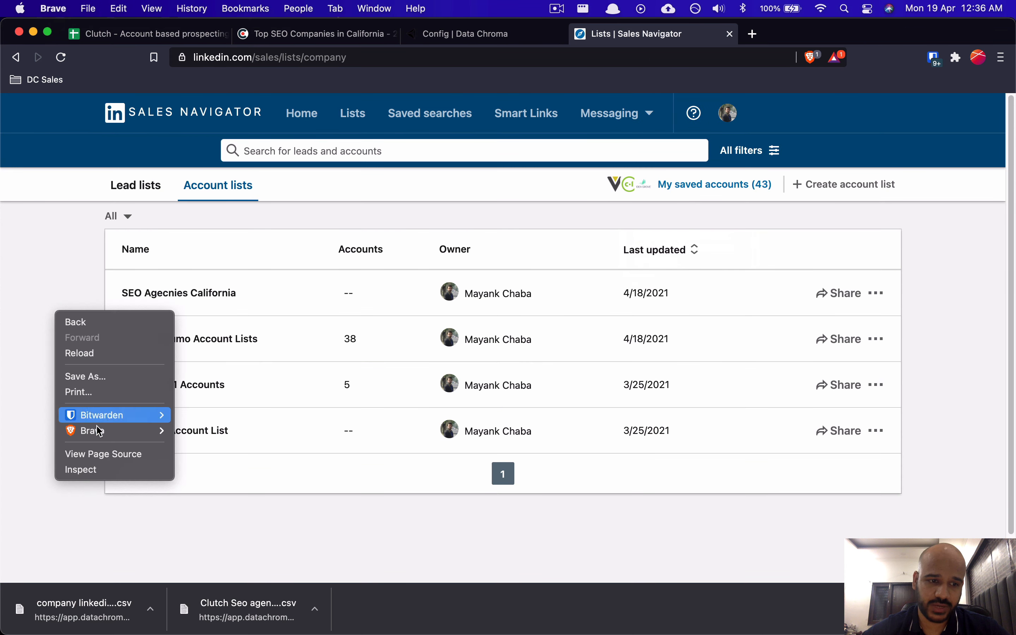
click(84, 469)
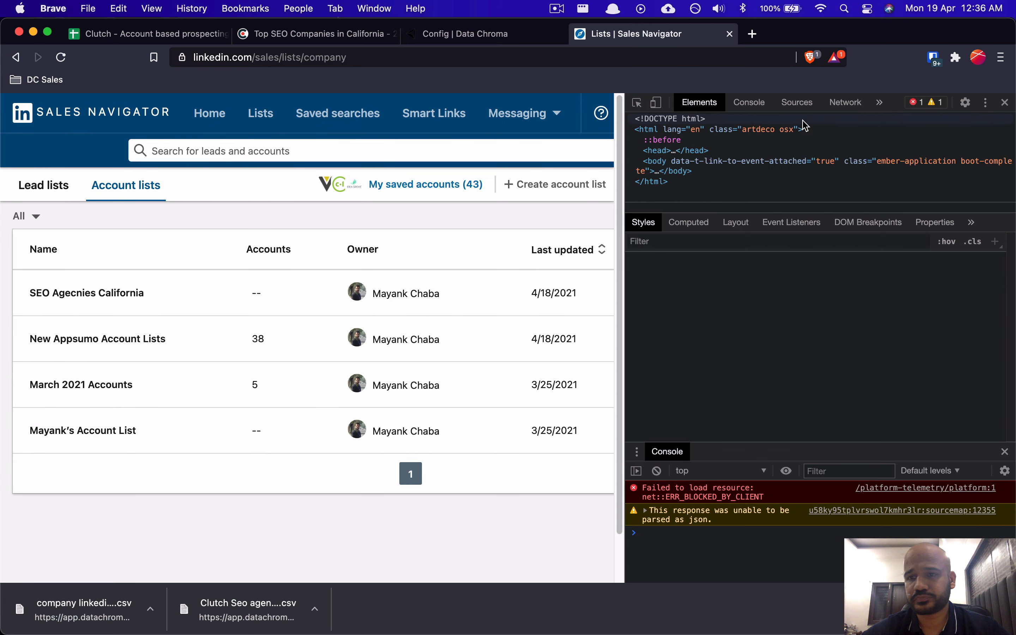
click(880, 102)
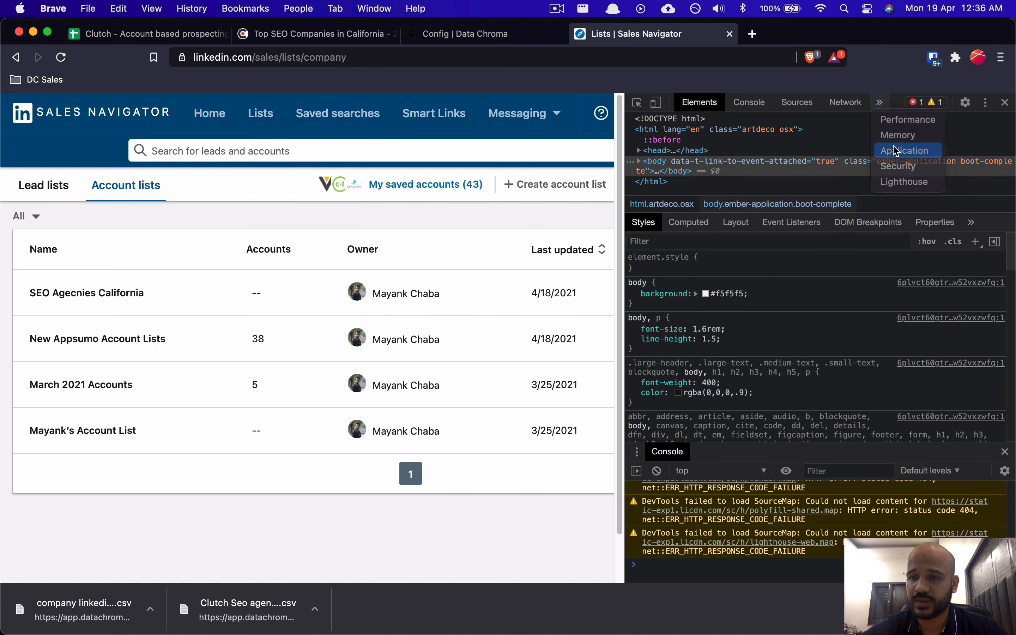
click(895, 150)
click(671, 268)
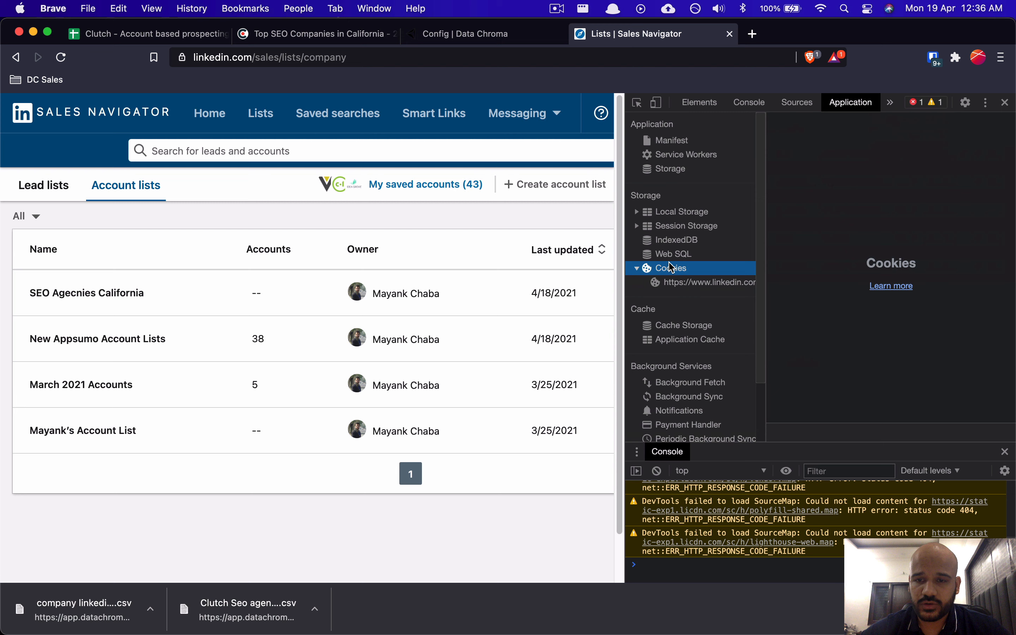
click(667, 286)
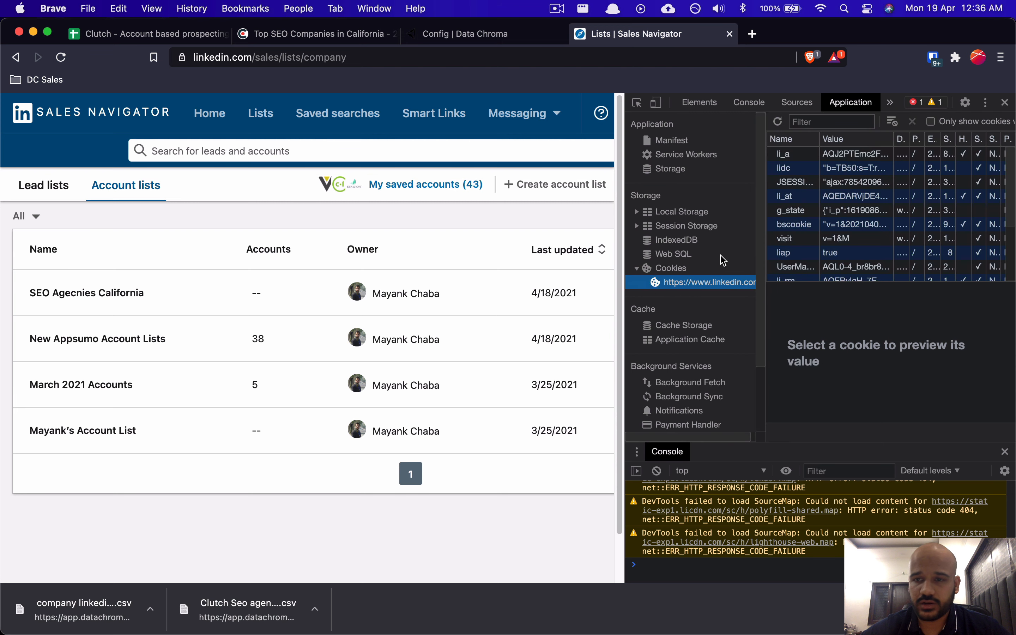
click(841, 198)
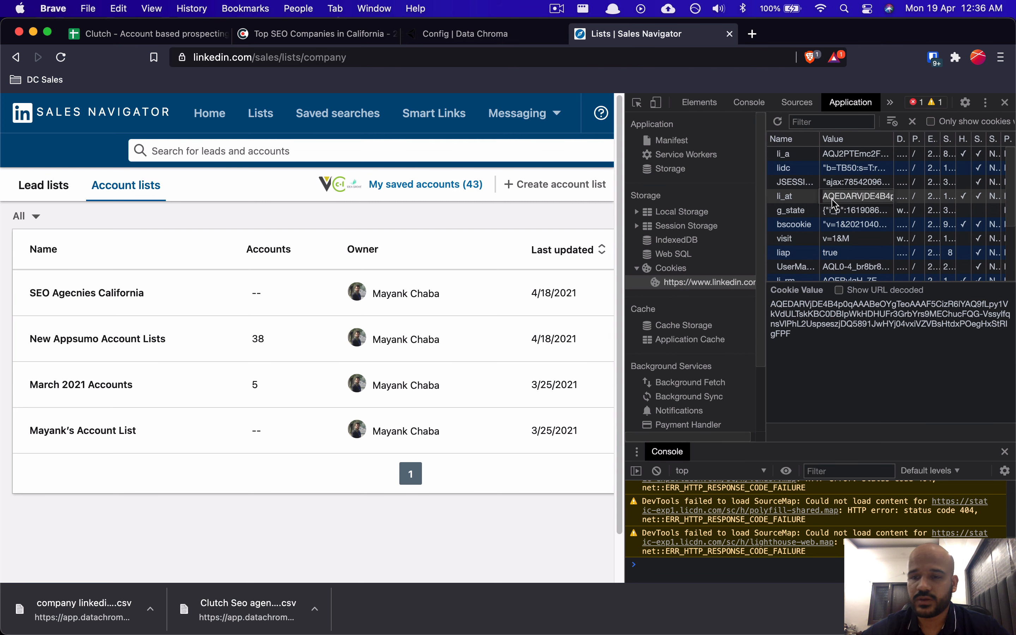
Step: Paste the li_at value into Data Chroma's LinkedIn Session Cookie field
click(477, 37)
click(320, 316)
key(super+v)
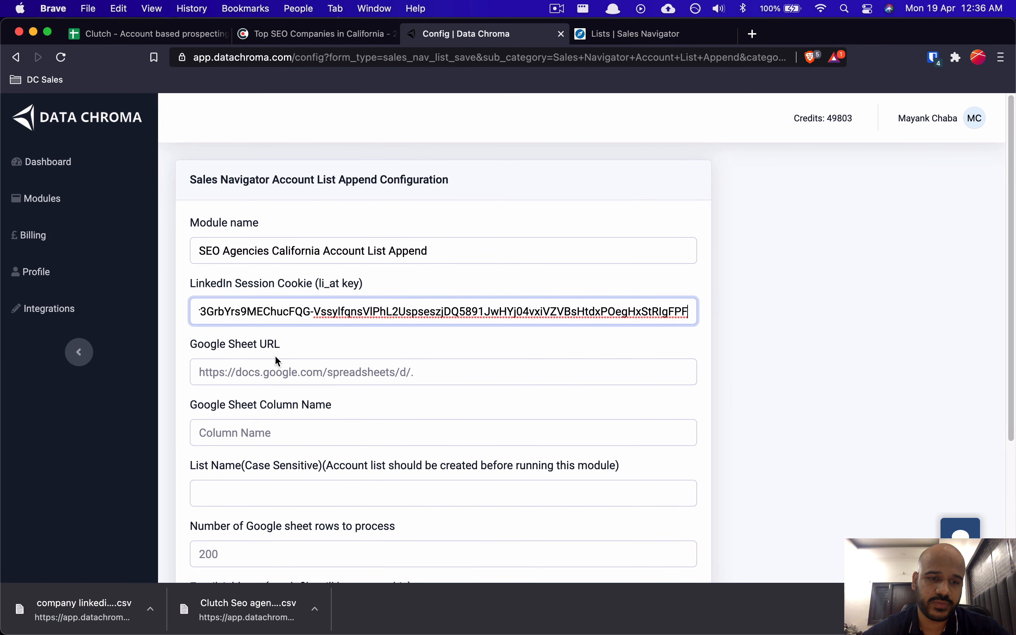
drag(201, 348, 233, 347)
Step: Rename Sheet12 to 'Sales Nav Account List Append'
click(295, 347)
click(298, 348)
click(151, 34)
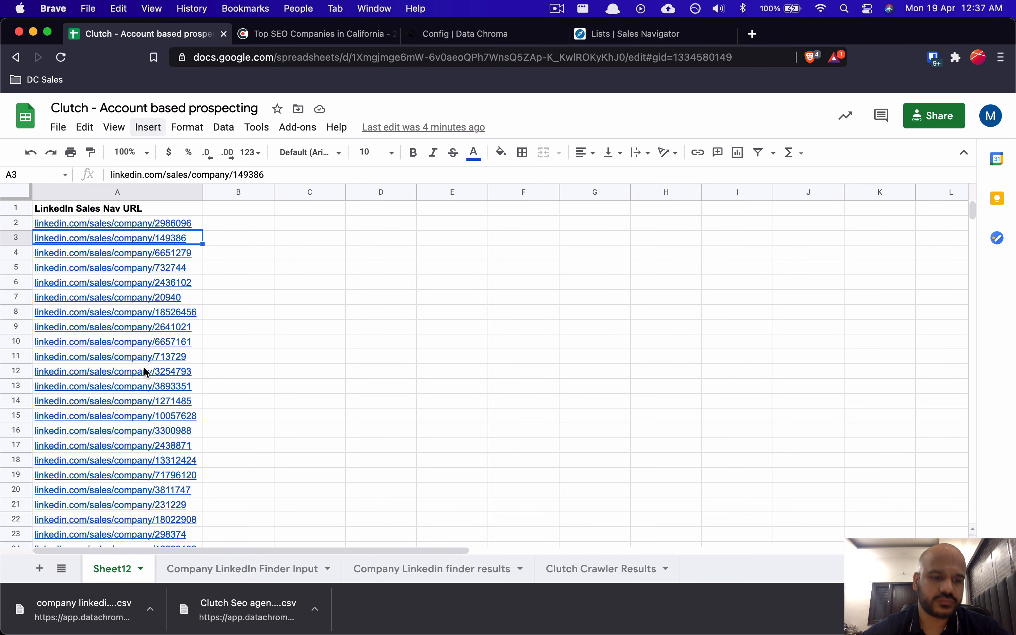
double_click(111, 565)
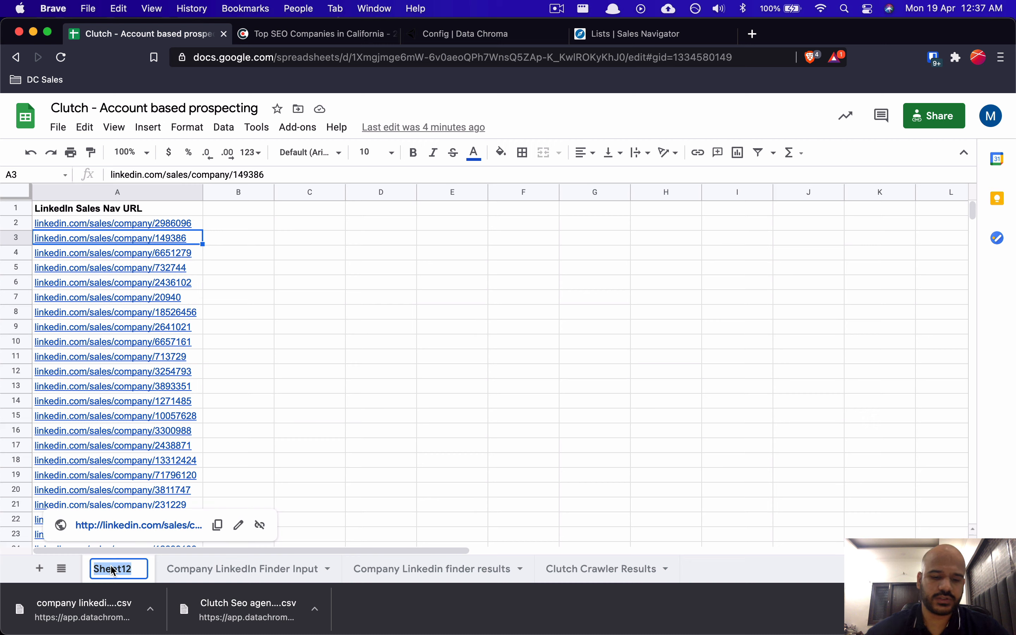
text(Sales nav)
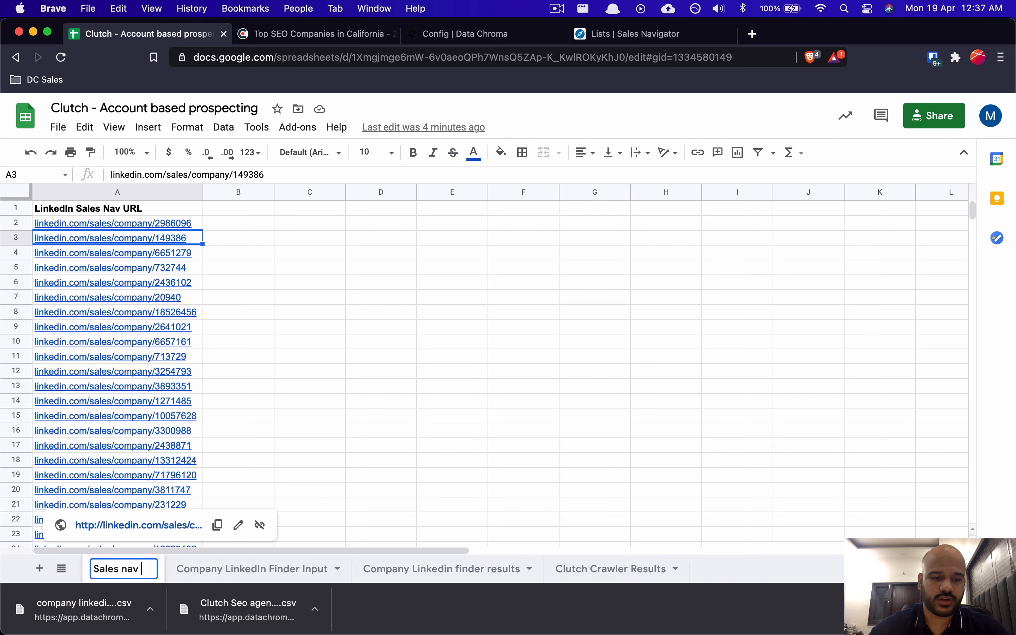
key(BackSpace)
key(BackSpace)
key(BackSpace)
text(Nav Account Lsi)
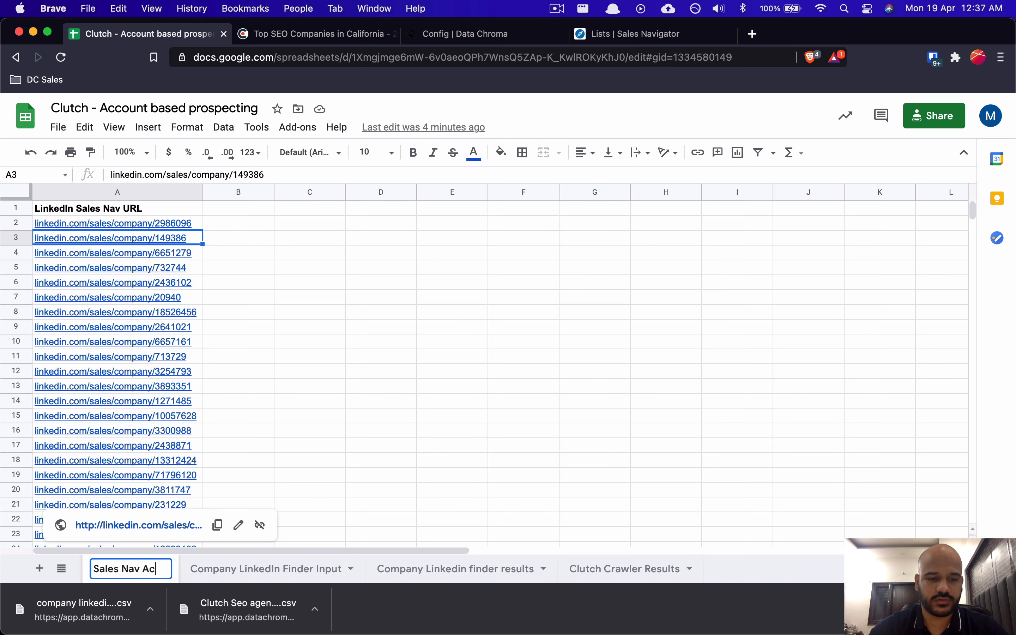
key(BackSpace)
key(BackSpace)
text(ist Append)
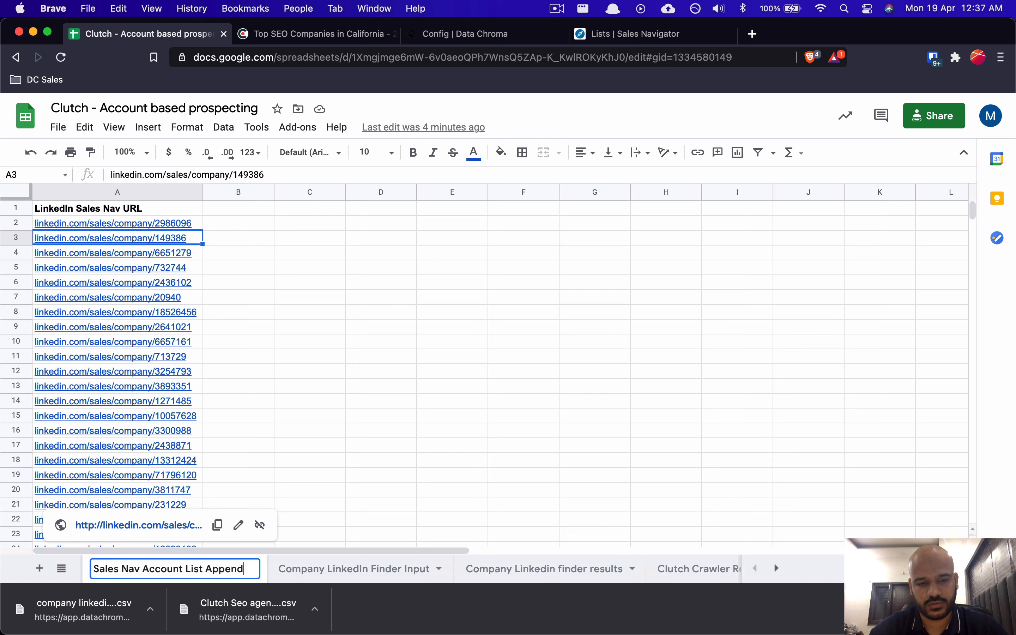
key(Return)
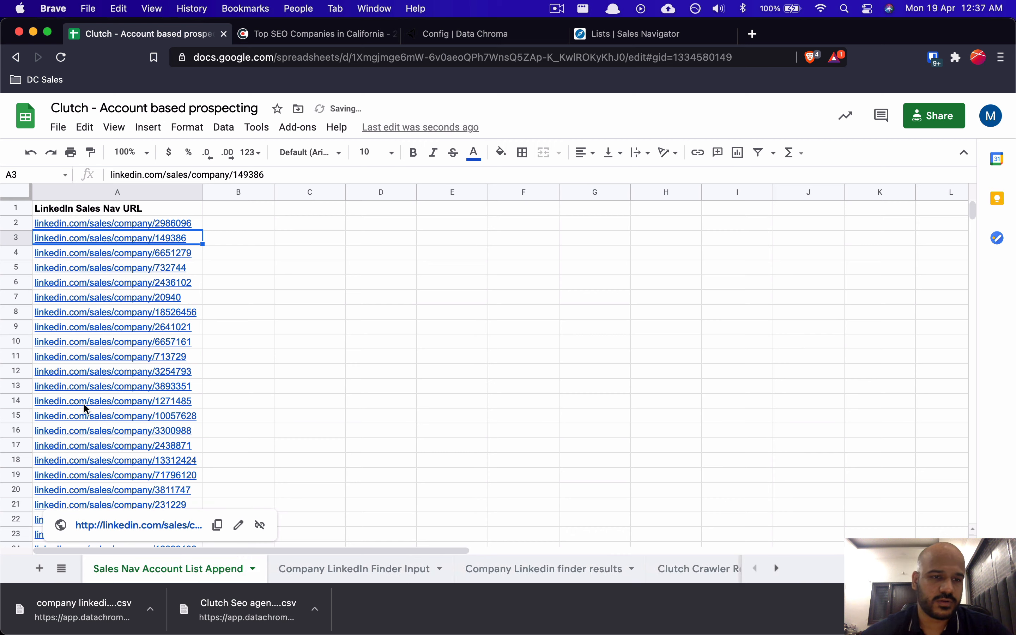
click(252, 259)
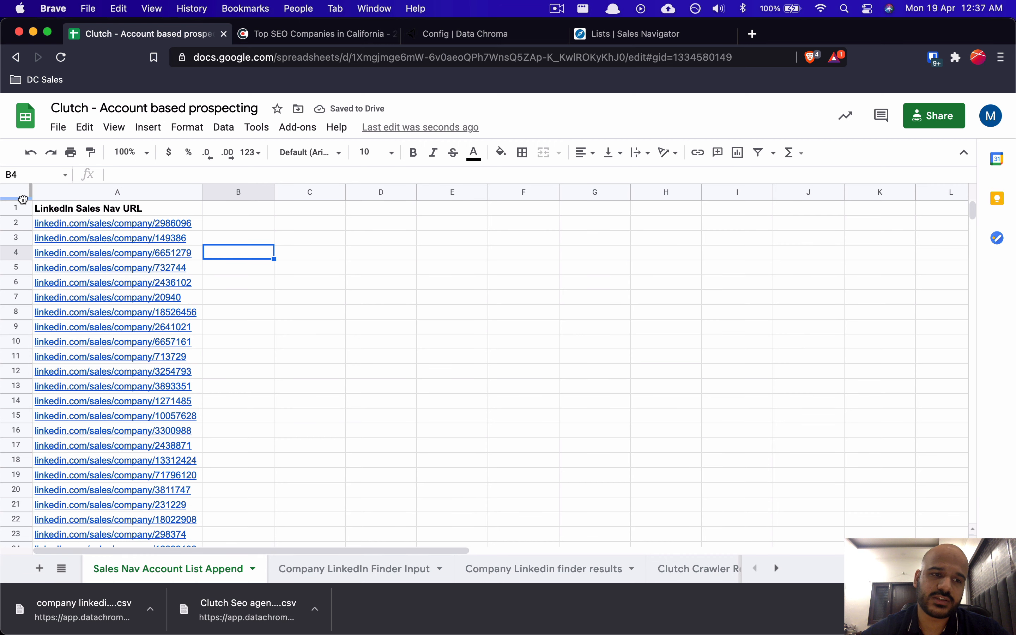
Step: Freeze the header row and copy the spreadsheet's shareable link
drag(21, 198, 22, 216)
click(380, 271)
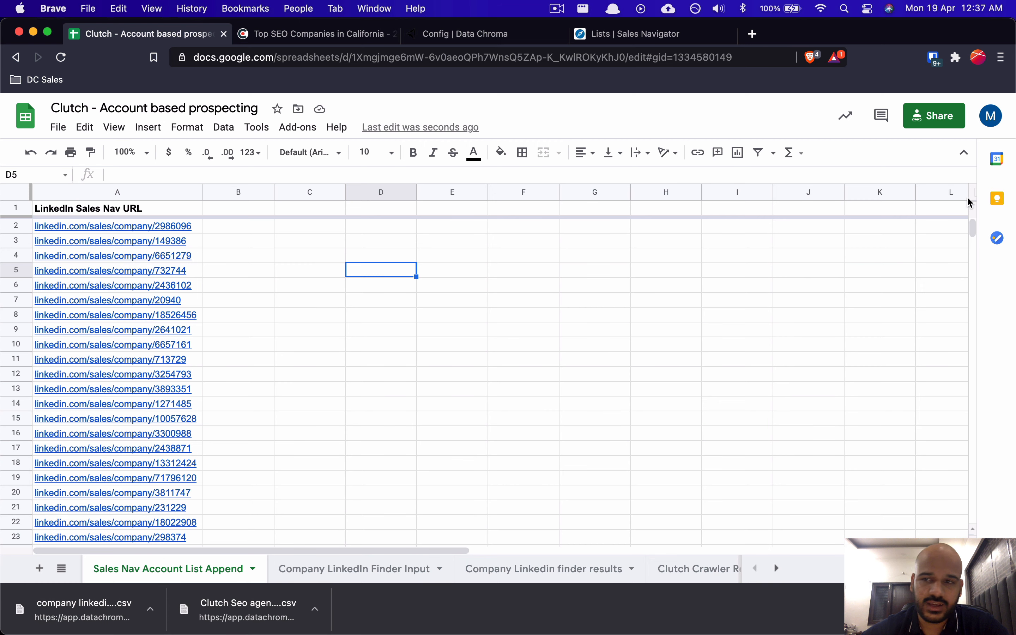
click(950, 116)
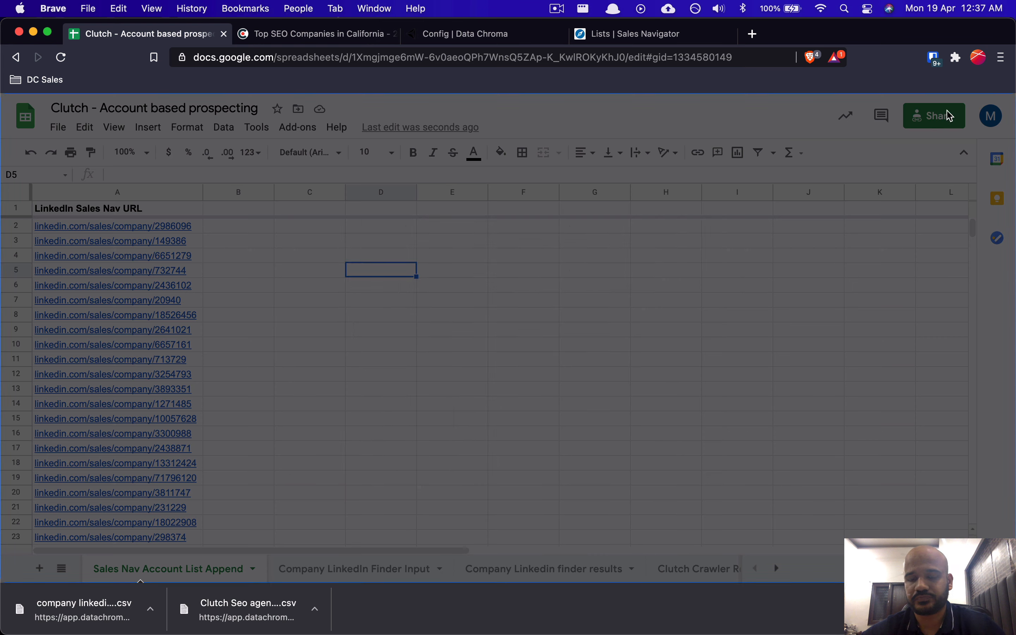
click(684, 445)
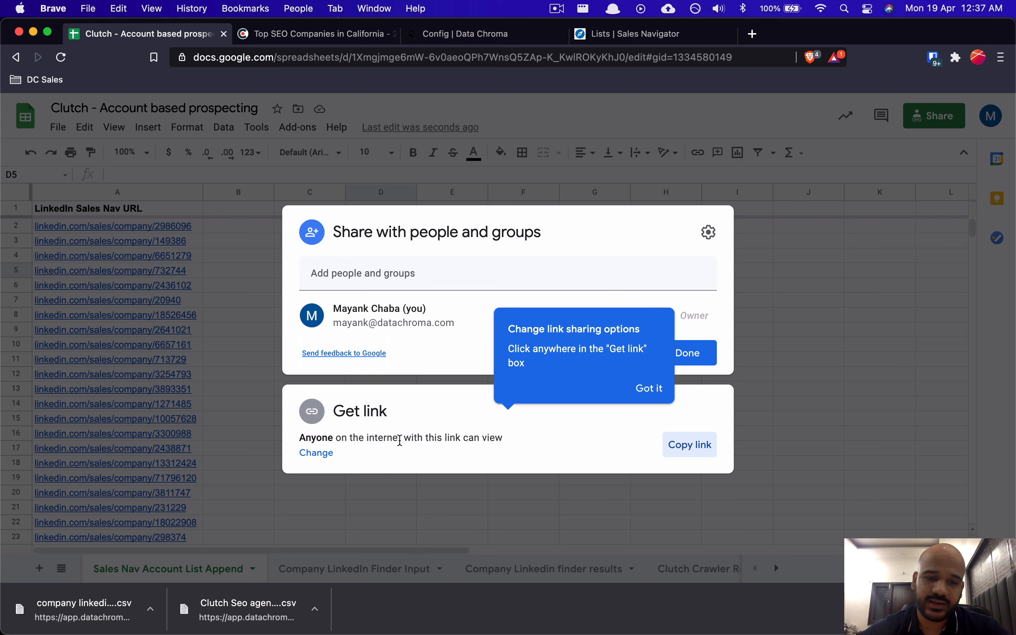
click(908, 97)
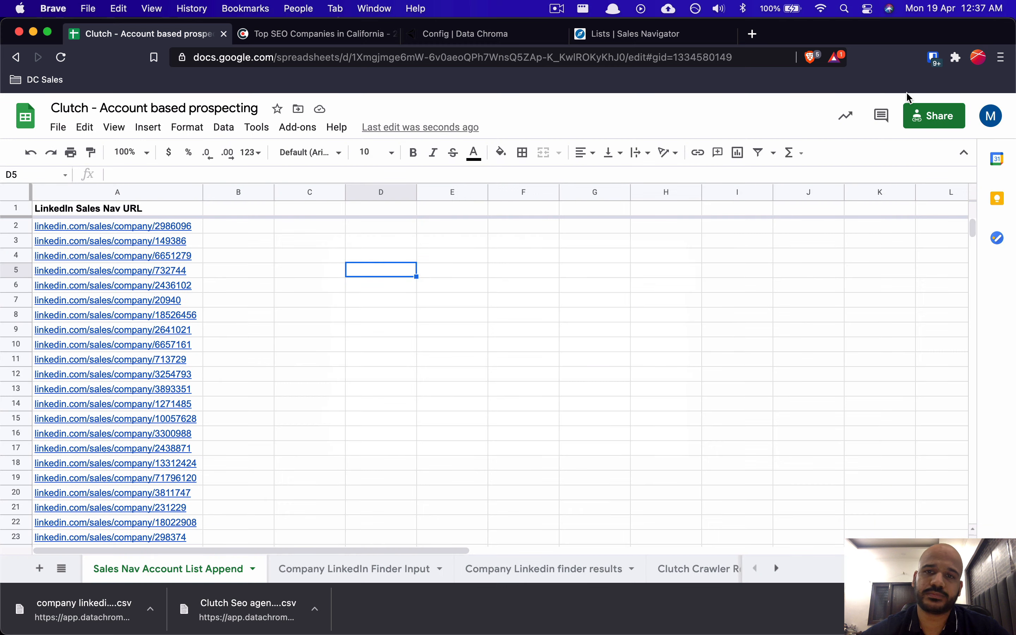
click(510, 33)
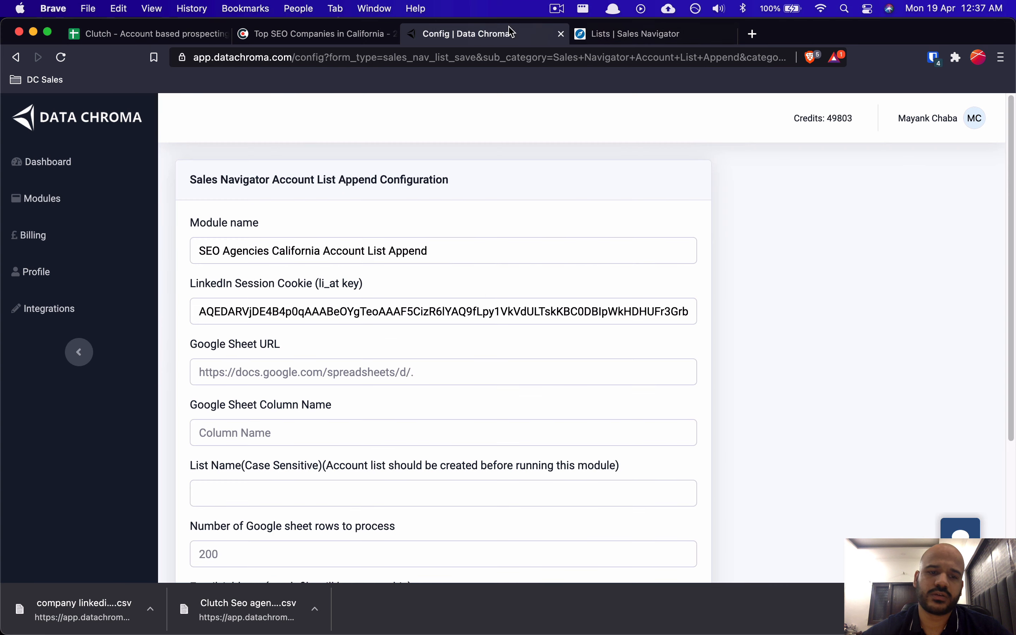
Step: Fill Google Sheet URL with the sheet link and Column Name with 'LinkedIn Sales Nav URL'
click(244, 371)
key(super+v)
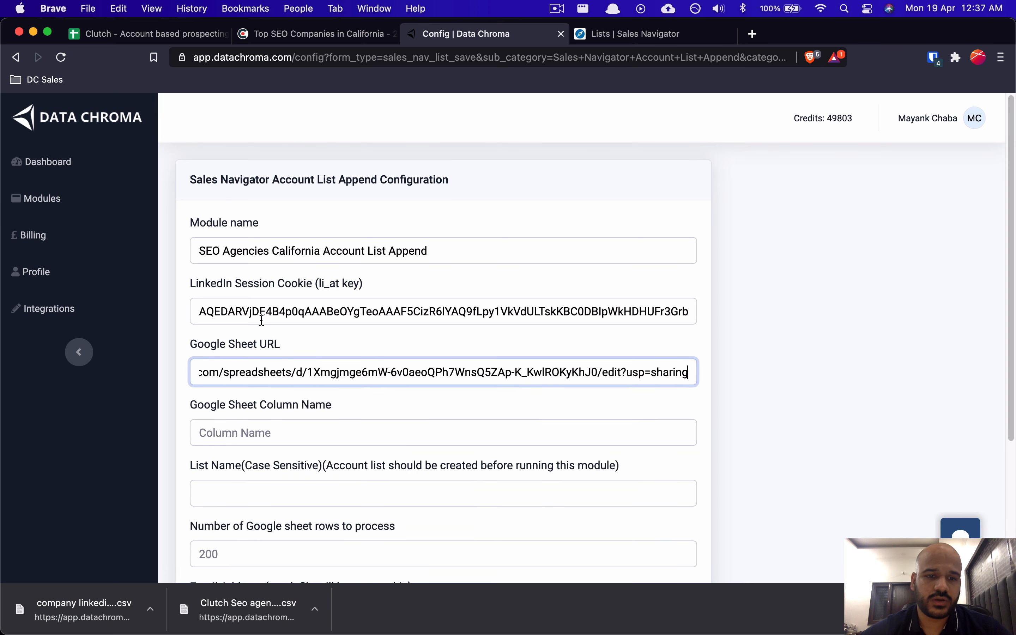
key(super+1)
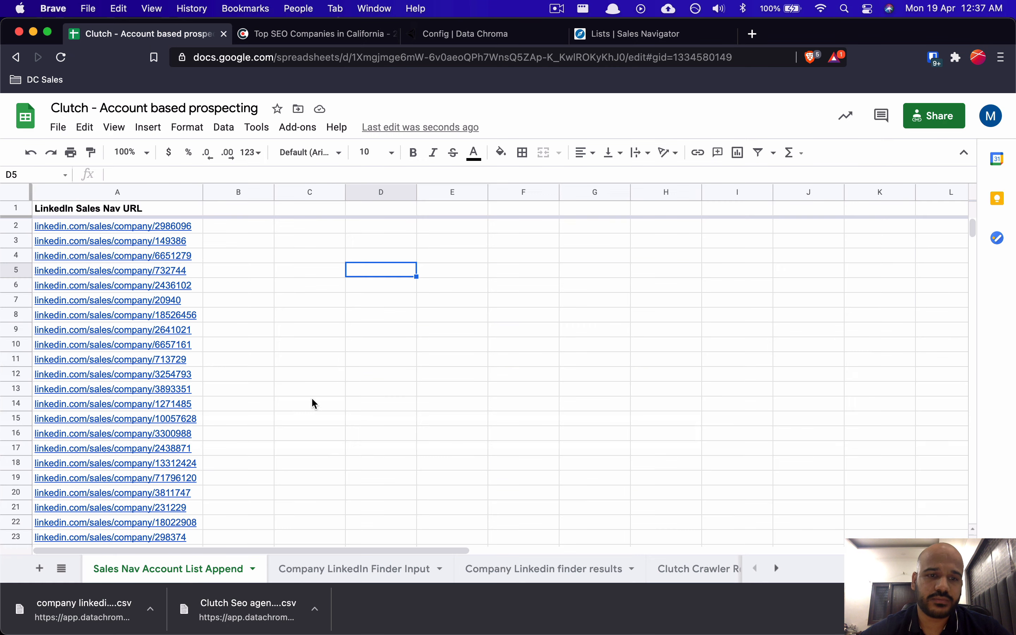
click(122, 208)
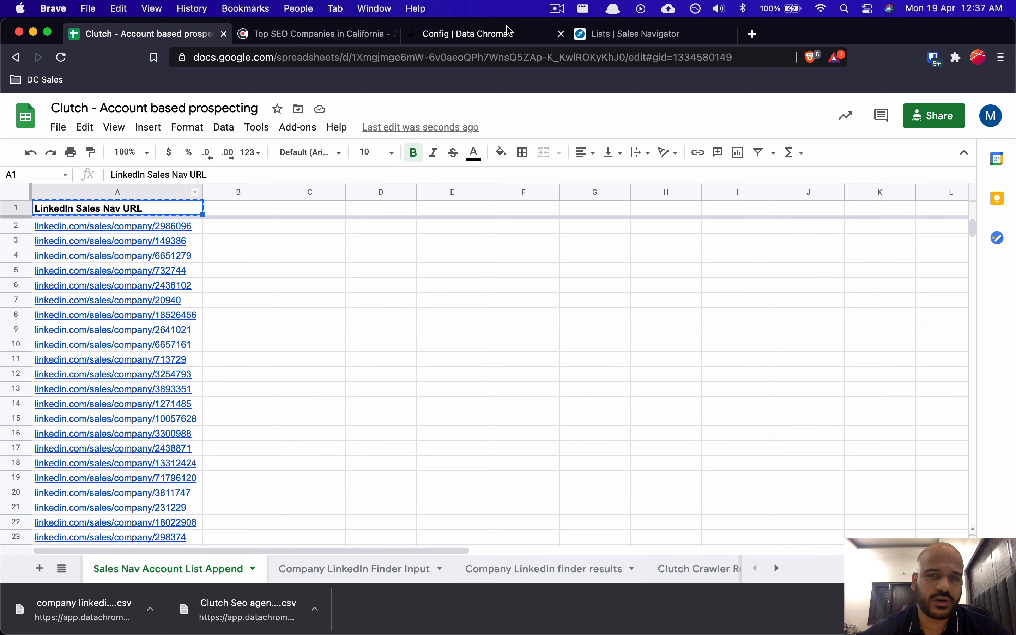
key(super+c)
click(543, 37)
key(super+v)
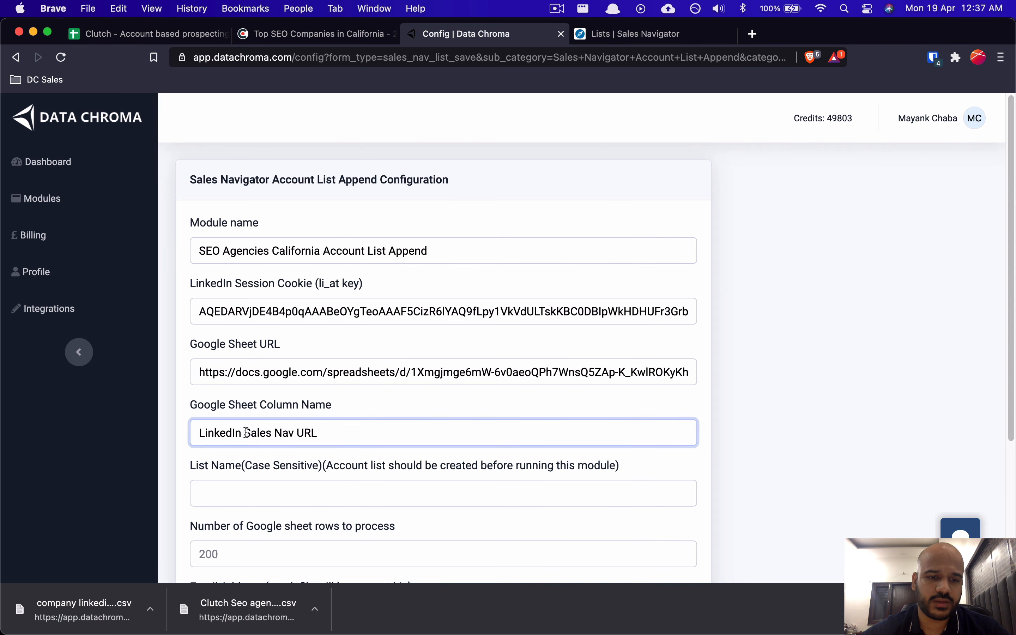
Step: Move to the list name field, then close Sales Navigator's developer tools panel
click(263, 490)
scroll(216, 463, down, 3)
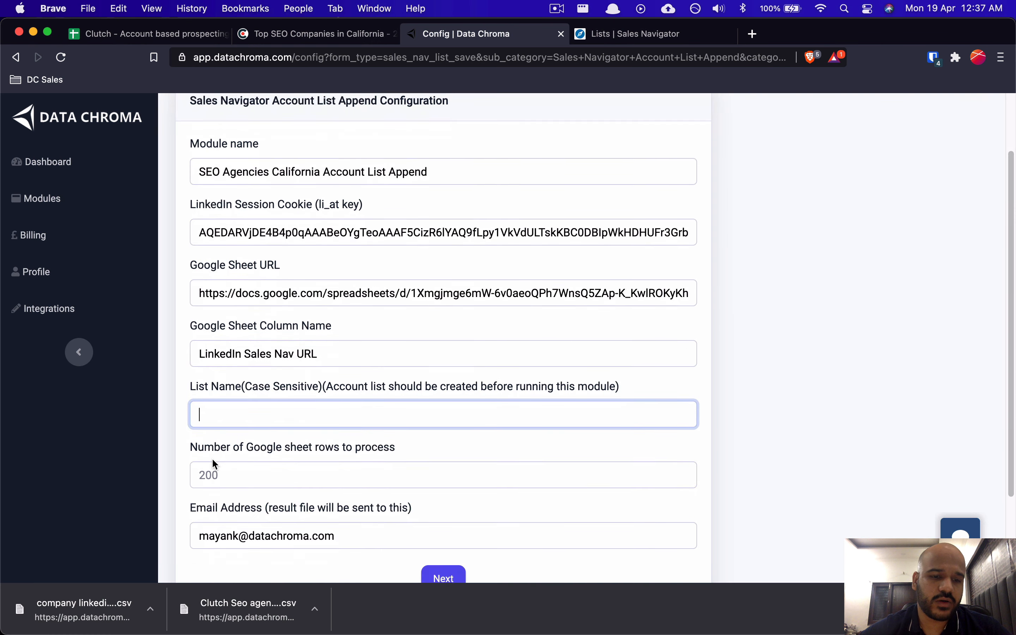
drag(200, 373, 245, 370)
click(311, 335)
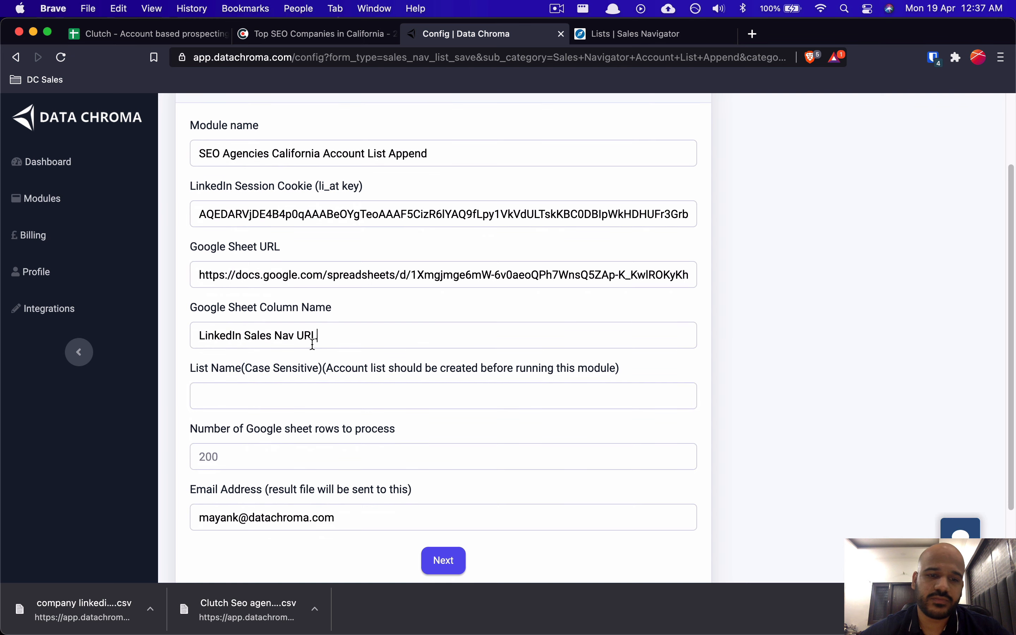
click(596, 40)
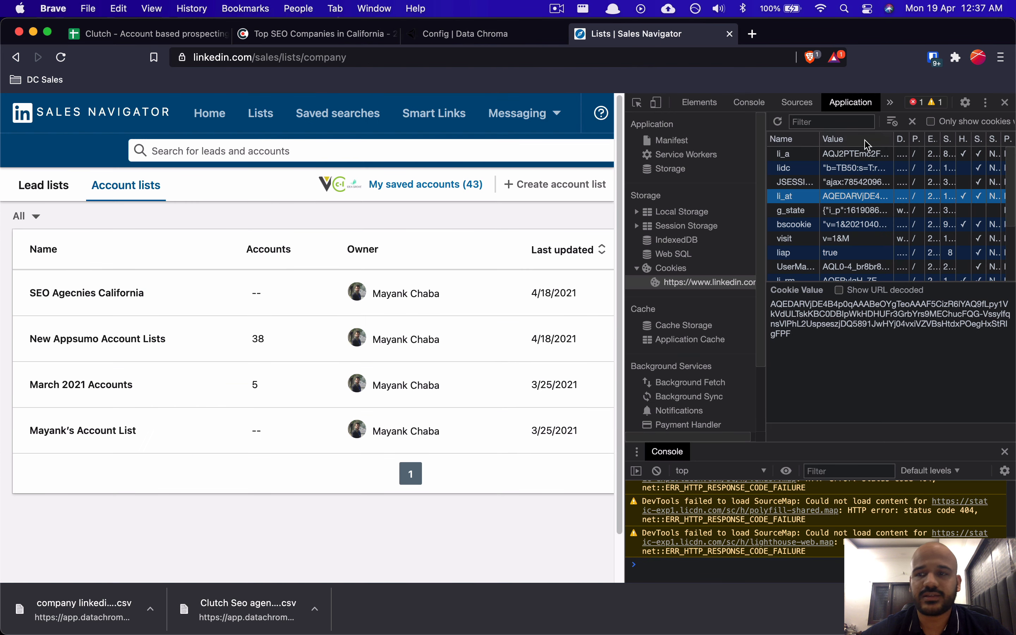
click(1003, 103)
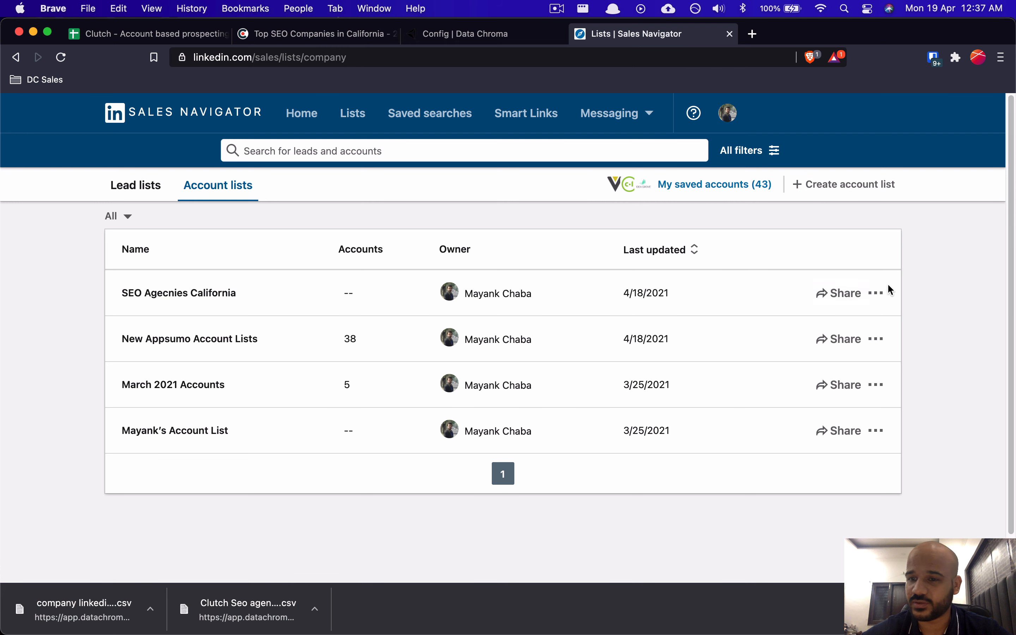
Step: Rename the account list from 'SEO Agecnies California' to 'SEO Agencies California'
click(877, 295)
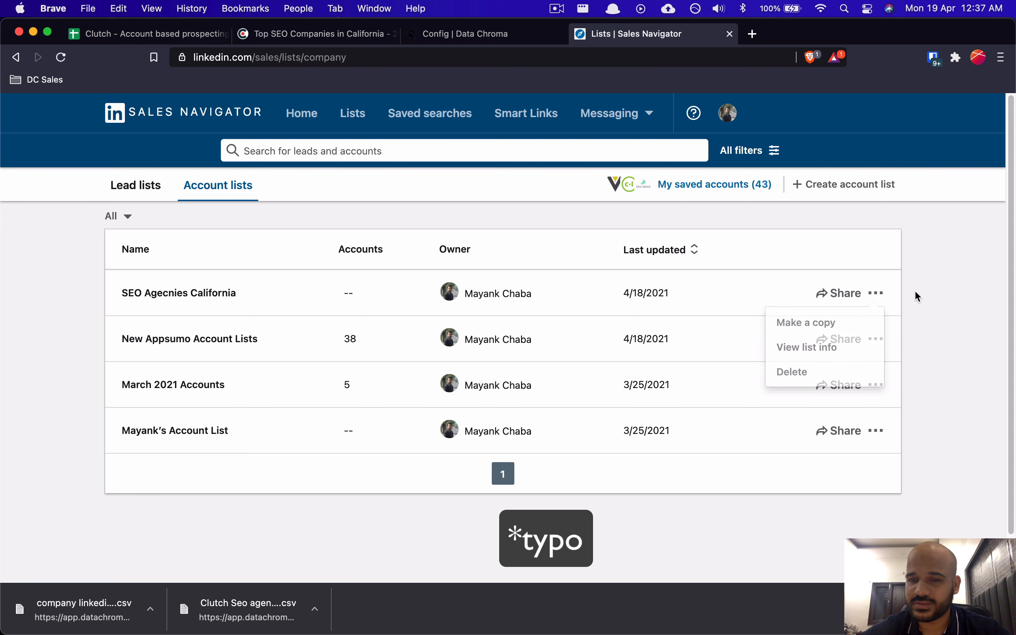
click(229, 293)
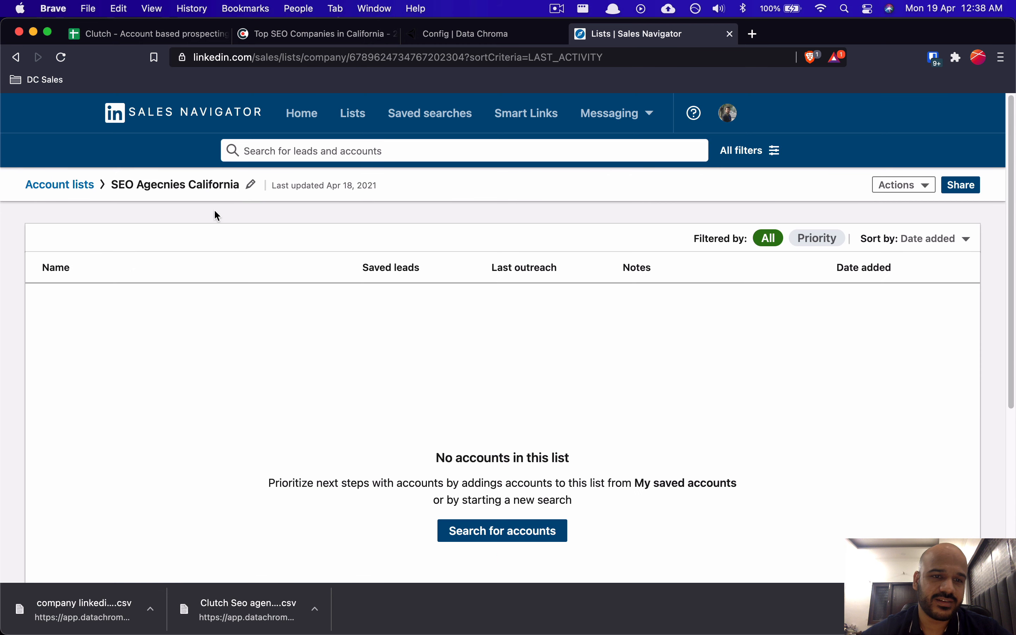
click(257, 183)
click(394, 349)
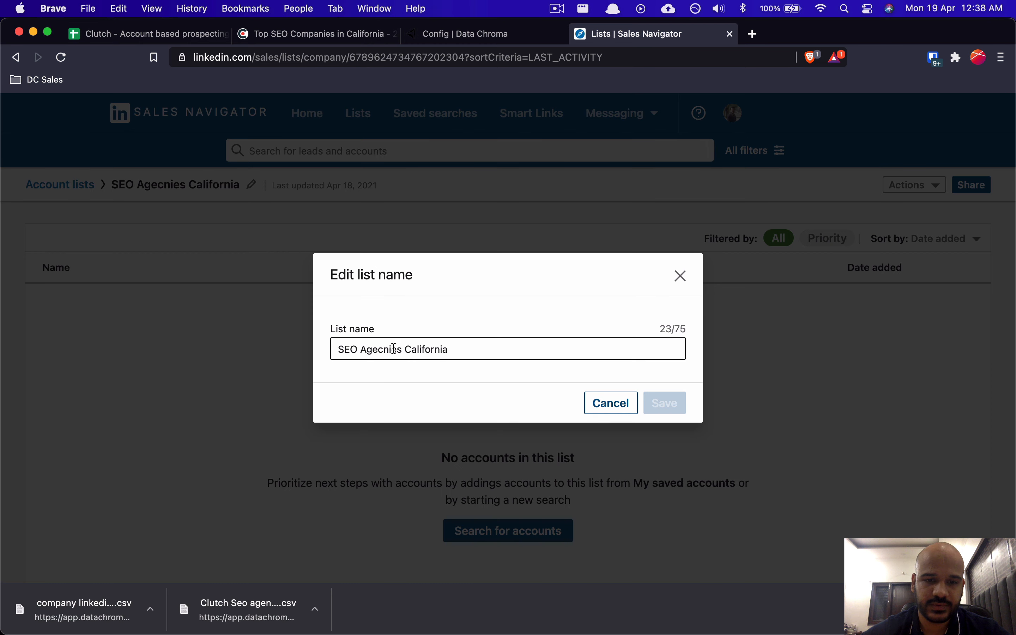
click(394, 348)
key(BackSpace)
key(BackSpace)
key(BackSpace)
key(BackSpace)
text(enci)
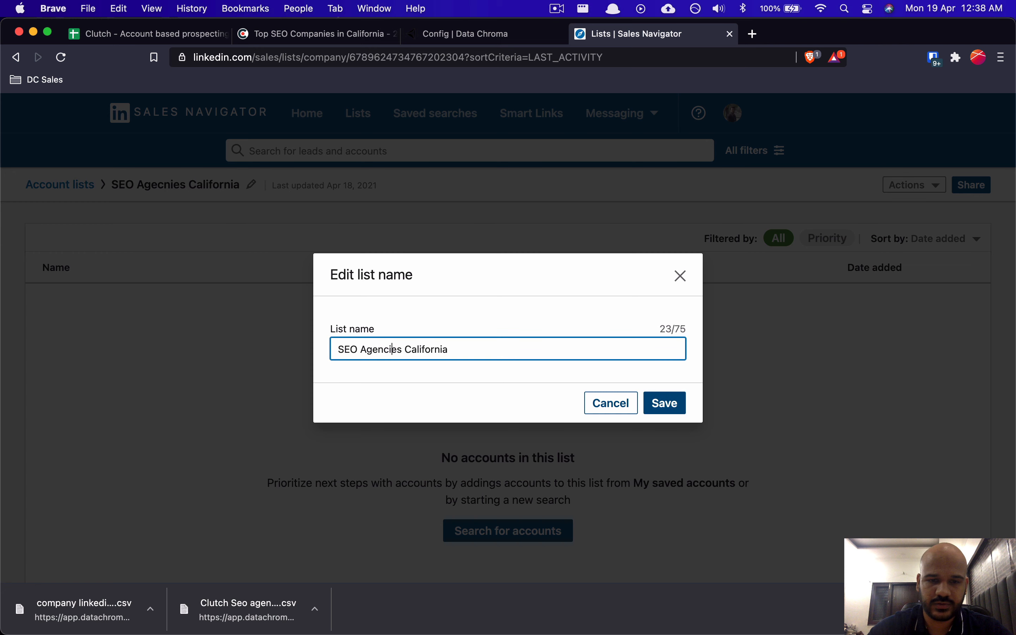
text(e)
key(BackSpace)
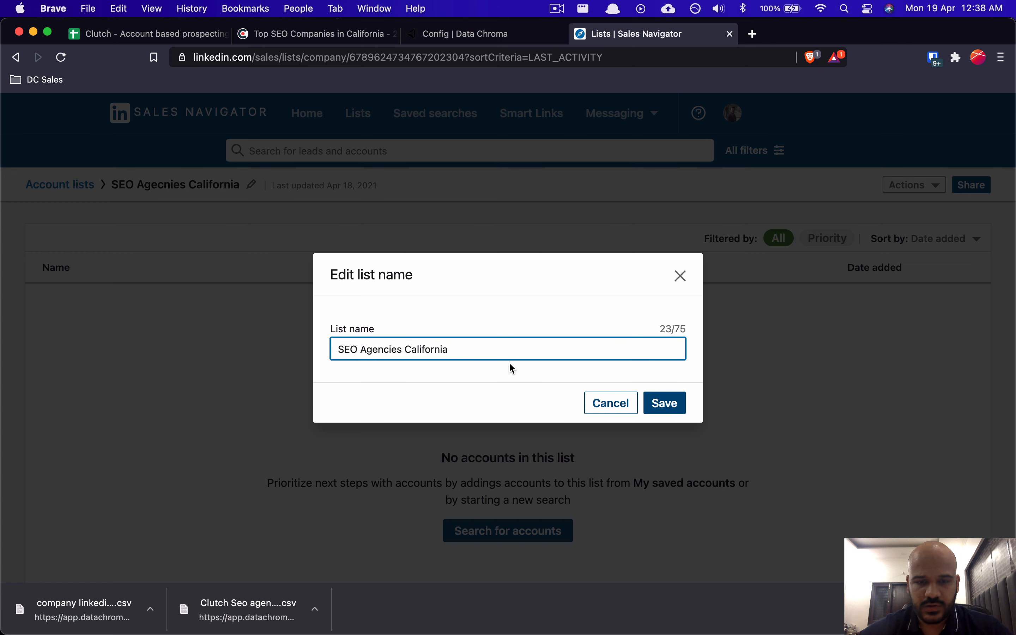
key(super+a)
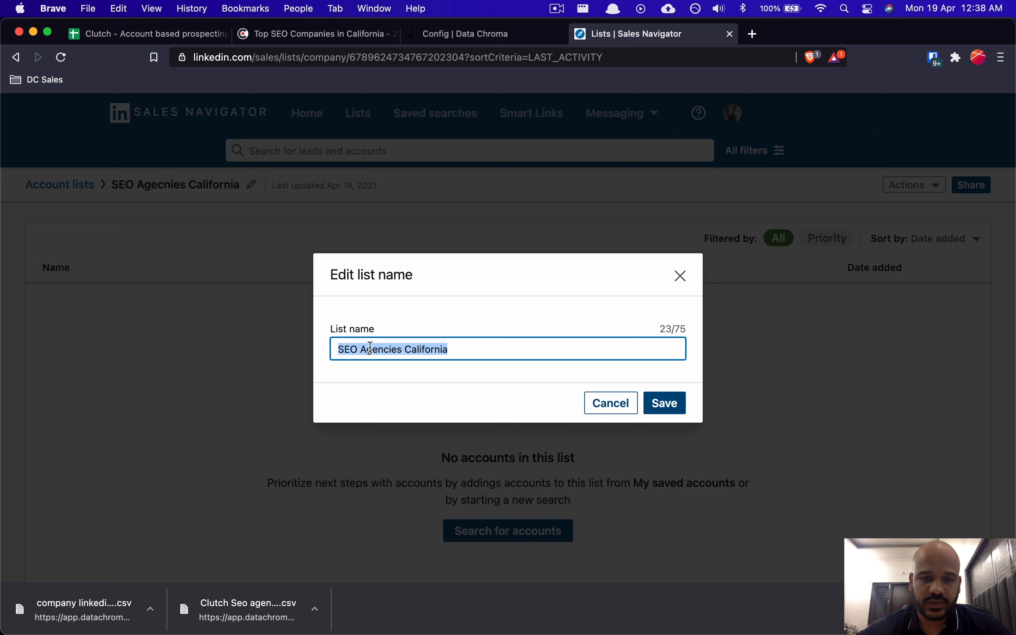
click(668, 402)
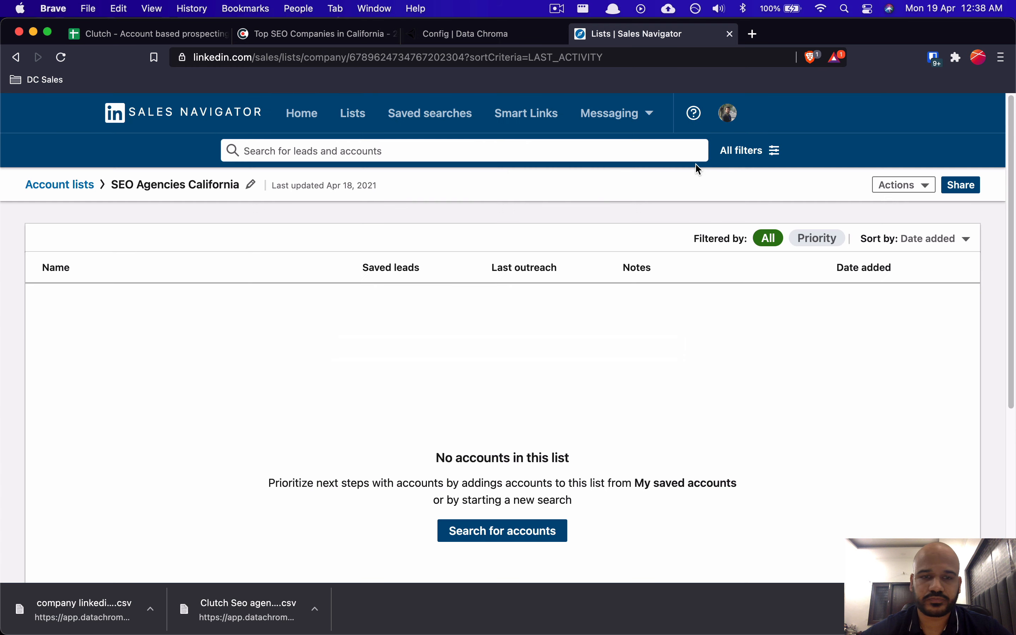
key(ctrl+Tab)
key(ctrl+Tab)
key(ctrl+Tab)
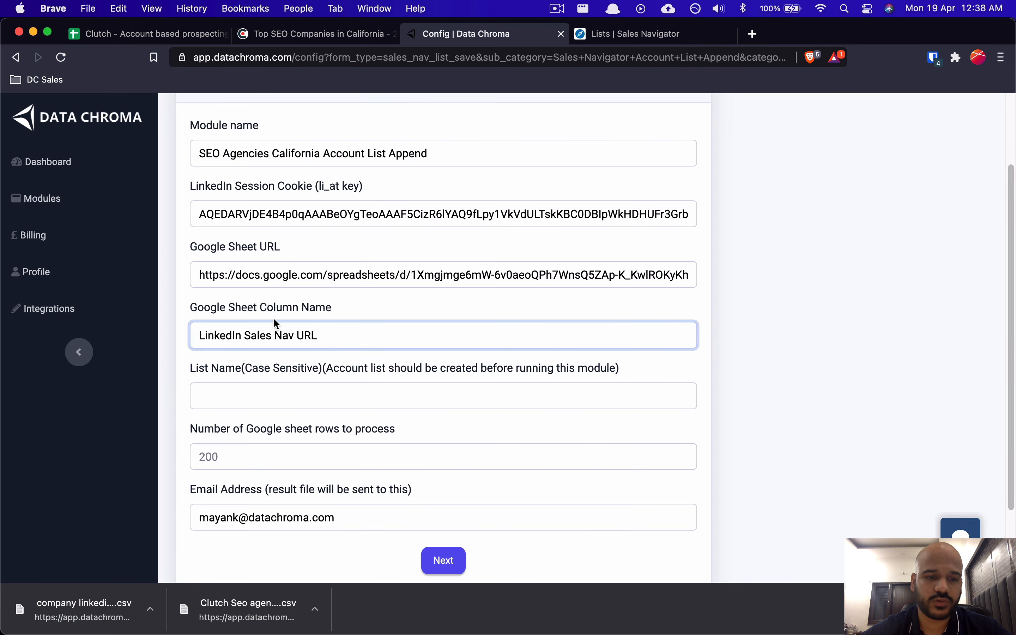
Step: Paste 'SEO Agencies California' as the list name and compare it with Sales Navigator
drag(198, 366, 238, 363)
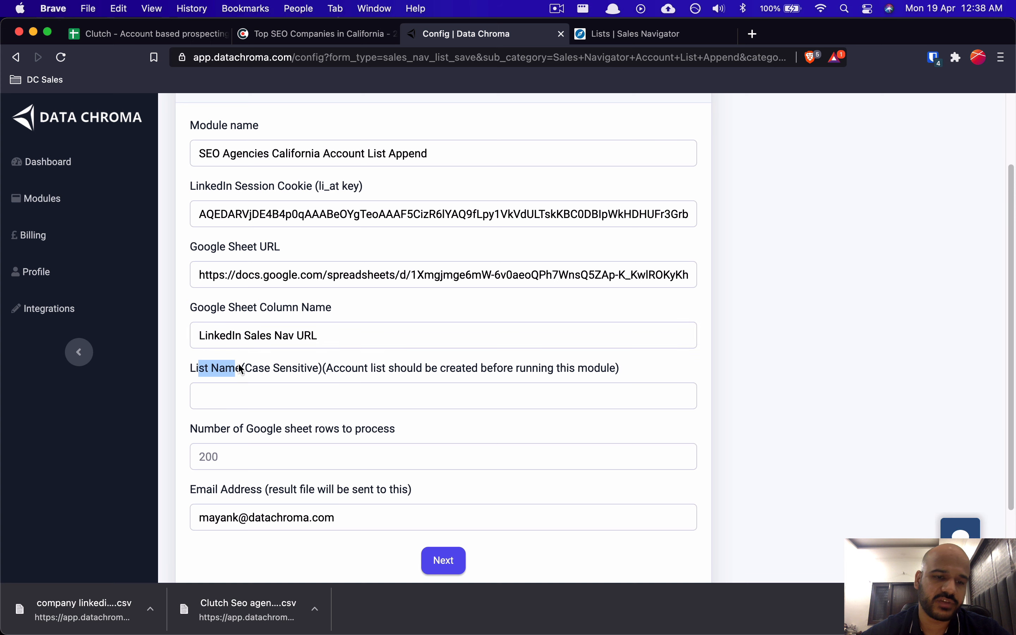
click(238, 364)
key(super+v)
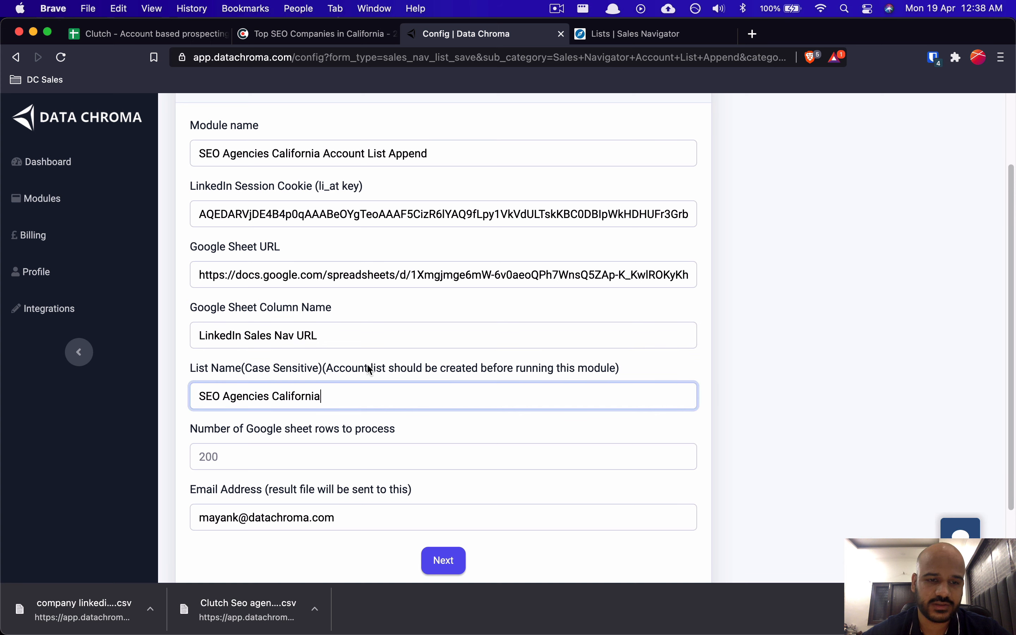
click(421, 341)
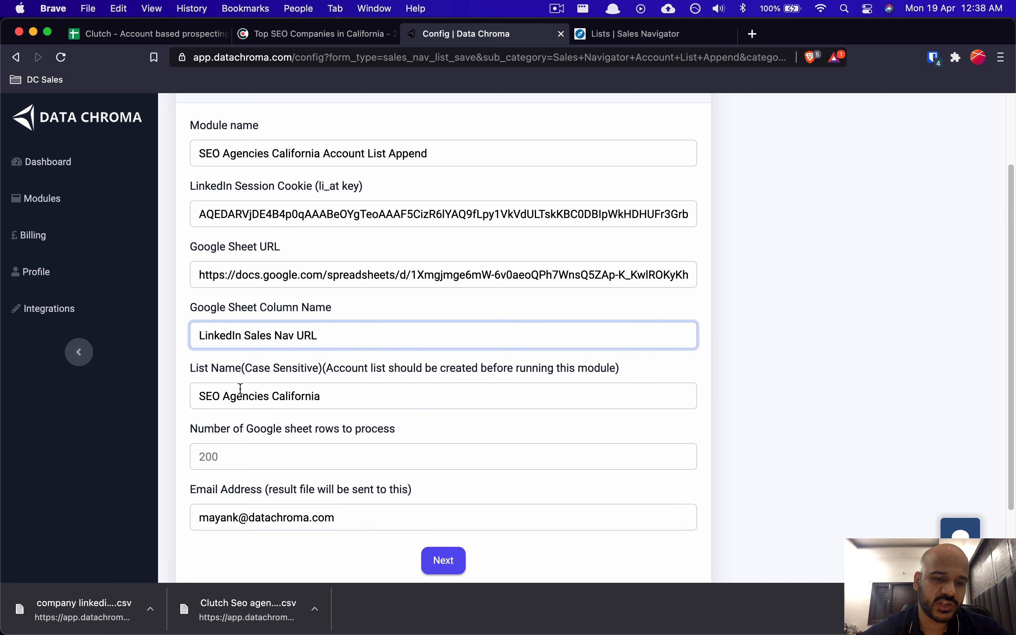
click(199, 391)
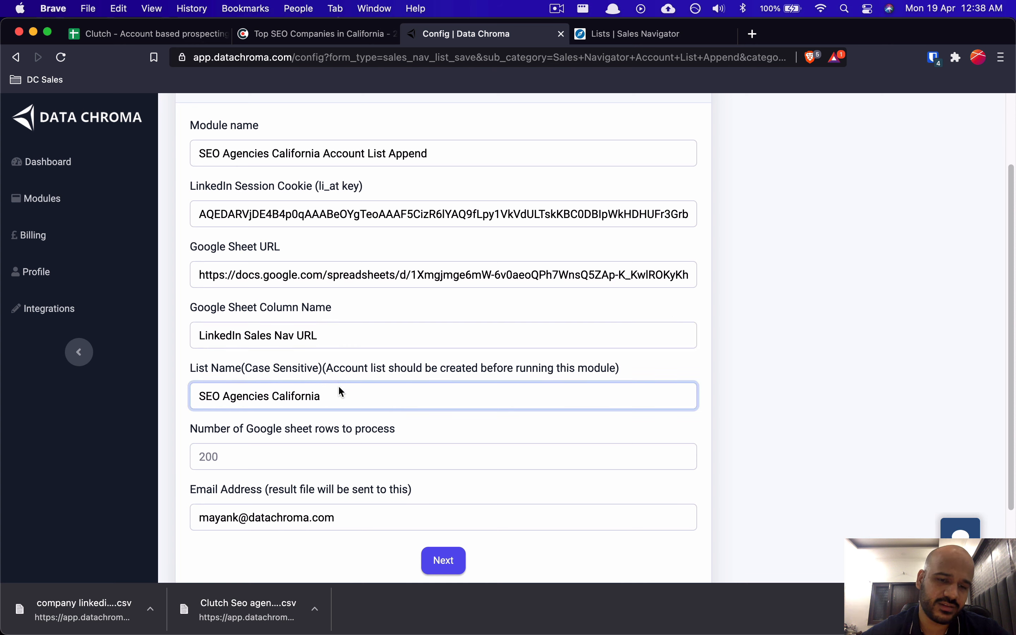
drag(323, 397, 201, 390)
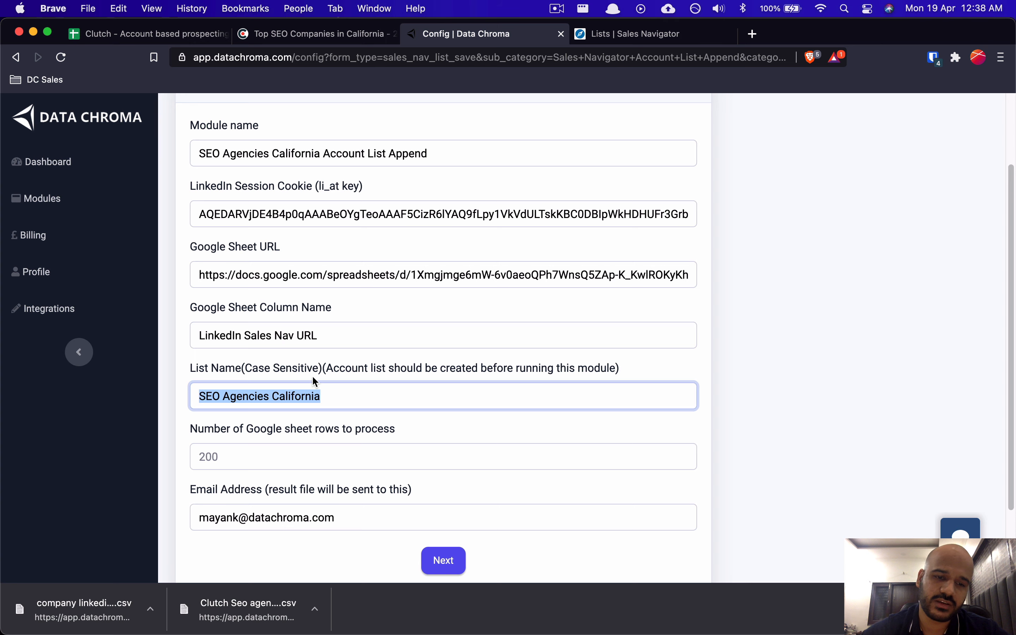
click(328, 390)
click(646, 38)
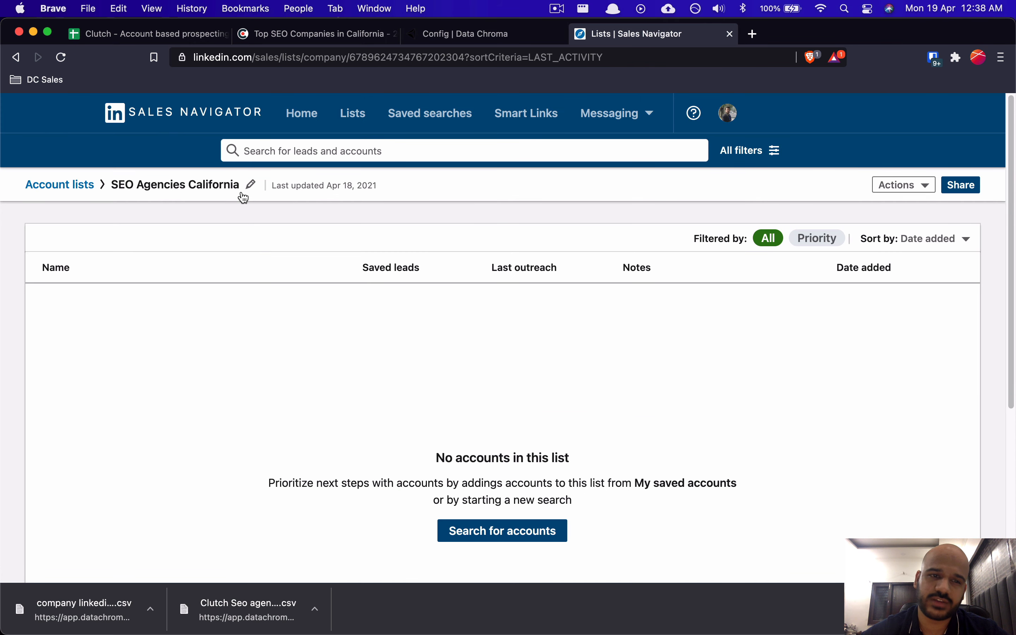
click(508, 39)
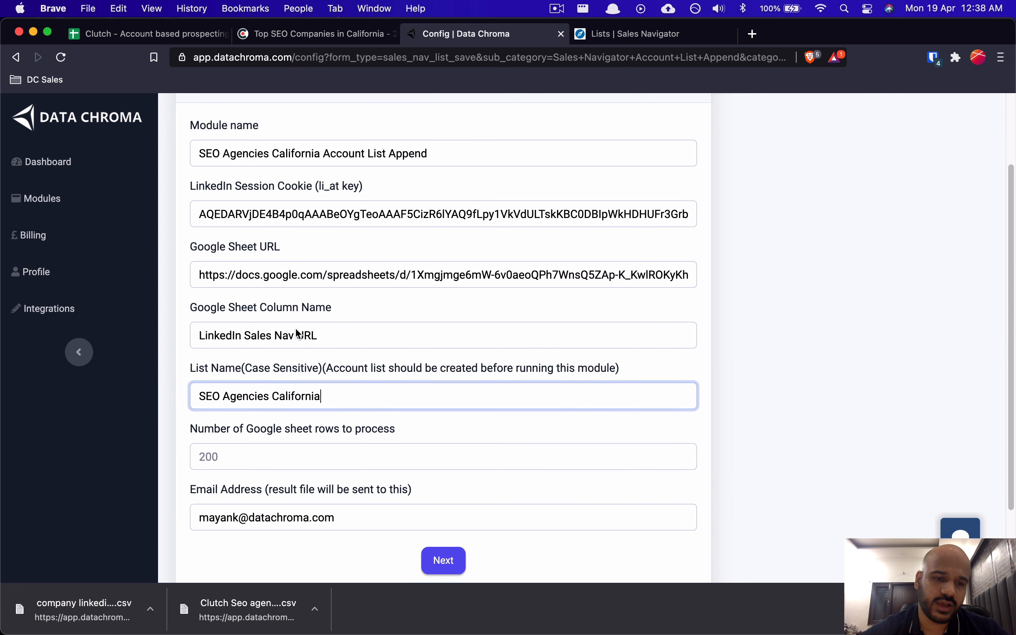
Step: Check how many URL rows column A of the sheet holds
click(243, 452)
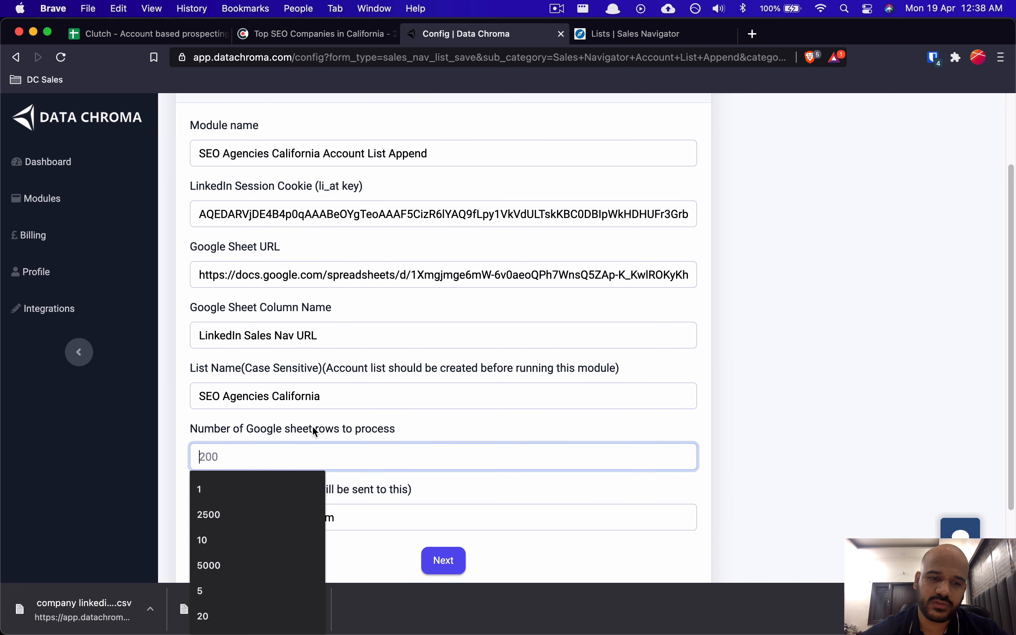
drag(296, 428, 374, 429)
click(396, 427)
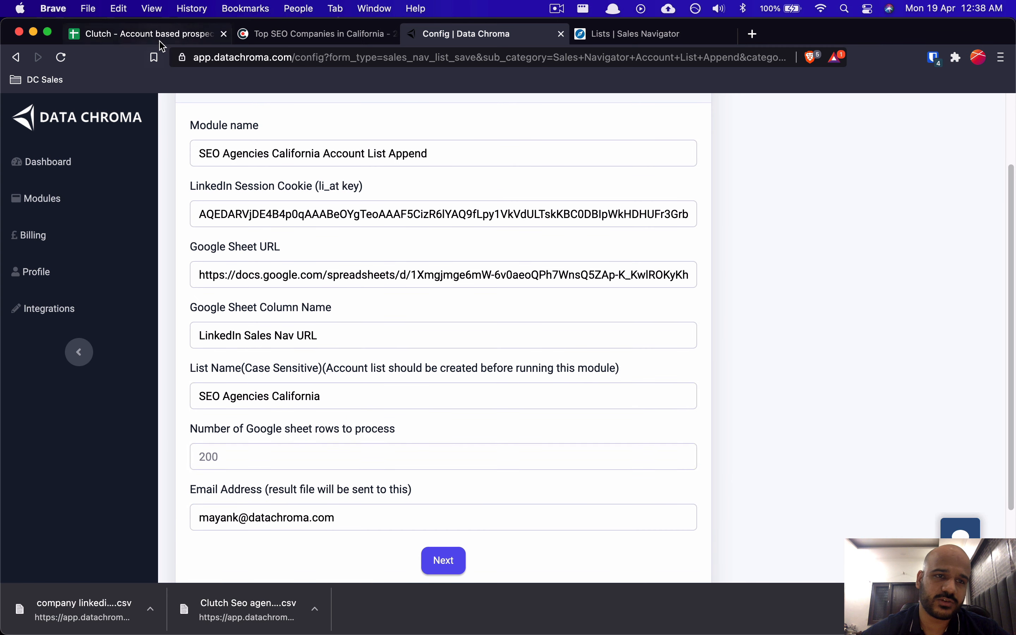
click(147, 33)
click(117, 227)
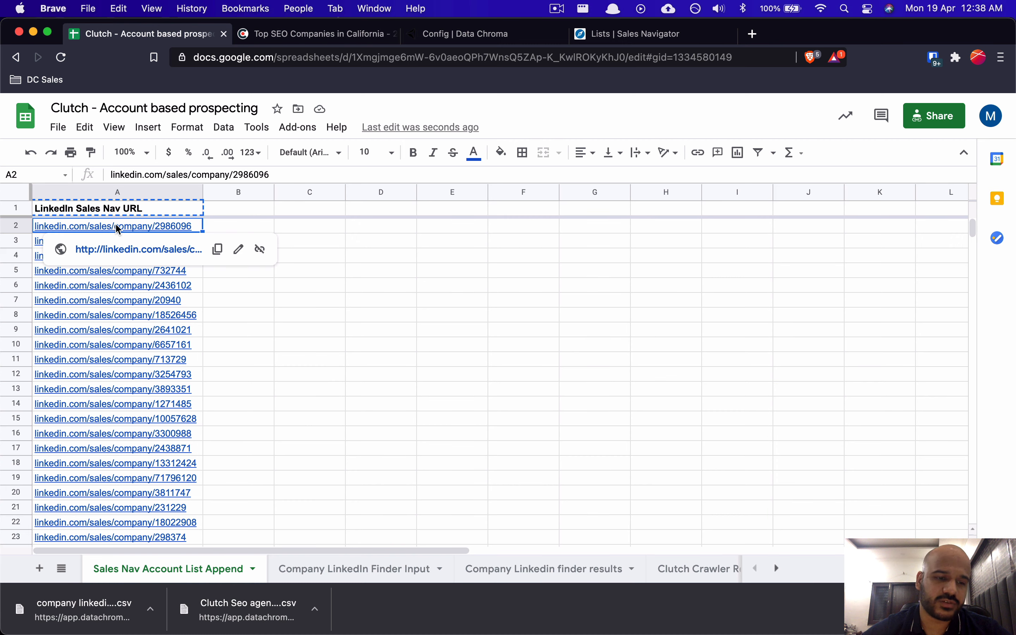
key(super+shift+Down)
key(super+Up)
key(Down)
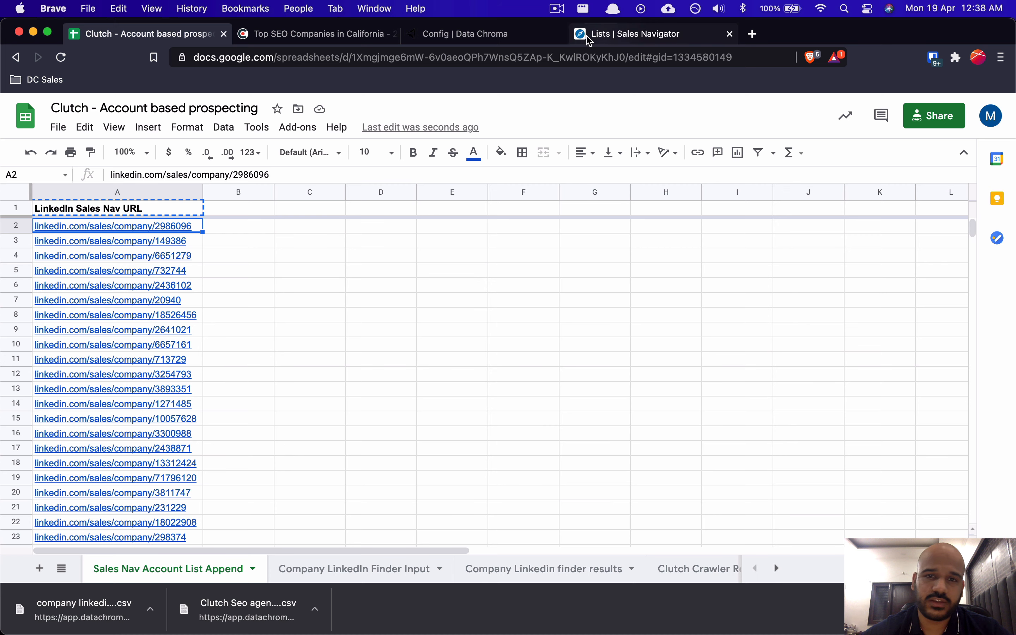
Step: Leave the row count at its default and submit the module configuration
click(479, 41)
click(257, 457)
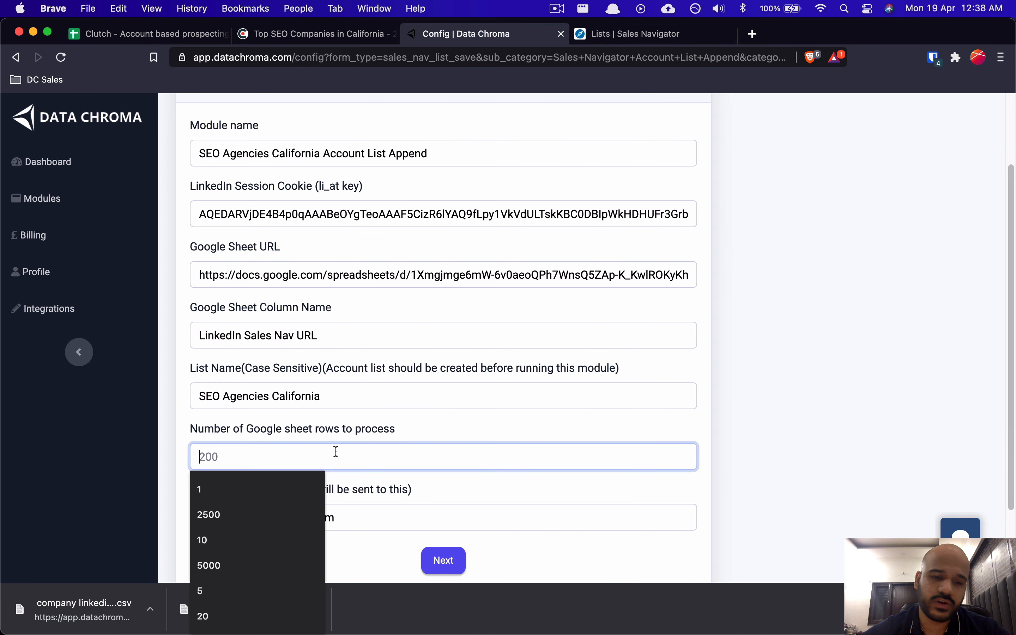
click(424, 430)
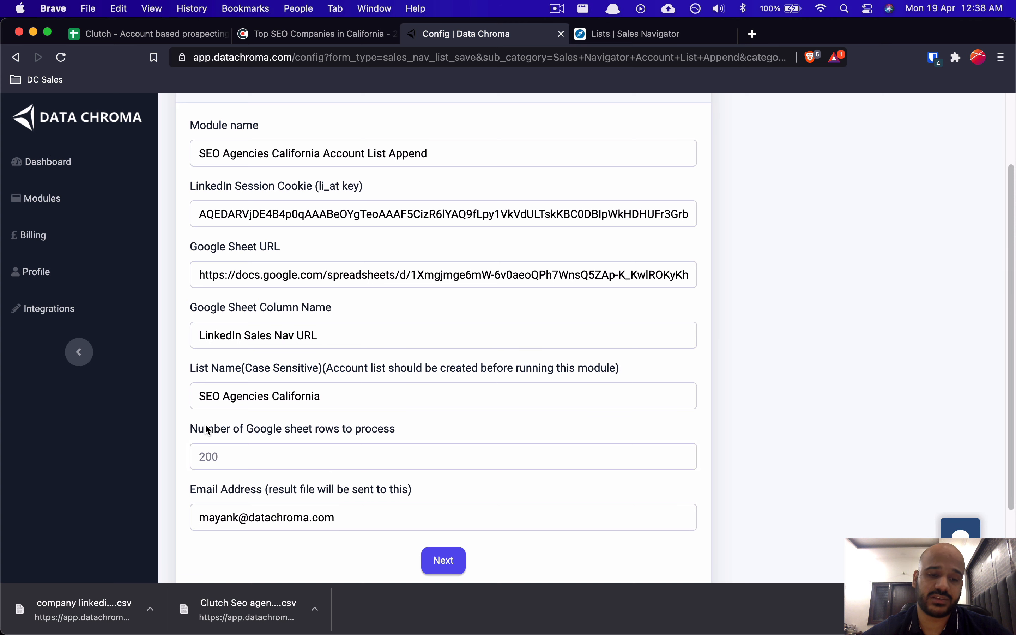
drag(208, 430, 411, 420)
click(411, 420)
click(439, 562)
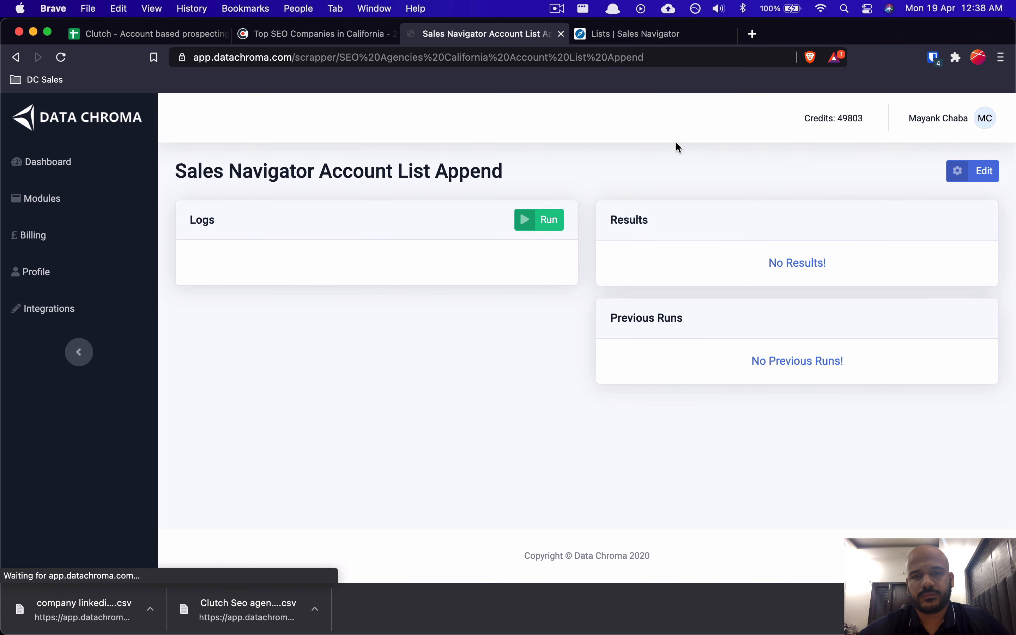
Step: Run the module and confirm the SEO Agencies California list has no accounts yet
click(554, 222)
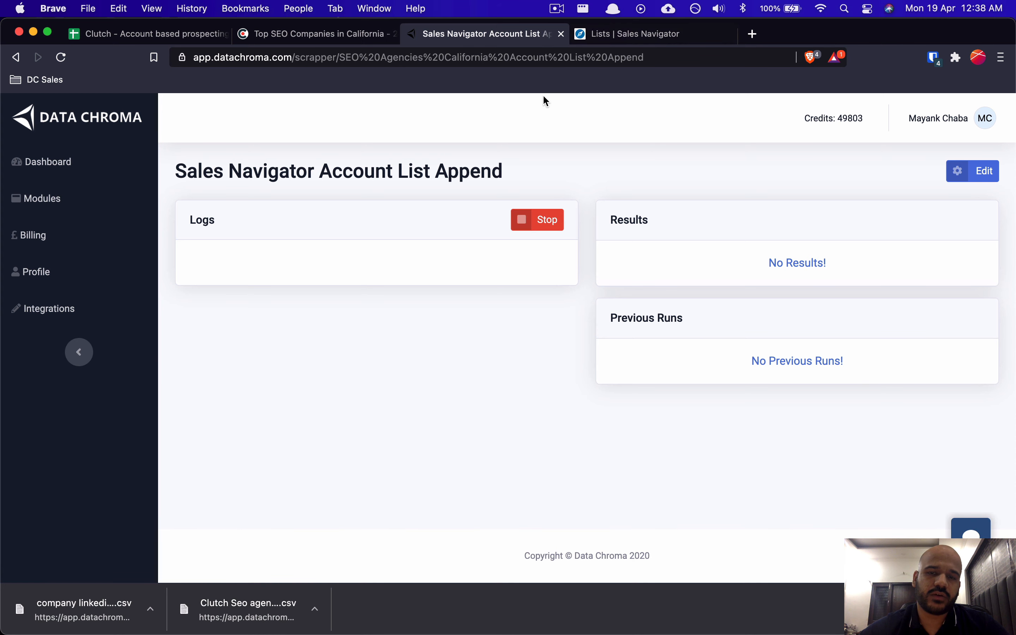
click(622, 44)
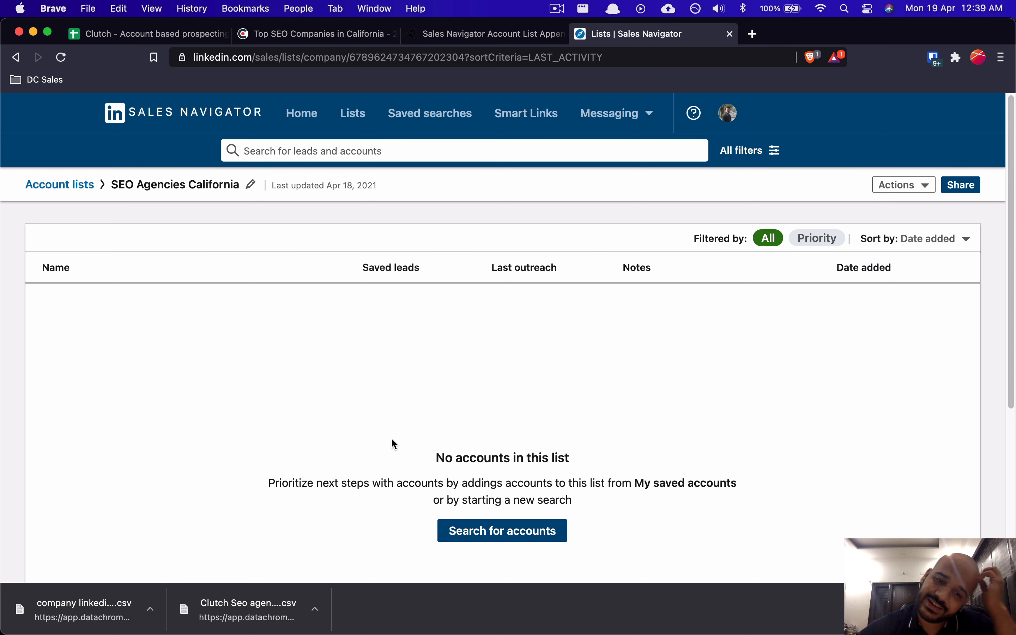
drag(436, 459, 593, 501)
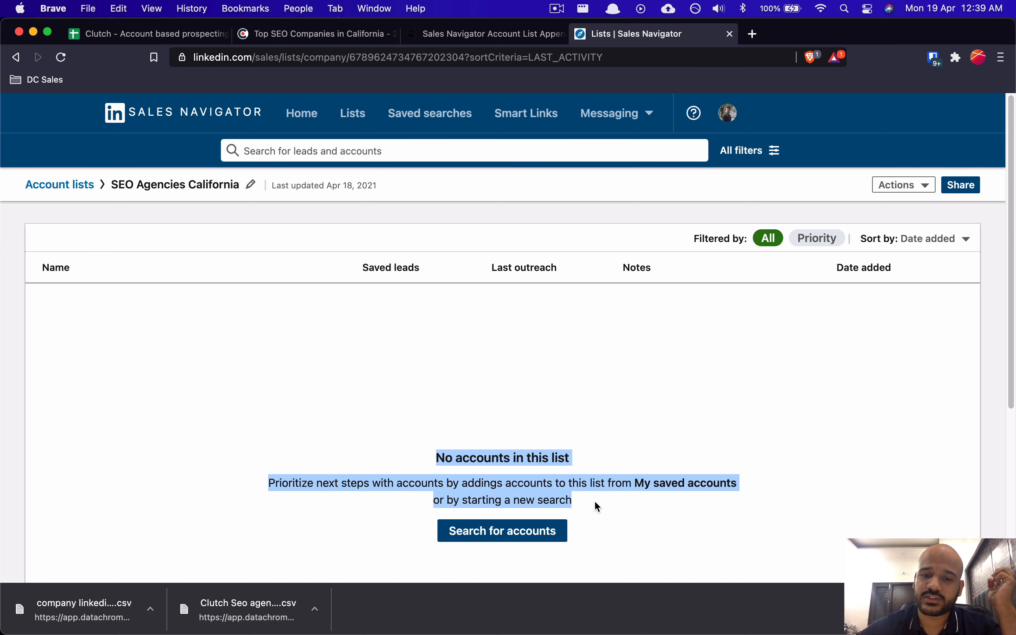
click(594, 500)
Step: Watch the run log as rows 0–15 are added to the list
click(483, 34)
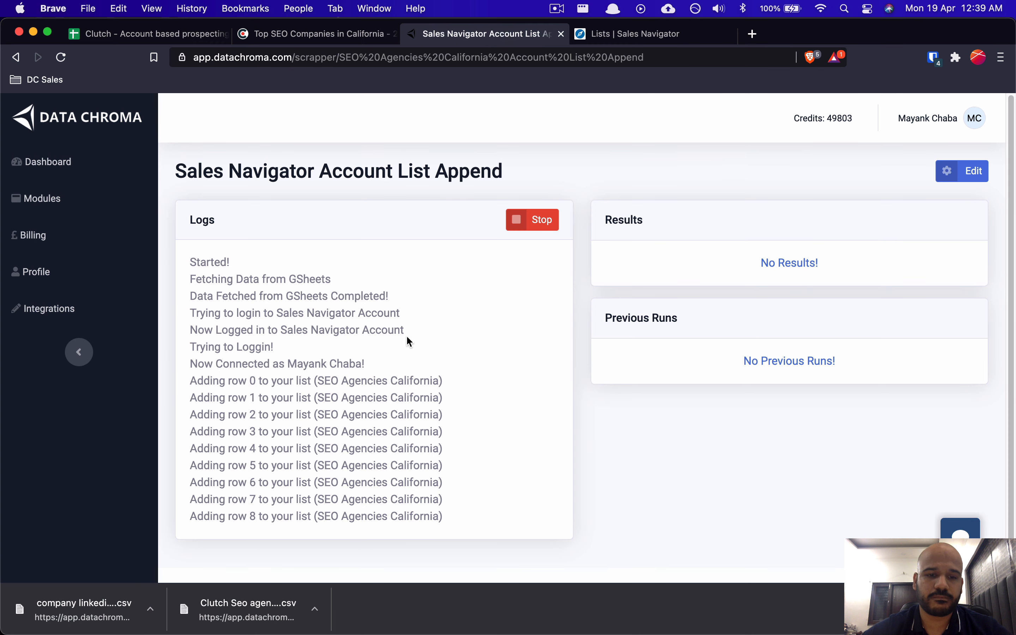
scroll(355, 492, up, 3)
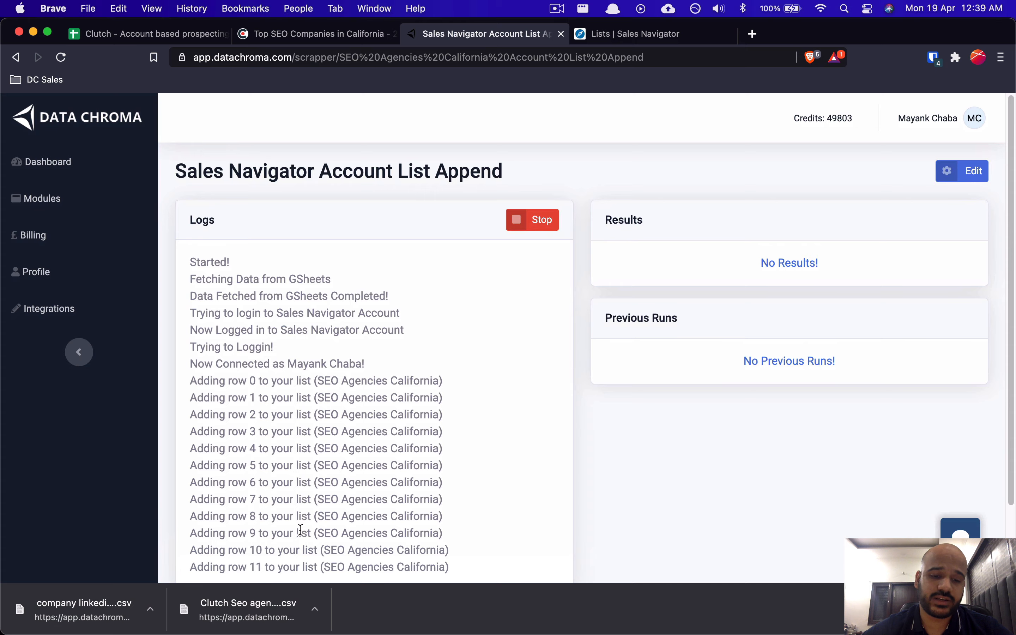
scroll(301, 530, down, 3)
scroll(389, 491, up, 3)
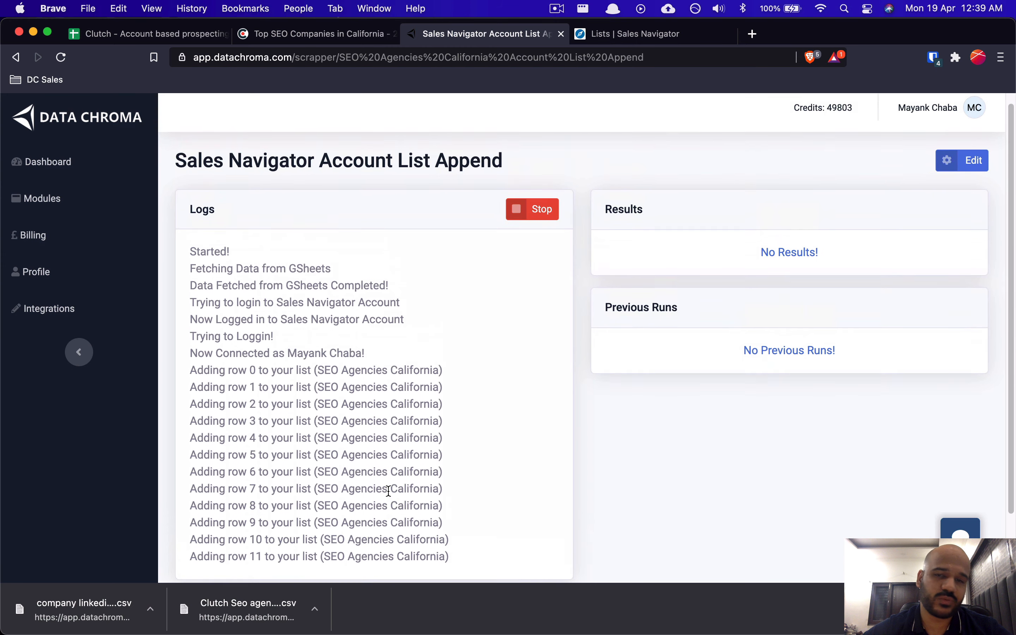
scroll(425, 372, down, 3)
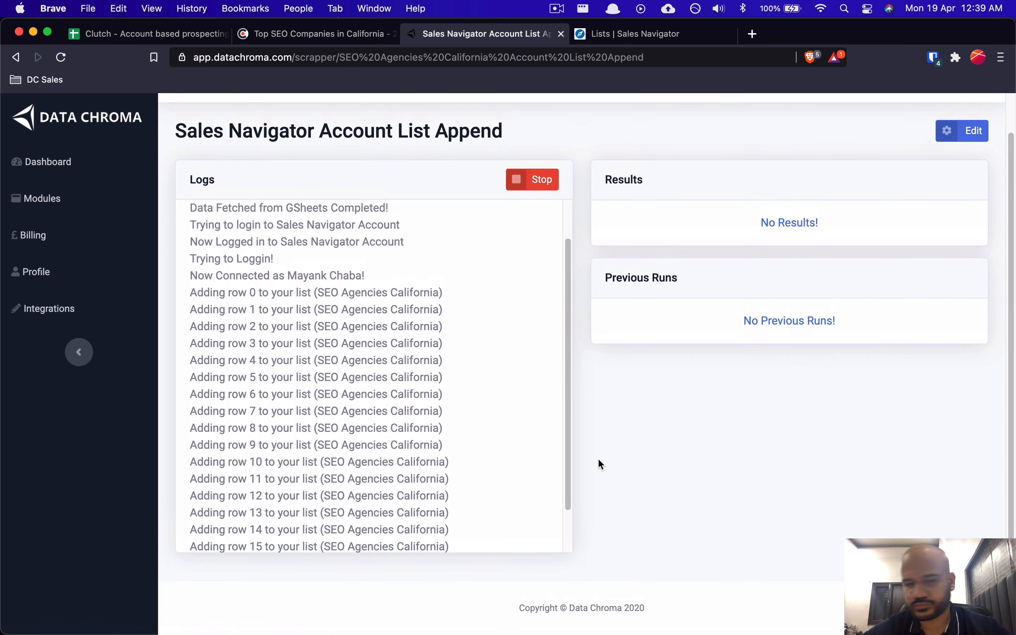
Step: In Notion's Steps line, add 'company' after Convert and append '-> Add sales navigator account urls to a sales navigator account'
key(super+Tab)
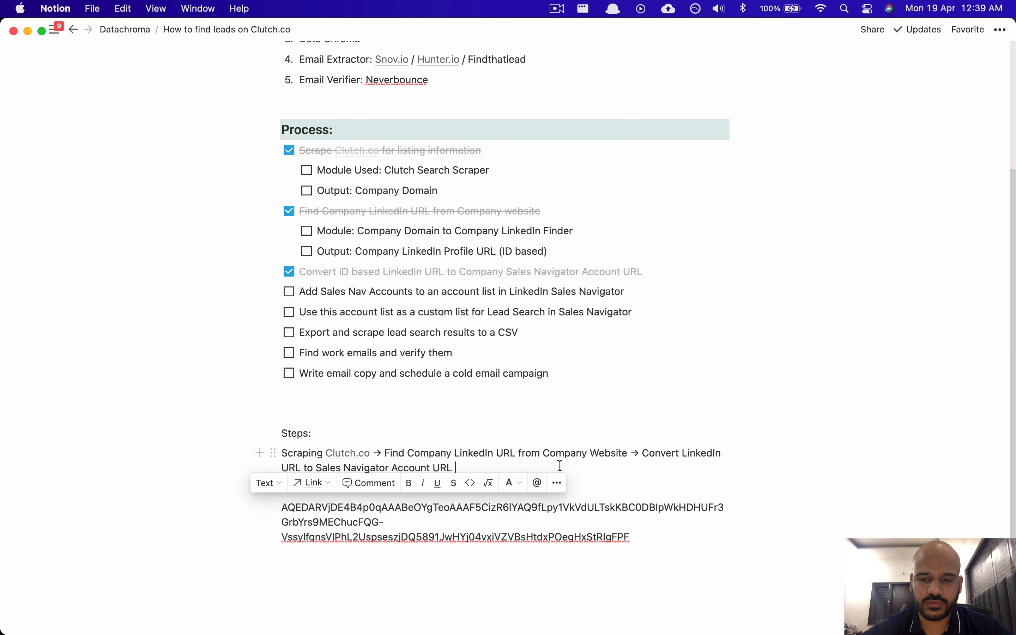
click(561, 466)
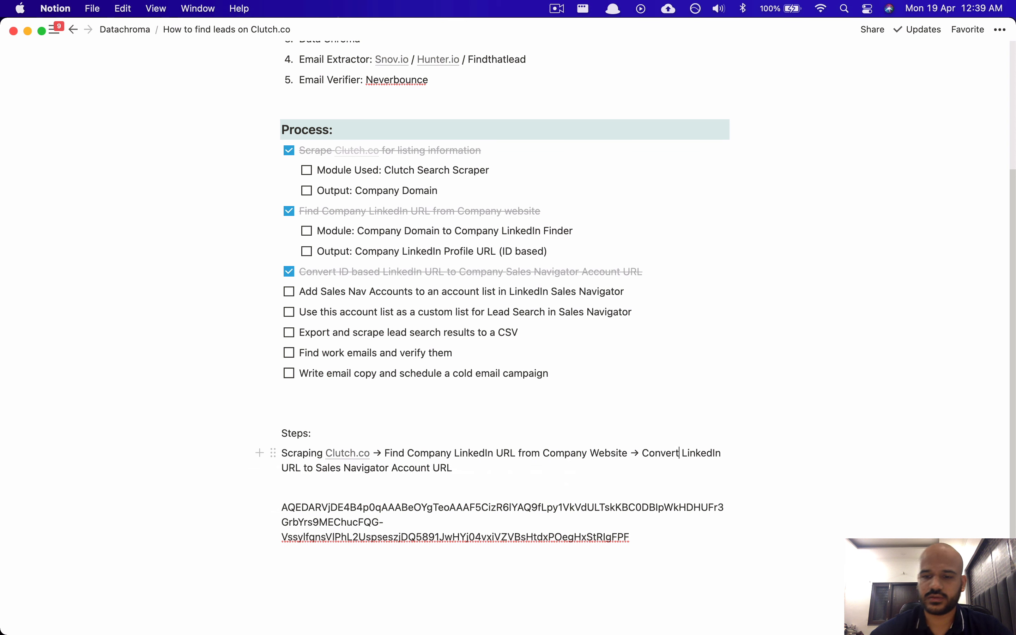
key(Down)
text(Compan)
key(BackSpace)
key(BackSpace)
key(BackSpace)
key(BackSpace)
key(BackSpace)
key(BackSpace)
key(BackSpace)
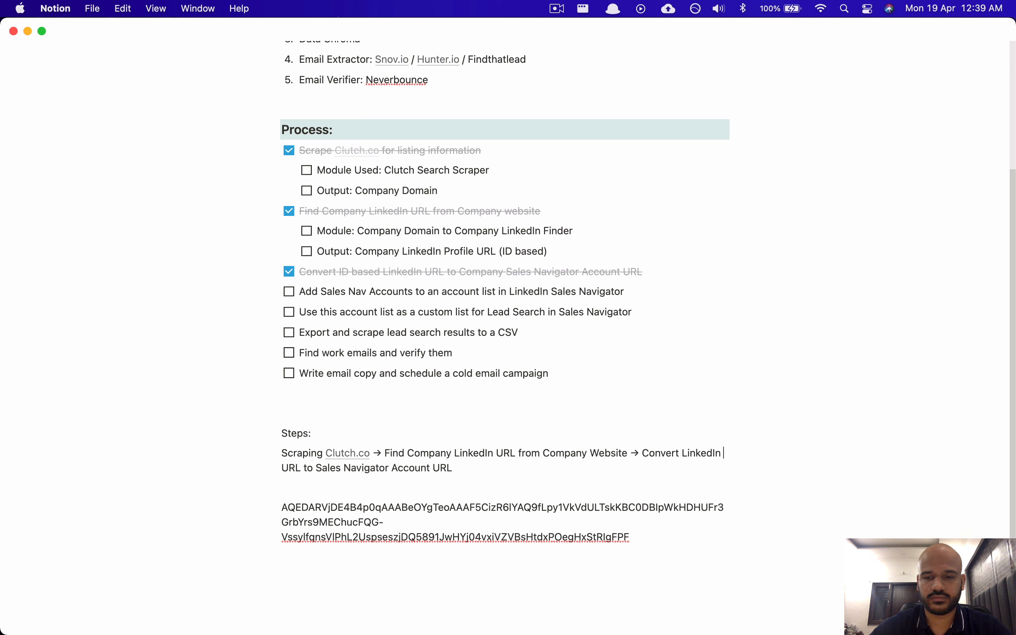
text(Company)
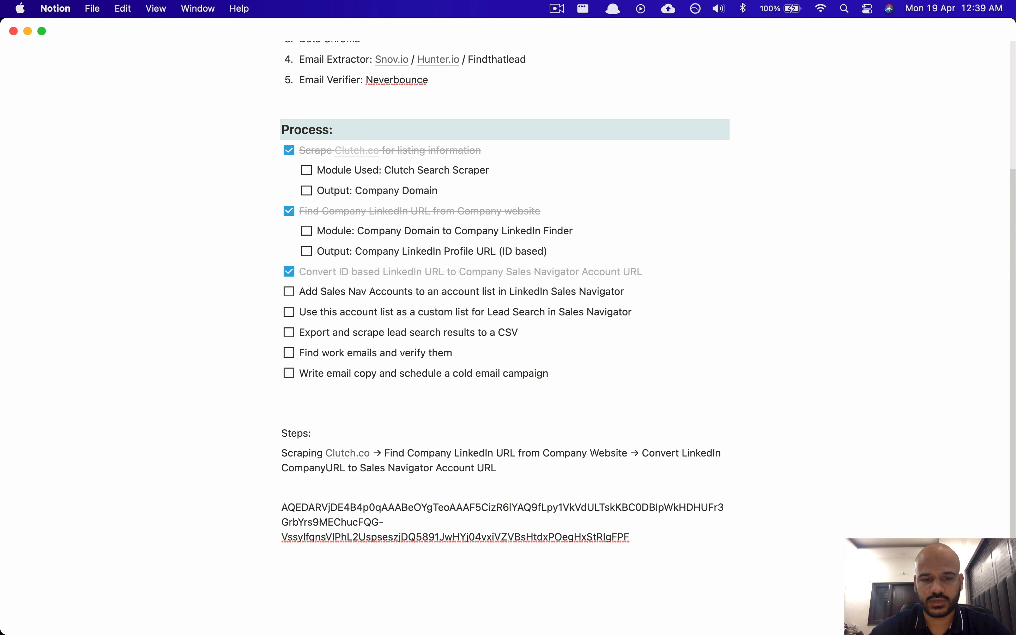
key(shift+alt+Left)
key(BackSpace)
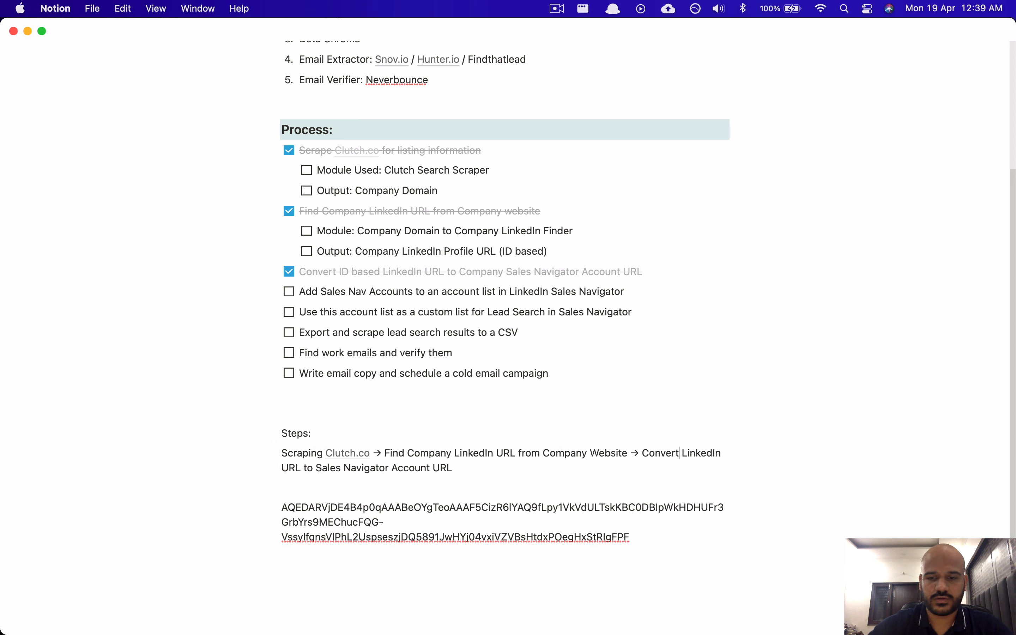
text(company)
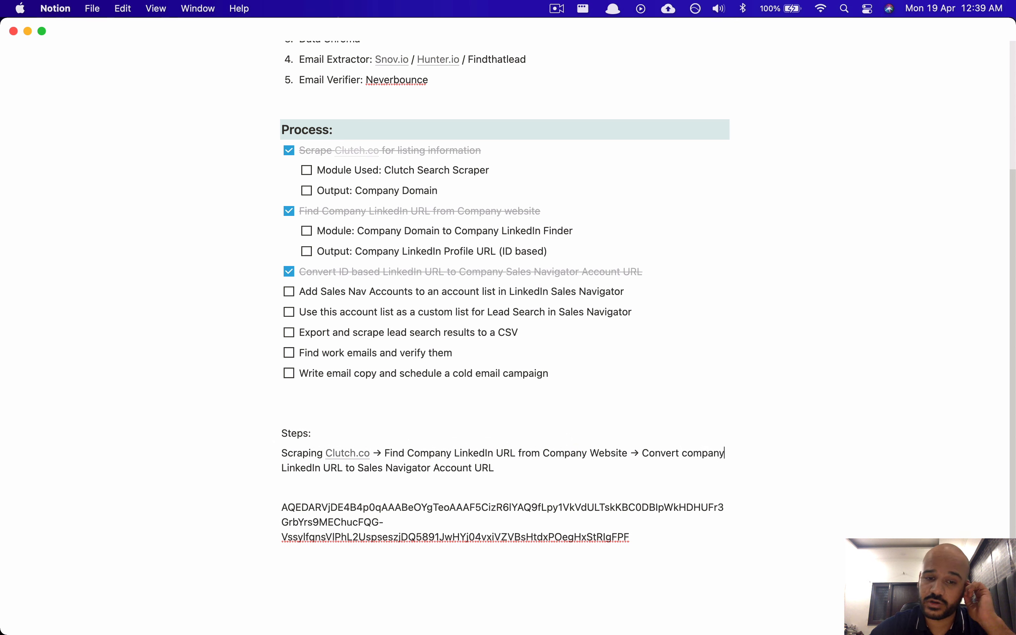
key(Down)
text(-)
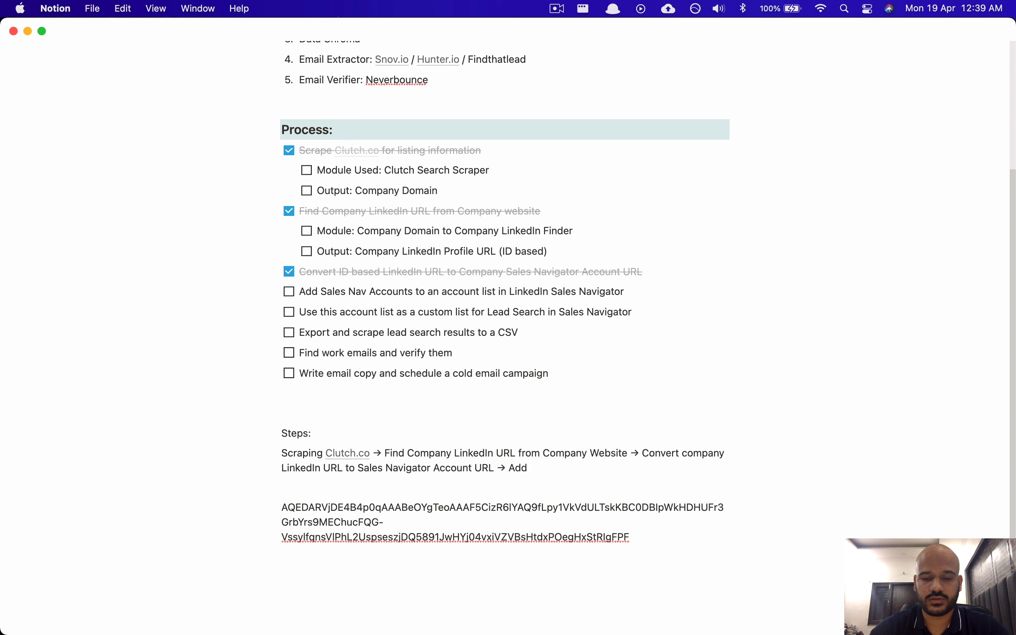
text(> Add sales navi)
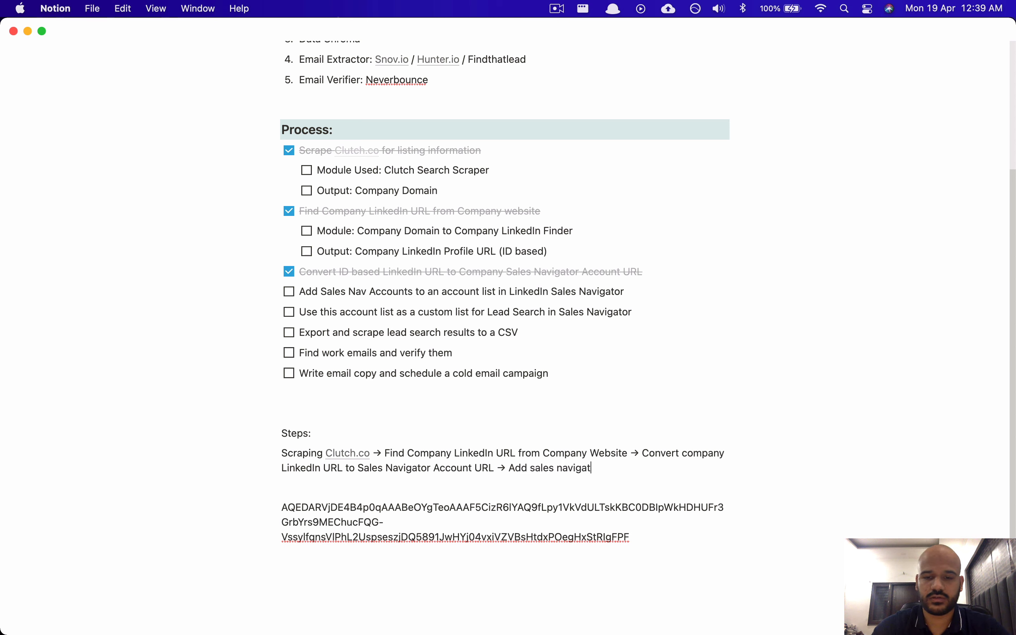
text(gator account urls to)
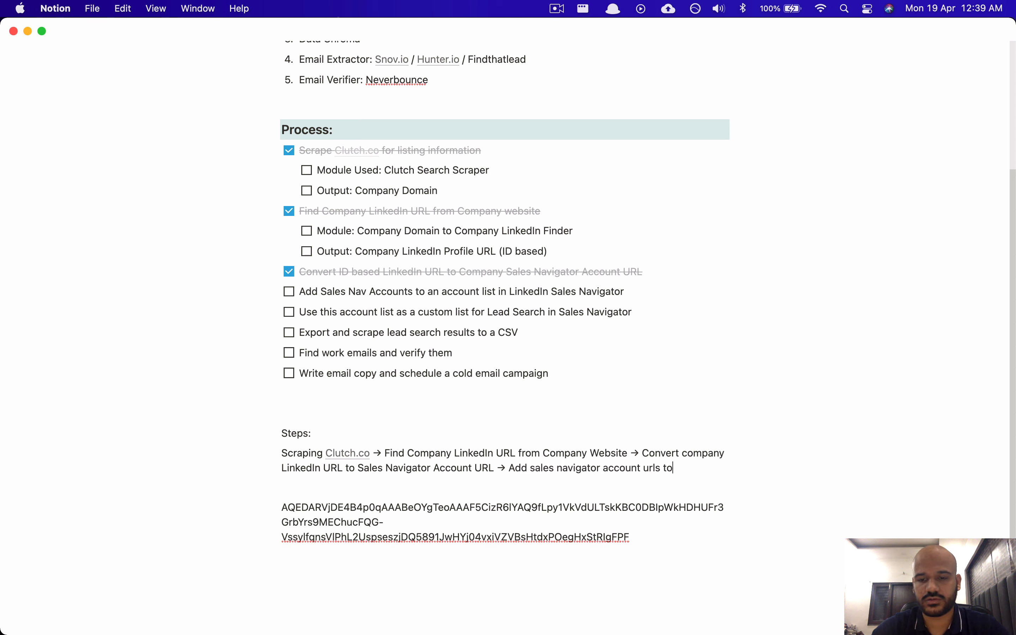
text( a sales nav)
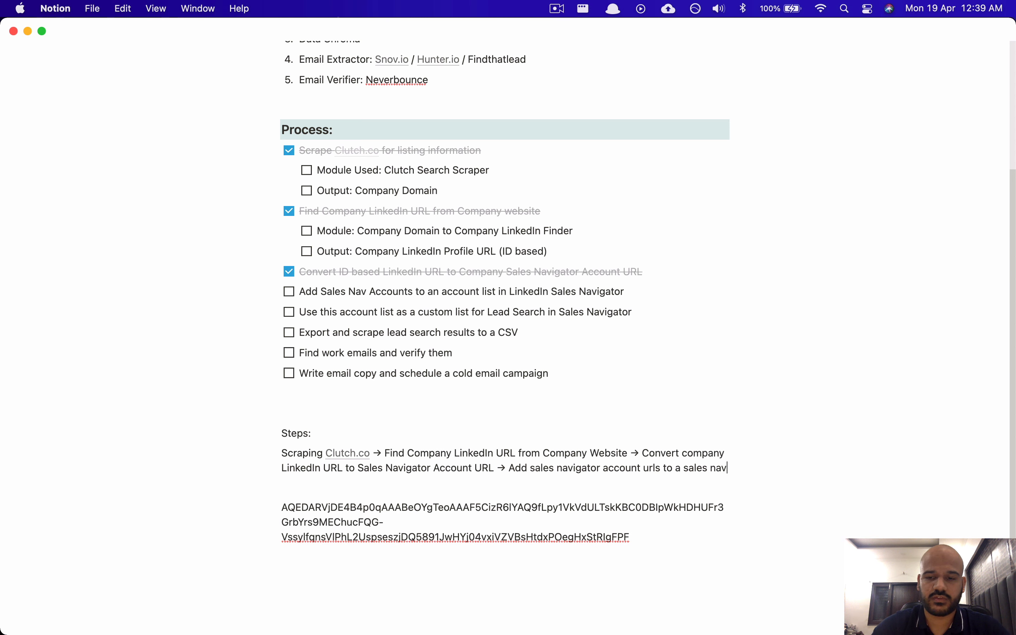
text(igator account list →)
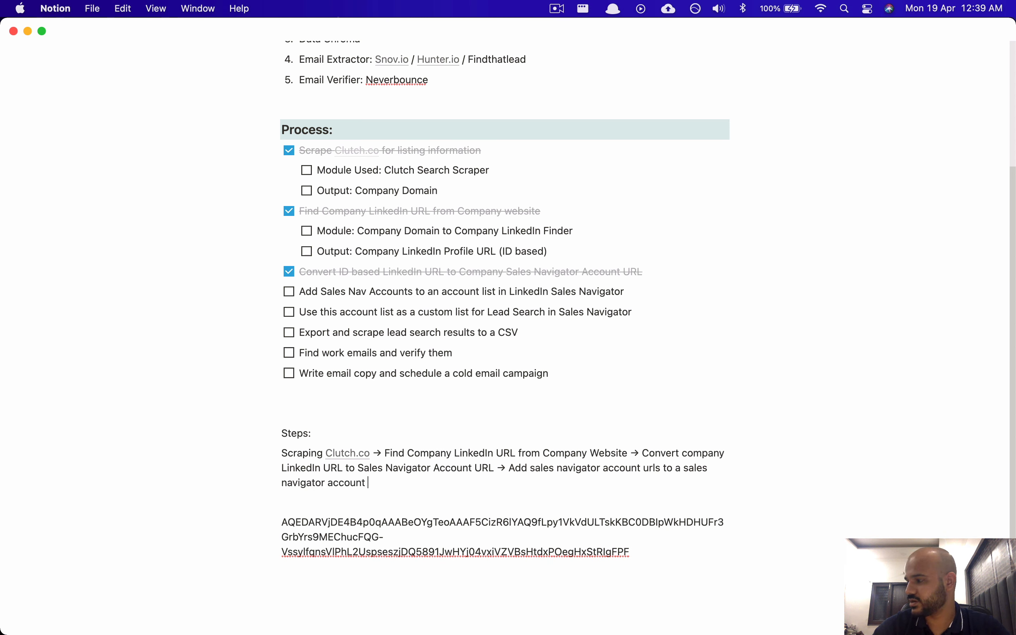
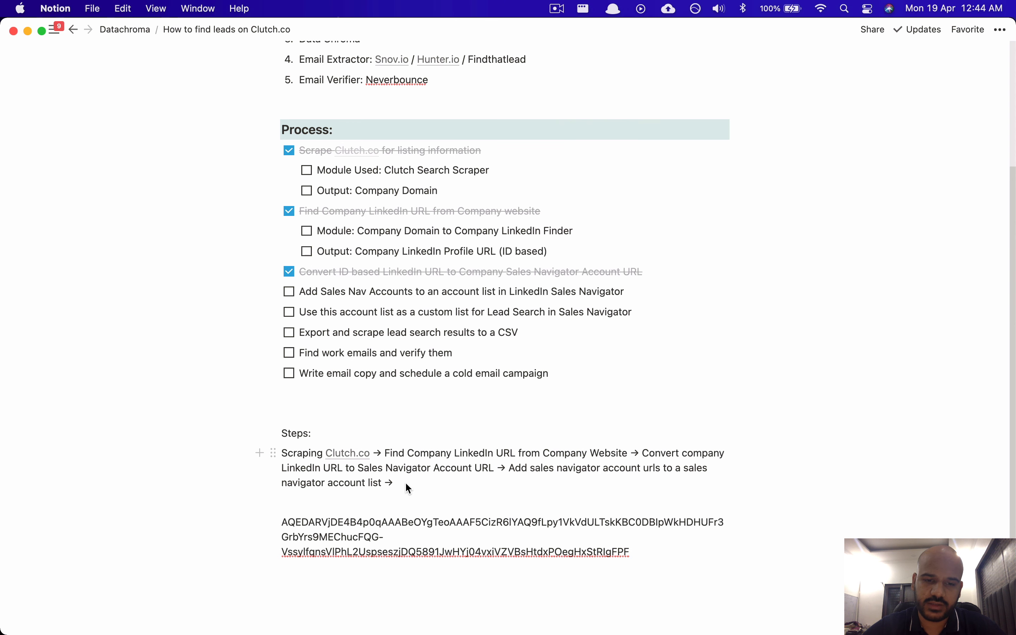
Step: Switch from the Notion lead-finding notes back to the Brave browser
key(super+Tab)
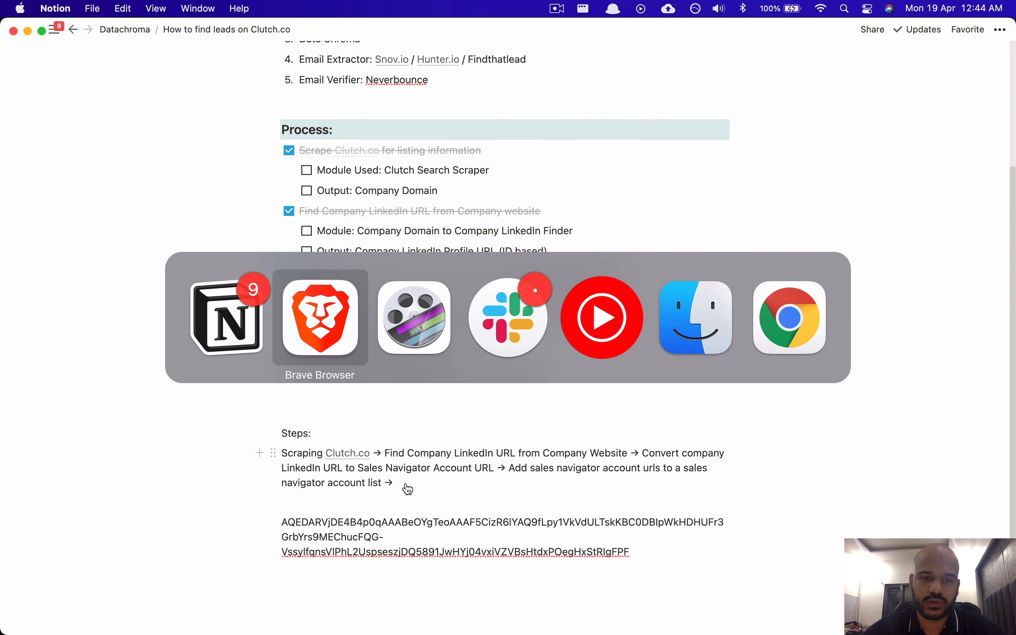
Step: Review the append log confirming rows 0–36 went into SEO Agencies California
scroll(436, 306, down, 7)
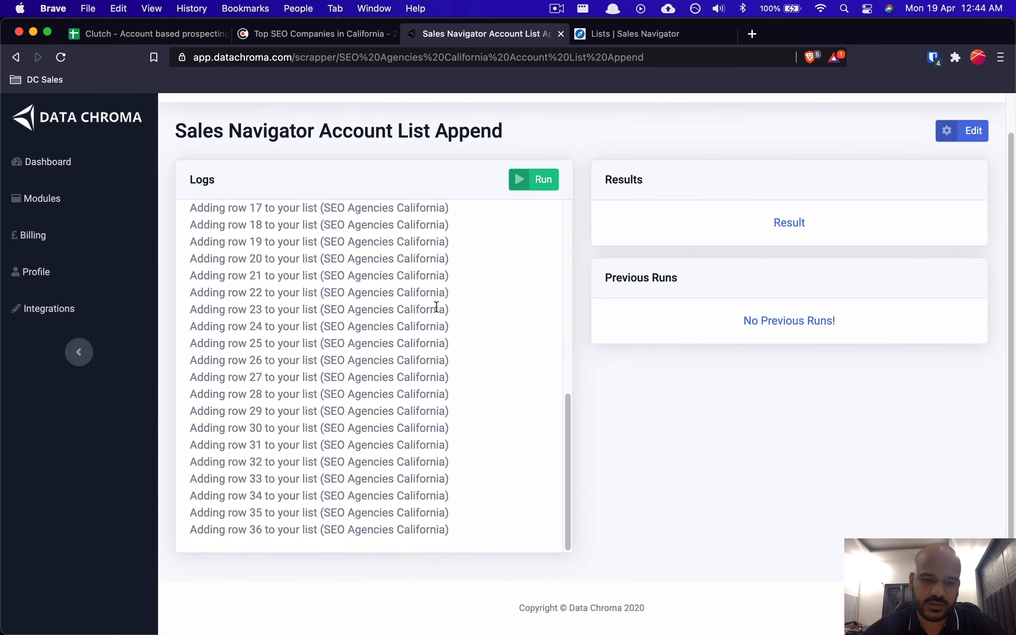
scroll(437, 306, up, 10)
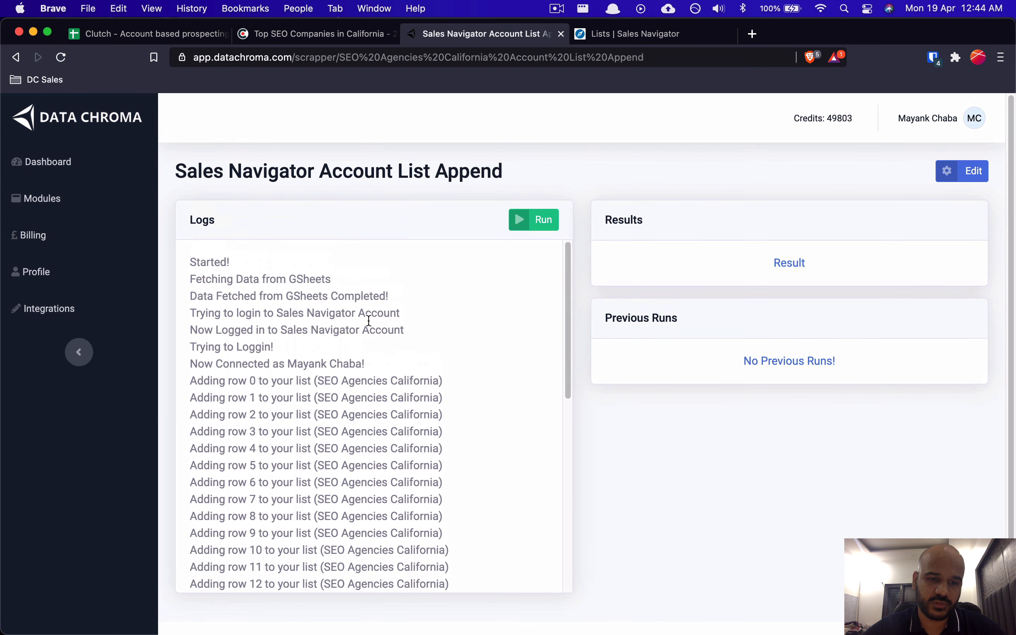
scroll(411, 421, down, 5)
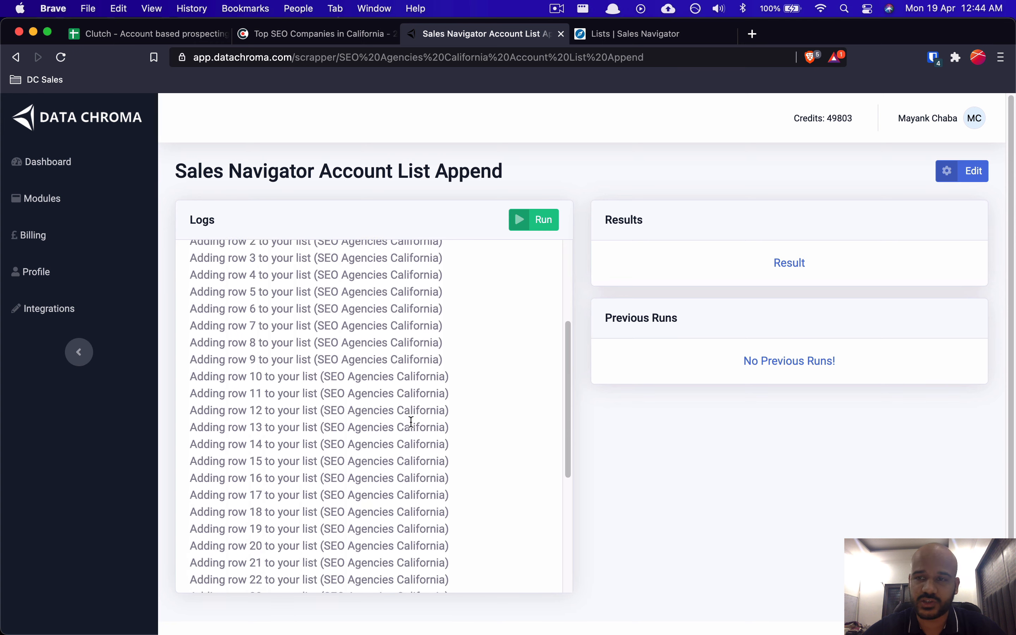
scroll(541, 375, up, 2)
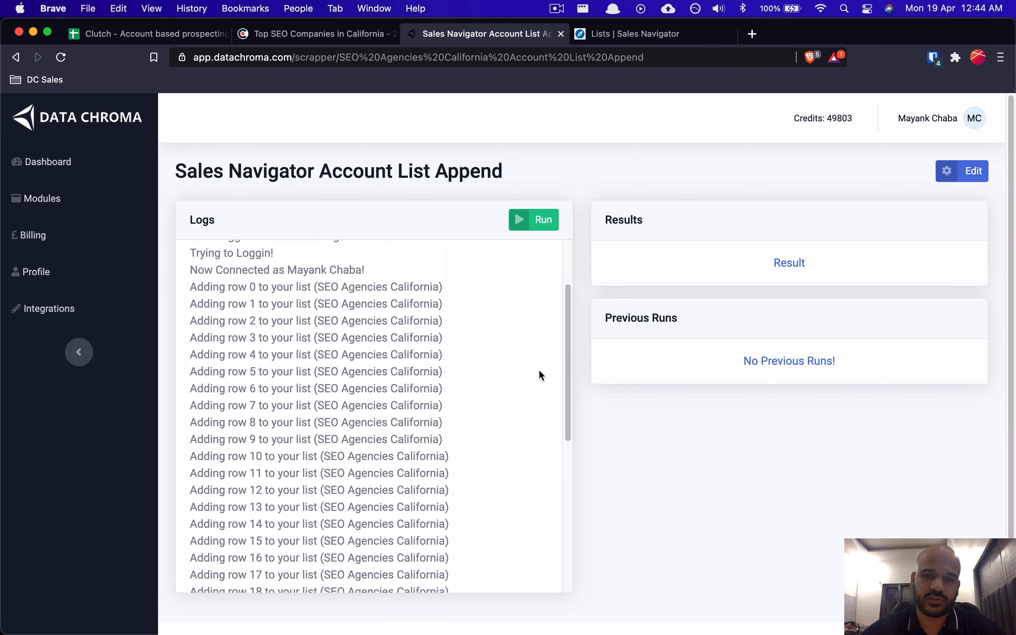
scroll(541, 375, up, 2)
click(681, 41)
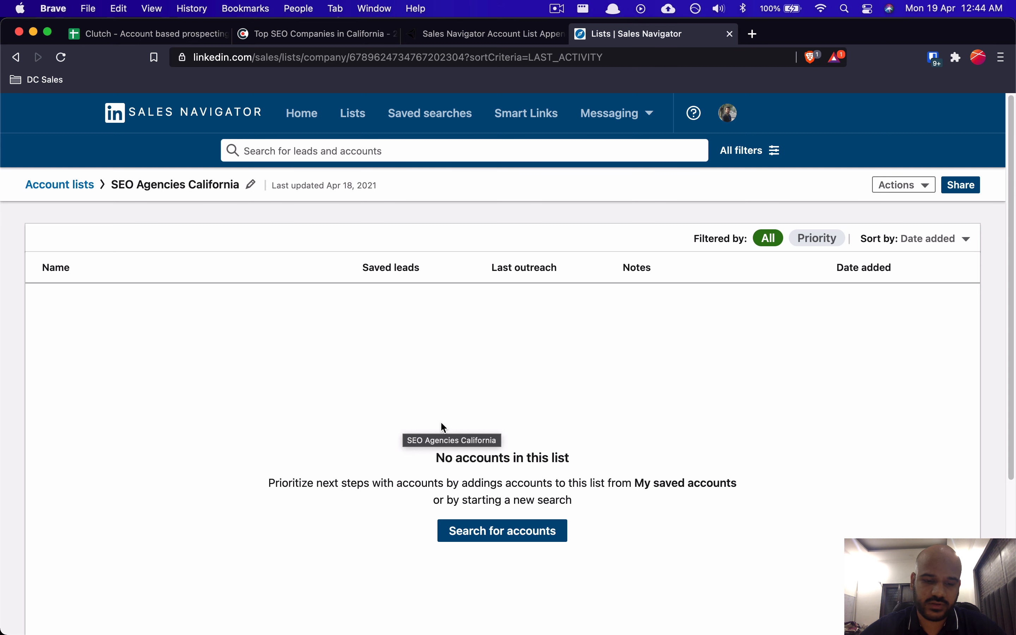
Step: Reload the SEO Agencies California list and scroll through its 37 accounts
key(super+r)
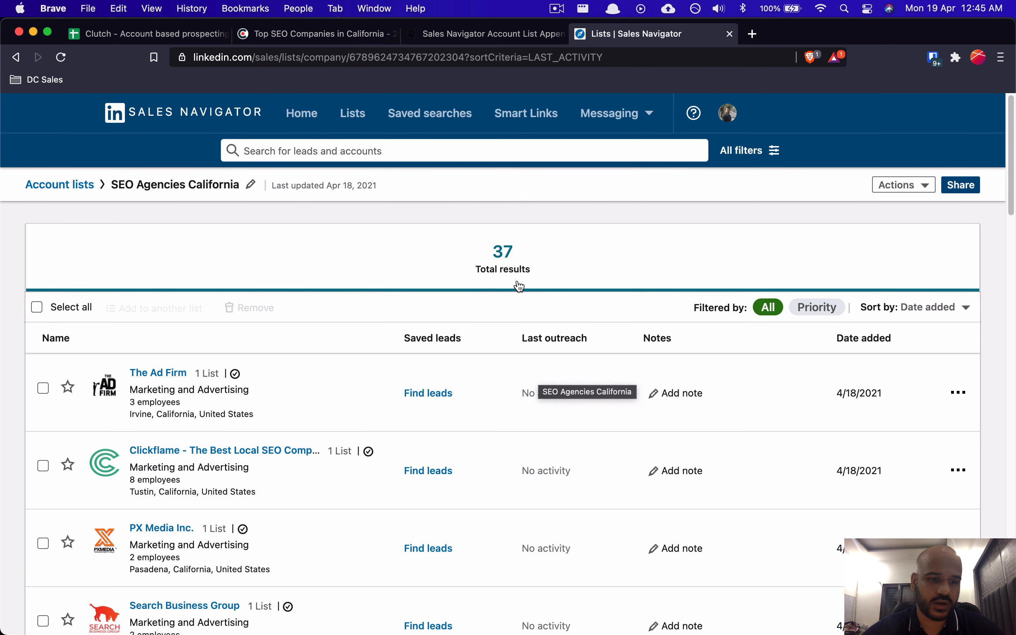
scroll(245, 384, down, 15)
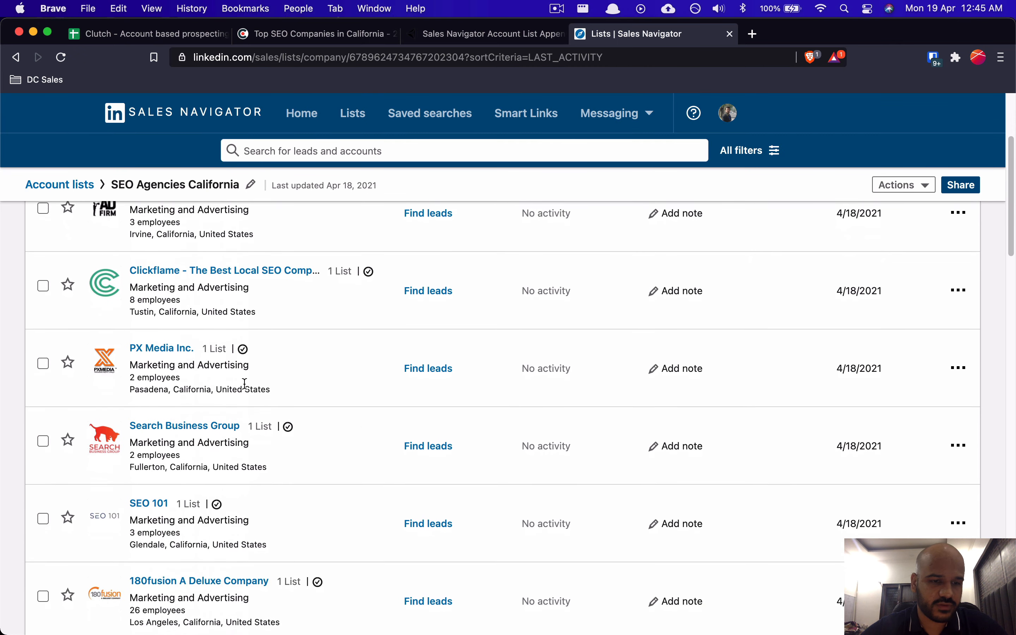
scroll(244, 383, down, 4)
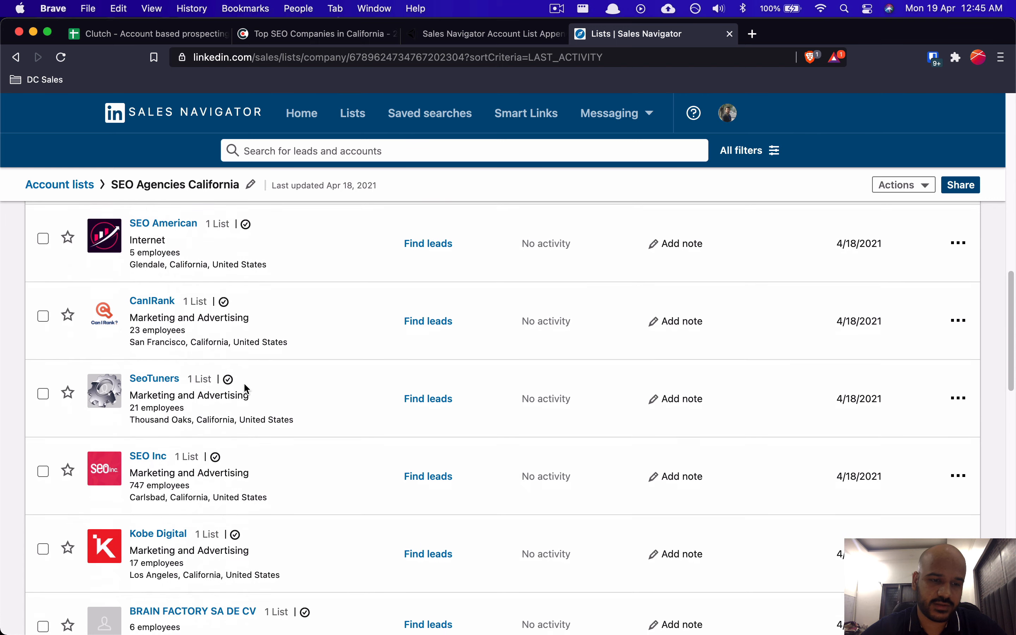
scroll(245, 384, up, 13)
scroll(244, 382, up, 6)
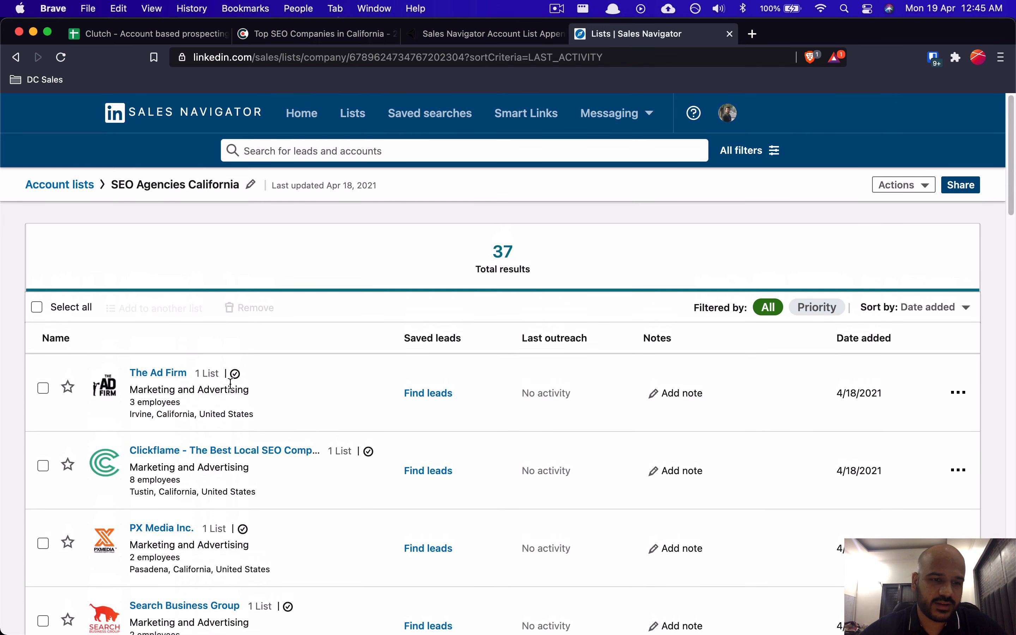
Step: Copy Clickflame's full company name from the Sales Navigator list
right_click(232, 452)
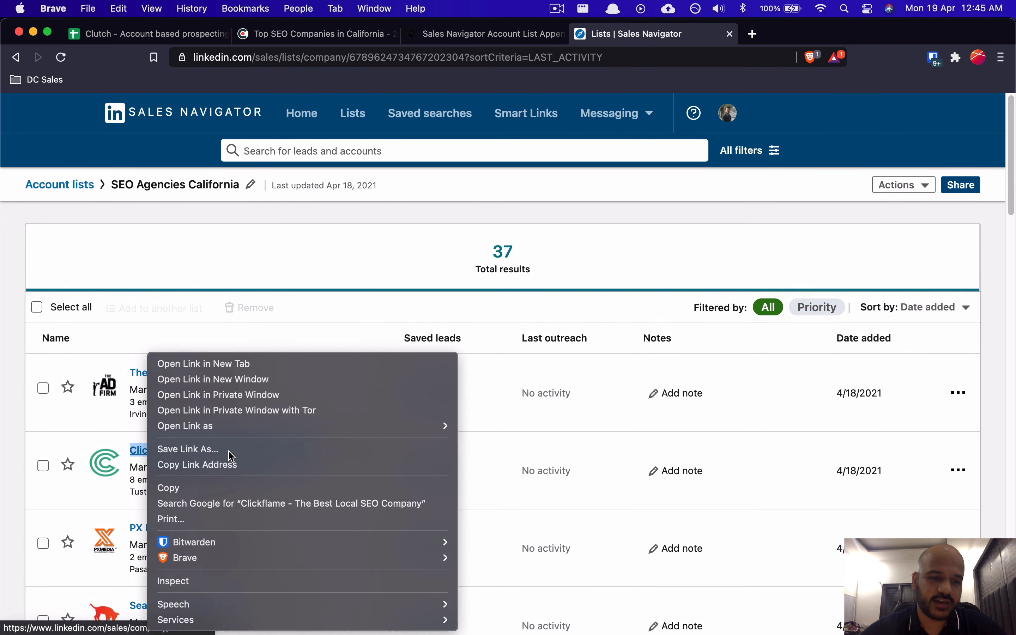
click(229, 489)
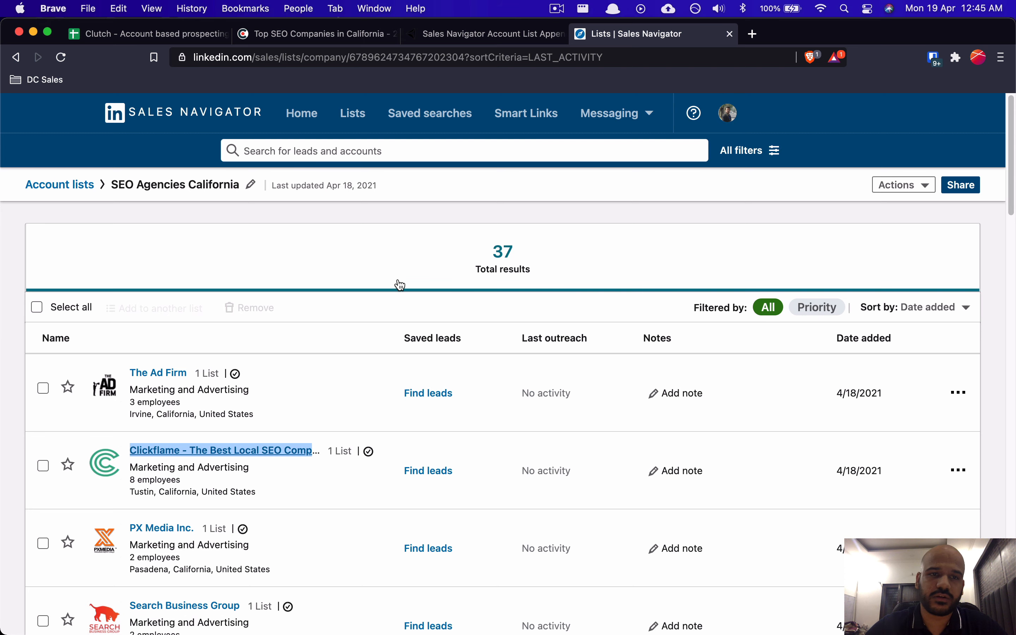
click(344, 53)
Step: Search the Clutch California SEO page for 'Clickflame' to locate its listing
click(309, 38)
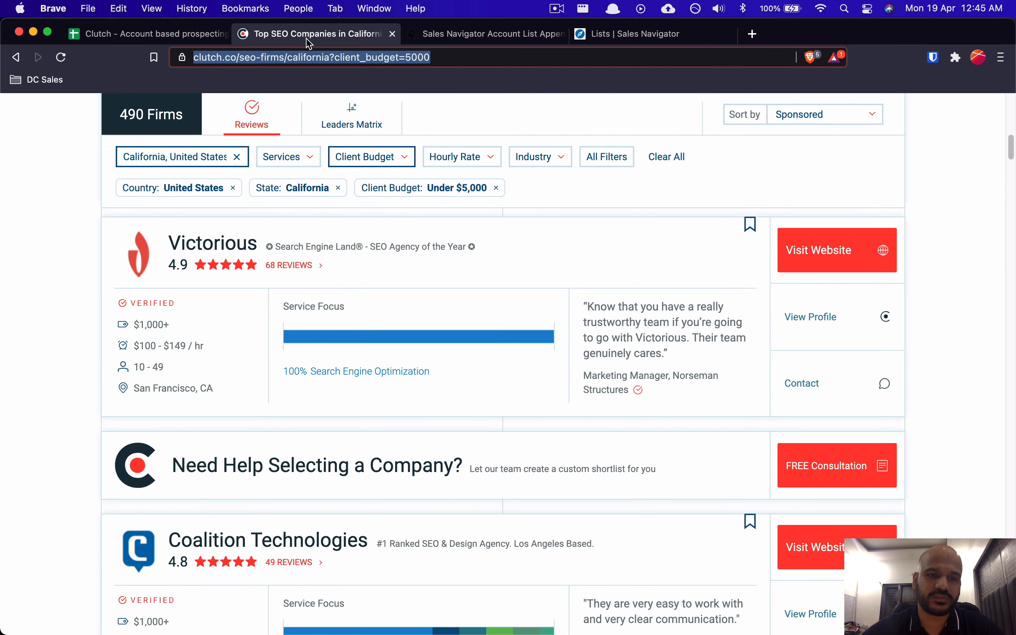
scroll(296, 246, up, 5)
key(super+f)
text(The Best Local SEO Company)
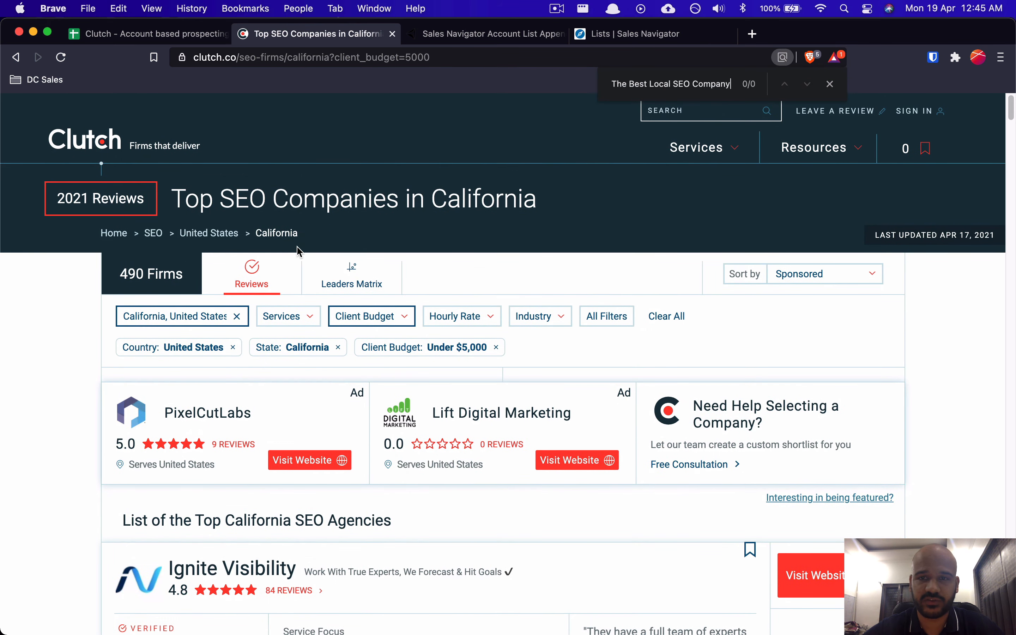
key(super+Left)
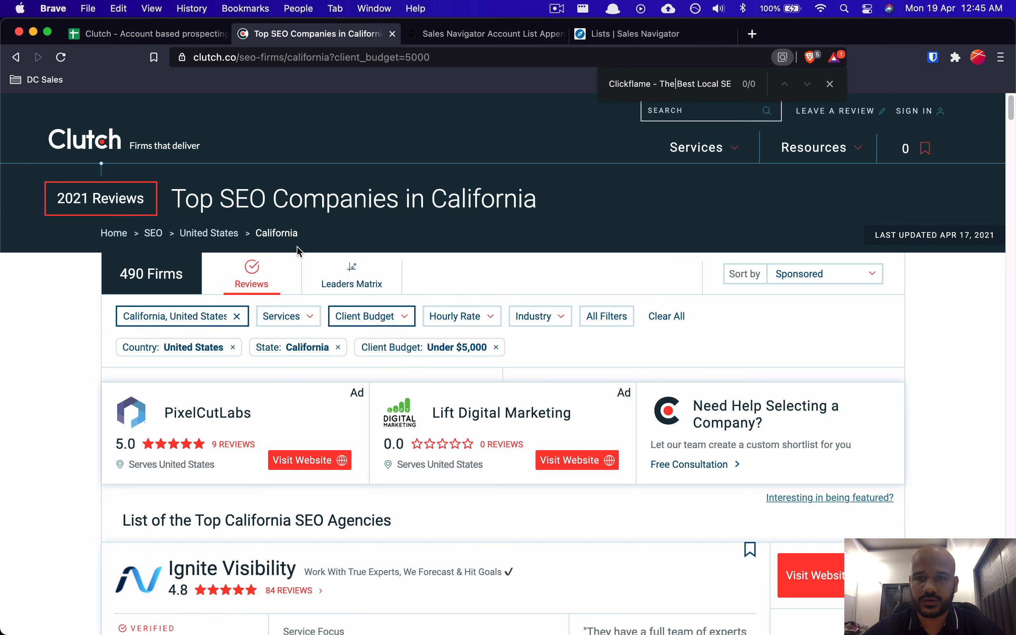
key(shift+super+Right)
key(BackSpace)
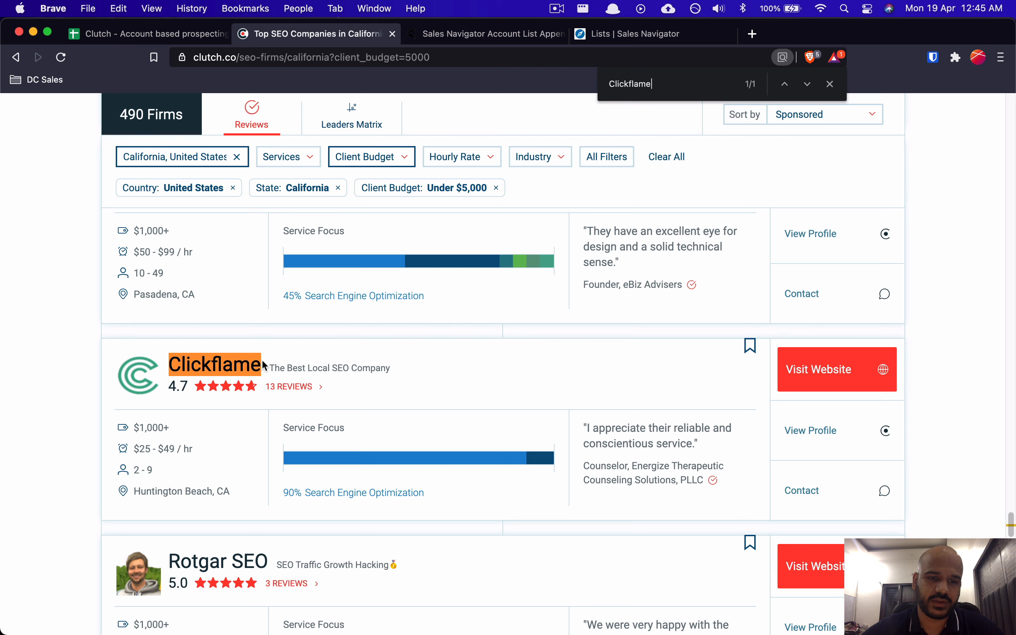
key(Escape)
Step: Compare Clickflame's Clutch listing with its Sales Navigator account entry
click(590, 39)
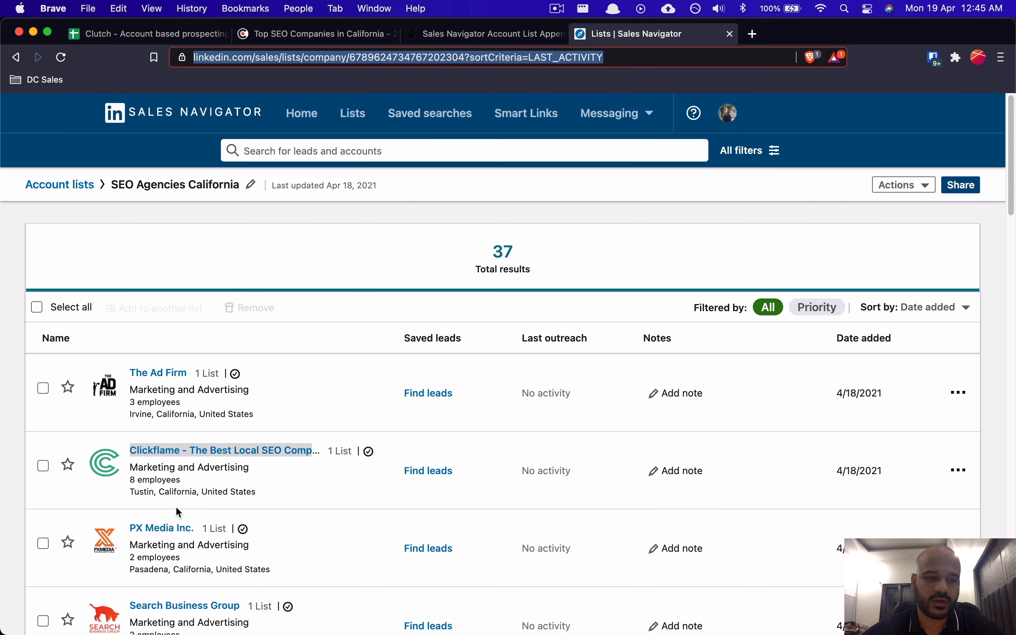
click(335, 35)
scroll(399, 200, up, 20)
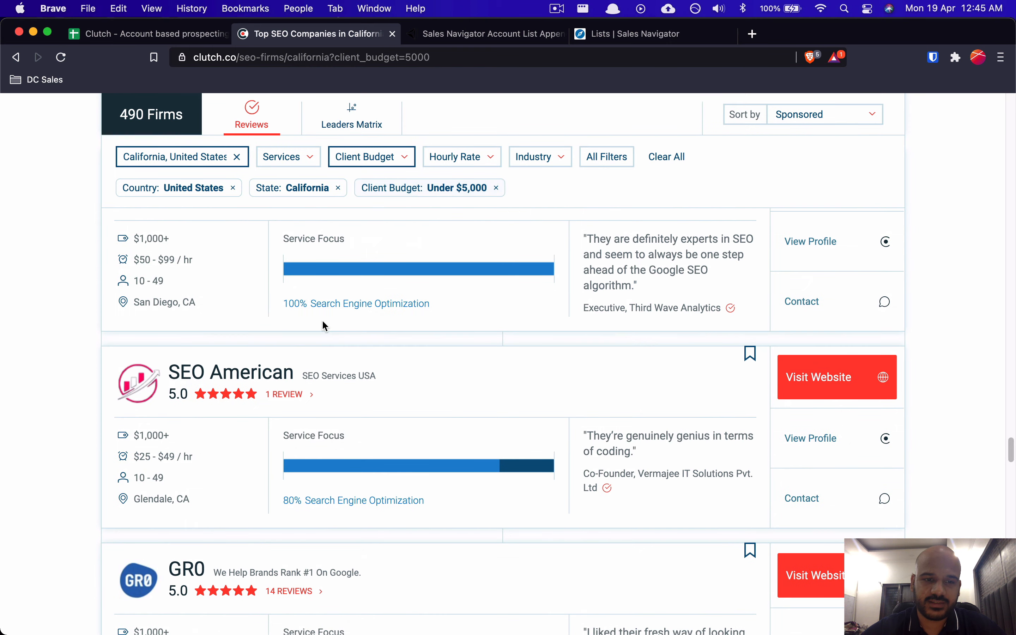
scroll(360, 469, up, 20)
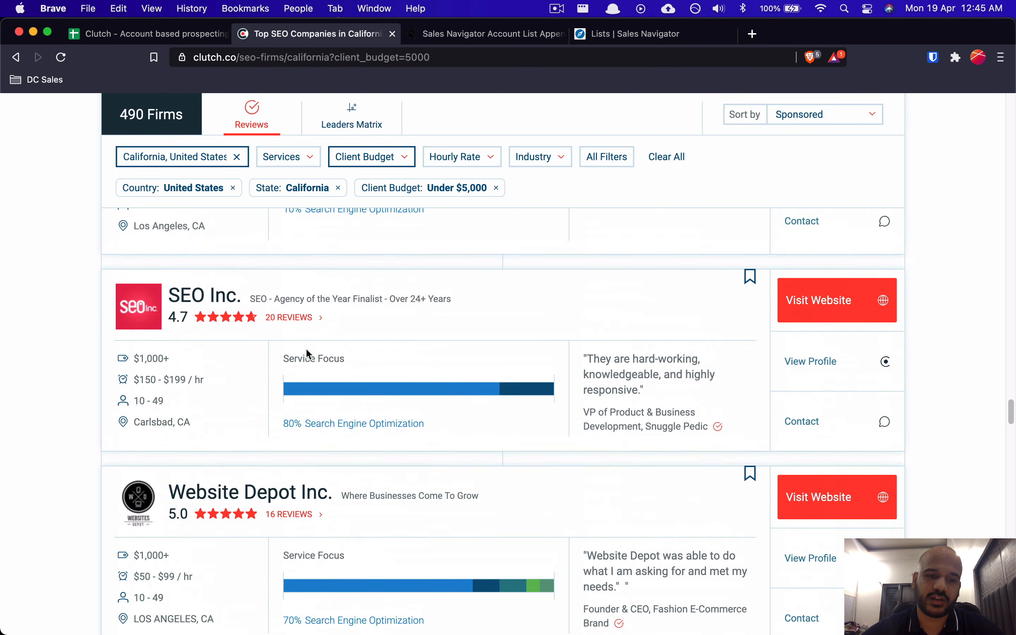
scroll(307, 350, up, 5)
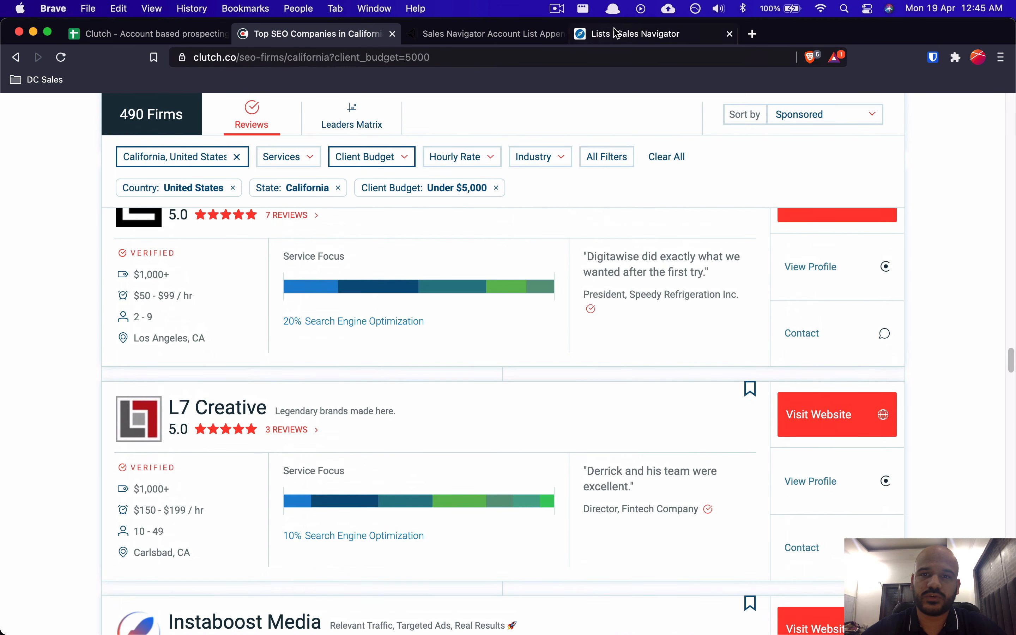
Step: Leave the SEO Agencies California account list for an unfiltered Sales Navigator lead search
click(608, 38)
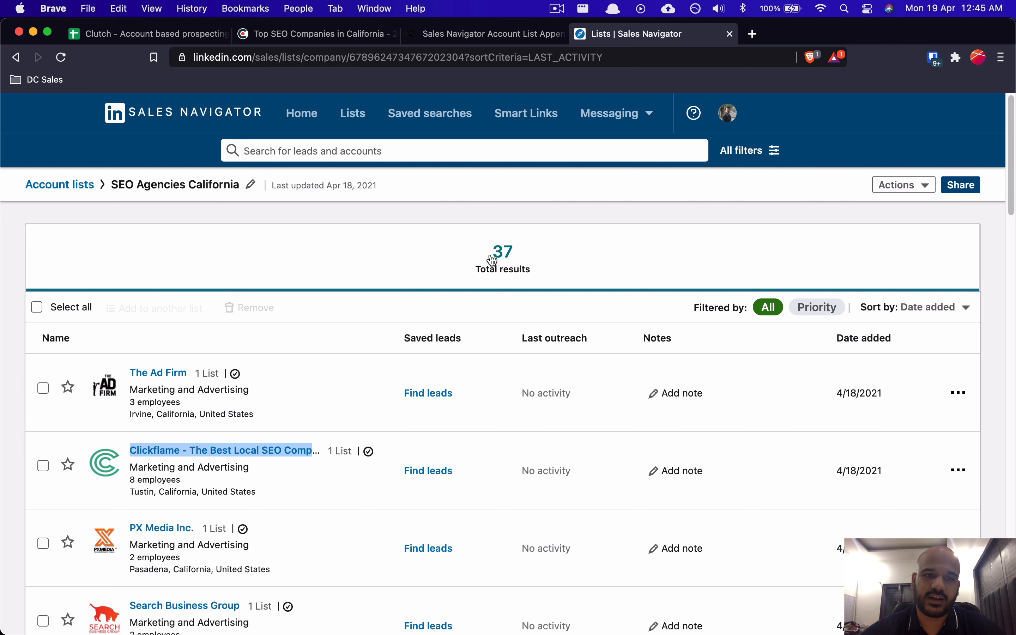
key(super+Tab)
key(super+shift+Tab)
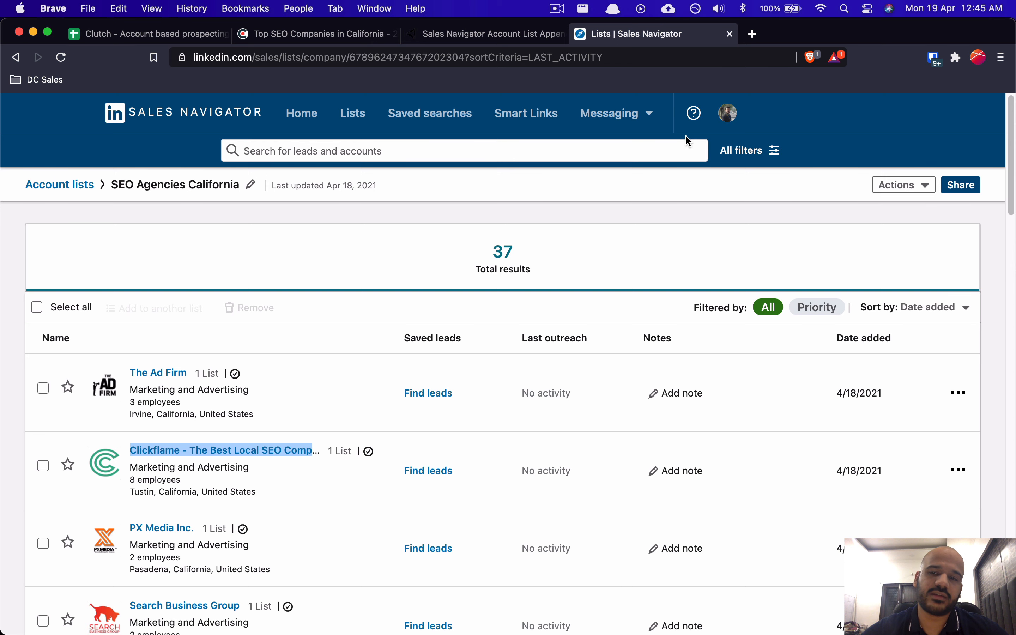
click(749, 152)
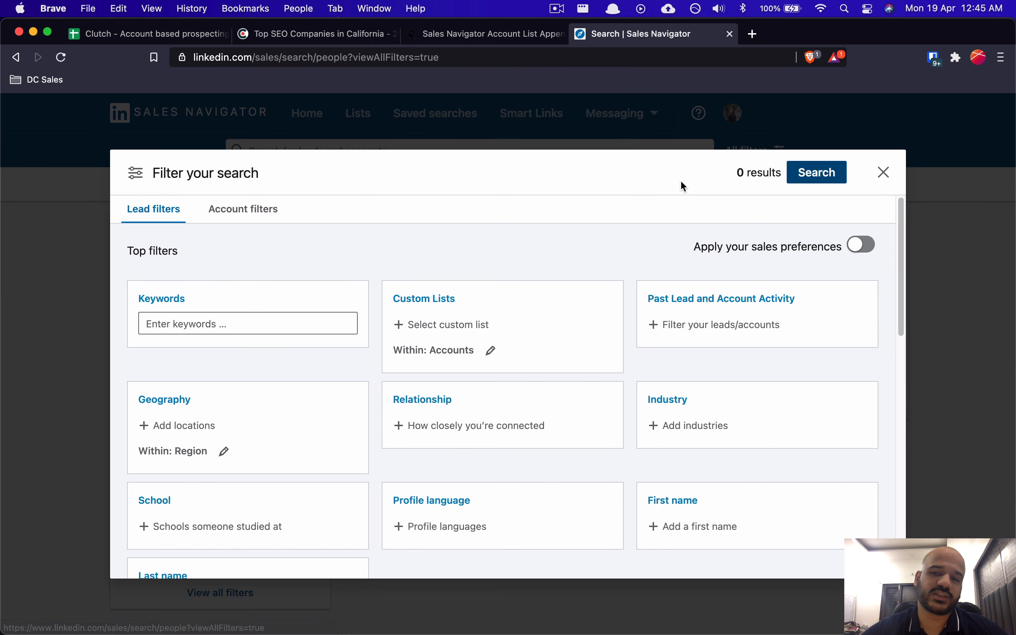
click(884, 172)
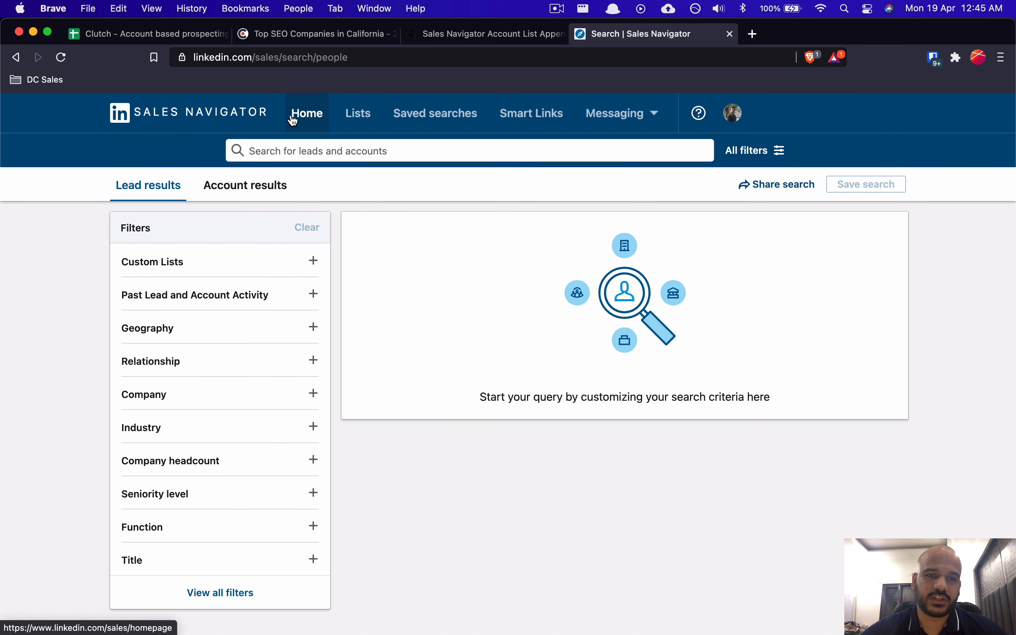
Step: Add a nested Notion to-do 'Module: Sales Navigator Account List Append'
key(super+Tab)
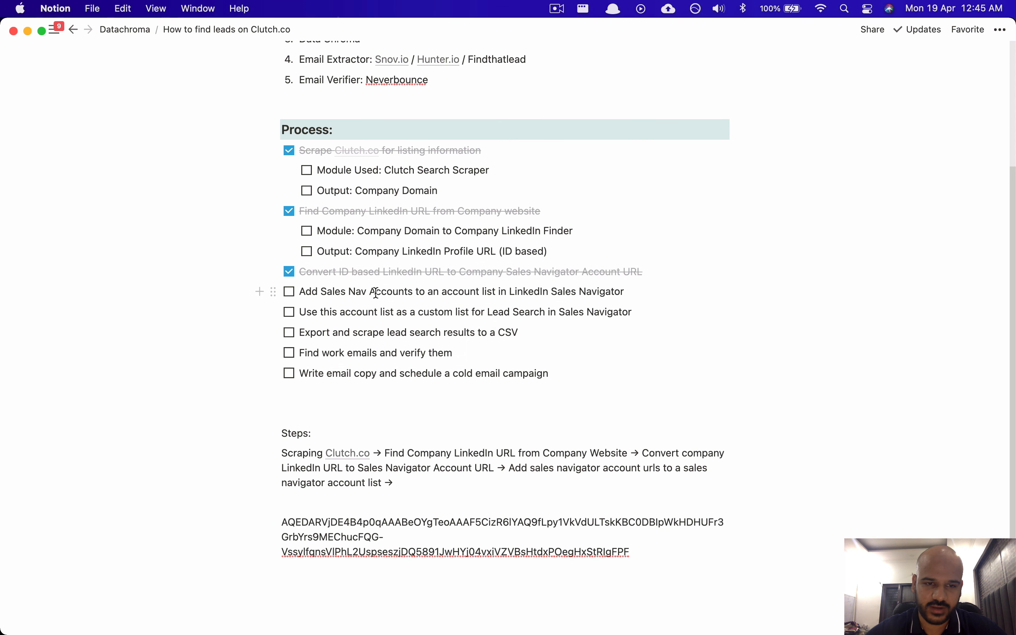
key(Return)
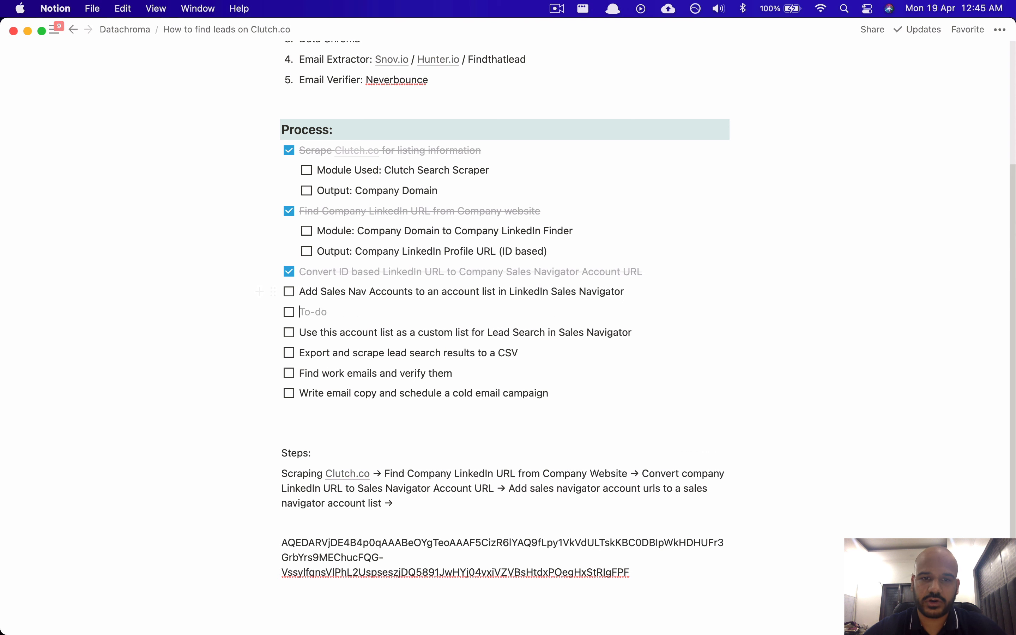
key(Tab)
text(Modul)
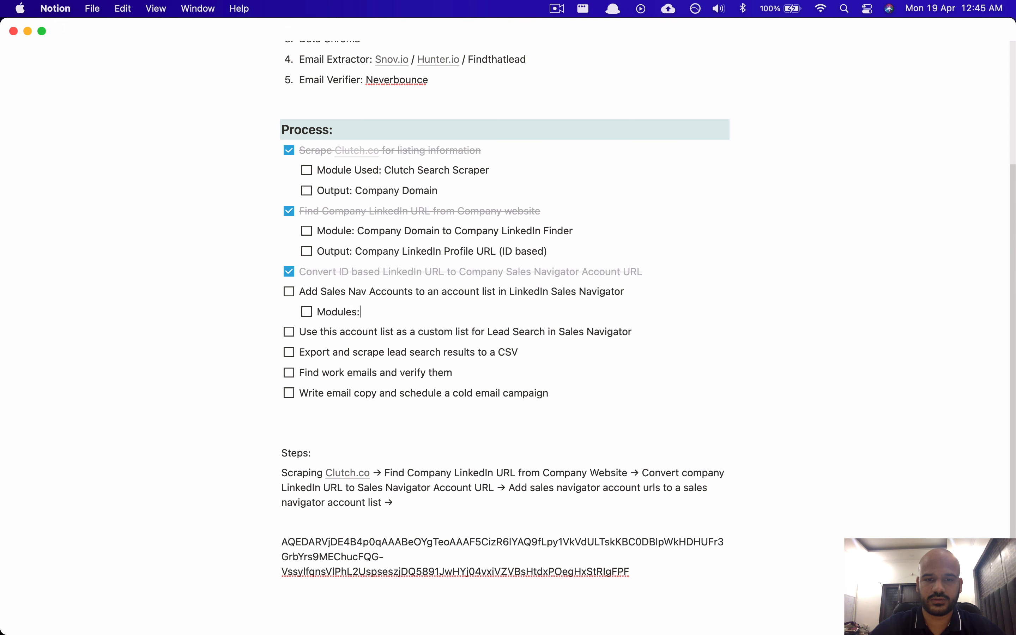
text(e: Sale)
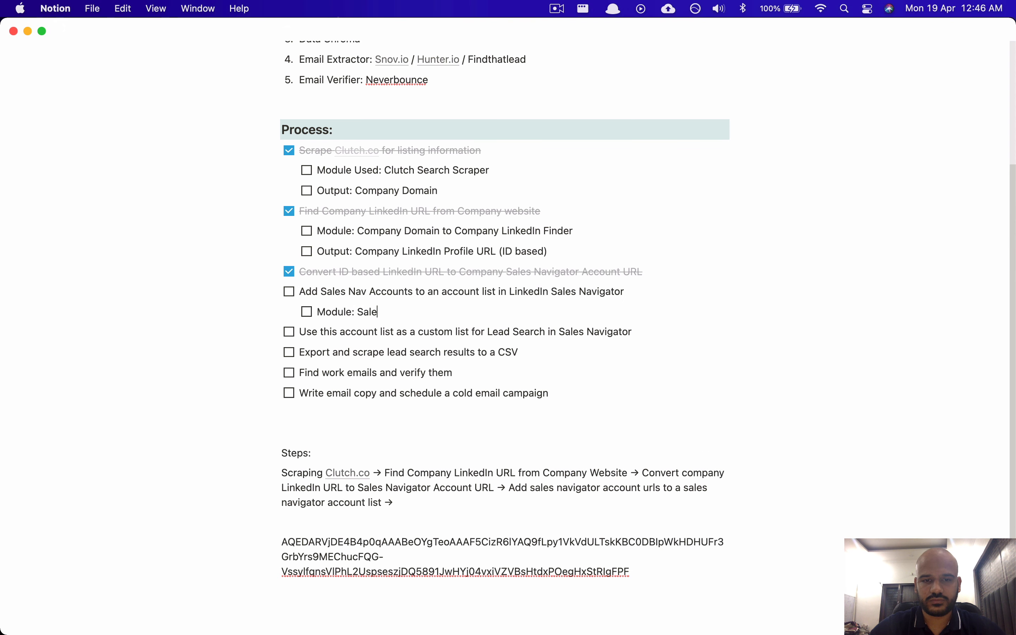
text(s Naviga)
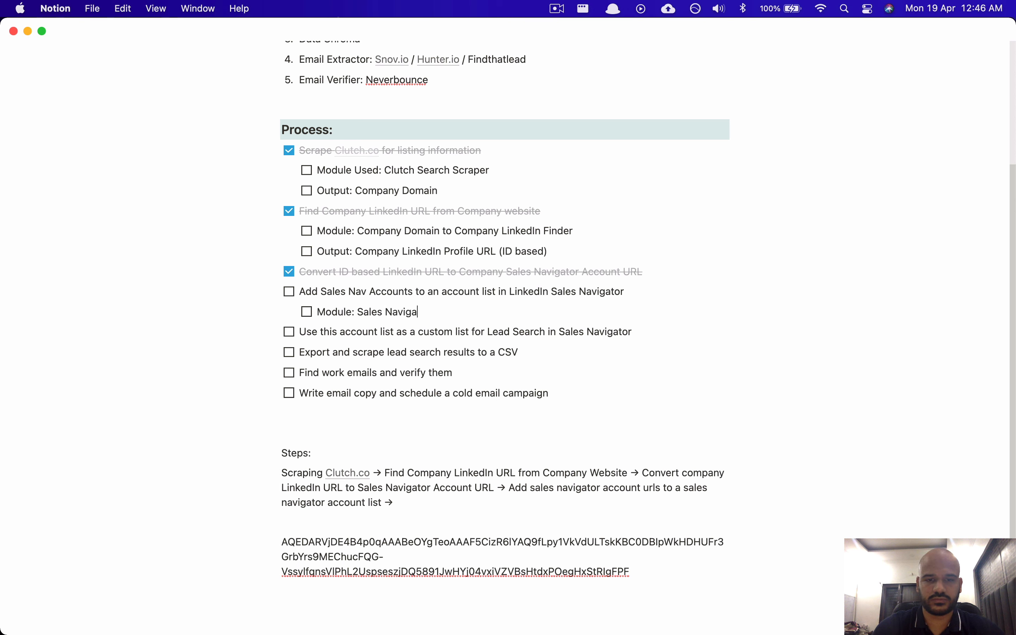
text(tor Account Lis)
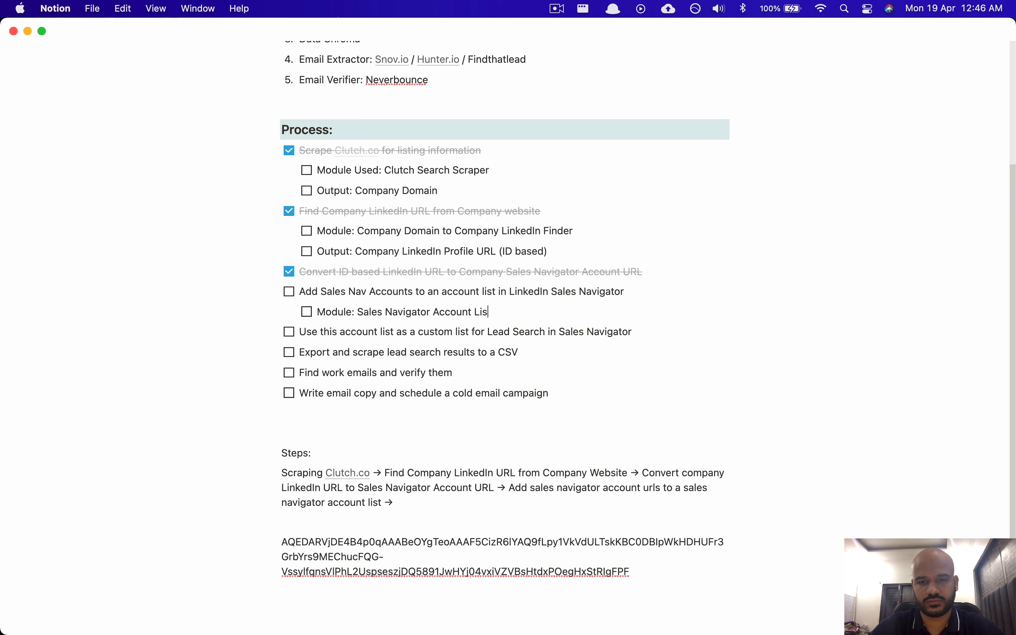
text(t ap)
text(Ap)
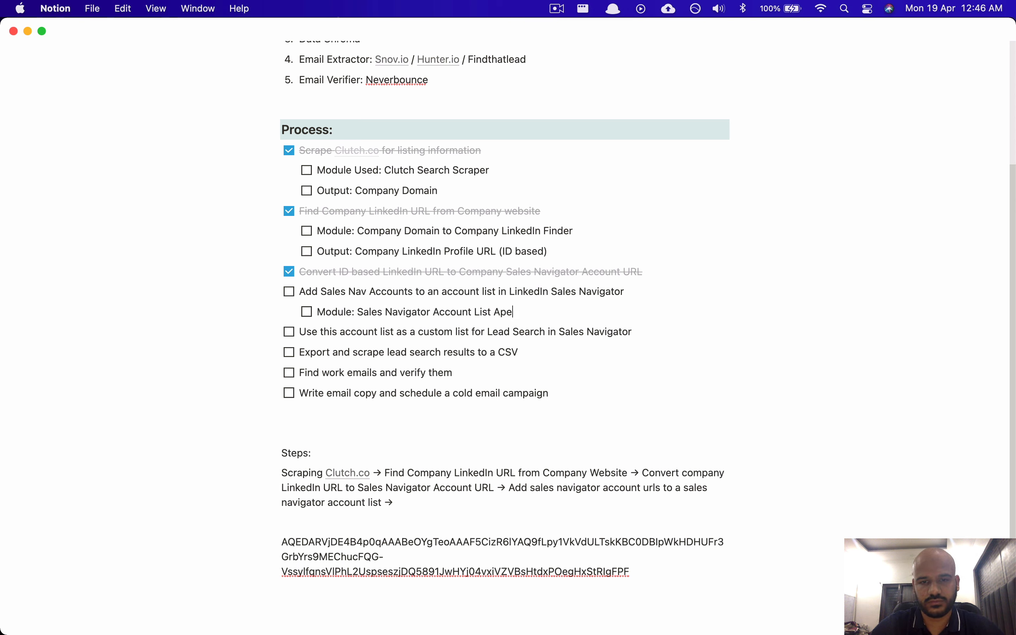
text(pend)
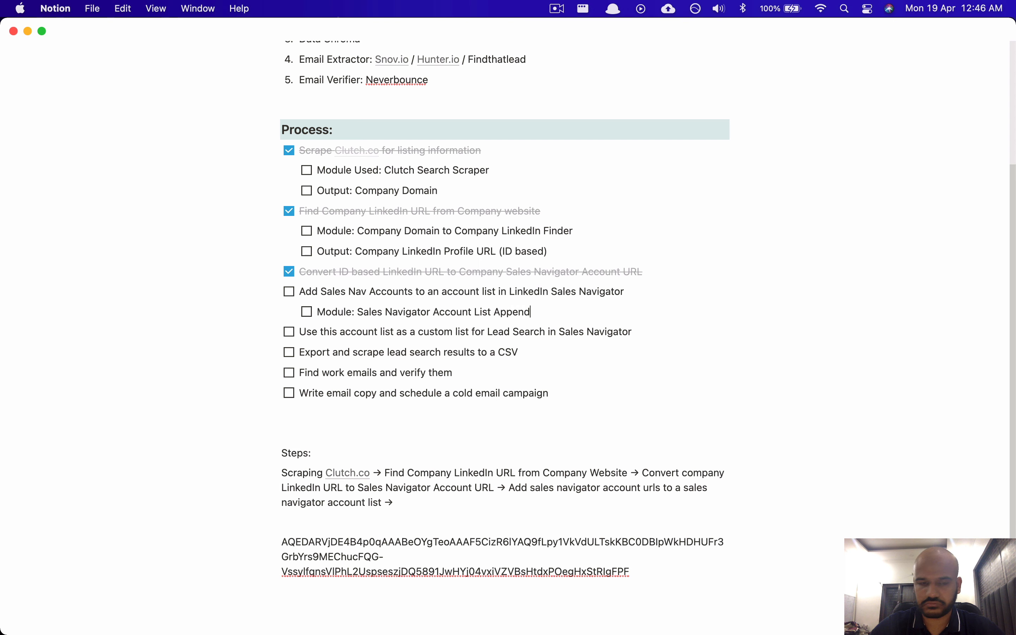
Step: Note the output and extend Steps with 'Using this account list as a custom list in lead search export'
key(Return)
text(Output)
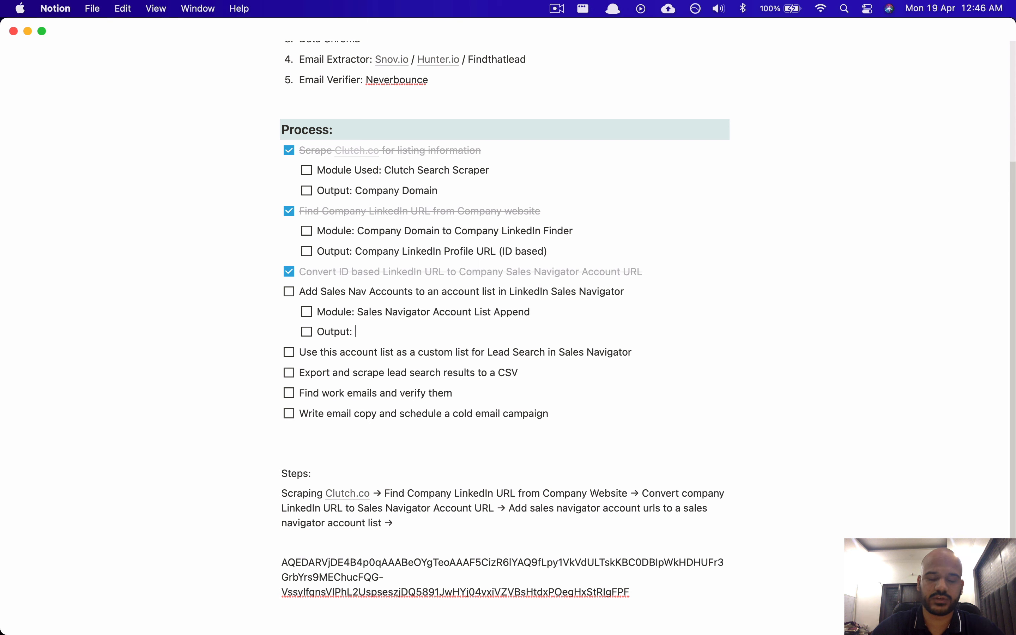
text(: Account s a)
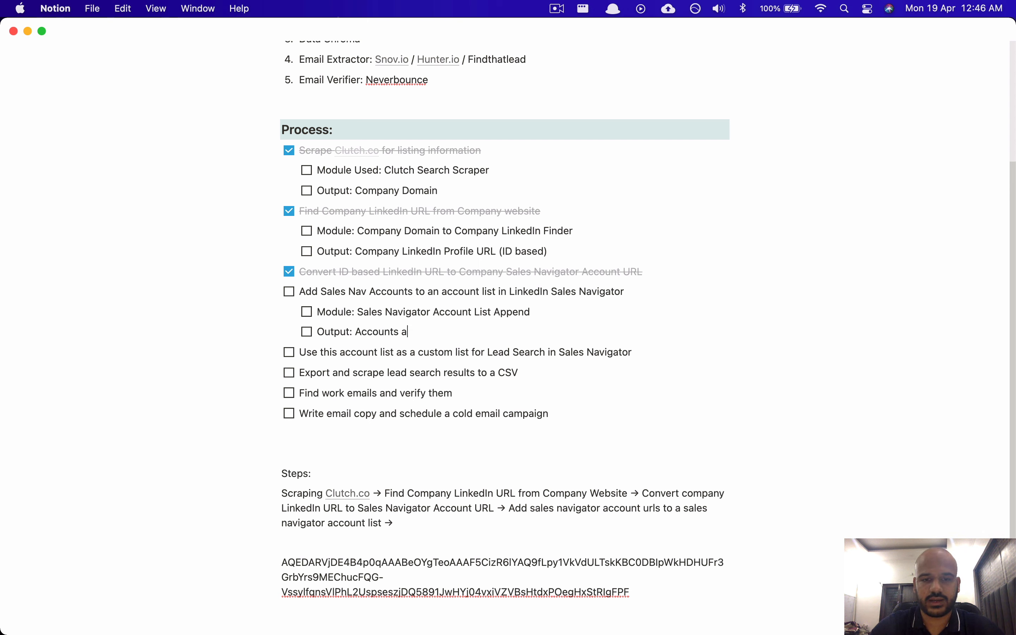
text(dded to a )
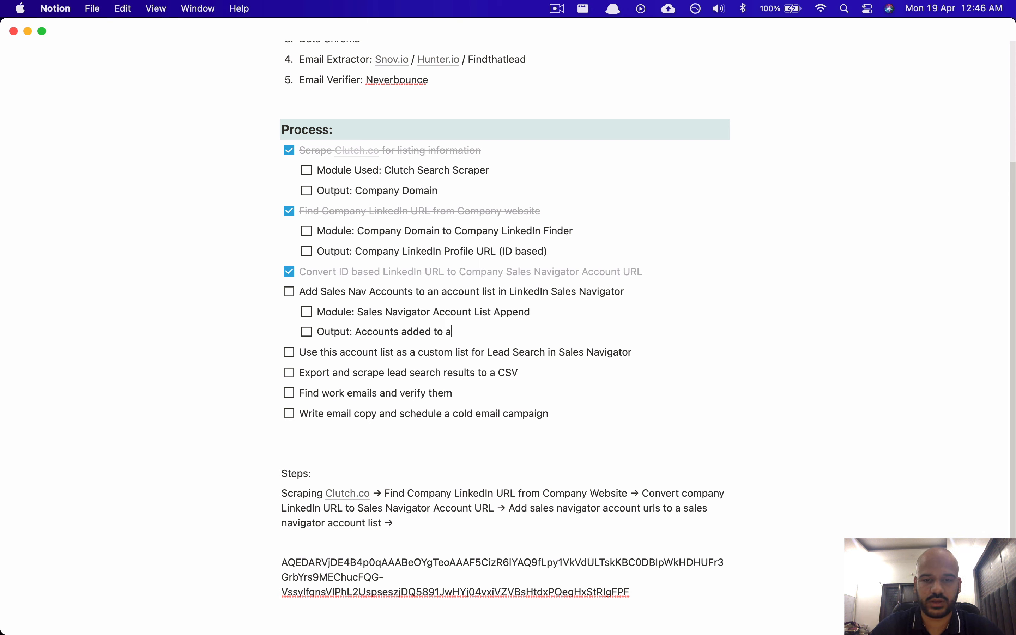
text(n account li)
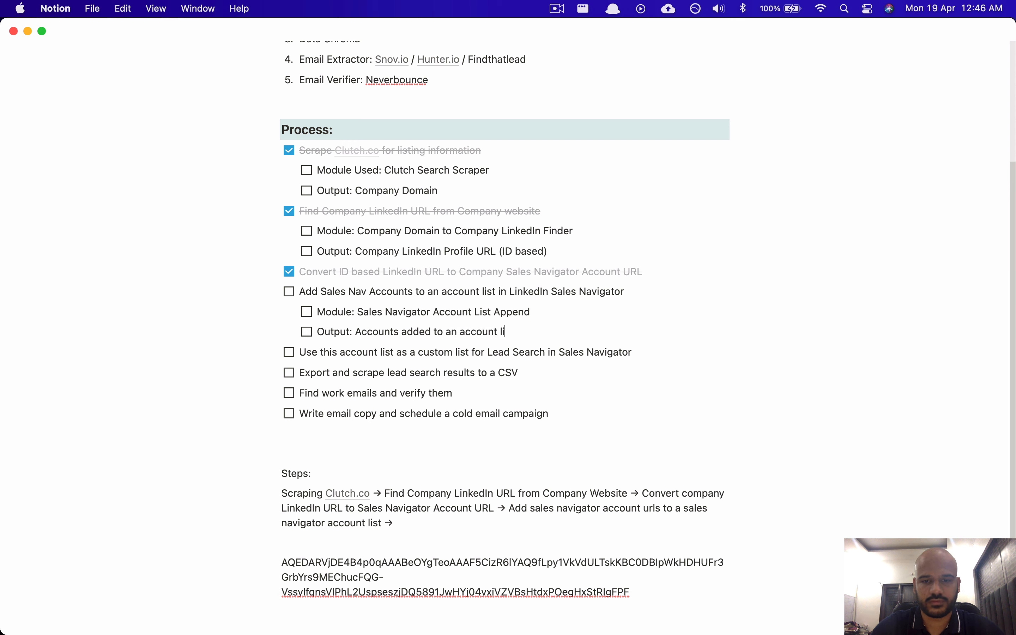
text(st in sales navigator)
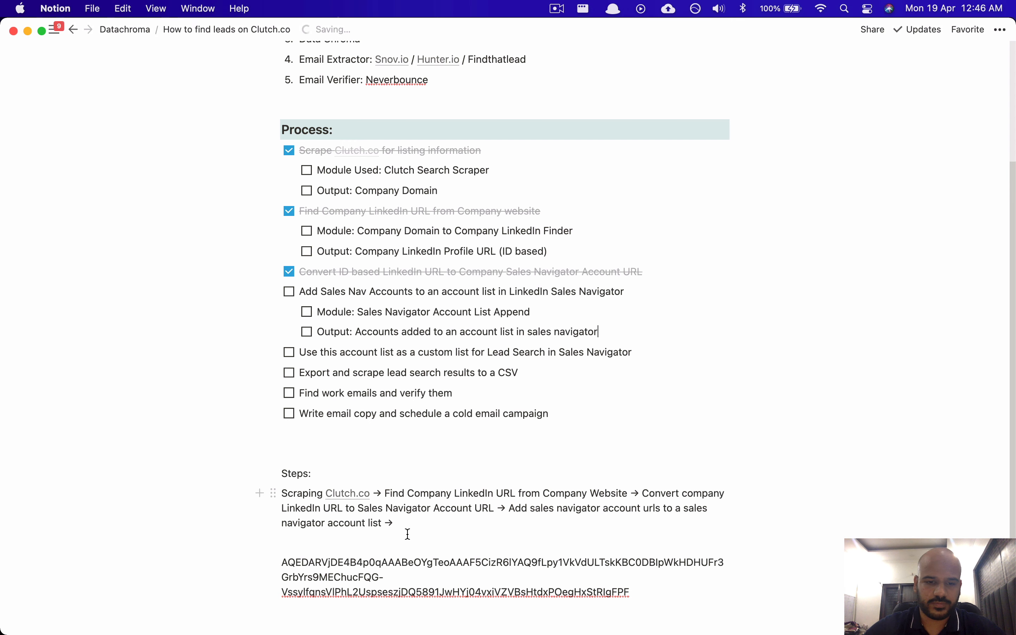
text( Using)
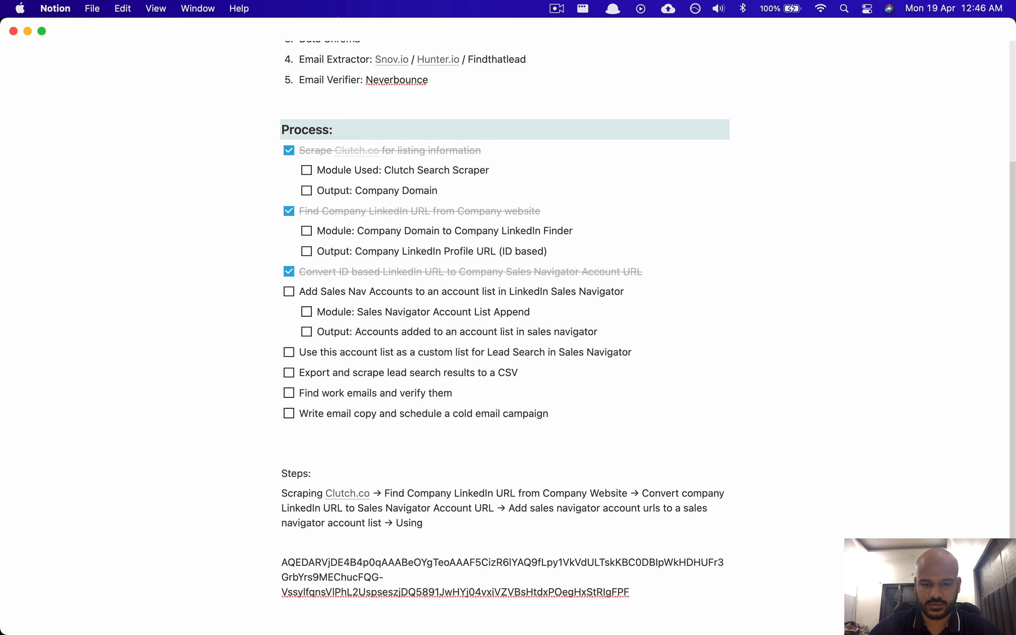
text( this)
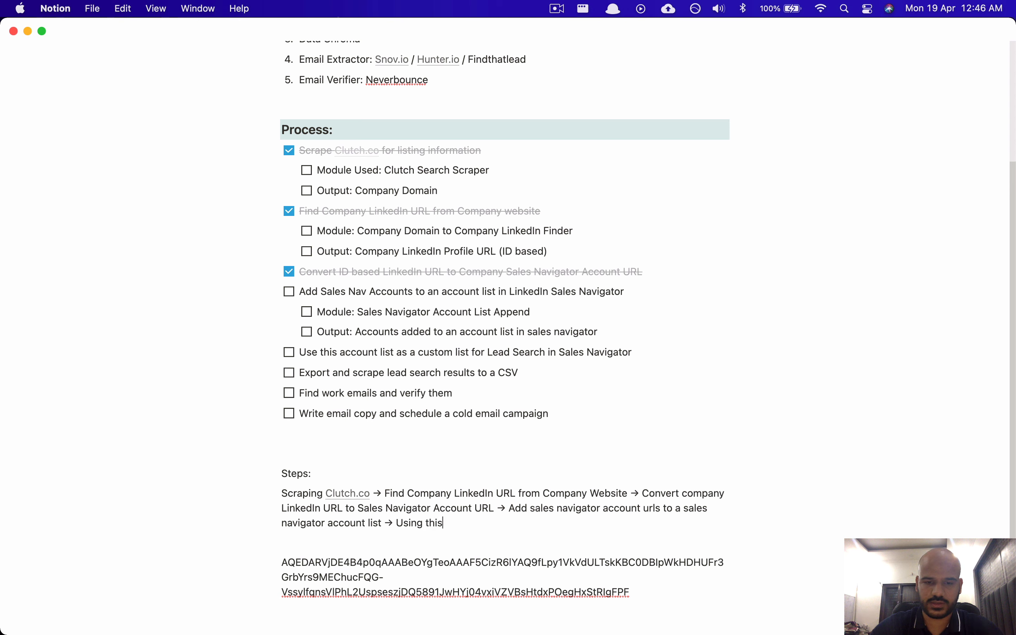
text( account list)
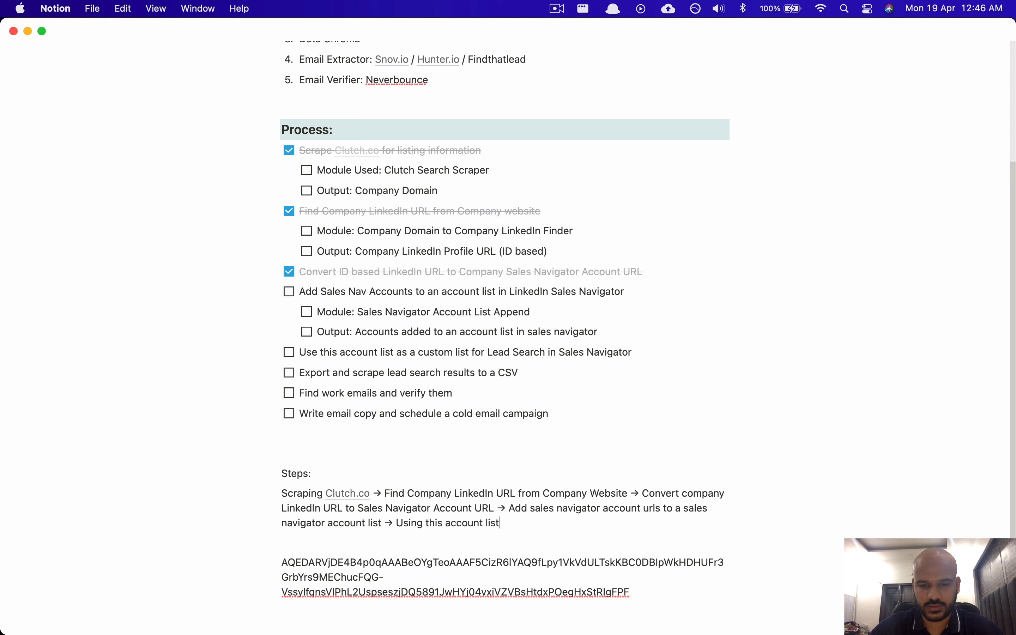
text( as a custom list in)
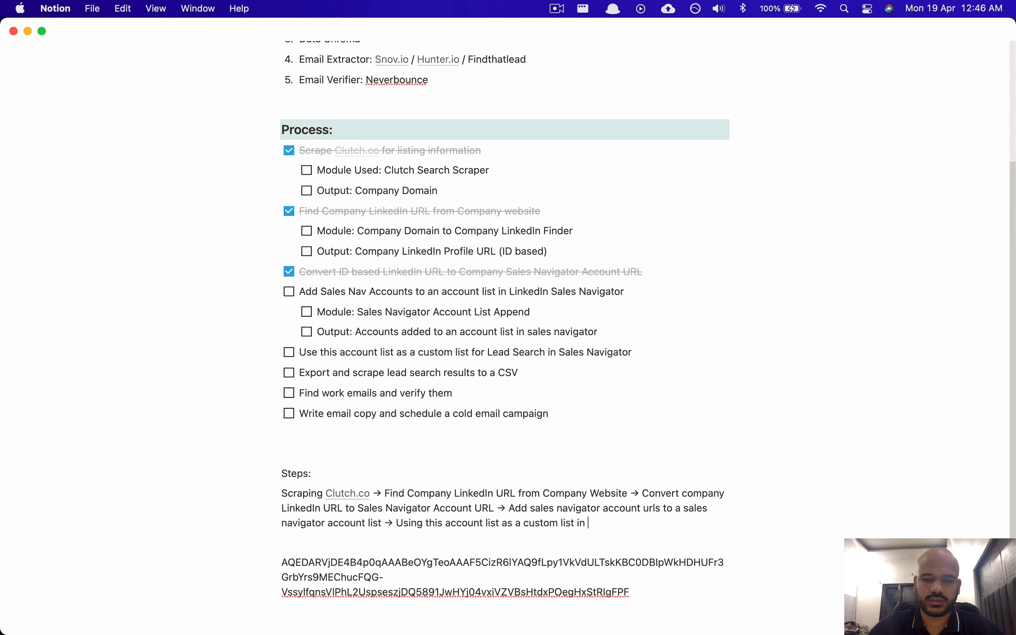
text( lead sear)
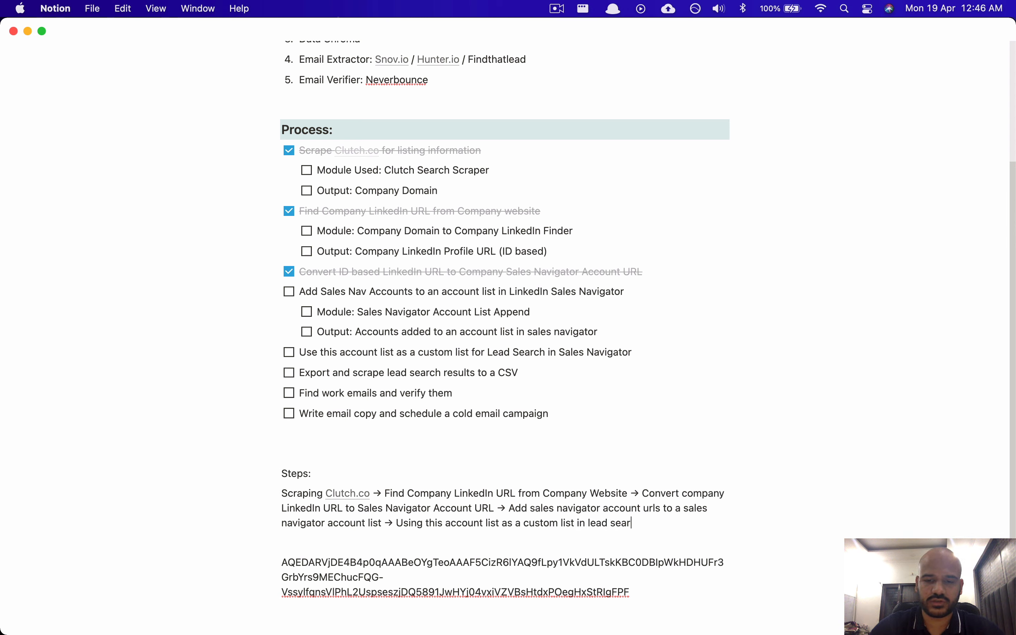
text(ch export)
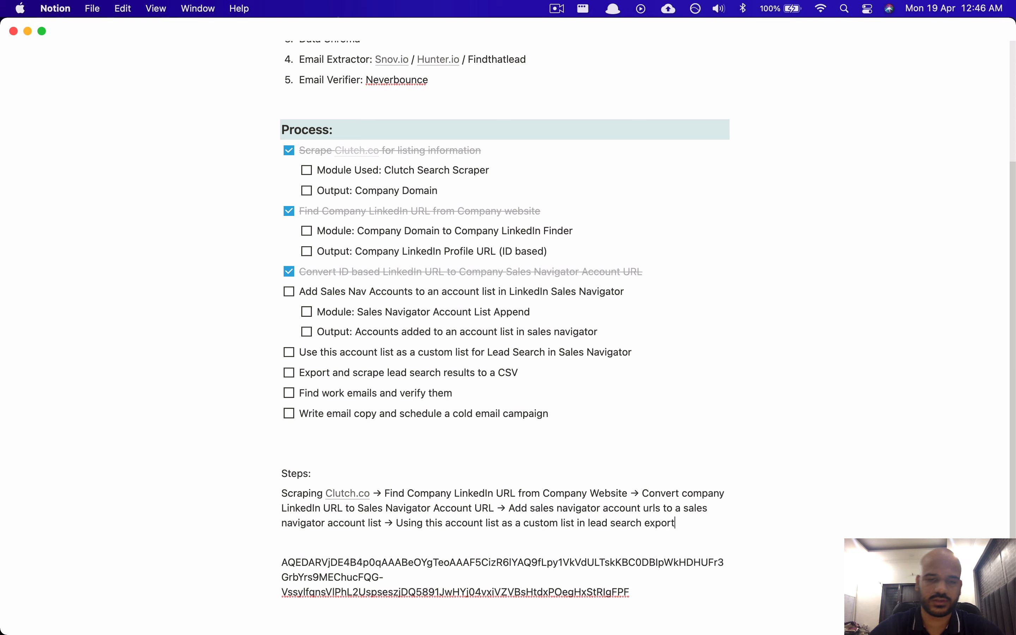
key(super+Tab)
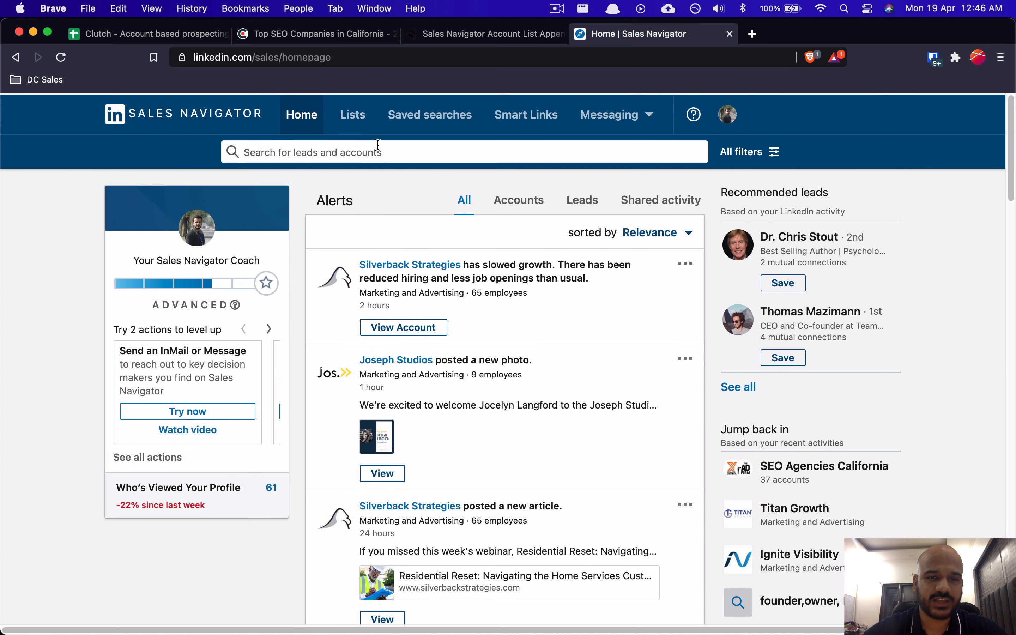
Step: Discard the SEO Agencies California custom-list lead filter without saving and go to Lists
click(758, 155)
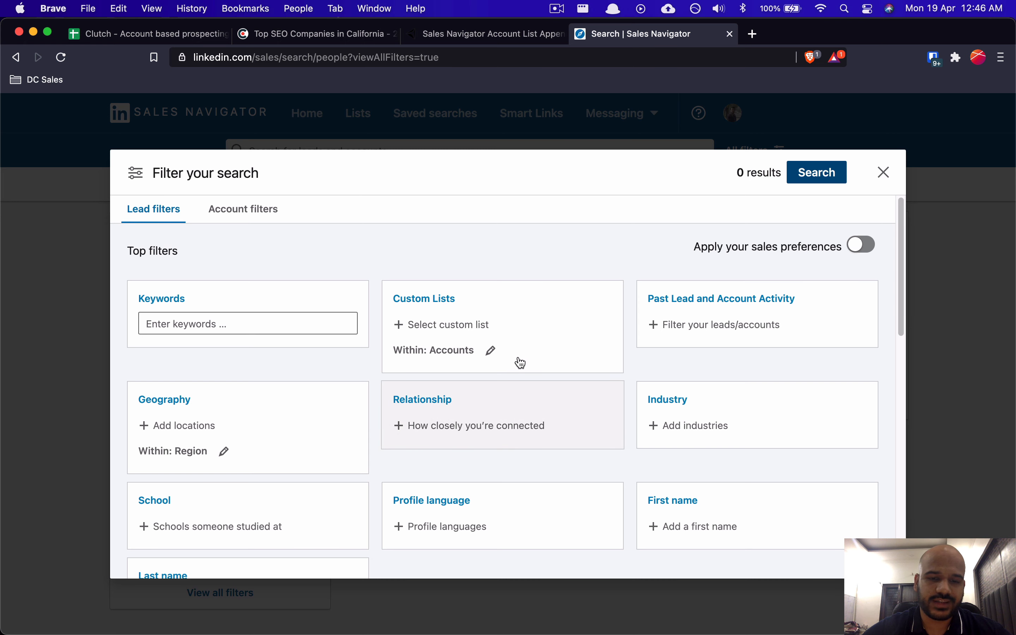
click(448, 303)
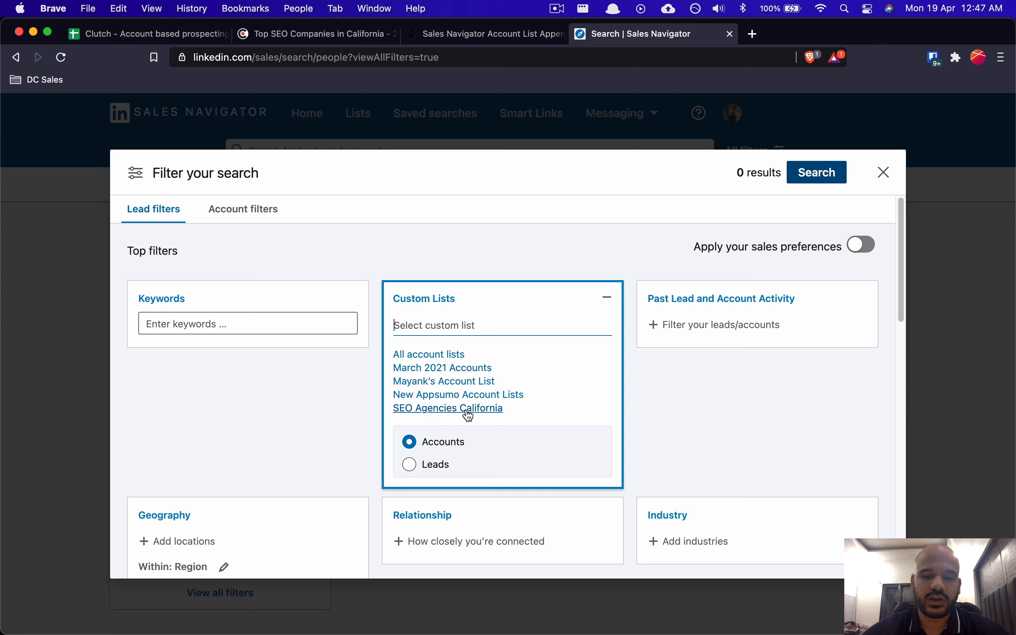
click(449, 409)
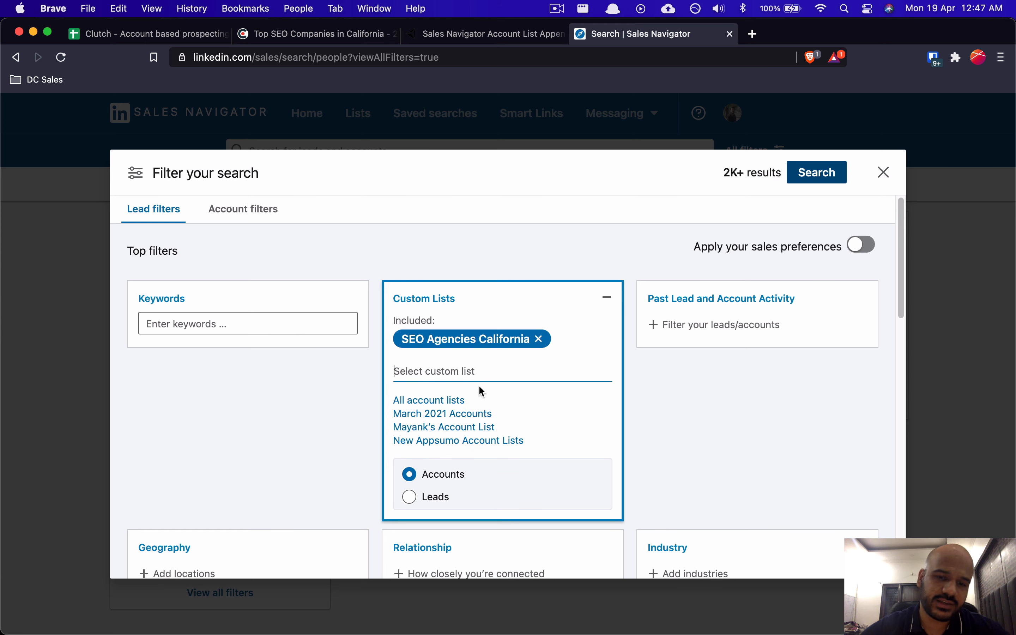
click(564, 261)
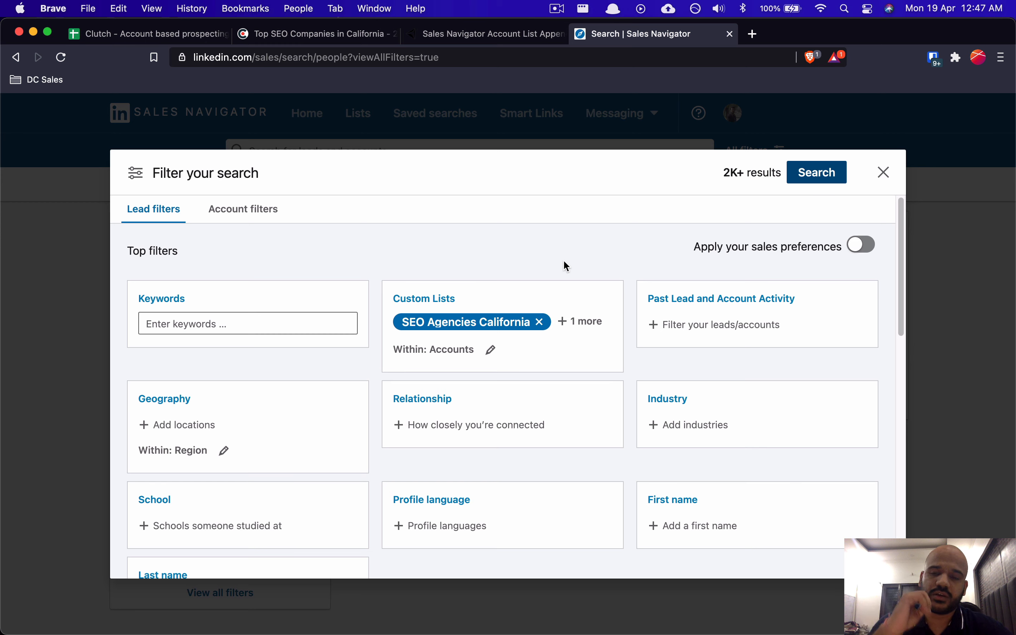
click(884, 173)
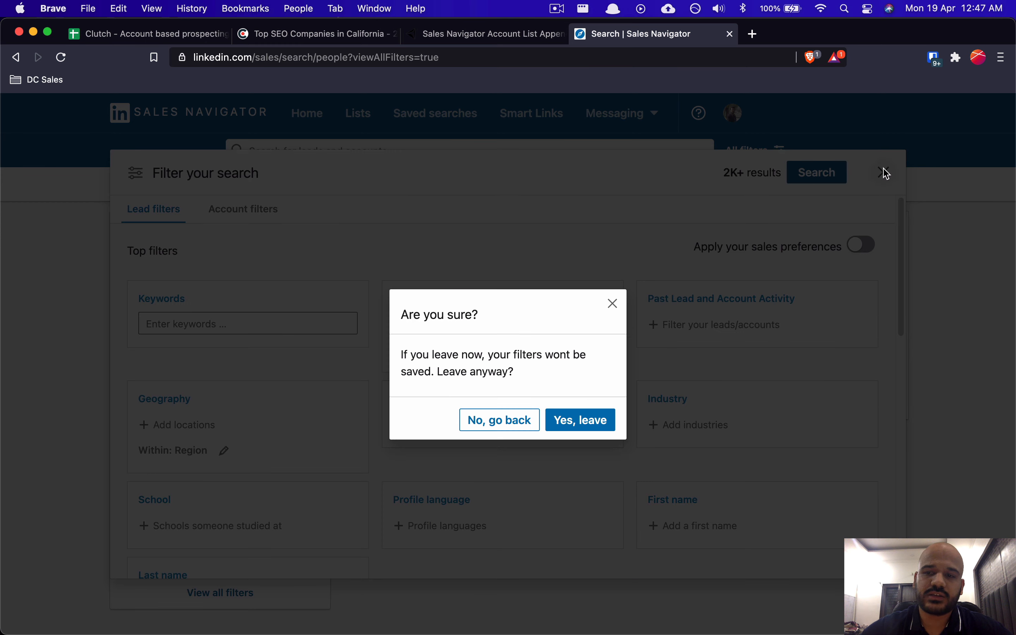
click(559, 420)
click(358, 114)
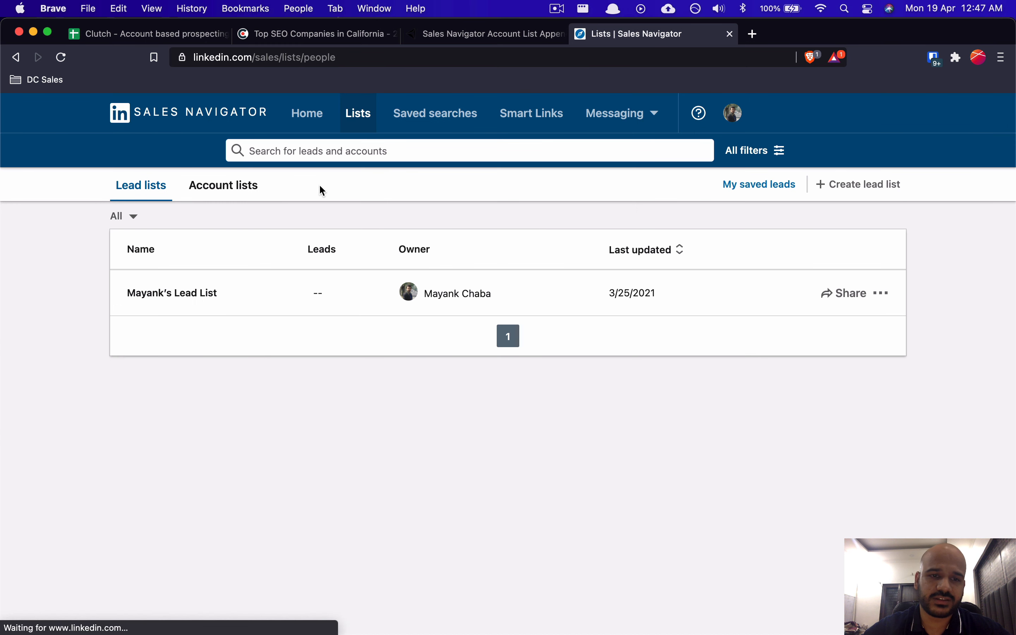
Step: Filter the lead search by the SEO Agencies California custom list, yielding 2K+ results
click(248, 196)
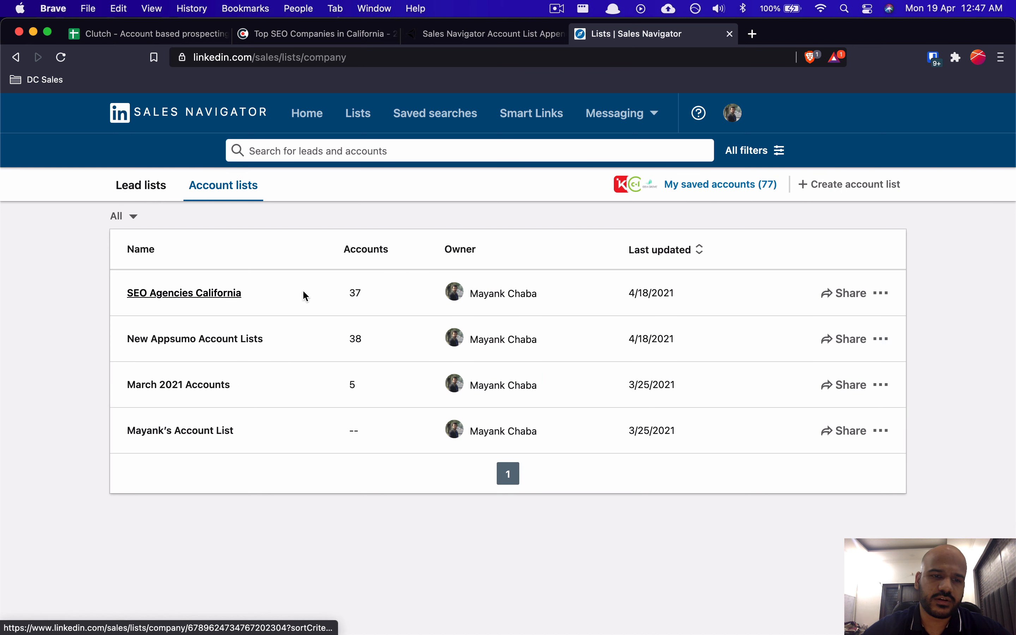
scroll(306, 441, down, 2)
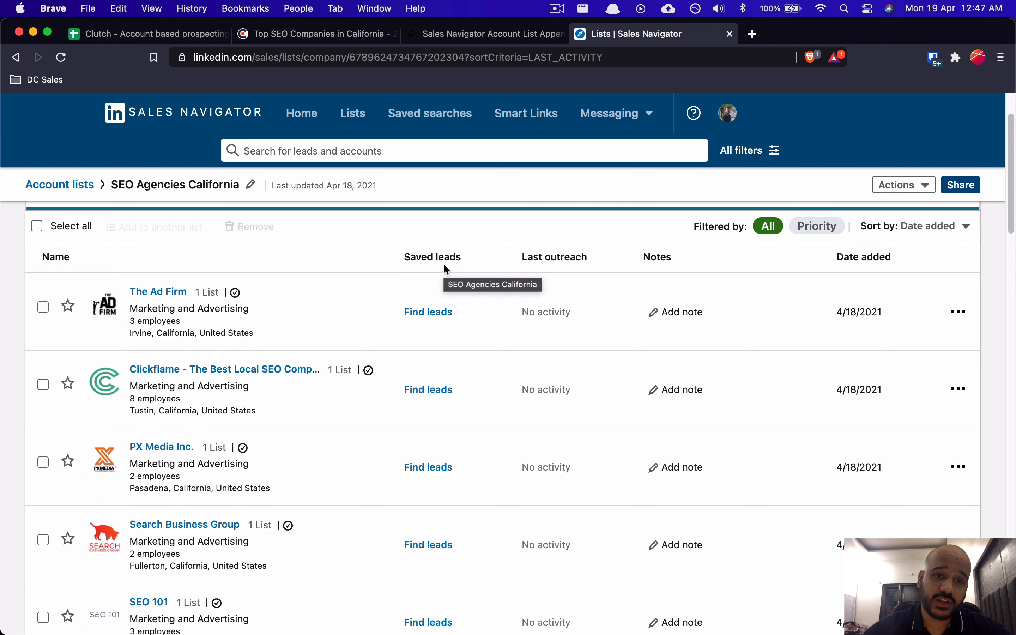
scroll(446, 269, up, 2)
click(757, 155)
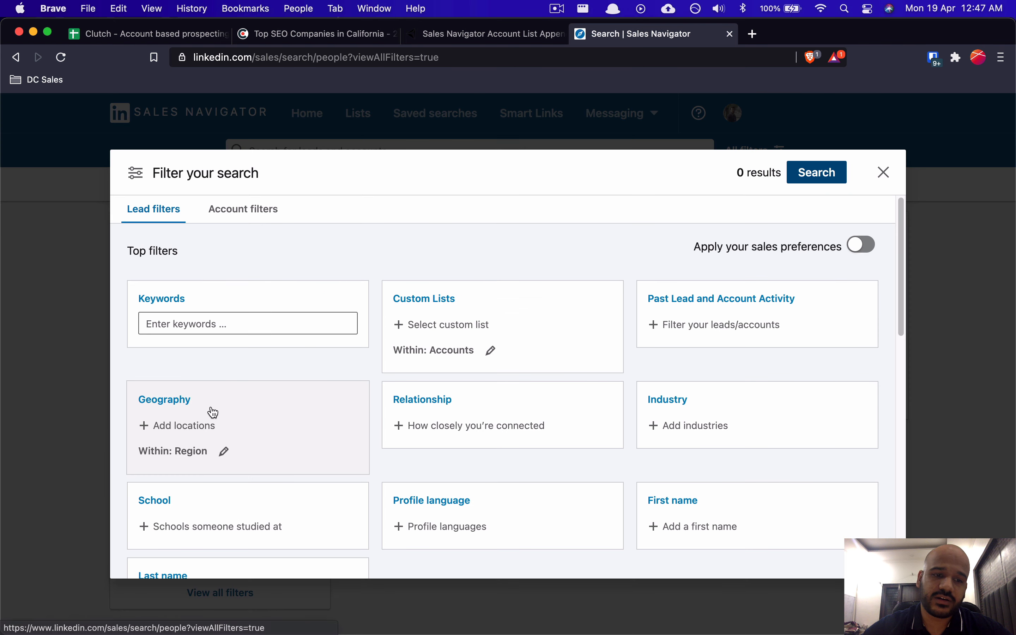
click(483, 326)
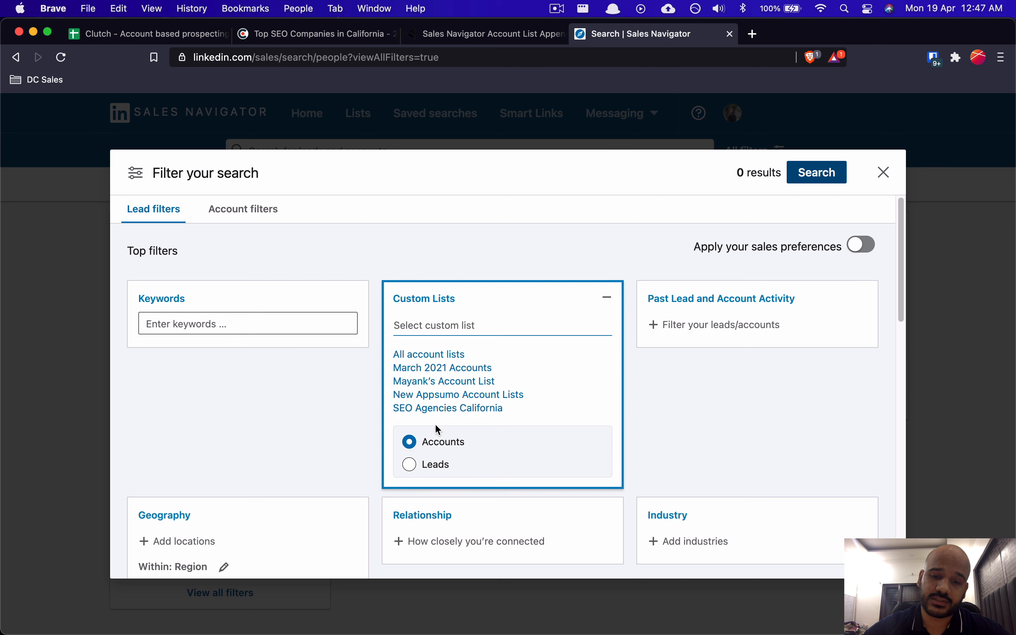
click(465, 408)
click(671, 387)
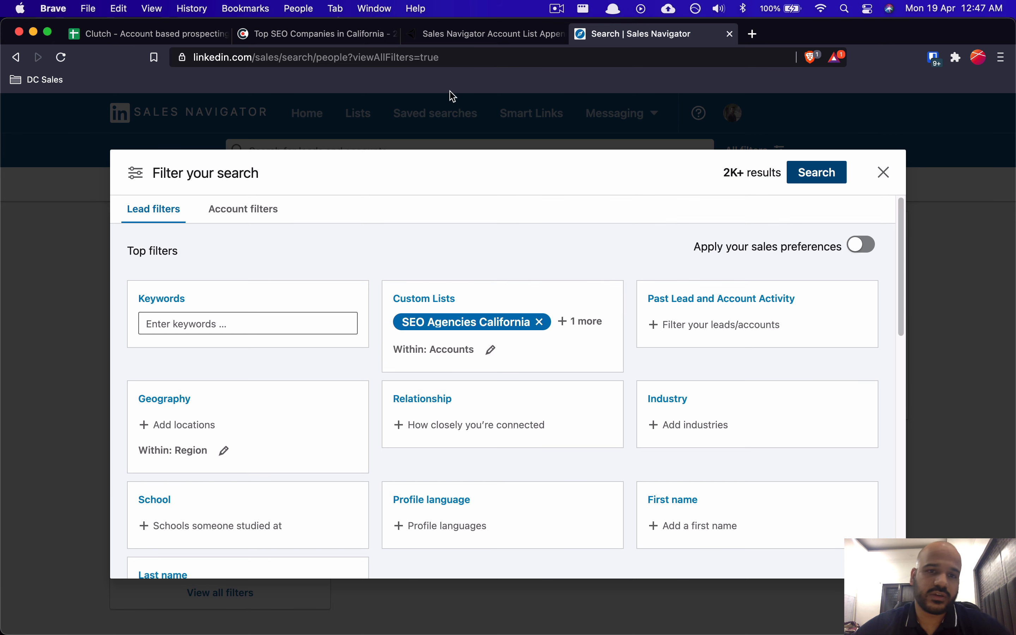
click(351, 34)
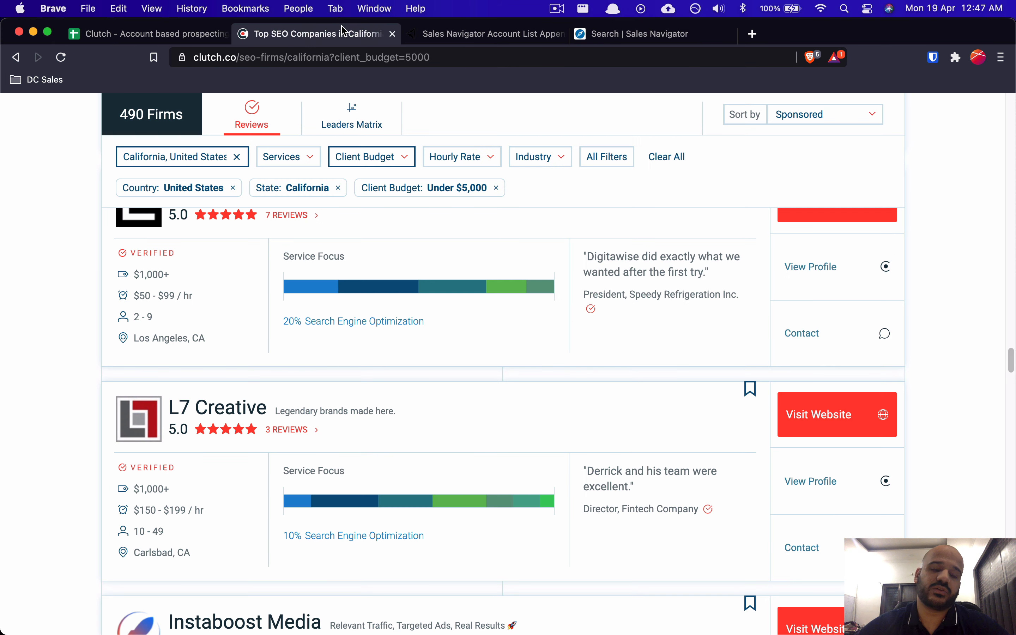
scroll(338, 354, down, 20)
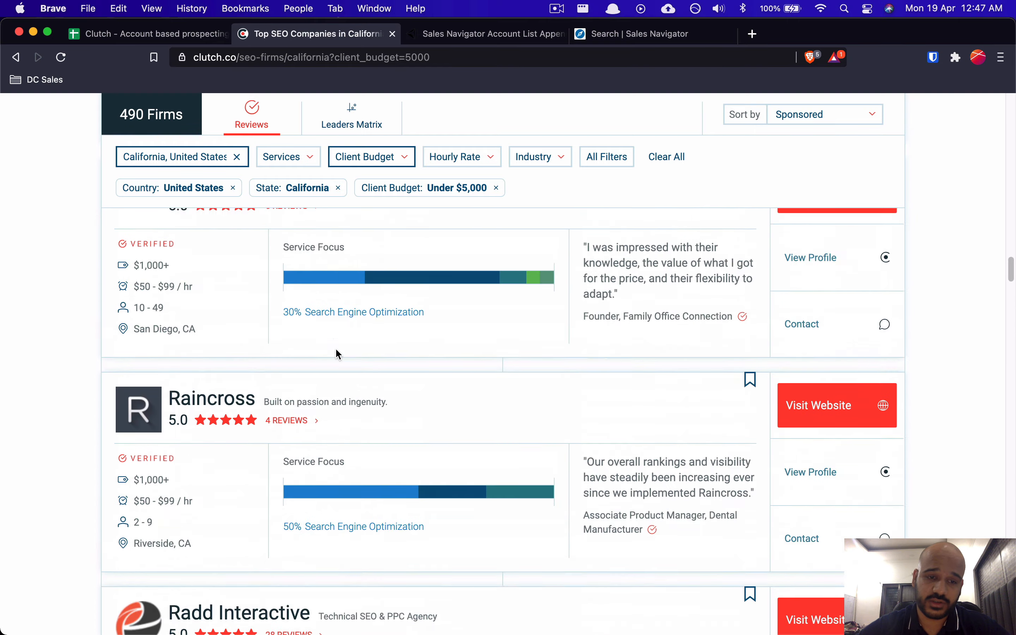
scroll(337, 355, up, 20)
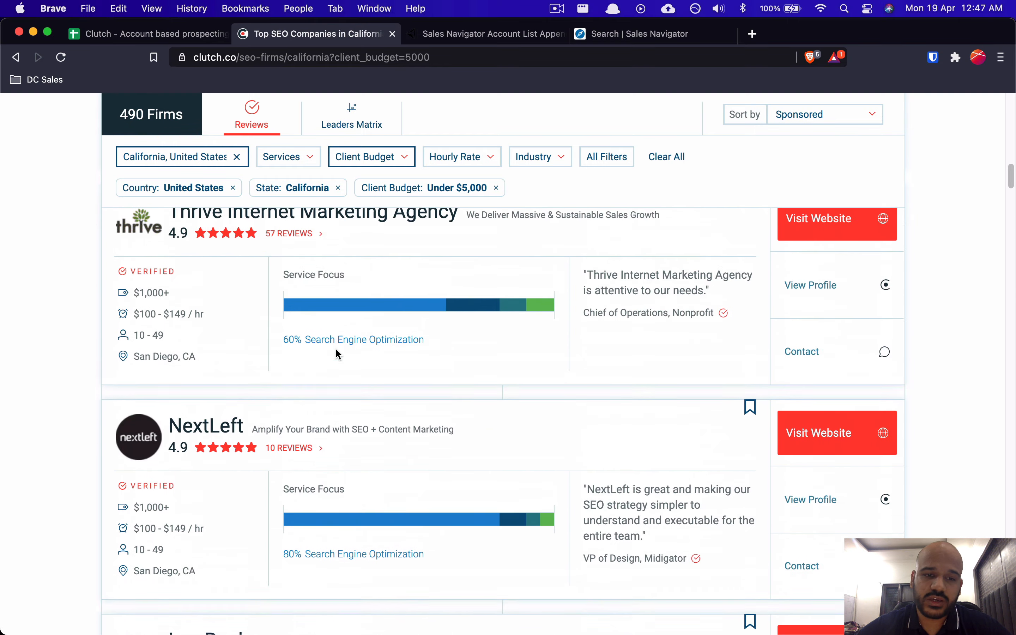
scroll(338, 355, up, 8)
scroll(338, 354, down, 5)
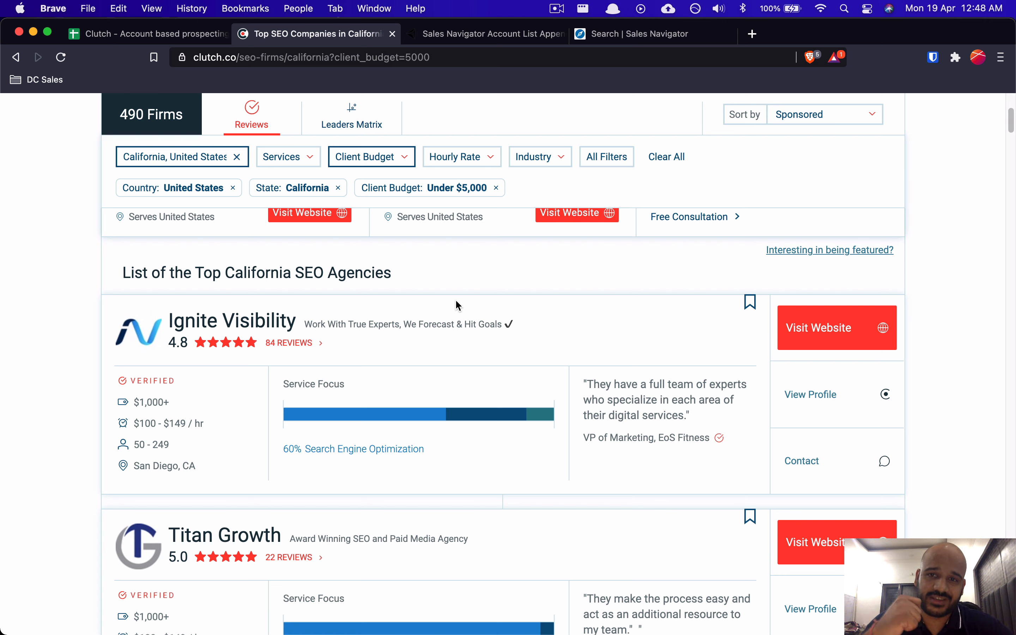
key(super+4)
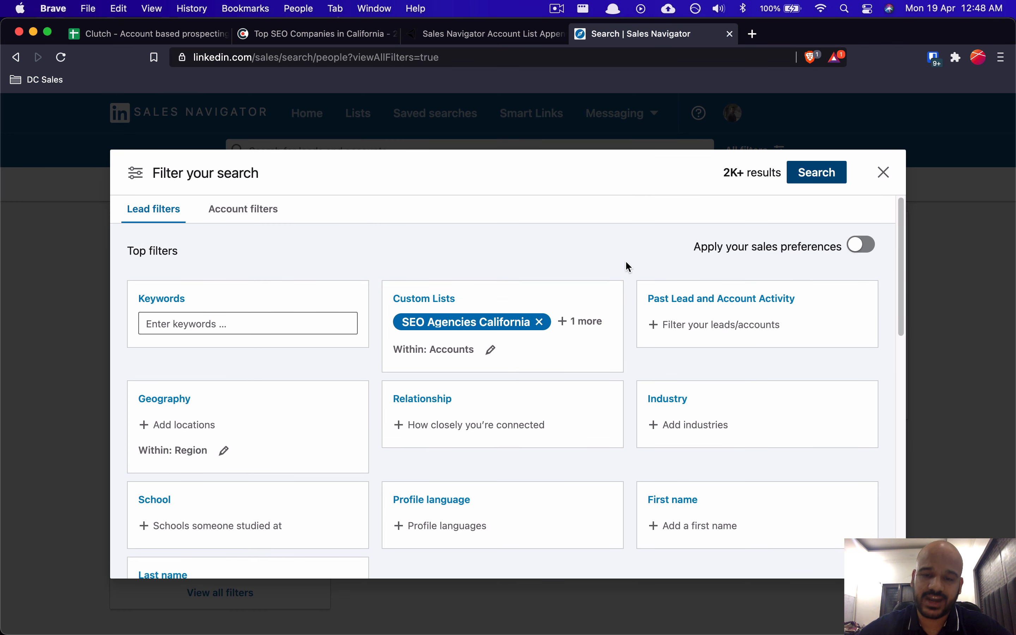
Step: Add 'founder' as a Title filter and run the lead search
scroll(625, 262, down, 3)
scroll(625, 262, up, 3)
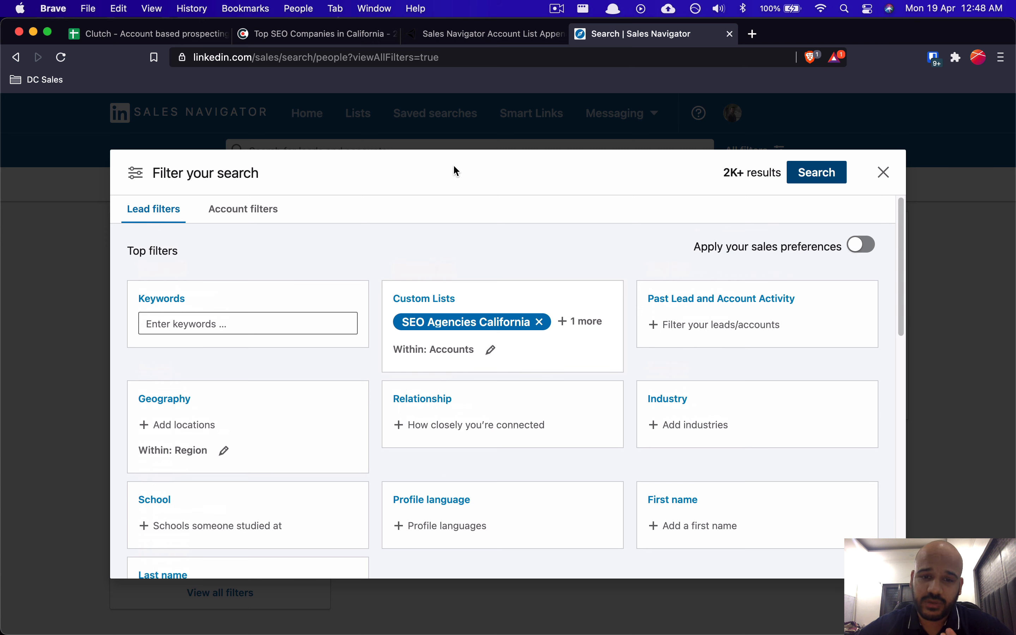
scroll(550, 256, down, 8)
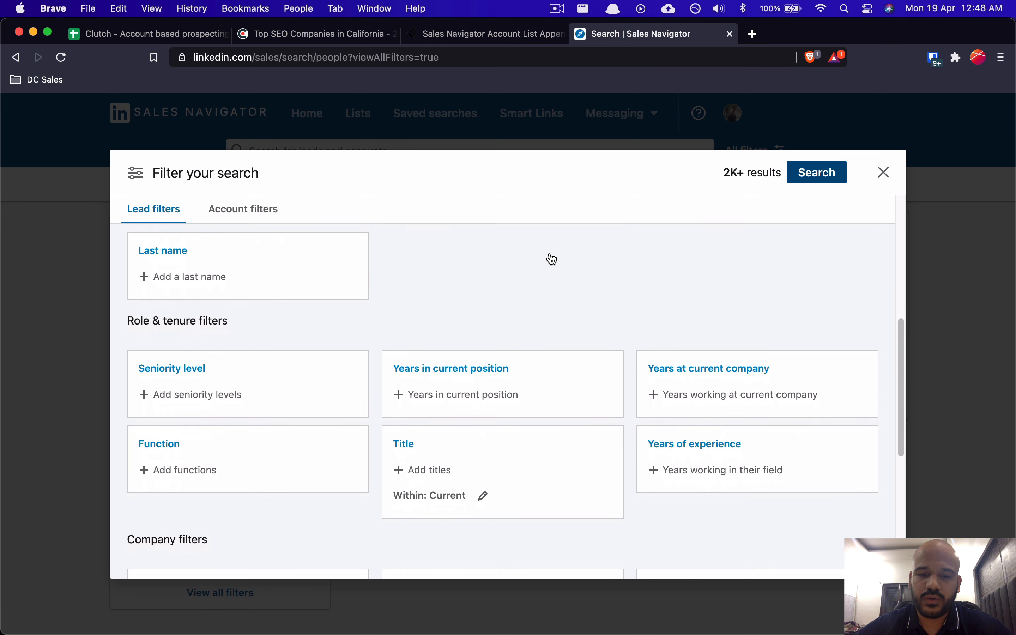
click(437, 453)
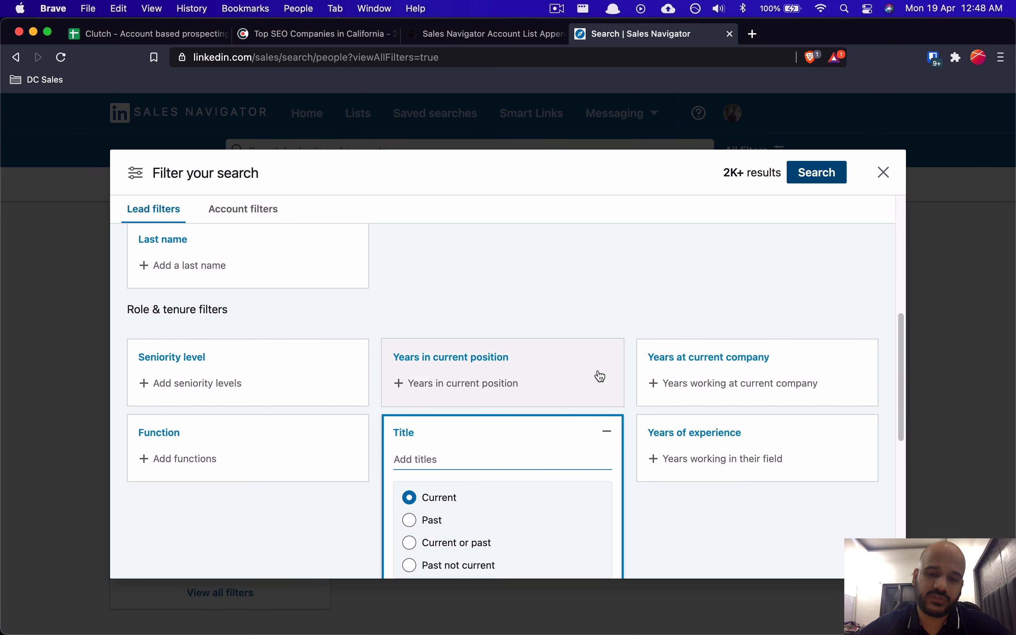
text(founde)
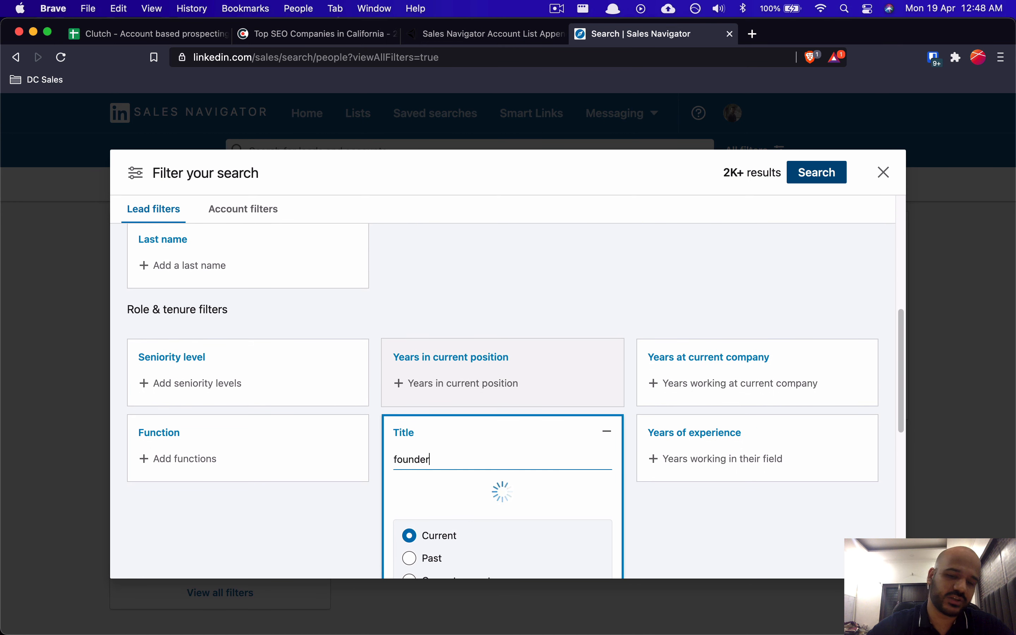
text(r)
key(Return)
click(652, 293)
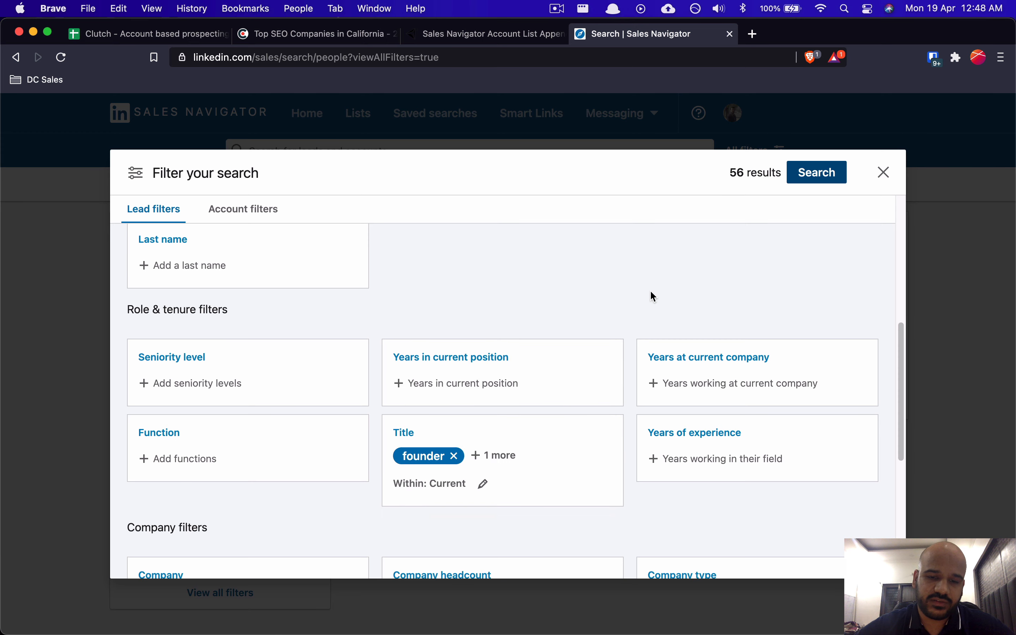
click(808, 173)
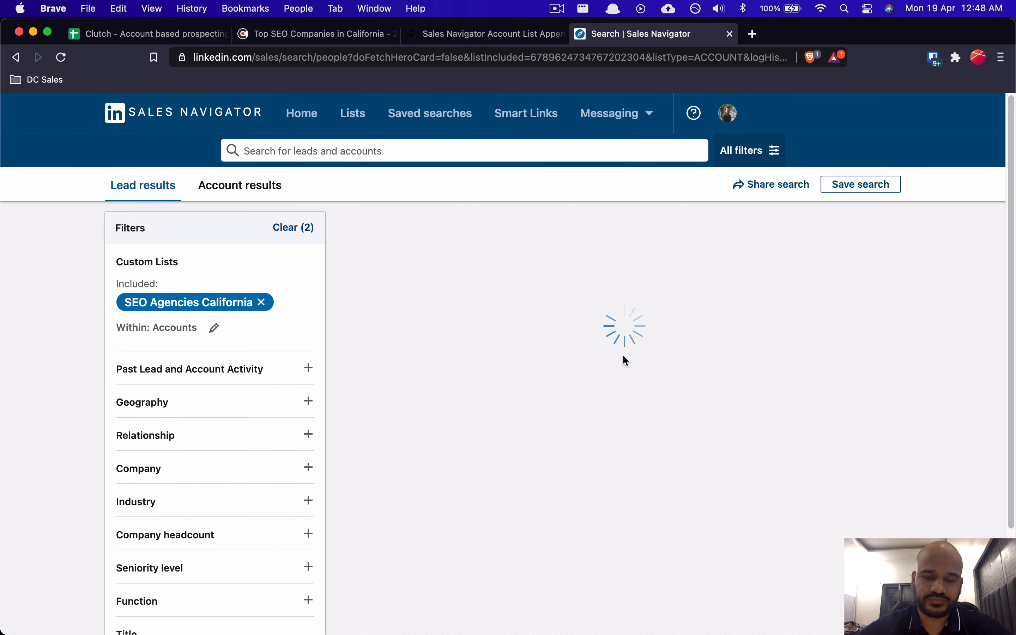
Step: Browse the 56 founder leads, cross-checking them against Clutch's California SEO firms
scroll(457, 394, down, 5)
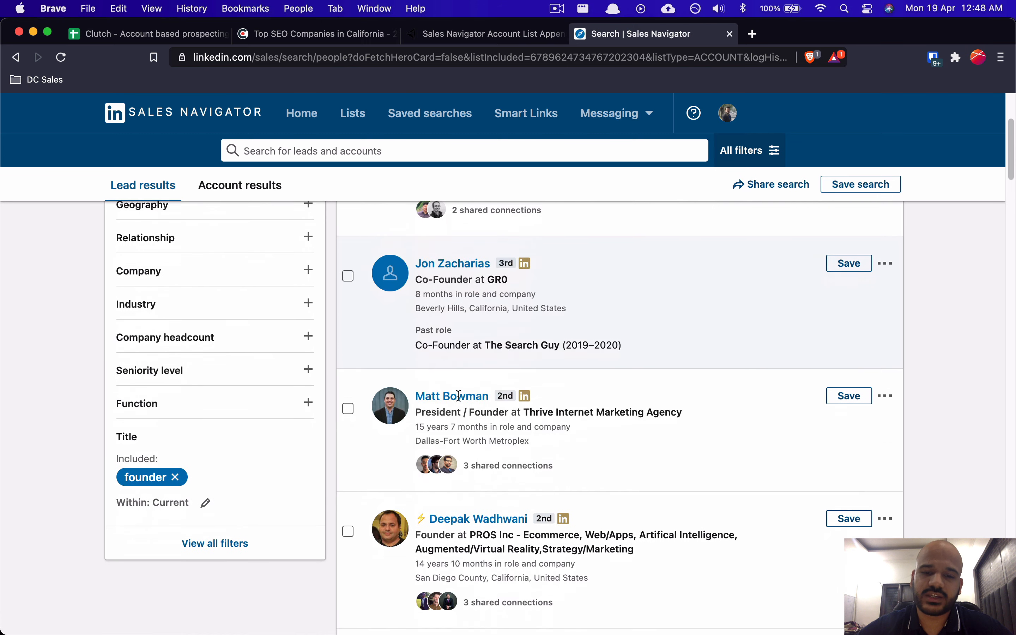
scroll(554, 357, up, 4)
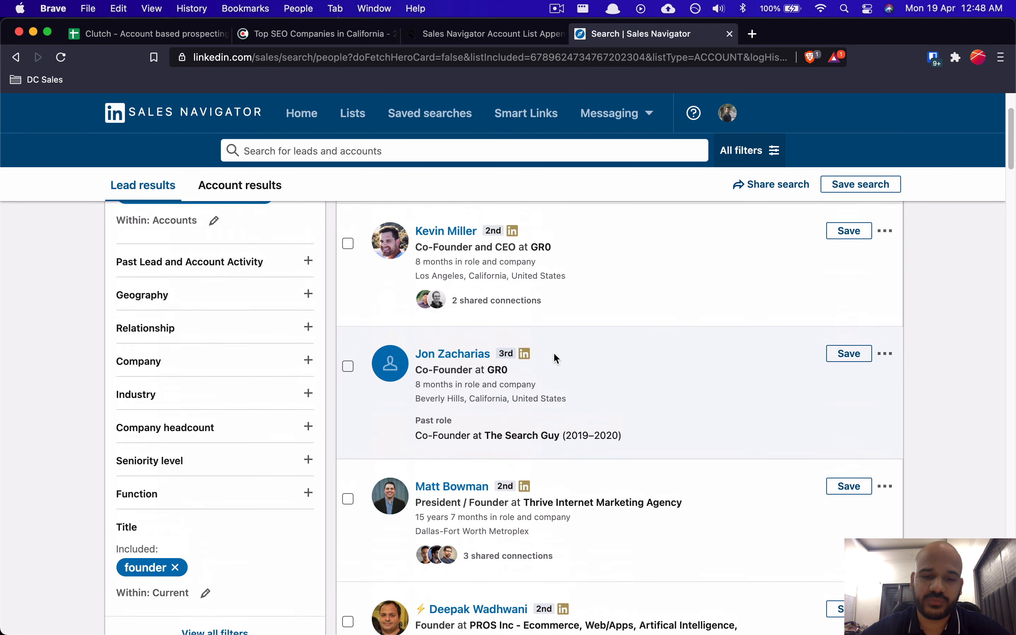
scroll(555, 356, up, 1)
scroll(576, 428, down, 8)
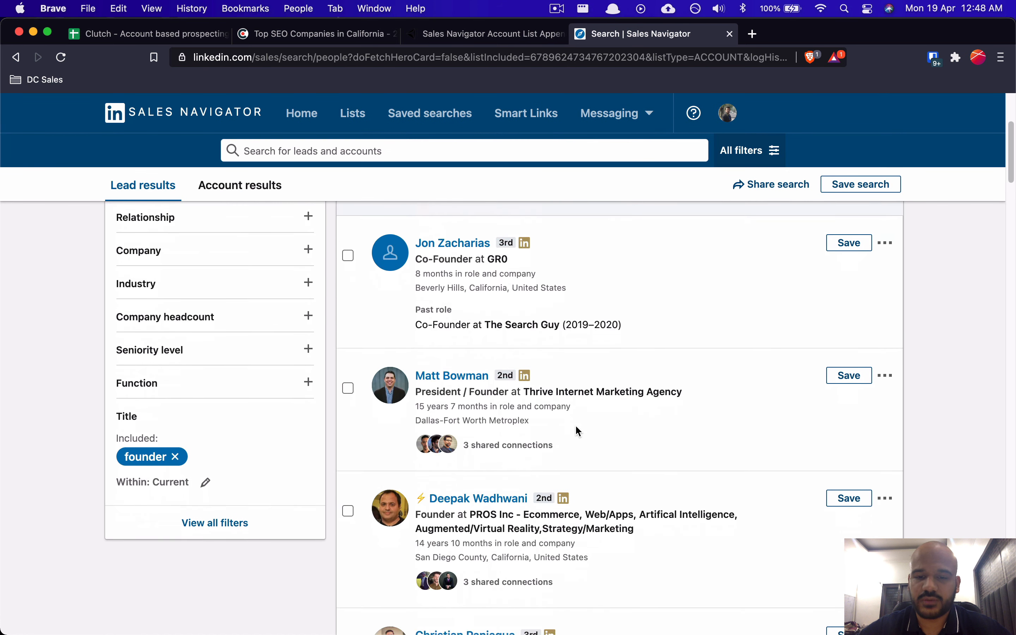
click(326, 35)
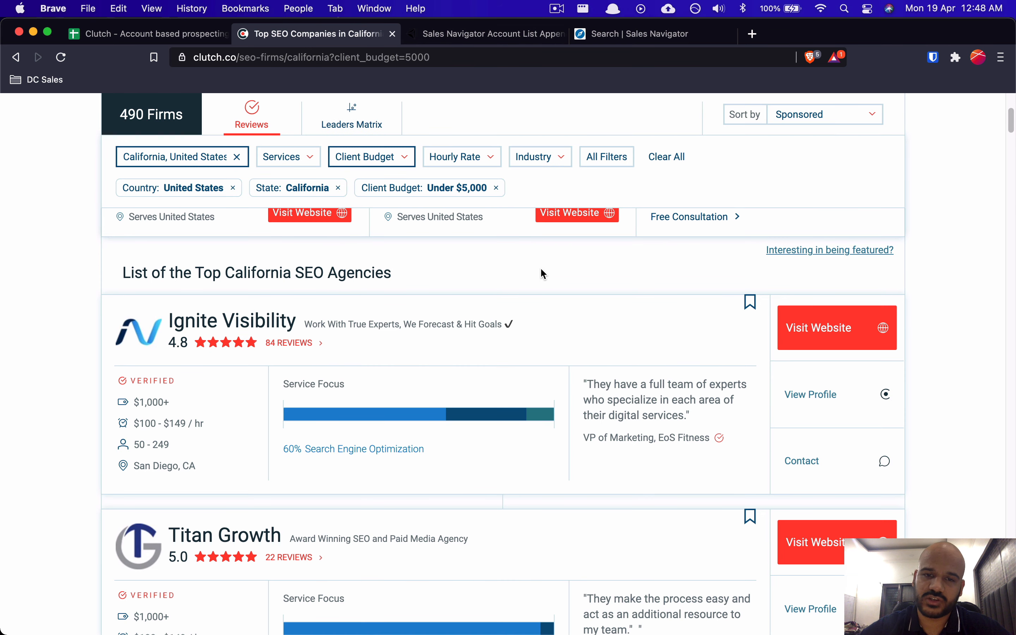
click(626, 34)
scroll(417, 404, down, 10)
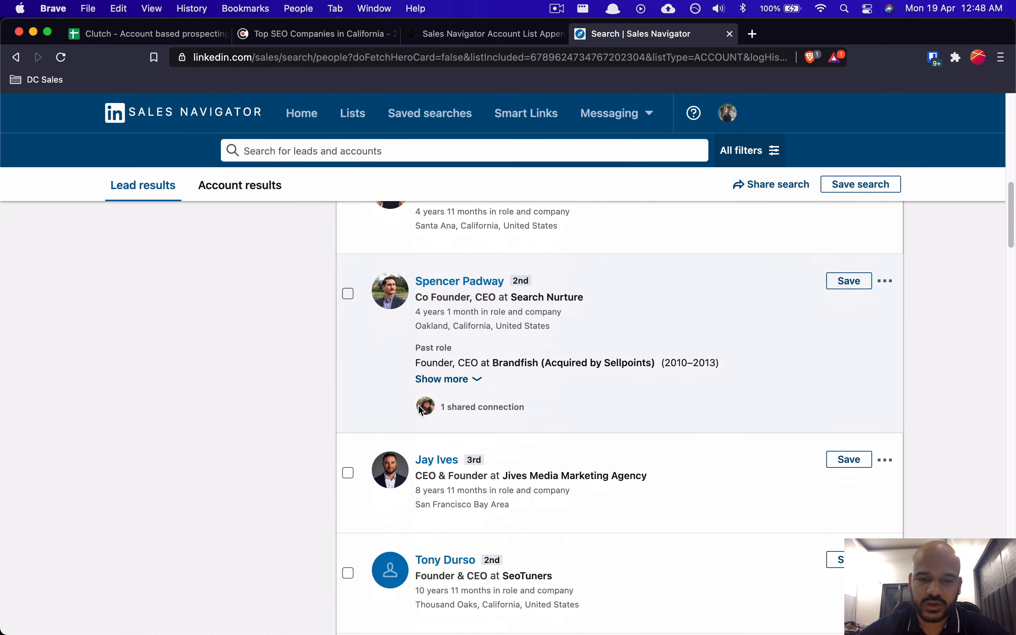
scroll(533, 353, up, 8)
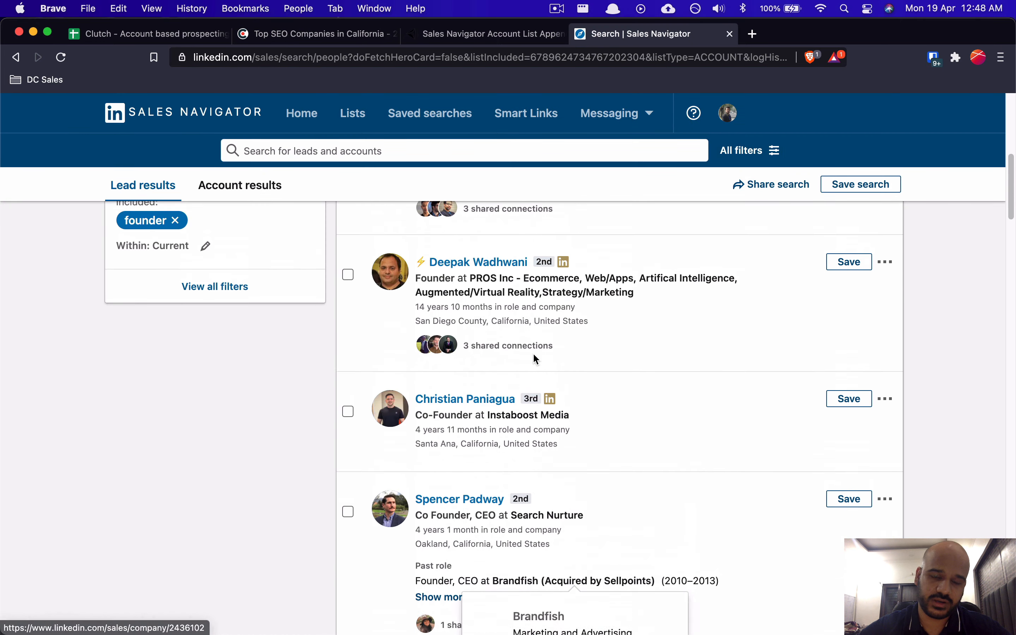
scroll(535, 359, up, 6)
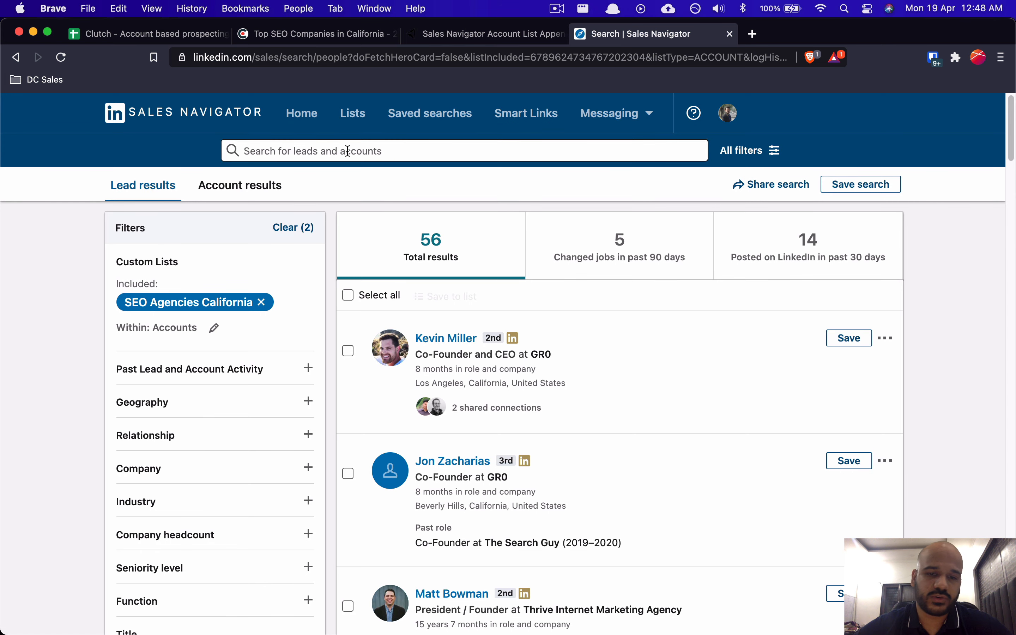
key(super+Tab)
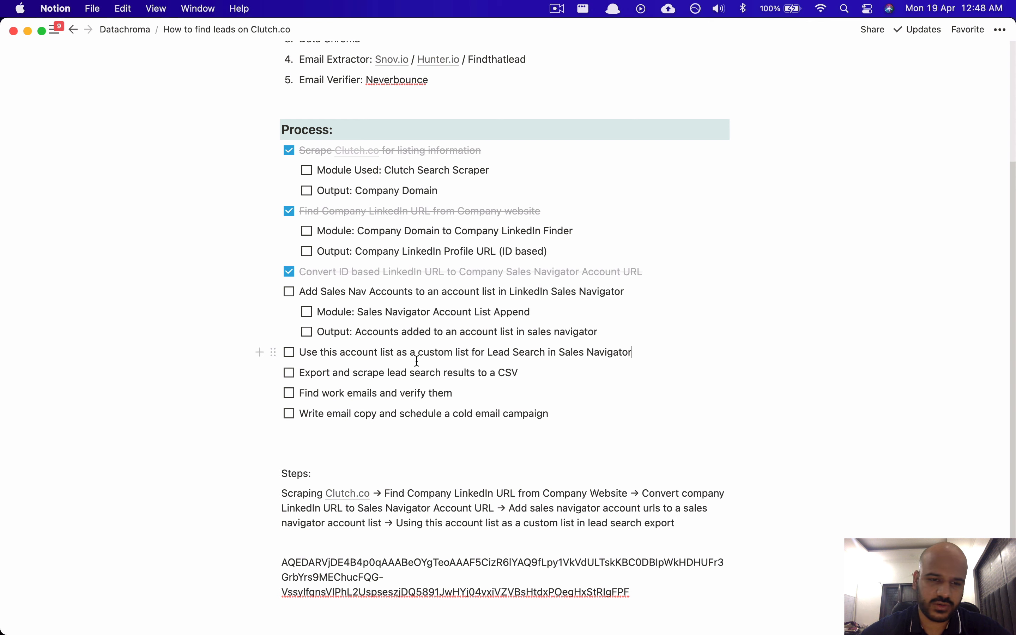
Step: Check off 'Use this account list as a custom list for Lead Search in Sales Navigator'
drag(358, 358, 379, 357)
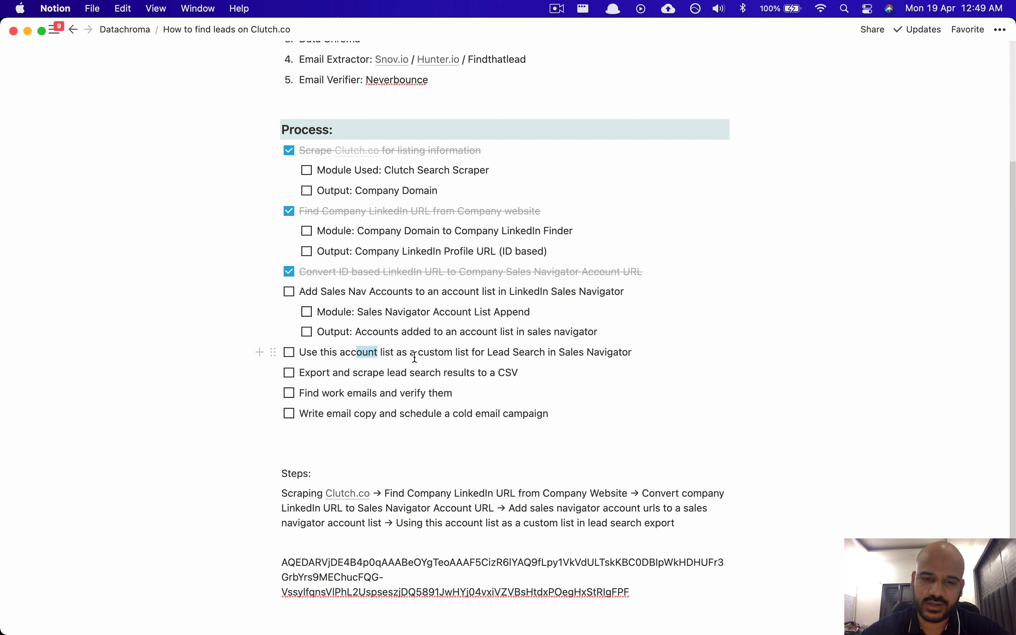
click(452, 356)
click(289, 353)
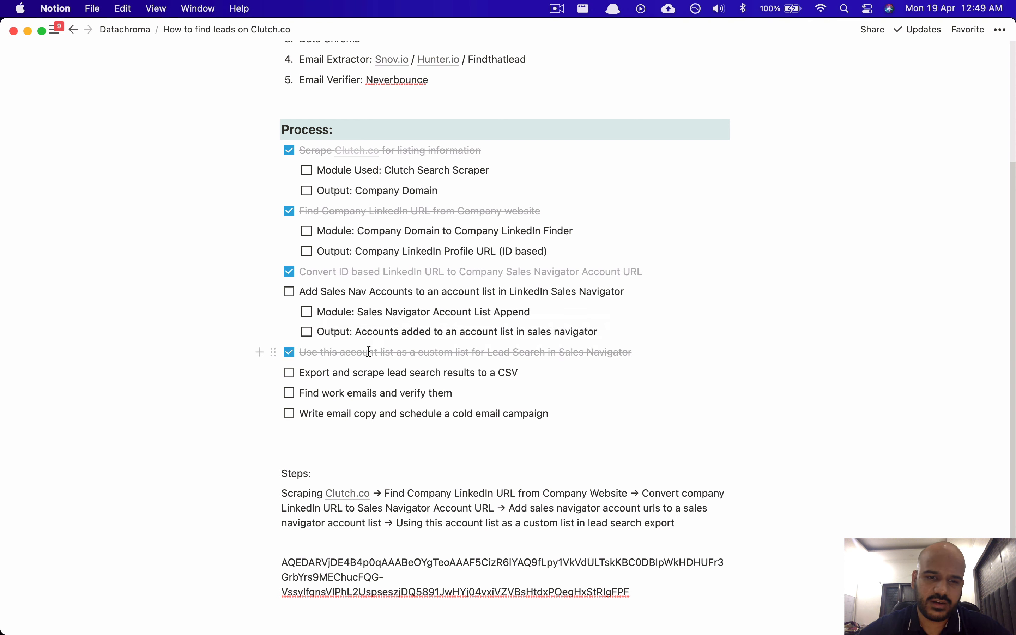
drag(307, 375, 373, 373)
click(478, 368)
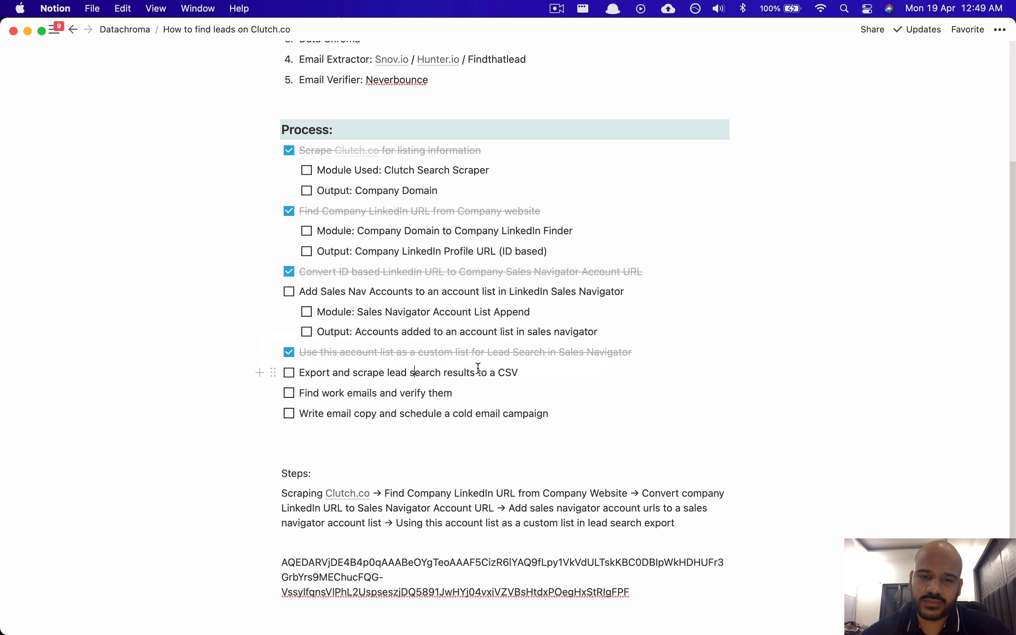
key(super+Tab)
Step: Scroll through the 56 Sales Navigator founder leads, then bring up Data Chroma's platforms list
scroll(445, 405, down, 10)
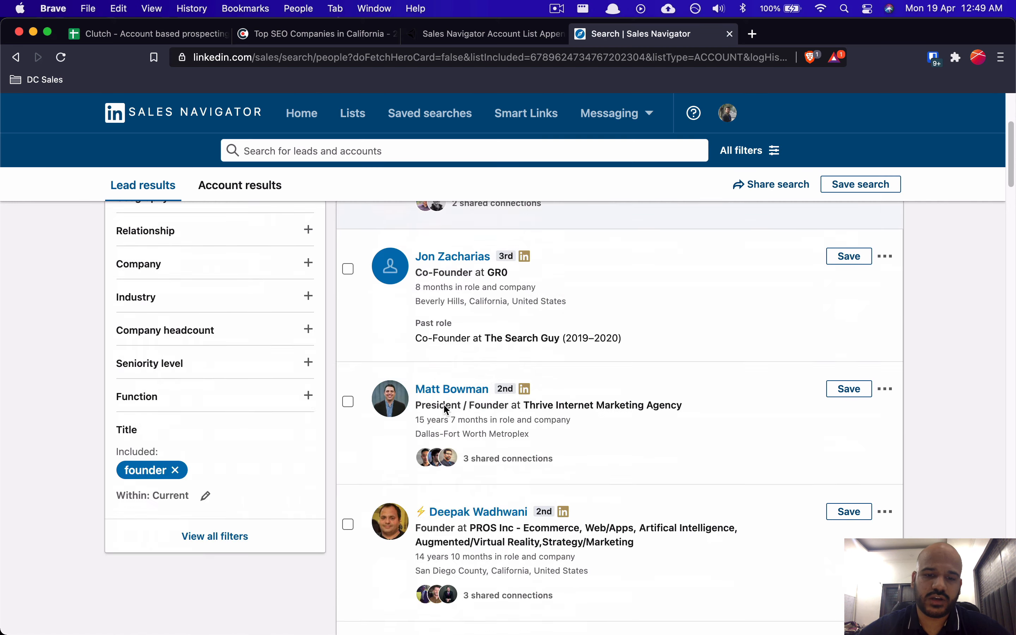
scroll(446, 410, down, 8)
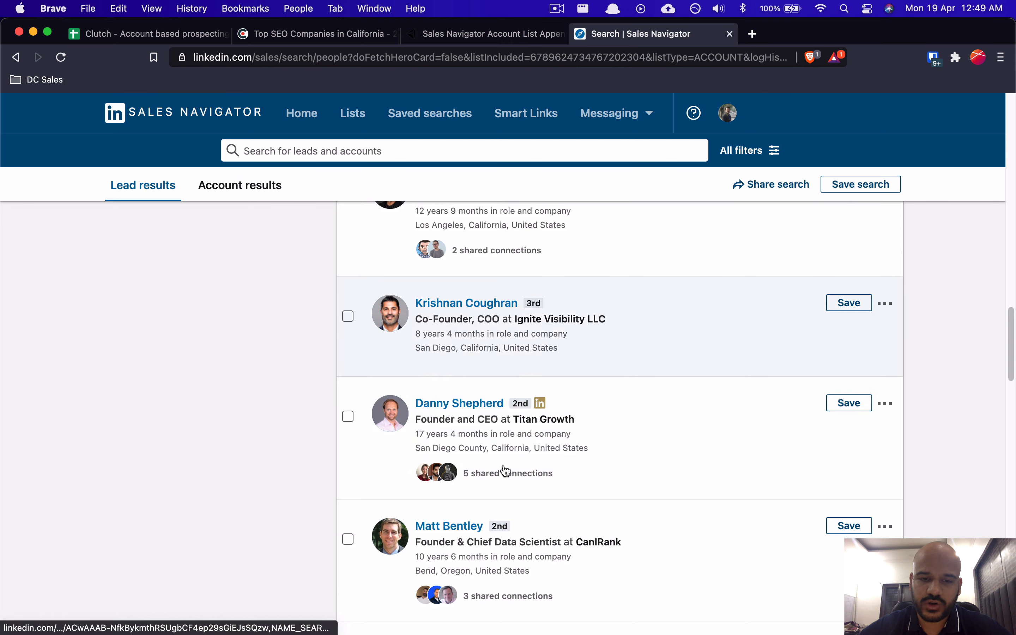
scroll(475, 378, up, 20)
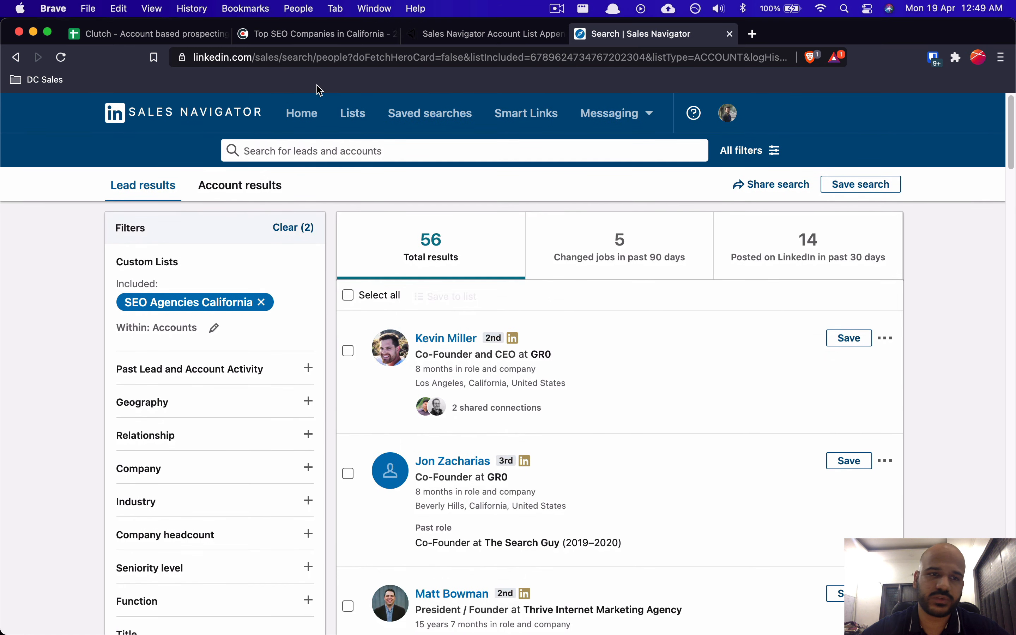
click(487, 33)
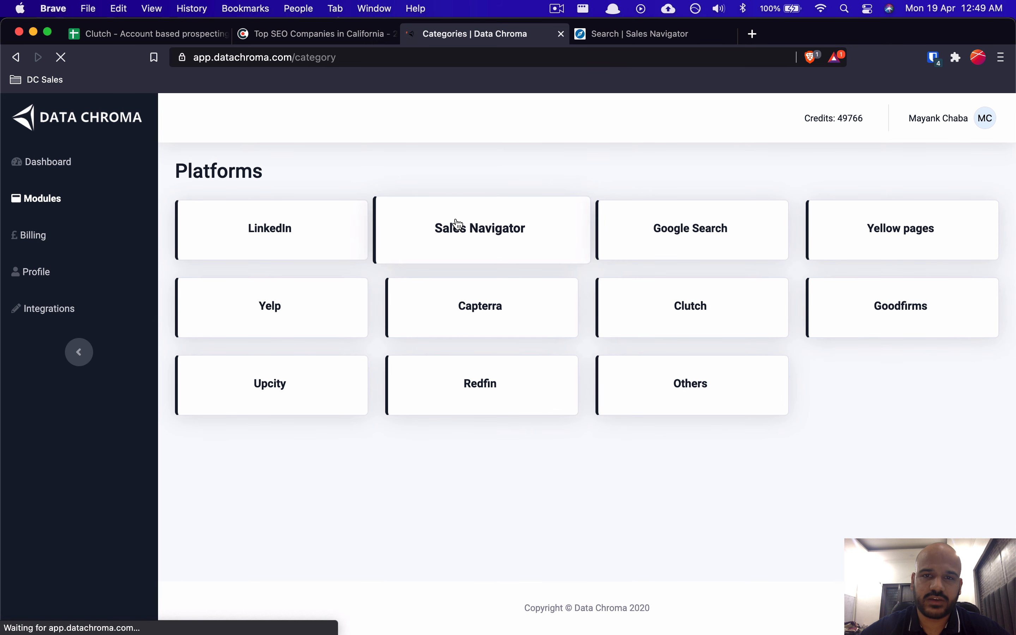
Step: Open the documentation for Data Chroma's Sales Navigator Lead Search Query Export module
click(458, 225)
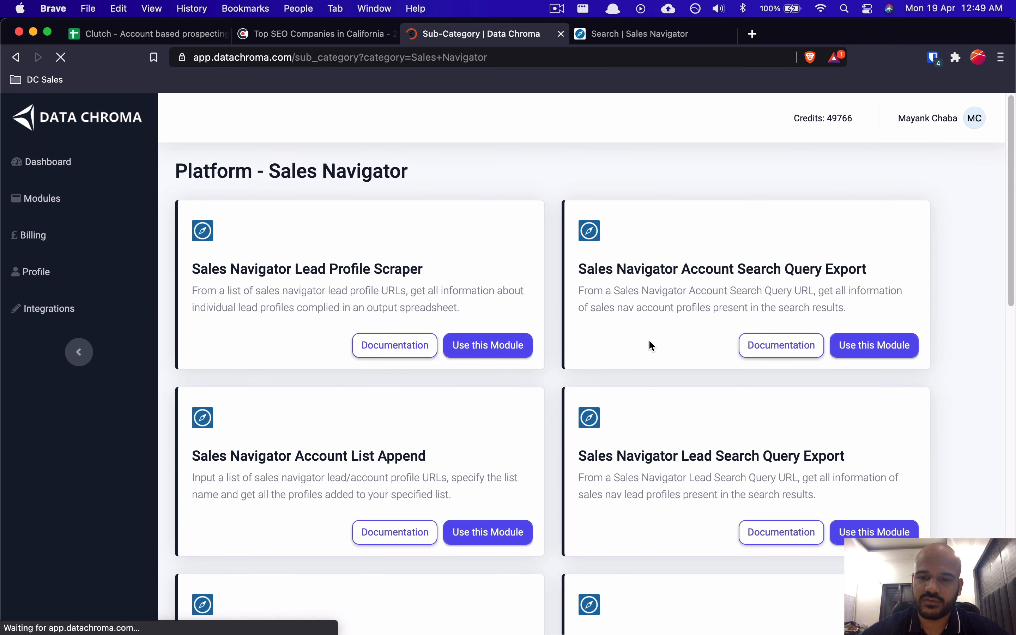
drag(617, 455, 799, 454)
click(819, 455)
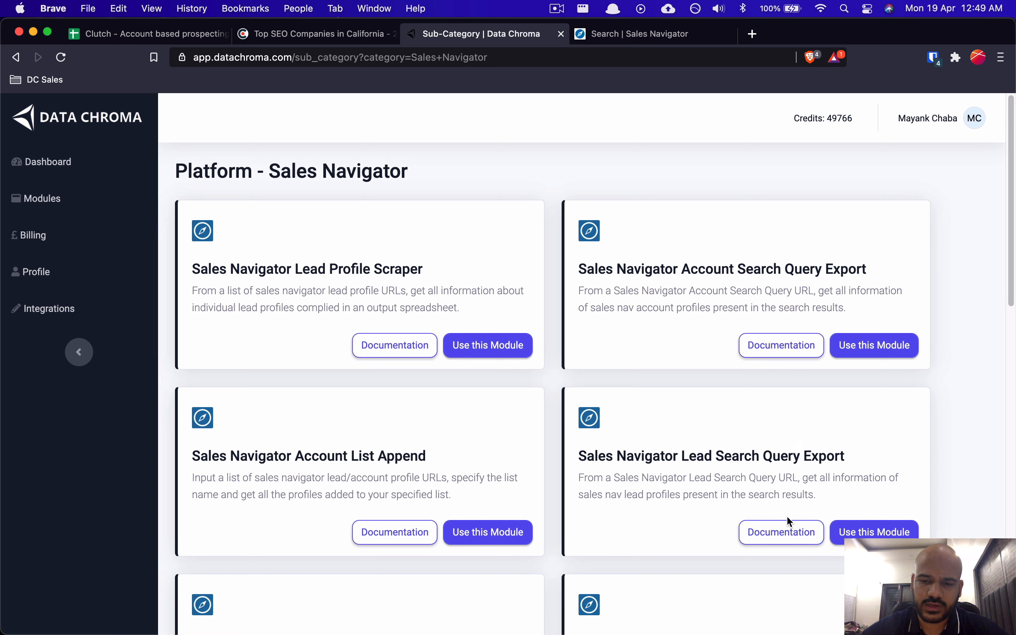
click(781, 532)
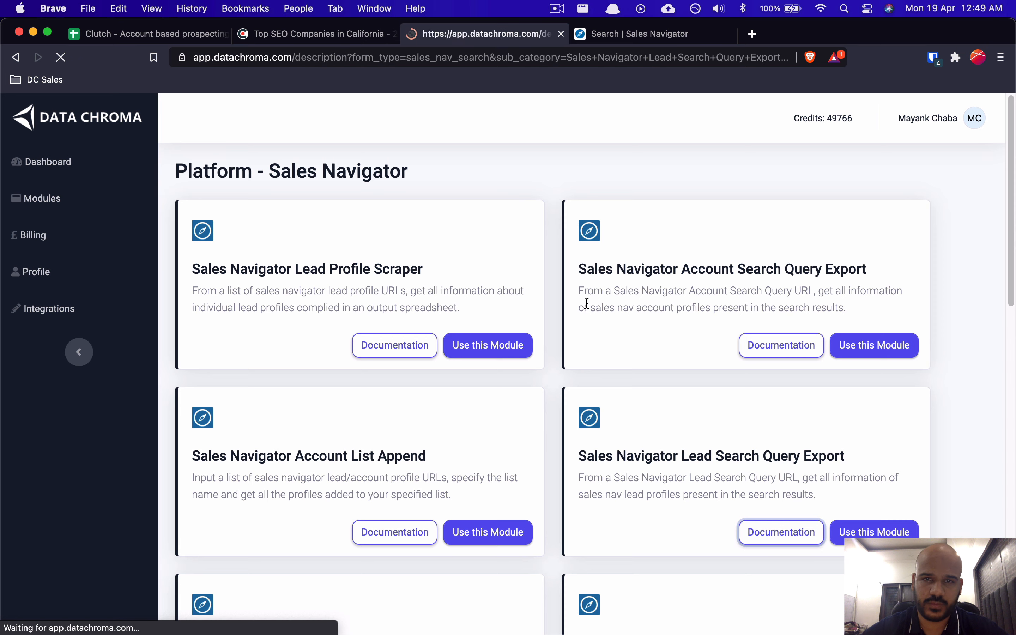
Step: Review the module's required inputs and output fields, then return to the Sales Navigator leads
scroll(369, 431, down, 7)
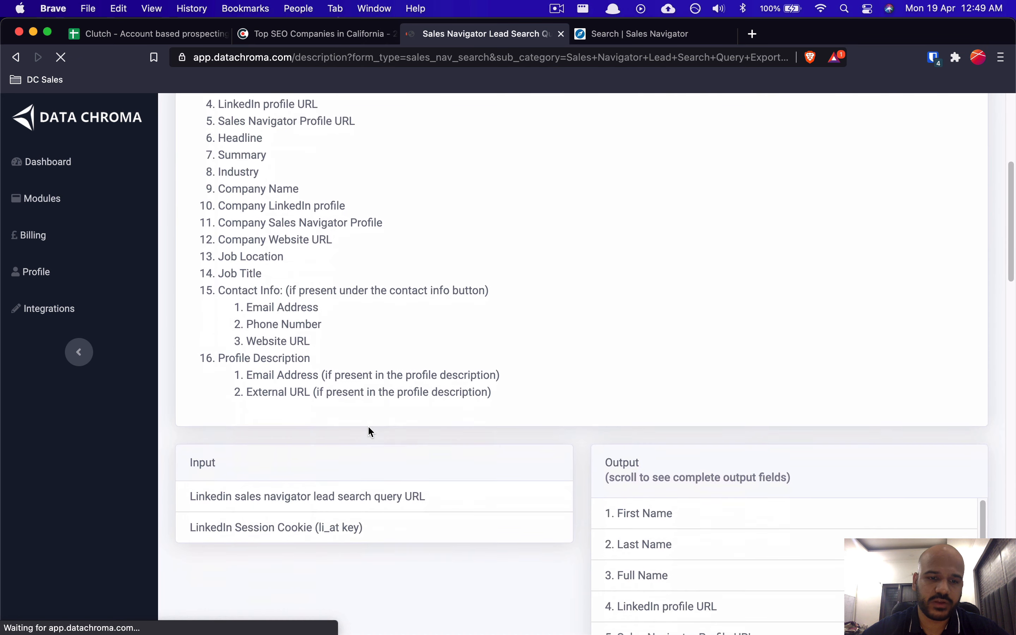
scroll(370, 431, up, 4)
scroll(298, 331, down, 15)
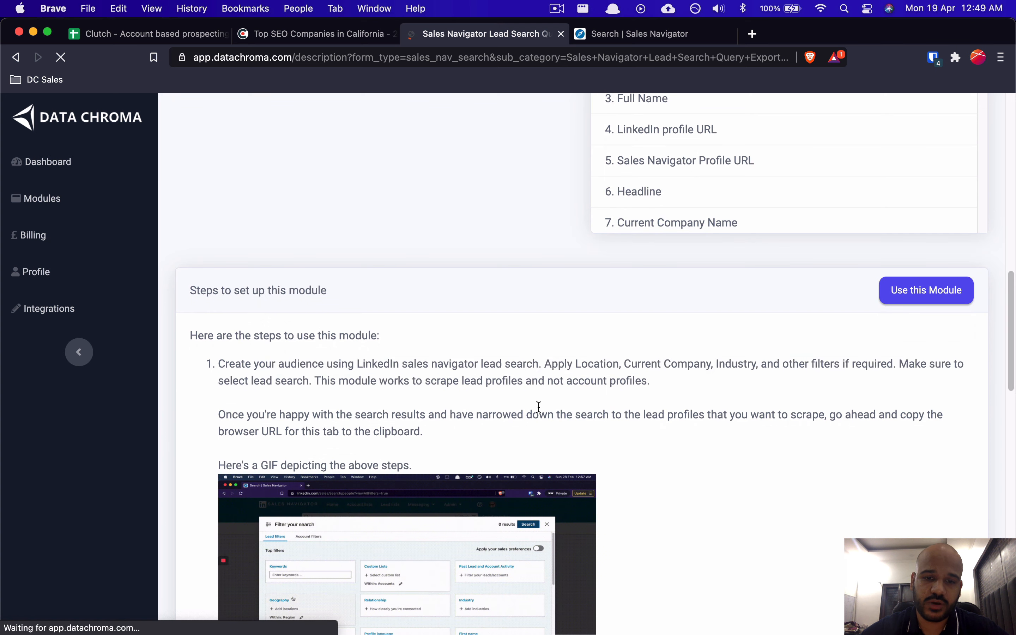
scroll(537, 408, up, 5)
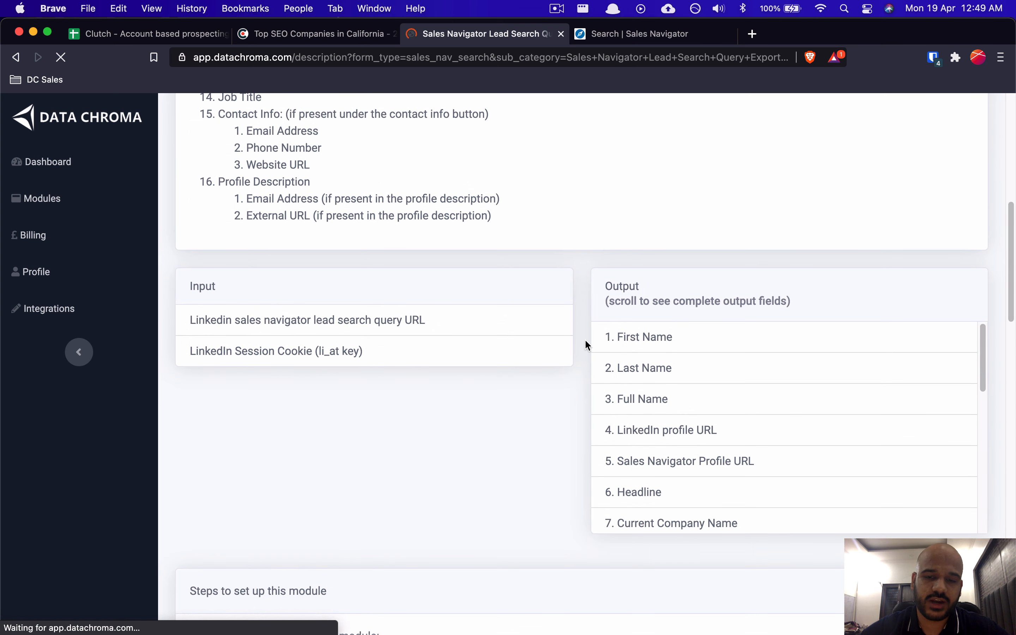
drag(606, 335, 636, 418)
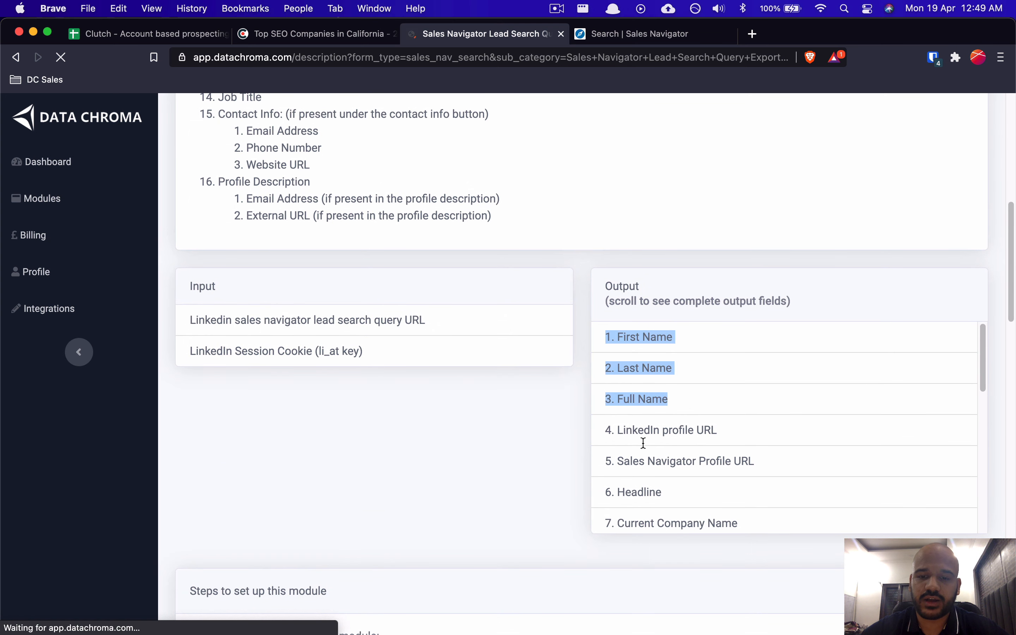
click(651, 463)
scroll(722, 496, down, 1)
scroll(725, 500, down, 2)
scroll(725, 500, up, 3)
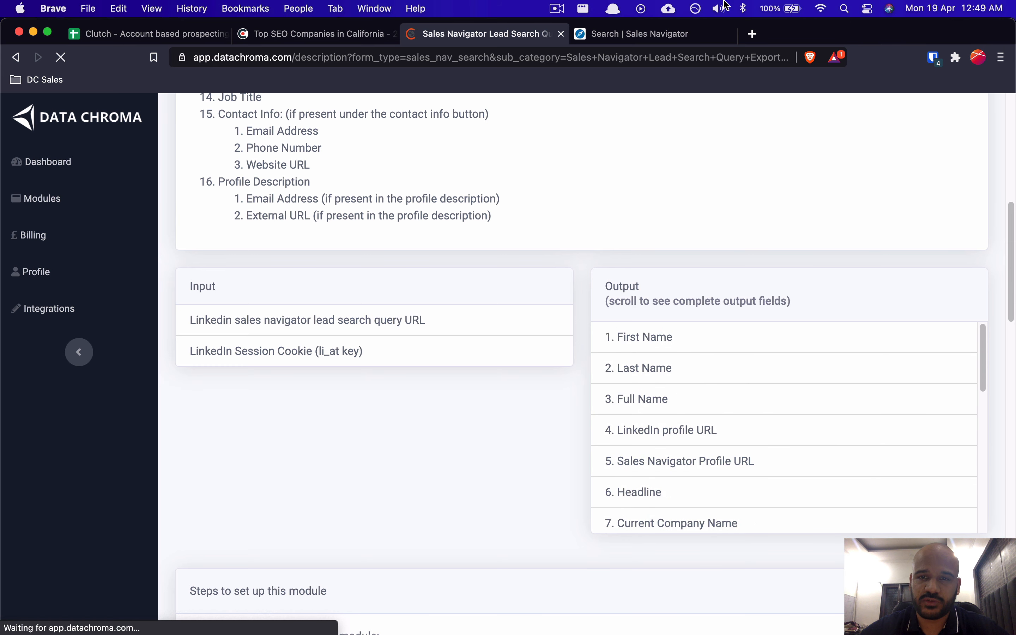
click(634, 34)
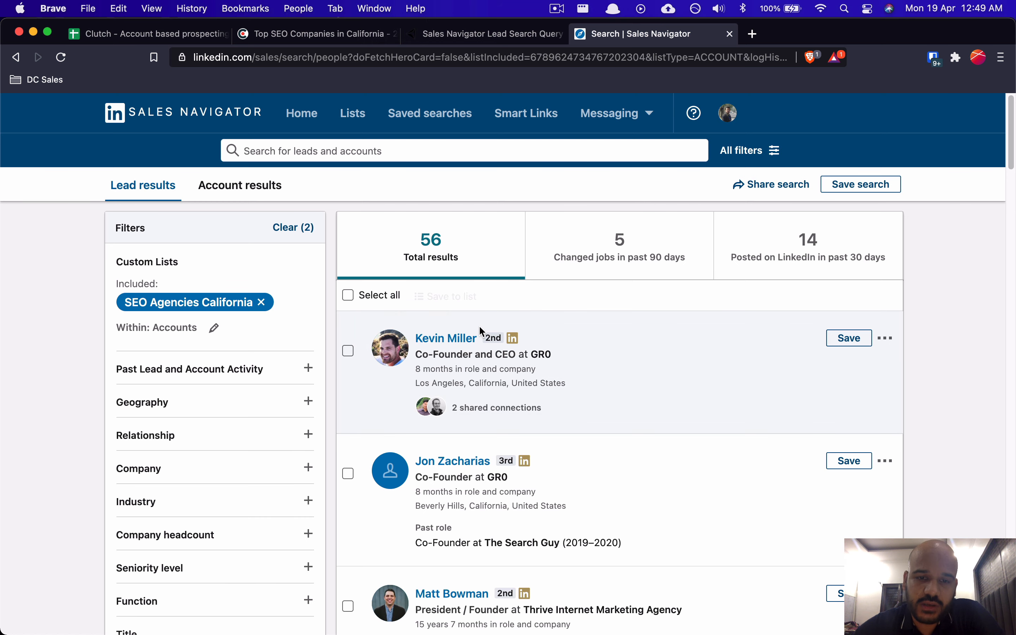
Step: Look over the 56 founder leads again, then go back to the Lead Search Query Export documentation
scroll(526, 321, down, 3)
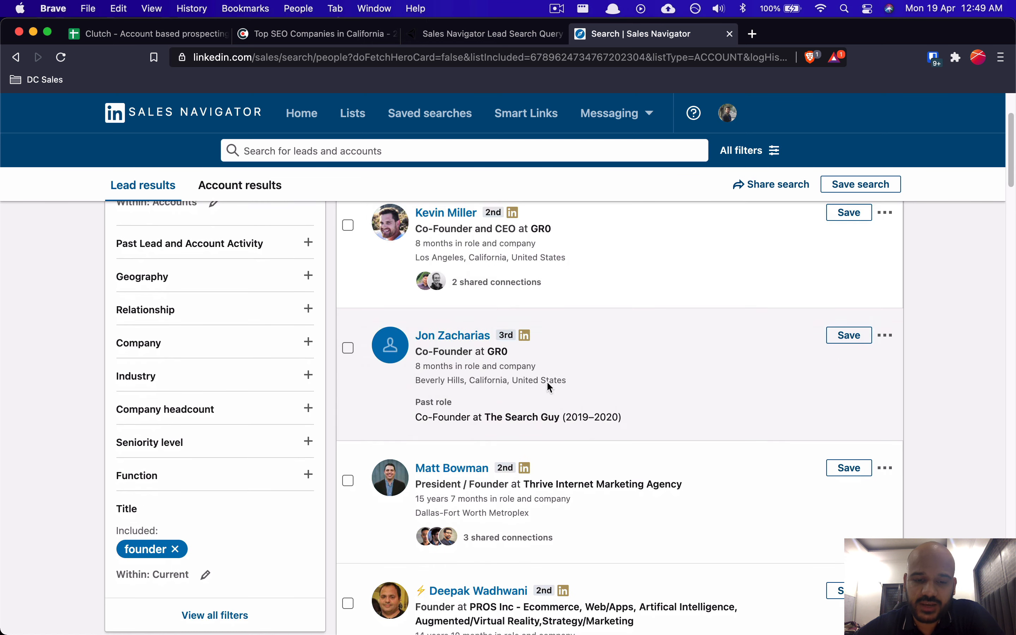
scroll(583, 385, up, 3)
scroll(583, 385, down, 2)
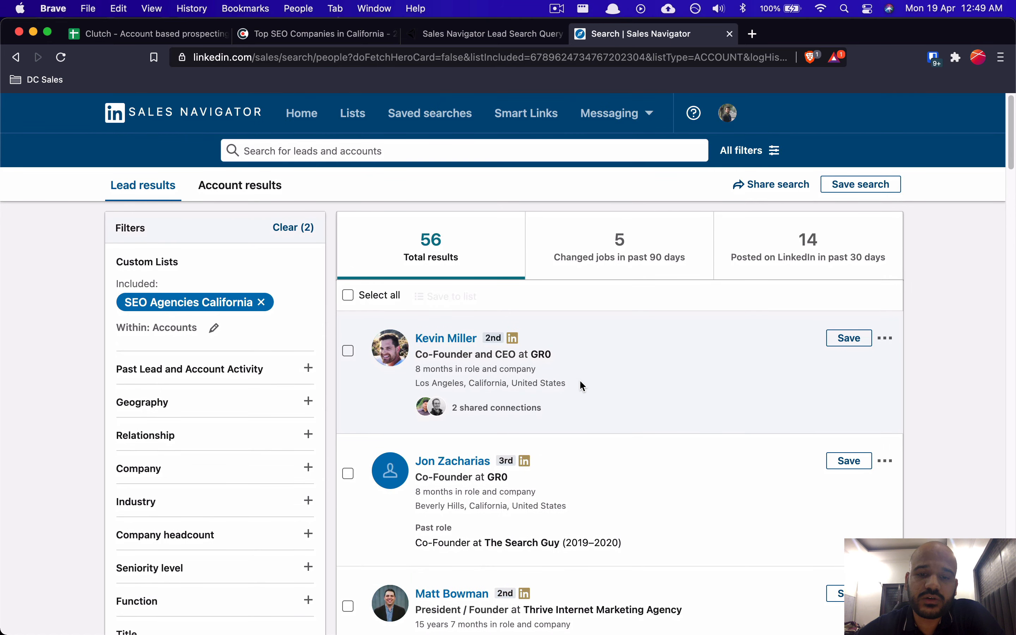
scroll(580, 381, down, 10)
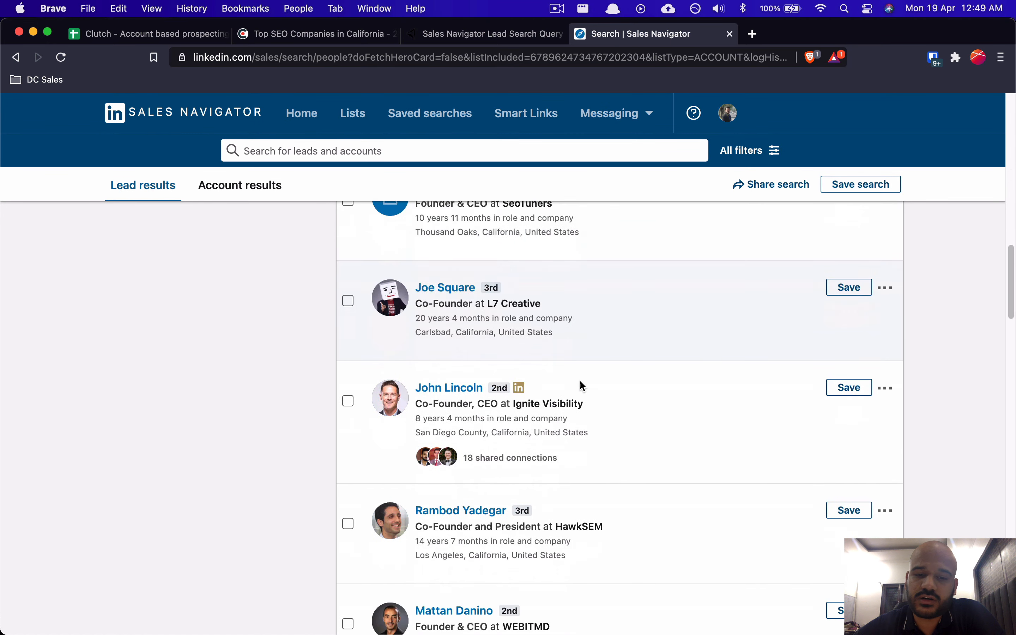
scroll(581, 385, up, 3)
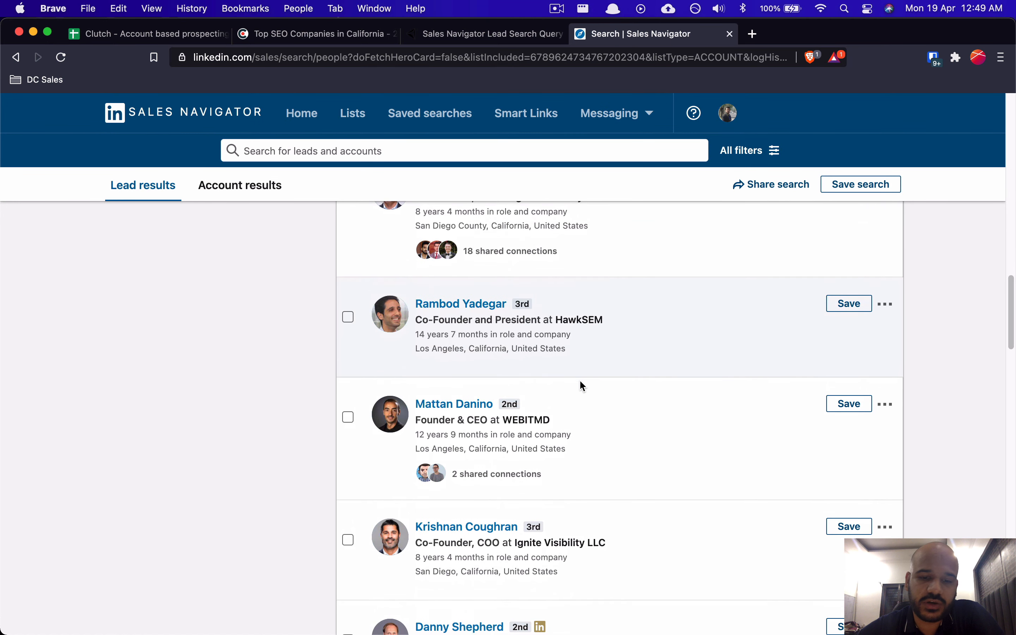
scroll(581, 385, up, 8)
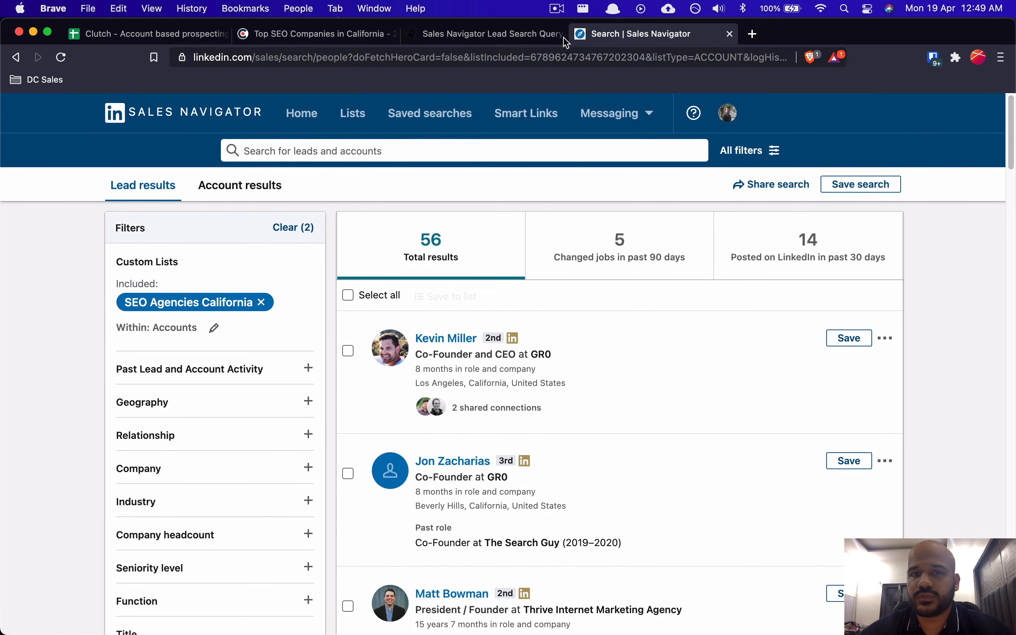
click(486, 35)
scroll(458, 209, up, 10)
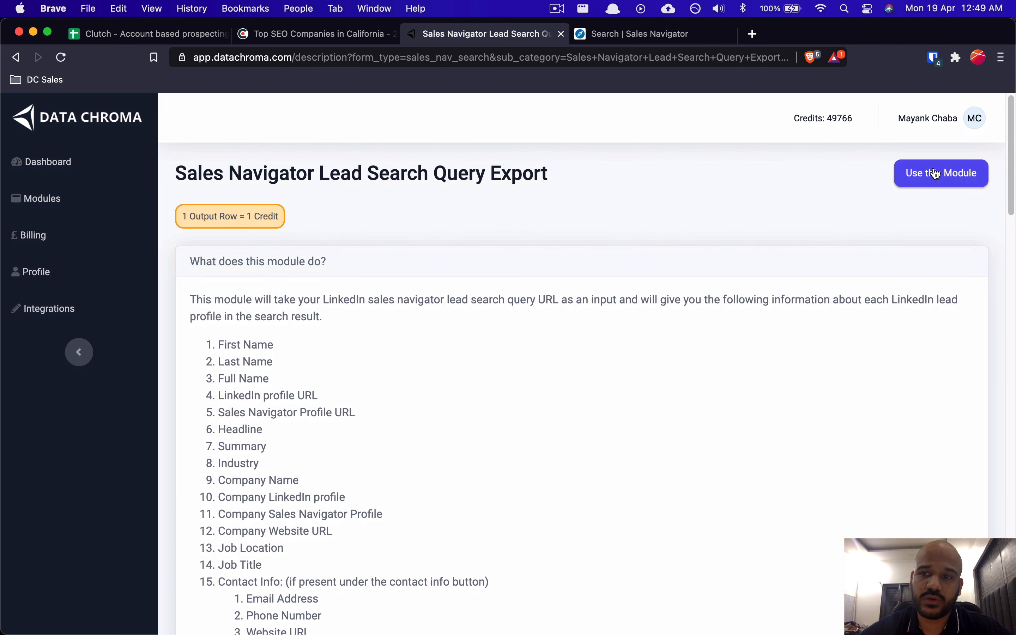
Step: Set up the module and name it 'SEO Agencies California - Founder Lead Search Export'
click(937, 174)
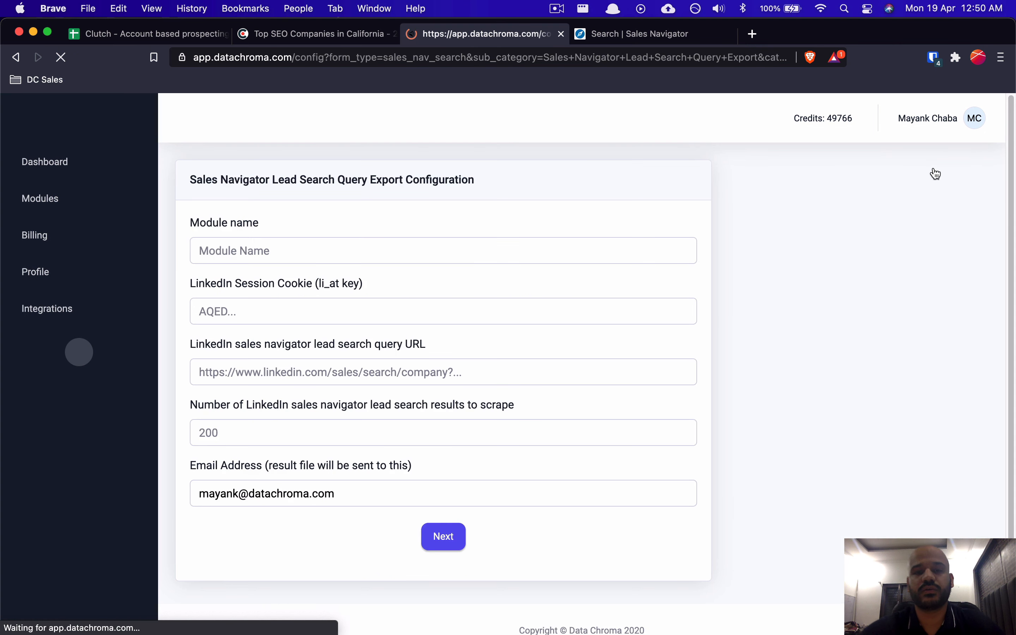
click(257, 241)
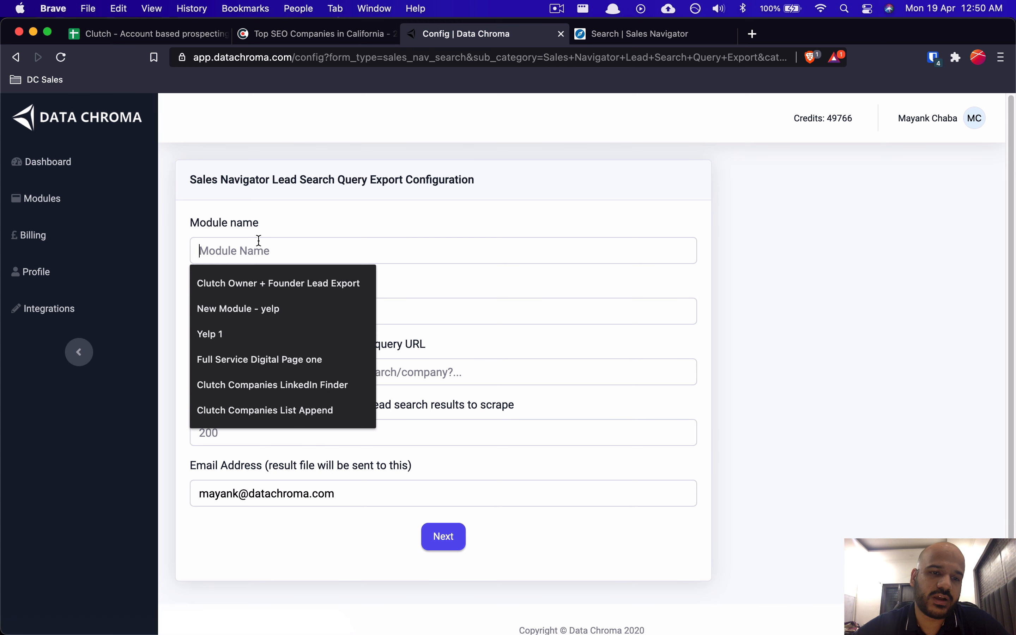
click(290, 247)
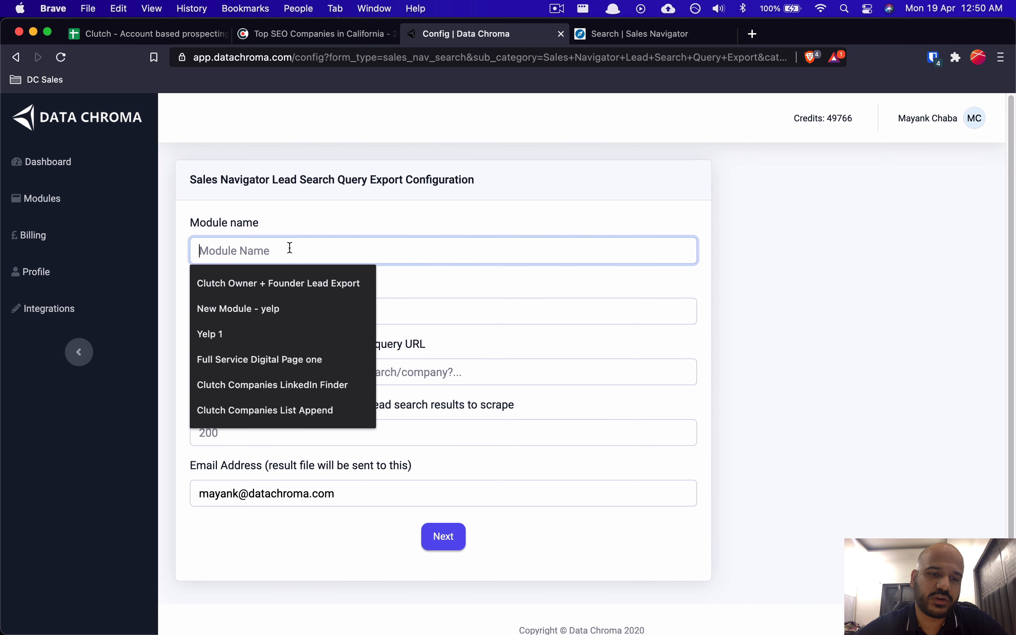
text(SEO Age)
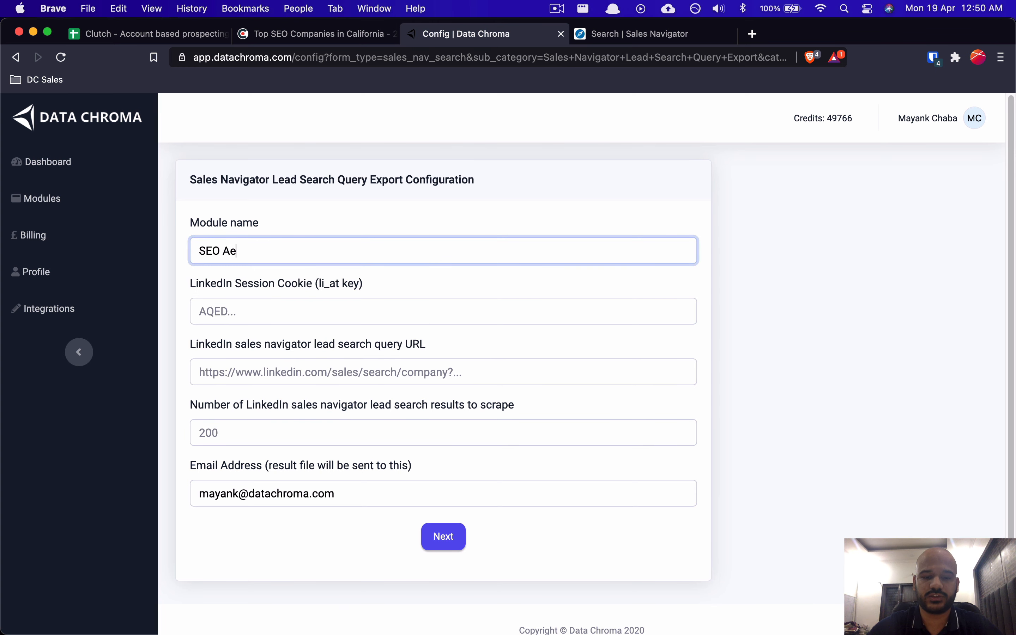
text(ncies ca)
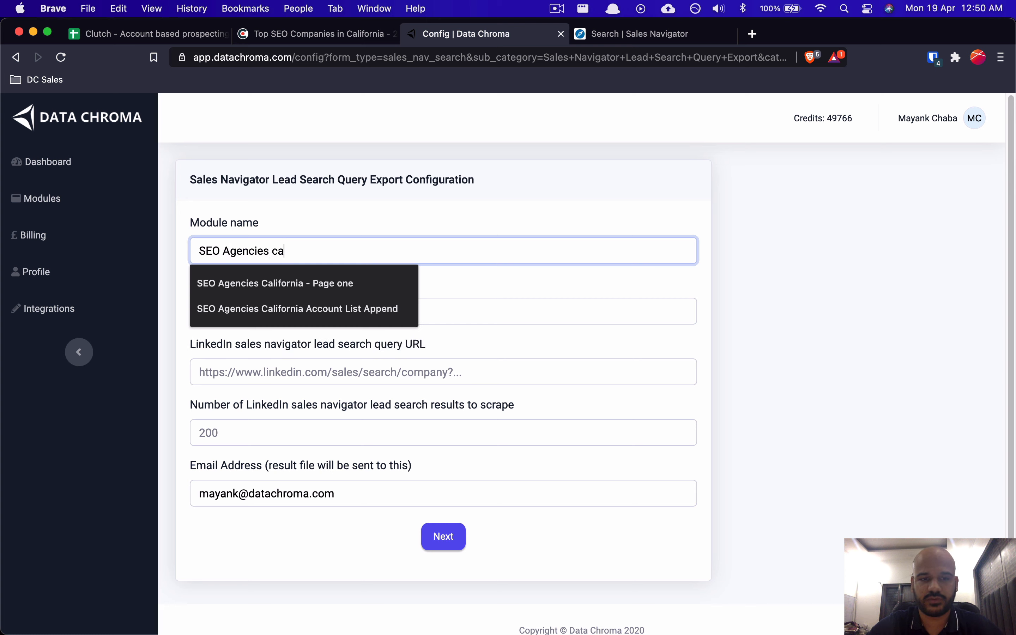
key(BackSpace)
key(BackSpace)
text(California)
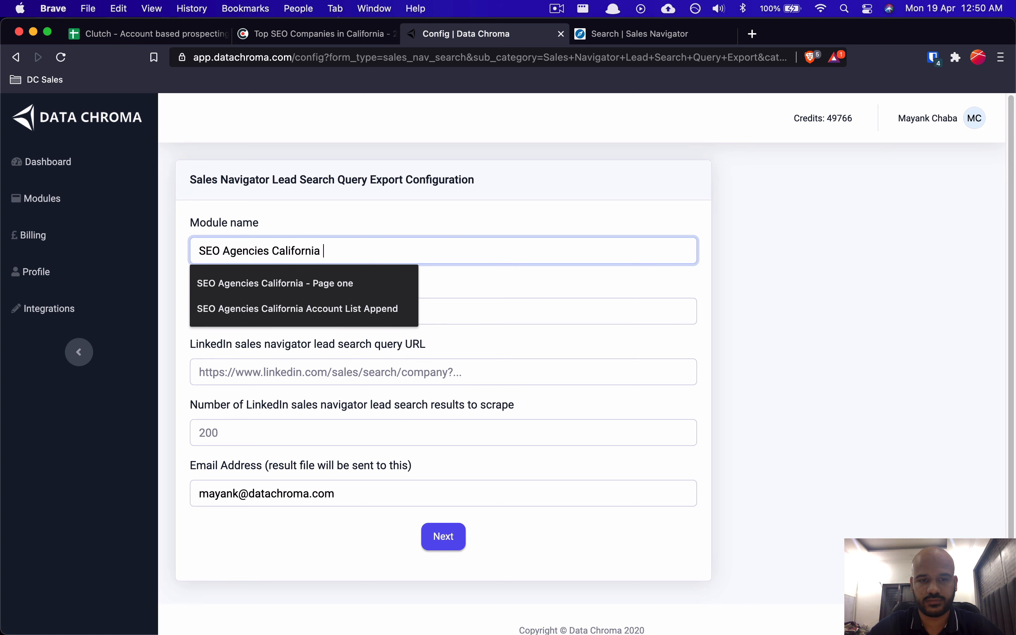
text( - Founder Lead Search Export)
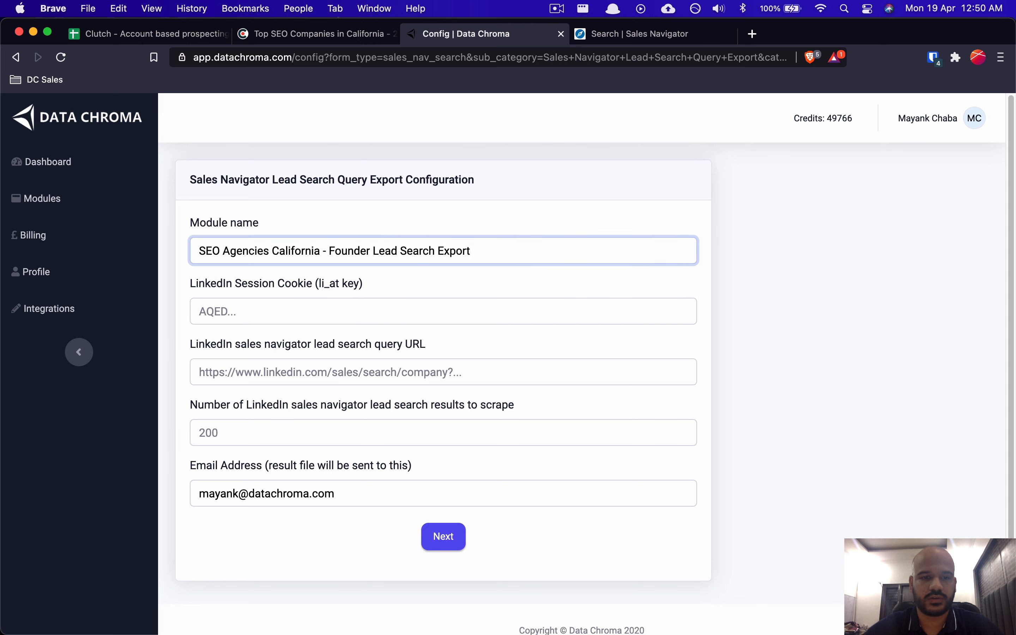
key(Tab)
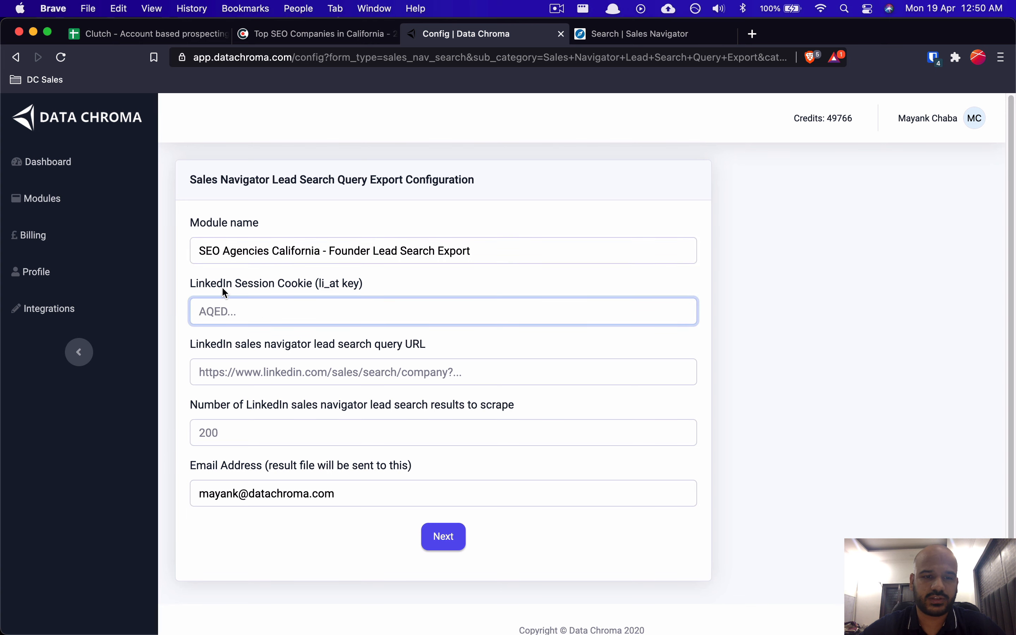
key(super+Tab)
Step: Copy the saved LinkedIn session cookie from Notion into the export form's session cookie field
scroll(359, 542, down, 1)
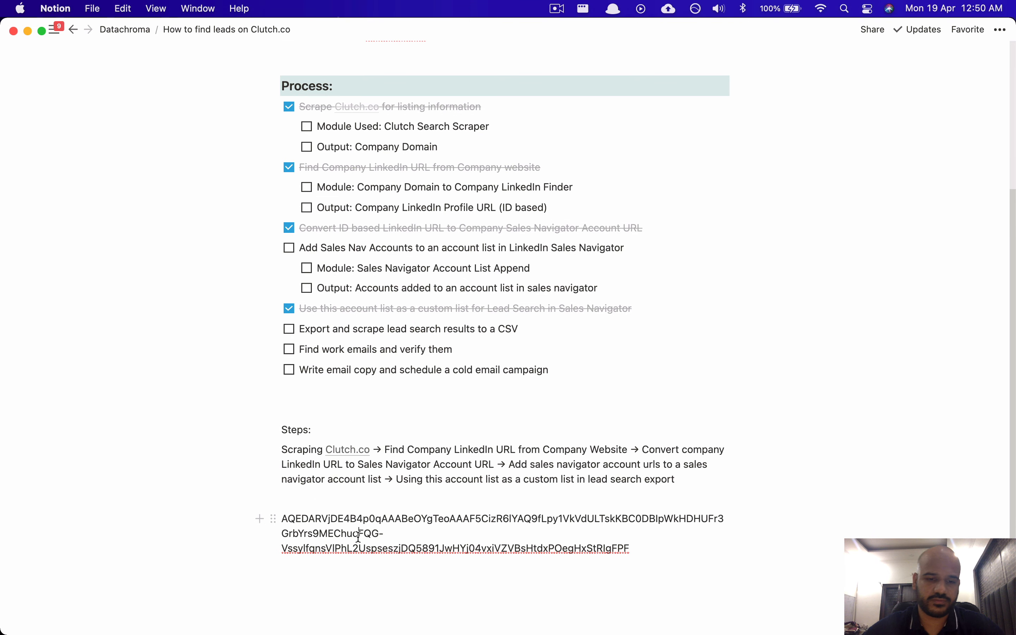
key(super+a)
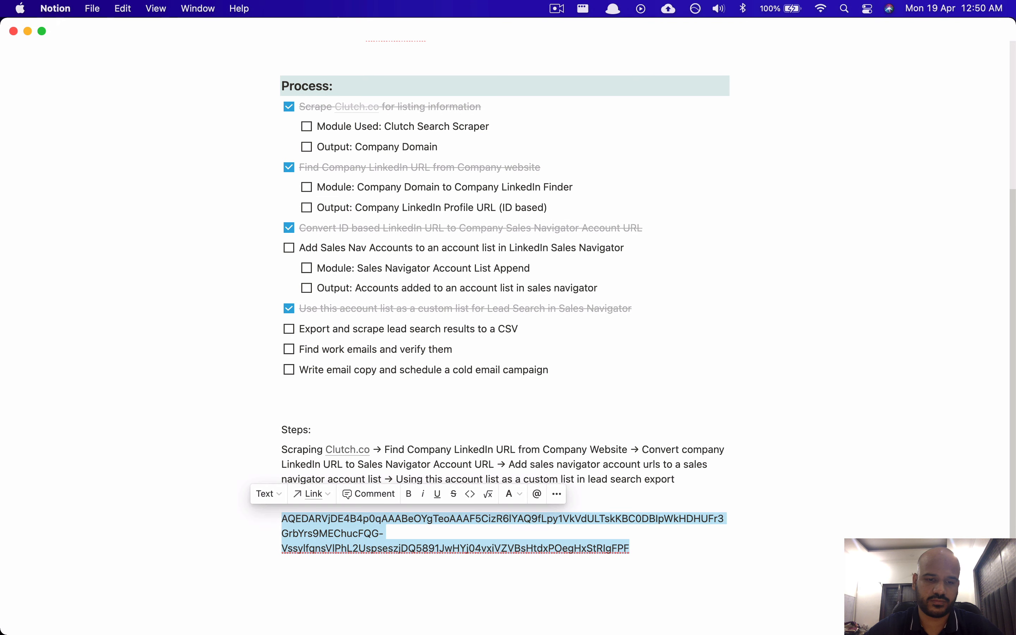
key(super+c)
key(super+Tab)
key(super+v)
key(Tab)
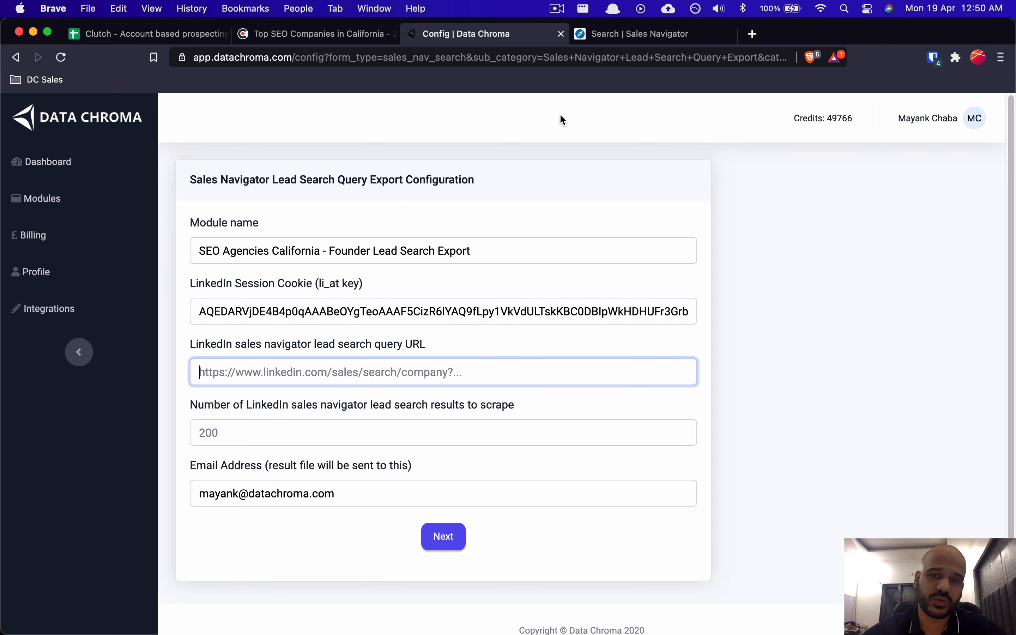
click(638, 34)
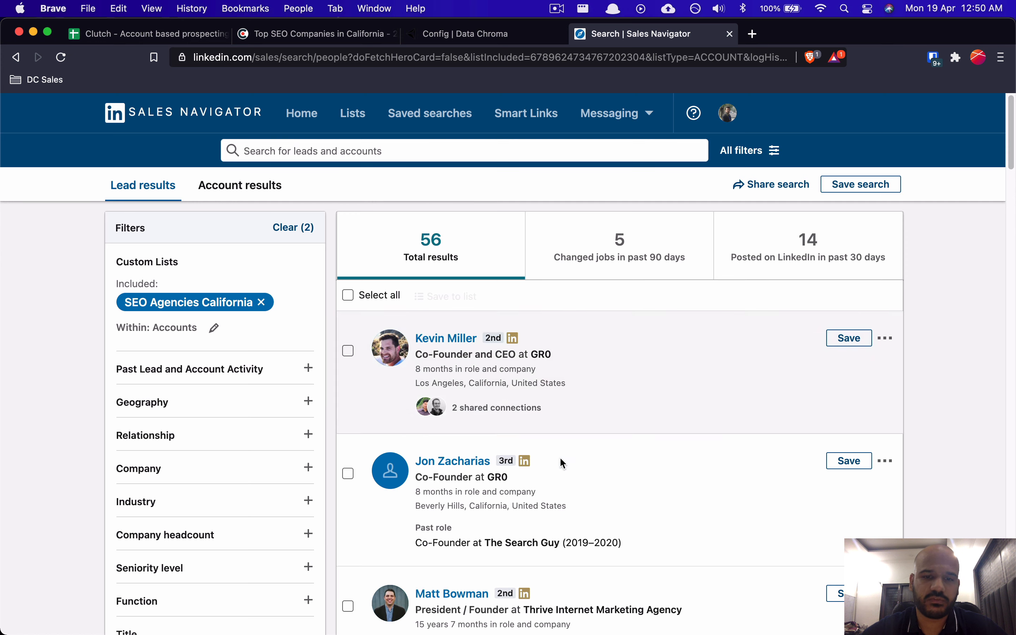
Step: Confirm the search uses the SEO Agencies California account list and founder-title filters, with 56 results
scroll(483, 315, down, 2)
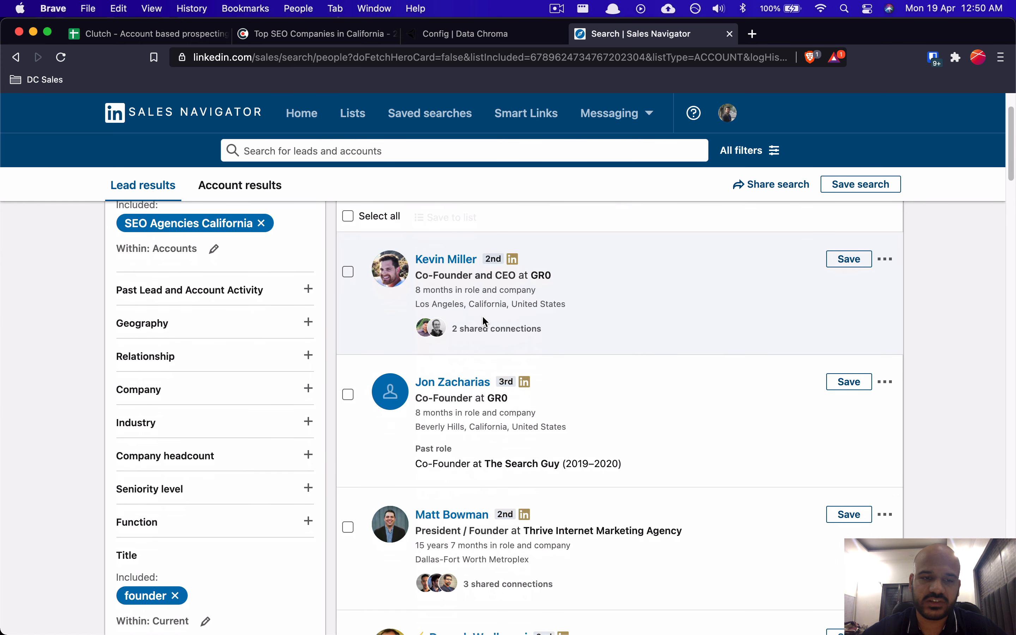
scroll(483, 317, up, 2)
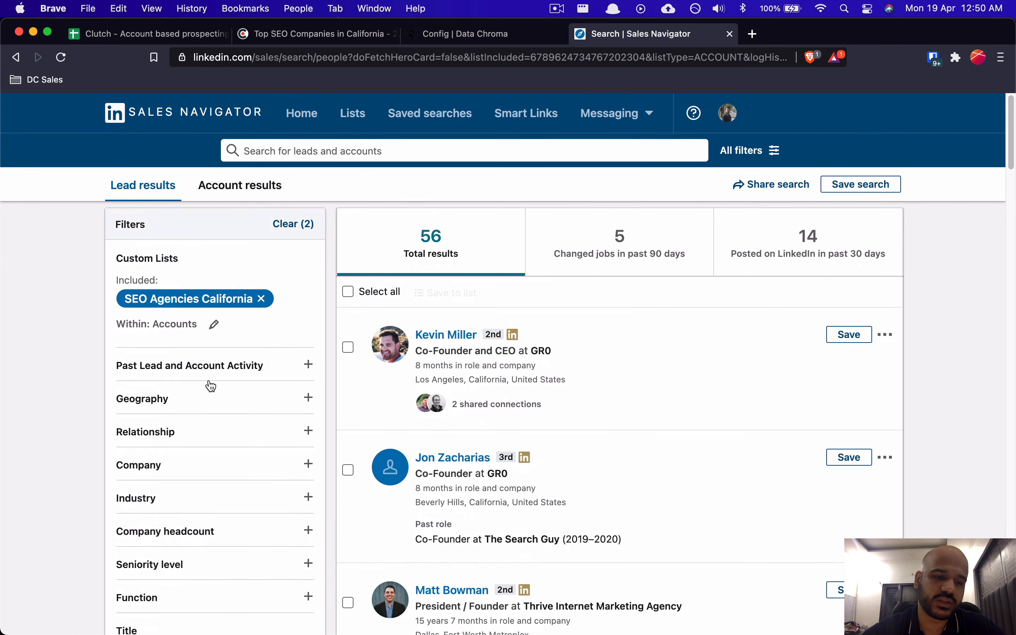
scroll(212, 385, down, 2)
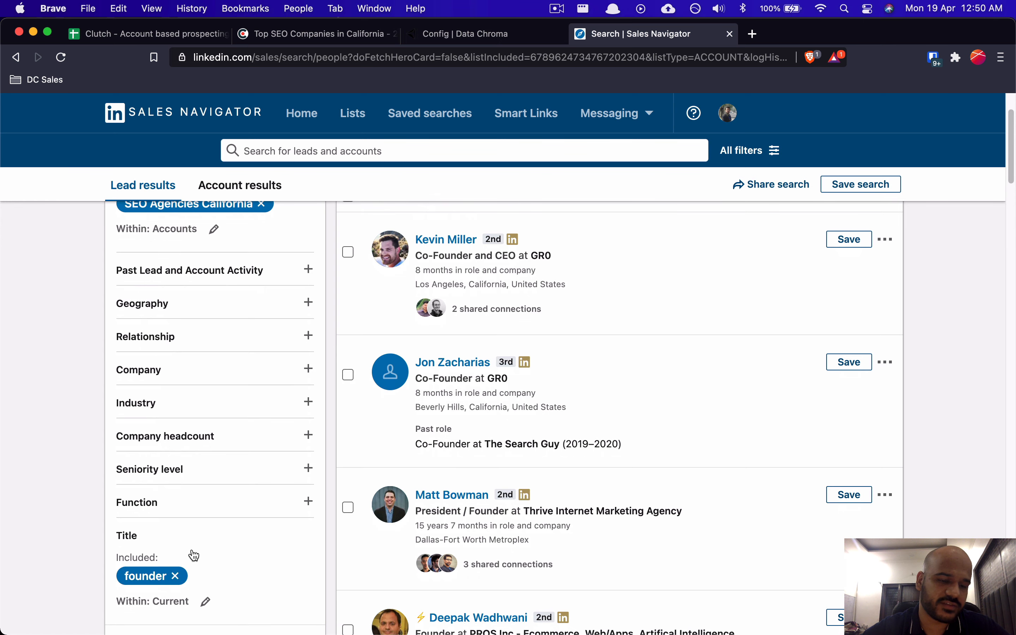
scroll(210, 474, up, 3)
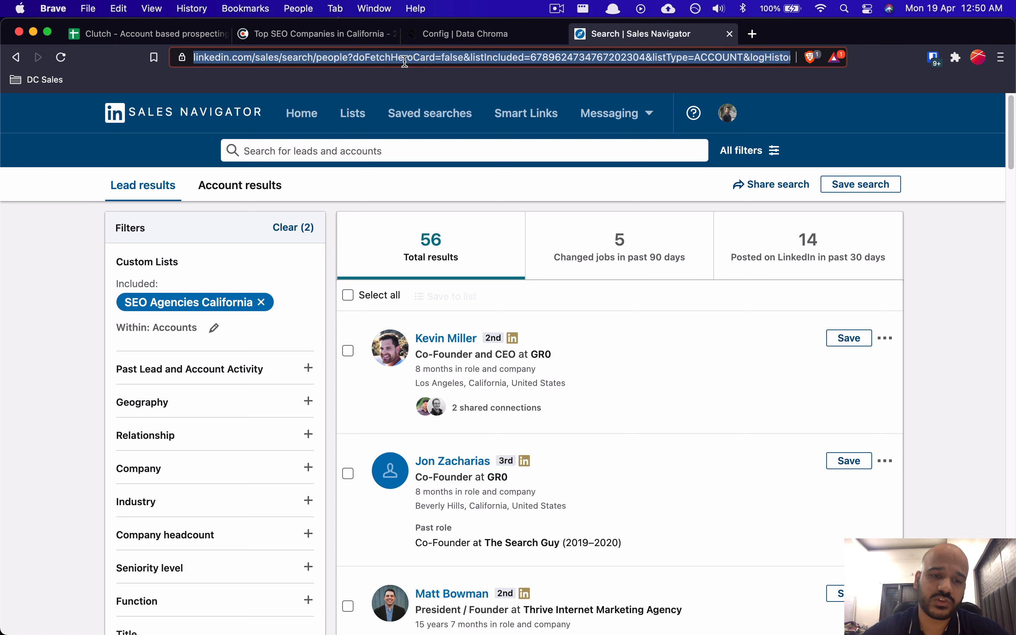
scroll(521, 378, down, 8)
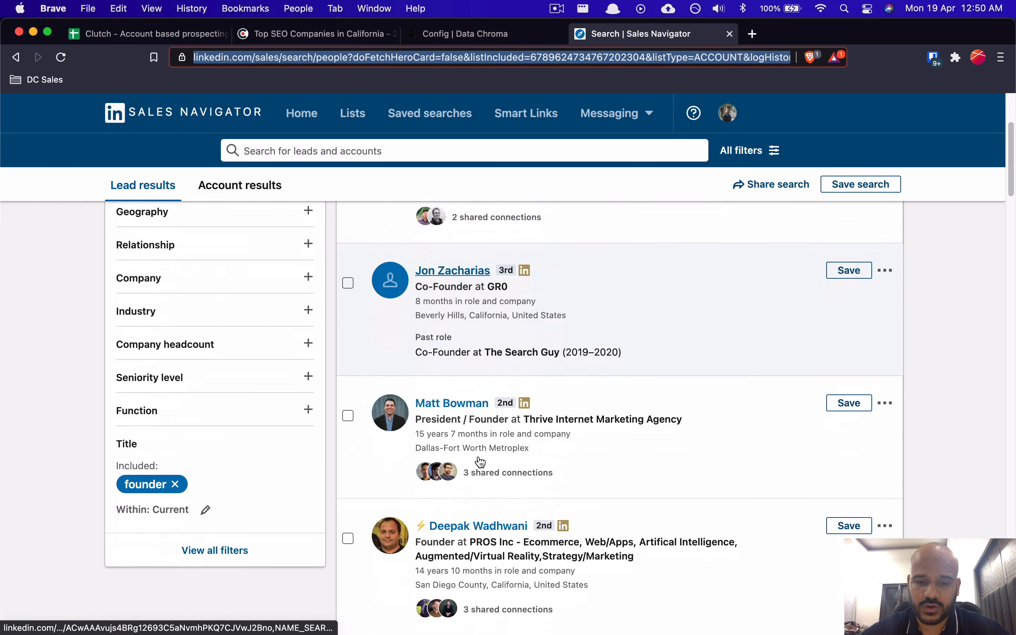
scroll(478, 454, up, 8)
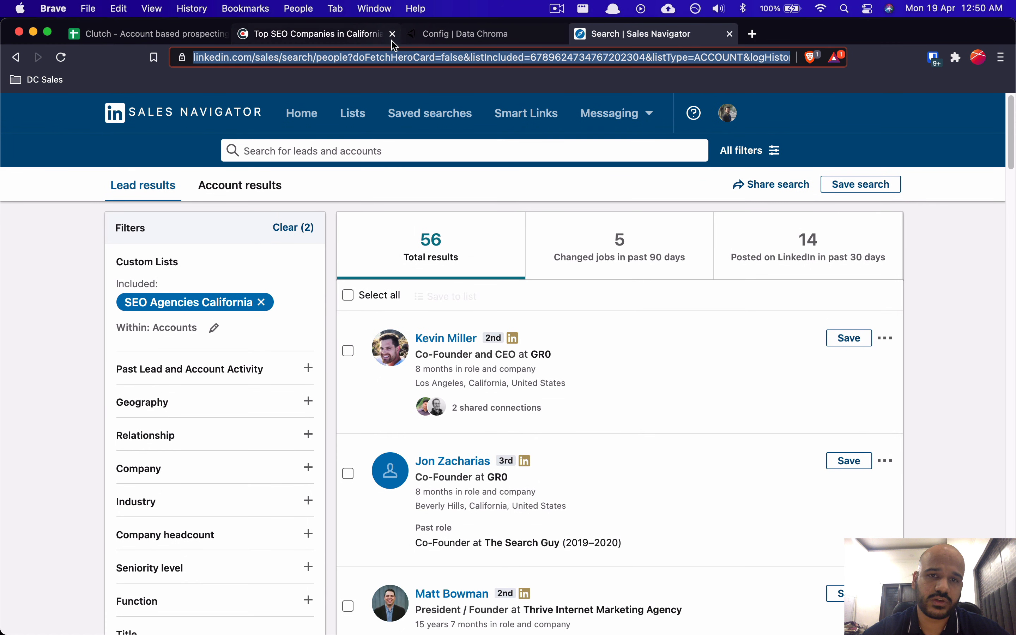
Step: Paste the Sales Navigator lead search URL into the export form
click(446, 39)
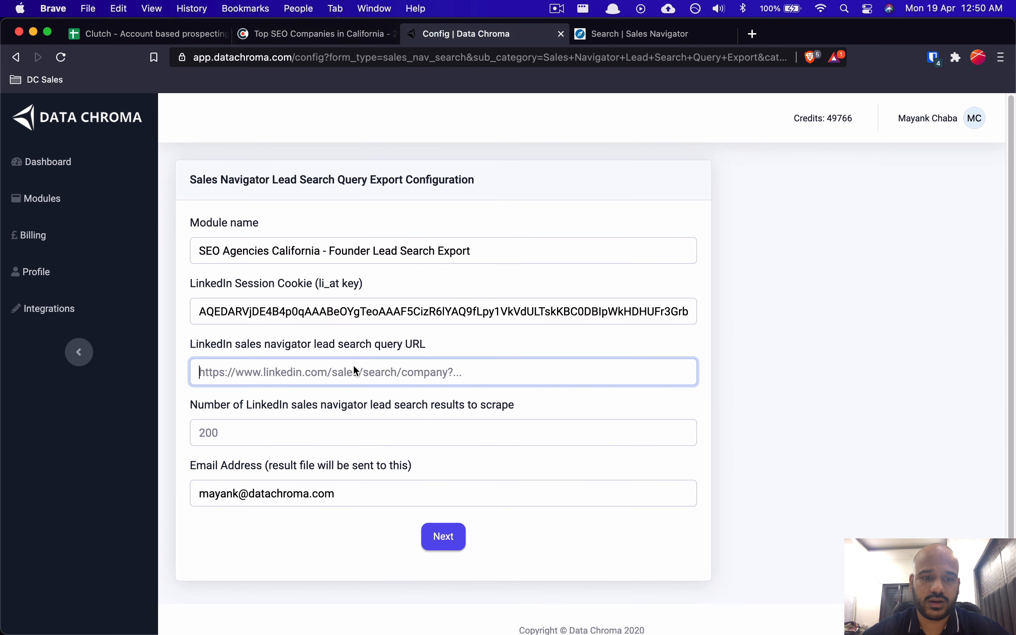
key(super+v)
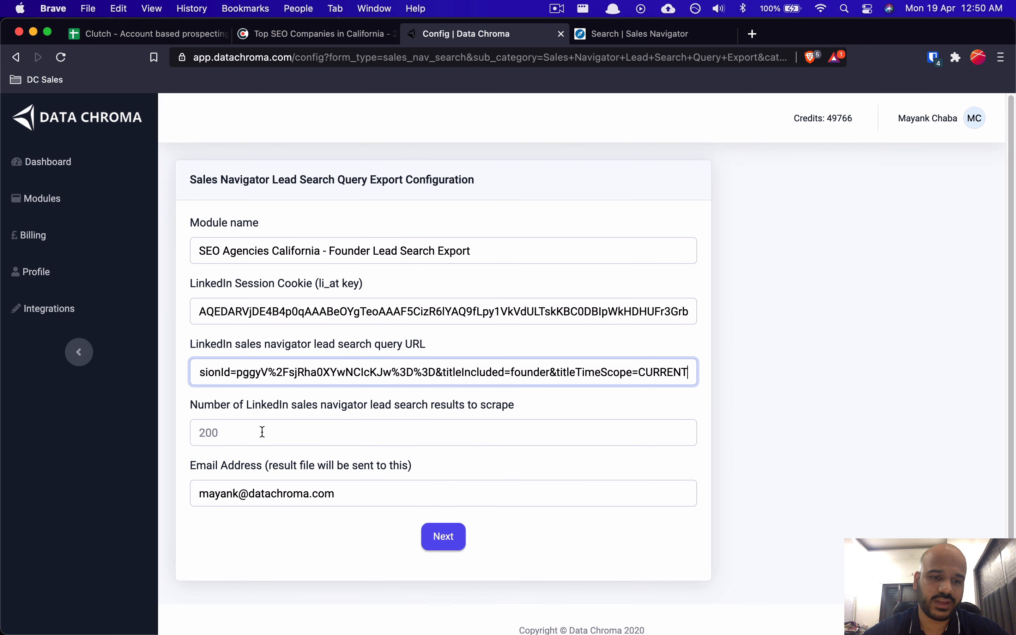
drag(207, 402, 308, 403)
click(391, 404)
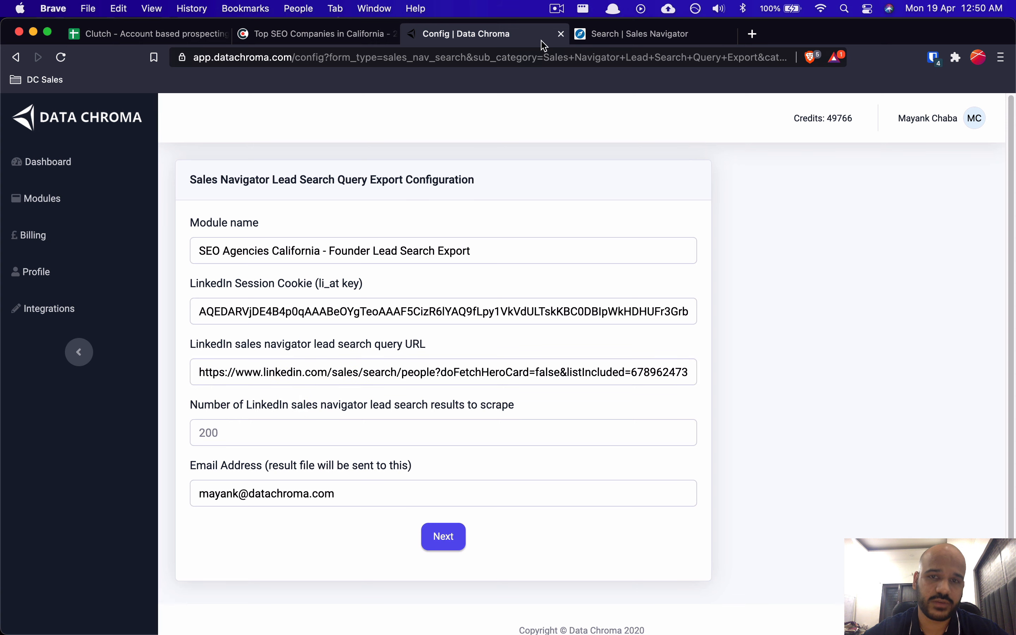
click(594, 35)
click(508, 34)
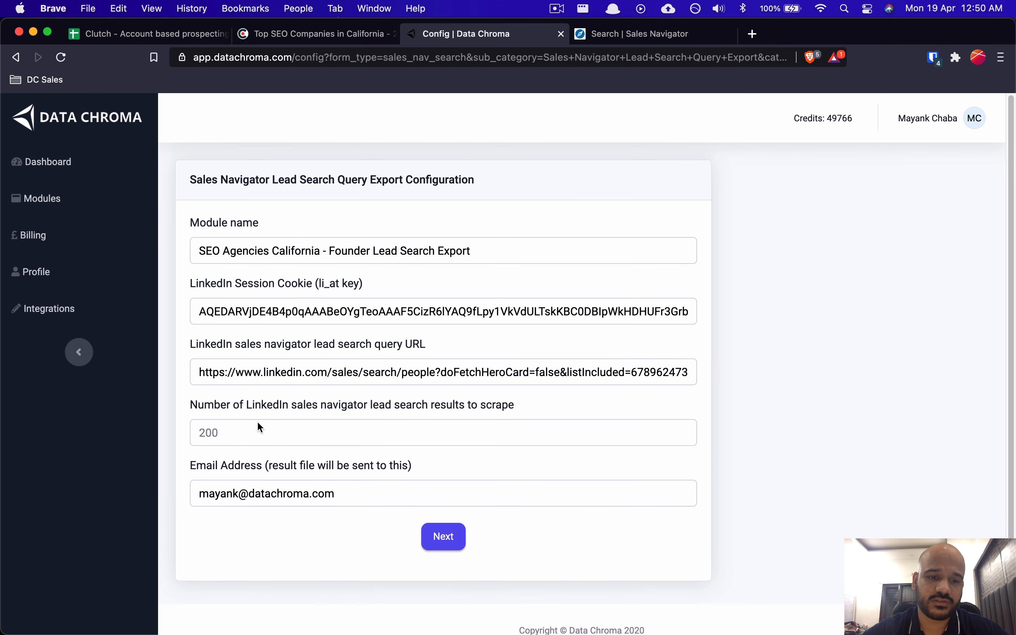
Step: Set the number of results to scrape to 5
click(226, 440)
click(638, 34)
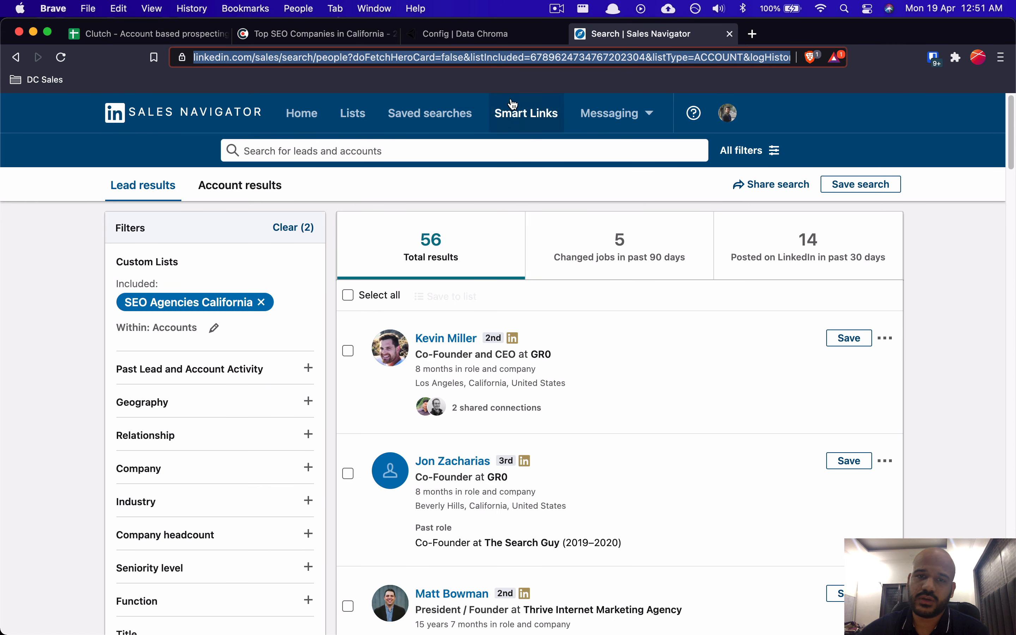
click(465, 35)
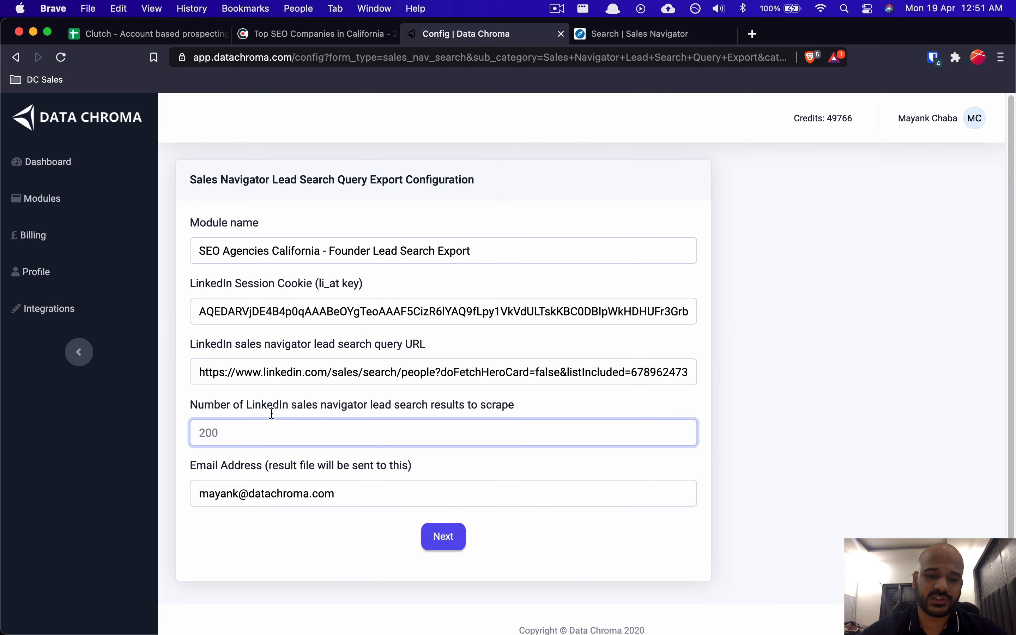
text(5)
click(732, 398)
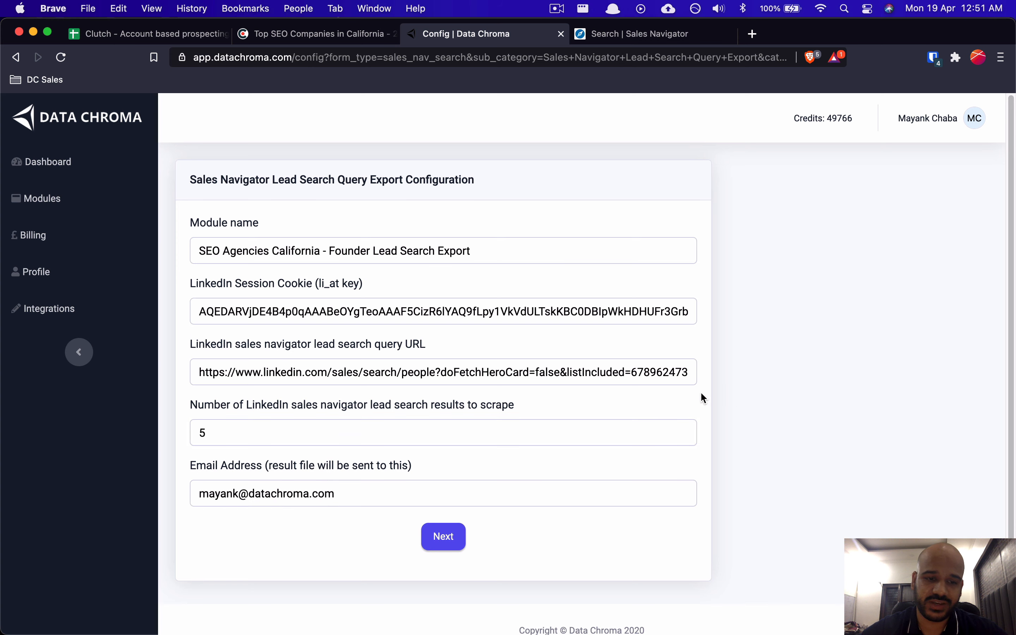
drag(207, 468, 283, 475)
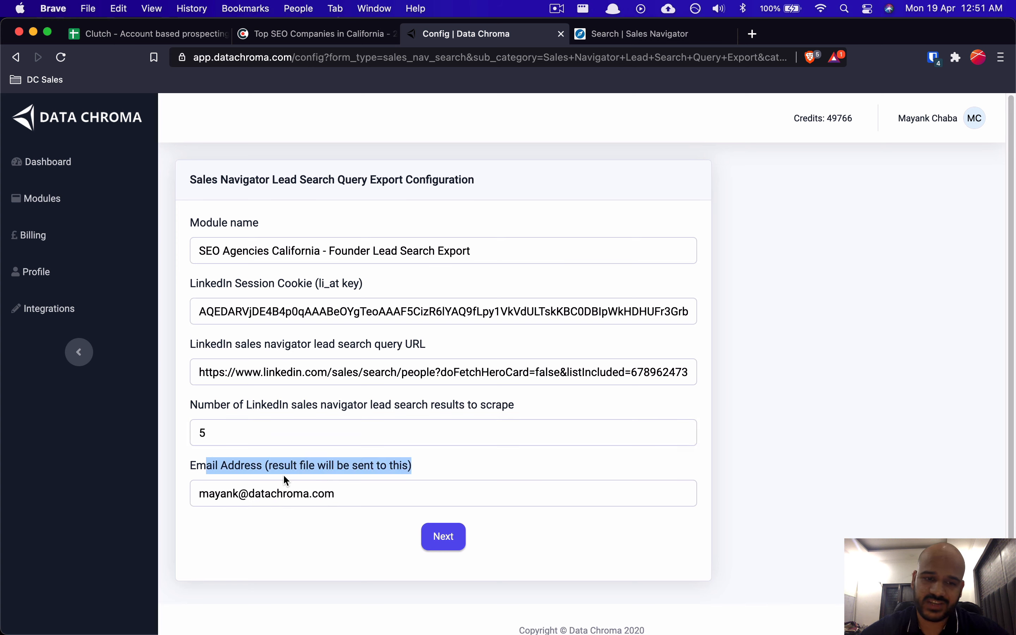
click(351, 466)
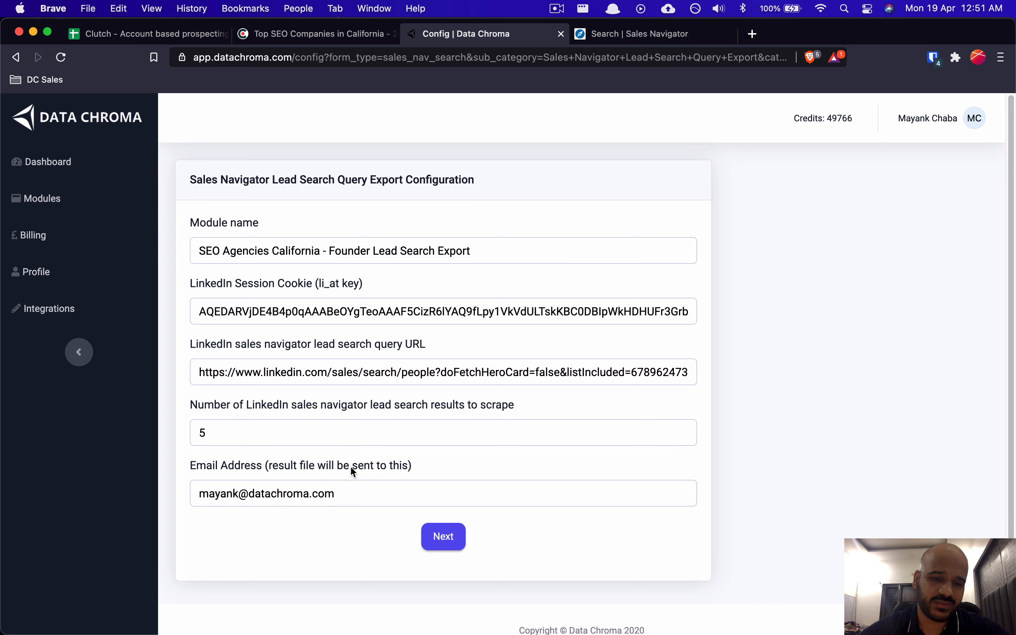
Step: Save the export settings and start the lead search export run
click(452, 536)
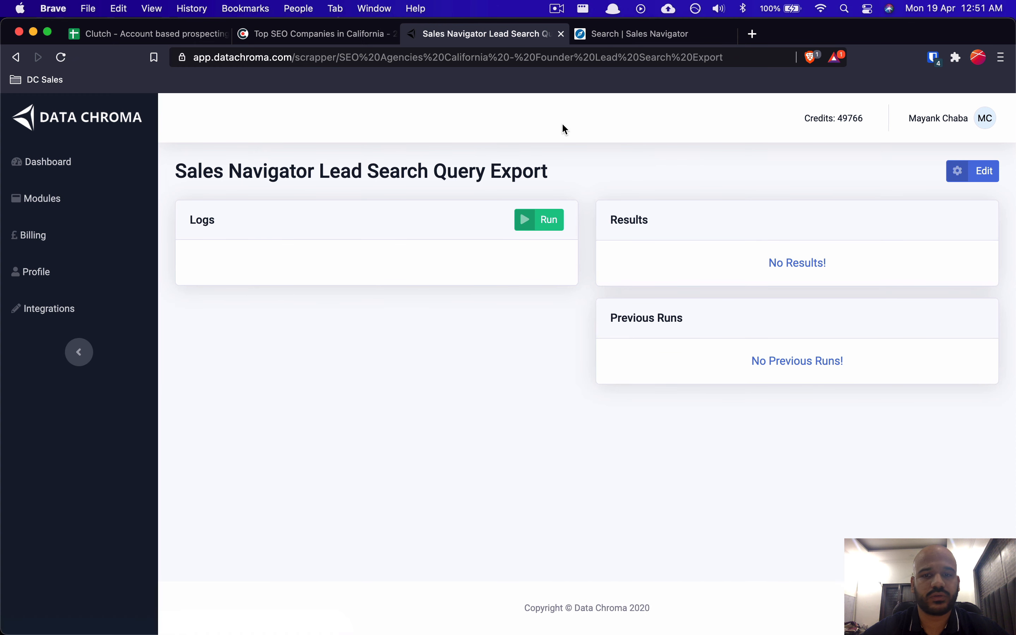
click(552, 212)
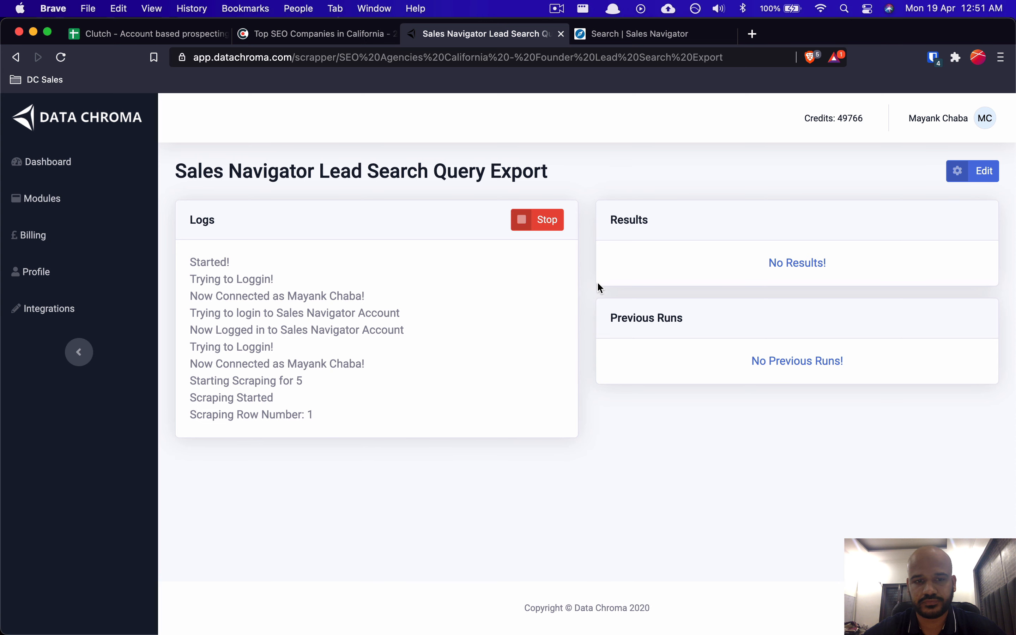
drag(274, 294, 308, 332)
key(super+Tab)
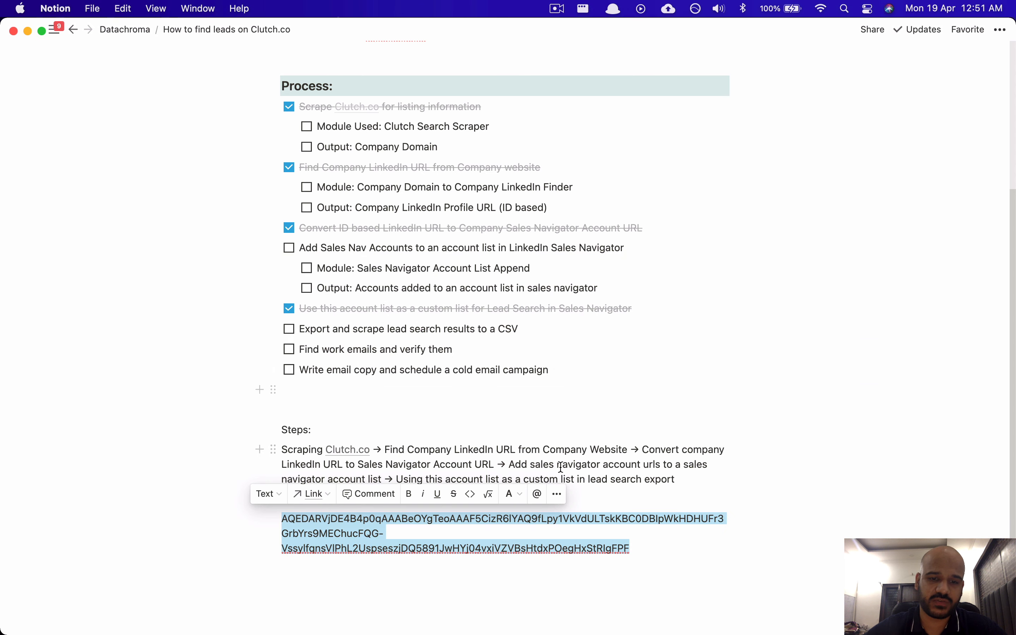
Step: Add an indented sub-item under the CSV export to-do naming the Lead Search module
click(585, 410)
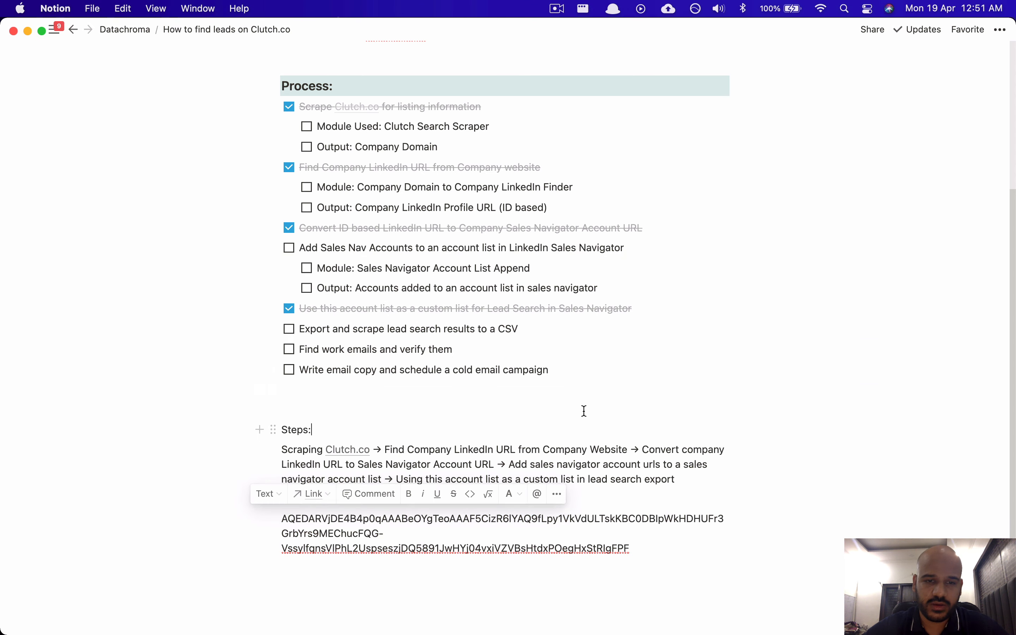
click(533, 331)
key(Return)
key(Tab)
text(M)
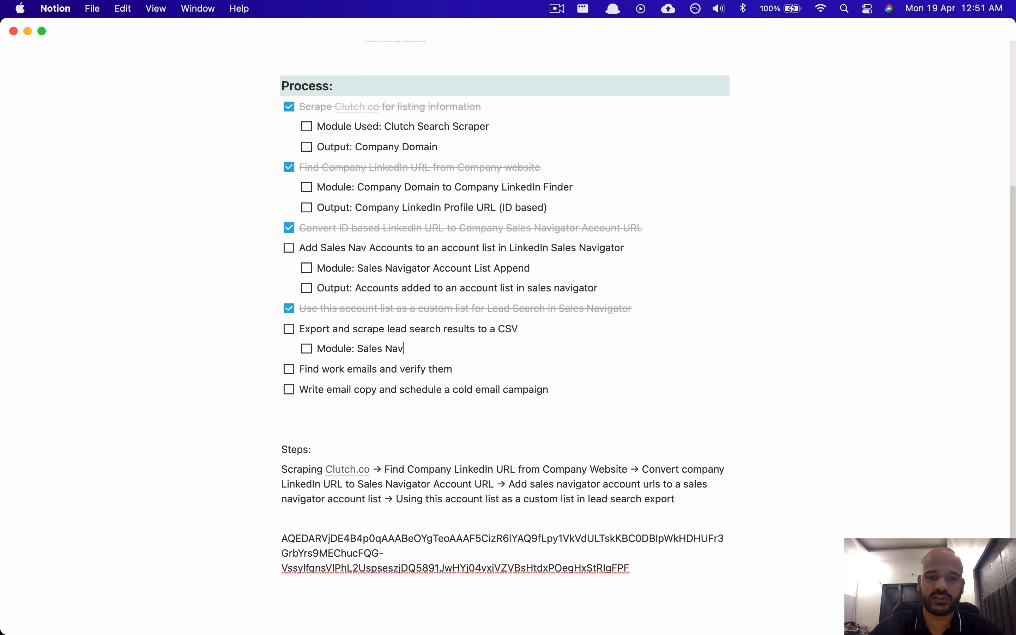
text(or Le)
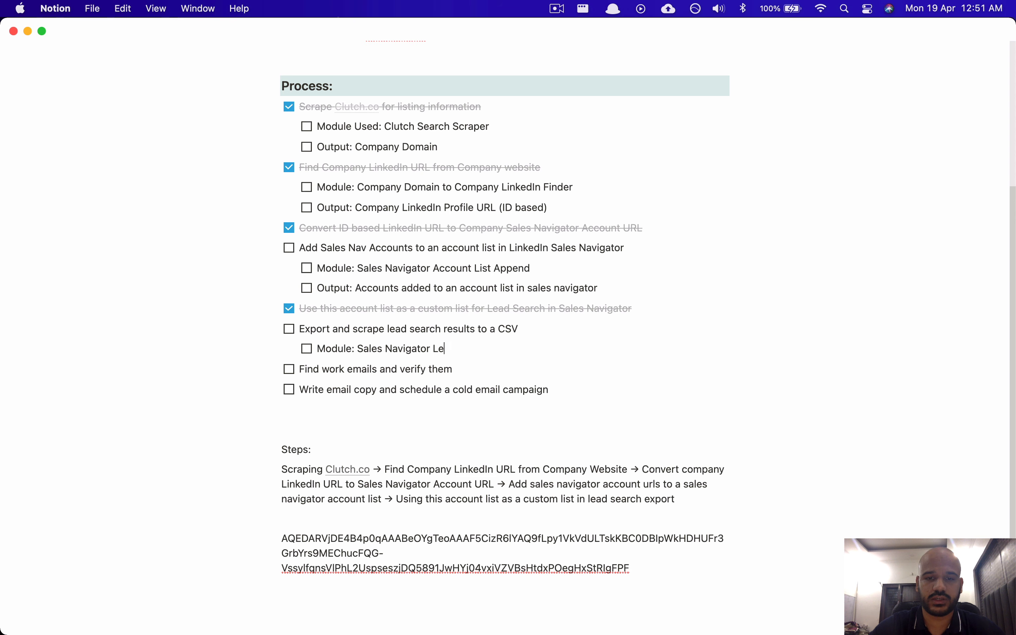
text(ad Search Query Export)
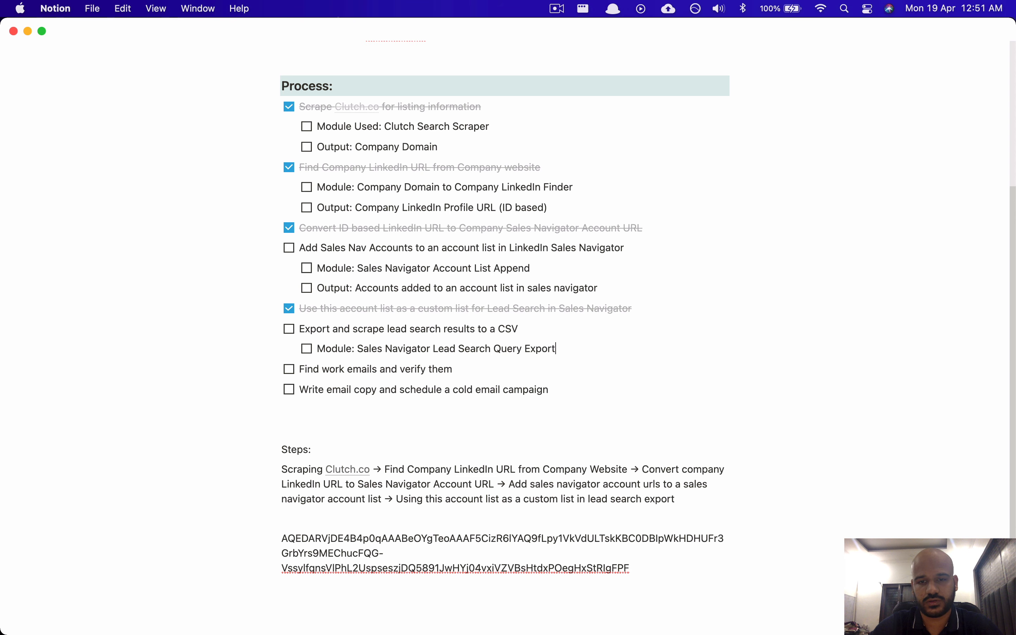
Step: Add the sub-item 'Output: First Name, Last Name, Company Domain' below the module line
key(Return)
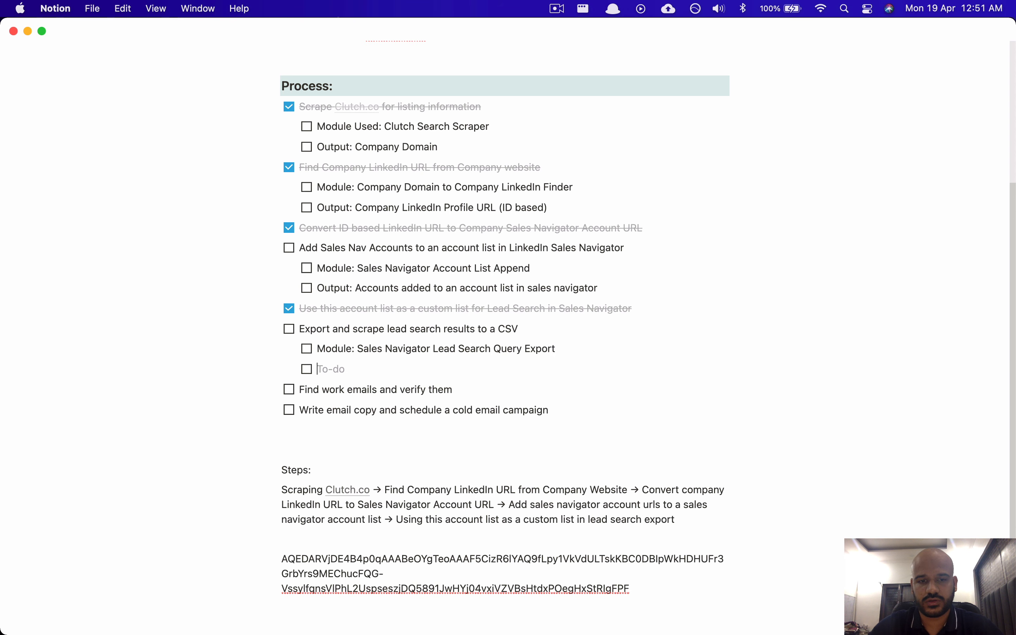
text(Output:)
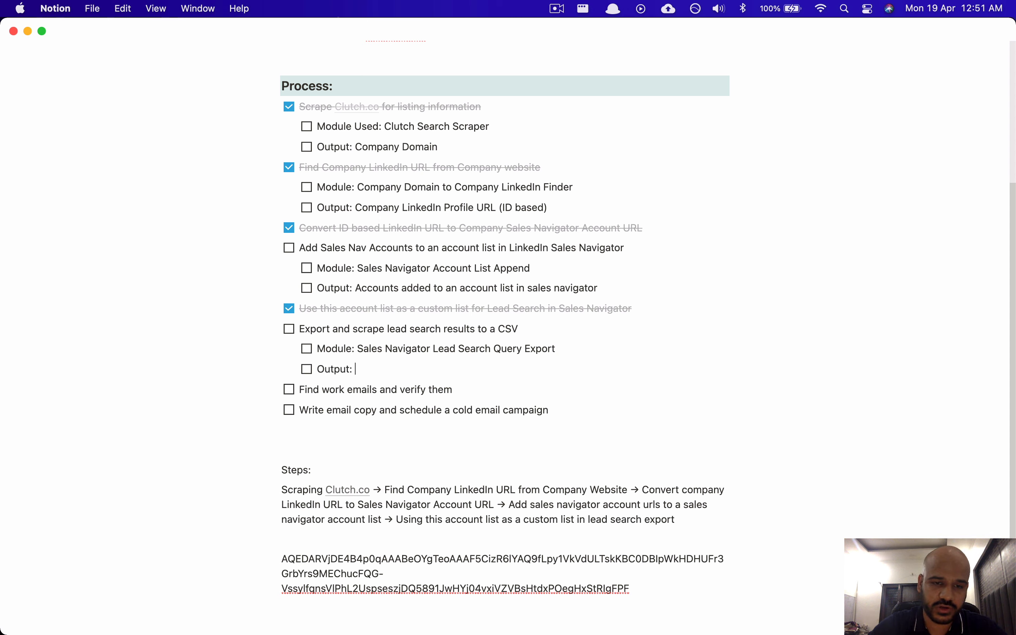
text( First )
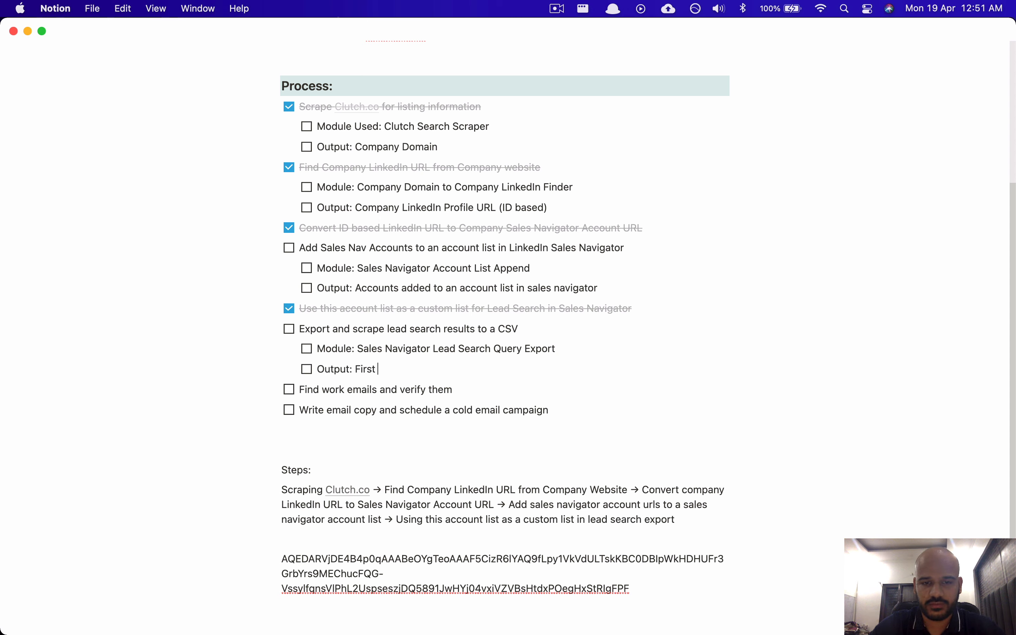
text(Name, La)
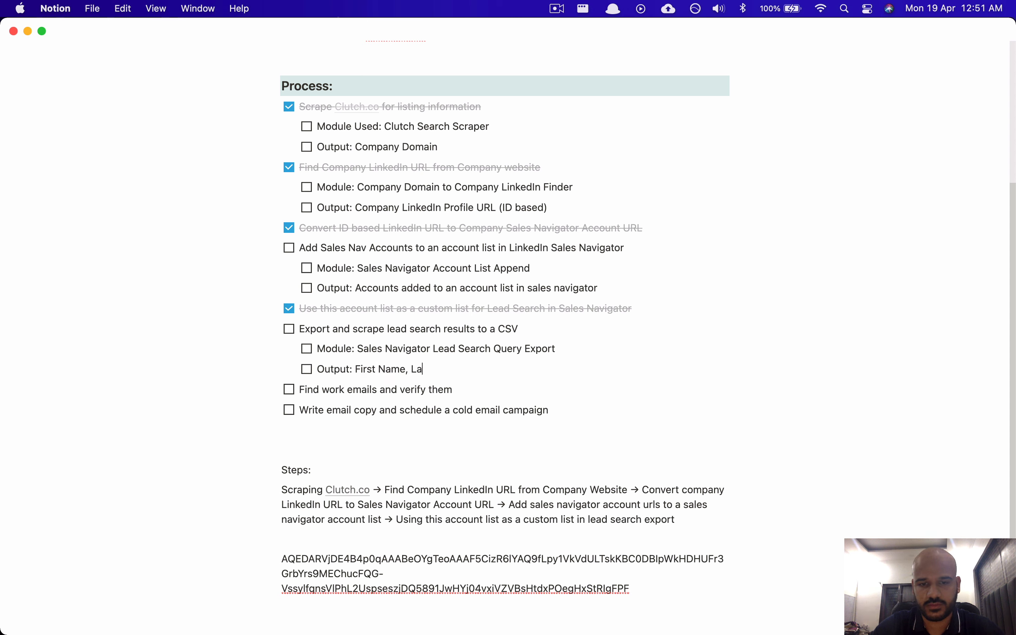
text(st Name)
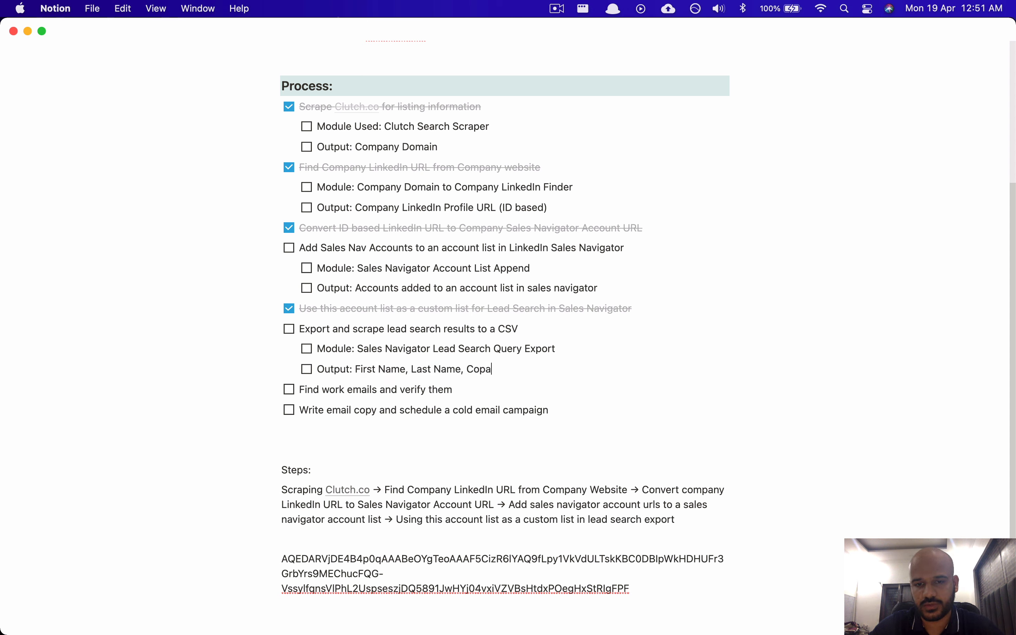
text(, Company domain)
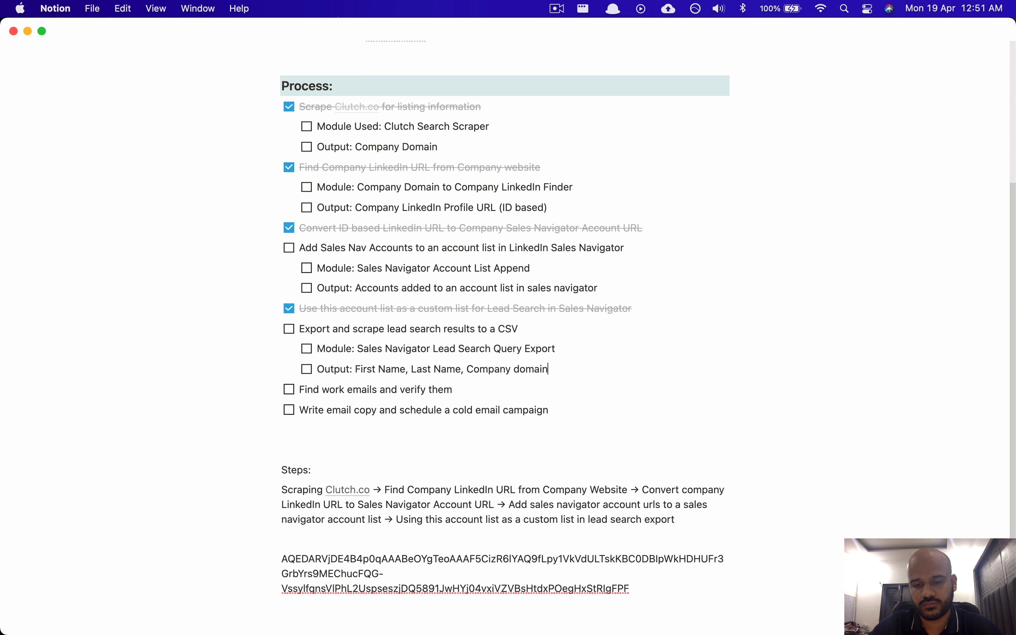
key(alt+BackSpace)
text(Domain)
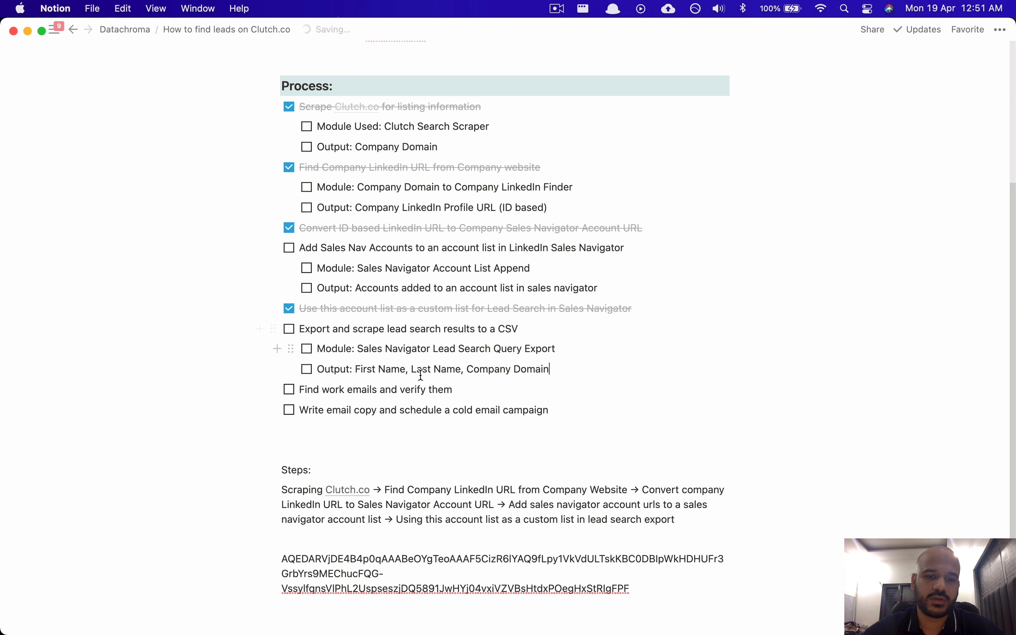
key(super+Tab)
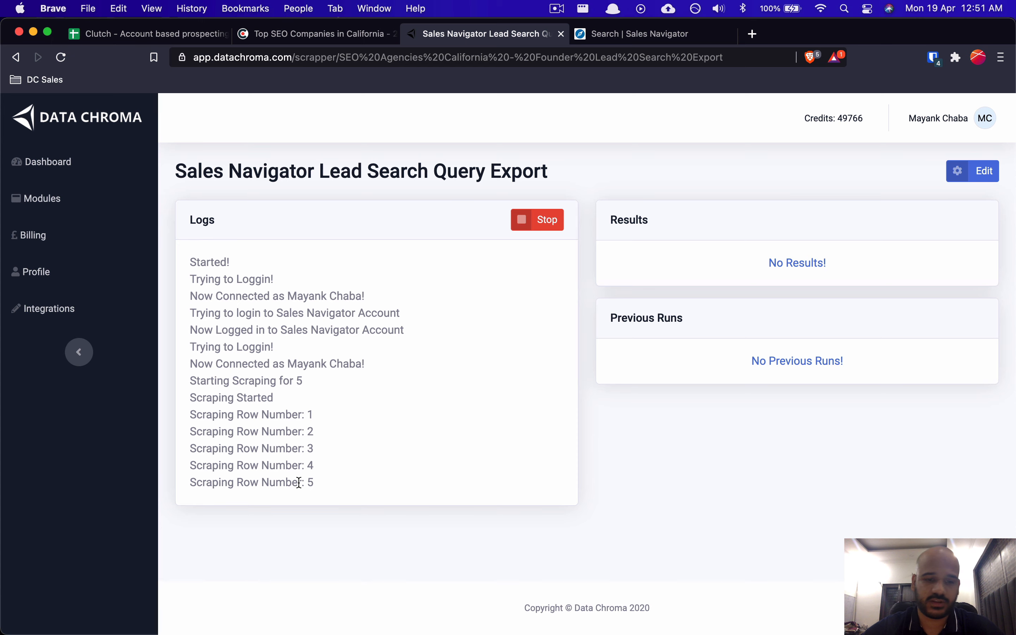
Step: Download the scraper's result file as a CSV named 'SEO Agencies California Founder results'
key(ctrl+Tab)
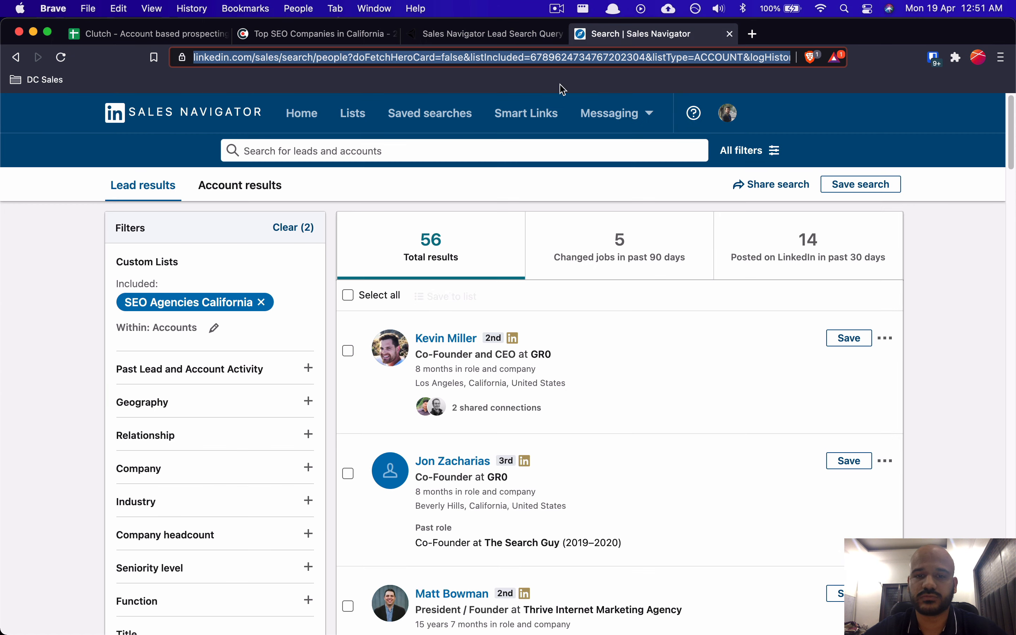
scroll(548, 444, down, 3)
scroll(549, 447, up, 5)
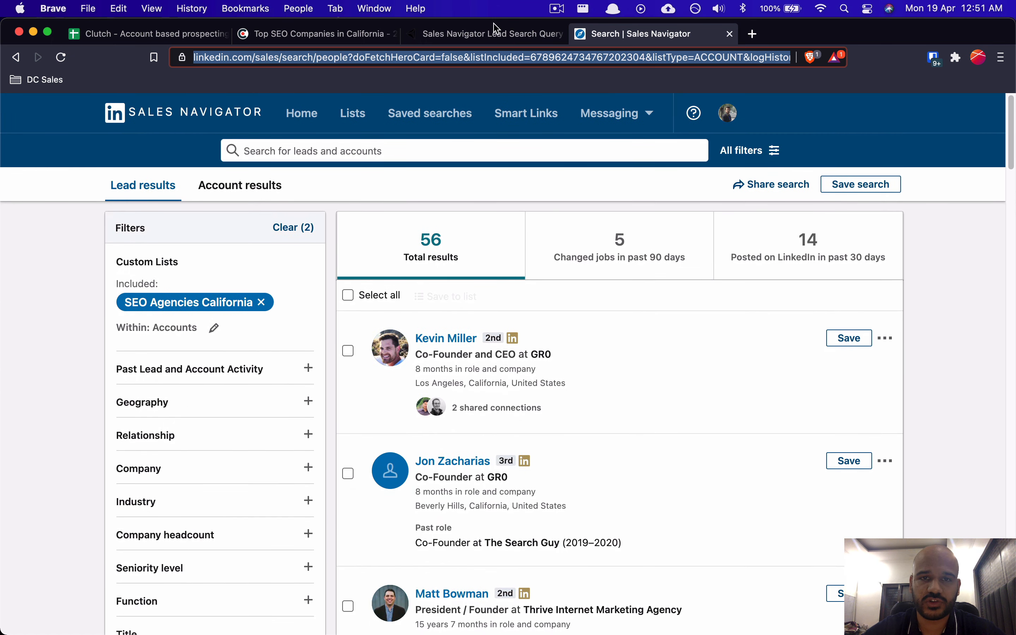
click(483, 34)
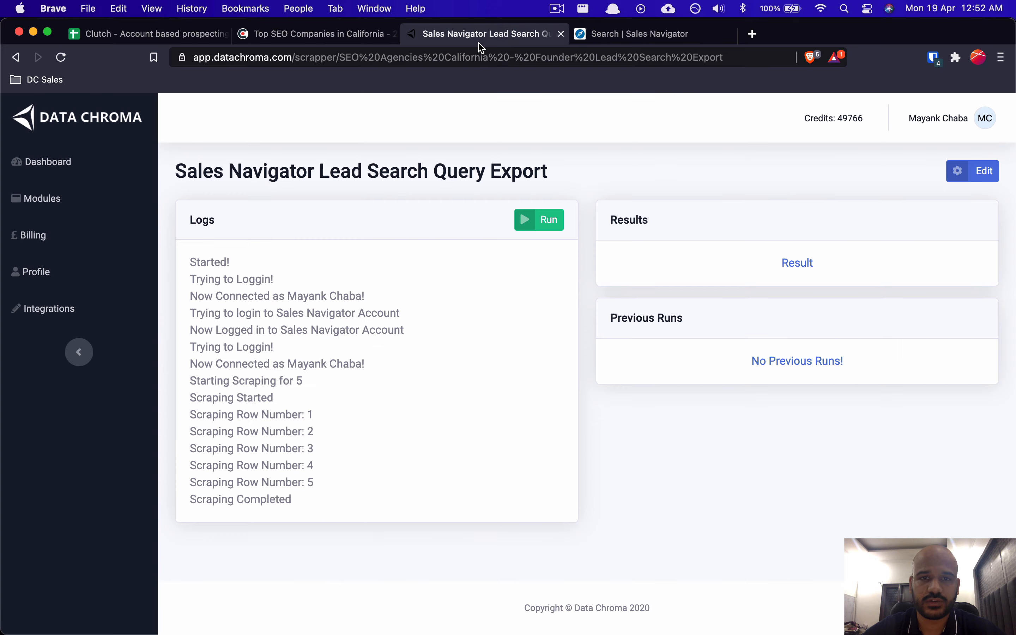
click(804, 264)
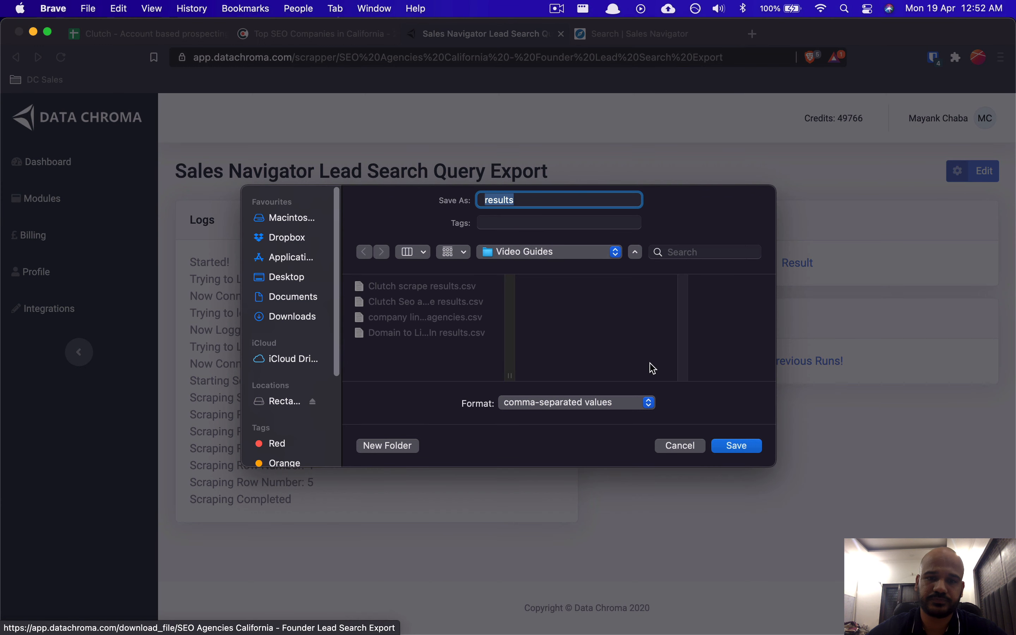
text(SEO)
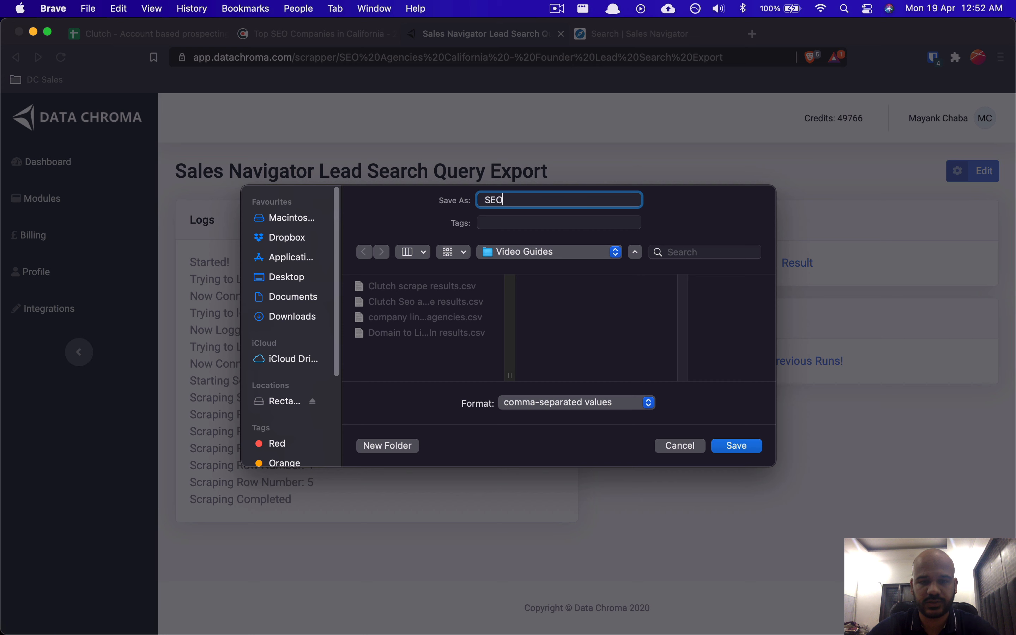
text( Agencies Founder)
key(alt+BackSpace)
text(Cal)
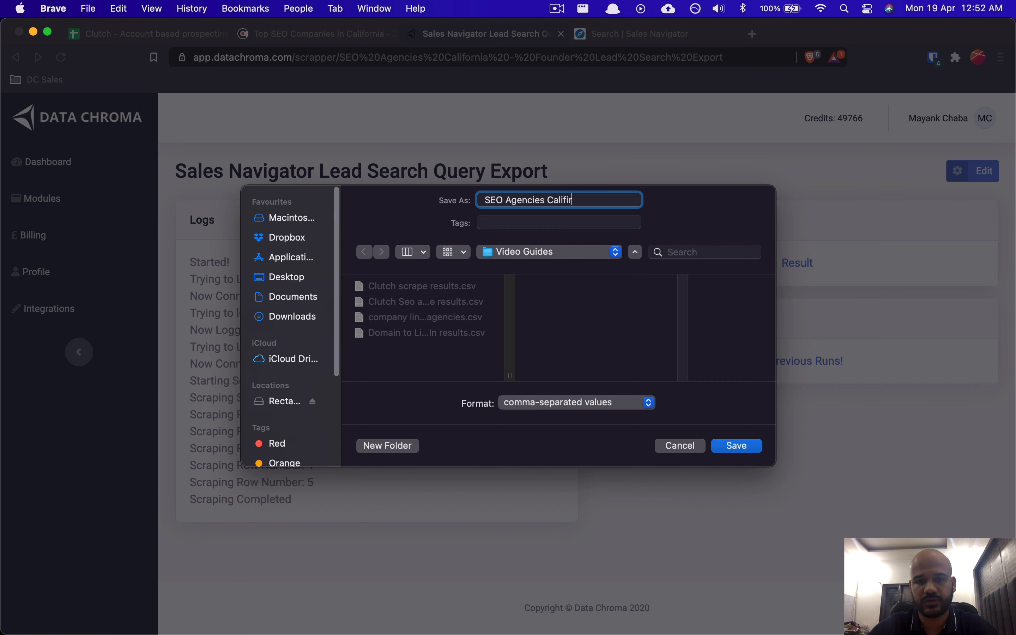
text(ifornia Fo)
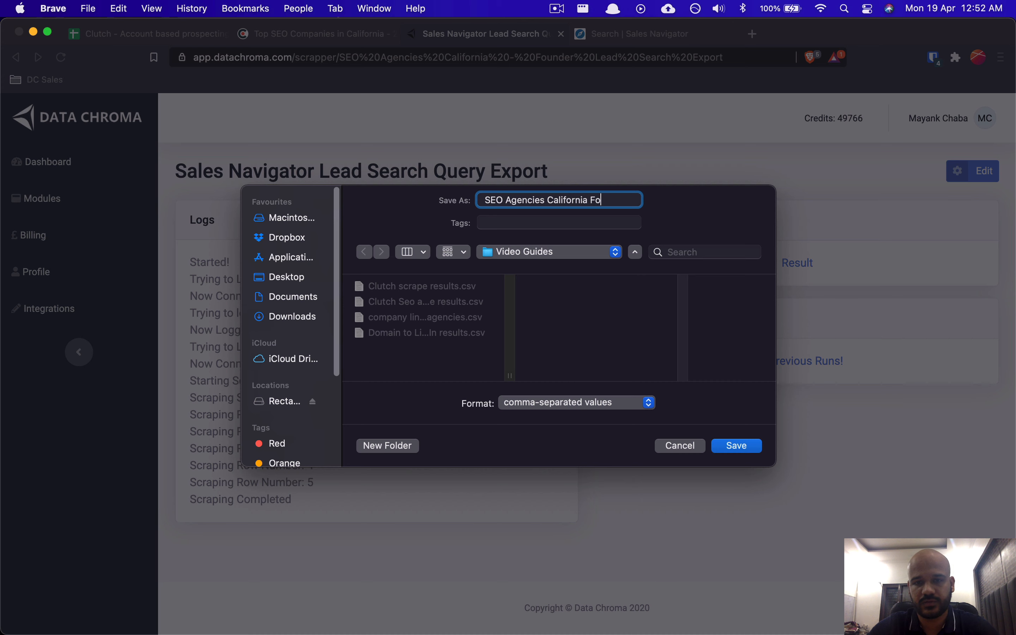
text(under results)
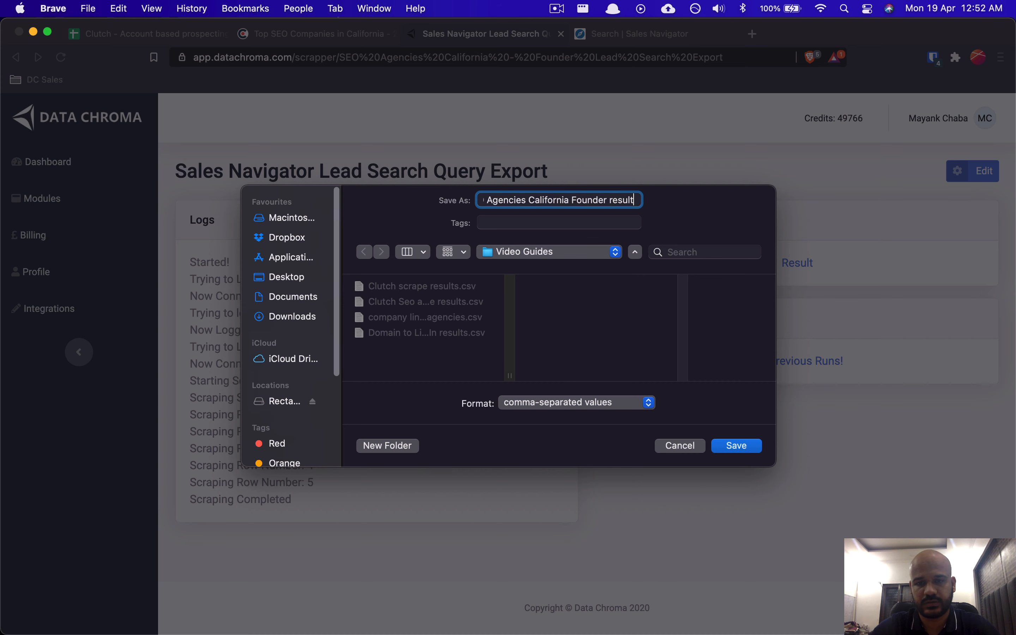
key(Return)
Step: Add Sheet13 and import the founder results CSV, appending it to the current sheet
click(180, 34)
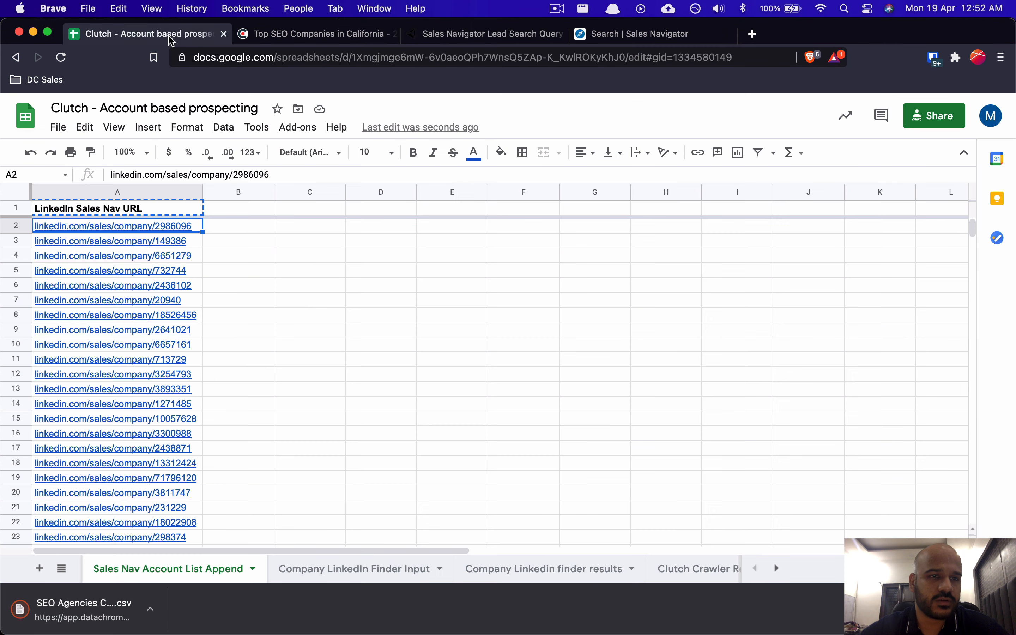
click(40, 569)
click(61, 128)
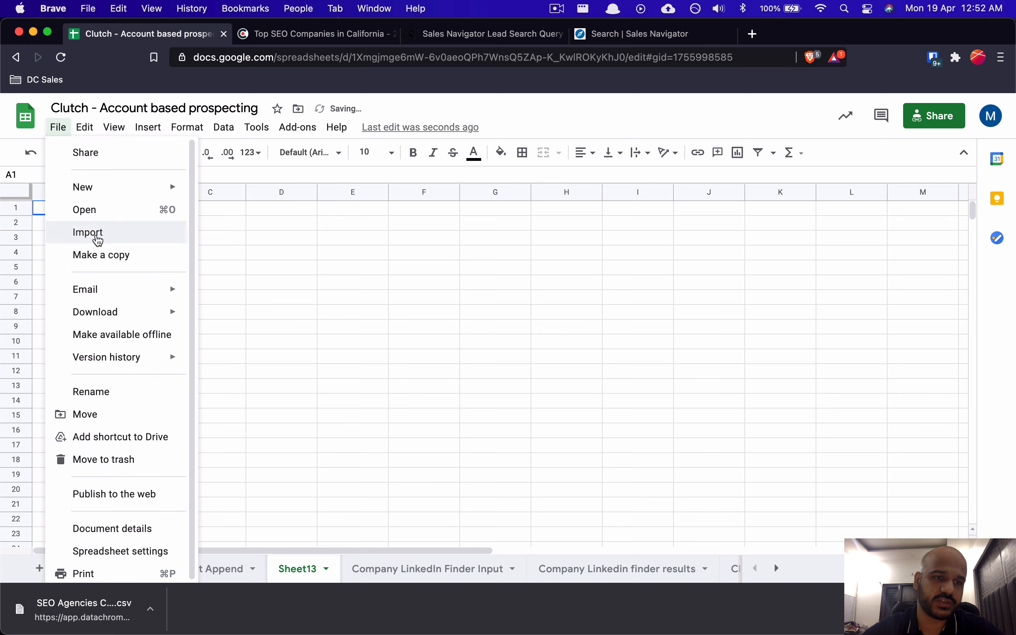
click(95, 235)
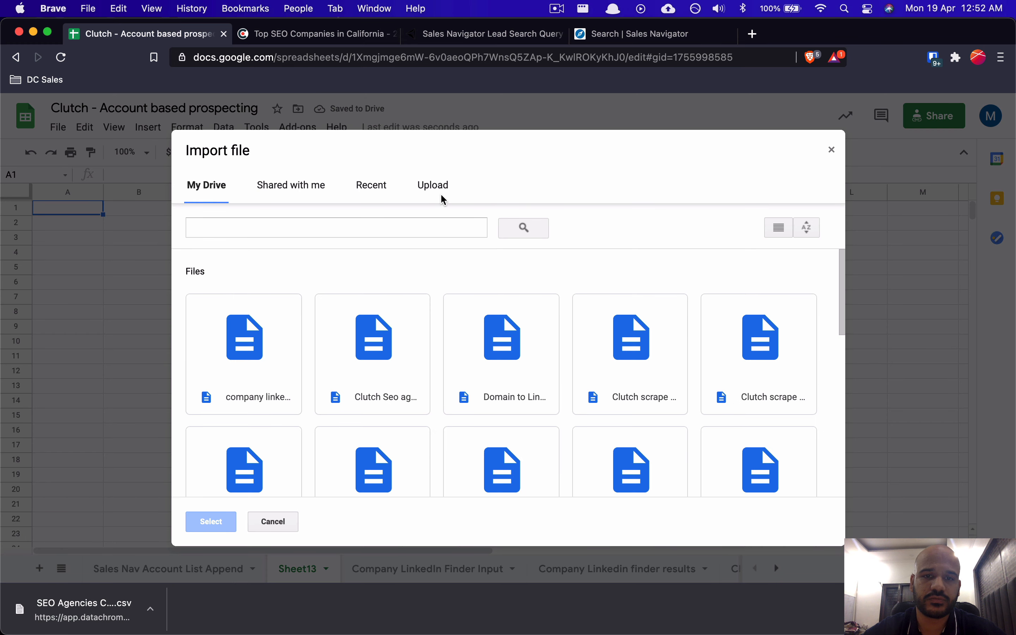
click(436, 190)
drag(98, 624, 351, 424)
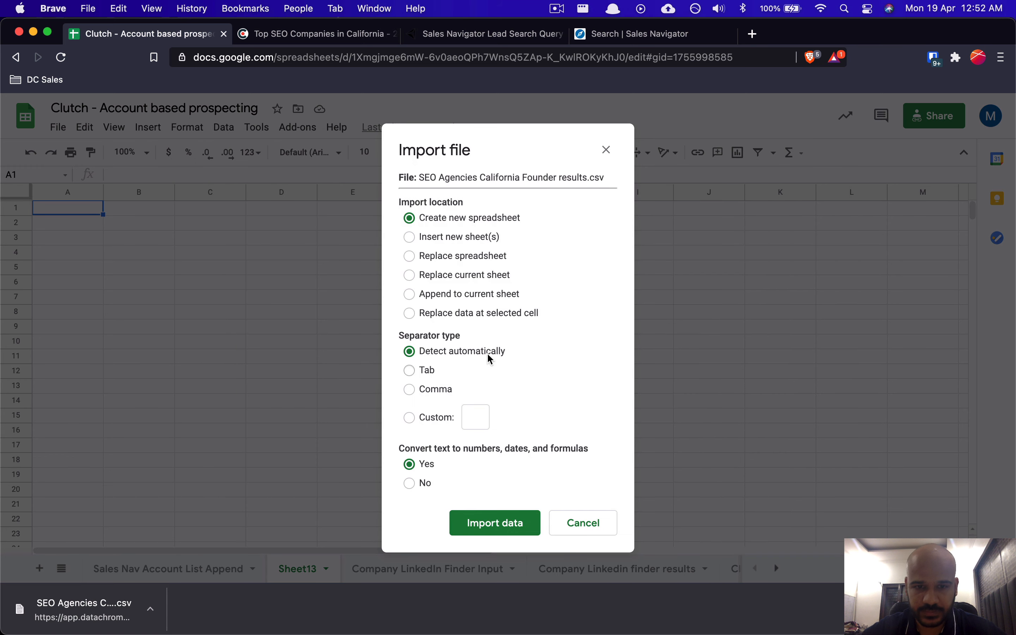
click(438, 295)
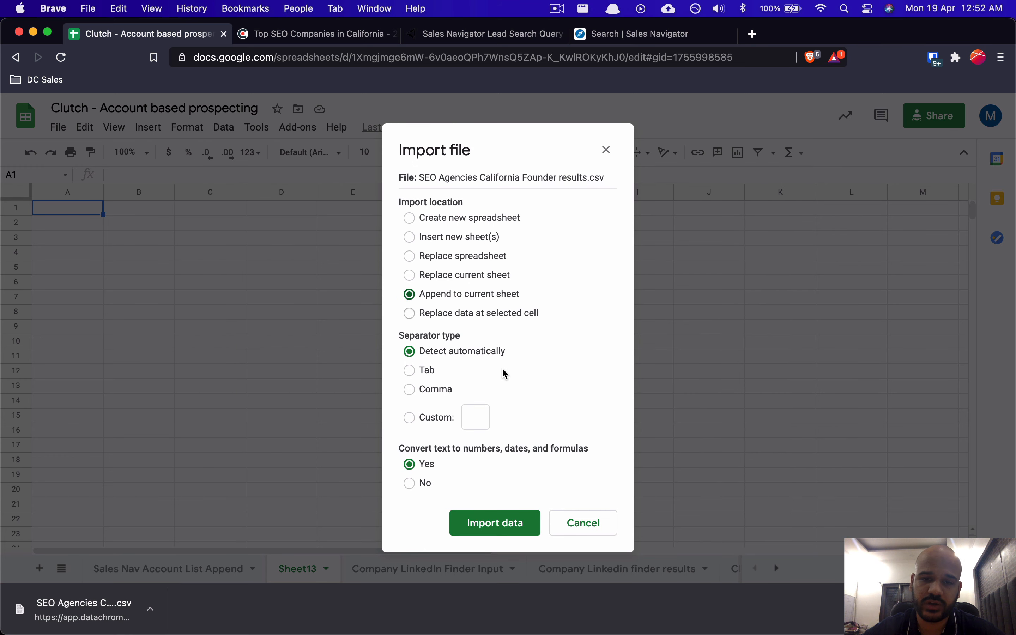
click(476, 521)
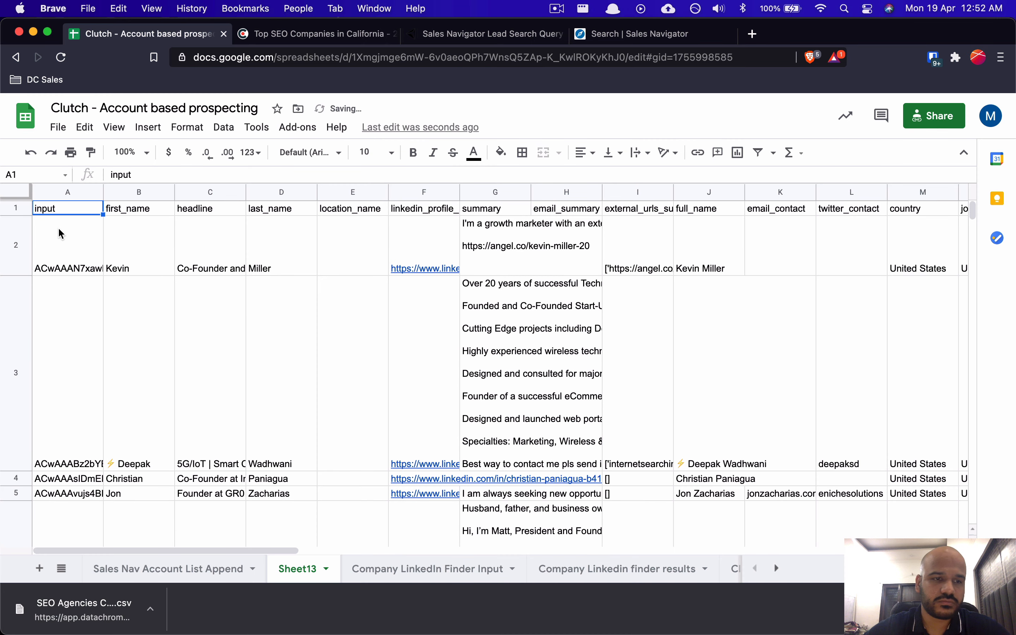
click(61, 233)
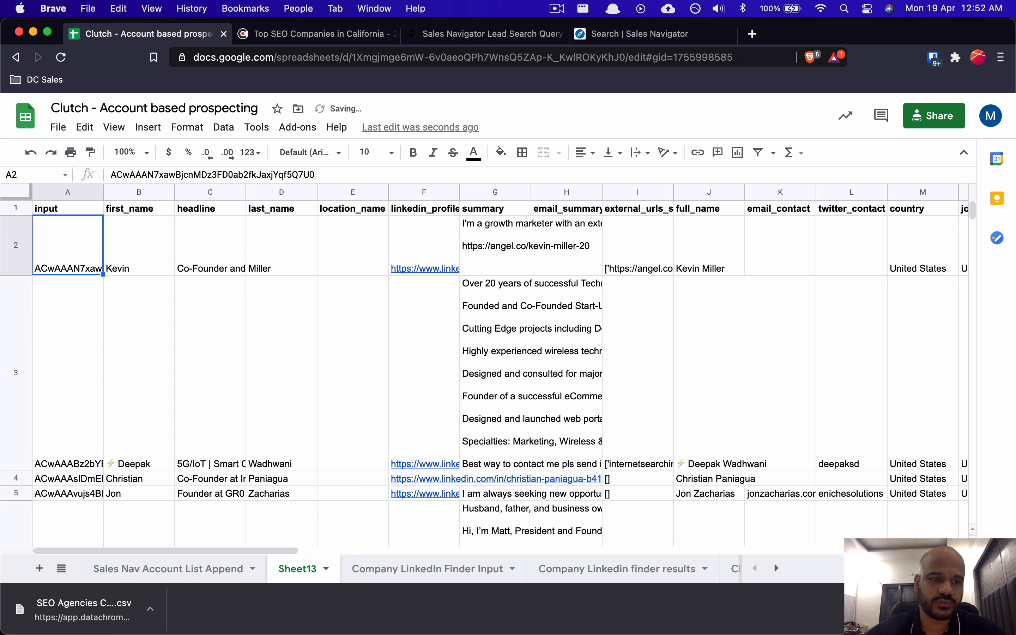
drag(25, 195, 19, 216)
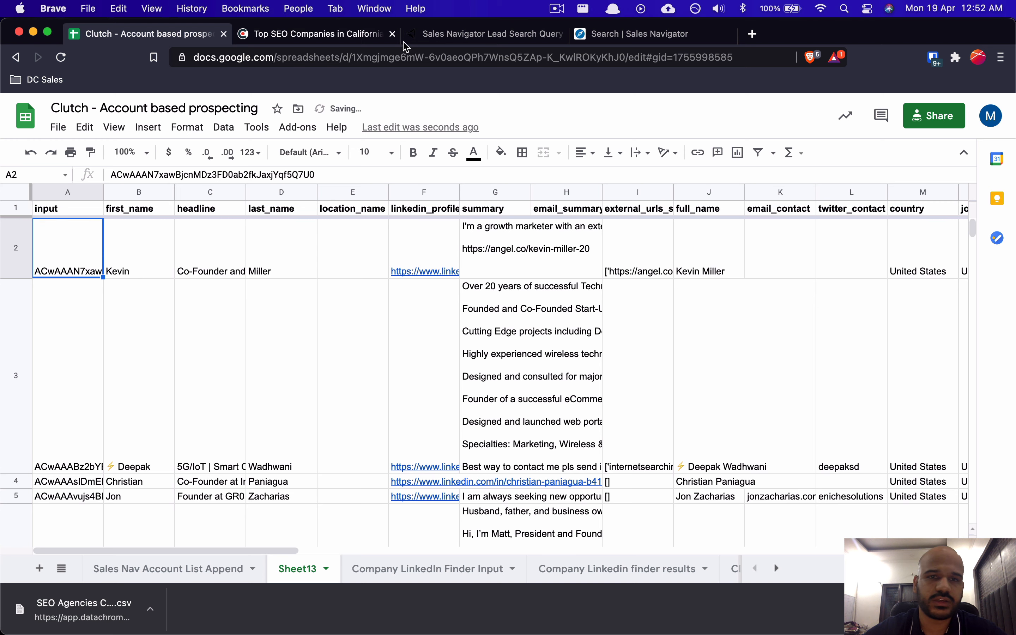
click(483, 33)
click(609, 34)
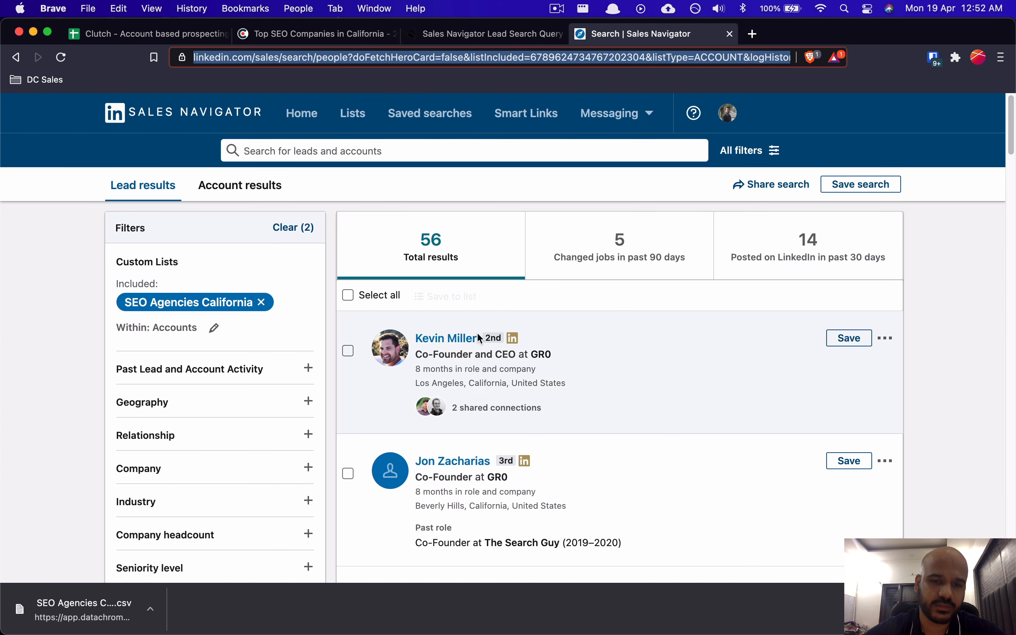
click(107, 35)
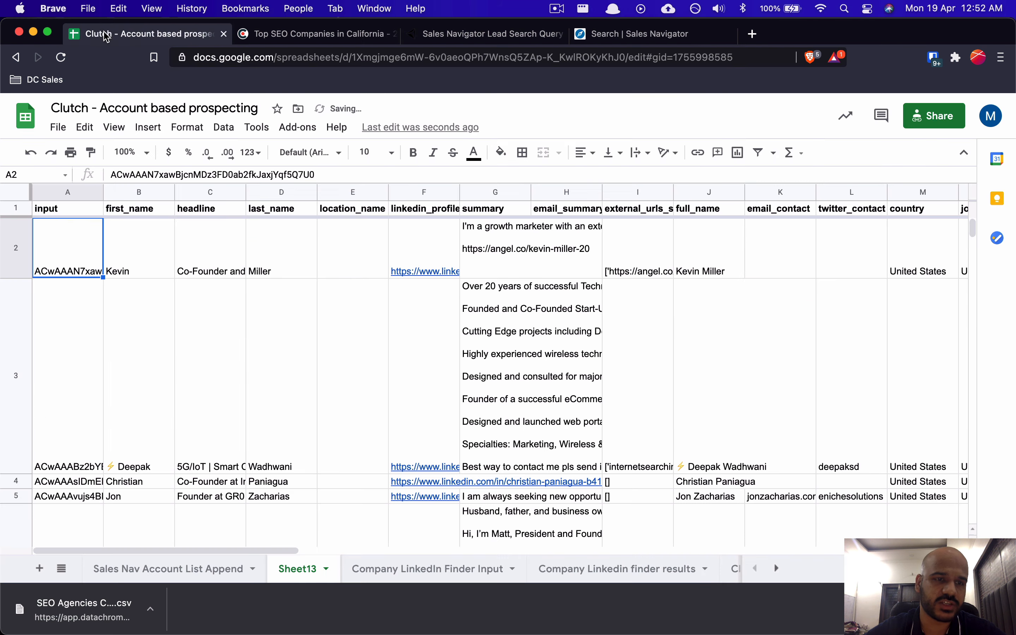
click(122, 269)
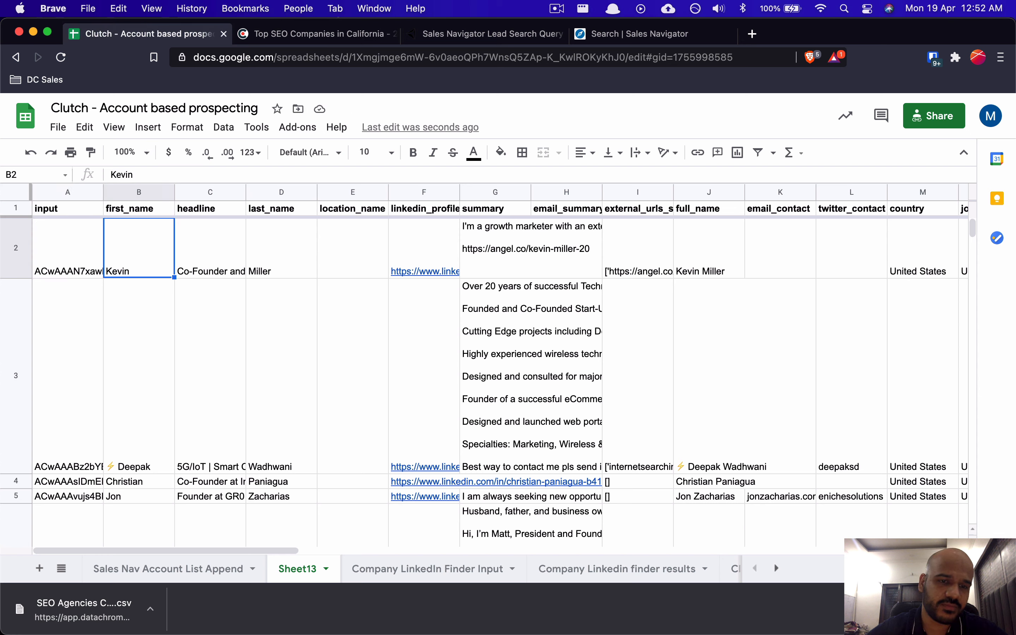
key(Right)
key(Right)
key(Down)
key(Up)
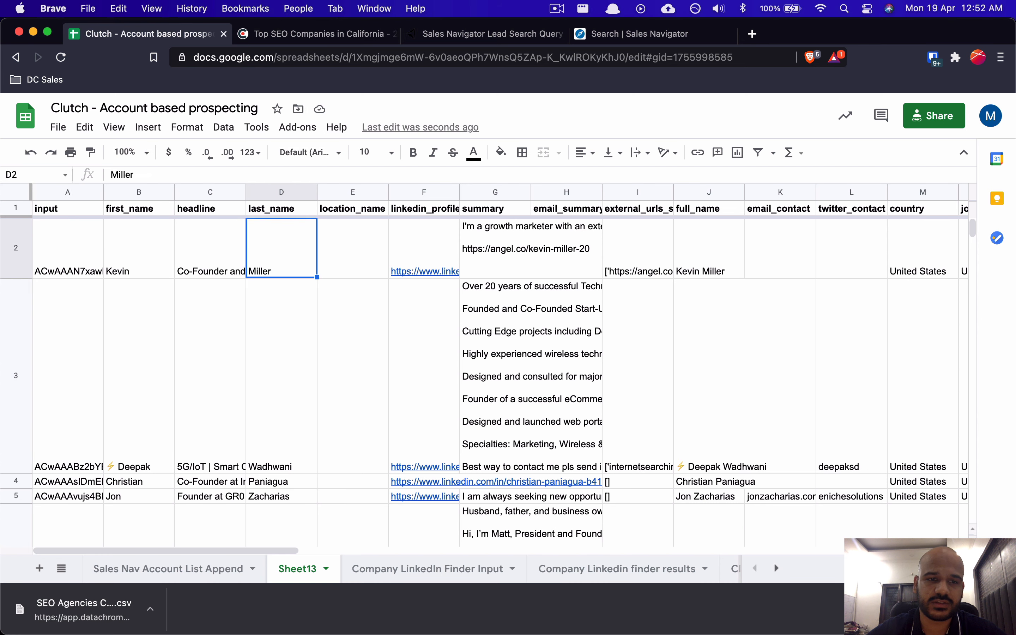
key(Left)
key(Down)
key(Up)
key(Right)
key(Right)
key(Right)
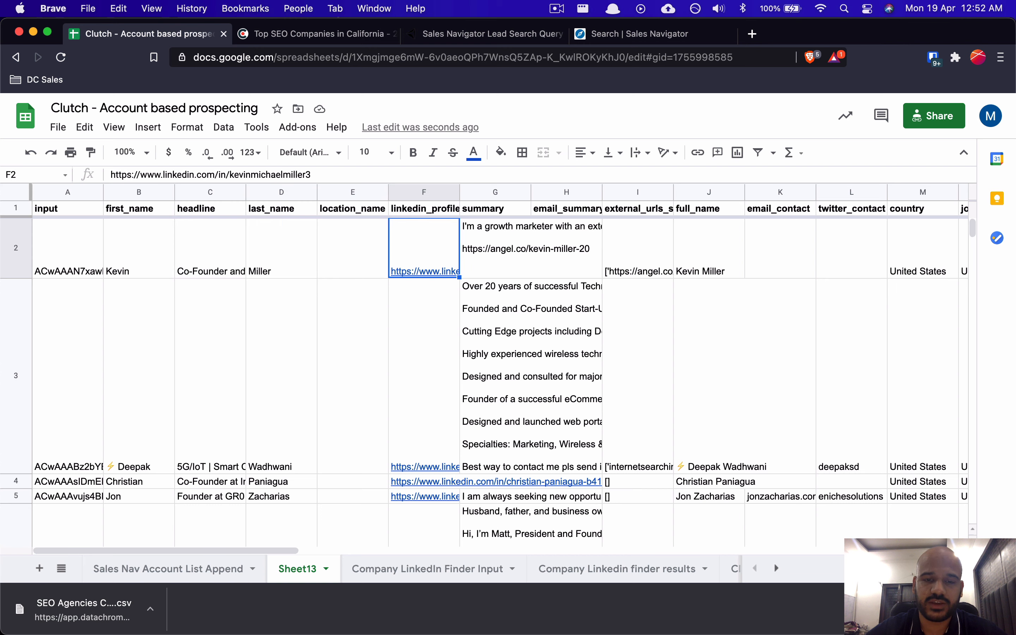
key(Escape)
key(Right)
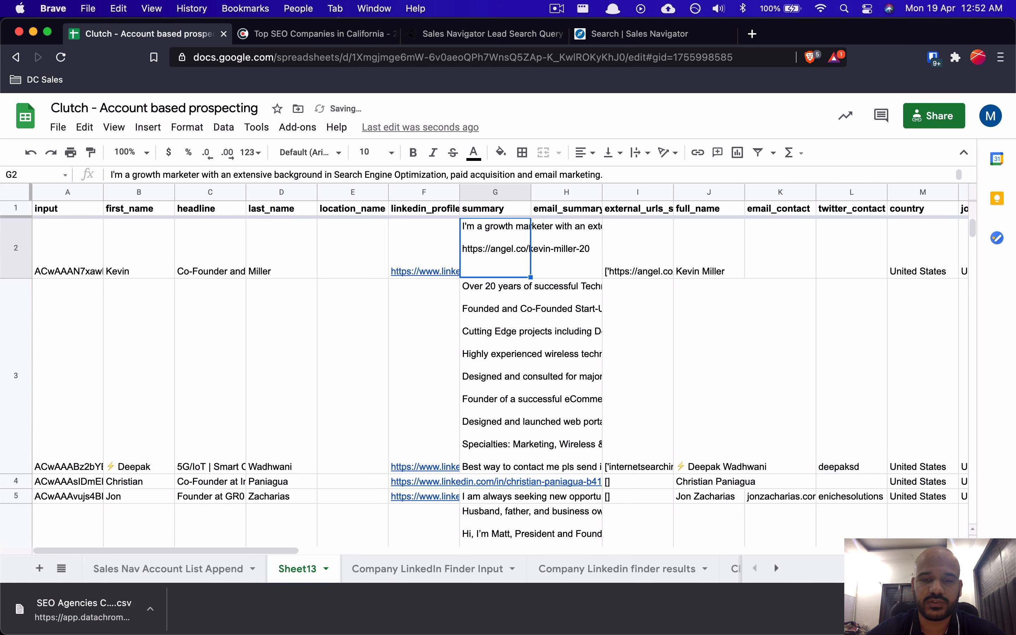
key(Left)
key(Return)
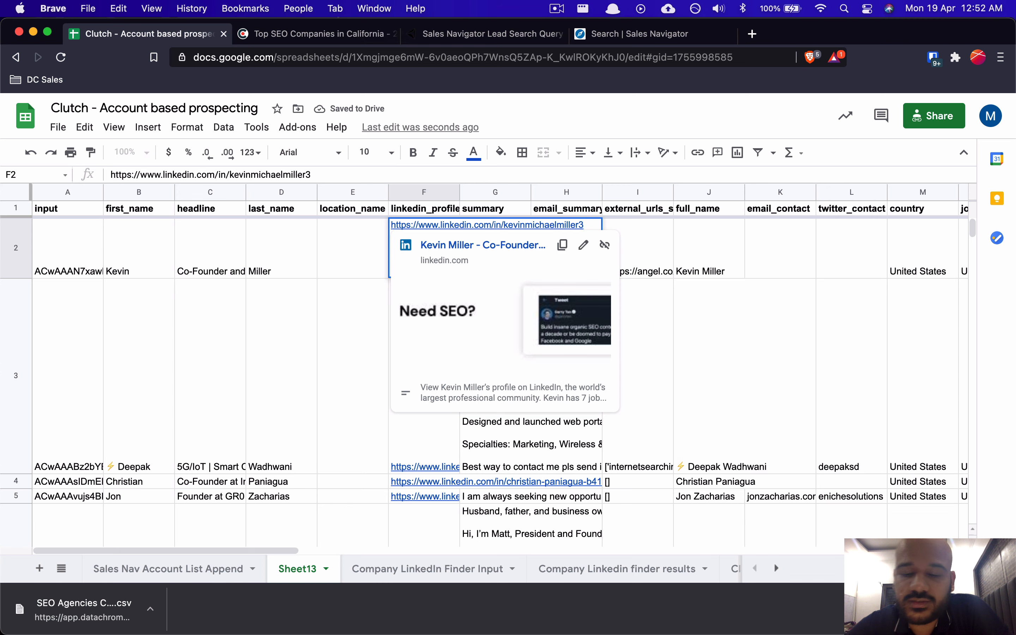
key(Return)
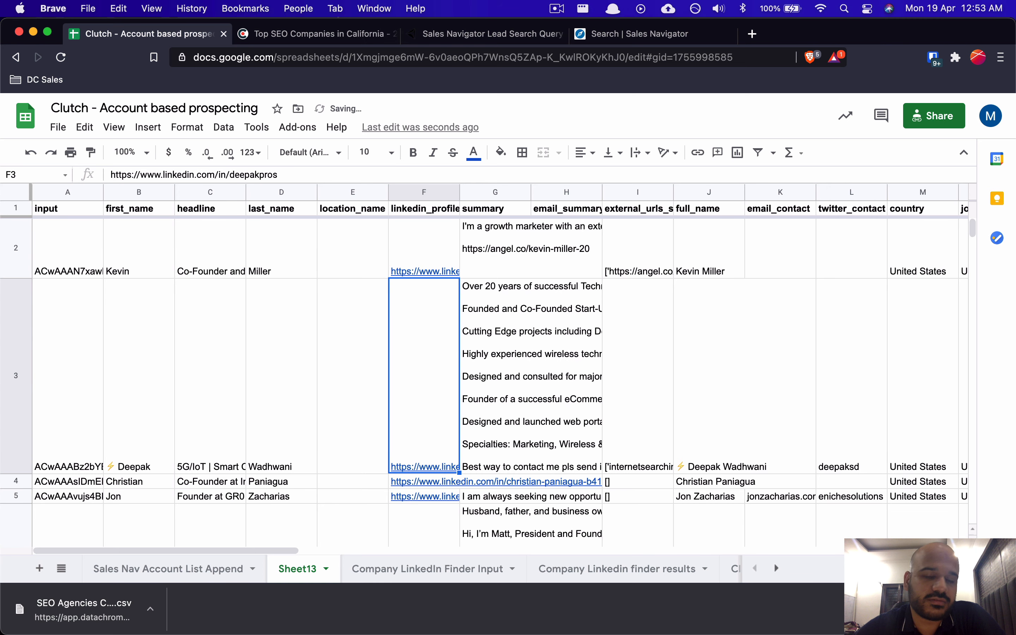
key(Up)
key(Right)
key(Left)
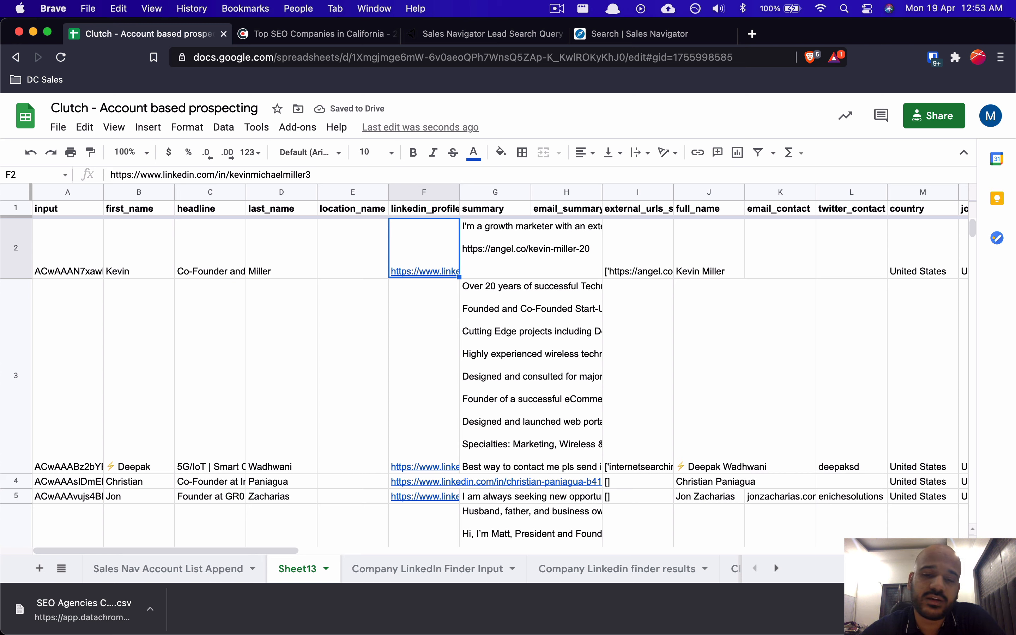
key(Right)
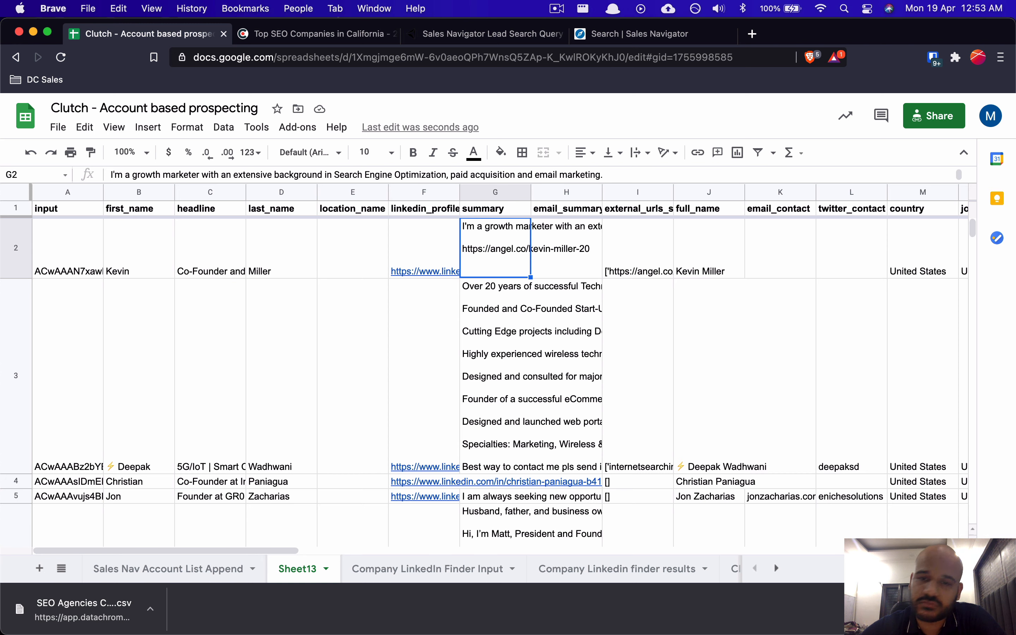
key(Right)
key(Right)
key(Right)
key(Right)
key(Right)
key(Right)
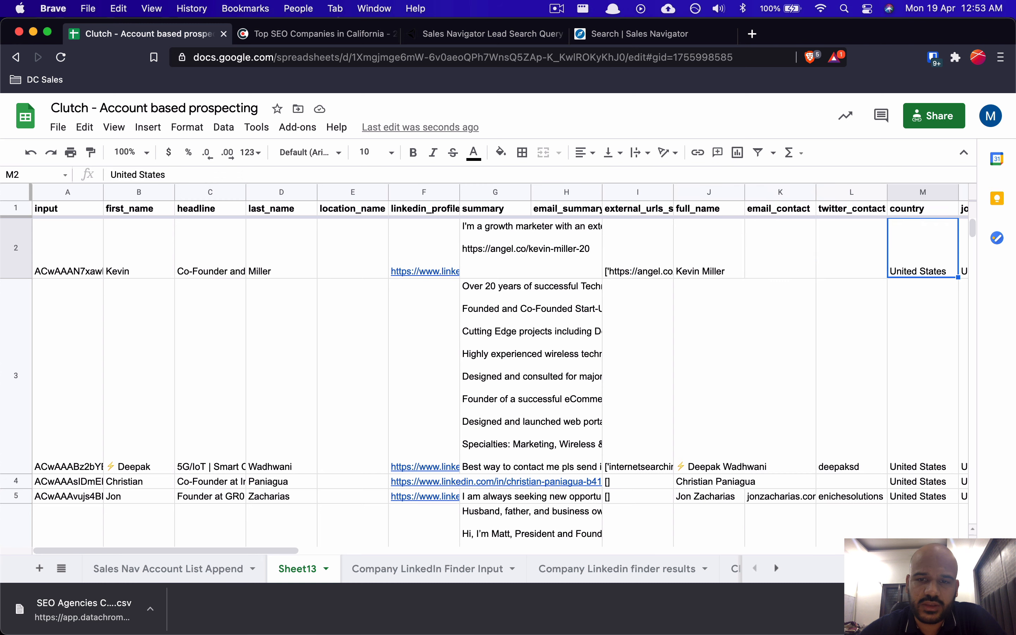
key(Left)
key(Left)
key(Left)
key(Left)
key(Left)
key(Up)
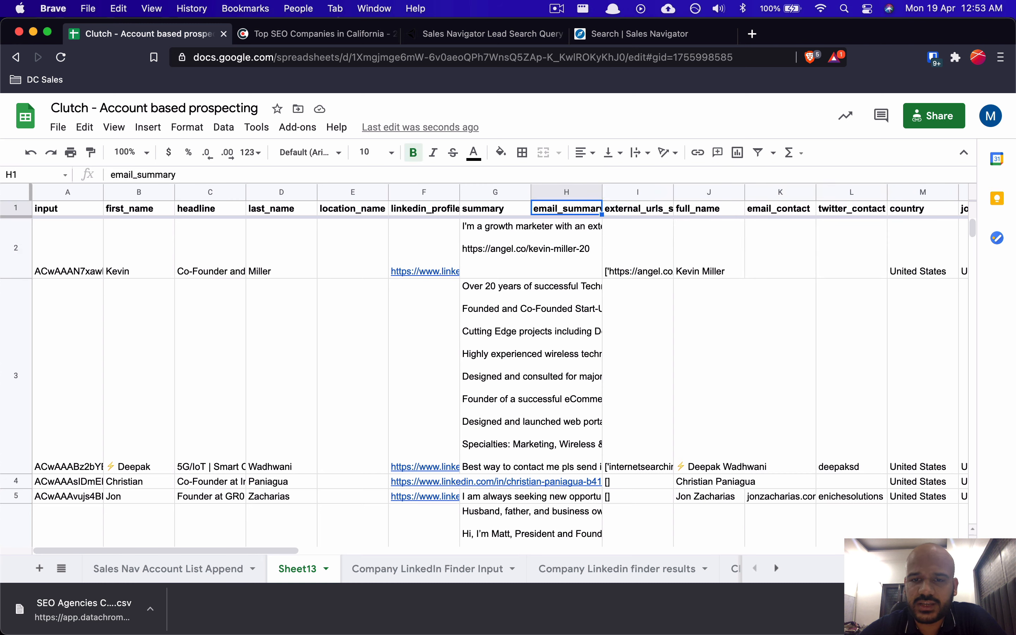
key(Return)
key(Return)
key(Left)
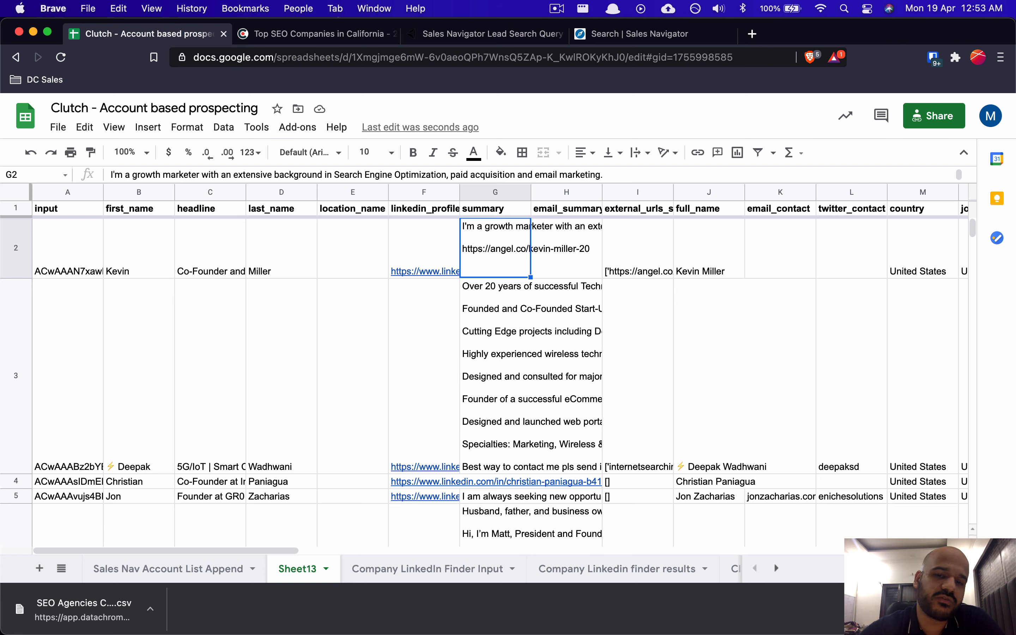
key(Return)
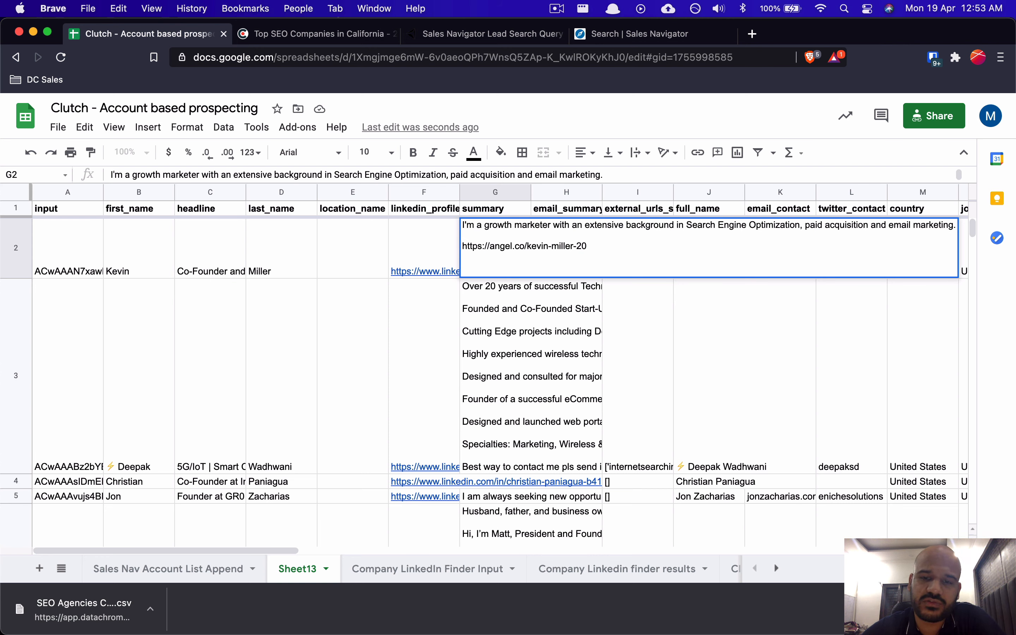
key(Return)
key(Right)
key(Up)
key(Up)
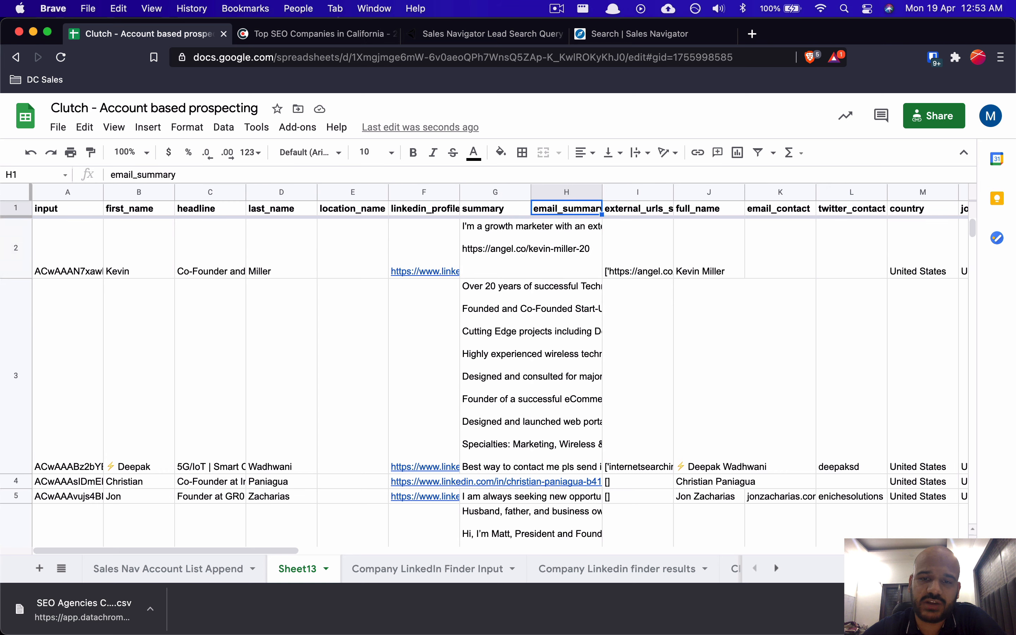
key(Return)
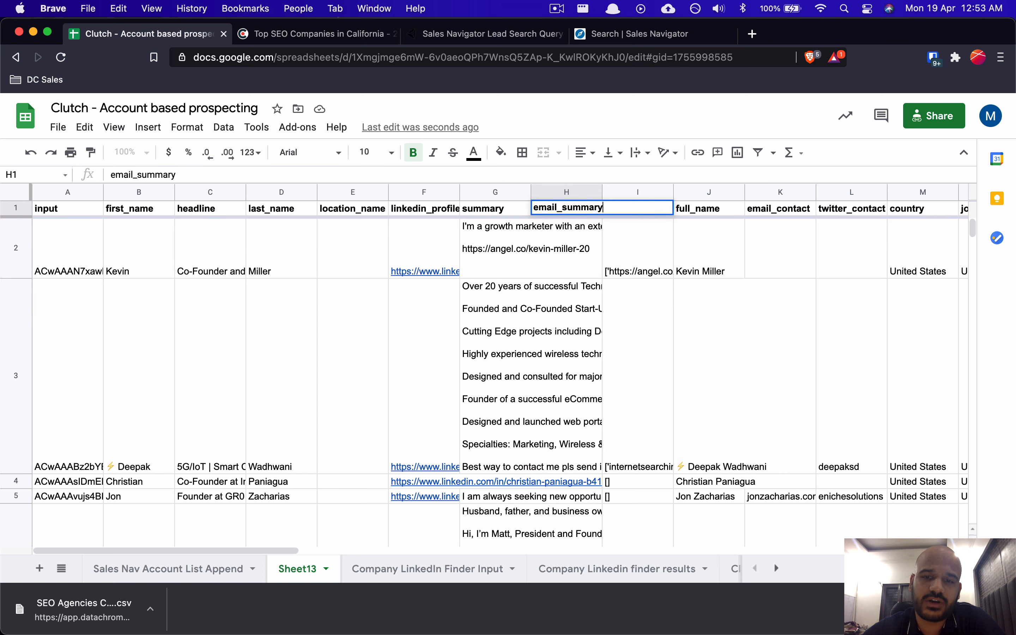
key(Escape)
key(Right)
key(Down)
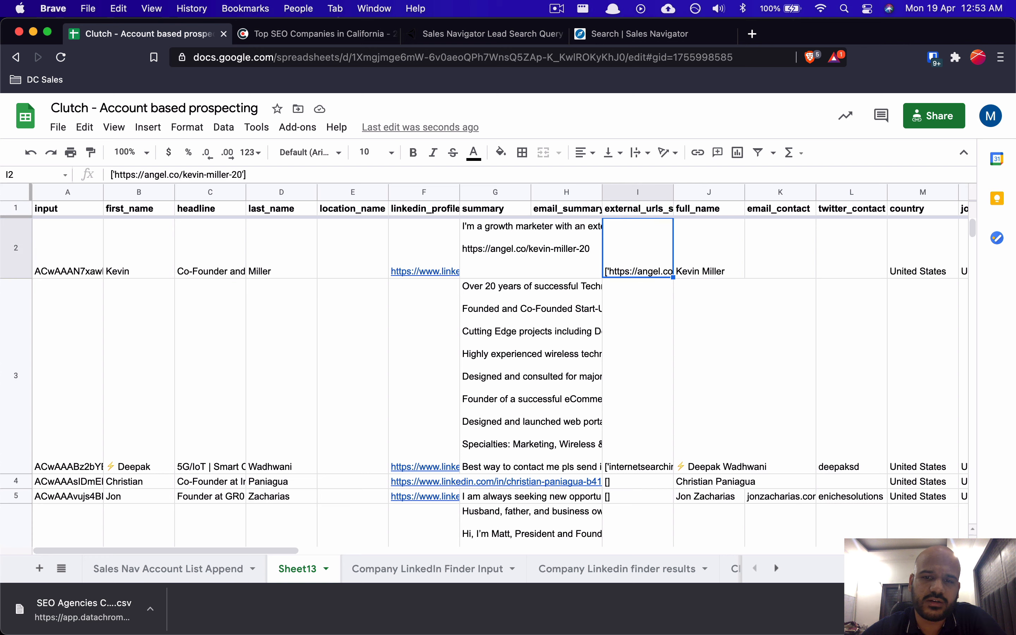
key(Up)
key(Down)
key(Return)
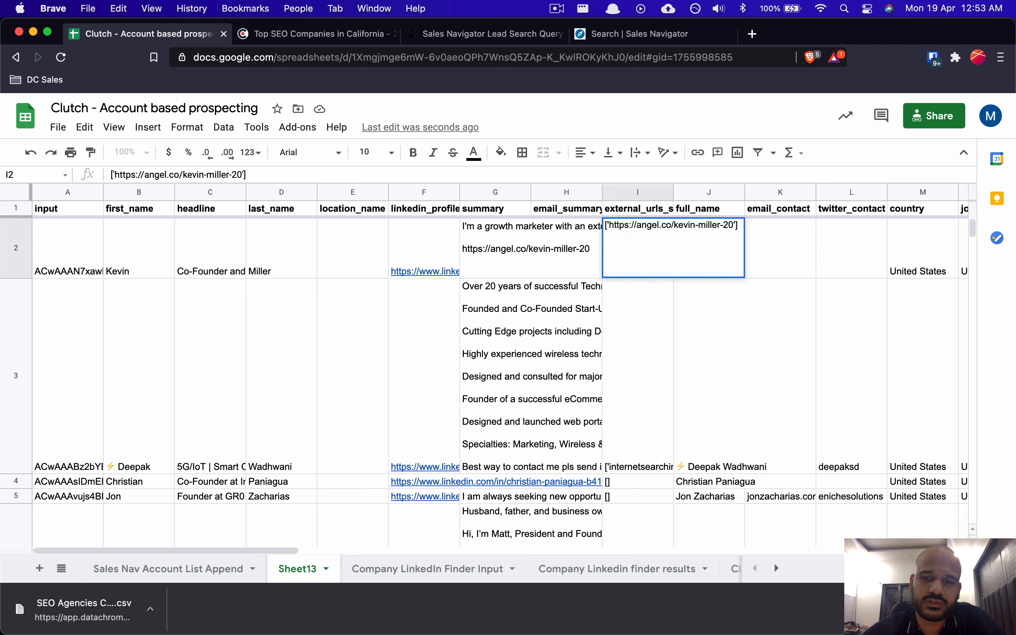
key(Return)
key(Up)
key(Left)
key(Down)
key(Up)
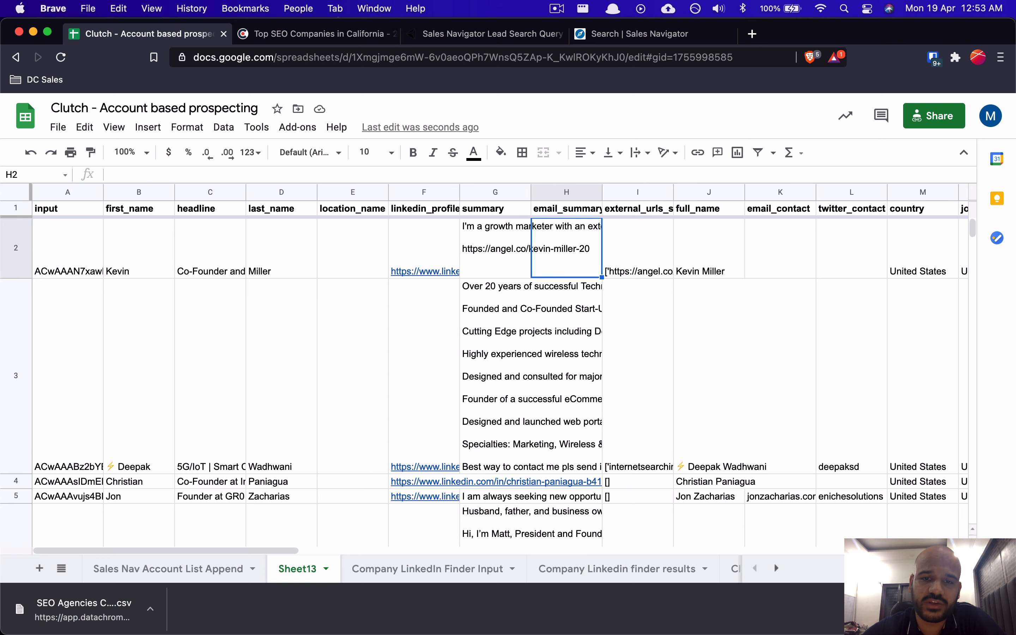
key(Left)
key(Return)
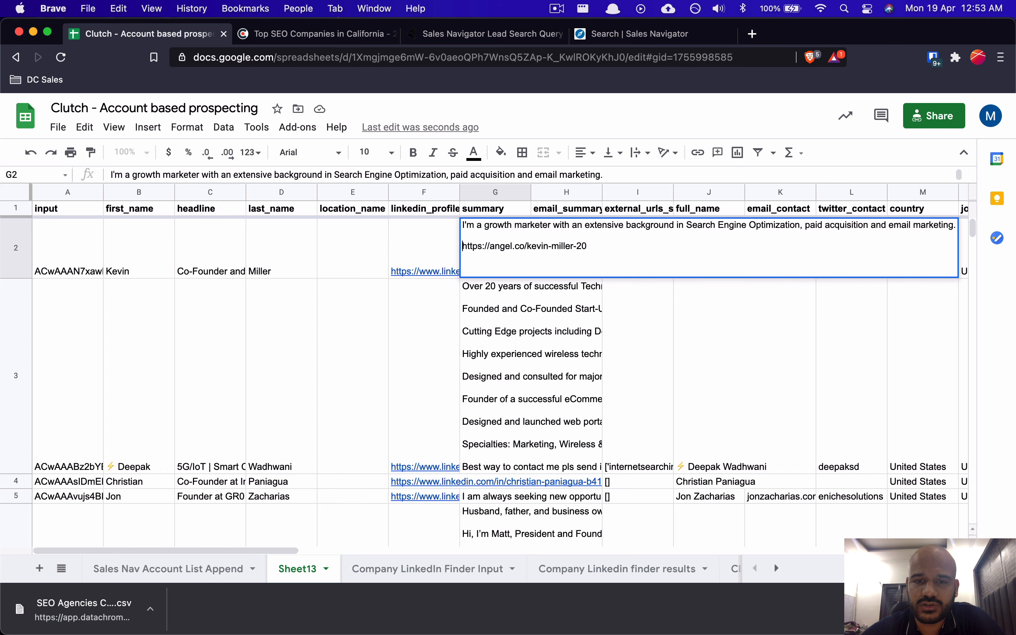
mouse_move(435, 234)
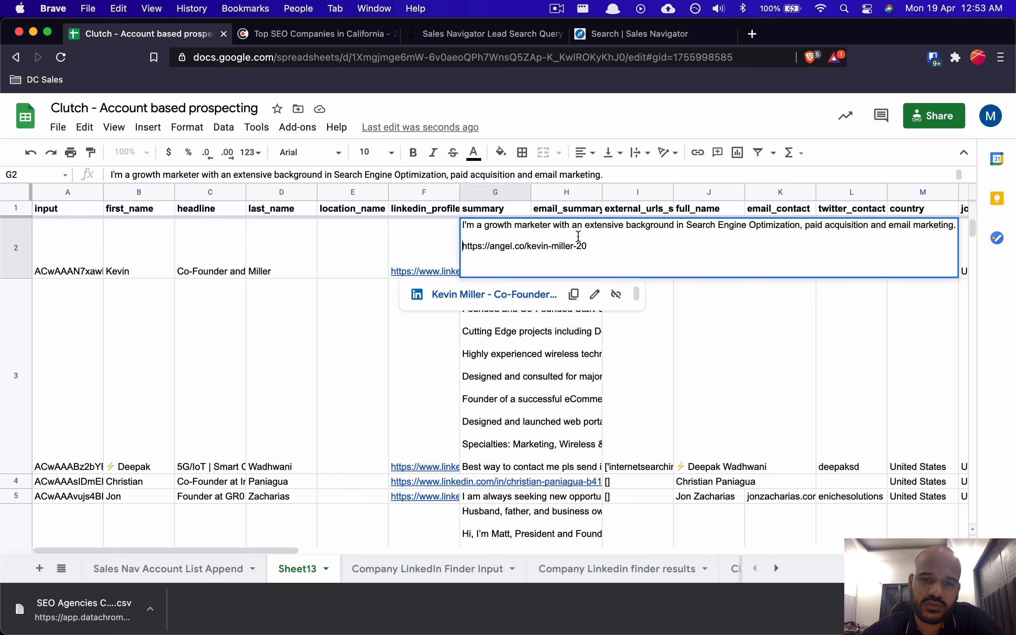
click(382, 376)
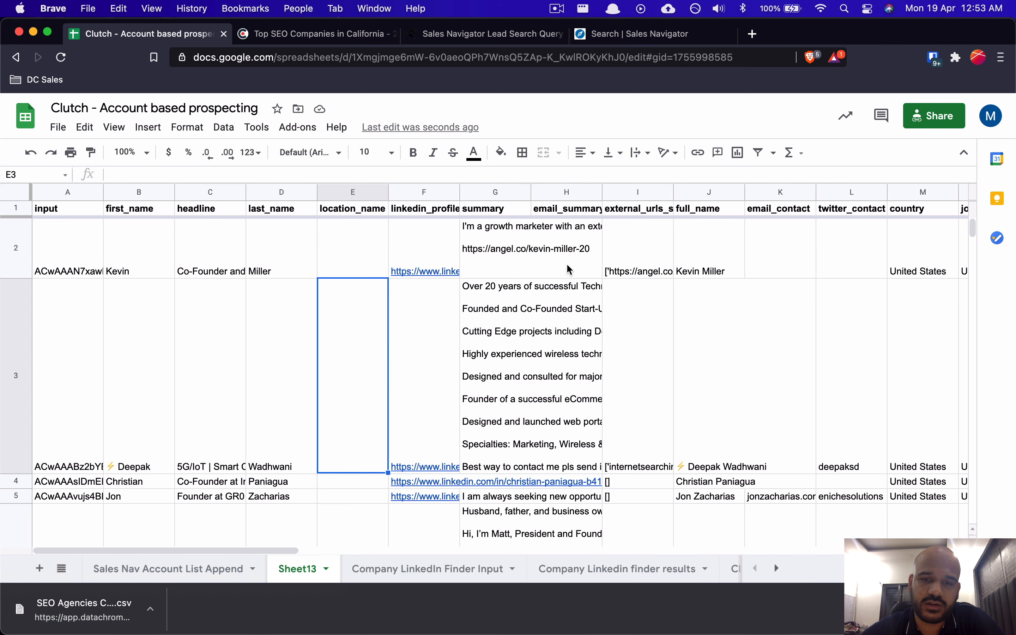
click(613, 267)
key(Up)
key(Down)
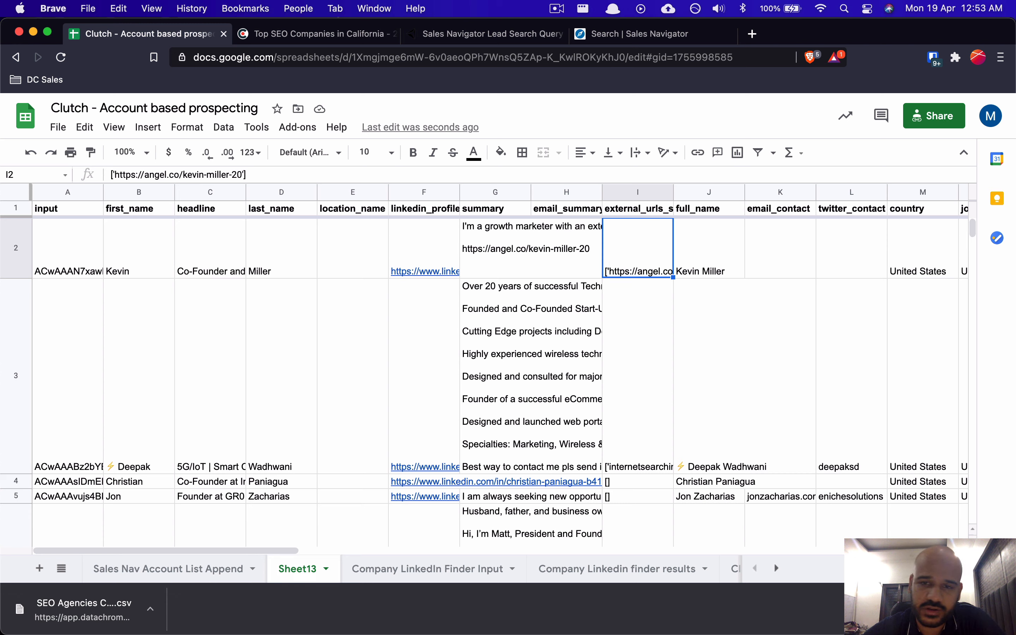
key(Right)
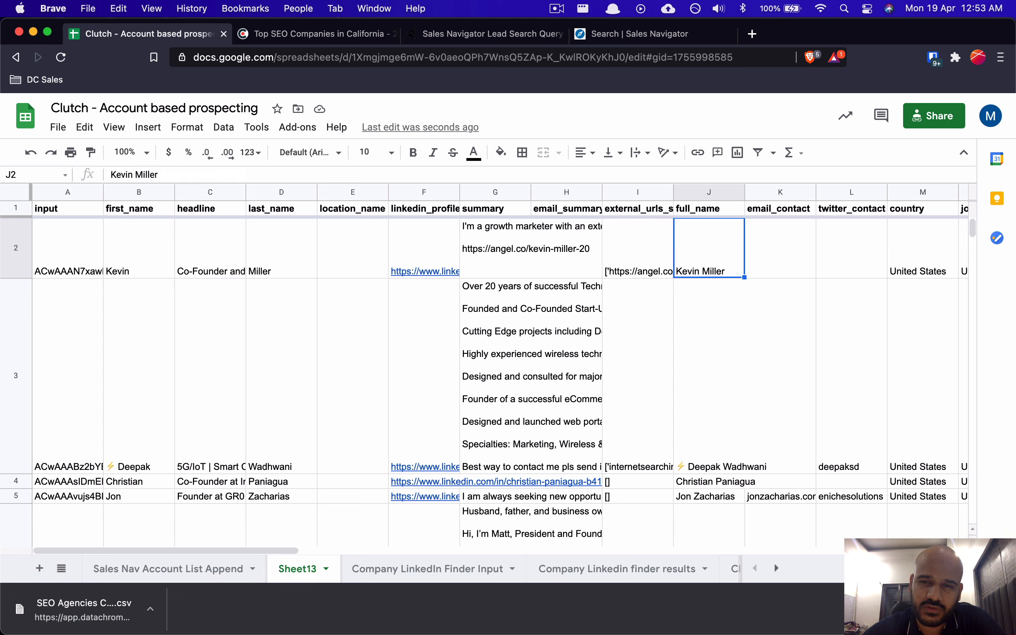
key(Right)
key(Right)
key(Right)
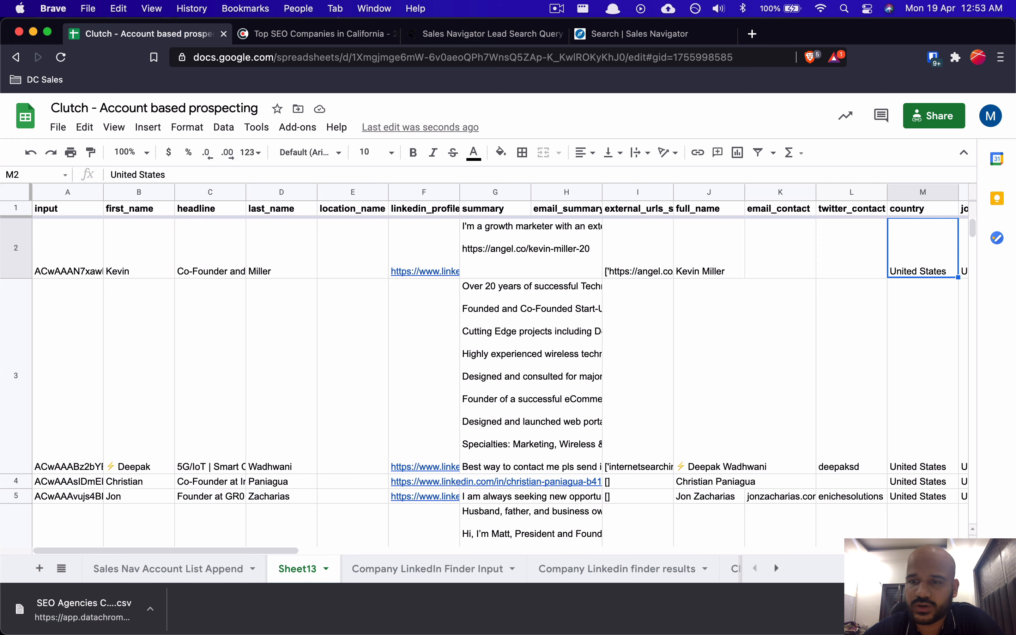
key(Right)
key(Right)
key(Right)
key(Left)
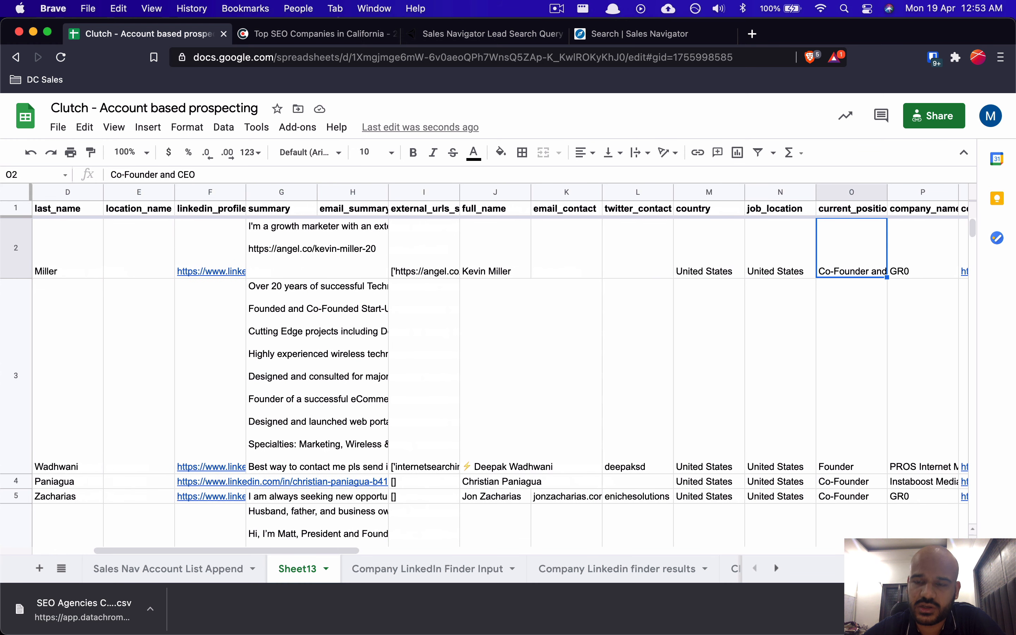
key(Right)
key(Right)
key(Left)
key(Left)
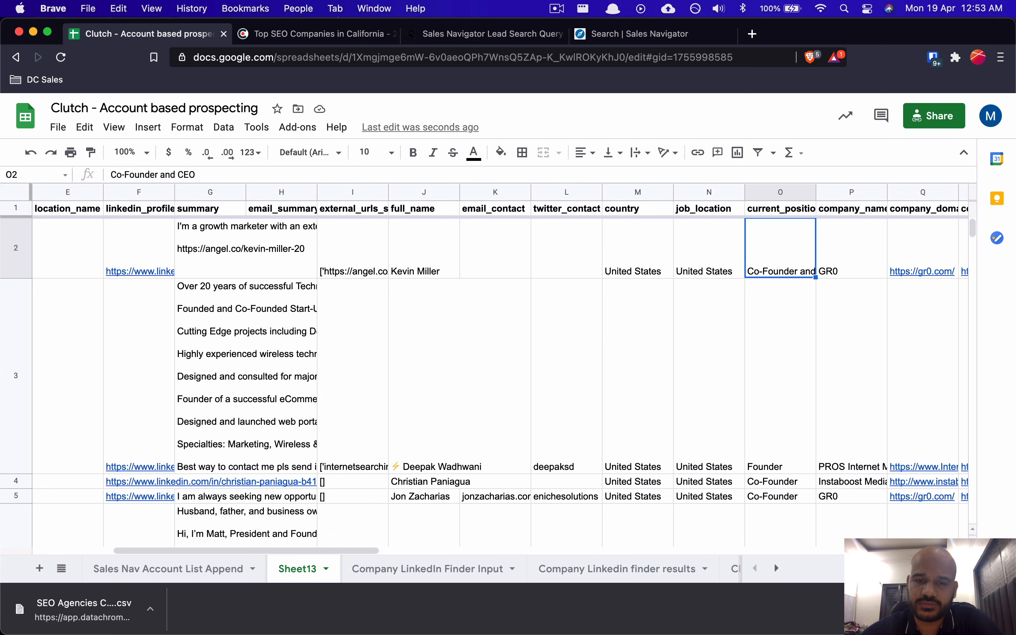
scroll(537, 331, left, 5)
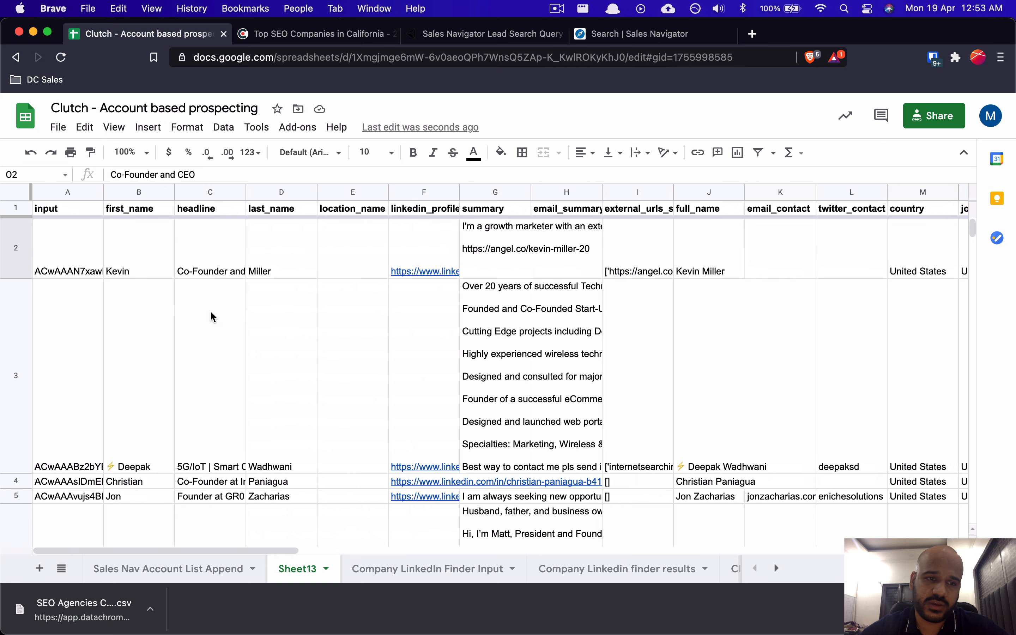
Step: Move the last_name column next to first_name in Sheet13
click(143, 193)
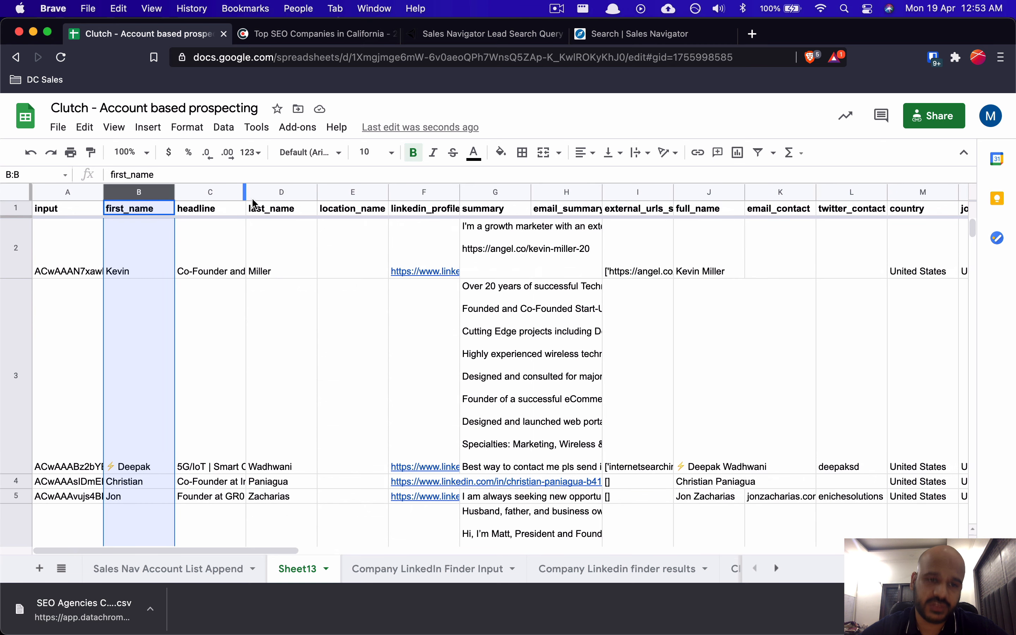
click(268, 197)
drag(267, 196, 214, 196)
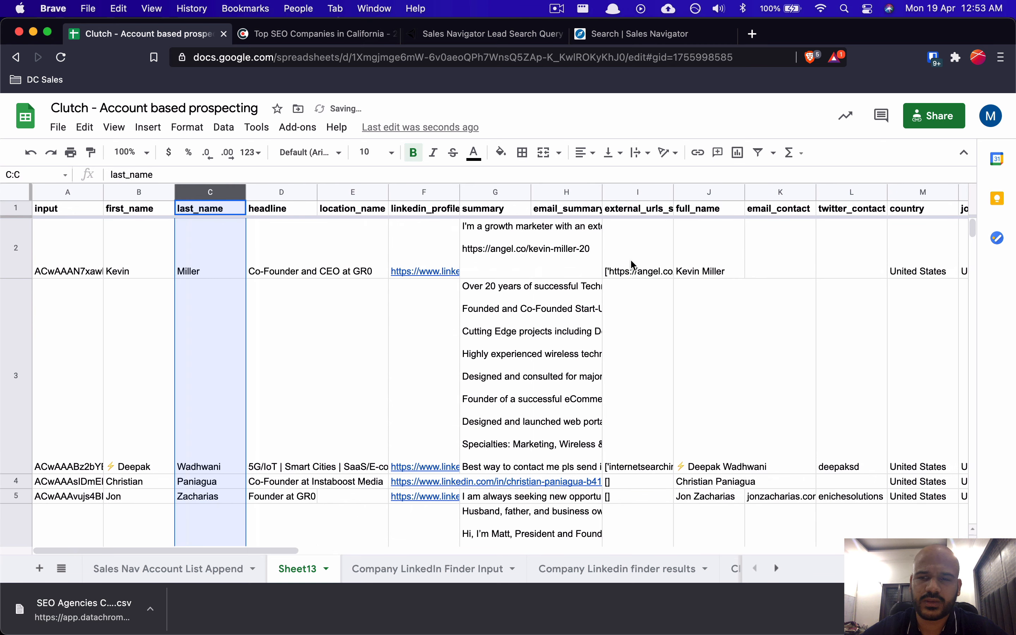
Step: Move the company_domain column to sit right after last_name
scroll(630, 259, right, 3)
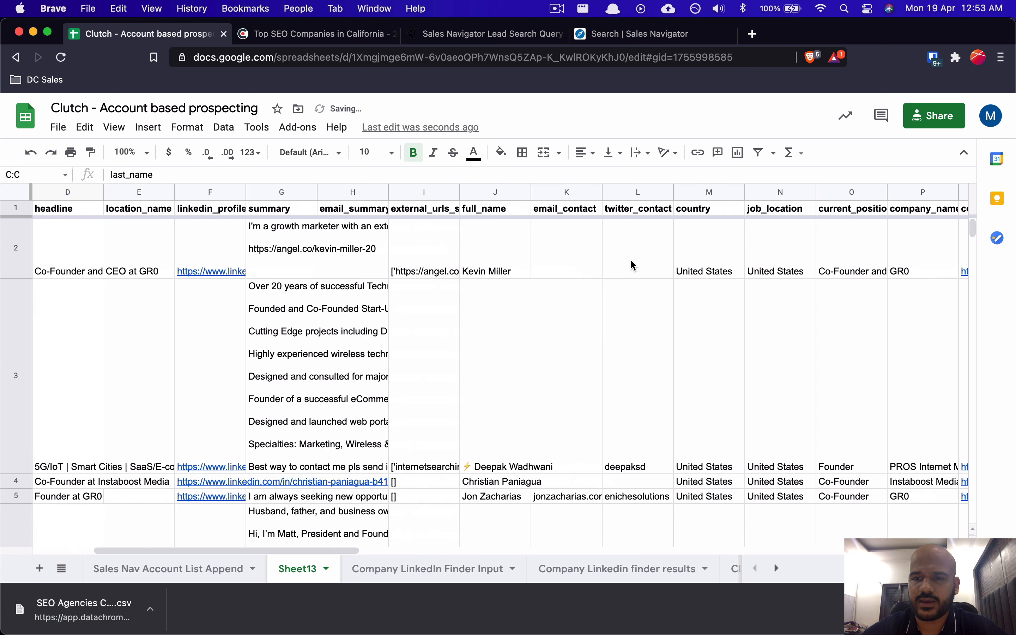
click(917, 196)
click(822, 253)
scroll(821, 253, right, 1)
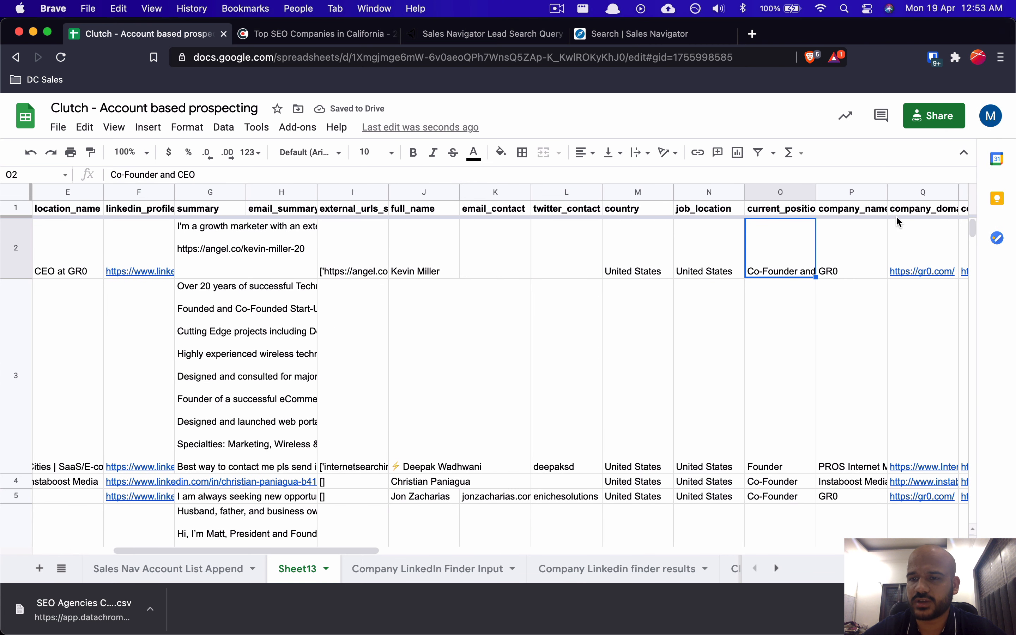
click(849, 252)
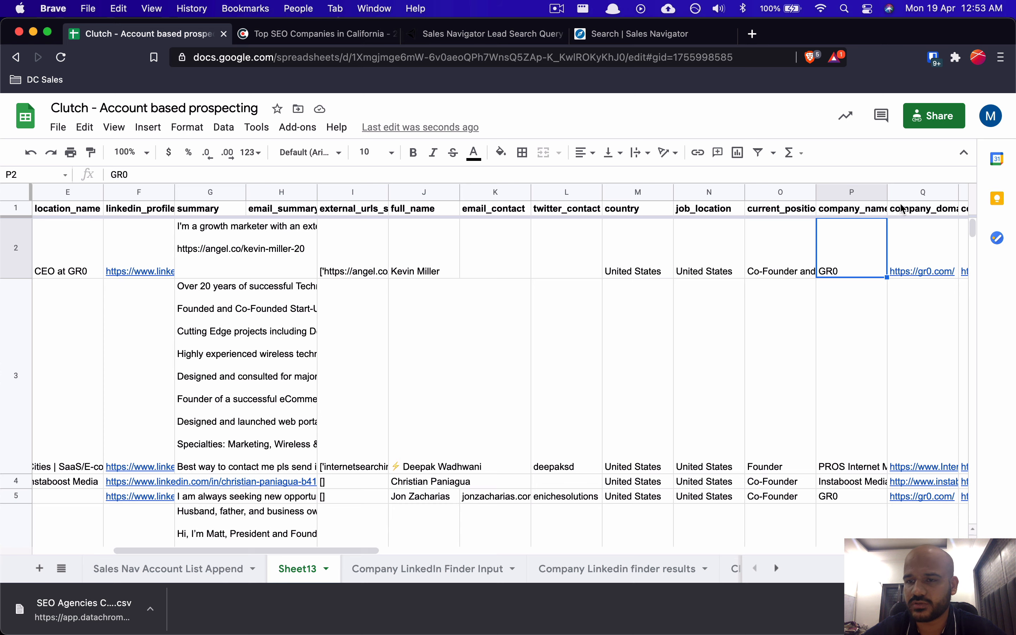
click(915, 196)
drag(915, 196, 276, 296)
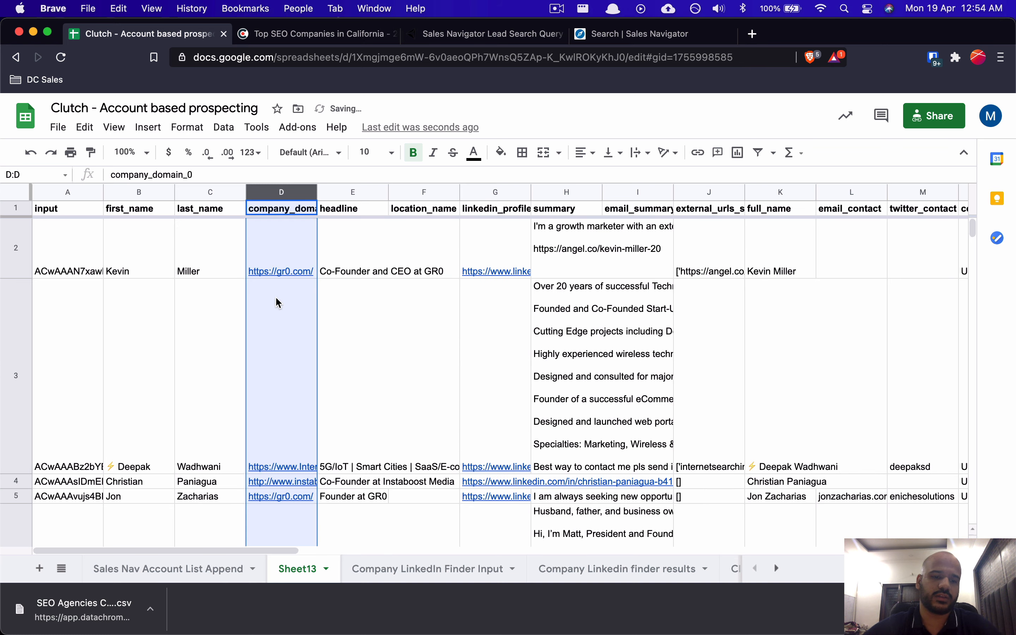
Step: Select the first_name through company_domain columns and add a new blank Sheet14
scroll(212, 363, down, 5)
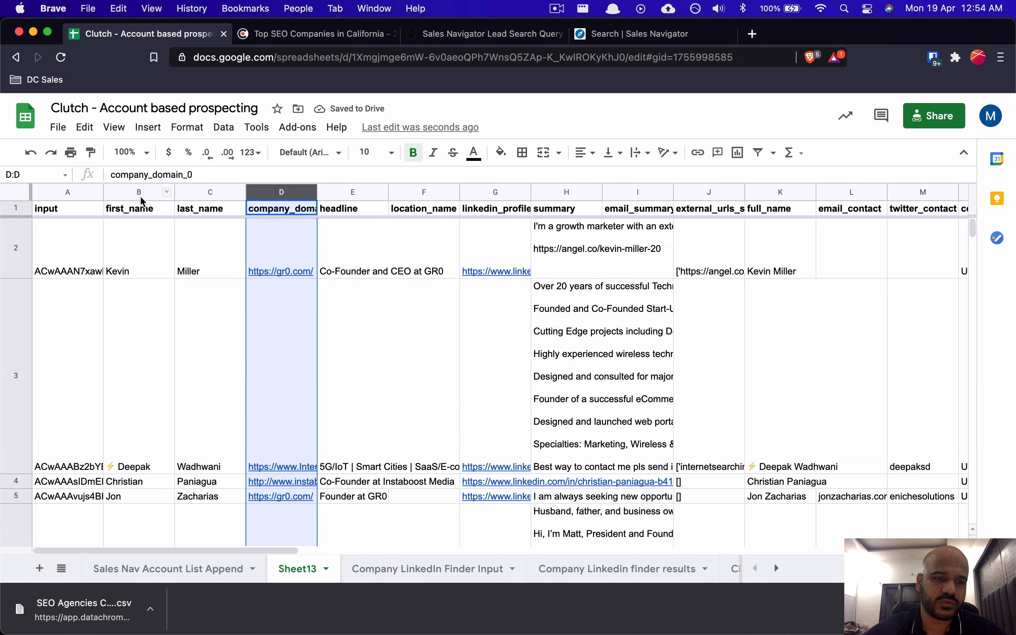
drag(138, 192, 282, 192)
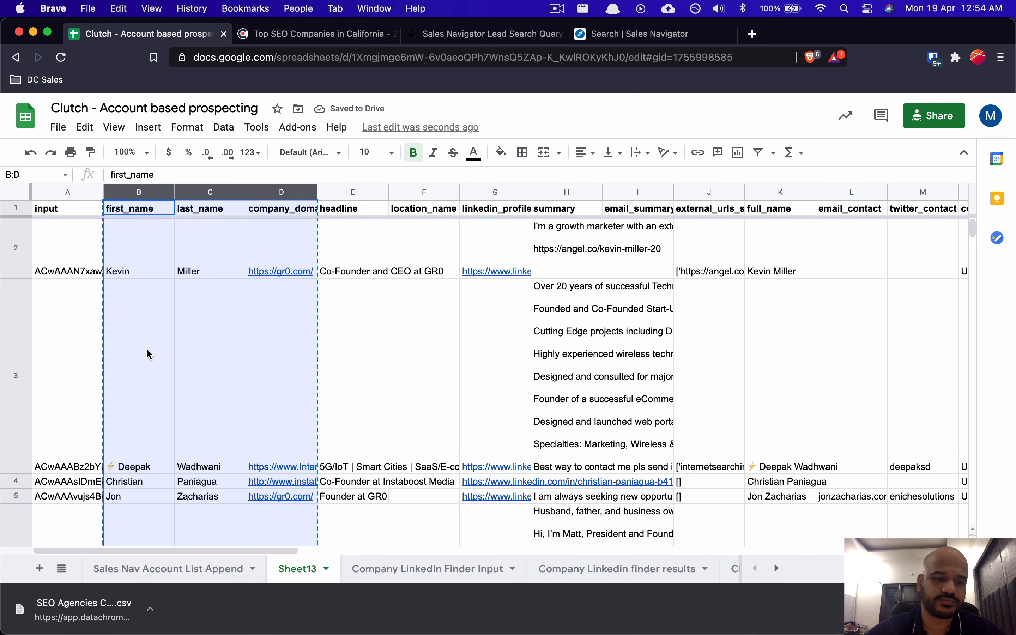
click(40, 569)
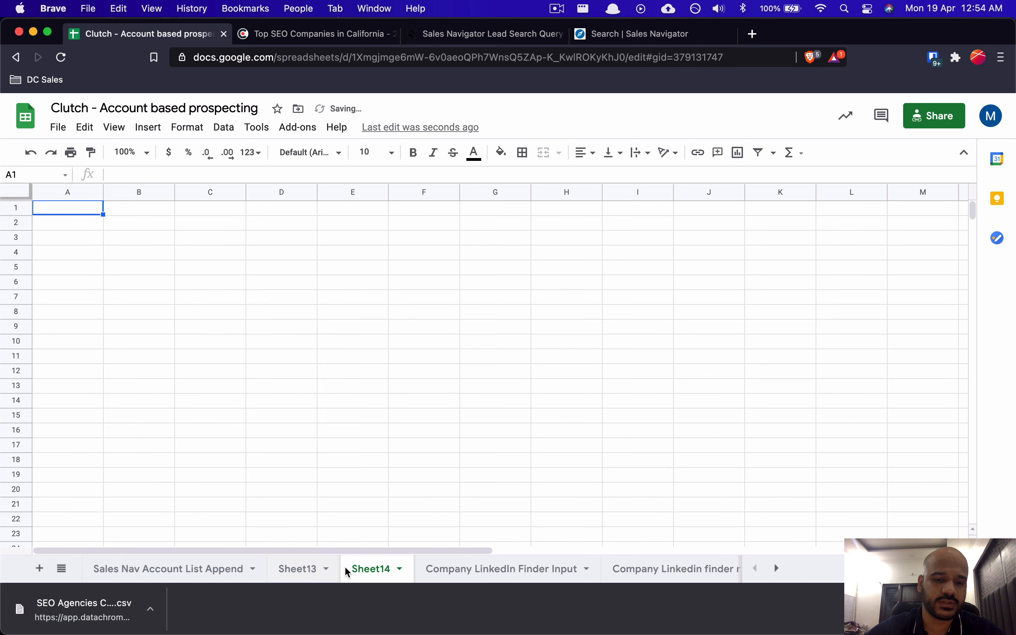
Step: Rename Sheet14 to 'Email Finder Input' and move it to the first tab position
double_click(358, 571)
text(Email Finde)
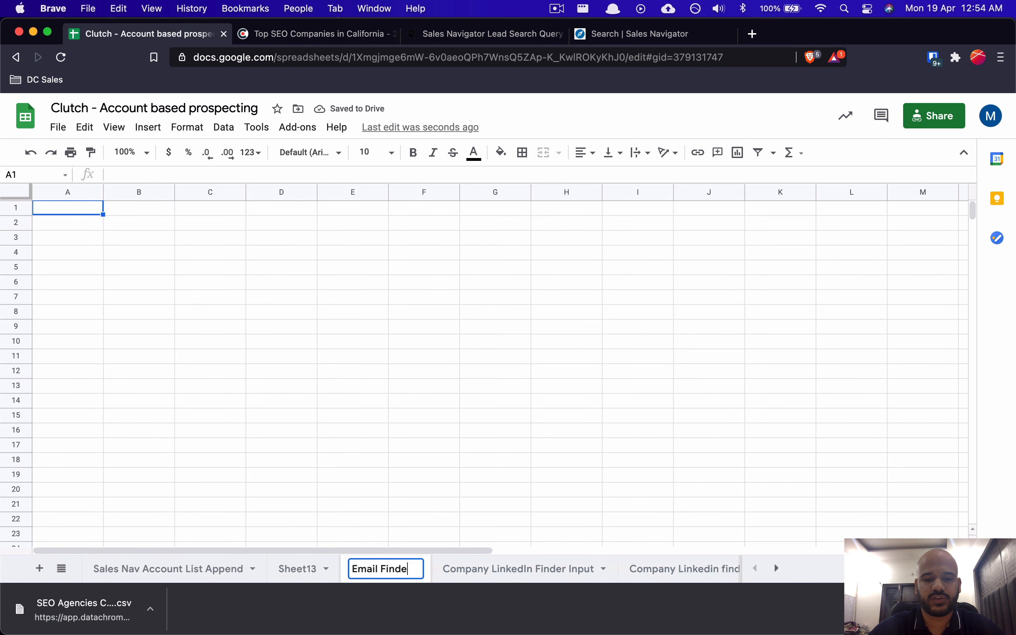
text(r INp)
key(BackSpace)
key(BackSpace)
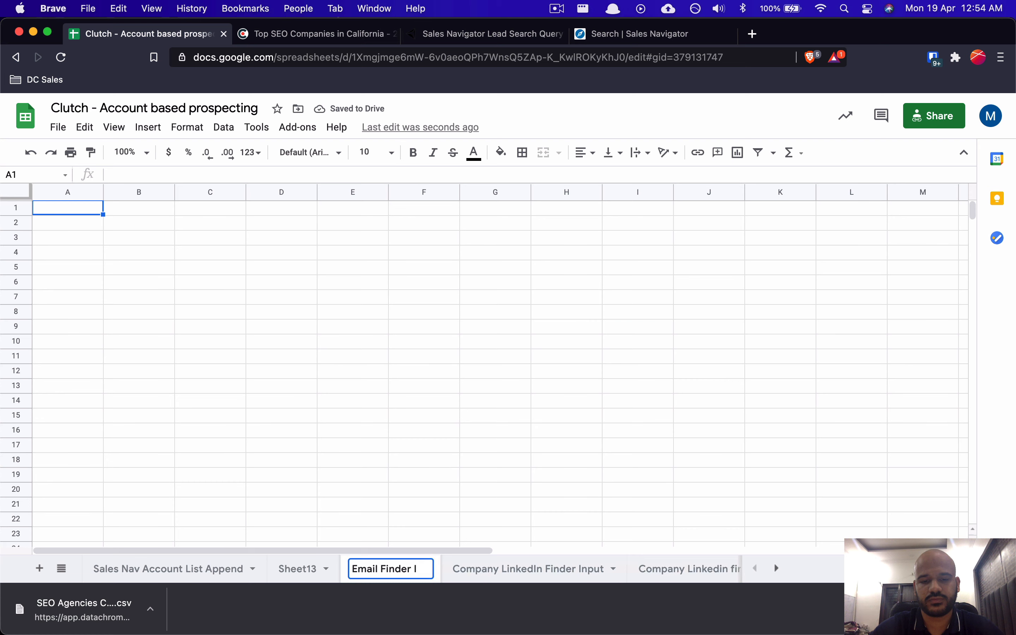
text(nput)
key(Return)
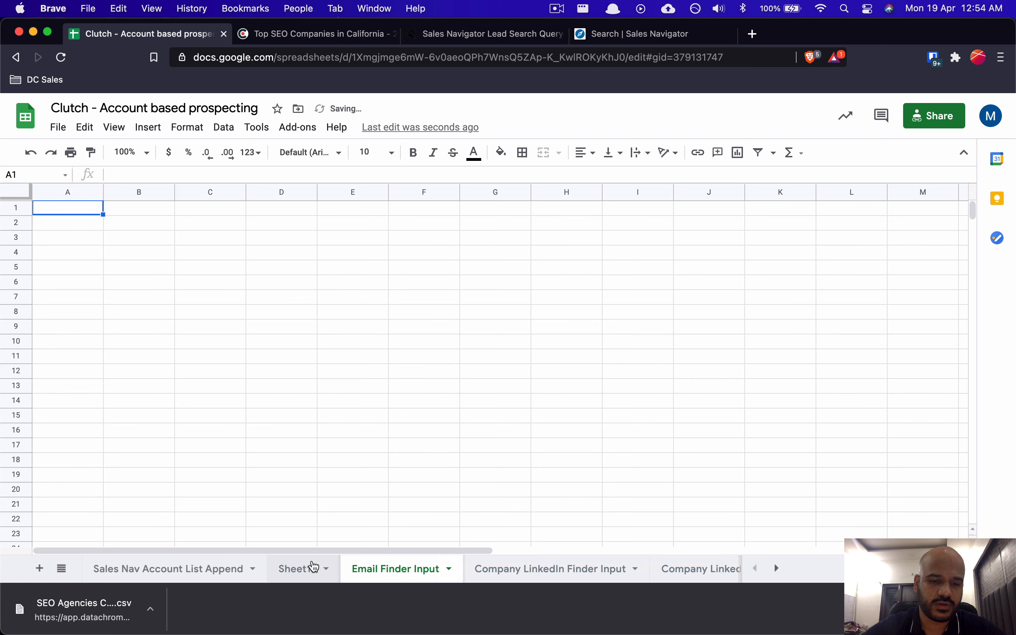
drag(385, 569, 191, 571)
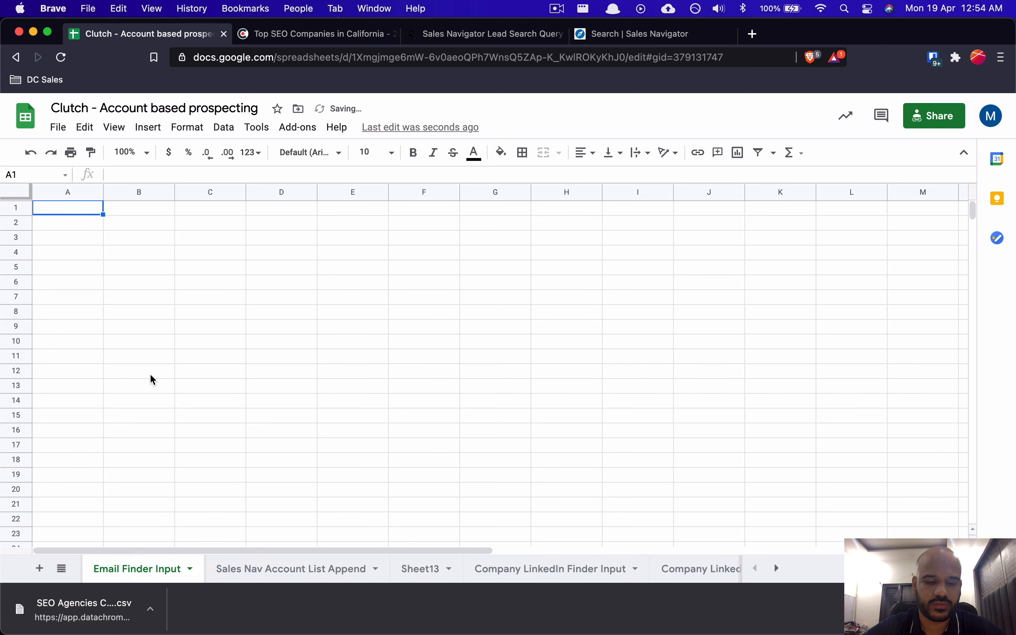
Step: Paste the five leads' first_name, last_name and company_domain rows, then widen column C
click(374, 344)
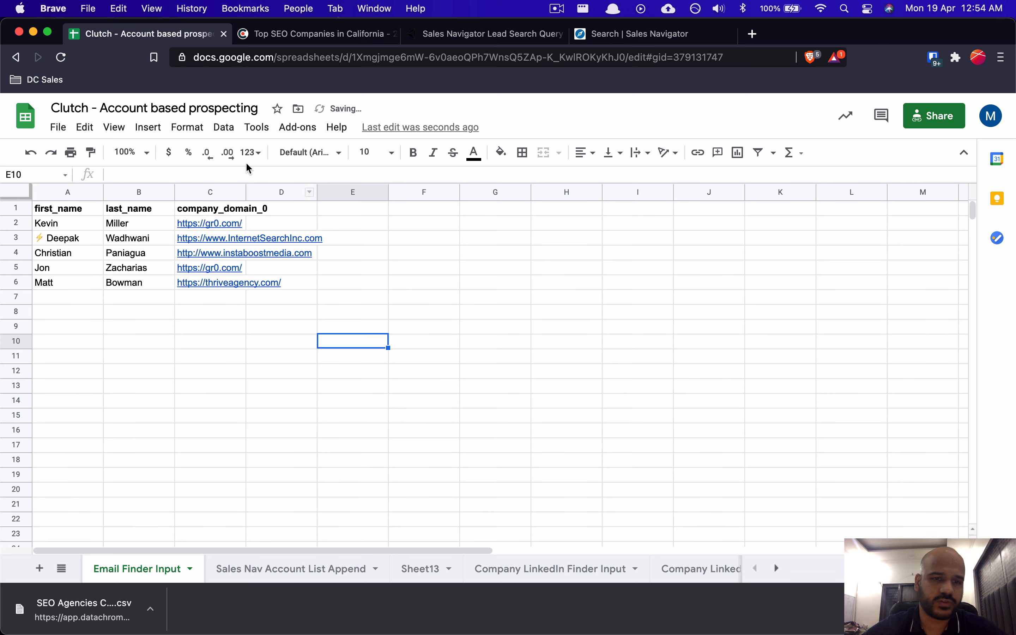
drag(246, 192, 330, 193)
click(387, 251)
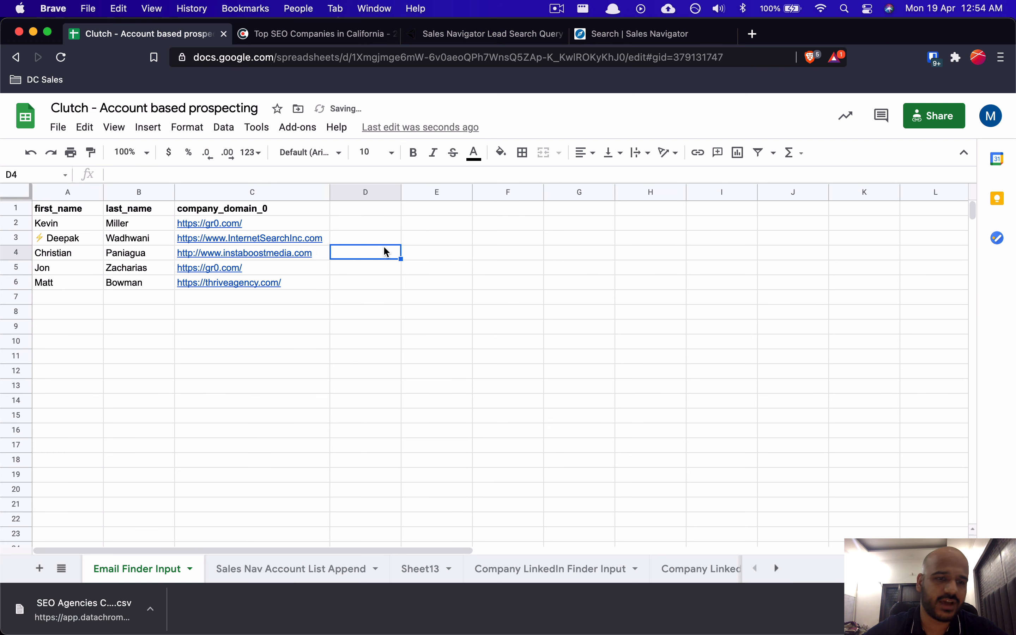
click(247, 254)
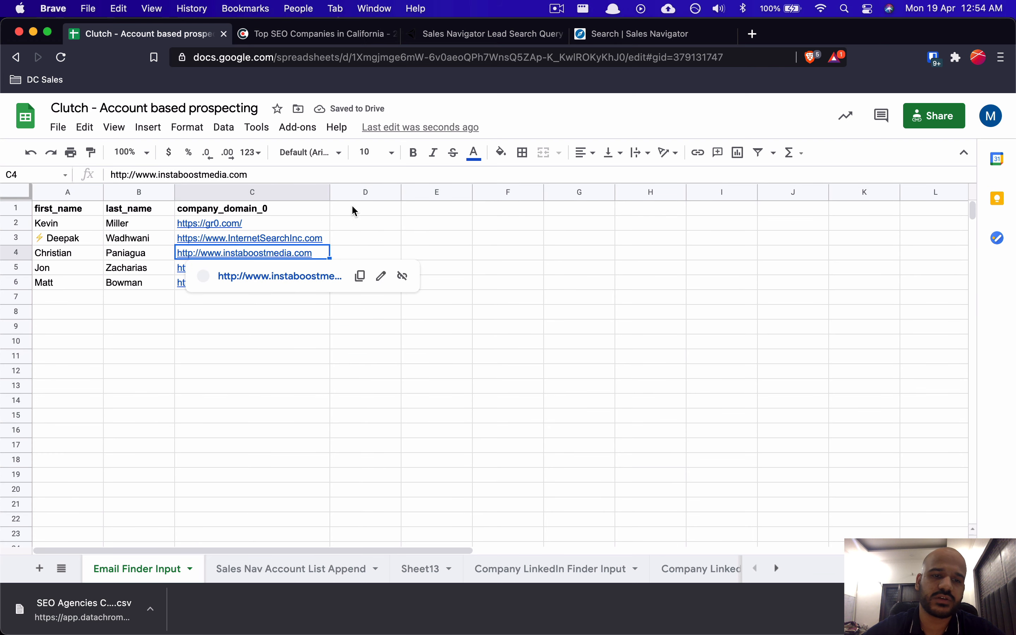
click(287, 224)
key(shift+Down)
key(shift+Down)
key(shift+Down)
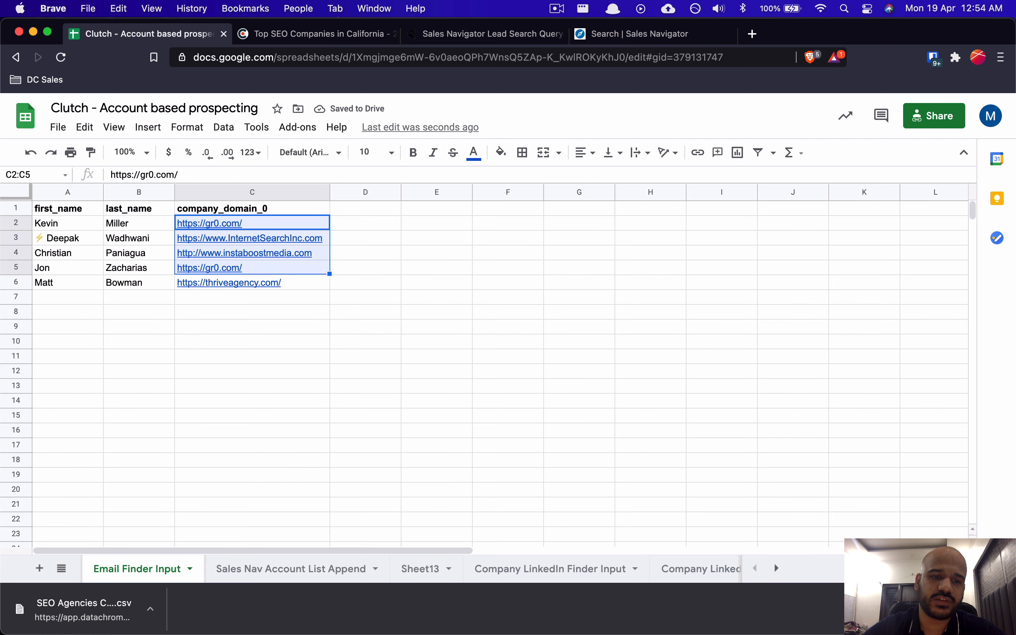
key(shift+Down)
key(Down)
key(Down)
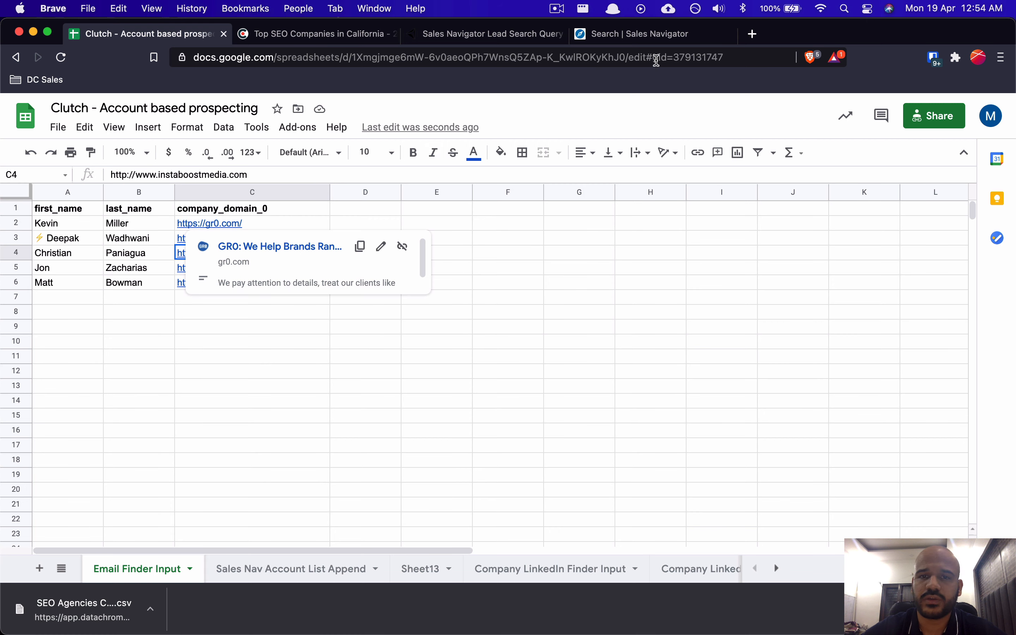
key(super+Tab)
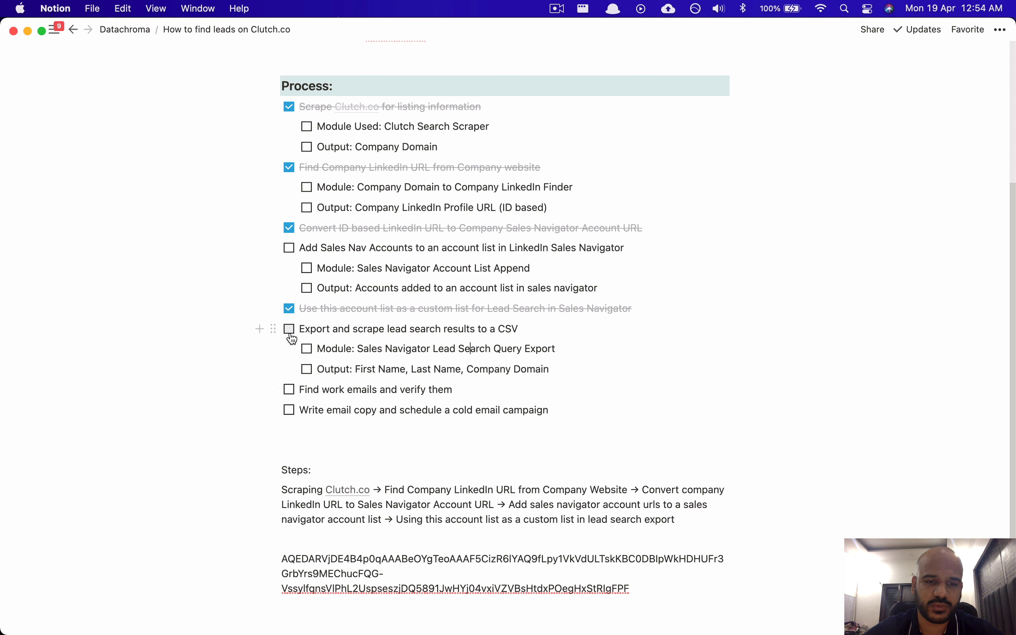
Step: Tick the 'Export and scrape lead search results to a CSV' checklist item as done
click(406, 331)
drag(411, 330, 520, 330)
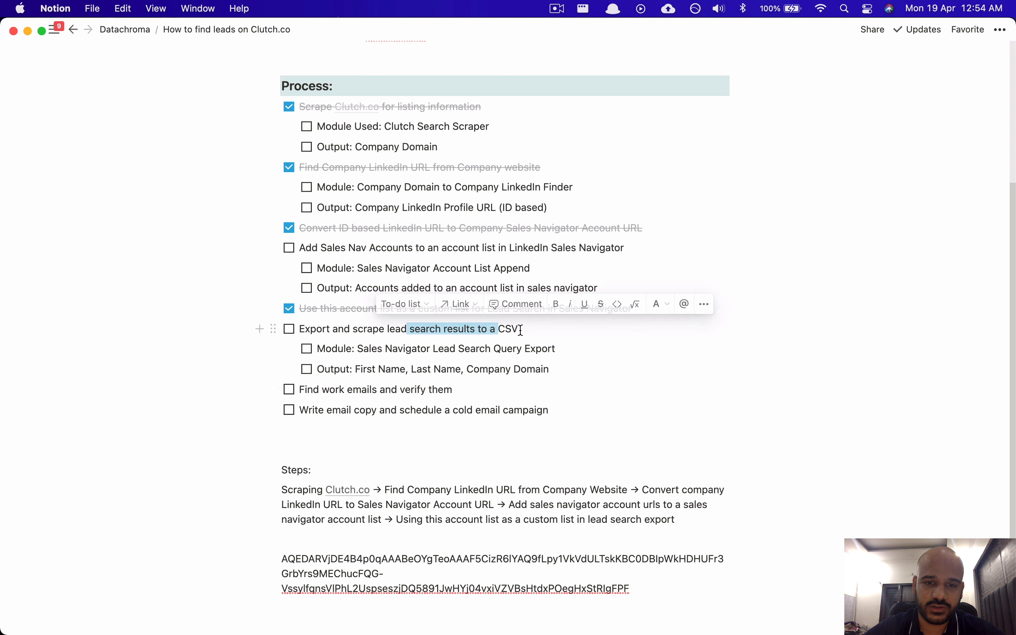
click(520, 331)
click(290, 330)
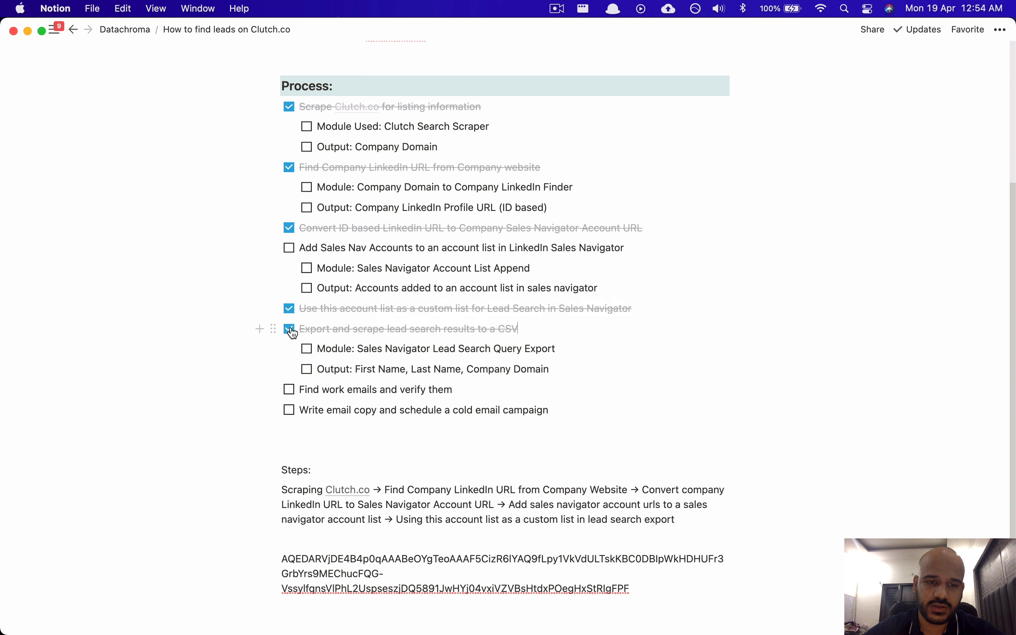
Step: Nest a 'Tools used: Snov, Hunter, Findthatlead, Apollo.io, etc.' line under Find work emails
click(345, 389)
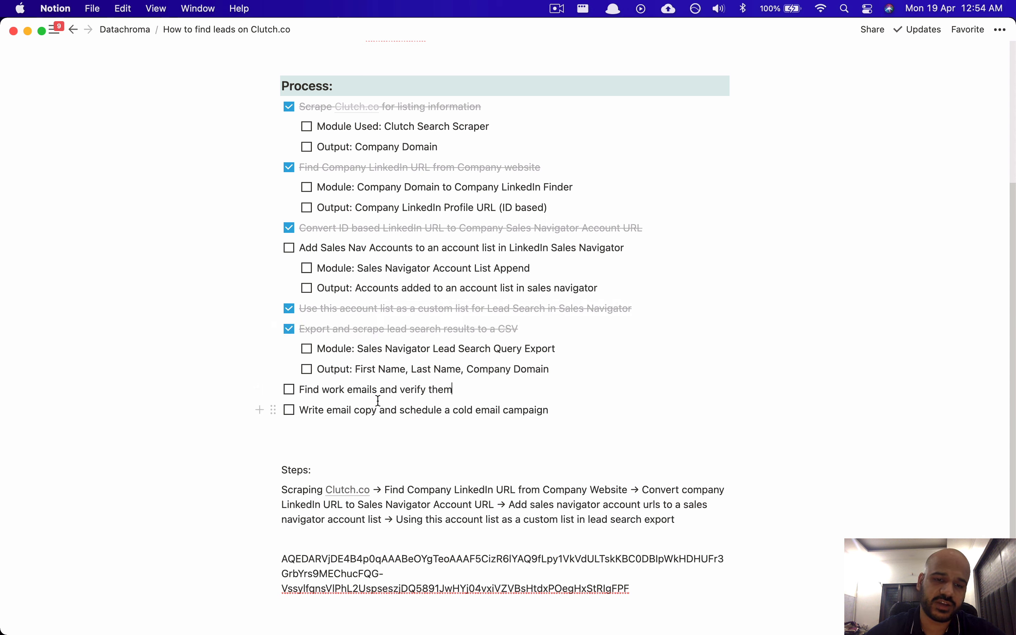
drag(452, 390, 402, 390)
click(421, 390)
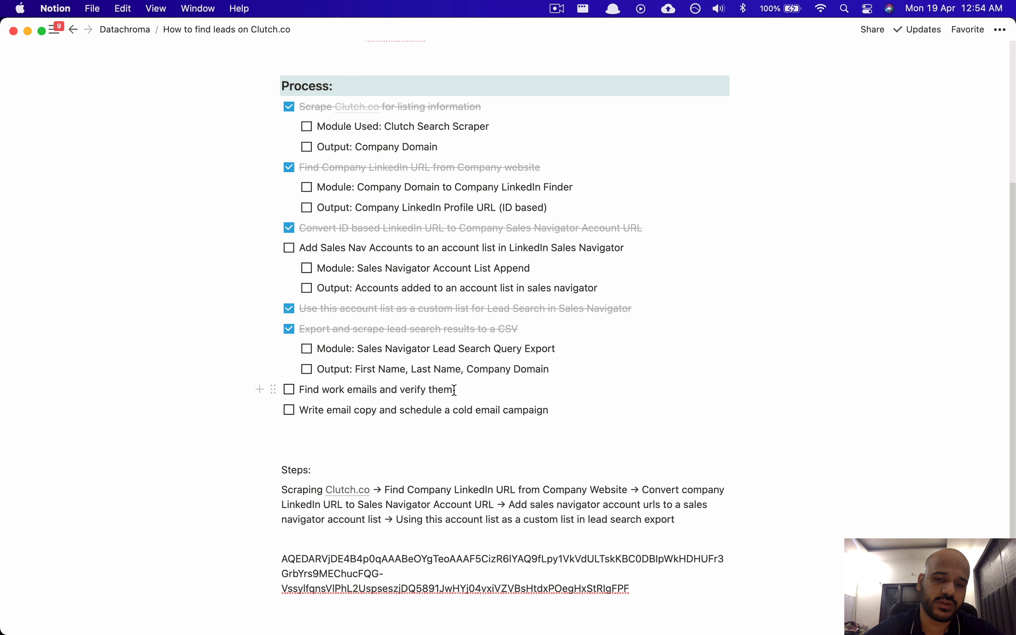
key(Return)
key(Tab)
text(Too)
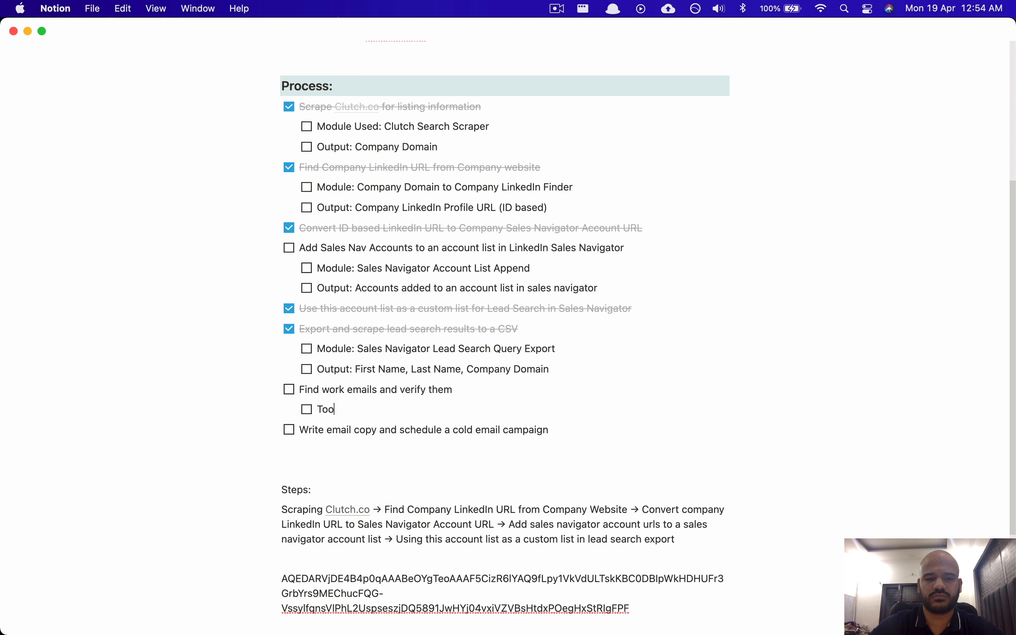
text(ls u)
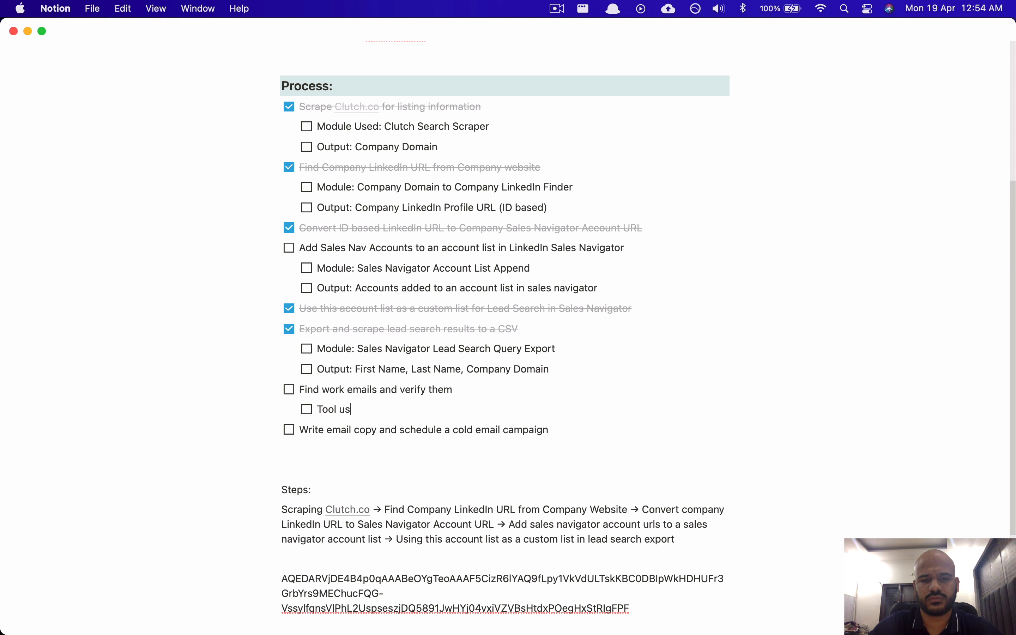
text(ed: SNov)
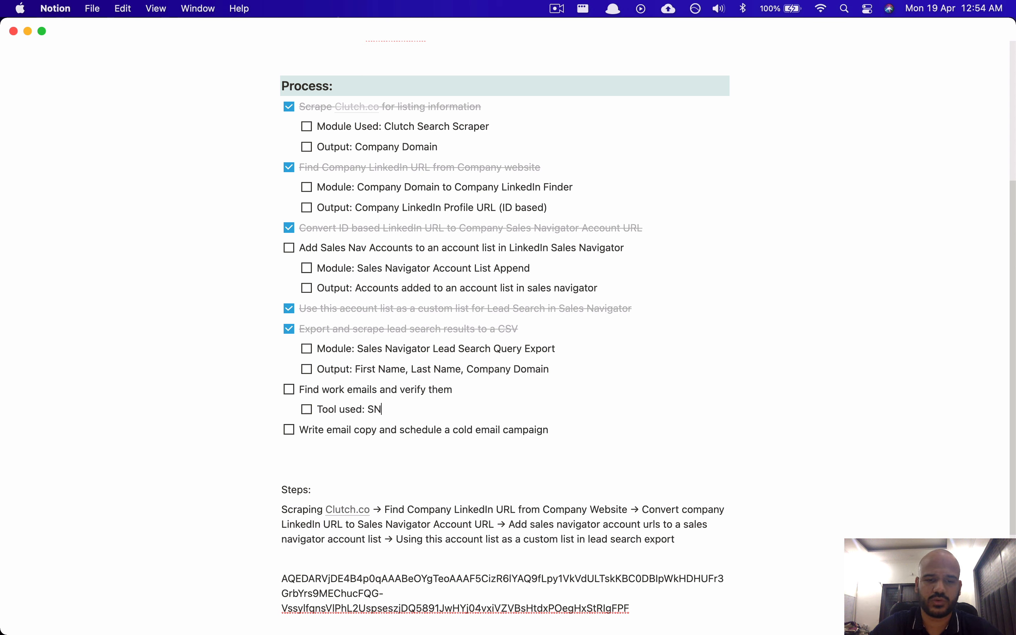
key(BackSpace)
key(BackSpace)
key(BackSpace)
text(nov, HUnter)
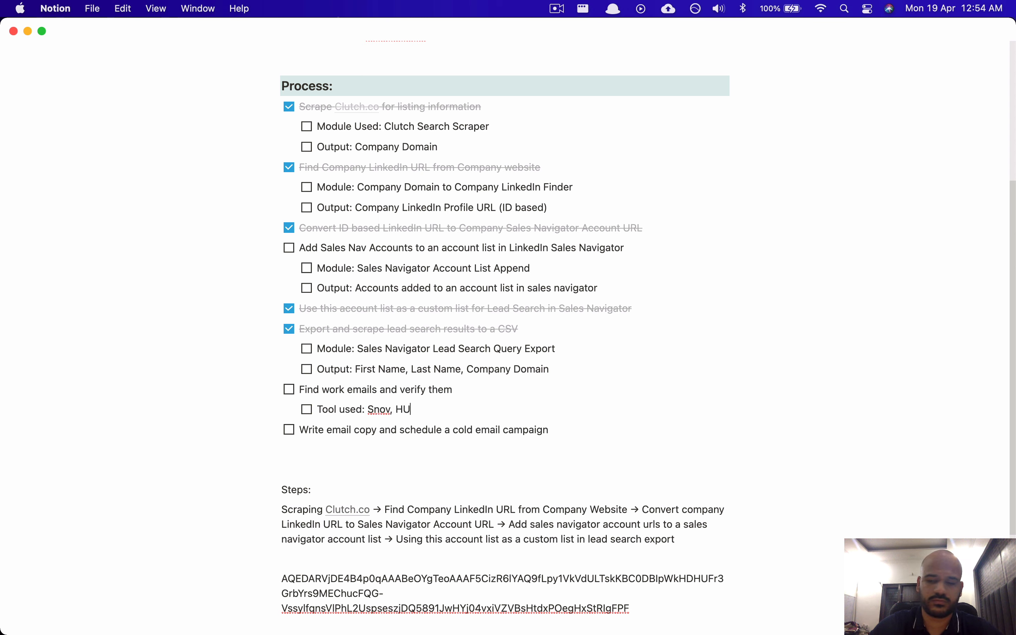
key(BackSpace)
key(BackSpace)
key(BackSpace)
key(BackSpace)
key(BackSpace)
key(BackSpace)
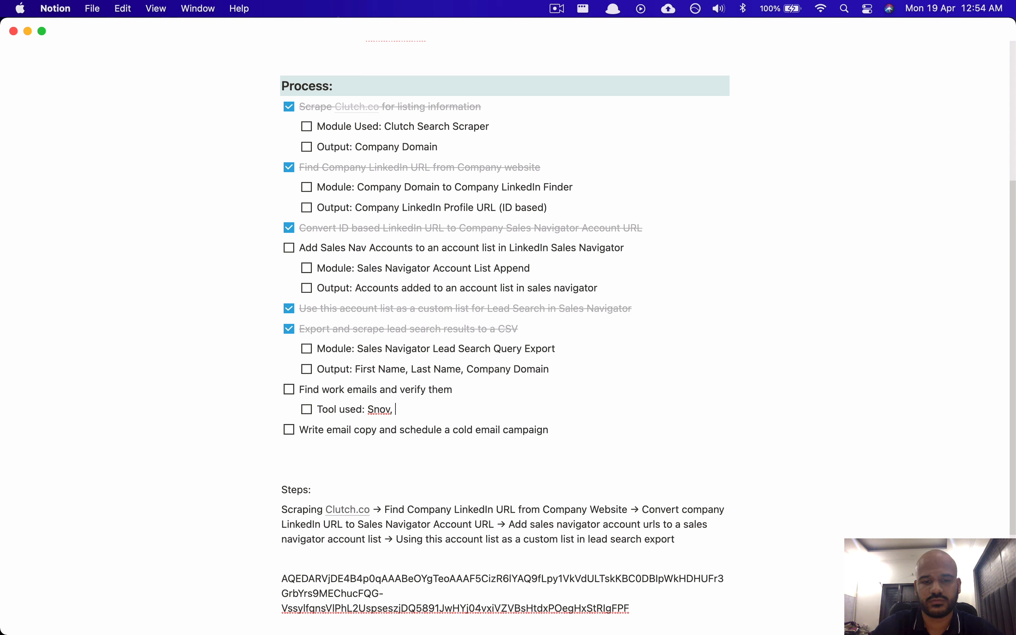
text(Hunter, Fin)
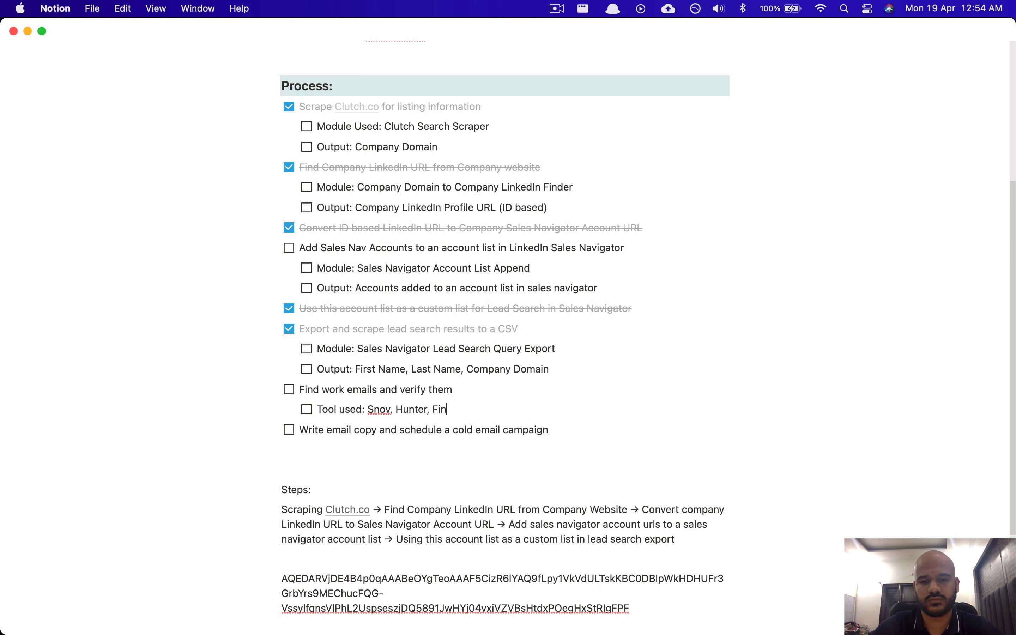
text(dthatlead, )
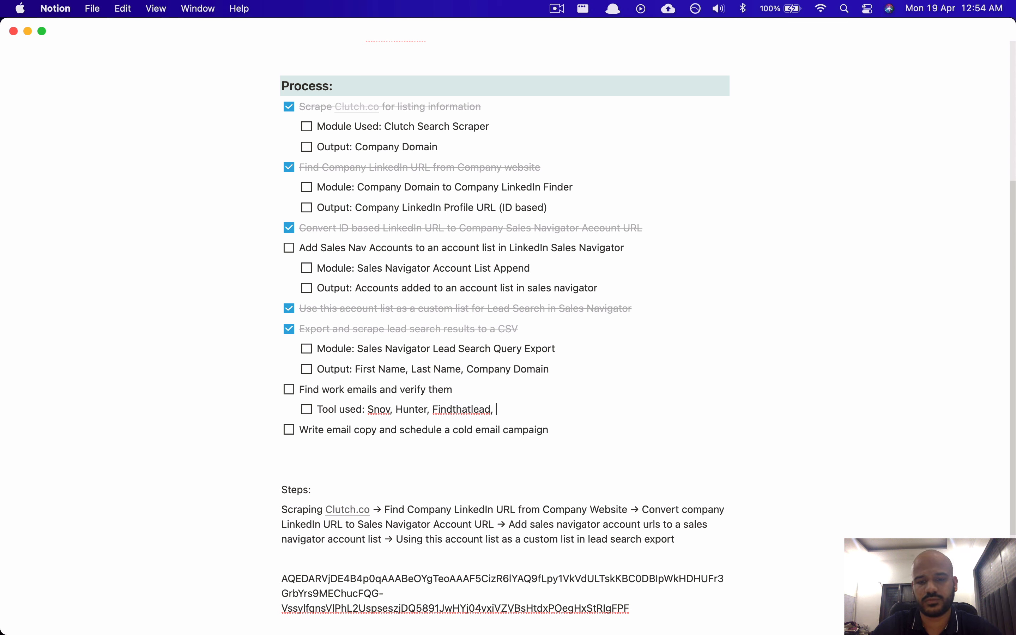
text(Apooll)
key(BackSpace)
key(BackSpace)
key(BackSpace)
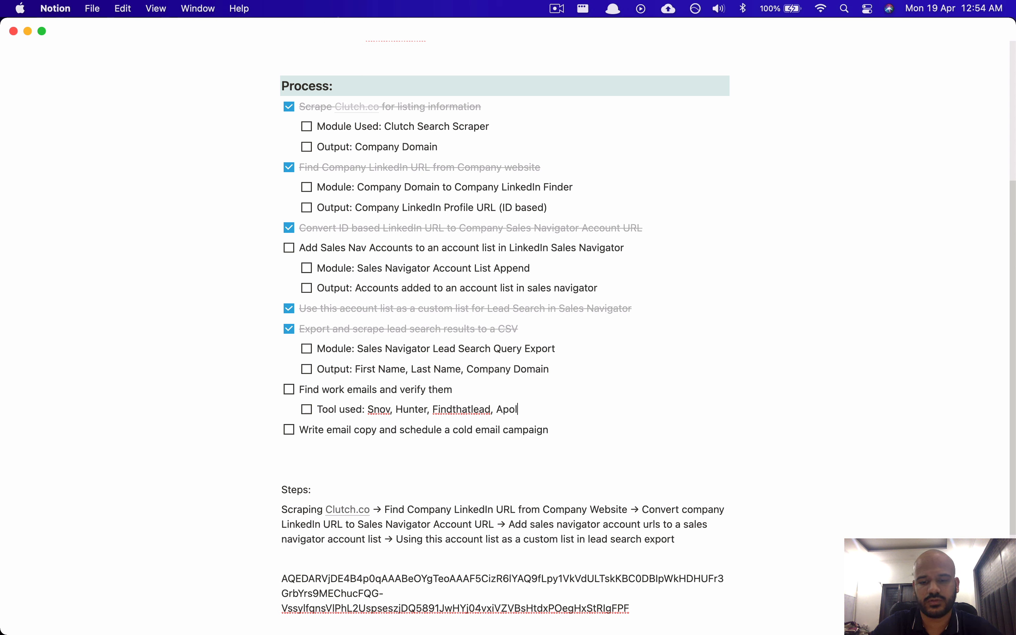
text(llo.io. e)
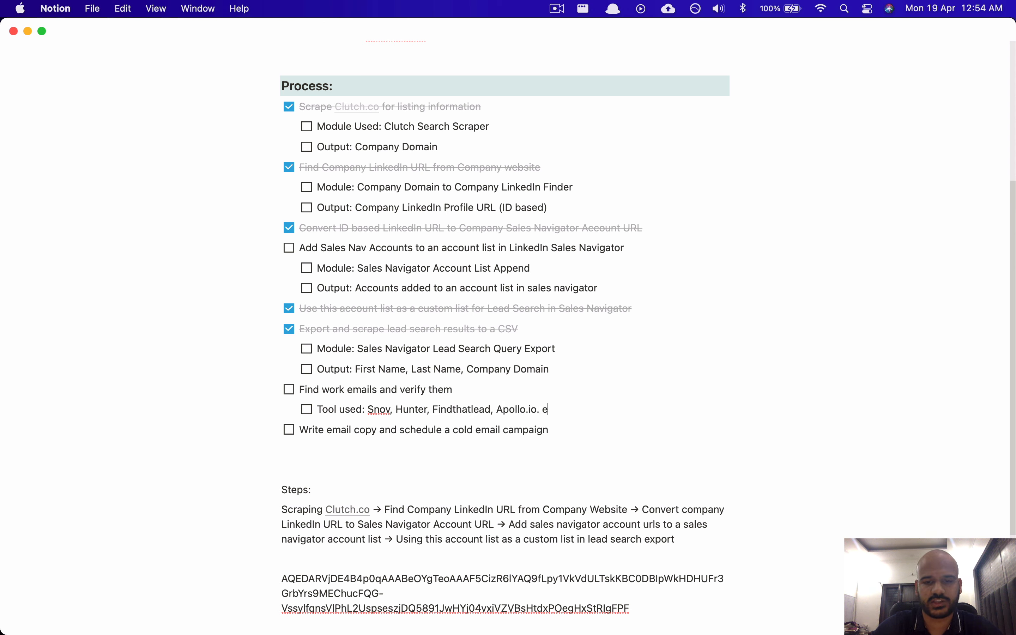
text(tc eet)
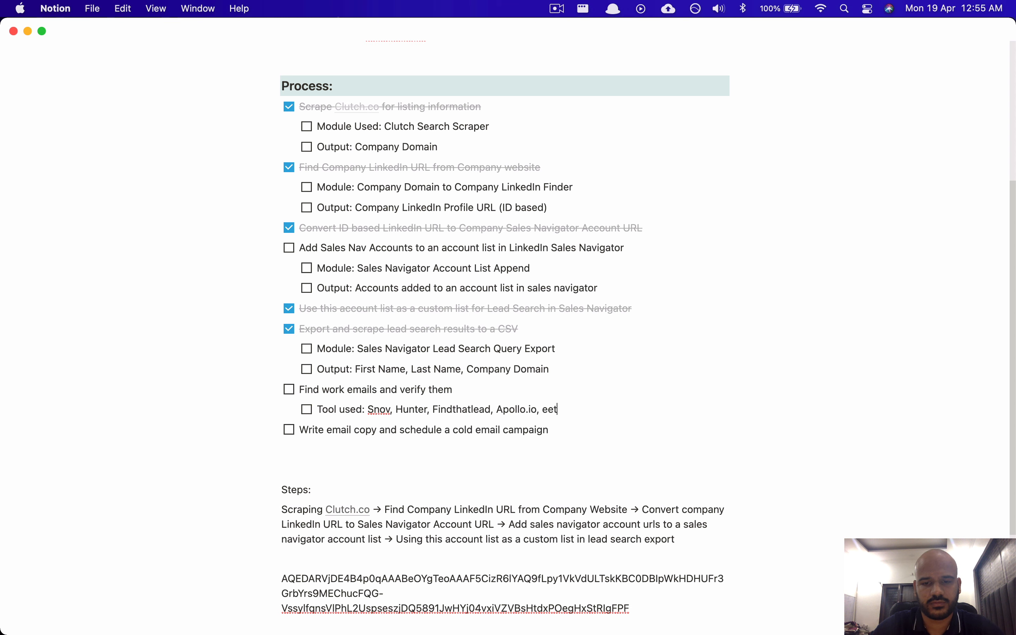
text(.)
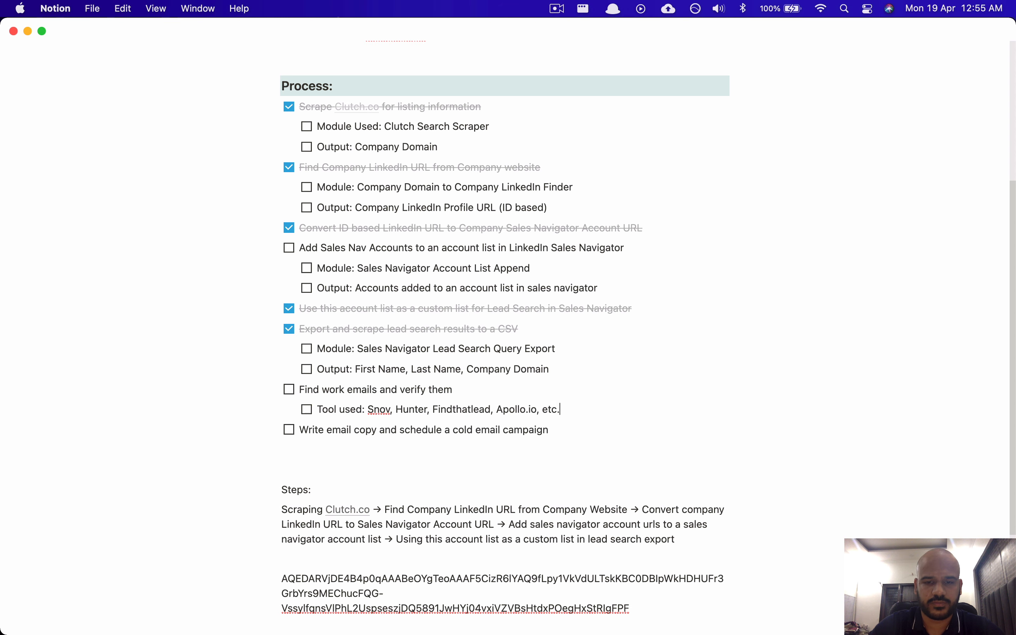
Step: Add a 'Verifier: Neverbounce' sub-item below the tools line
key(Return)
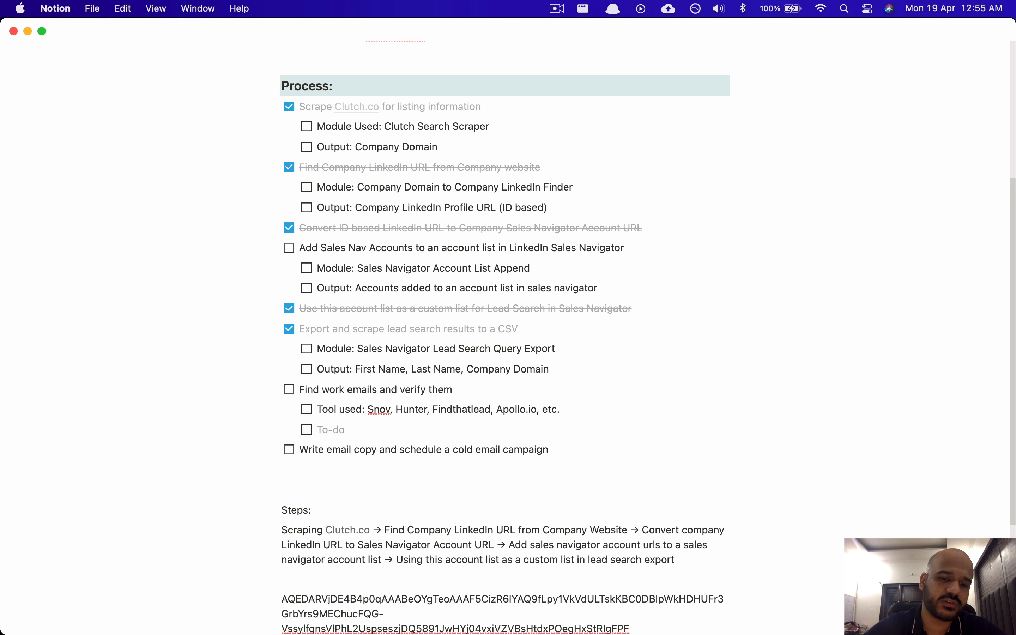
text(Verifi)
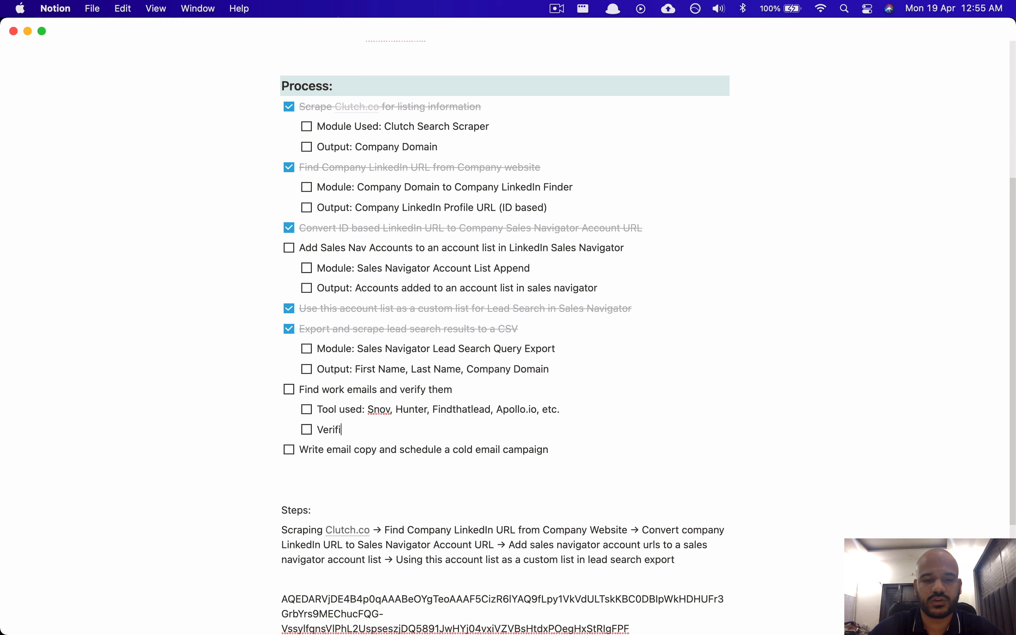
text(er: Nev)
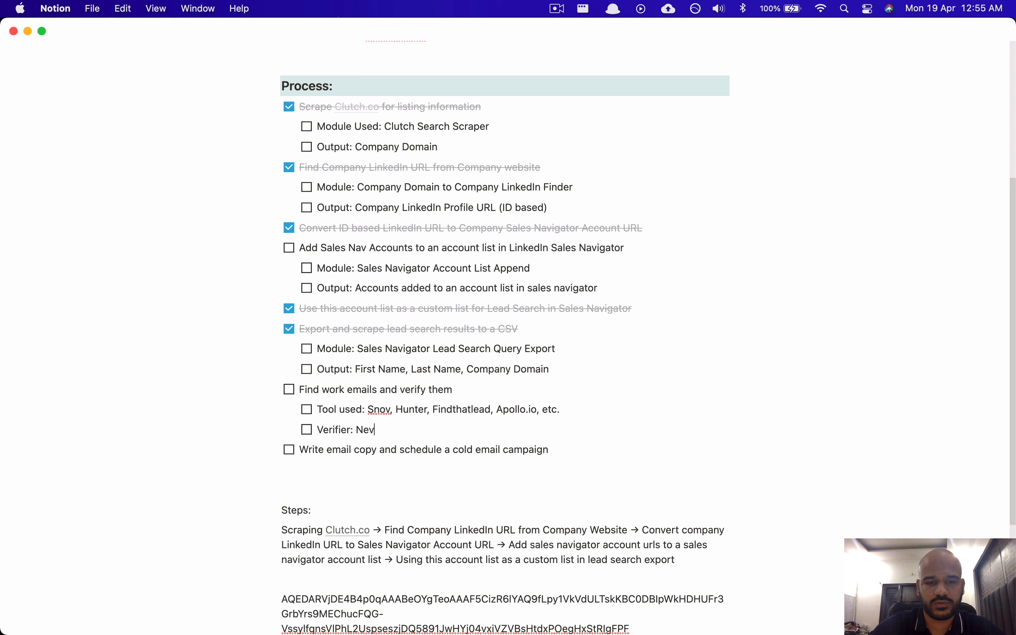
text(erbounce)
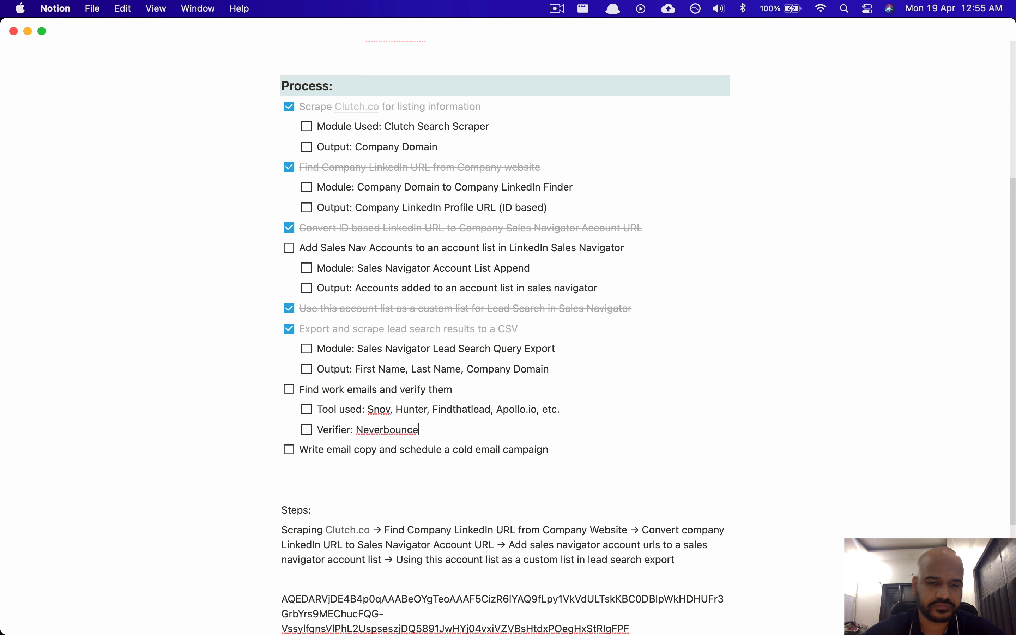
key(super+Tab)
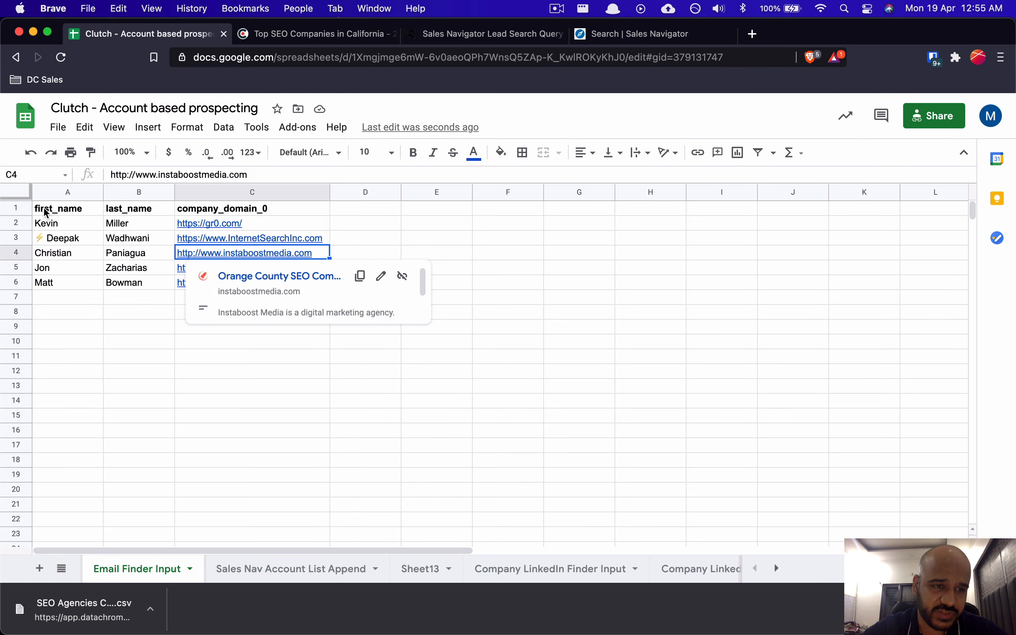
Step: Download the Email Finder Input sheet (A1:C6) as comma-separated values named 'Email finder input'
drag(47, 213, 320, 283)
click(320, 284)
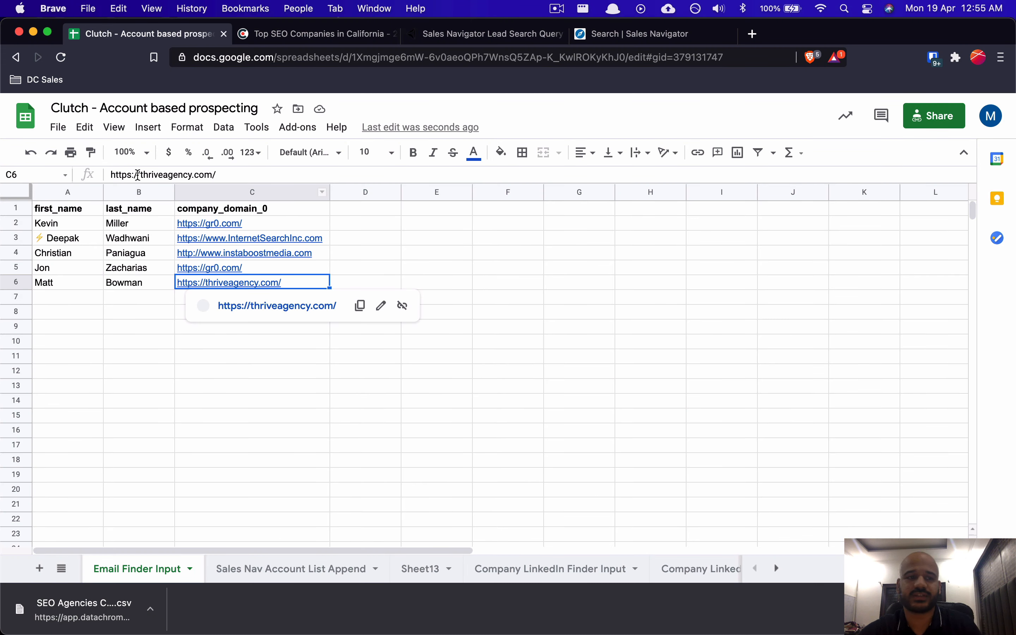
click(57, 127)
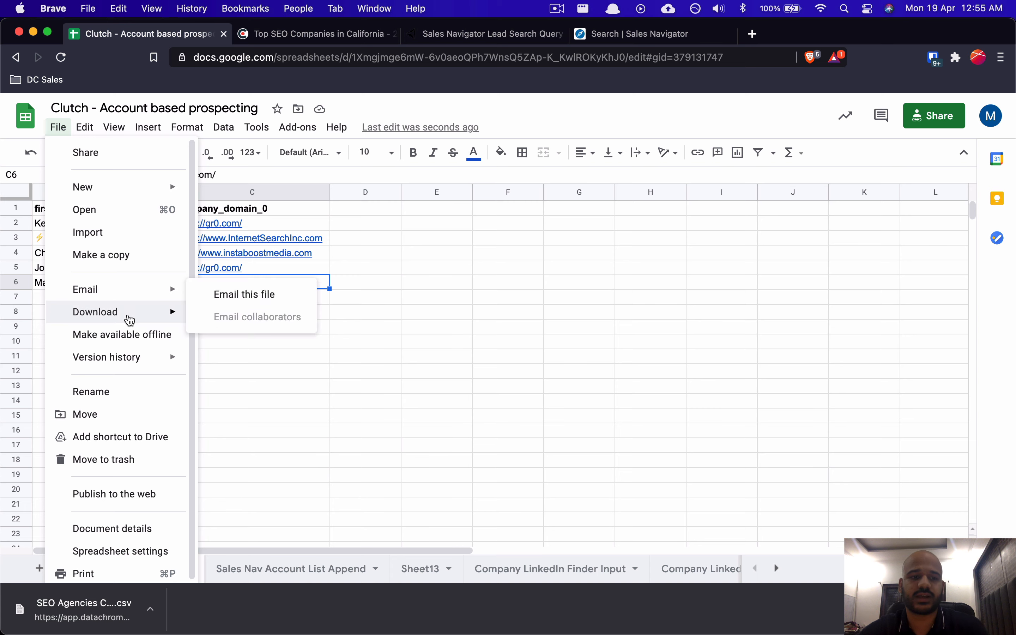
mouse_move(130, 320)
click(344, 403)
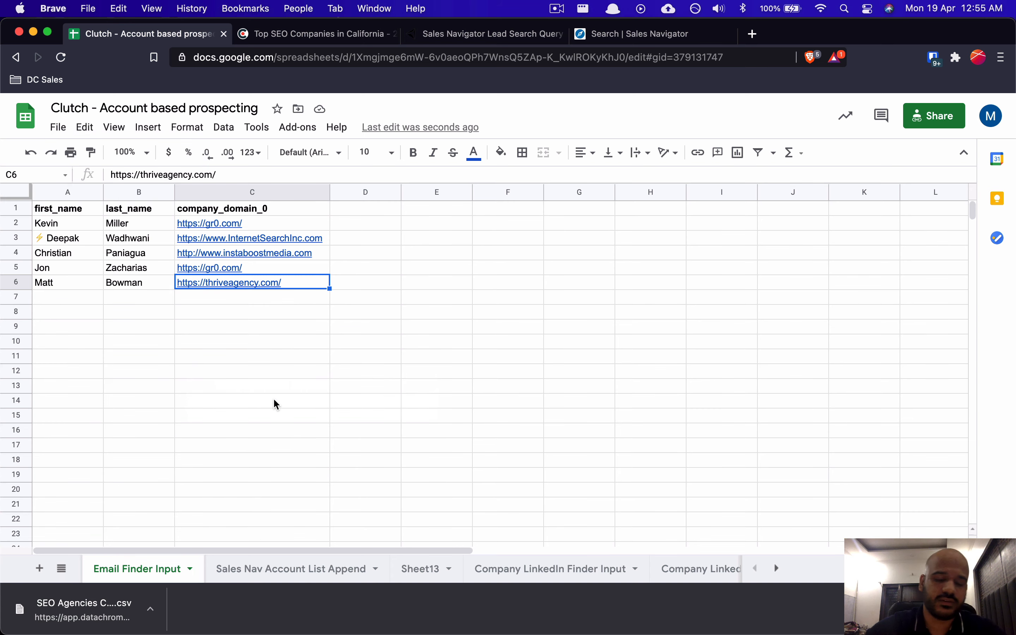
text(Ea)
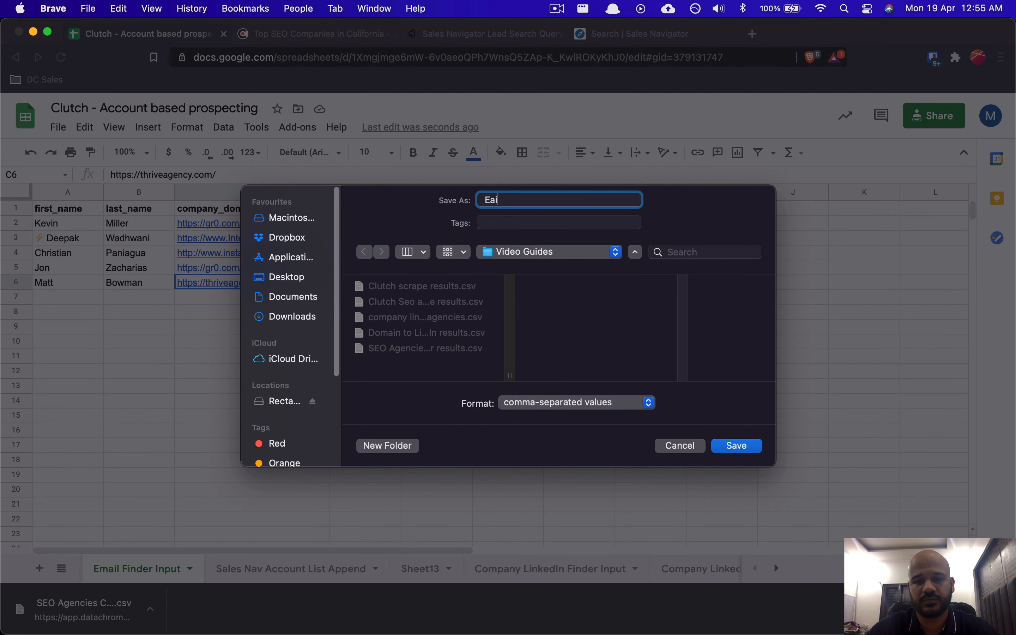
key(BackSpace)
text(mail finder i)
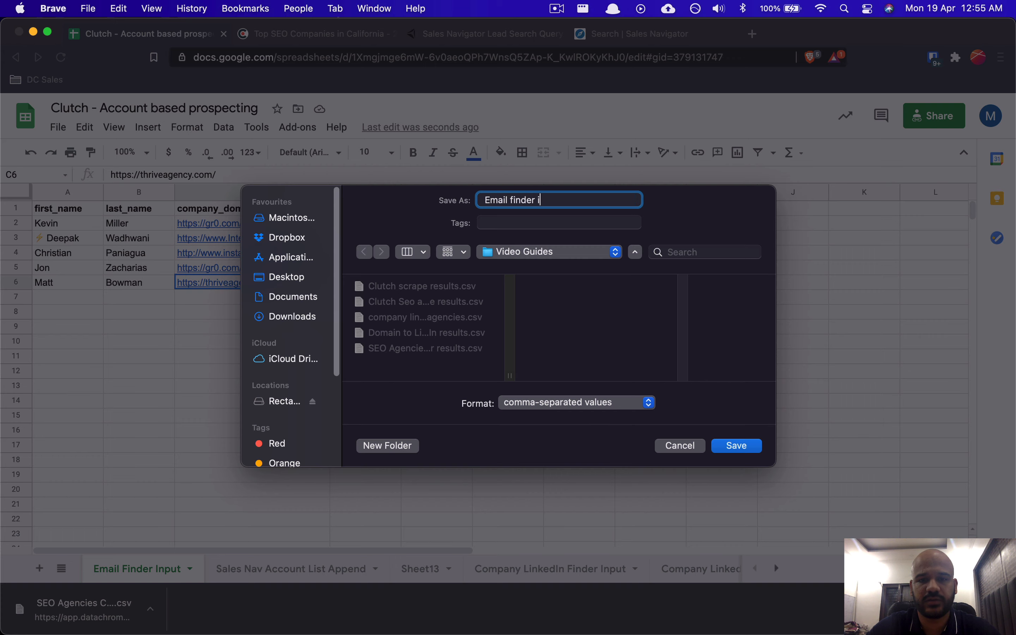
text(nput)
key(Return)
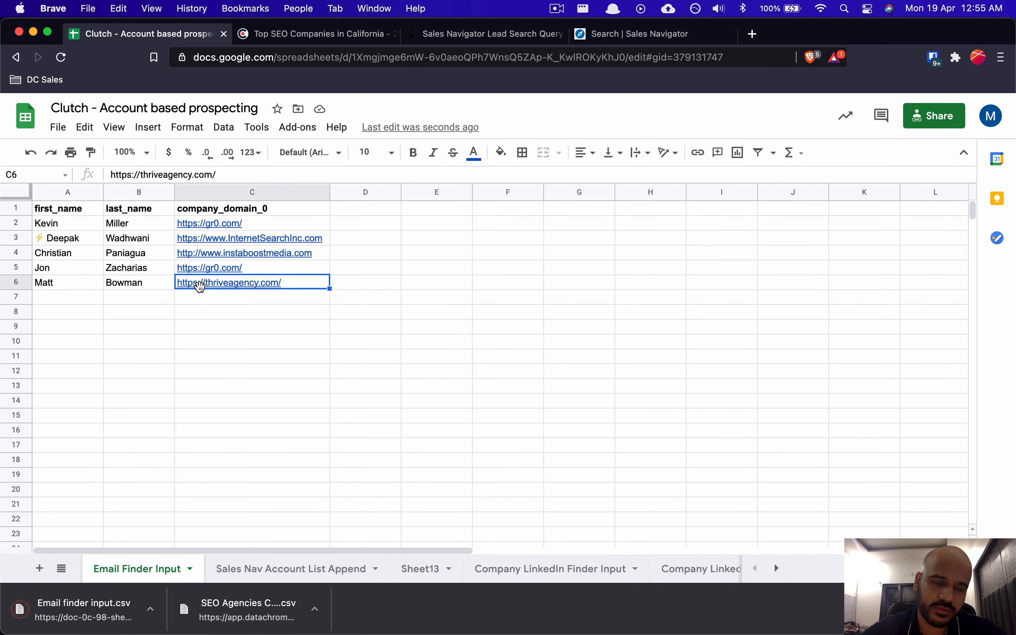
key(super+Tab)
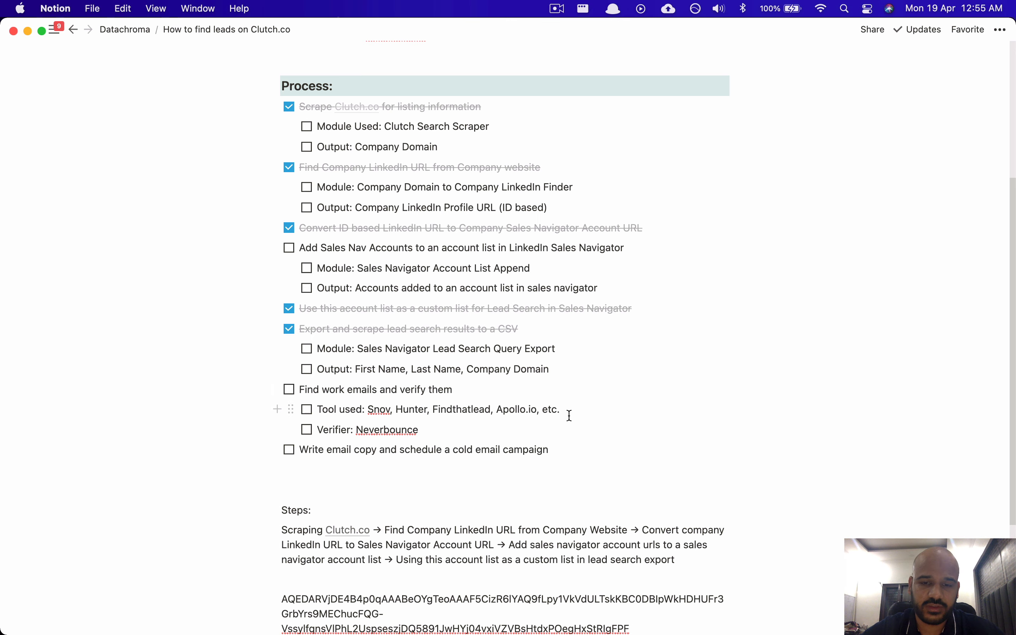
Step: Append '-> Create and export lead search -> find work emails -> cold email campaign' to the Steps paragraph
key(super+Tab)
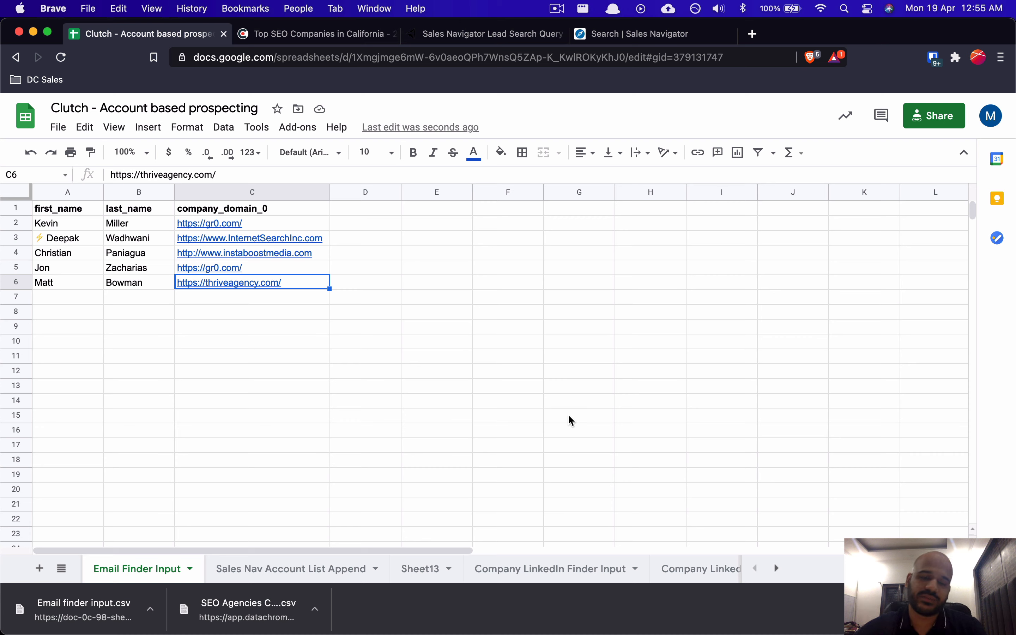
key(super+Tab)
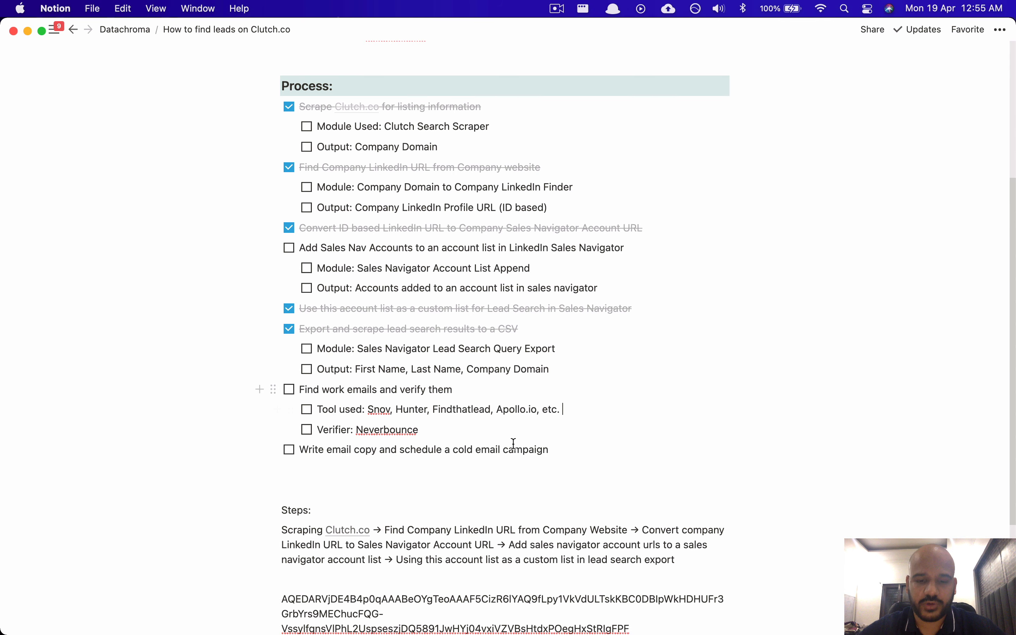
scroll(586, 571, down, 1)
scroll(585, 571, down, 3)
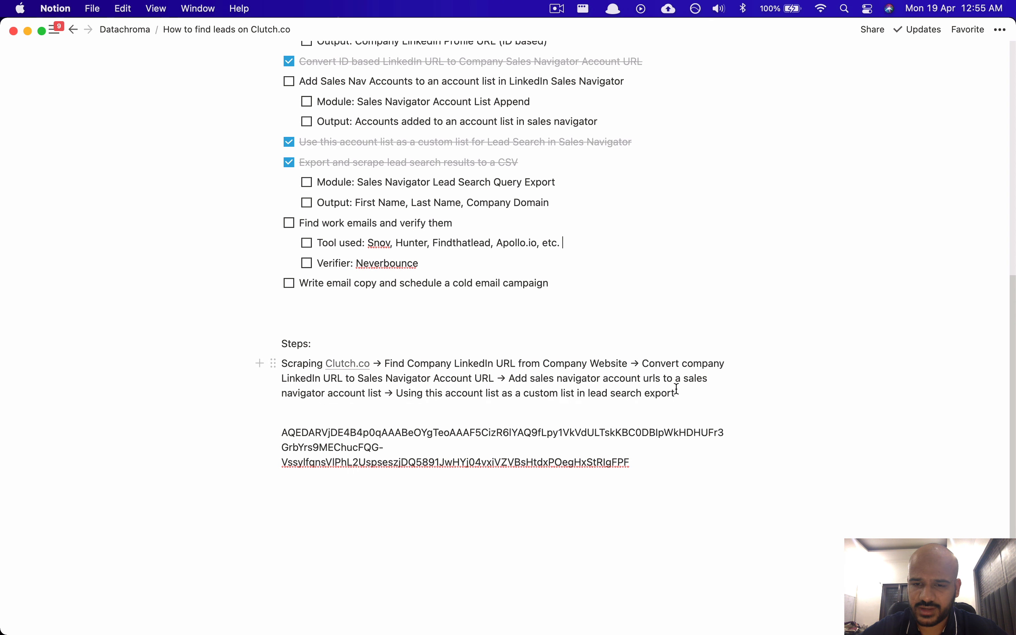
click(687, 392)
text(-> Expor)
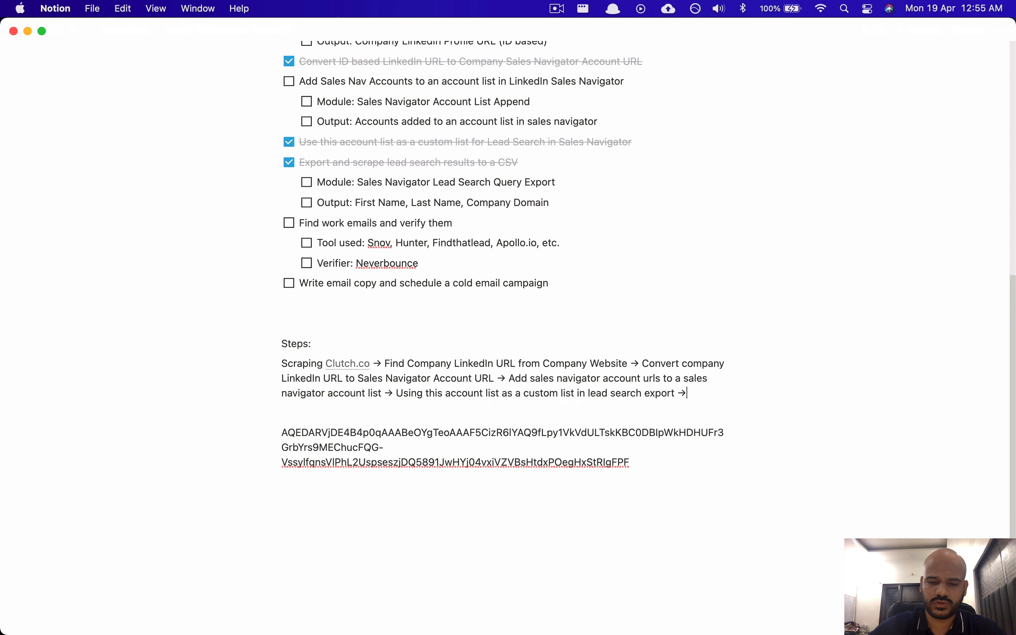
key(BackSpace)
key(BackSpace)
key(BackSpace)
key(BackSpace)
key(BackSpace)
text(SC)
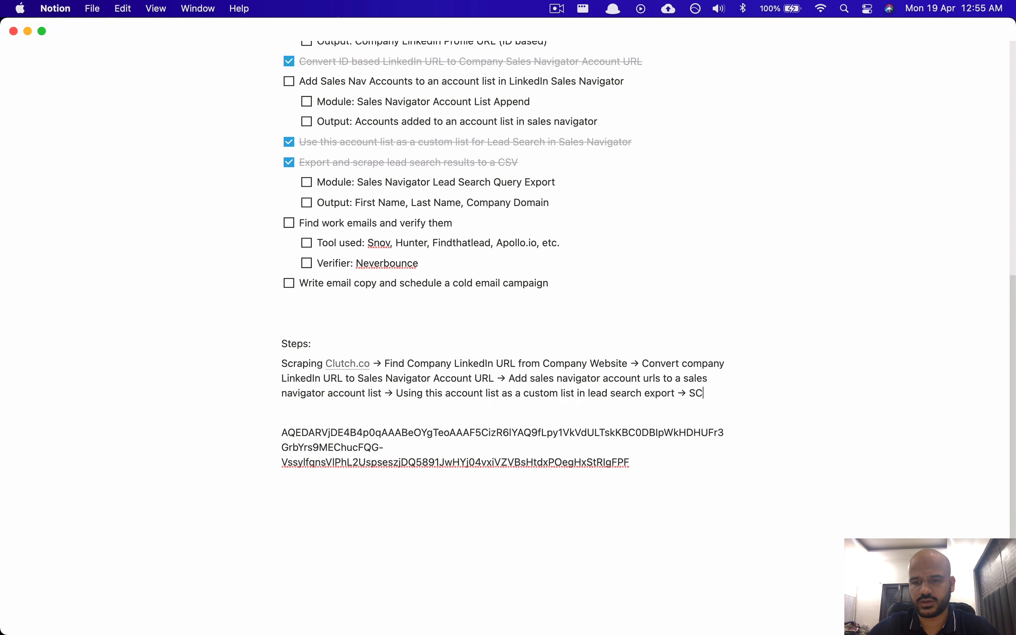
key(BackSpace)
key(BackSpace)
text(Create and)
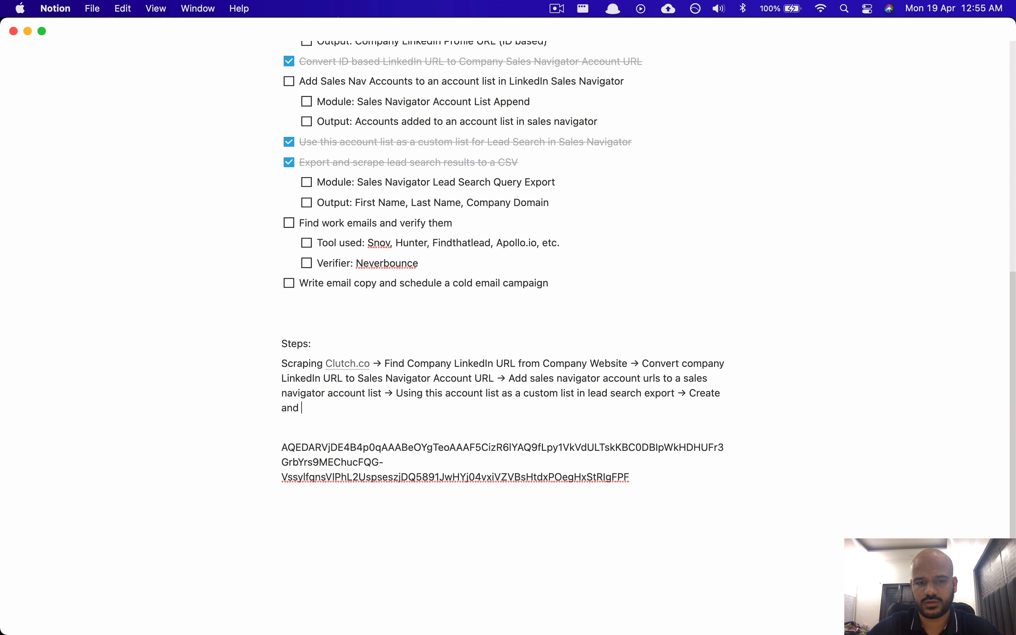
text( export led s)
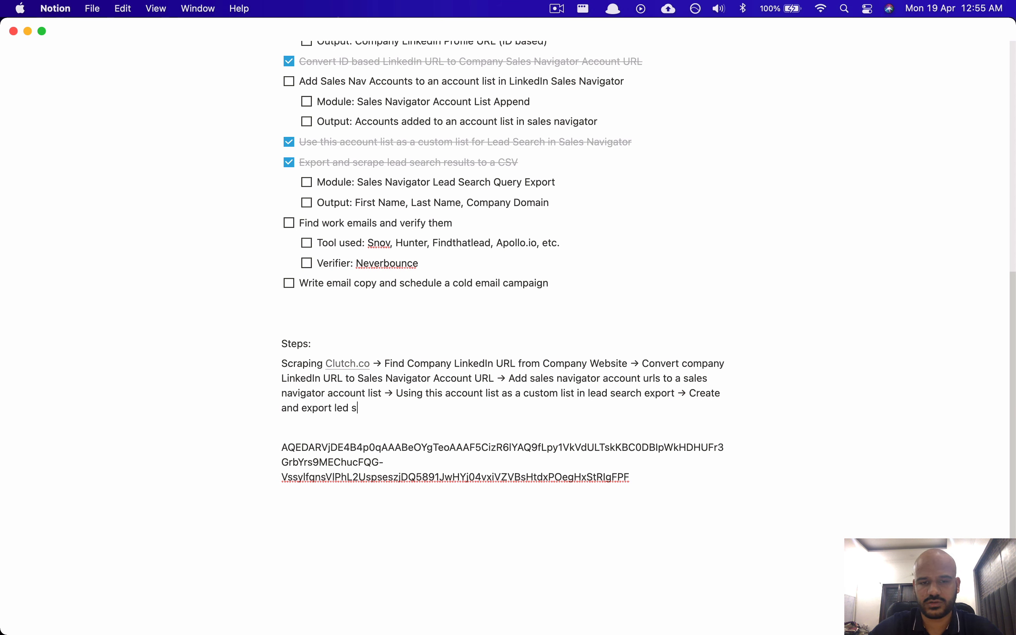
key(BackSpace)
key(BackSpace)
key(BackSpace)
text(ad search )
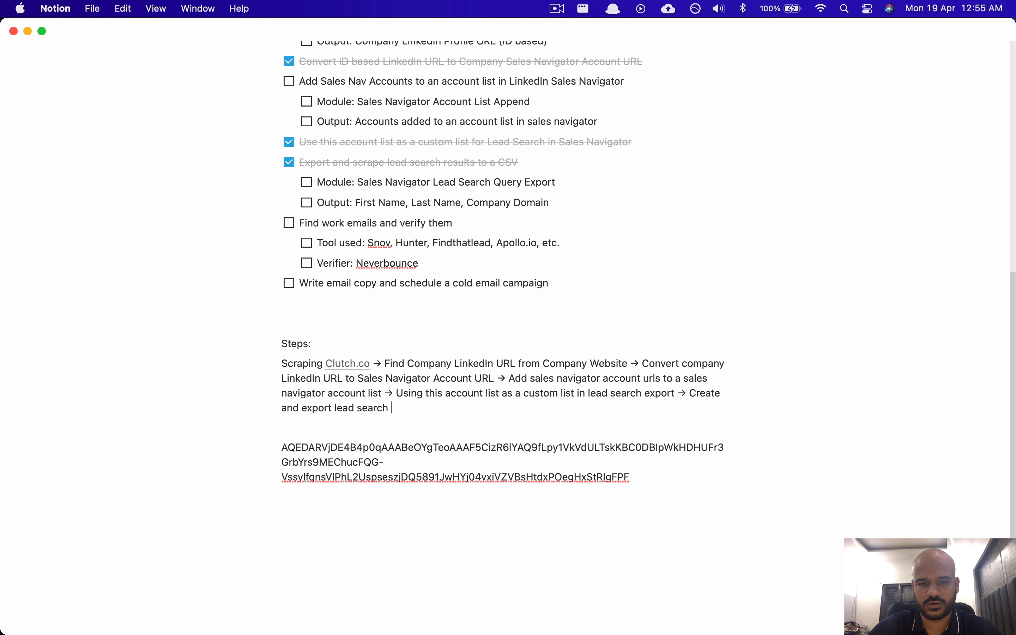
text(-> find work ex)
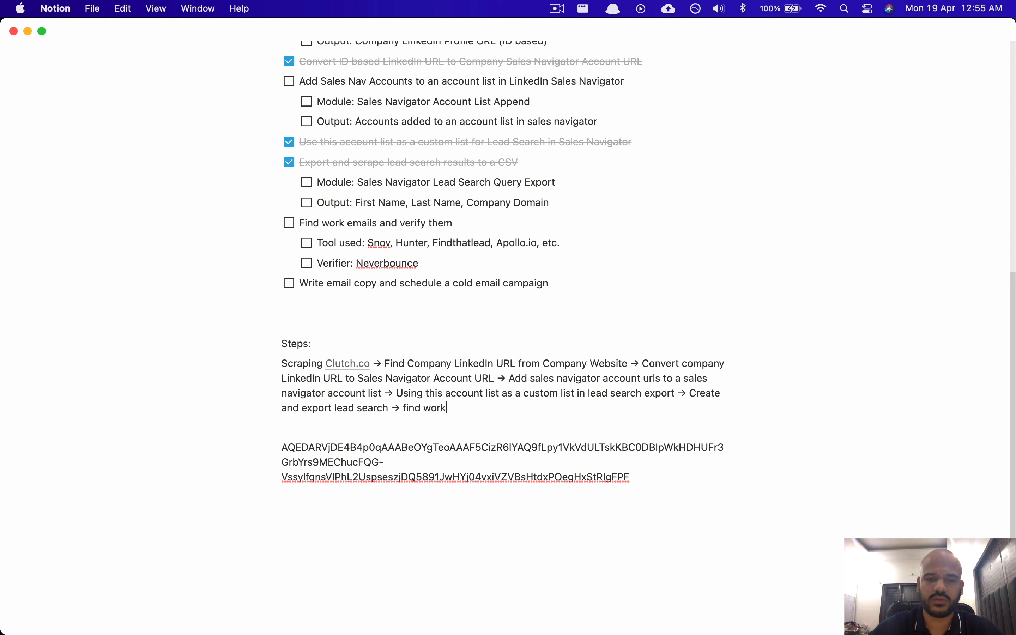
text(mails →)
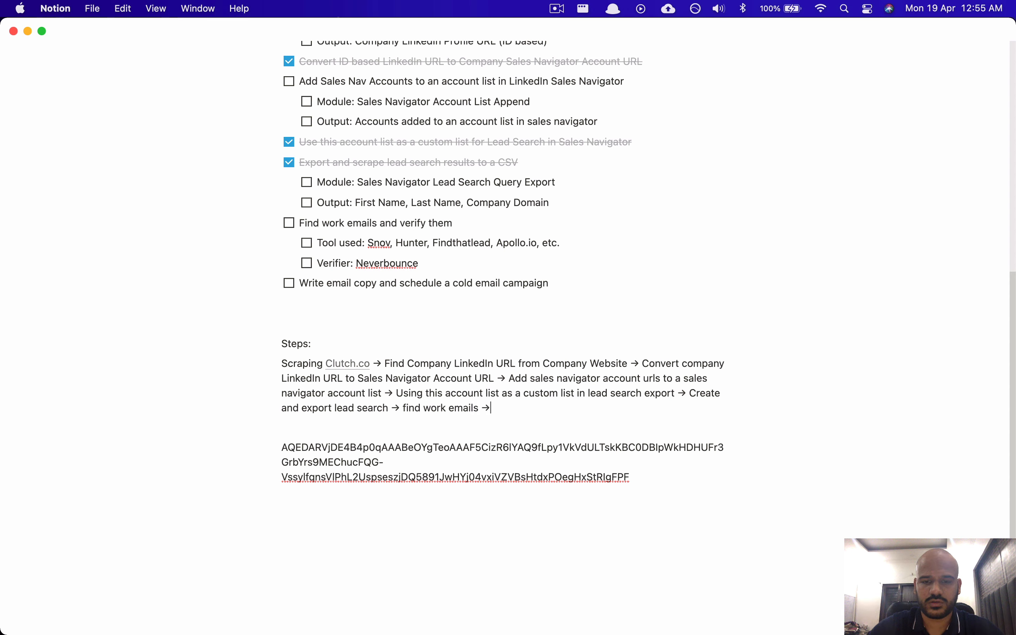
text( ->)
text( cold email)
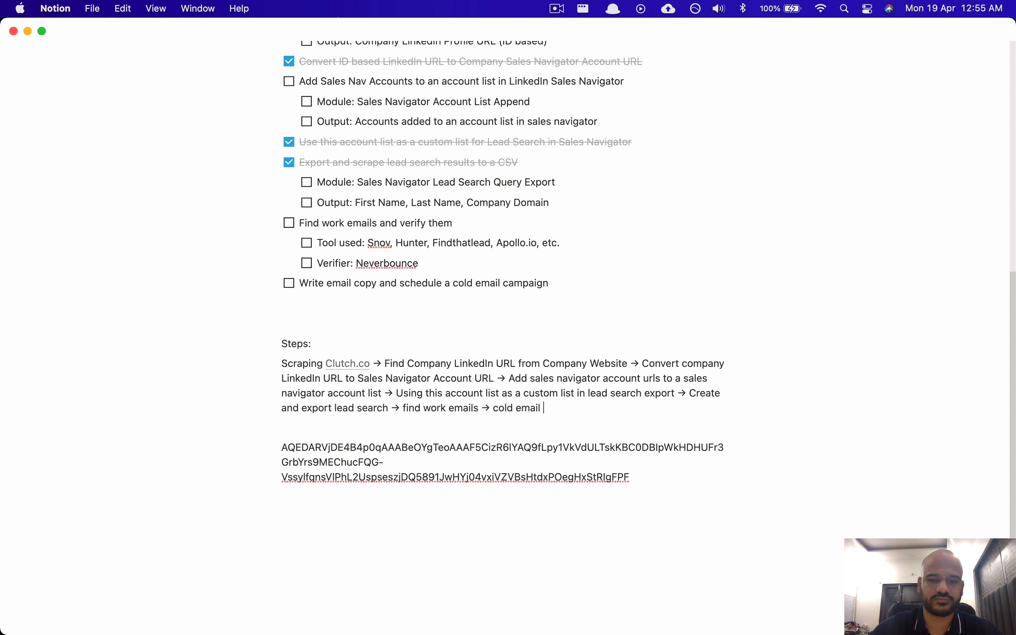
text( camaign )
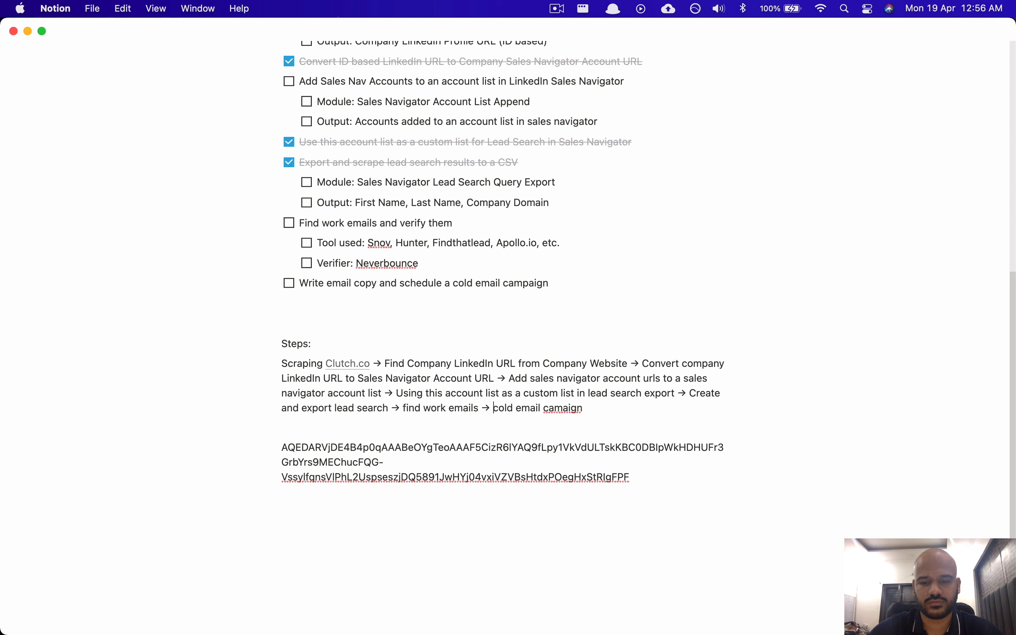
text(launch)
Step: Correct the misspelled 'campaign' at the end of the Steps line
key(super+Right)
key(BackSpace)
key(BackSpace)
key(BackSpace)
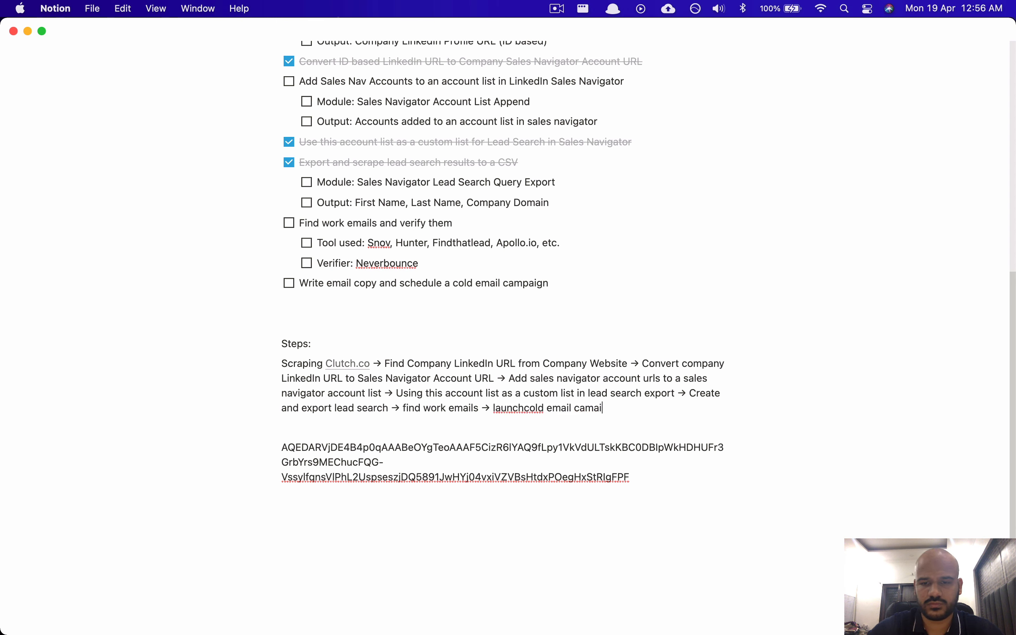
key(BackSpace)
text(paign)
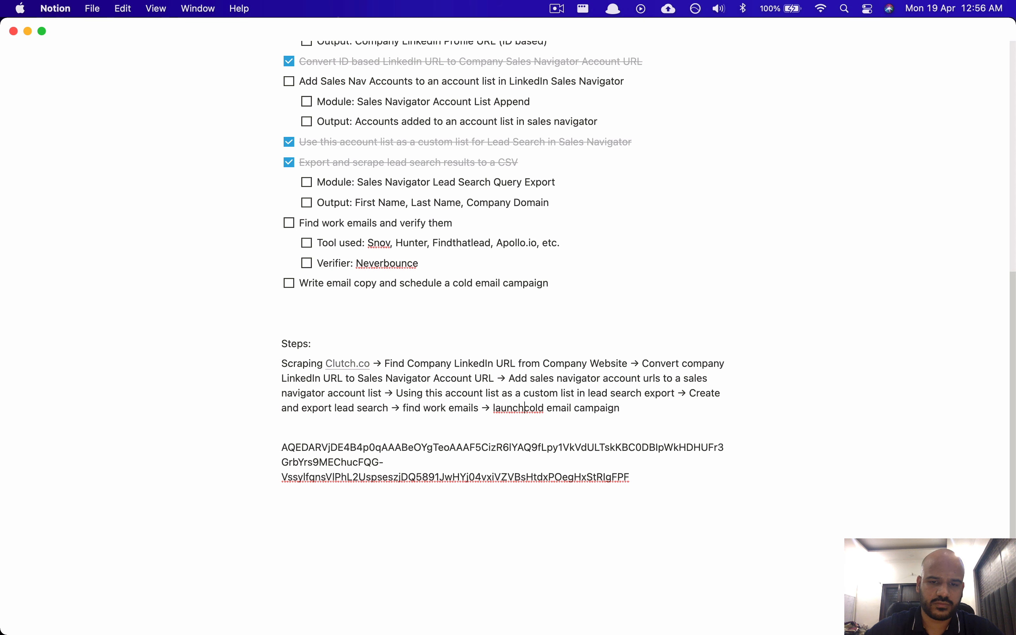
scroll(590, 383, up, 2)
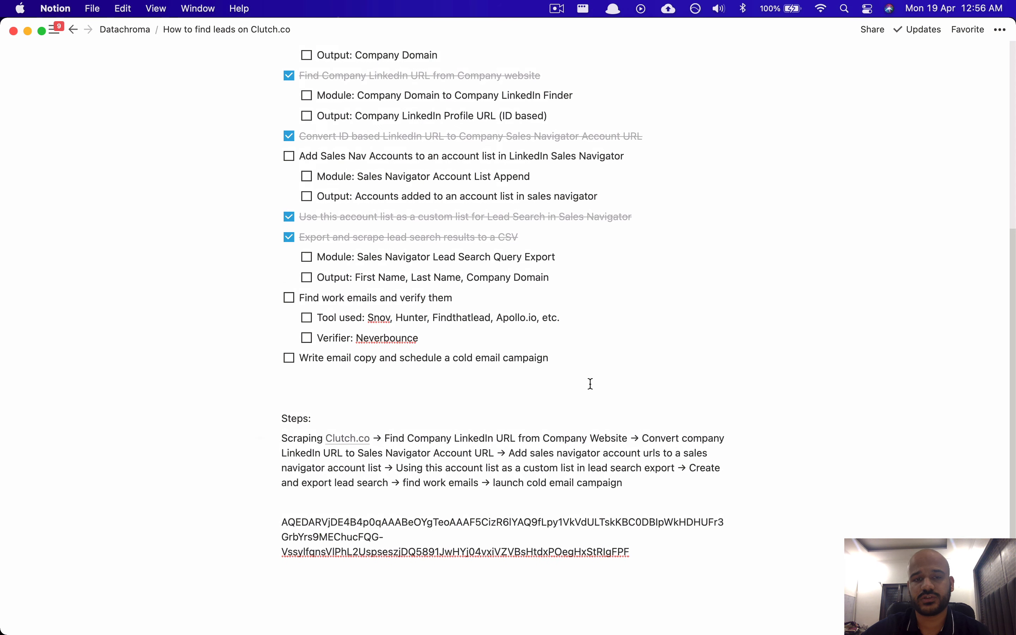
Step: Review the Clutch SEO listing, Data Chroma export logs and Sales Navigator leads, then return to Notion
key(super+Tab)
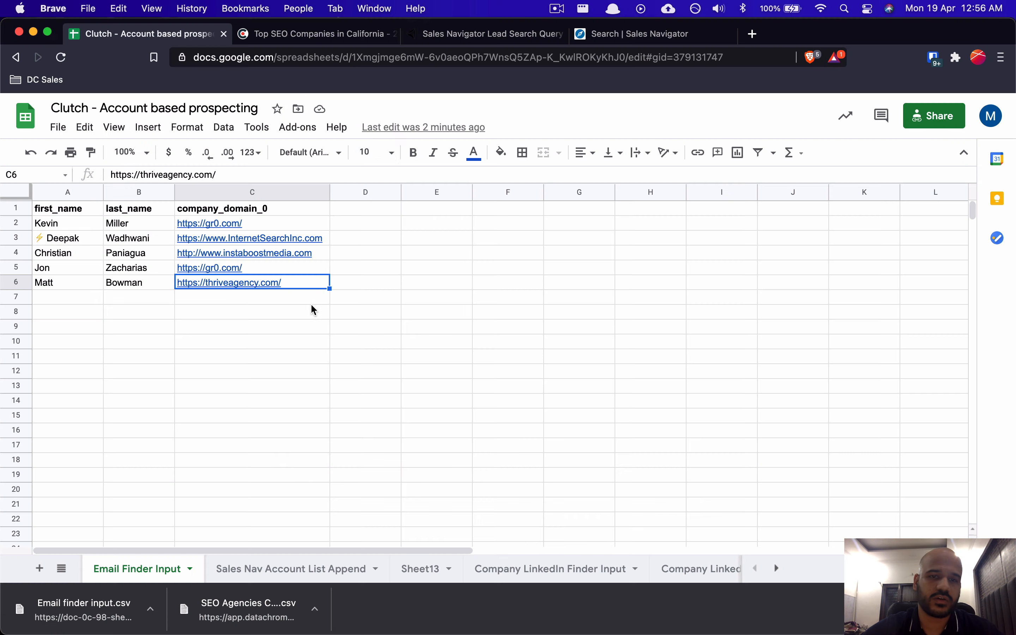
click(317, 35)
scroll(294, 292, up, 1)
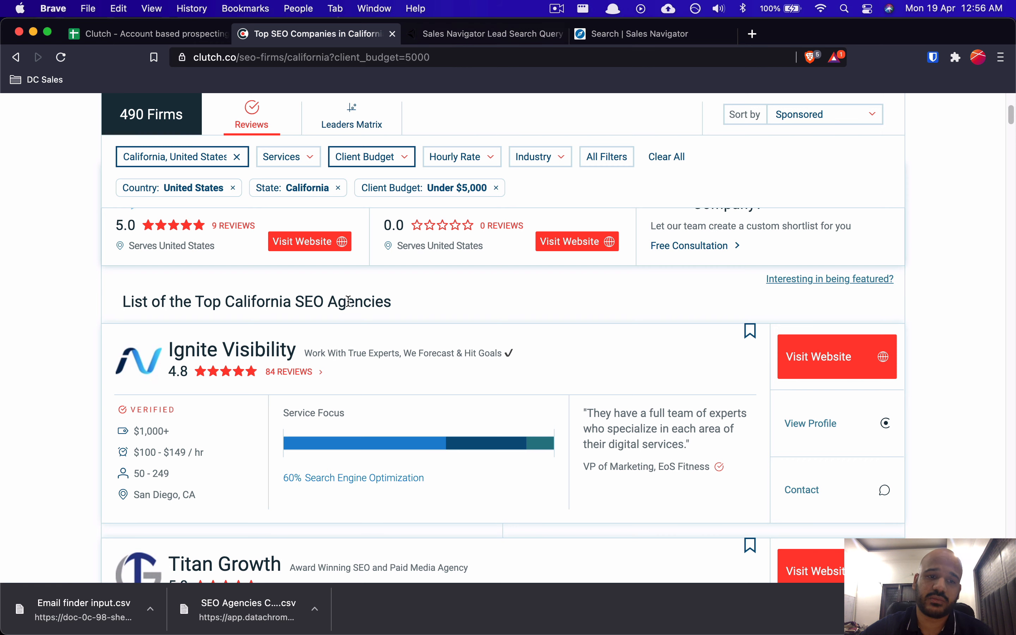
click(488, 41)
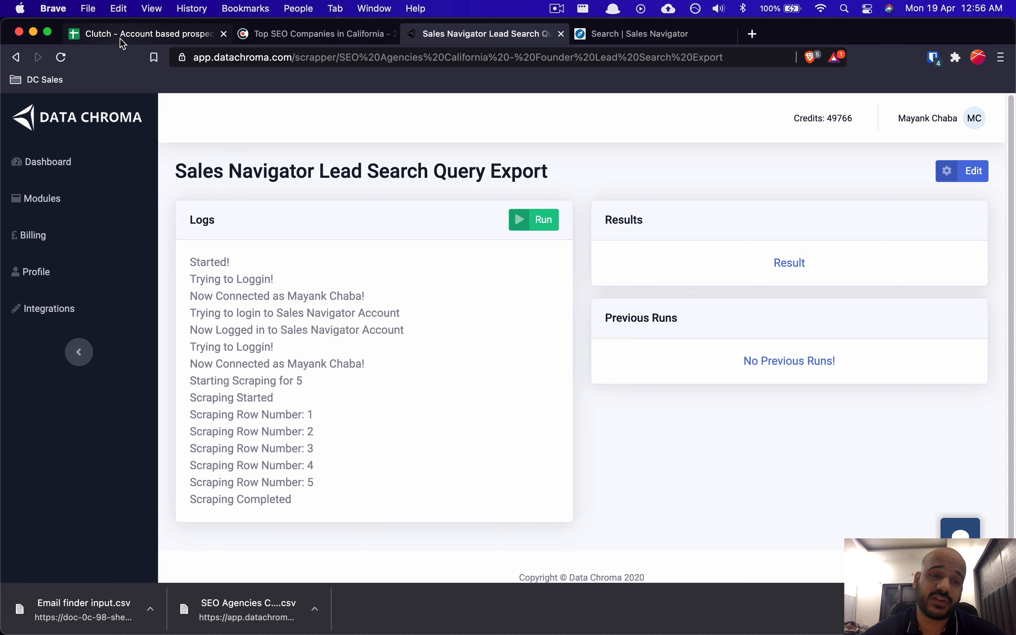
click(624, 33)
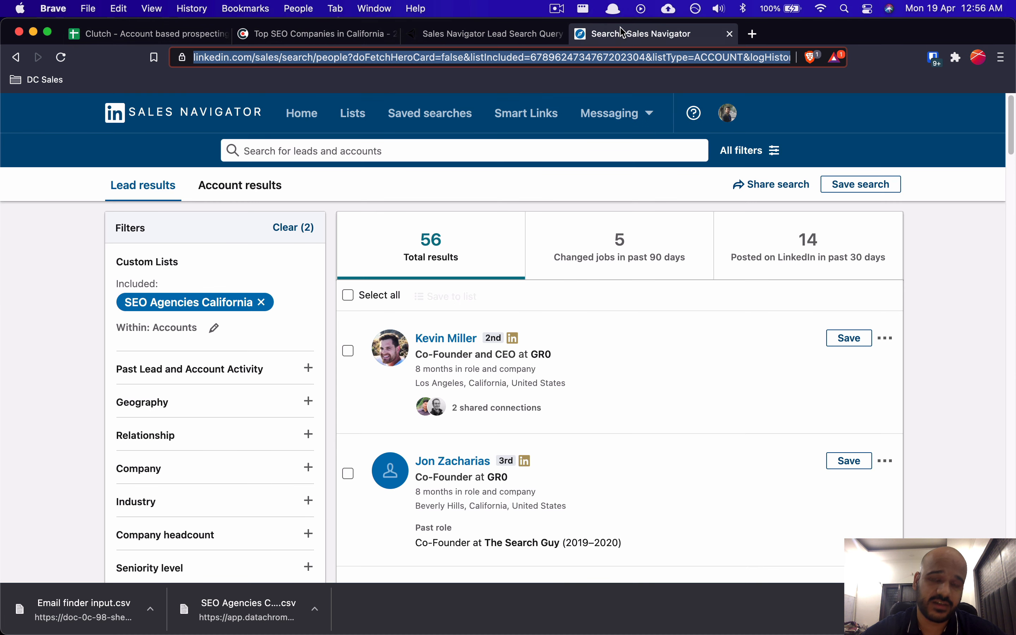
key(super+Tab)
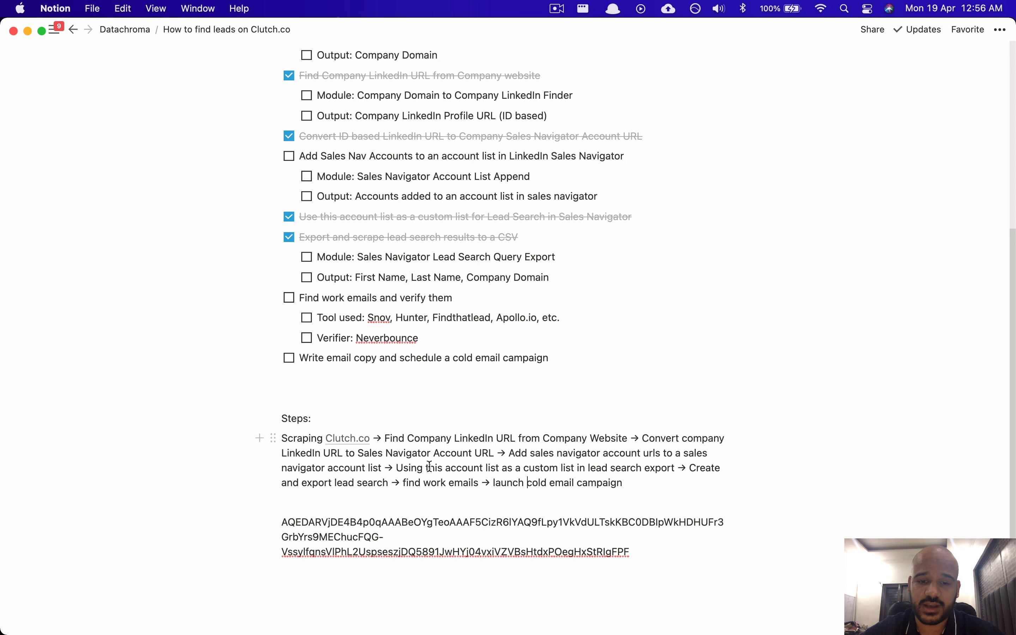
drag(429, 466, 638, 462)
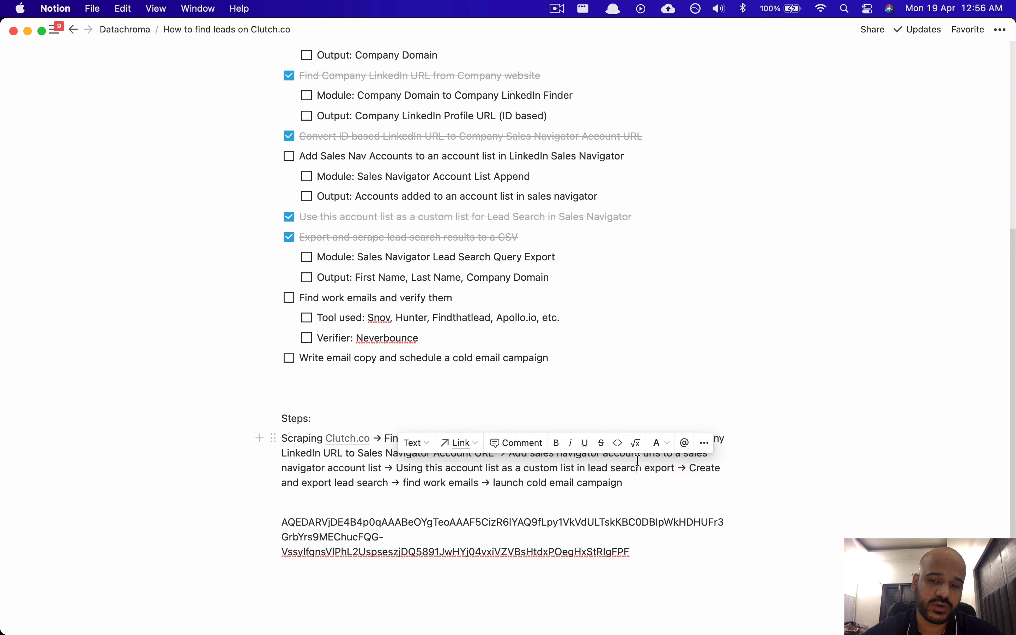
click(638, 462)
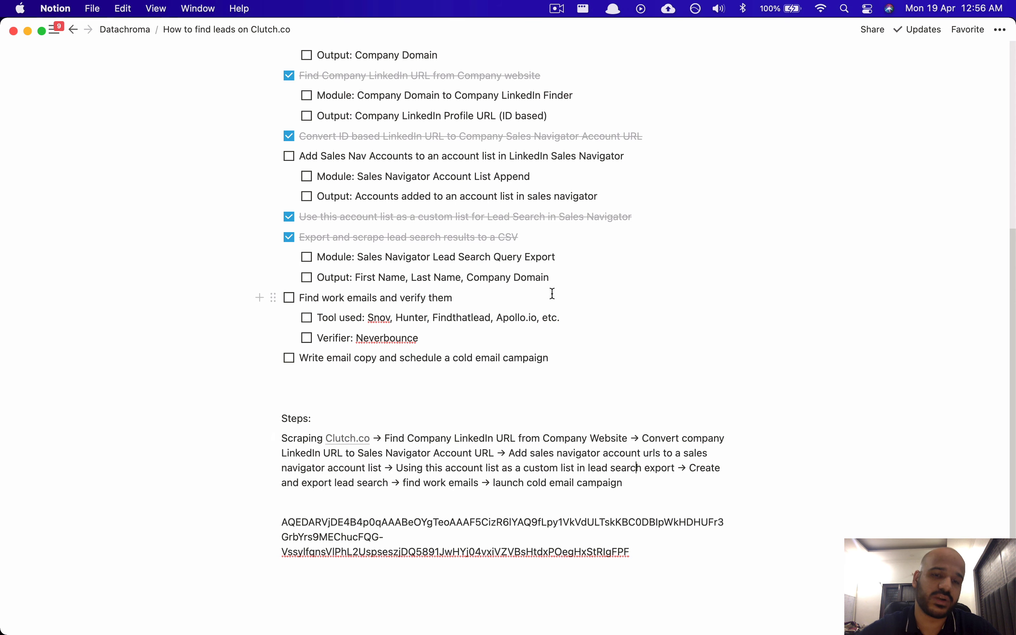
scroll(553, 293, up, 10)
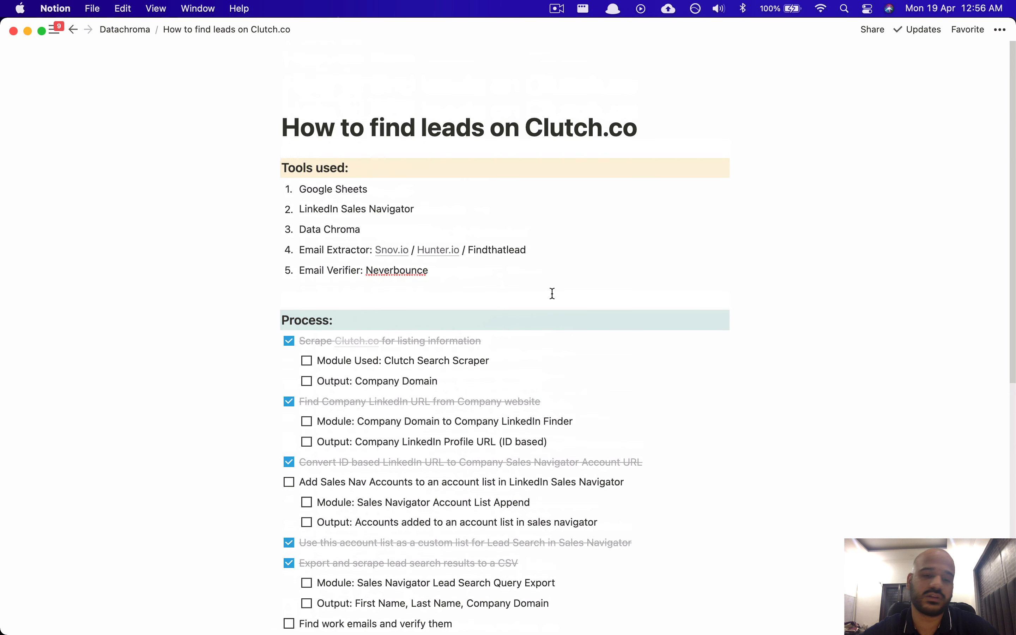
scroll(552, 293, down, 4)
scroll(552, 293, up, 4)
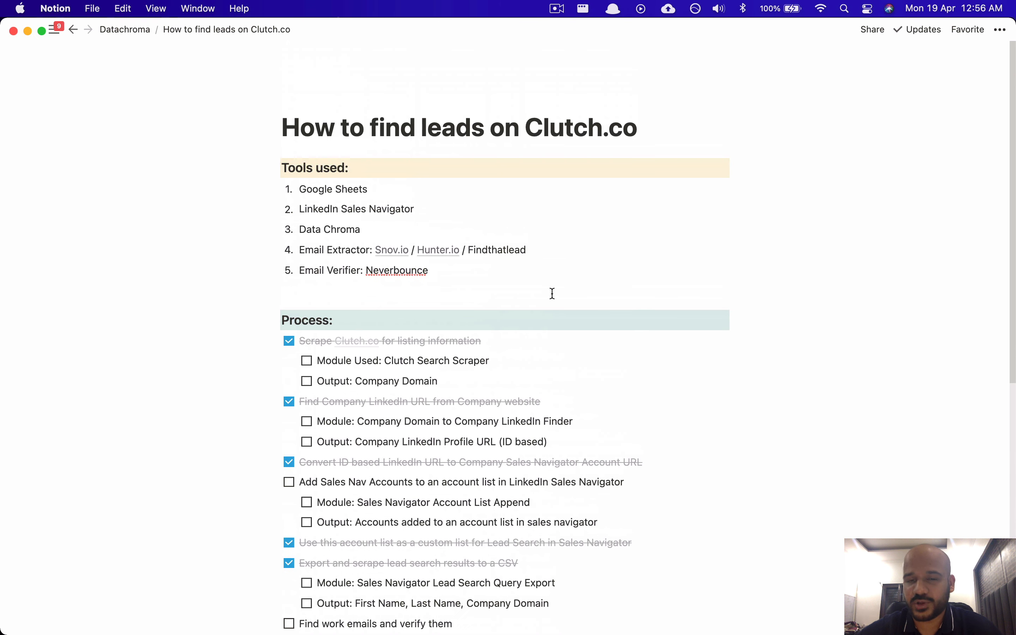